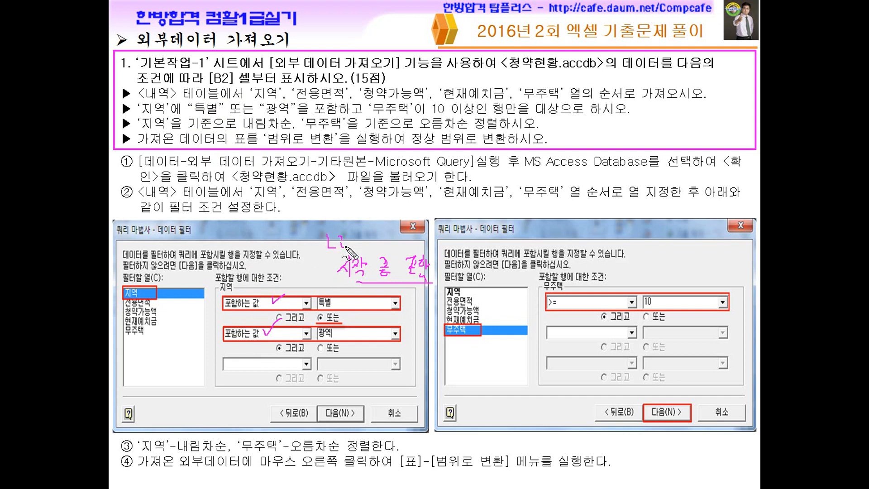
pyautogui.moveTo(342, 253); pyautogui.dragTo(381, 254)
pyautogui.moveTo(366, 273); pyautogui.dragTo(377, 272)
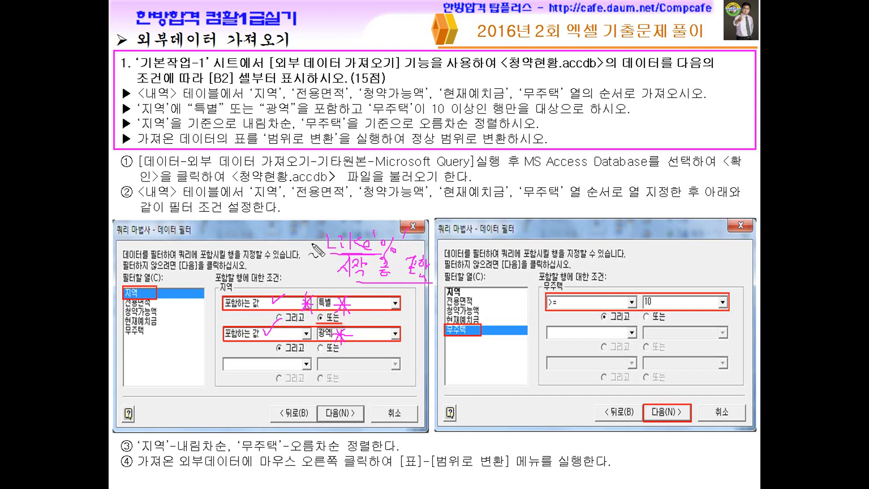
pyautogui.moveTo(211, 116); pyautogui.dragTo(303, 117)
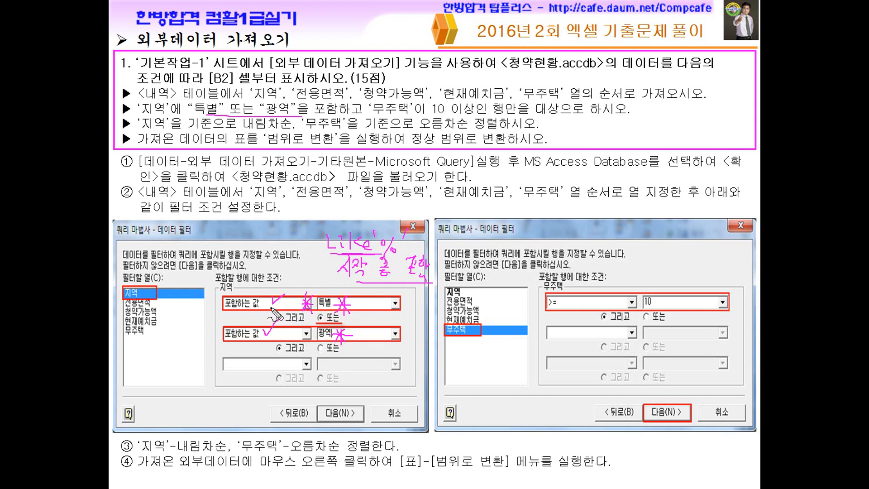
pyautogui.moveTo(387, 293)
pyautogui.mouseDown()
pyautogui.moveTo(337, 221)
pyautogui.moveTo(407, 278)
pyautogui.mouseUp()
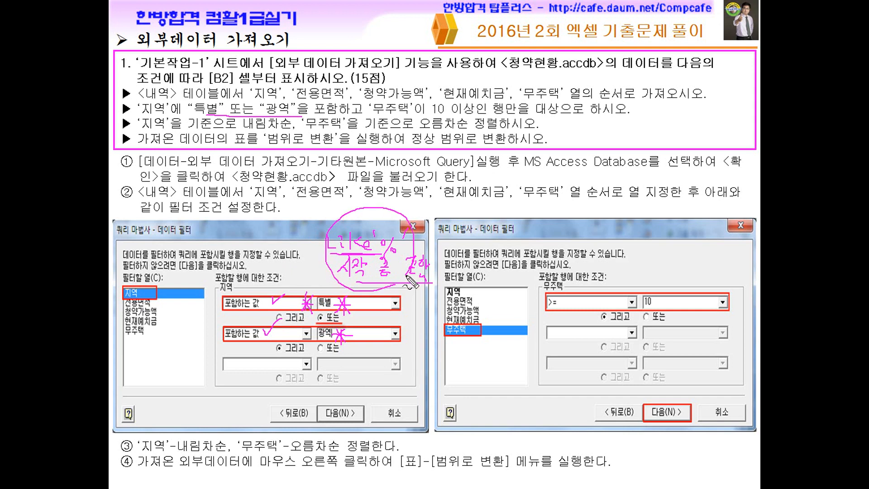
pyautogui.press('e')
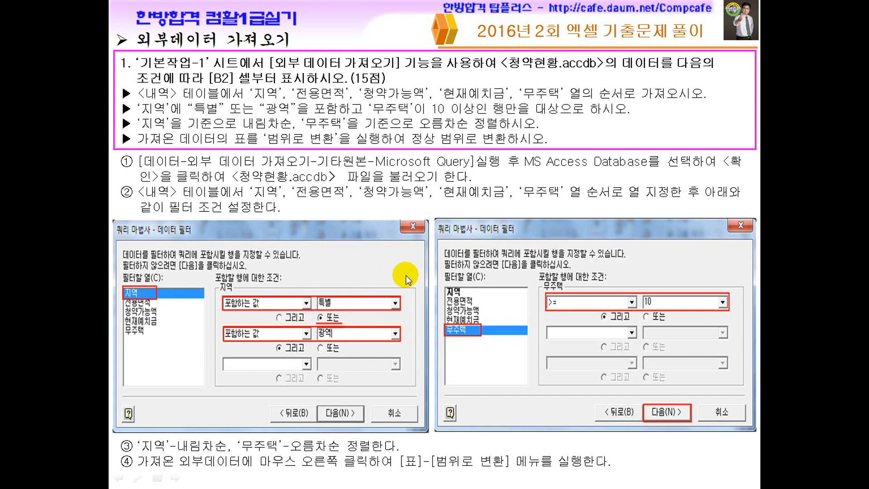
# Switch to the Hangul exam document and read the 기본작업-1 requirements for importing external data
pyautogui.press('super')
pyautogui.click(491, 481)
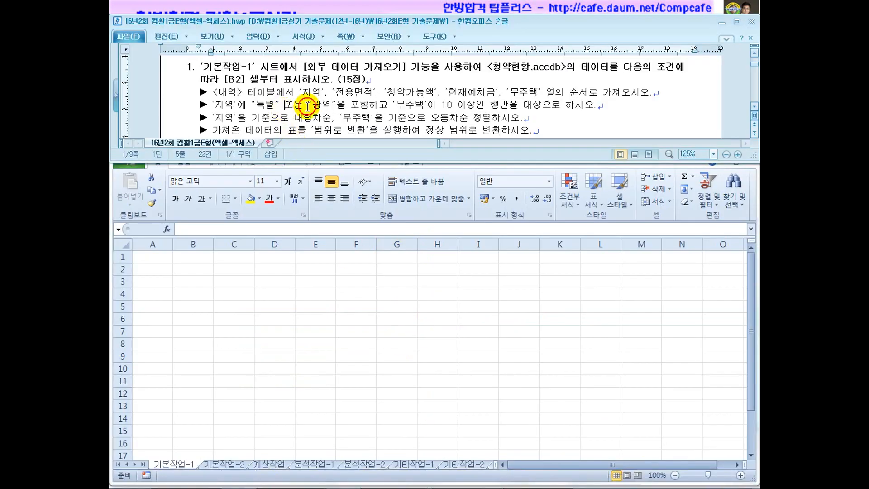
pyautogui.moveTo(757, 65); pyautogui.dragTo(754, 55)
pyautogui.scroll(-4, 584, 96)
pyautogui.scroll(-10, 583, 96)
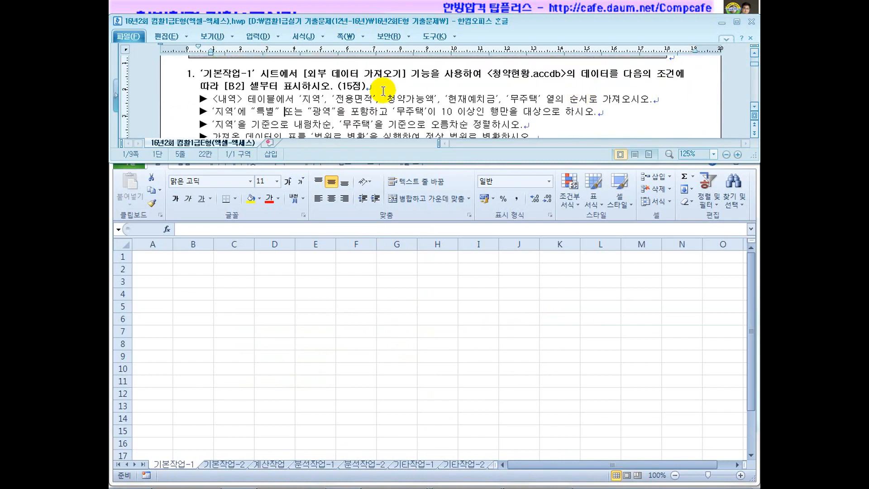
pyautogui.scroll(1, 377, 78)
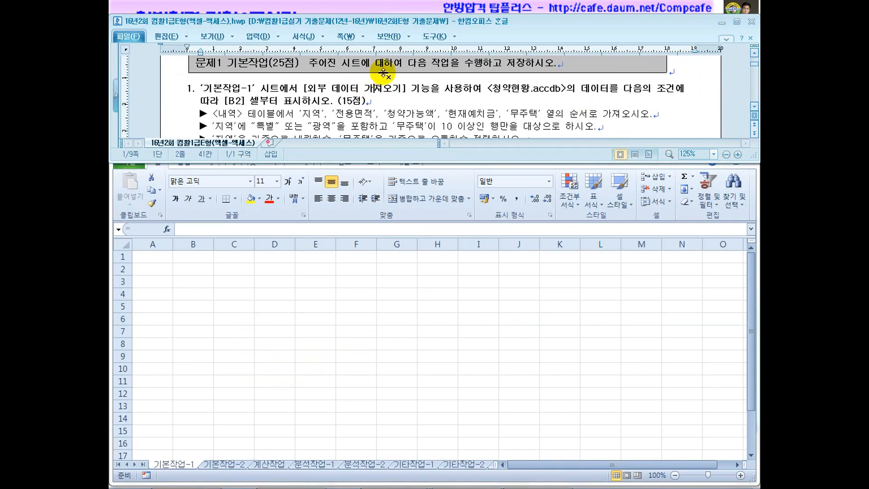
pyautogui.click(235, 101)
pyautogui.click(270, 104)
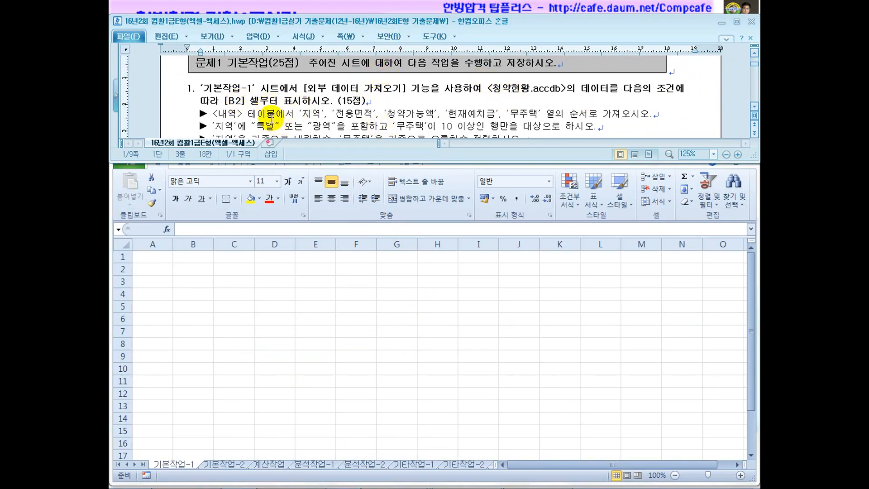
pyautogui.click(264, 116)
# Switch to the Excel workbook and start a Microsoft Query import using MS Access Database as the data source
pyautogui.click(315, 263)
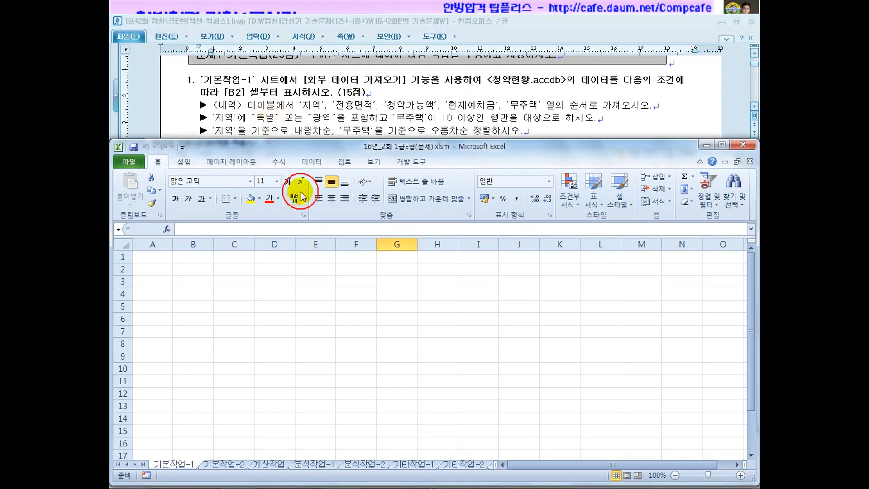
pyautogui.click(310, 162)
pyautogui.click(198, 199)
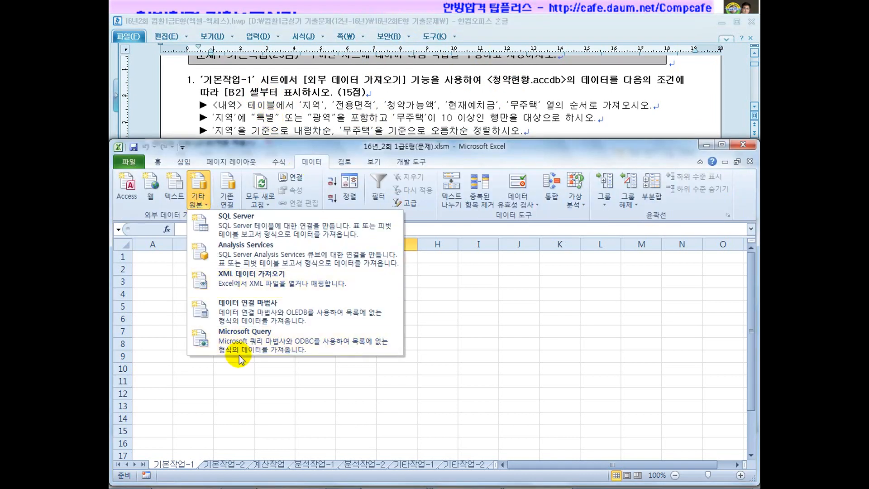
pyautogui.click(229, 340)
pyautogui.doubleClick(340, 242)
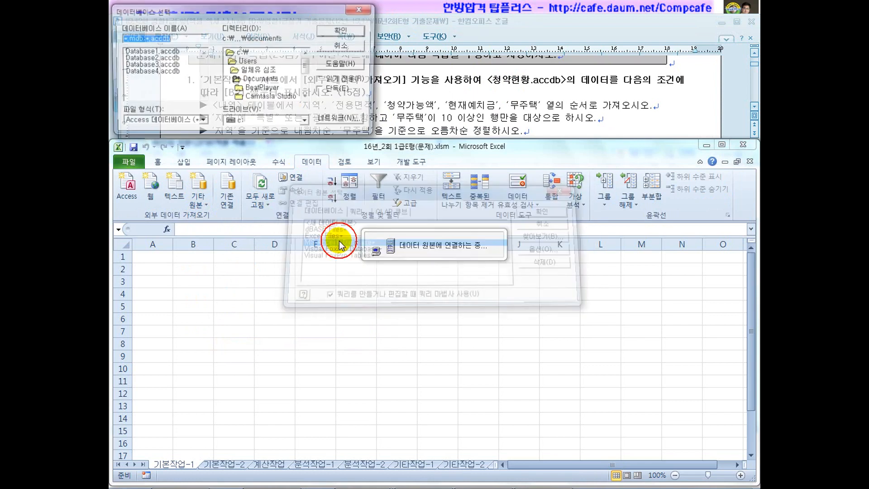
# Choose the database 청약현황.accdb from the c:\OA folder as the query source
pyautogui.doubleClick(281, 243)
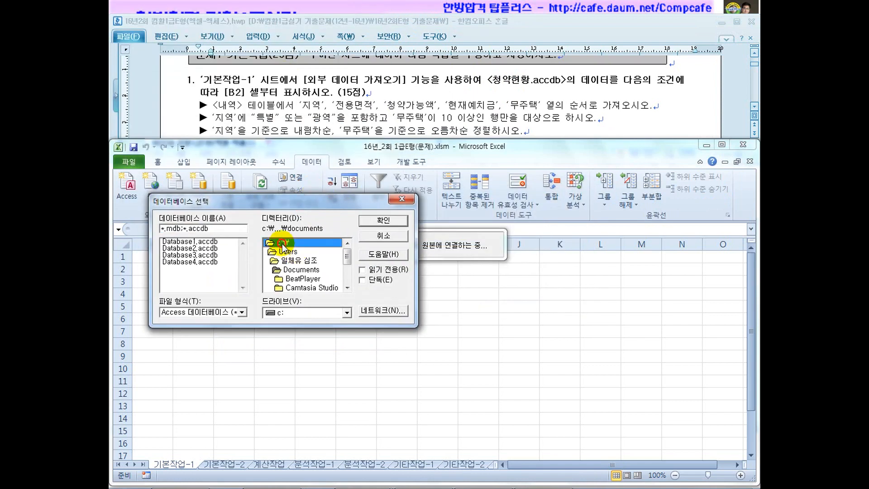
pyautogui.click(347, 288)
pyautogui.click(347, 288)
pyautogui.click(347, 288)
pyautogui.click(347, 288)
pyautogui.click(347, 288)
pyautogui.click(347, 288)
pyautogui.click(347, 288)
pyautogui.click(347, 288)
pyautogui.doubleClick(284, 252)
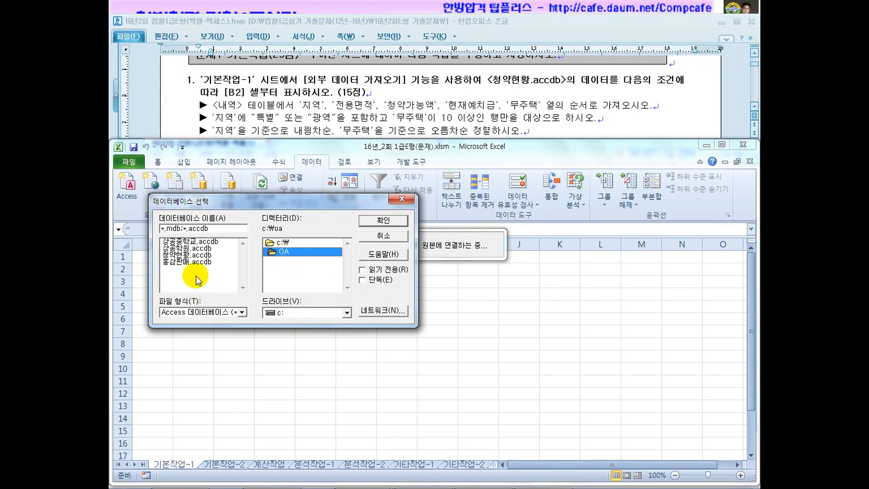
pyautogui.click(186, 255)
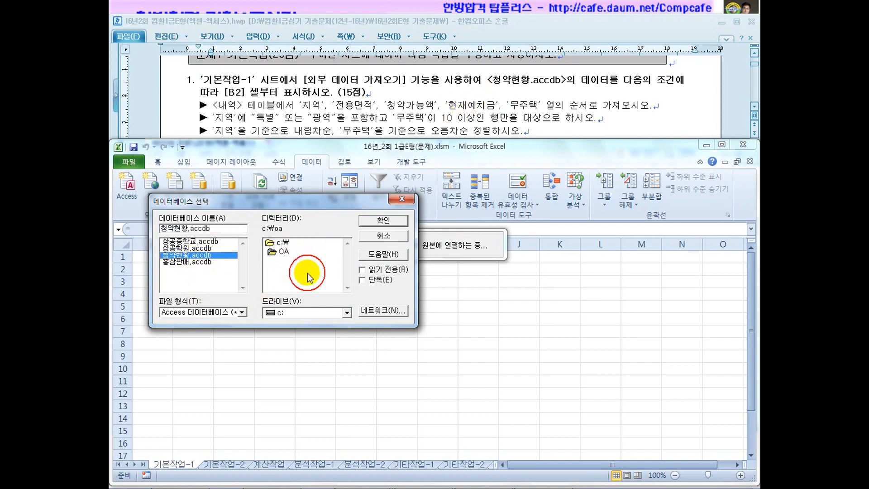
pyautogui.click(383, 222)
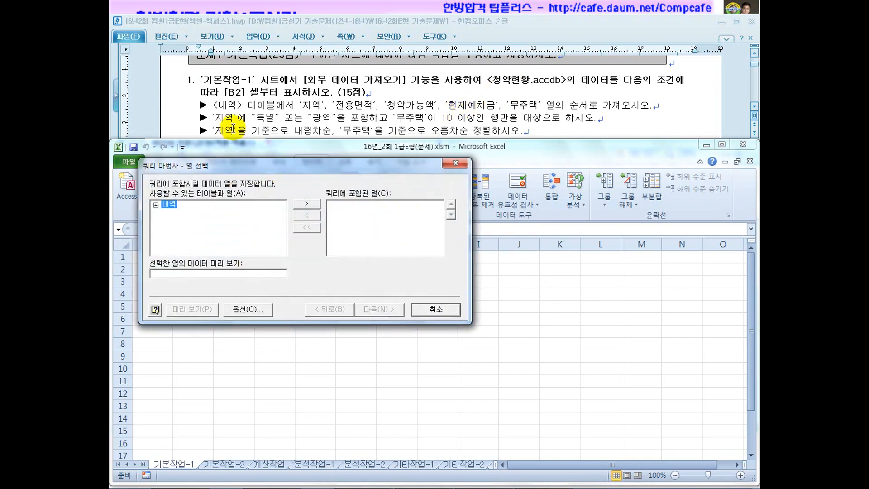
# Add 지역, 전용면적, 청약가능액, 현재예치금 and 무주택 from the 내역 table to the query in that order, and continue to data filtering
pyautogui.click(156, 206)
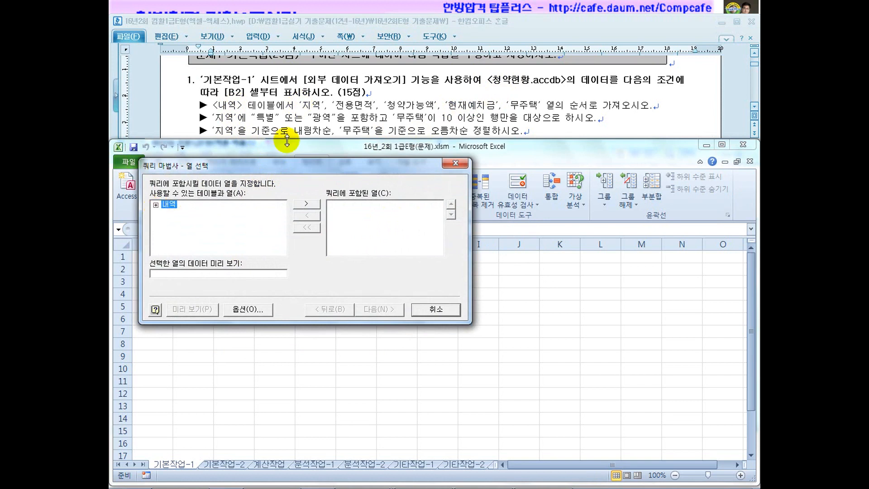
pyautogui.click(156, 206)
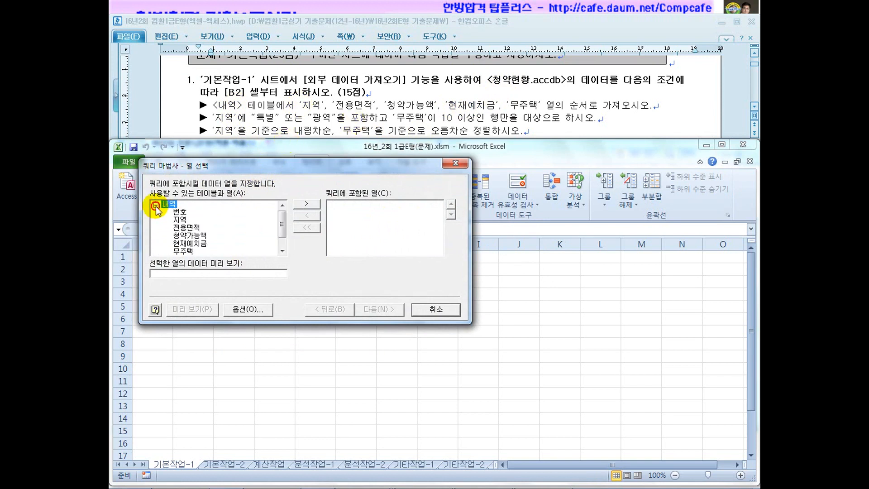
pyautogui.doubleClick(180, 221)
pyautogui.doubleClick(180, 220)
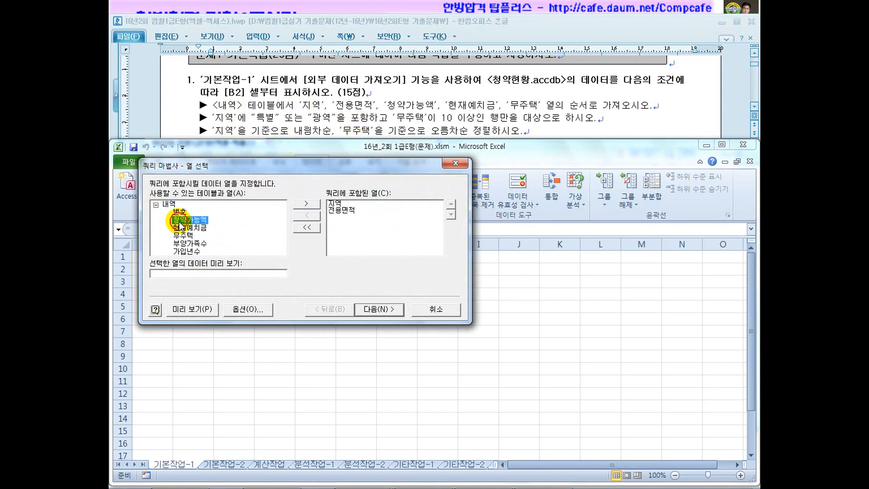
pyautogui.doubleClick(181, 221)
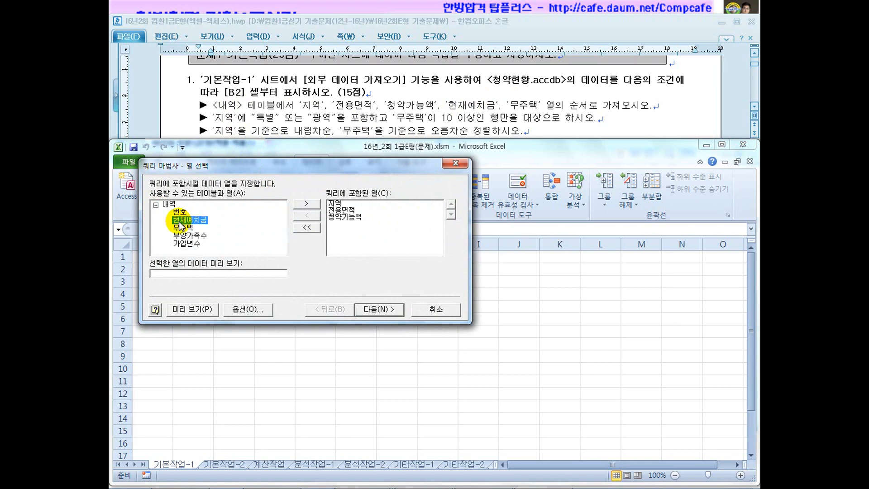
pyautogui.doubleClick(181, 220)
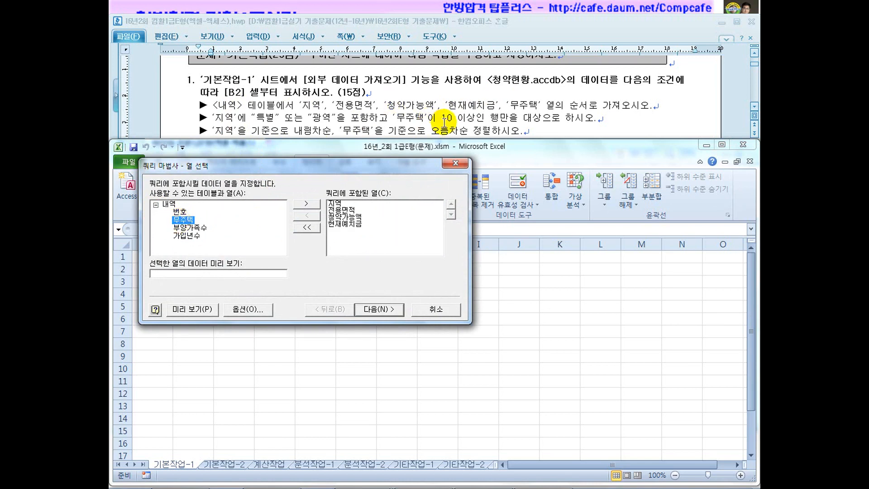
pyautogui.doubleClick(183, 221)
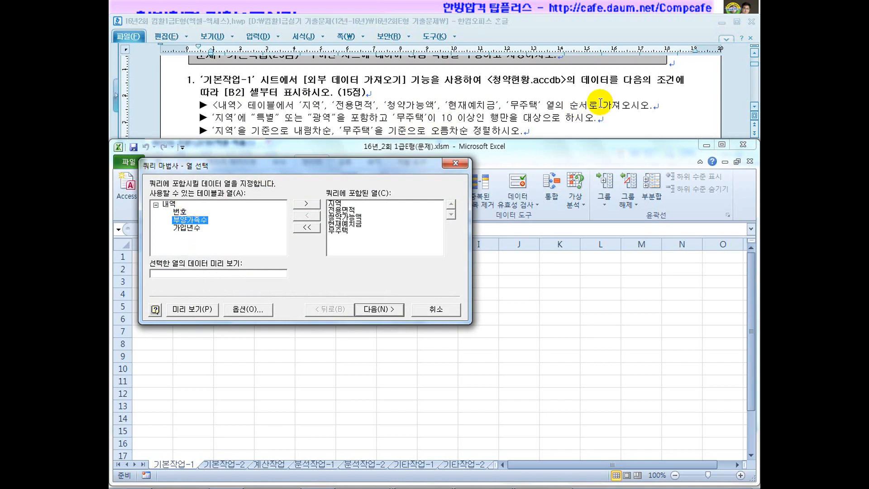
pyautogui.click(358, 219)
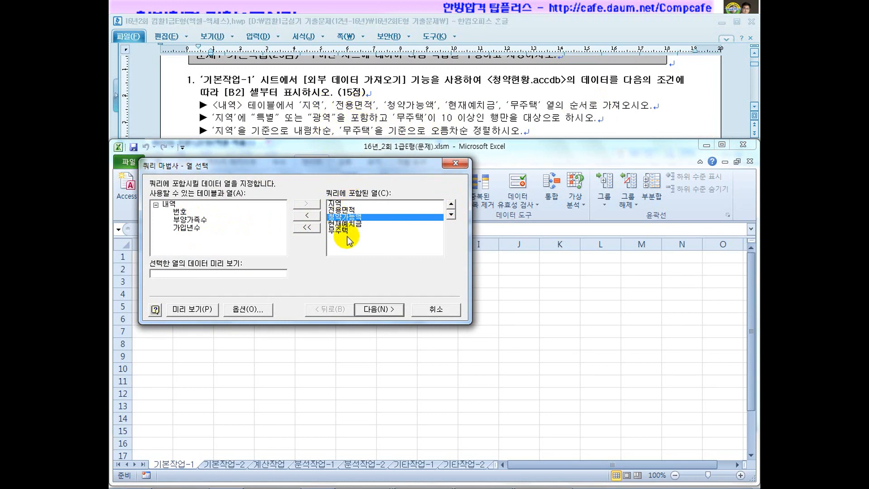
pyautogui.click(380, 309)
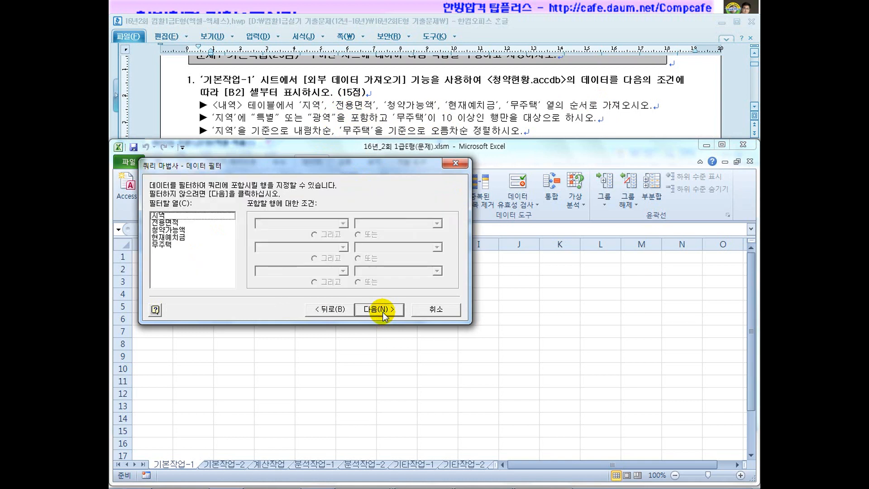
# Filter the 지역 column with the condition 포함하는 값 (contains) 특별
pyautogui.click(159, 216)
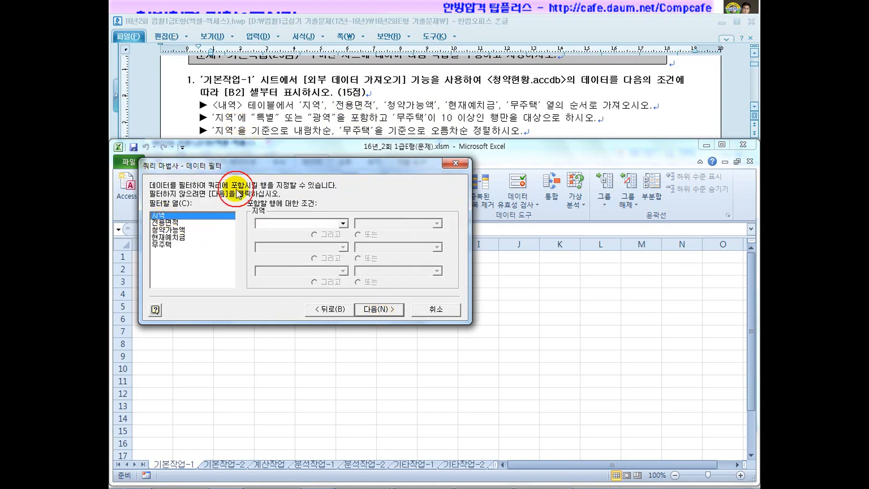
pyautogui.click(343, 223)
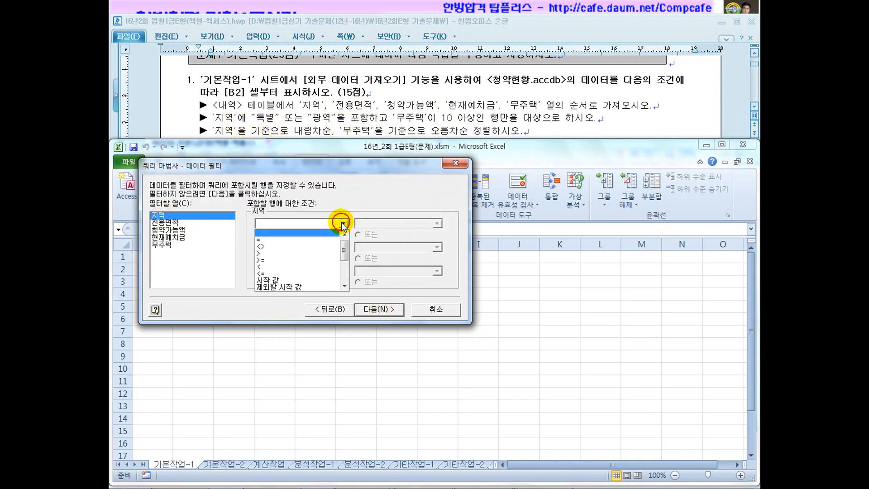
pyautogui.click(343, 286)
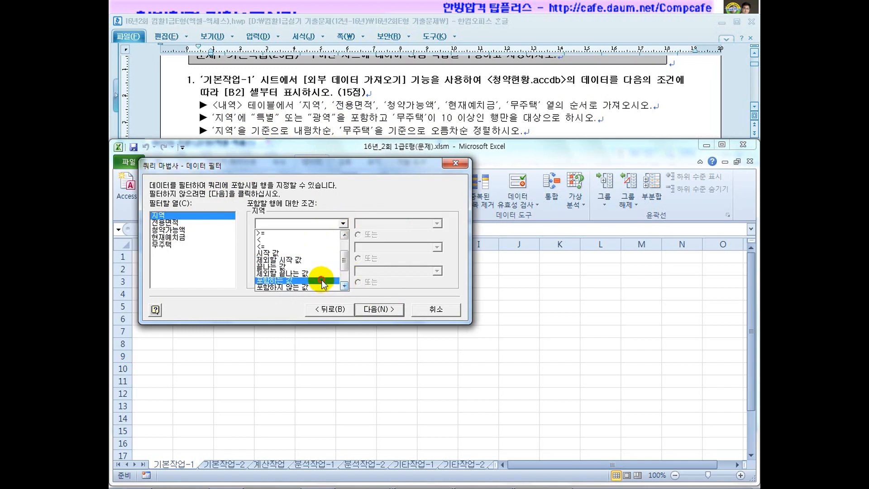
pyautogui.click(322, 280)
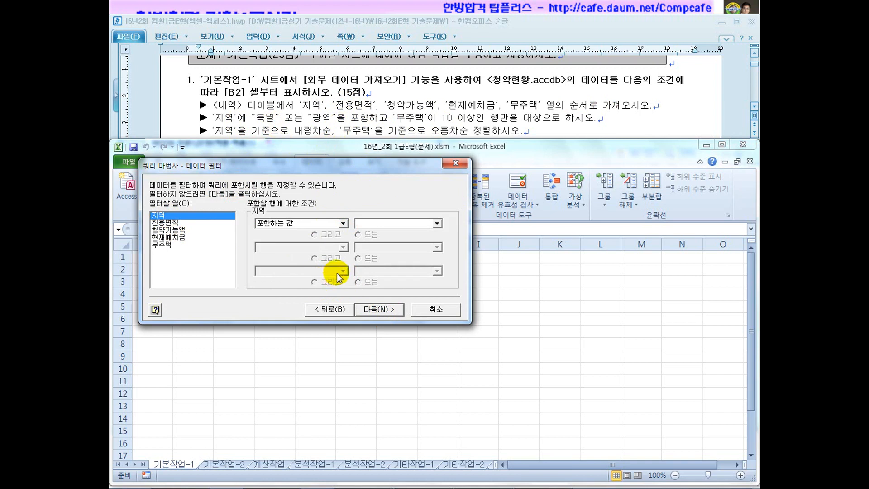
pyautogui.write('특별')
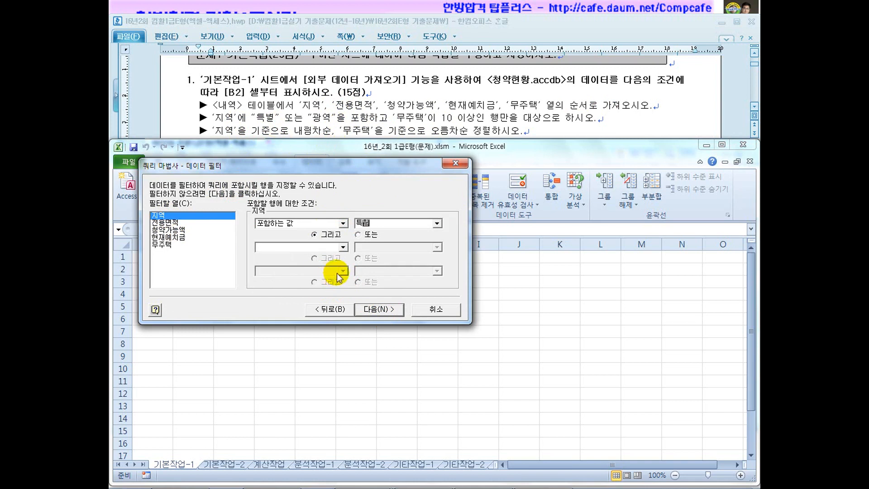
# Add a second 지역 condition joined by 또는 (or): 포함하는 값 (contains) 광역
pyautogui.click(357, 235)
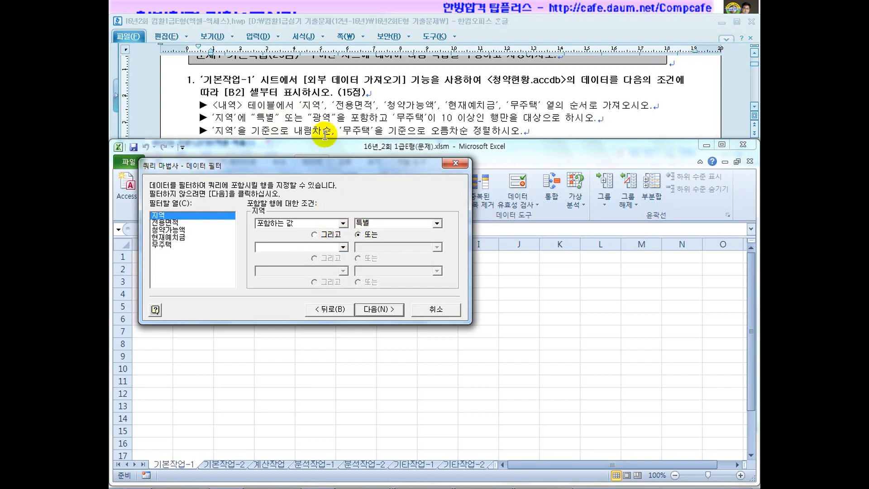
pyautogui.click(343, 247)
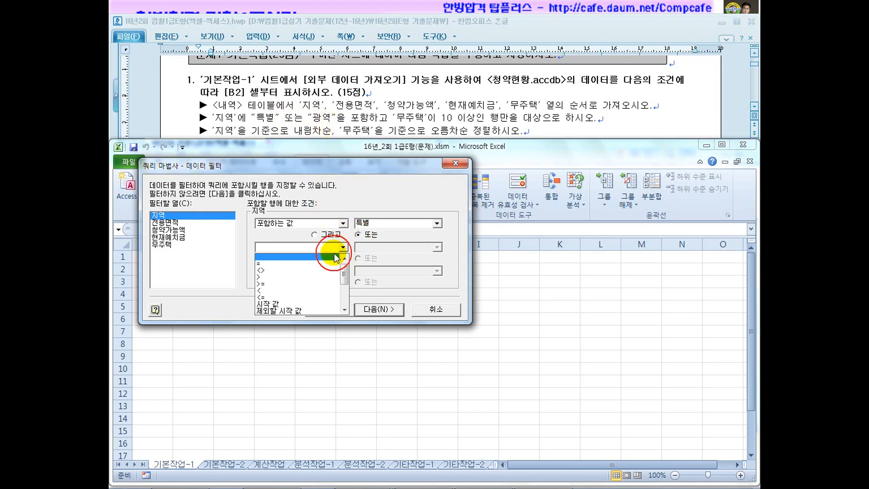
pyautogui.click(345, 310)
pyautogui.click(345, 310)
pyautogui.click(345, 309)
pyautogui.click(345, 309)
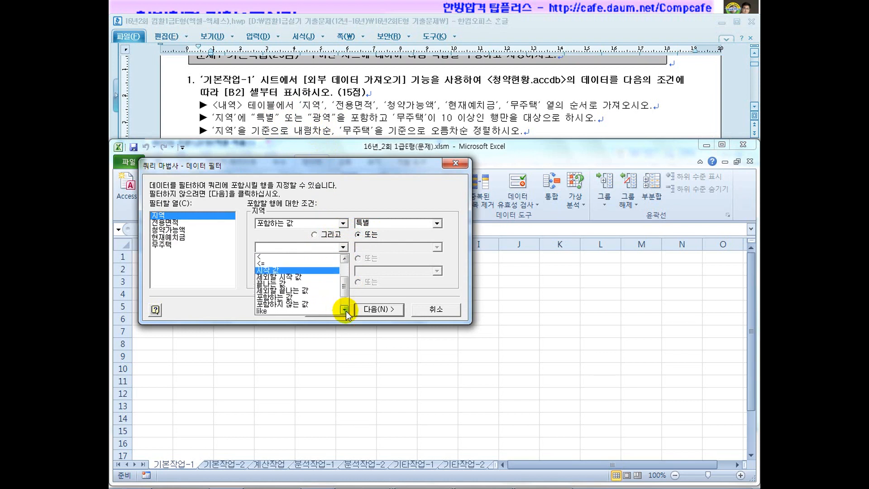
pyautogui.click(323, 299)
pyautogui.click(430, 247)
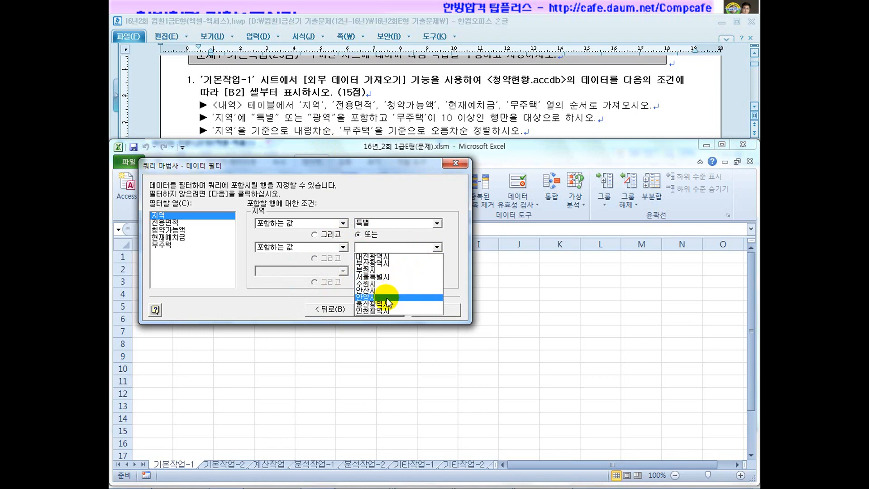
pyautogui.click(375, 257)
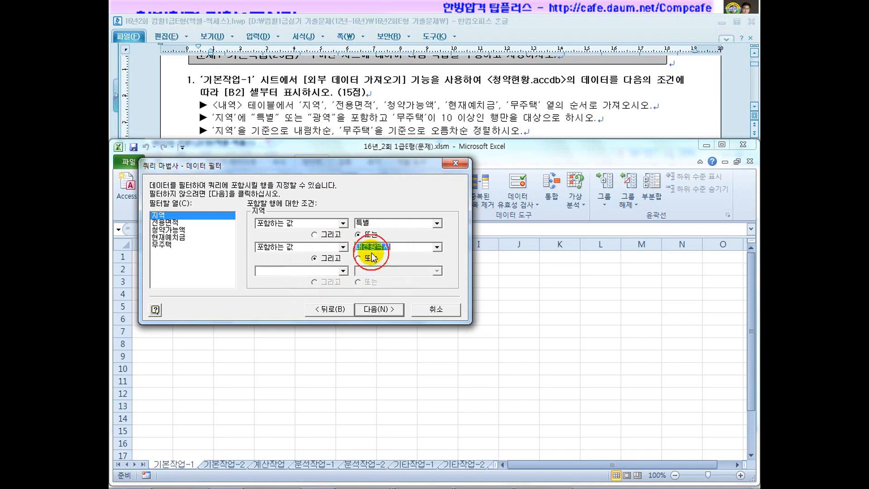
pyautogui.moveTo(371, 248); pyautogui.dragTo(315, 246)
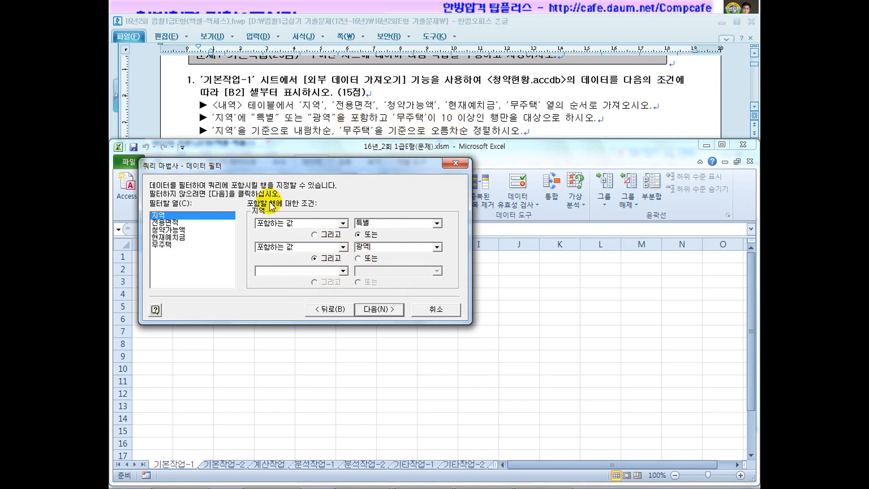
# Filter the 무주택 column with the condition >= 10 and continue to the sort order
pyautogui.click(174, 245)
pyautogui.click(343, 223)
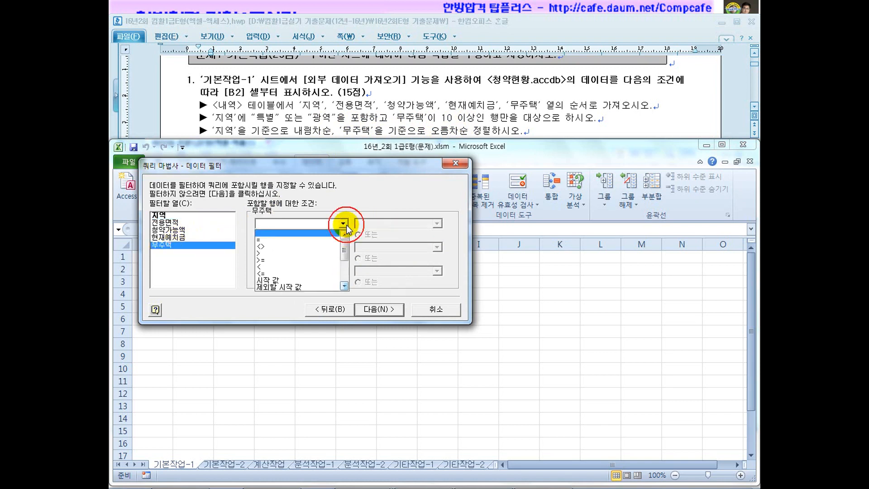
pyautogui.click(304, 261)
pyautogui.click(377, 226)
pyautogui.write('10')
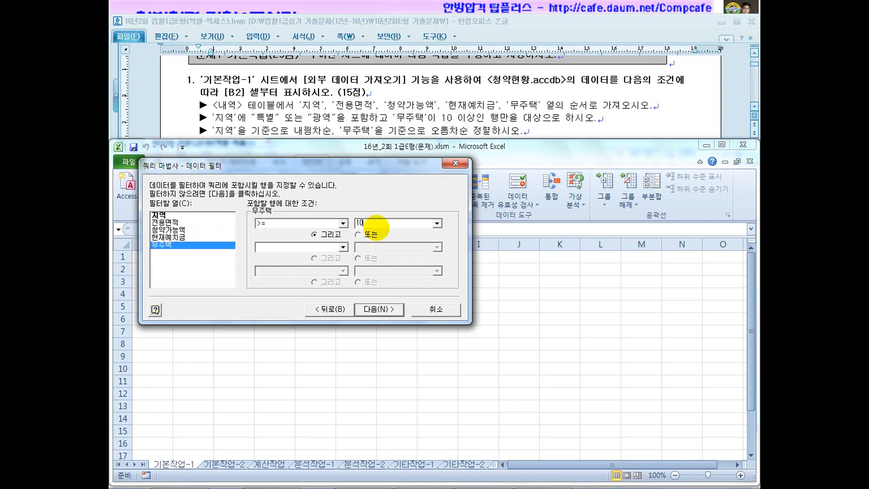
pyautogui.click(373, 312)
# Sort the query by 지역 in 내림차순 (descending), then by 무주택 in 오름차순 (ascending), and continue to the final query page
pyautogui.click(318, 223)
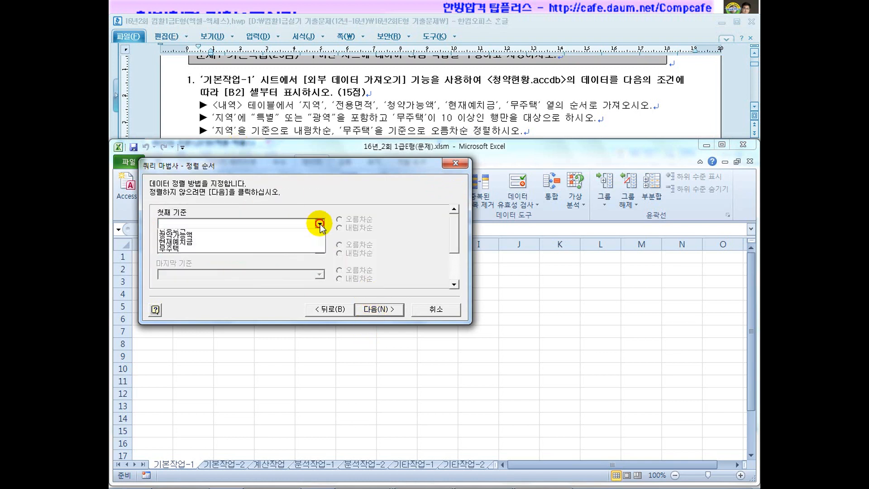
pyautogui.click(279, 240)
pyautogui.click(359, 229)
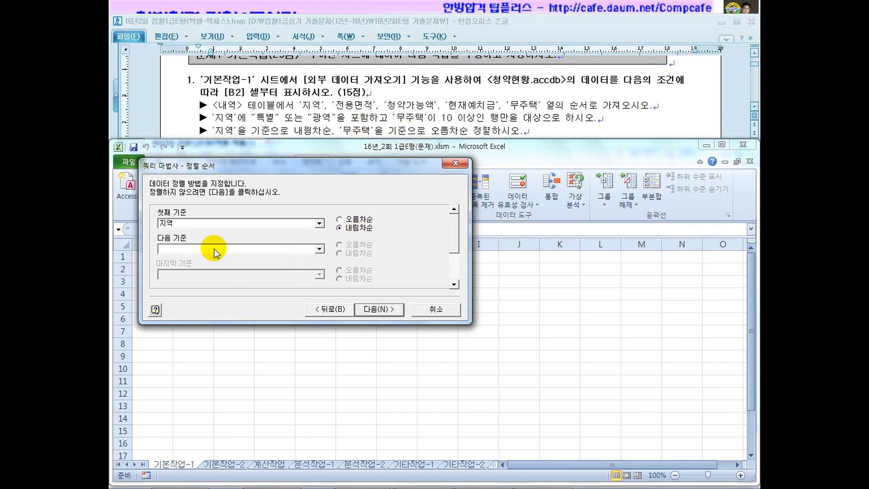
pyautogui.click(319, 249)
pyautogui.click(249, 286)
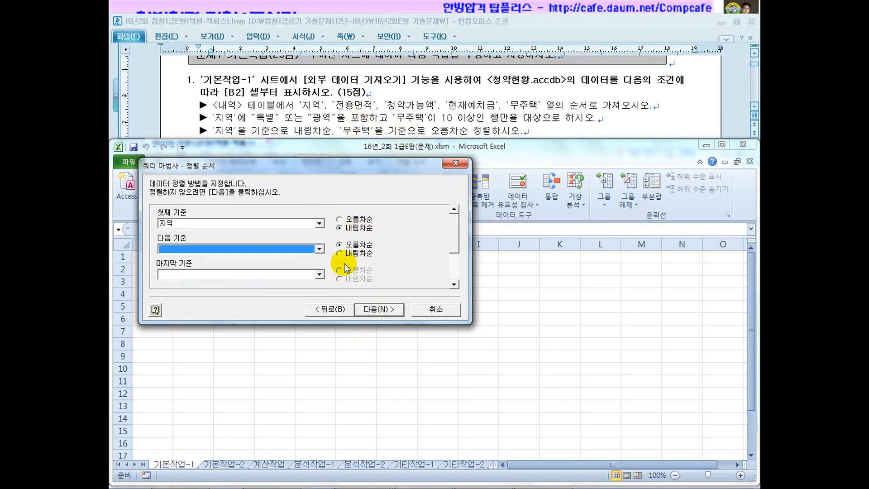
pyautogui.click(317, 249)
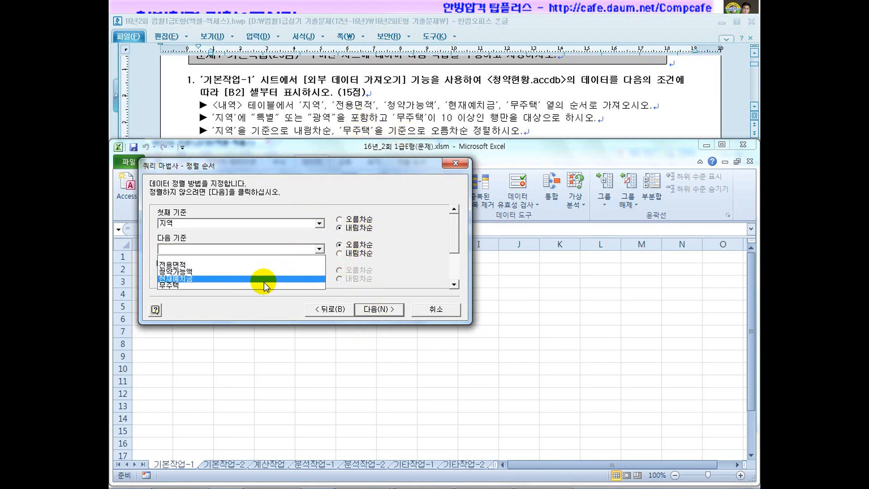
pyautogui.click(264, 282)
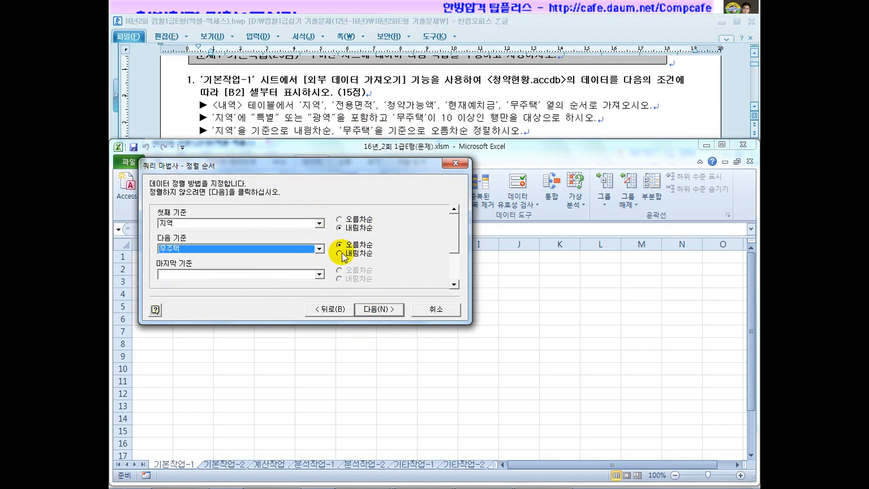
pyautogui.click(378, 309)
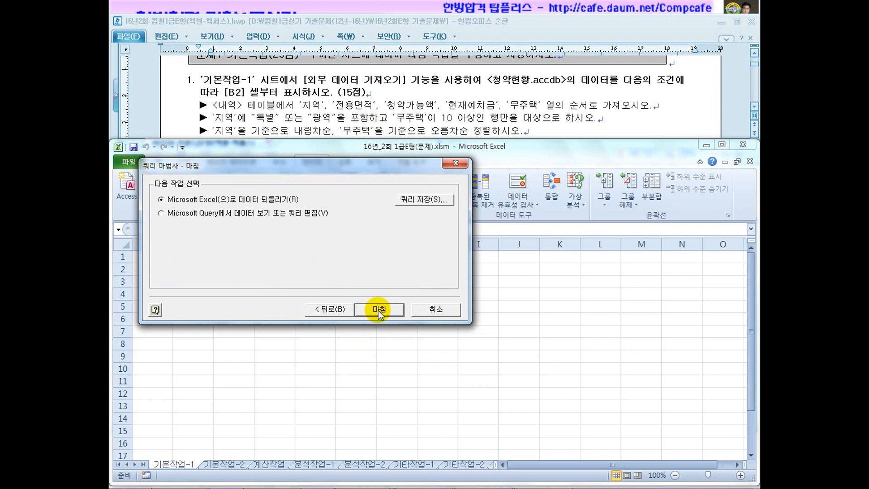
# Return the query data to Excel as a table (표) starting at cell B2 of the existing 기본작업-1 sheet
pyautogui.click(378, 311)
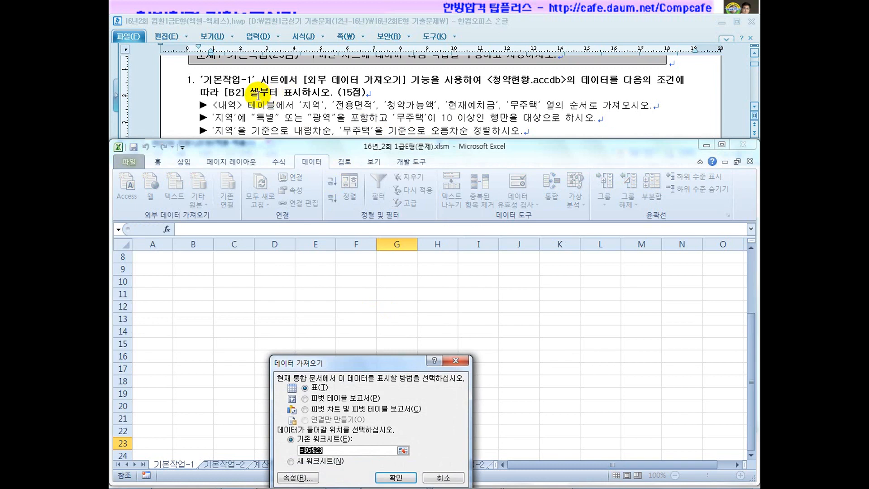
pyautogui.click(178, 273)
pyautogui.scroll(3, 189, 288)
pyautogui.click(192, 269)
pyautogui.moveTo(326, 362); pyautogui.dragTo(320, 171)
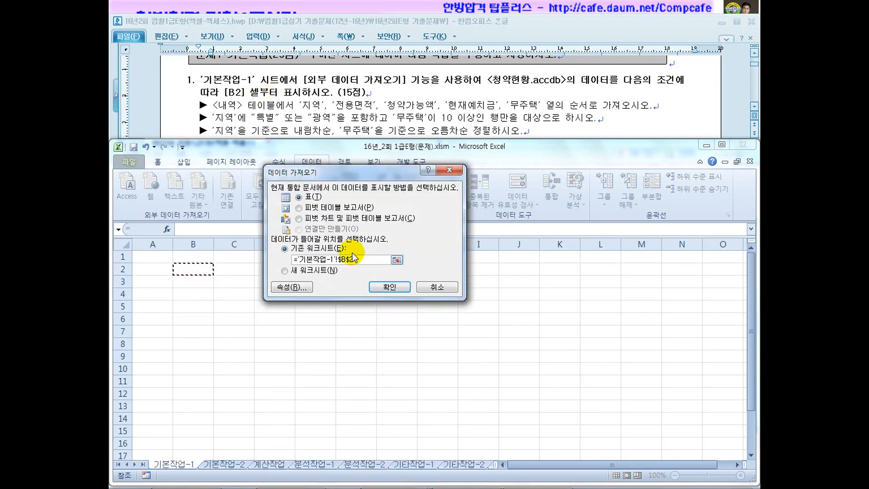
pyautogui.click(385, 287)
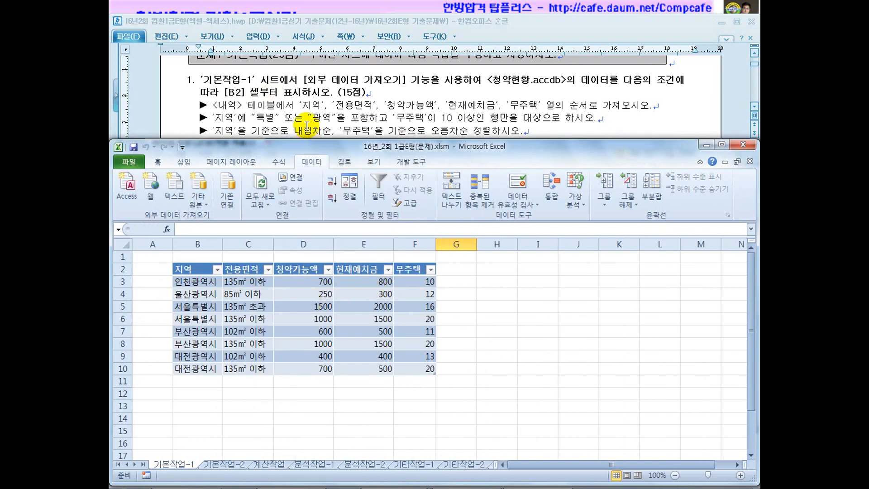
# Convert the imported table on 기본작업-1 to a normal range with 범위로 변환, as the exam document asks, accepting removal of the query definition
pyautogui.click(308, 128)
pyautogui.scroll(-3, 308, 118)
pyautogui.moveTo(264, 102); pyautogui.dragTo(392, 105)
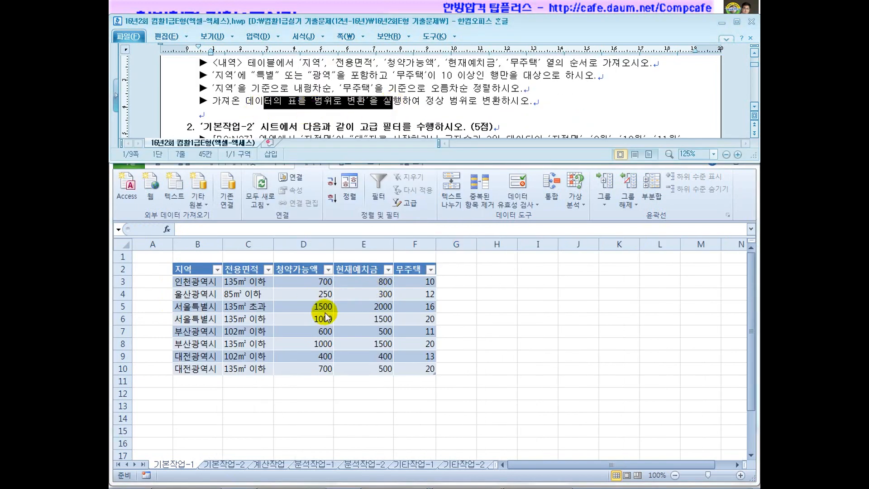
pyautogui.click(295, 308)
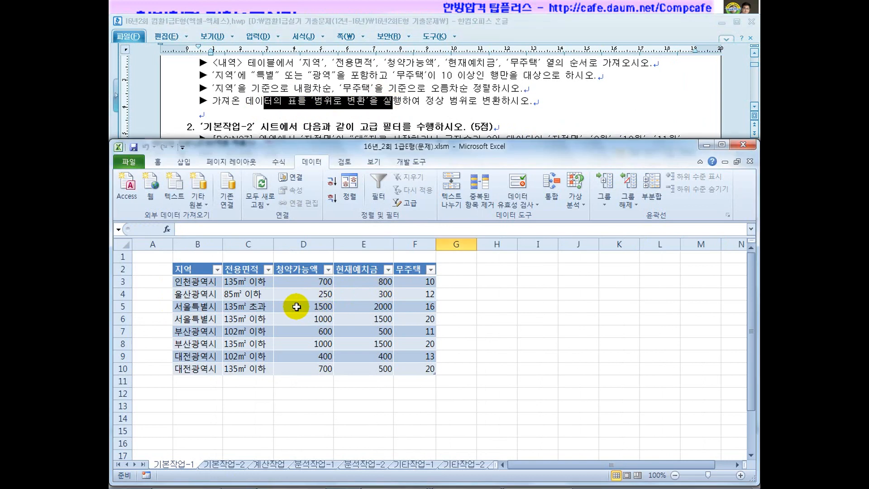
pyautogui.click(296, 307)
pyautogui.rightClick(296, 307)
pyautogui.moveTo(334, 249)
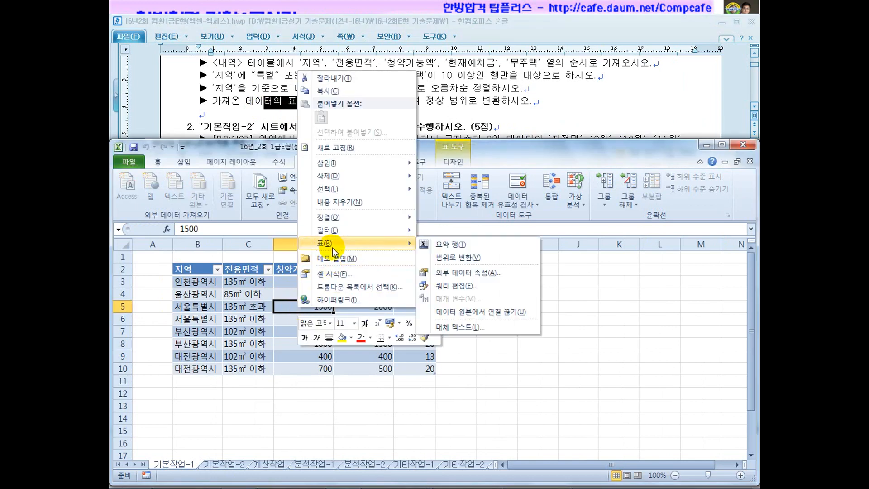
pyautogui.click(448, 258)
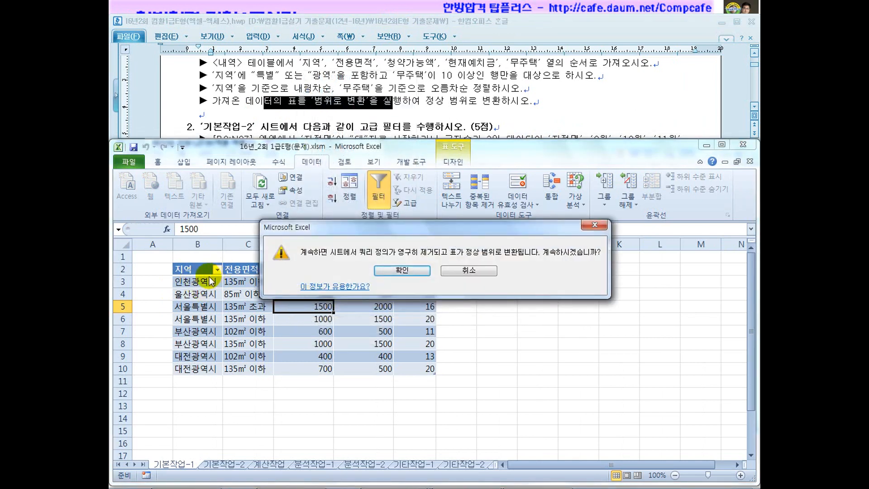
pyautogui.click(402, 270)
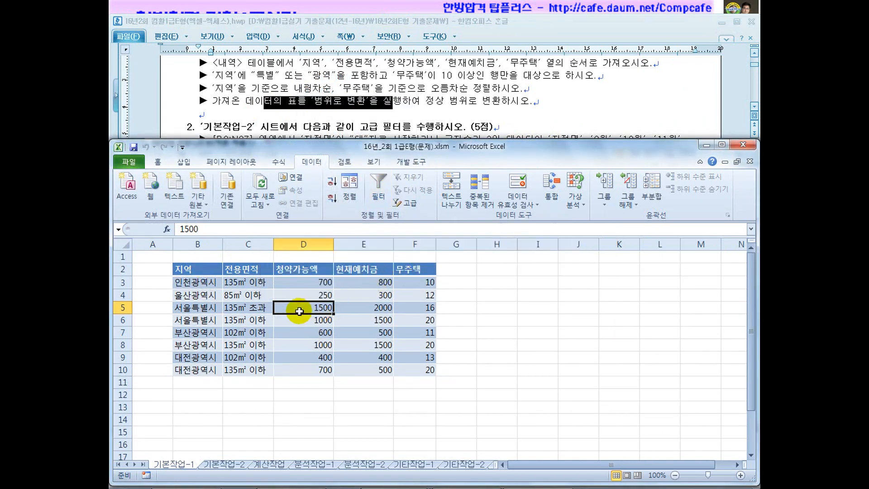
pyautogui.rightClick(299, 311)
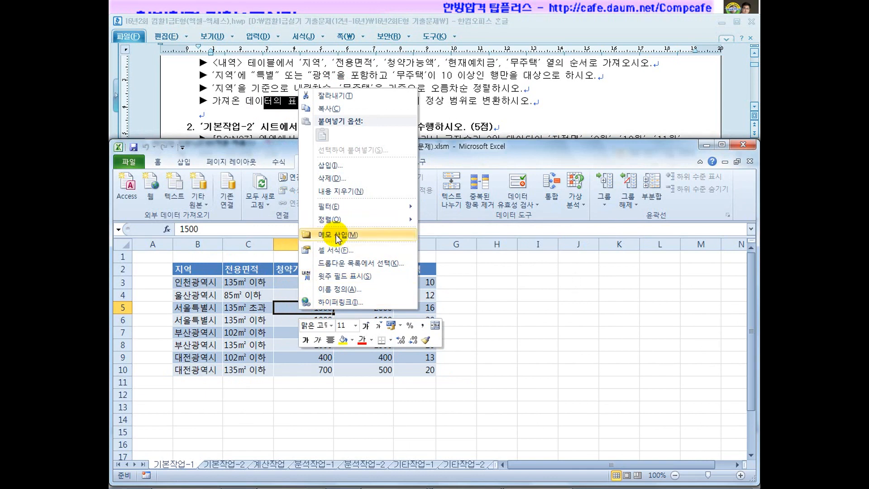
pyautogui.click(283, 305)
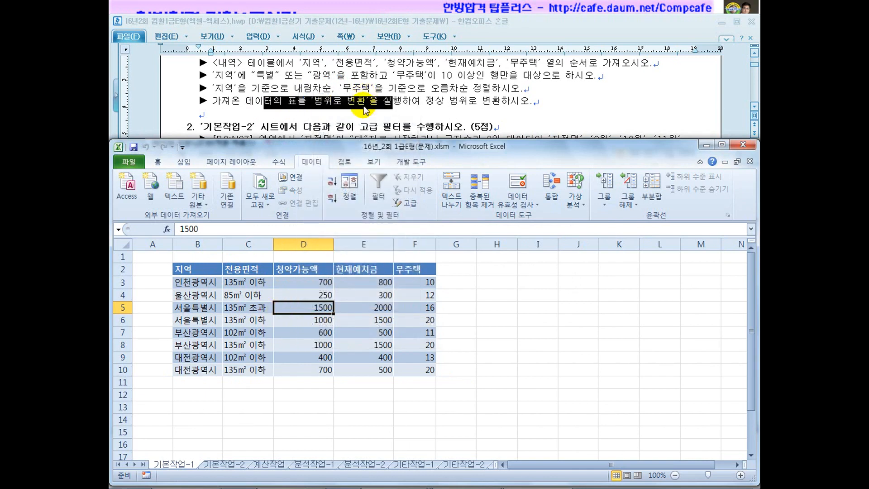
# Read task 2's advanced filter instructions in the exam document and open the 기본작업-2 sheet in Excel
pyautogui.click(371, 127)
pyautogui.scroll(-1, 370, 128)
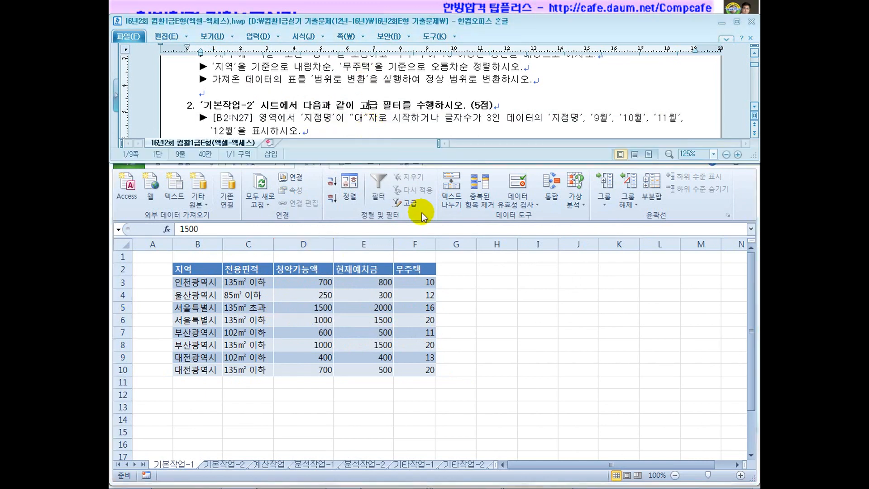
pyautogui.click(755, 107)
pyautogui.click(755, 107)
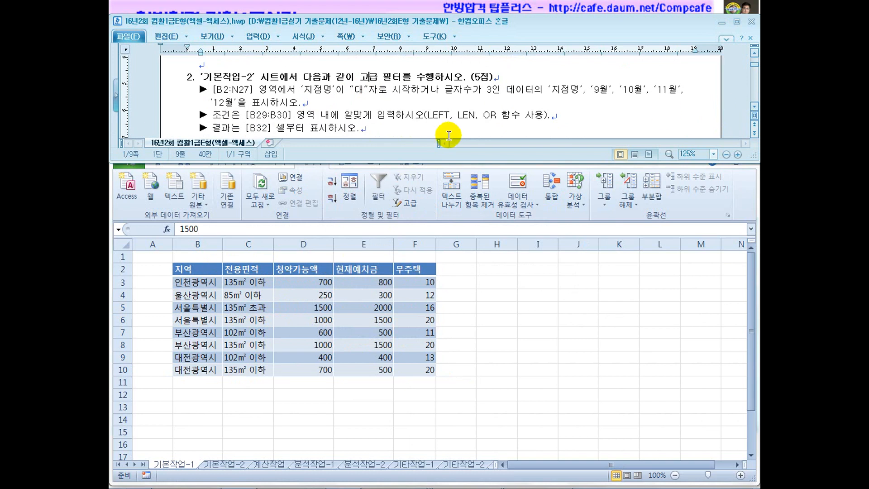
pyautogui.scroll(1, 382, 91)
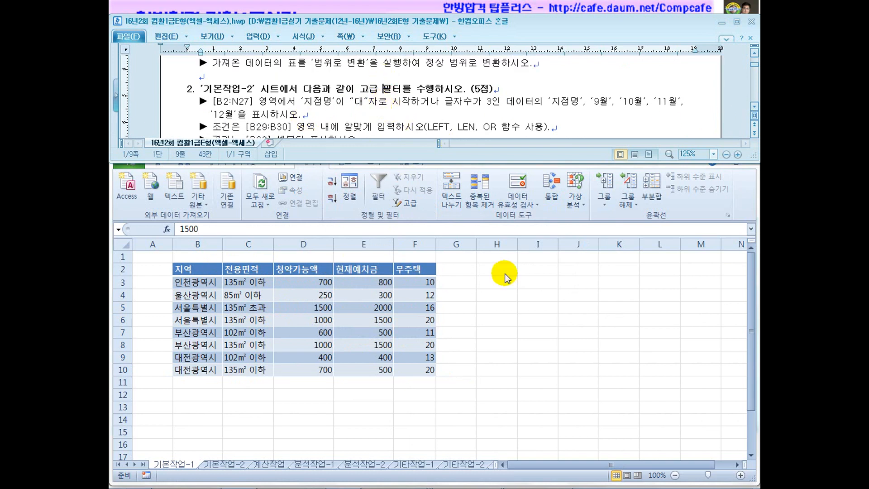
pyautogui.click(226, 465)
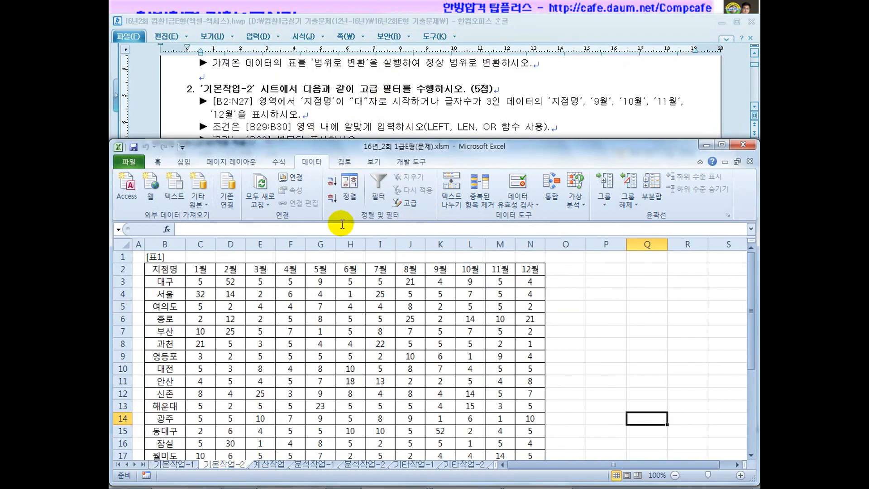
pyautogui.click(362, 117)
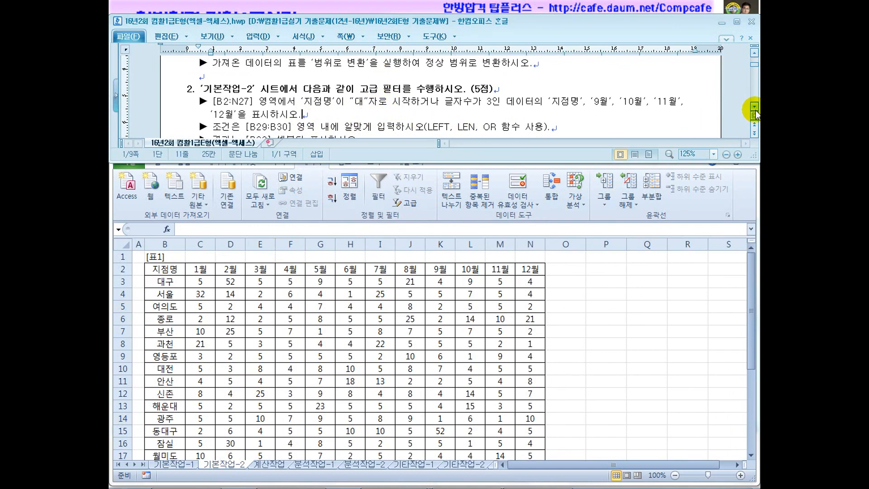
pyautogui.scroll(-1, 755, 114)
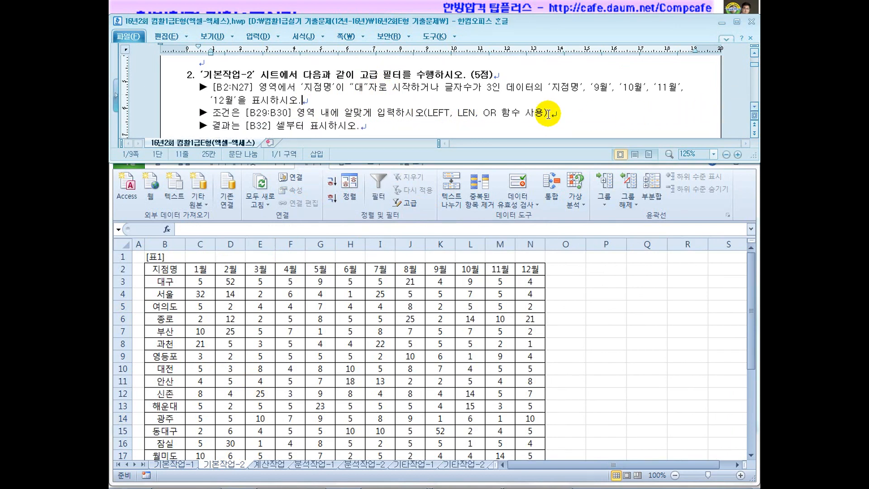
# Compare the header row of 표1 with the fields the exam document asks to display
pyautogui.click(165, 269)
pyautogui.moveTo(166, 269); pyautogui.dragTo(521, 269)
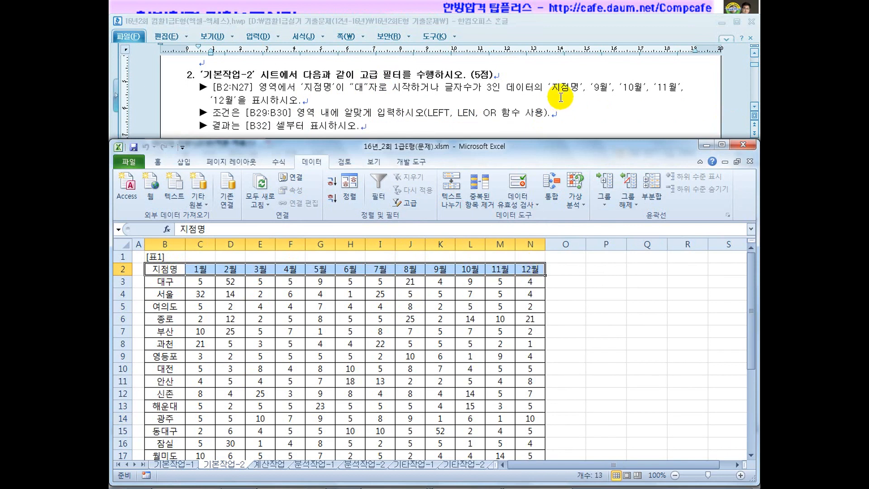
pyautogui.click(556, 94)
pyautogui.moveTo(551, 92); pyautogui.dragTo(579, 91)
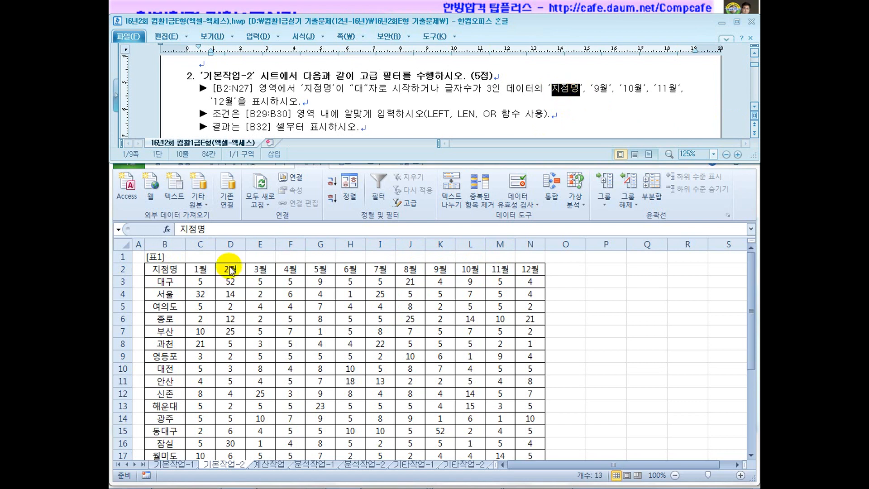
pyautogui.click(231, 272)
pyautogui.click(165, 270)
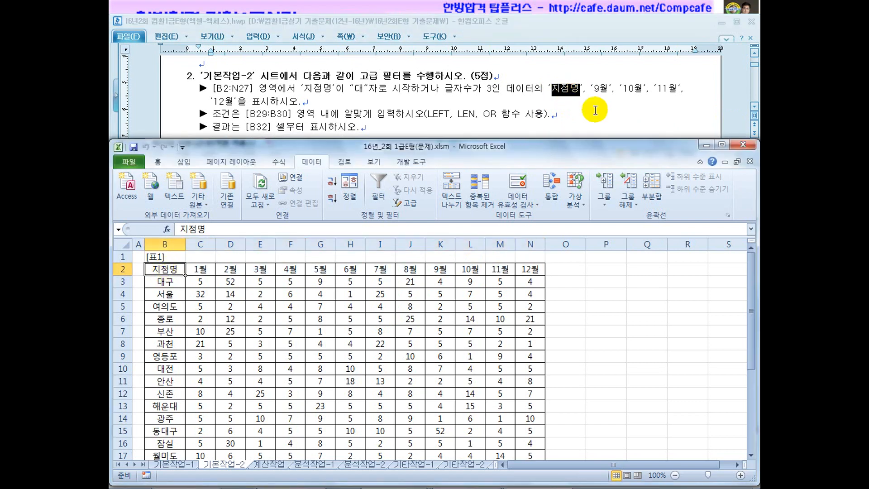
pyautogui.click(447, 272)
pyautogui.moveTo(446, 272); pyautogui.dragTo(526, 274)
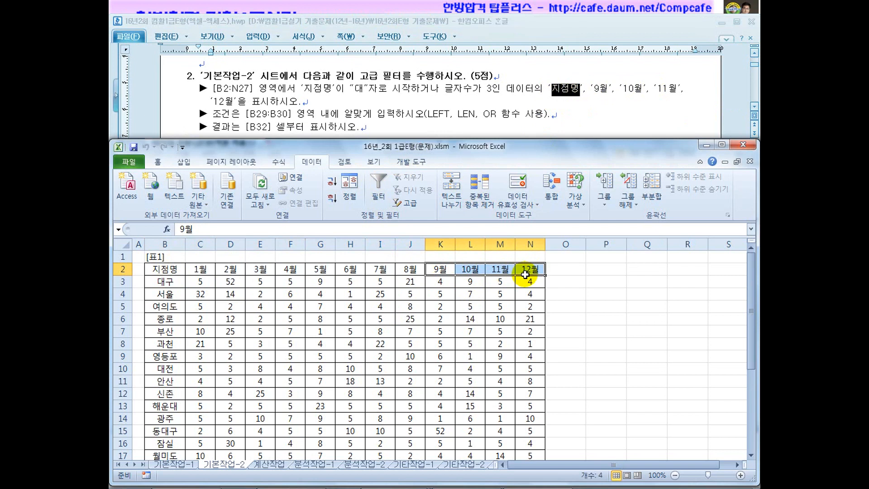
pyautogui.moveTo(165, 270); pyautogui.dragTo(524, 269)
# Copy the headers 지점명, 9월, 10월, 11월 and 12월 from row 2 and paste them starting at cell B32
pyautogui.click(171, 270)
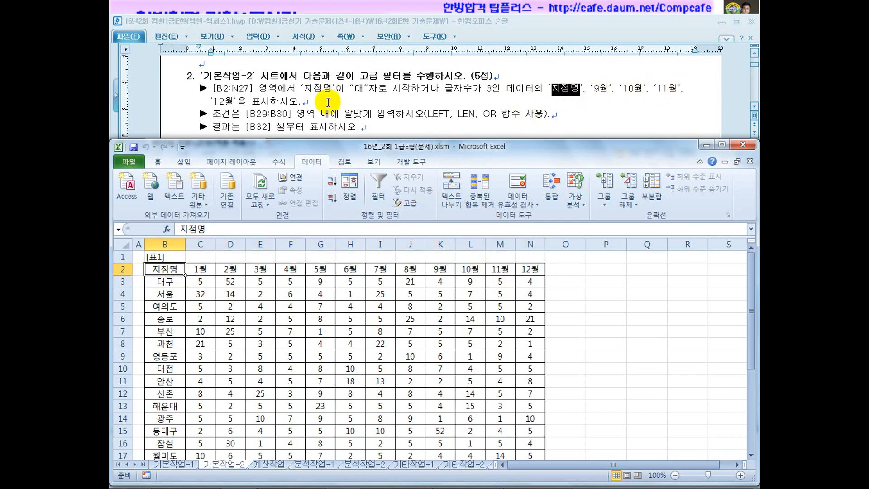
pyautogui.moveTo(440, 269); pyautogui.dragTo(526, 268)
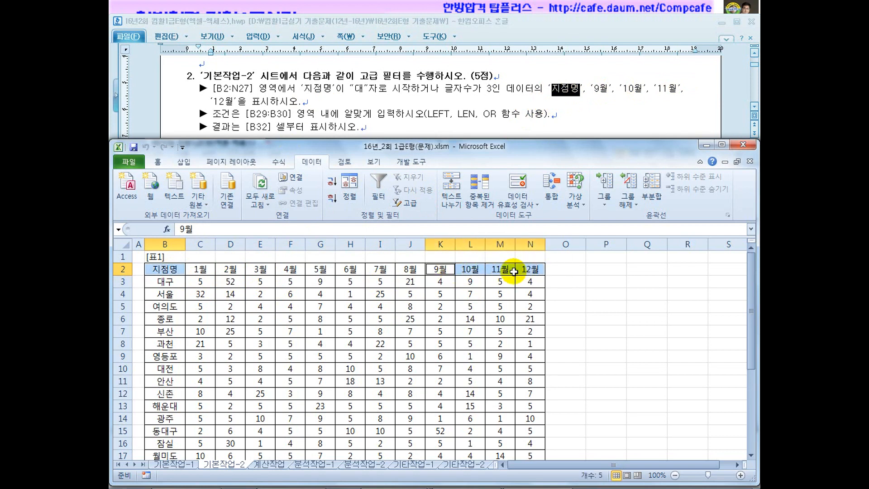
pyautogui.hotkey('ctrl', 'c')
pyautogui.scroll(-6, 378, 320)
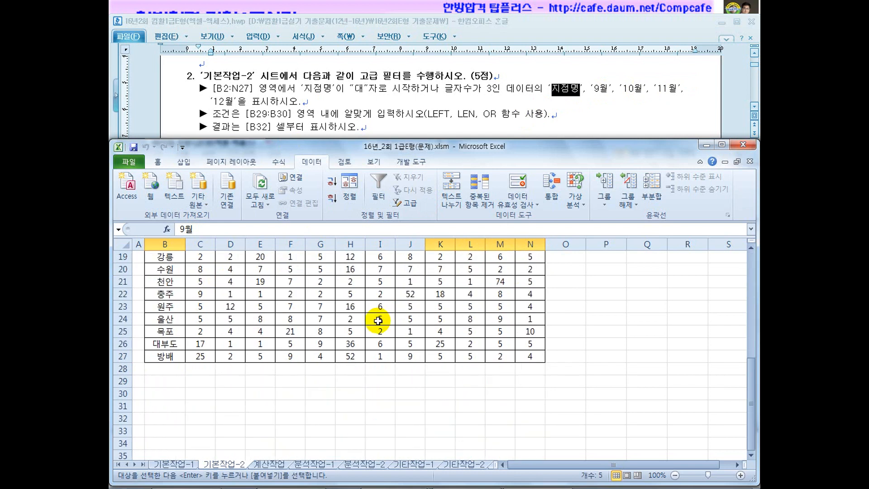
pyautogui.scroll(-2, 378, 320)
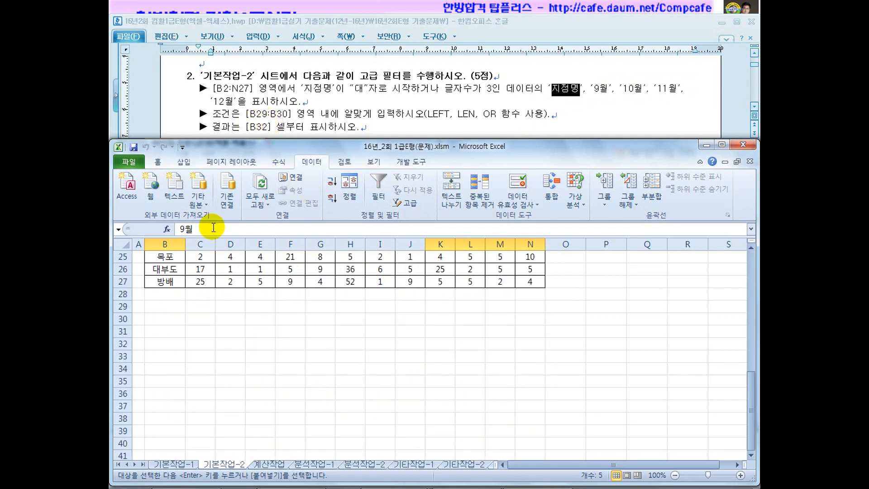
pyautogui.click(164, 344)
pyautogui.hotkey('ctrl', 'v')
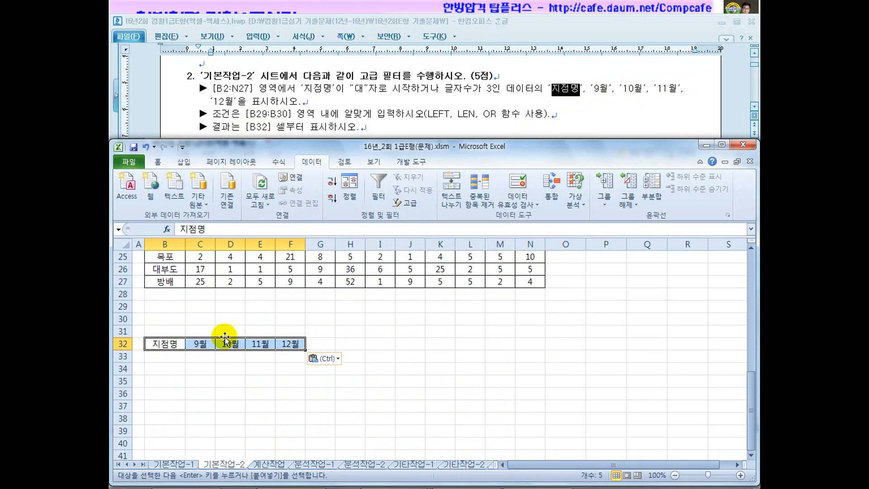
# Check the full header row of 표1 and the copied headers in row 32 against the requested output fields in the exam document
pyautogui.scroll(7, 222, 335)
pyautogui.scroll(1, 210, 308)
pyautogui.moveTo(165, 269); pyautogui.dragTo(497, 270)
pyautogui.click(568, 109)
pyautogui.moveTo(224, 102); pyautogui.dragTo(288, 103)
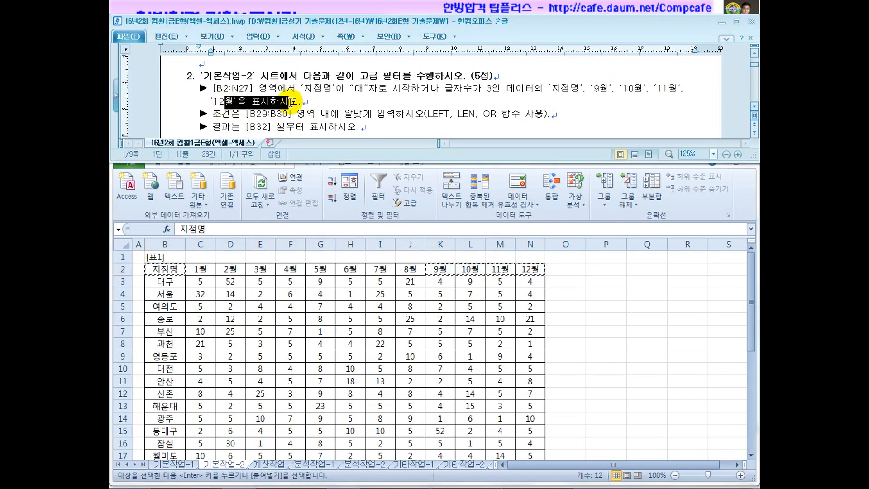
pyautogui.click(292, 304)
pyautogui.scroll(-7, 294, 305)
pyautogui.moveTo(165, 382); pyautogui.dragTo(283, 383)
pyautogui.click(320, 268)
pyautogui.scroll(6, 317, 307)
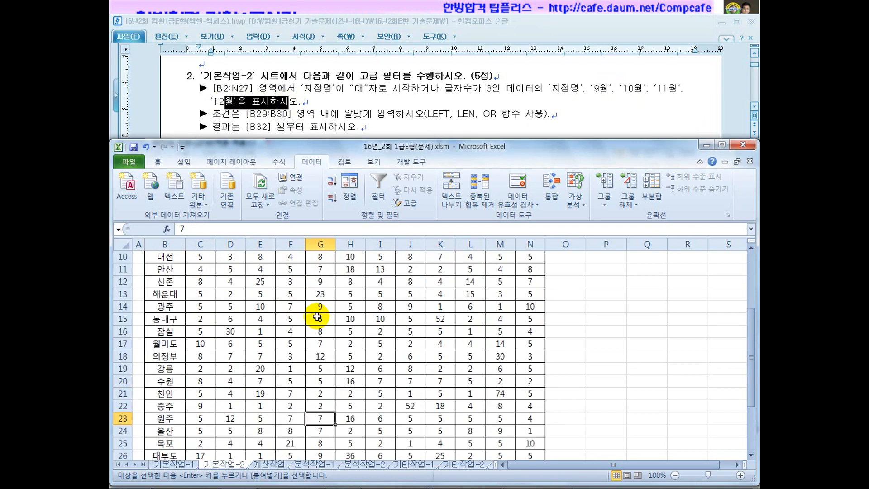
# Enter the heading 조건 in cell B29 of 기본작업-2, following the exam document's criteria range instruction
pyautogui.click(264, 116)
pyautogui.scroll(-1, 281, 113)
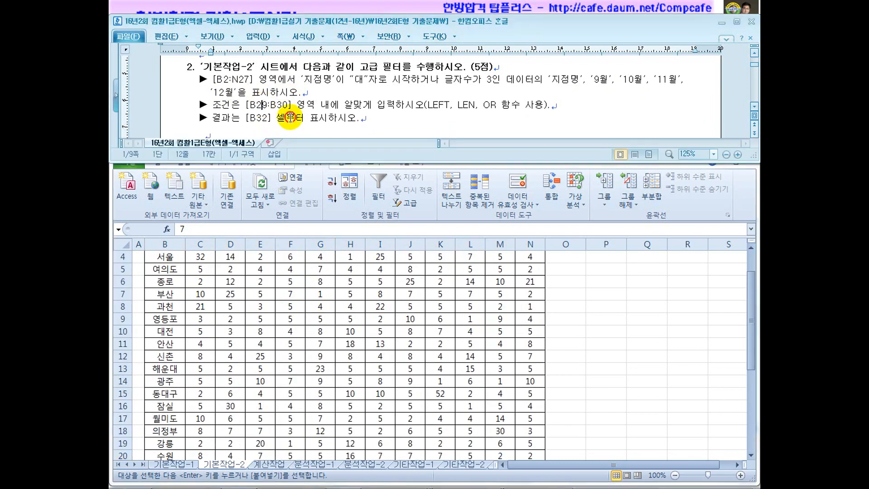
pyautogui.click(266, 333)
pyautogui.scroll(-6, 266, 333)
pyautogui.moveTo(164, 344); pyautogui.dragTo(164, 355)
pyautogui.click(173, 342)
pyautogui.write('whrj')
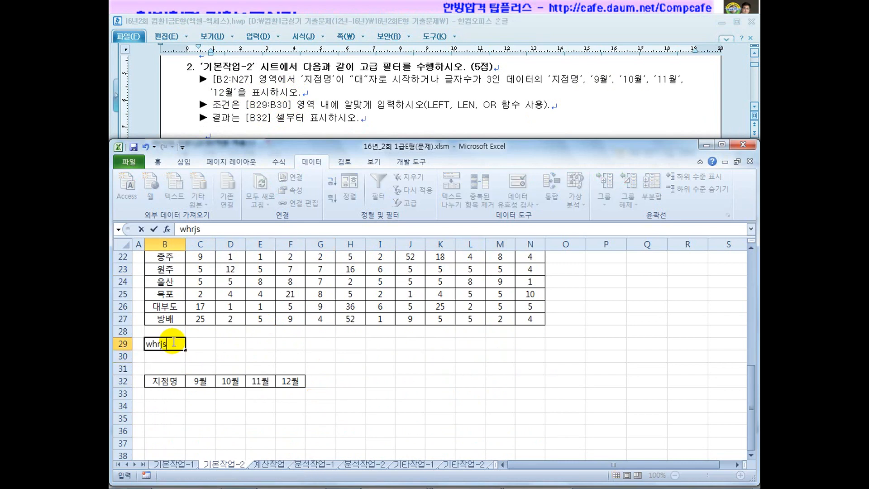
pyautogui.write('s')
pyautogui.press('Return')
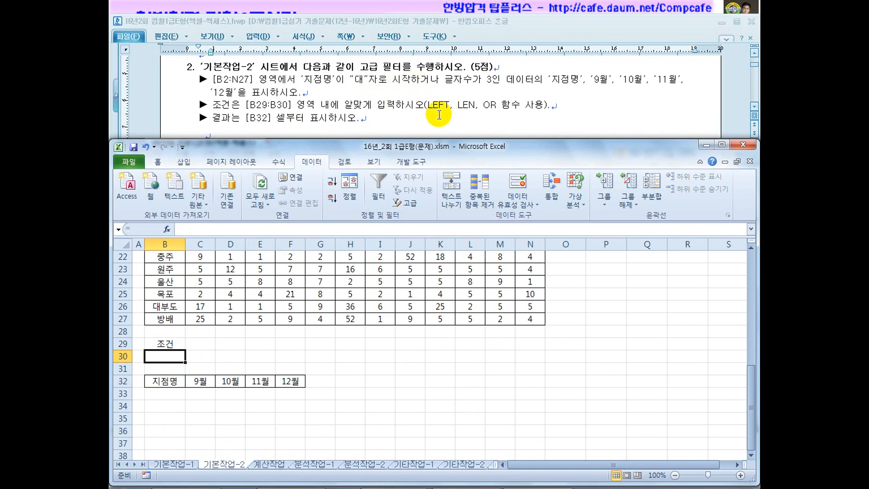
# Build the criteria formula in B30 with the tests LEFT(B3,1)="대" and LEN(B3)=3, separated by a comma
pyautogui.write('=')
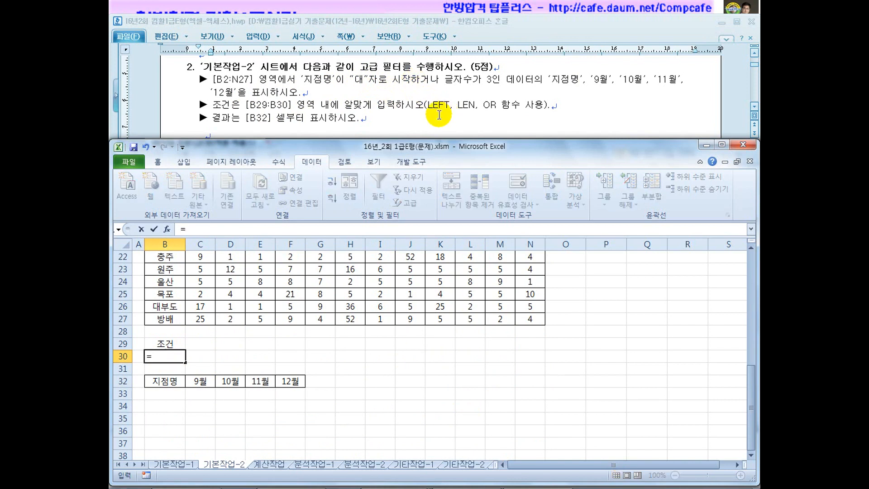
pyautogui.write('left(')
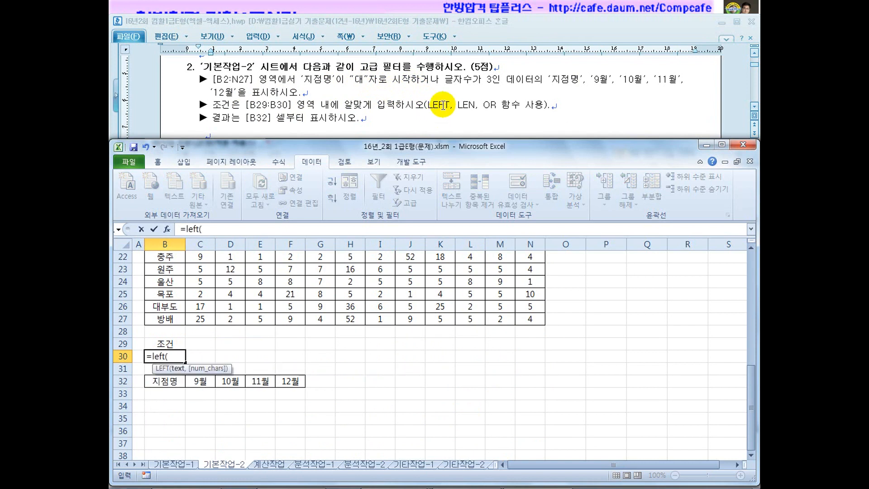
pyautogui.scroll(7, 229, 253)
pyautogui.click(164, 281)
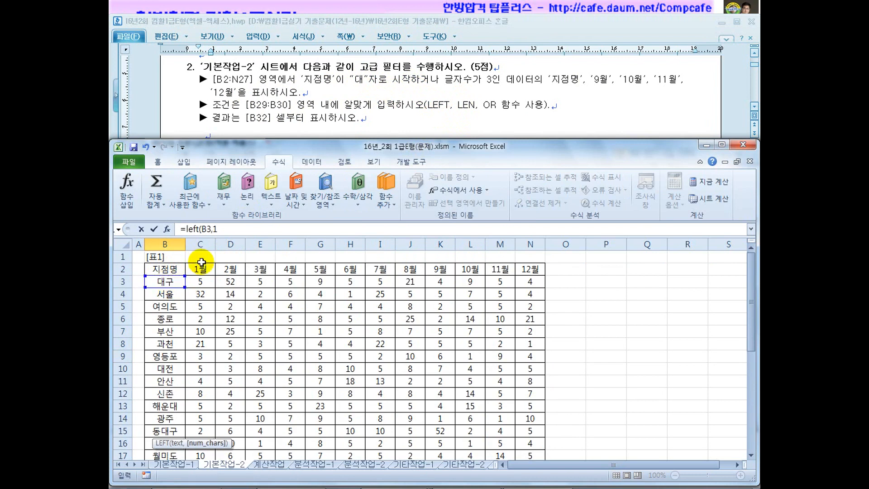
pyautogui.write(',1)="대",')
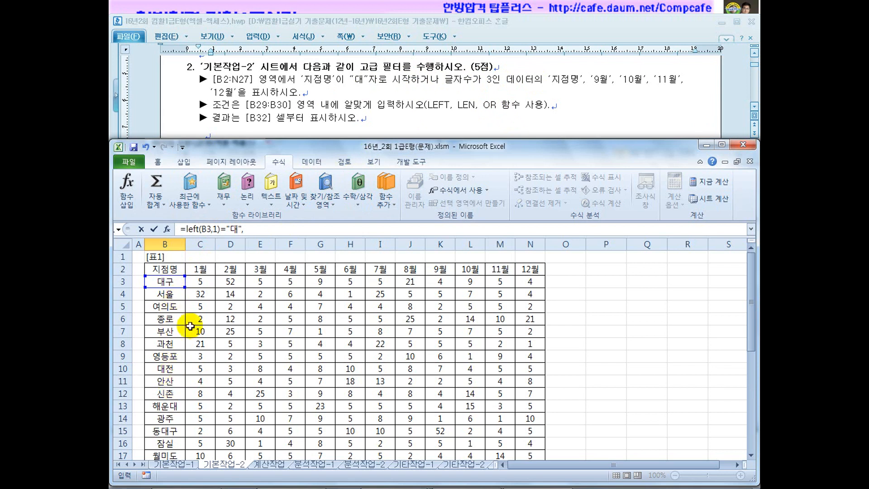
pyautogui.click(273, 233)
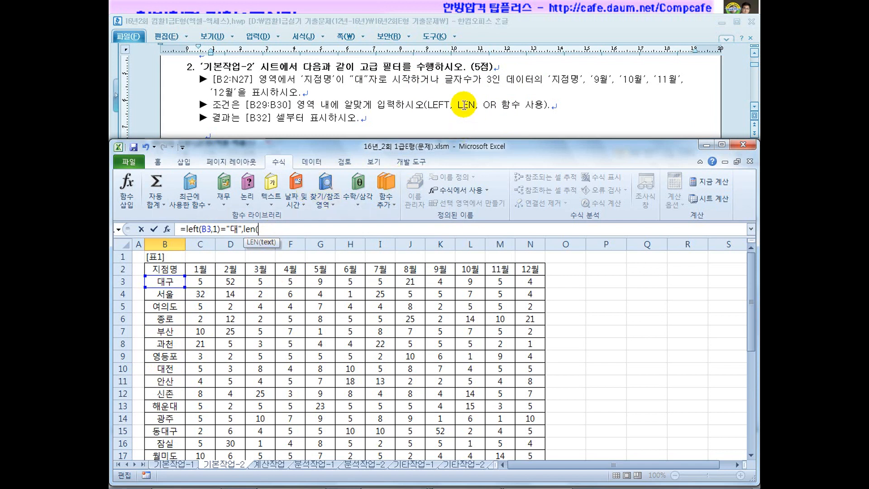
pyautogui.click(174, 283)
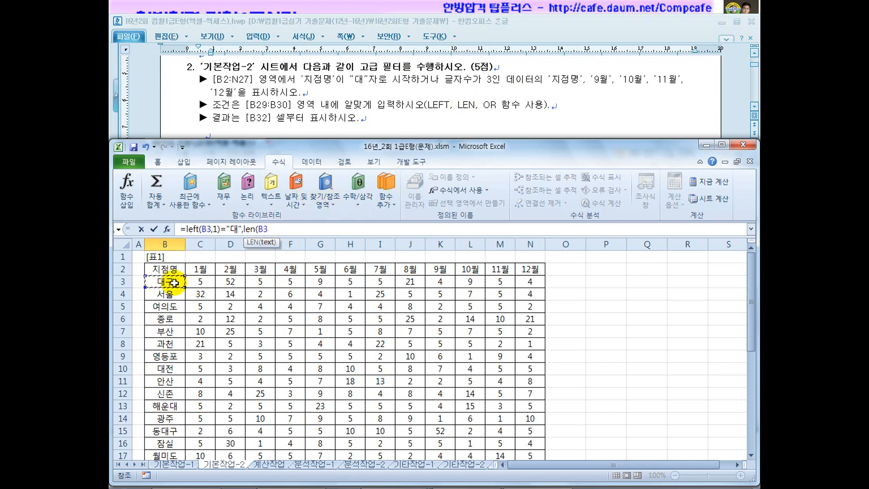
pyautogui.write(')=3')
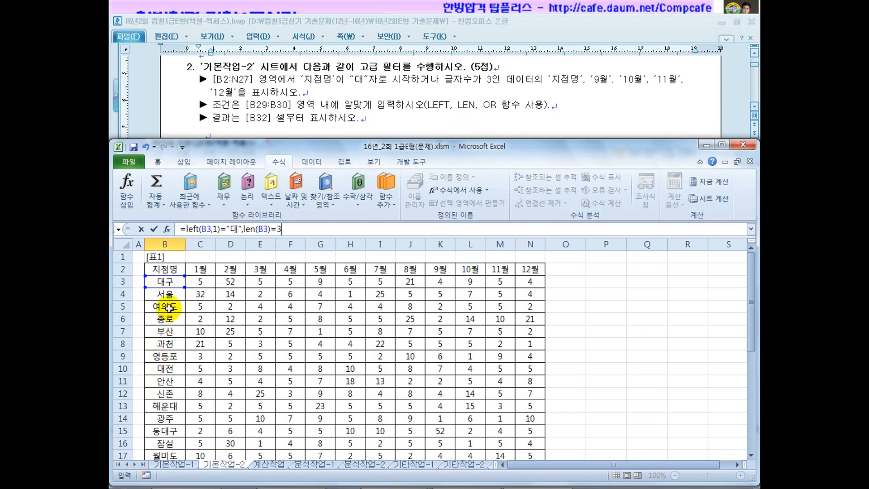
# Wrap both tests in an OR function so B30 holds =OR(LEFT(B3,1)="대",LEN(B3)=3)
pyautogui.click(185, 229)
pyautogui.write('or')
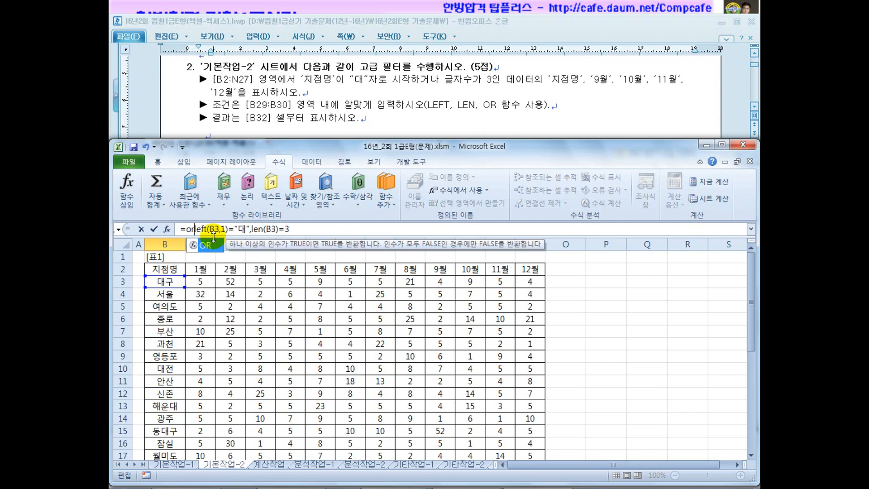
pyautogui.write('(')
pyautogui.click(308, 230)
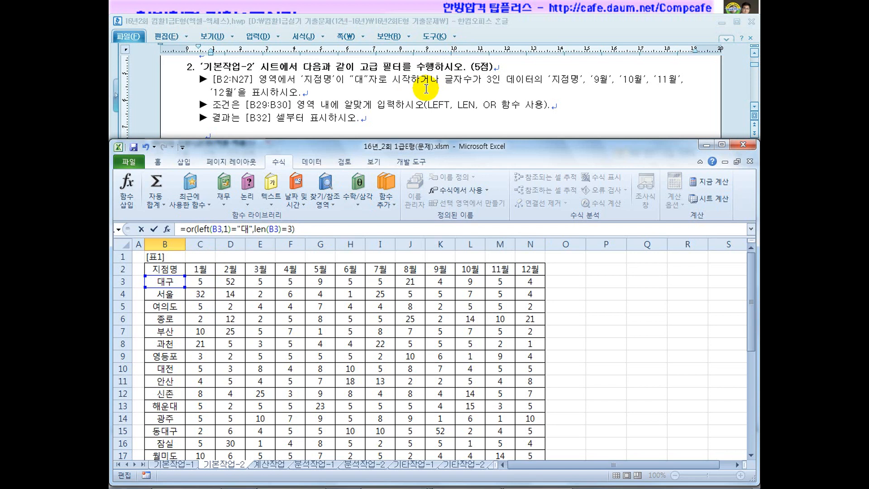
pyautogui.press('Return')
# Check the first 지점명 entry in B3 against the result of the criteria formula in B30
pyautogui.scroll(2, 302, 301)
pyautogui.scroll(2, 212, 300)
pyautogui.scroll(1, 170, 286)
pyautogui.click(165, 282)
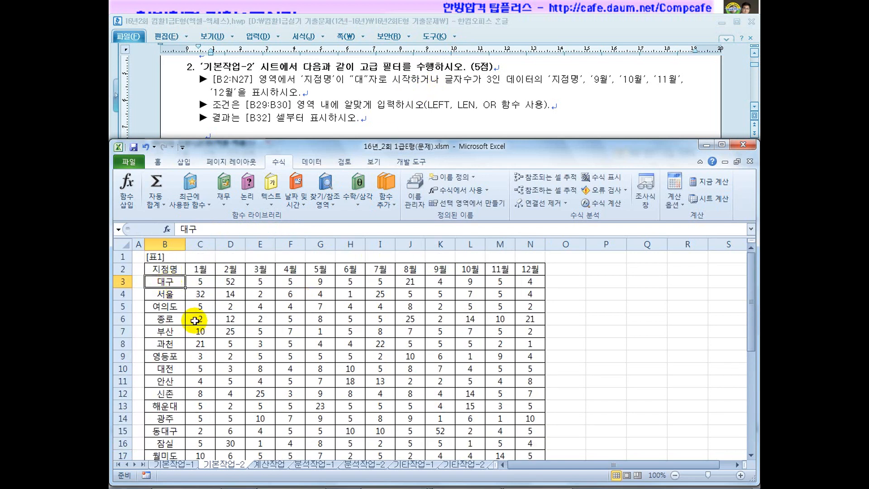
pyautogui.scroll(-7, 195, 320)
pyautogui.click(172, 356)
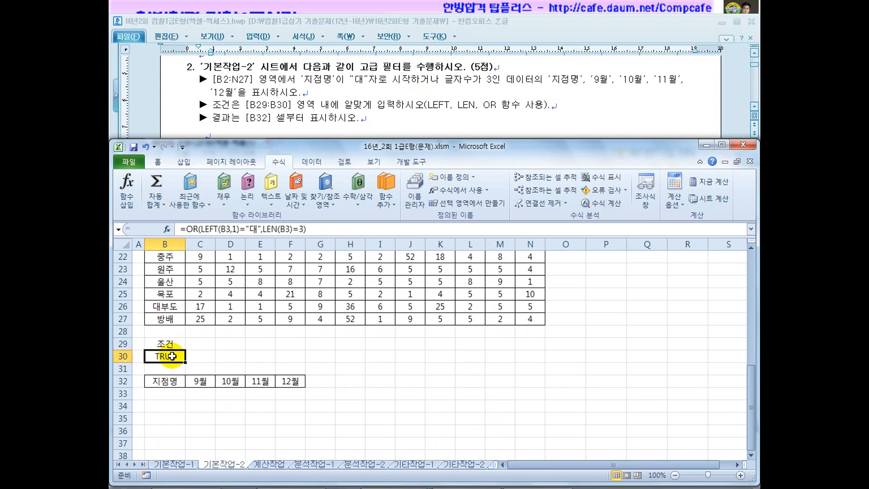
# Start an advanced filter on the table range B2:N27 and set its criteria range to B29:B30
pyautogui.click(313, 274)
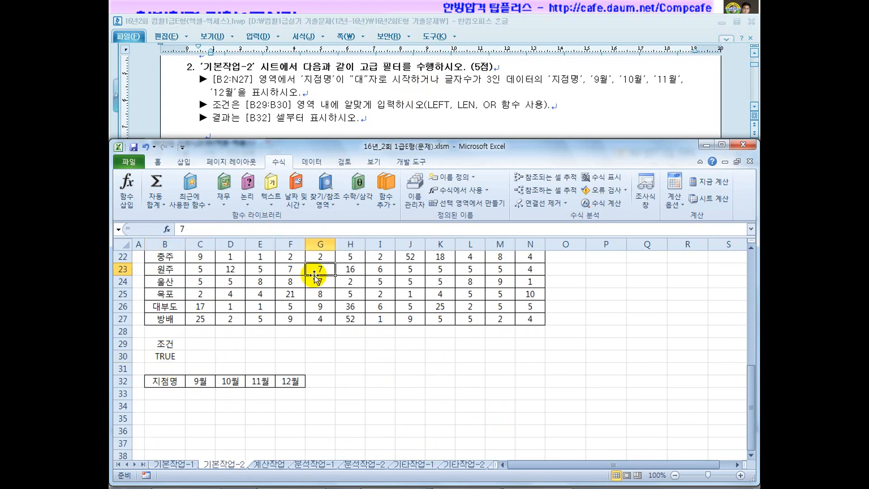
pyautogui.click(316, 162)
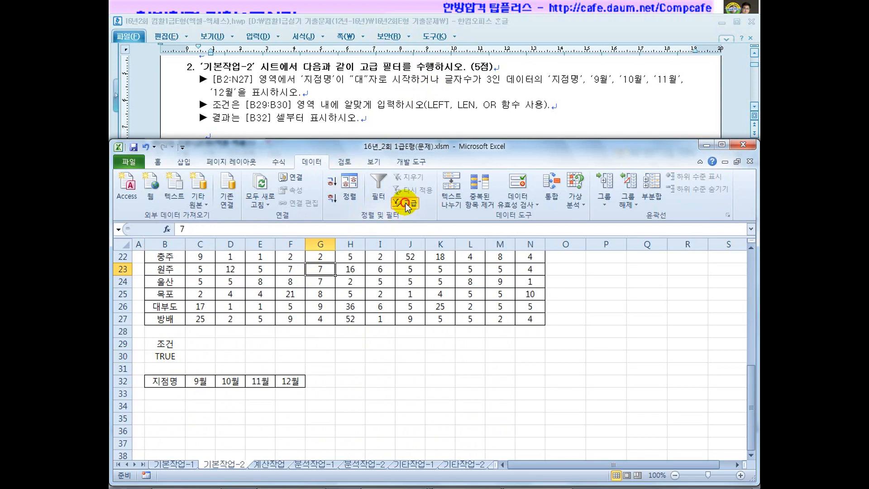
pyautogui.click(403, 202)
pyautogui.click(356, 239)
pyautogui.scroll(-7, 335, 281)
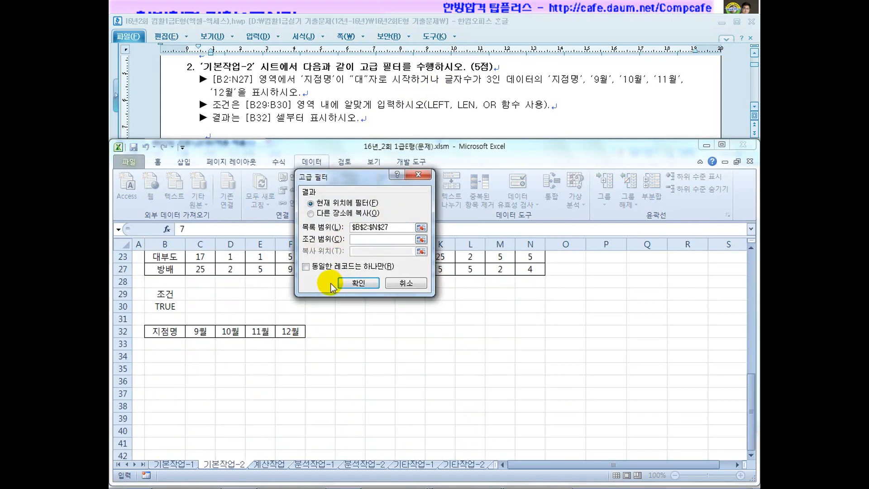
pyautogui.moveTo(171, 295); pyautogui.dragTo(172, 306)
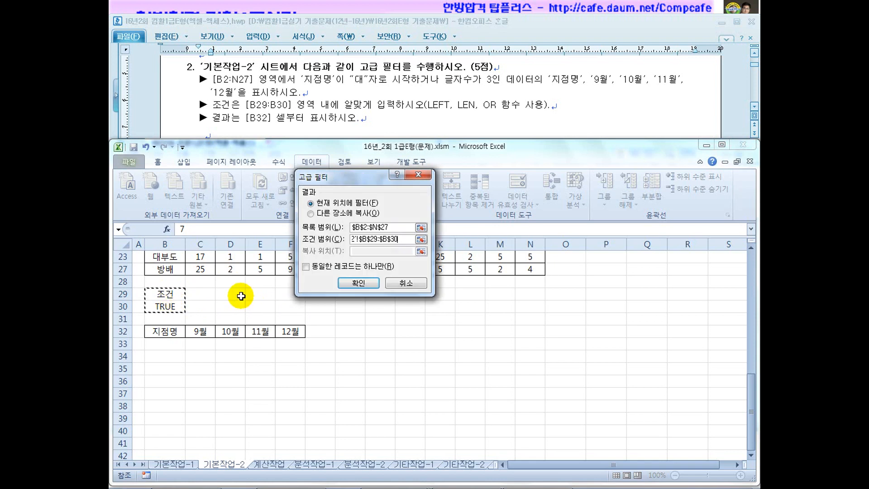
# Set the advanced filter to copy to another location at B32:F32 and run it
pyautogui.click(311, 213)
pyautogui.click(355, 252)
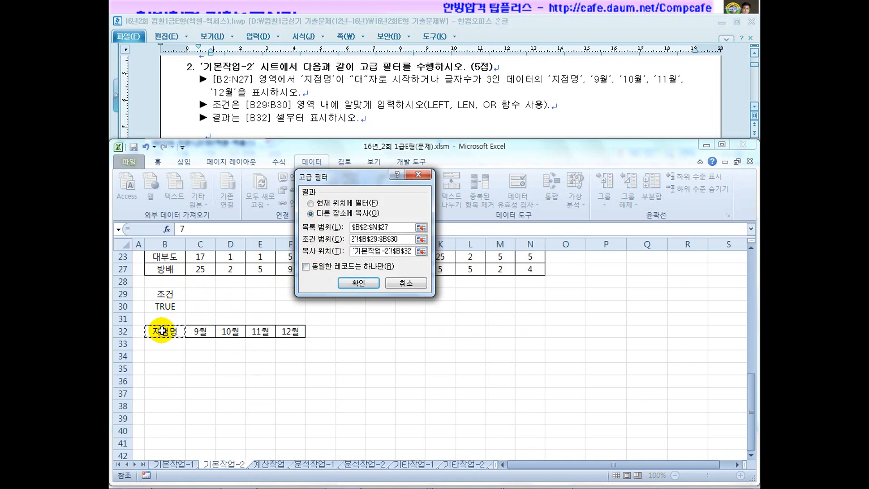
pyautogui.moveTo(162, 331); pyautogui.dragTo(287, 332)
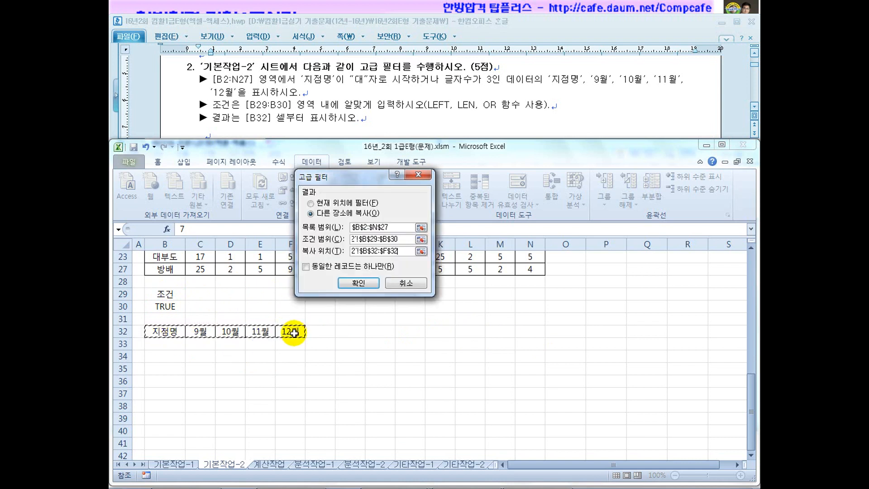
pyautogui.click(360, 282)
# Check the extracted rows and compare the headers in row 32 with the header row of 표1
pyautogui.scroll(-1, 317, 294)
pyautogui.moveTo(166, 344); pyautogui.dragTo(276, 439)
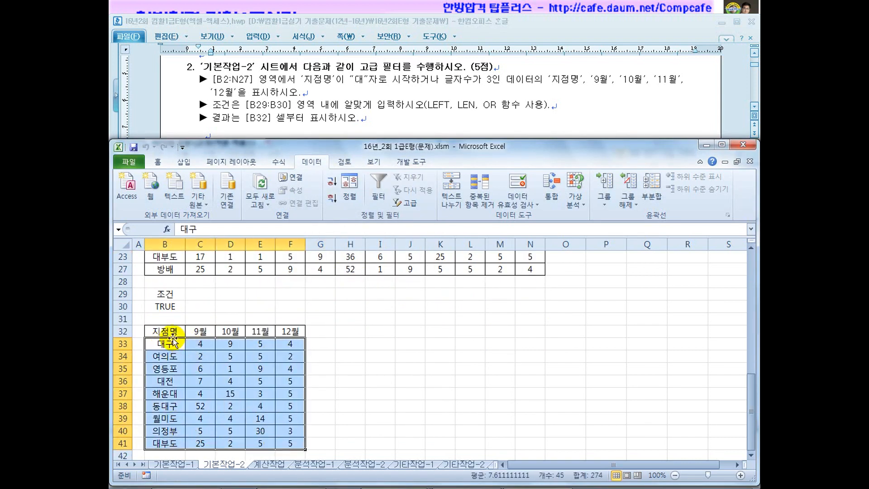
pyautogui.moveTo(167, 332); pyautogui.dragTo(283, 333)
pyautogui.scroll(7, 311, 399)
pyautogui.moveTo(202, 269); pyautogui.dragTo(433, 275)
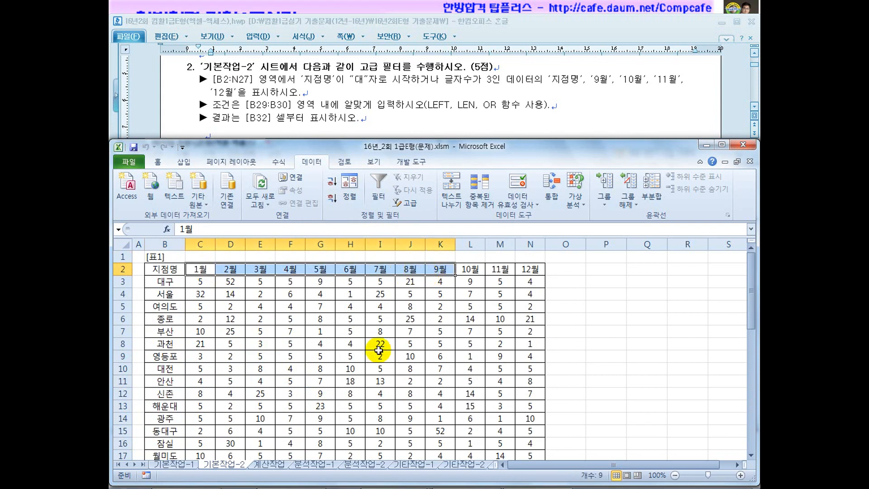
pyautogui.scroll(-10, 378, 349)
pyautogui.moveTo(172, 270); pyautogui.dragTo(296, 273)
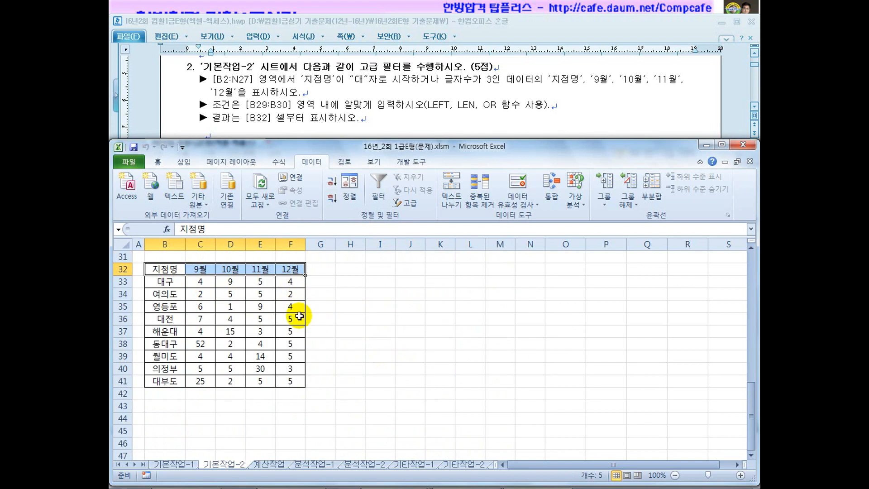
# Read task 3's conditional formatting instructions in the exam document and return to the top of 표1 in Excel
pyautogui.click(368, 109)
pyautogui.scroll(-5, 368, 109)
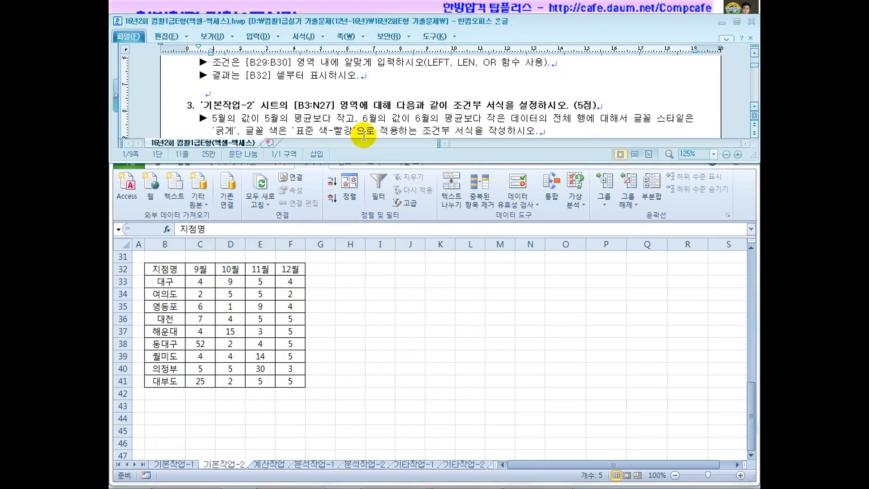
pyautogui.click(248, 318)
pyautogui.scroll(10, 252, 321)
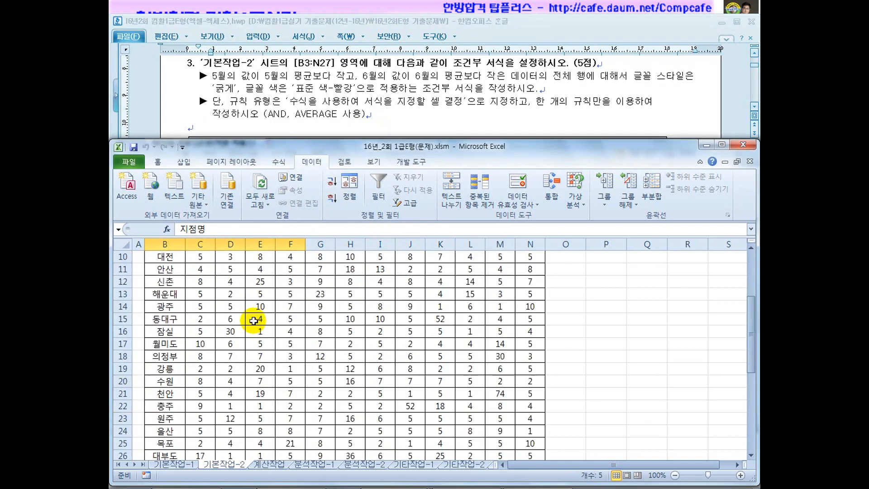
pyautogui.click(176, 271)
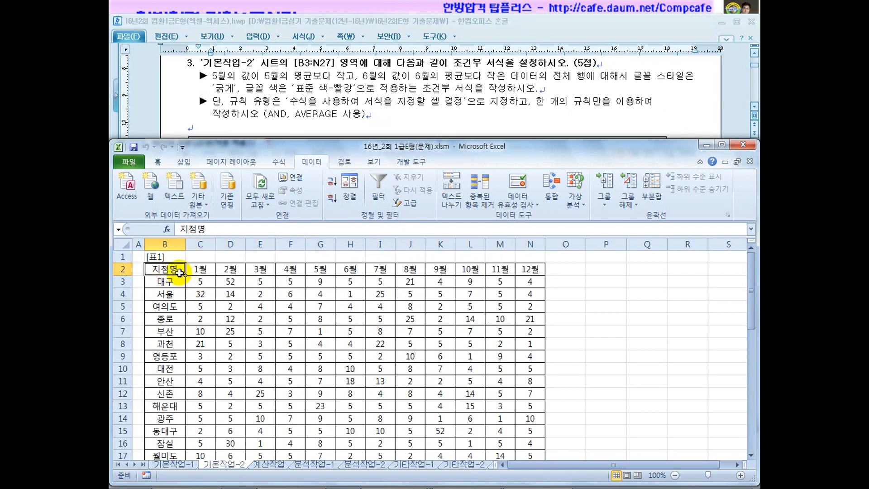
# Create a new conditional formatting rule for B3:N27 with the rule type that uses a formula to determine cells
pyautogui.moveTo(169, 282); pyautogui.dragTo(470, 369)
pyautogui.moveTo(169, 282); pyautogui.dragTo(530, 468)
pyautogui.moveTo(528, 418); pyautogui.dragTo(525, 428)
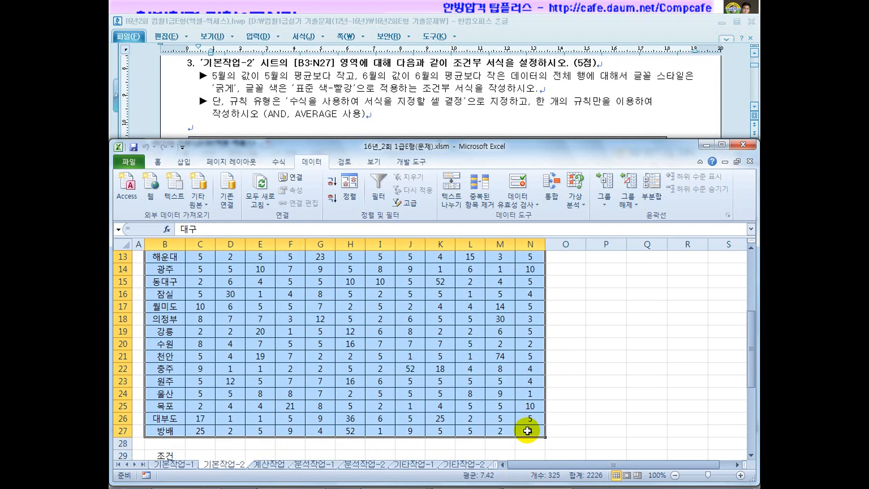
pyautogui.click(157, 162)
pyautogui.click(569, 198)
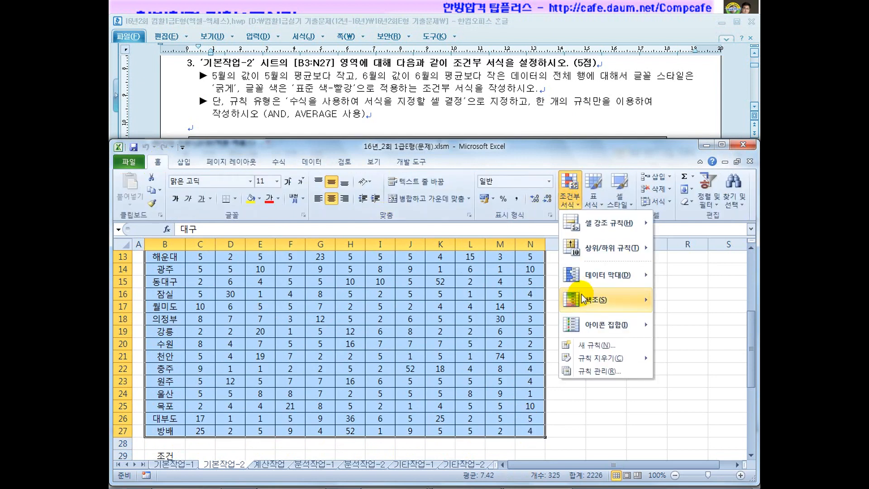
pyautogui.click(594, 346)
pyautogui.click(263, 211)
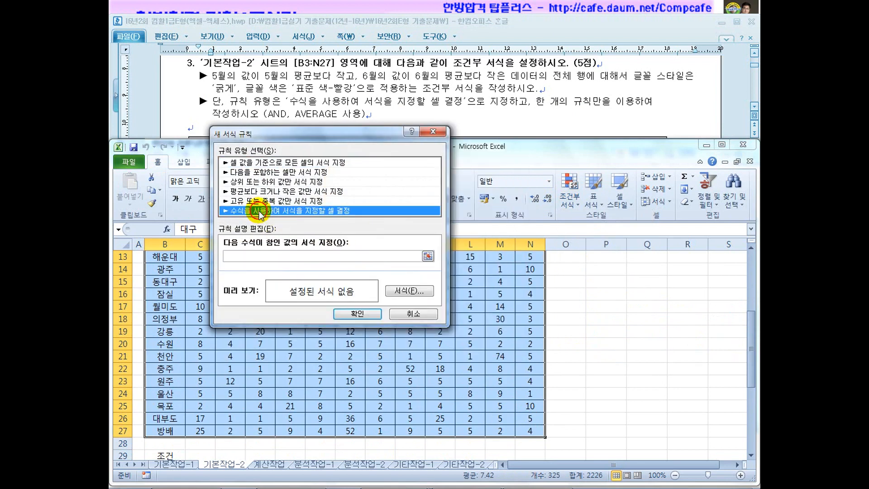
# Enter the rule's 5월 test as =$G3<average($G$3:$G$27), keeping the new rule dialog clear of column G
pyautogui.moveTo(317, 141); pyautogui.dragTo(468, 272)
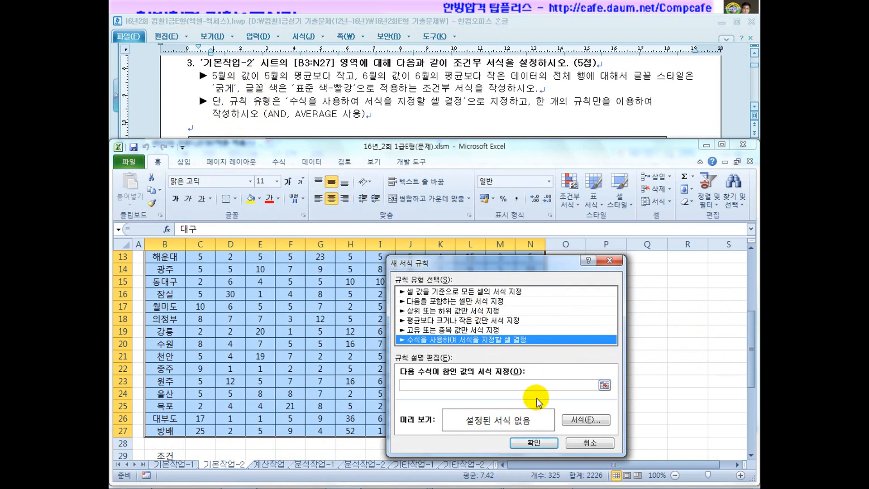
pyautogui.click(523, 384)
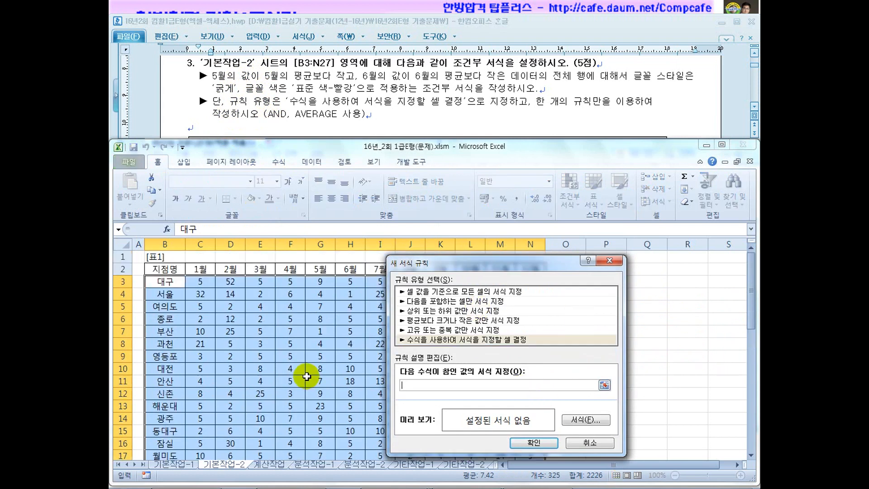
pyautogui.click(322, 282)
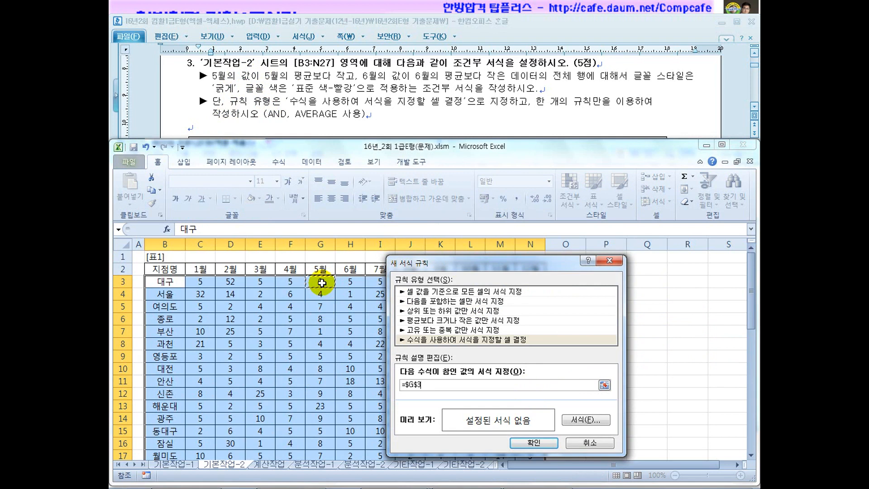
pyautogui.press('F4')
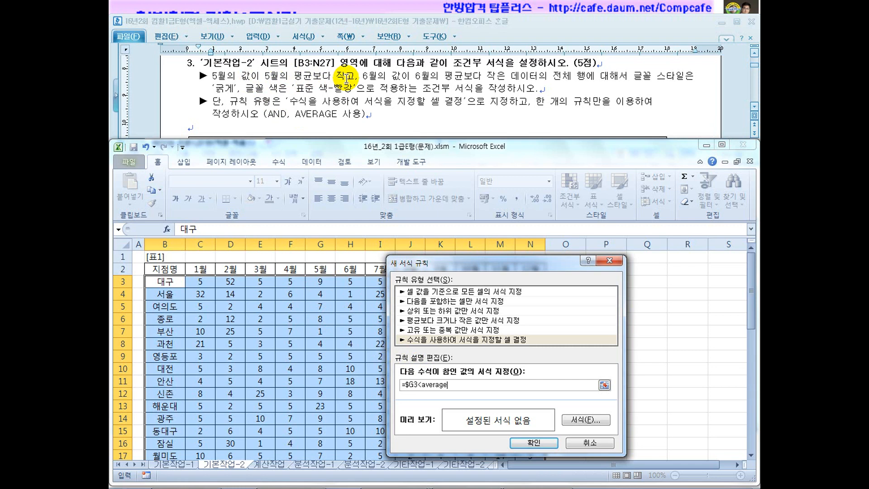
pyautogui.moveTo(315, 279); pyautogui.dragTo(323, 433)
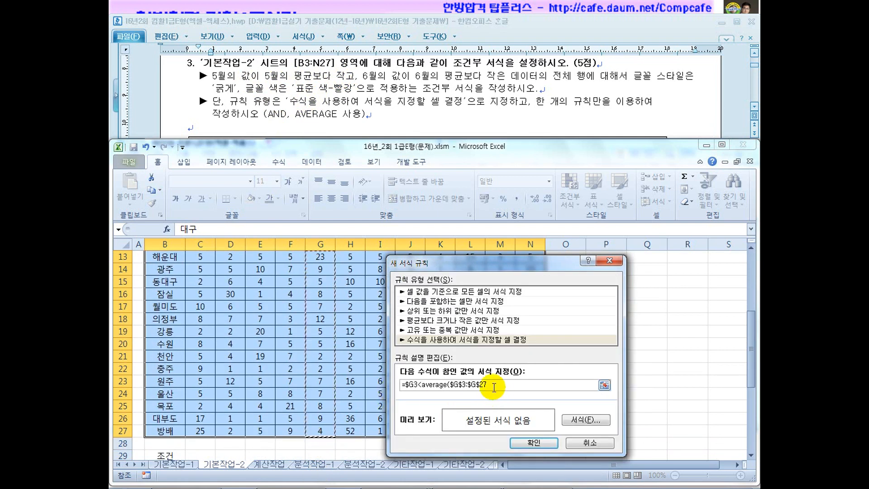
pyautogui.write(')')
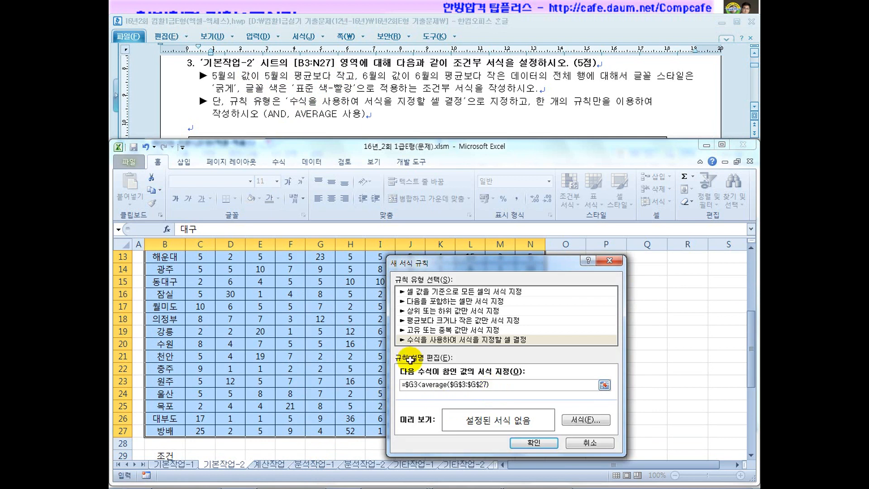
# Append the 6월 test ,$H3<average($H$3:$H$27) to the new rule's formula
pyautogui.moveTo(753, 351); pyautogui.dragTo(747, 301)
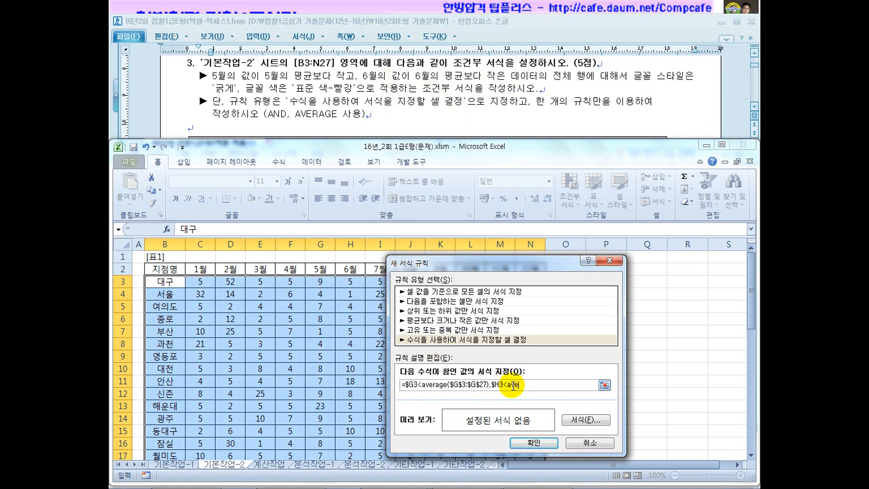
pyautogui.write('age(')
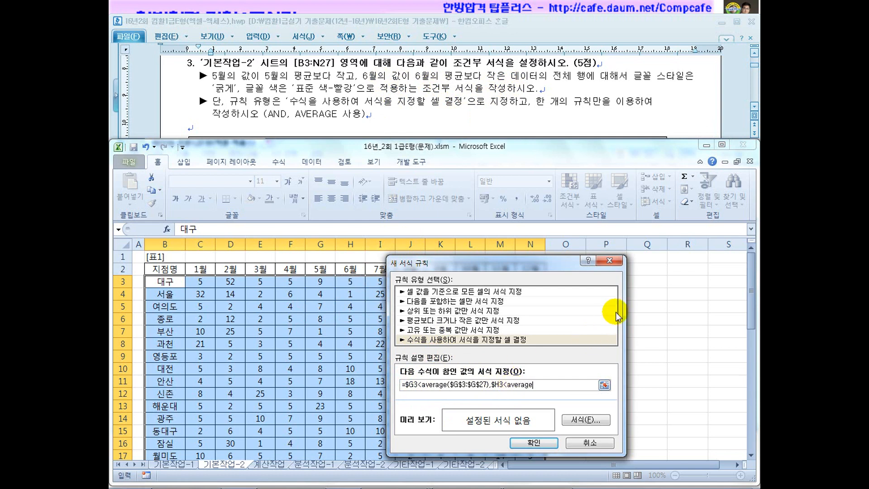
pyautogui.moveTo(351, 282); pyautogui.dragTo(355, 427)
pyautogui.write(')')
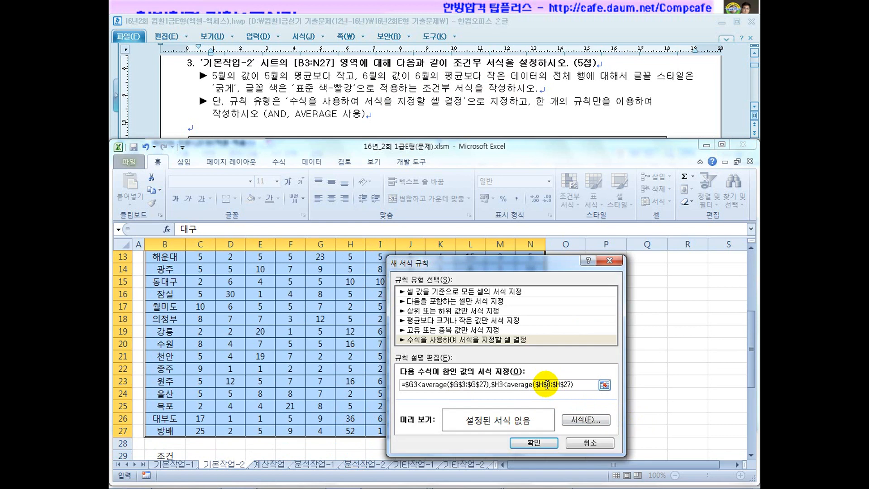
# Set the rule's format to the 굵게 font style with the standard red (표준 색-빨강) font color
pyautogui.click(593, 423)
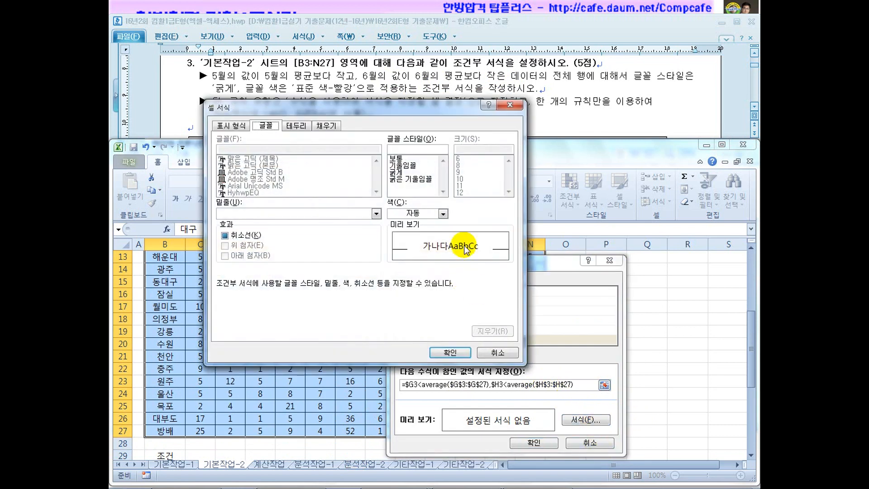
pyautogui.moveTo(417, 115); pyautogui.dragTo(420, 166)
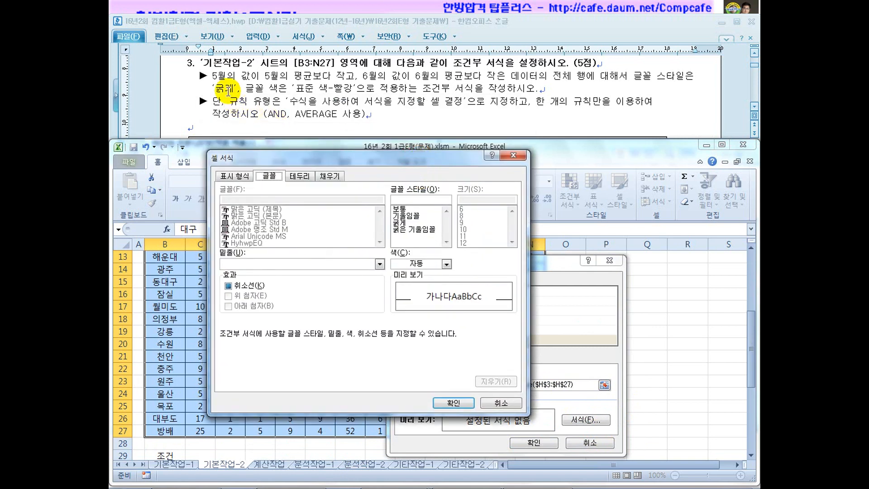
pyautogui.click(399, 223)
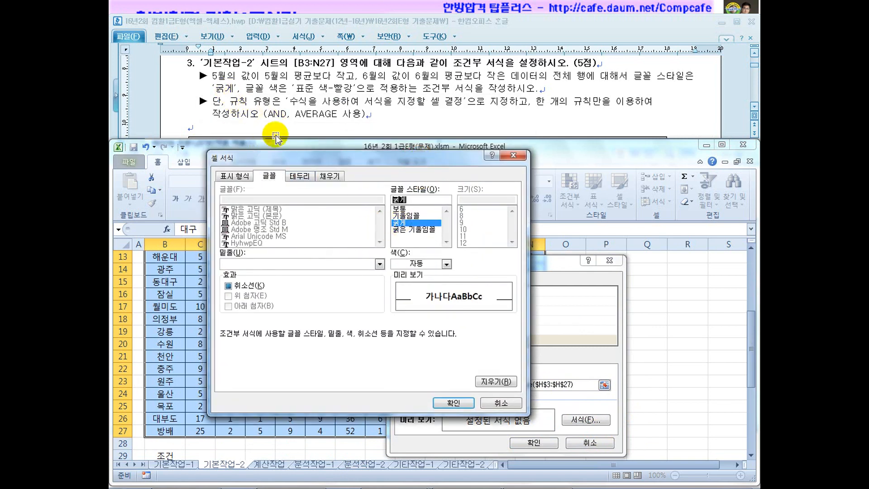
pyautogui.click(447, 264)
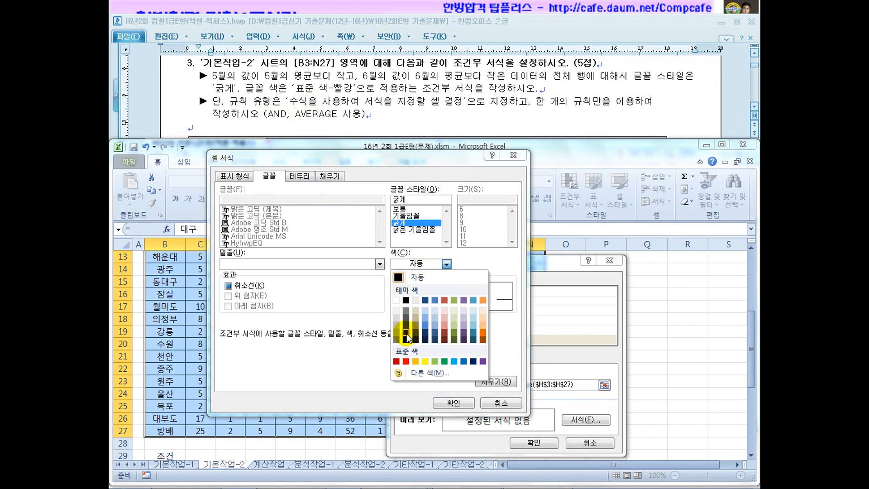
pyautogui.click(406, 363)
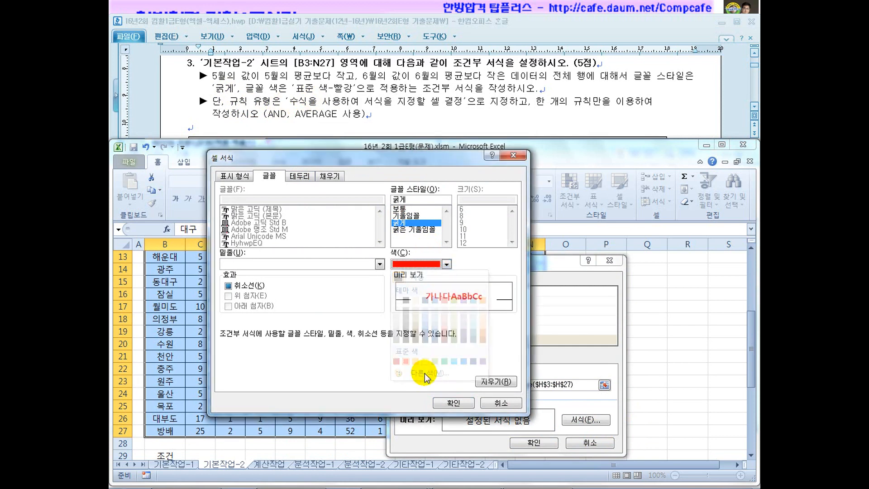
pyautogui.click(445, 402)
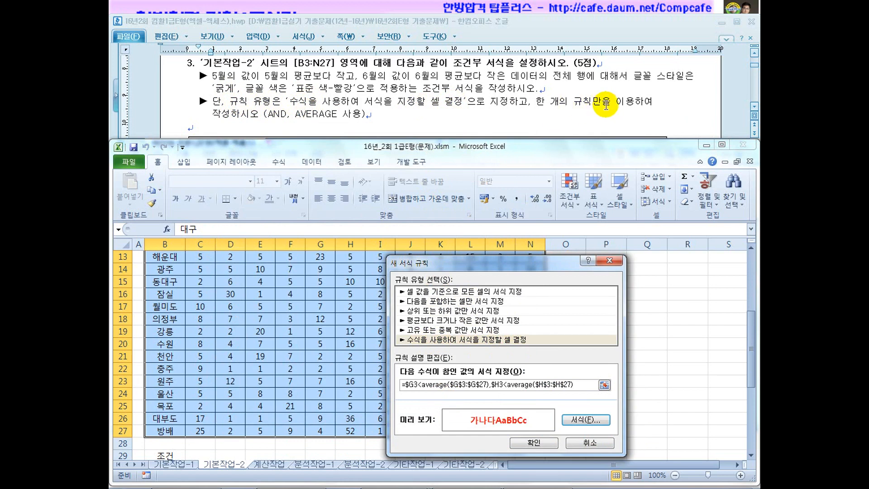
# Wrap both tests in AND so the formula reads =and($G3<average($G$3:$G$27),$H3<average($H$3:$H$27)), and apply the rule
pyautogui.click(529, 444)
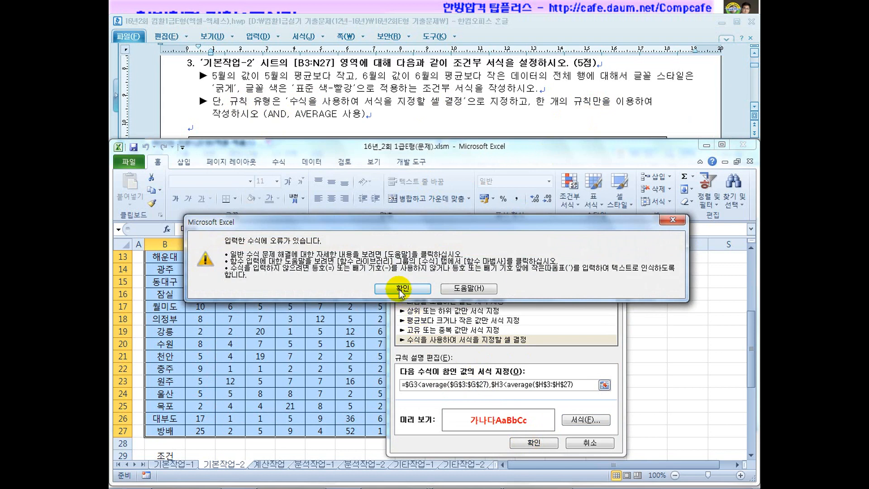
pyautogui.click(399, 289)
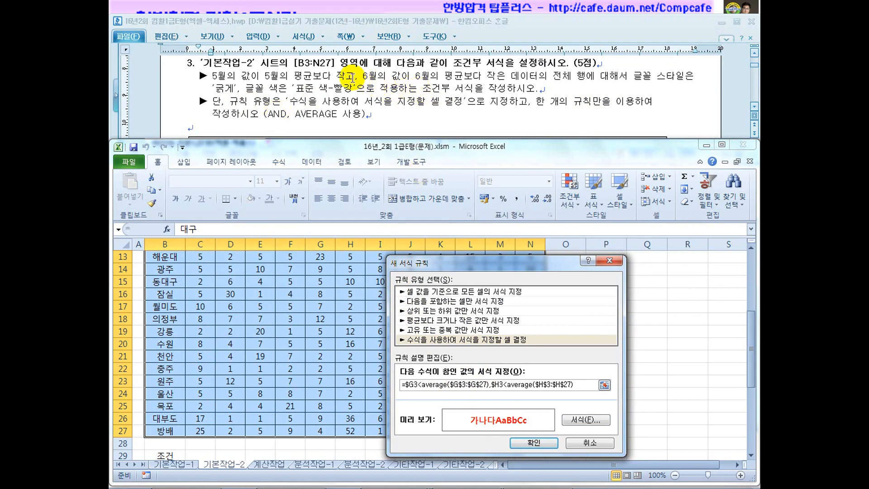
pyautogui.click(404, 384)
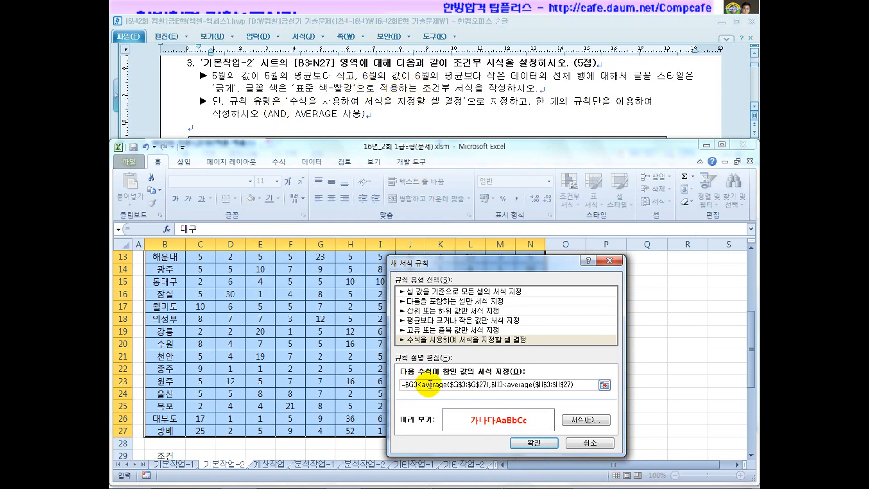
pyautogui.write('뭉')
pyautogui.press('BackSpace')
pyautogui.press('Hangul')
pyautogui.write('and(')
pyautogui.click(591, 386)
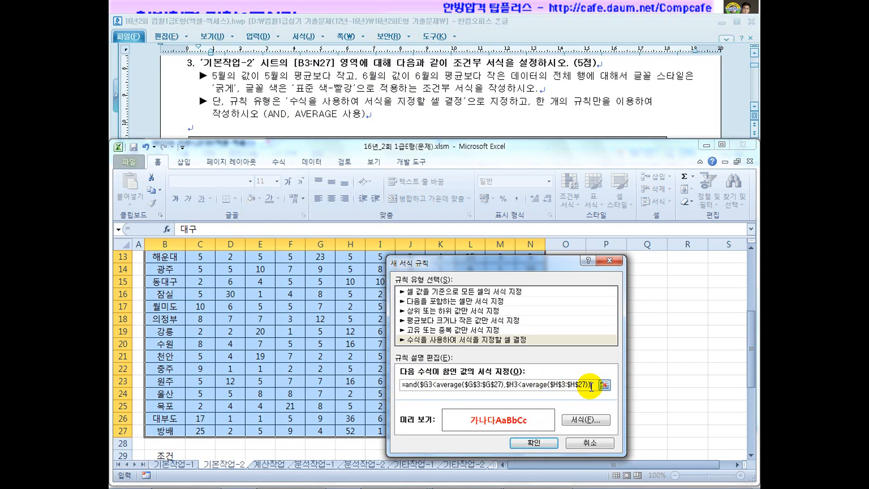
pyautogui.click(533, 442)
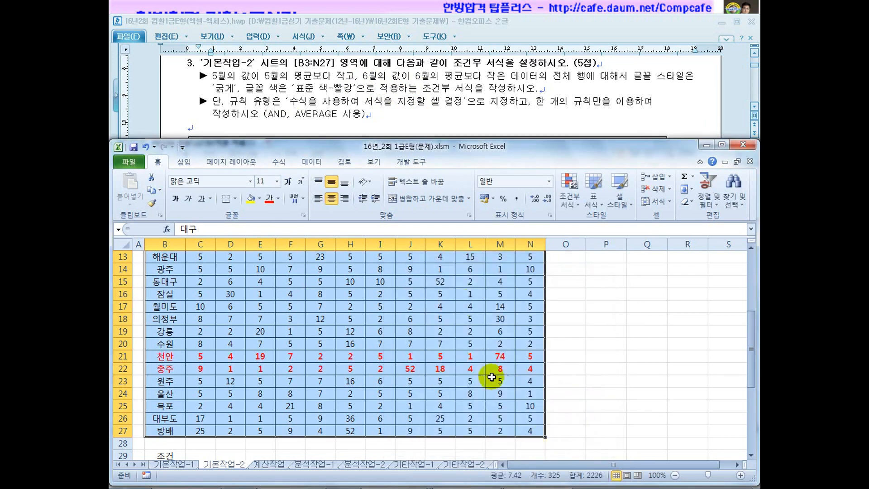
# Review the AND rule on B3:N27 in the conditional formatting rules manager without adding or changing any rule
pyautogui.scroll(4, 340, 392)
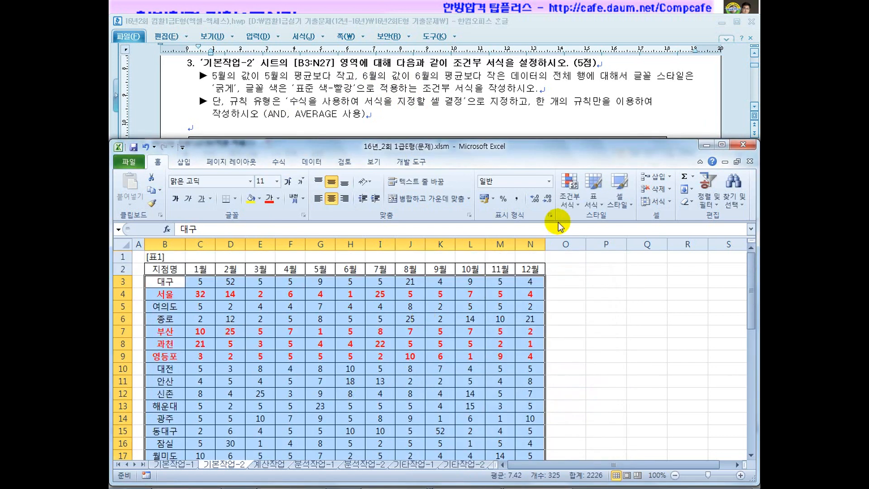
pyautogui.click(571, 206)
pyautogui.click(588, 372)
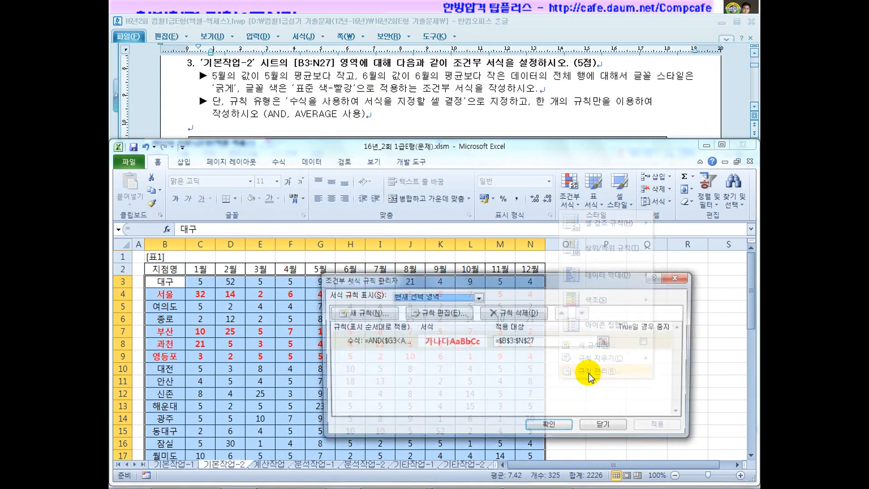
pyautogui.click(375, 313)
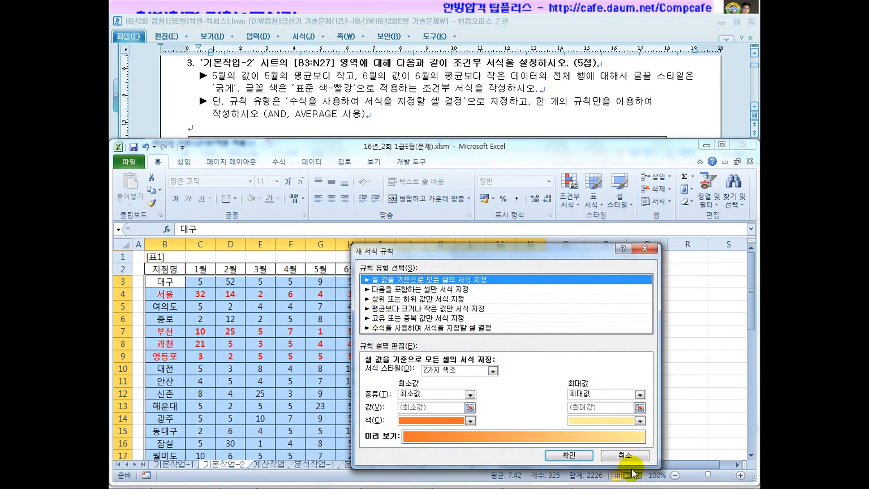
pyautogui.click(627, 455)
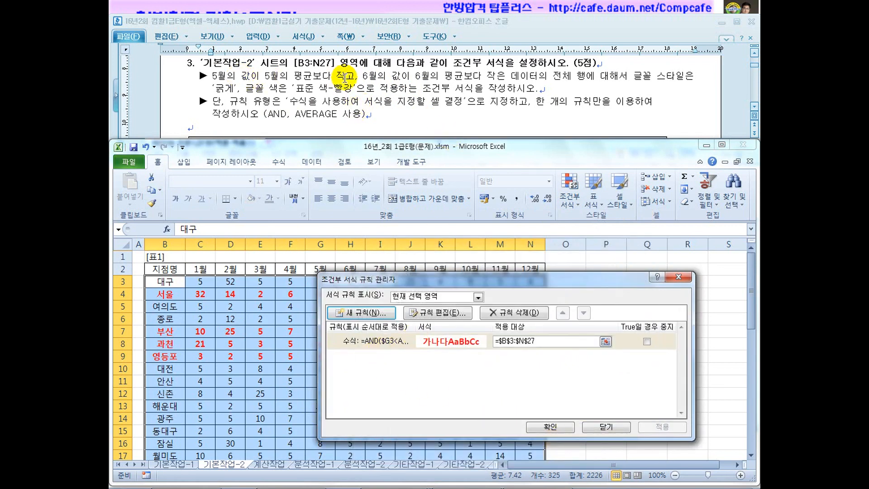
pyautogui.doubleClick(392, 341)
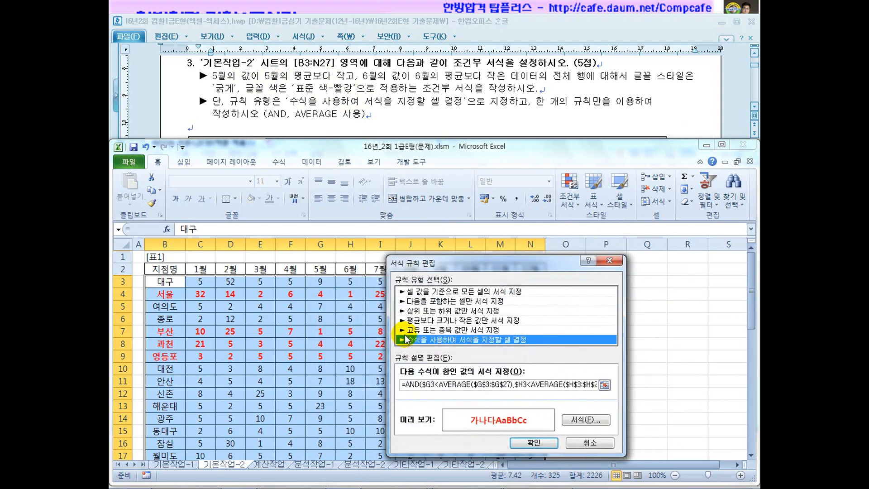
pyautogui.click(590, 444)
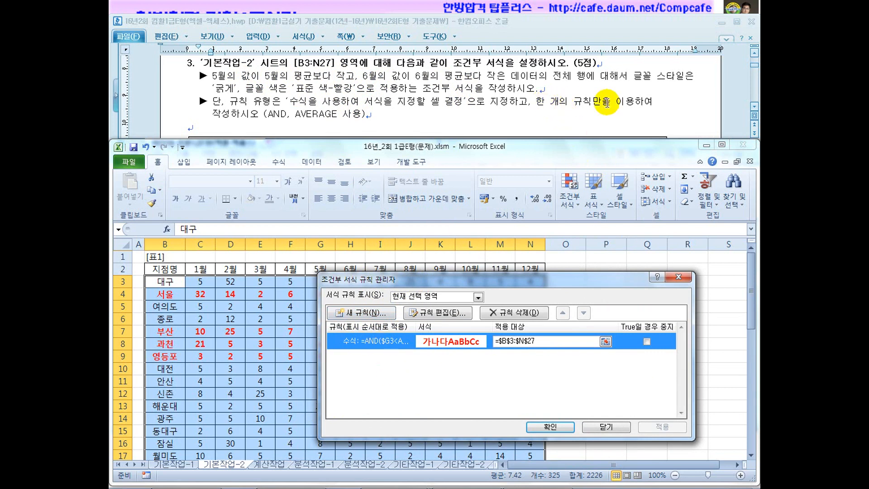
pyautogui.doubleClick(402, 341)
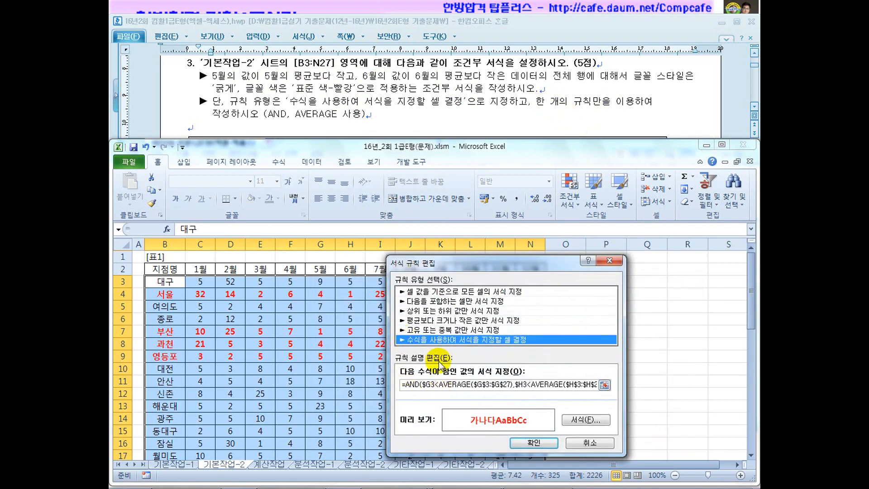
pyautogui.click(529, 442)
pyautogui.click(550, 426)
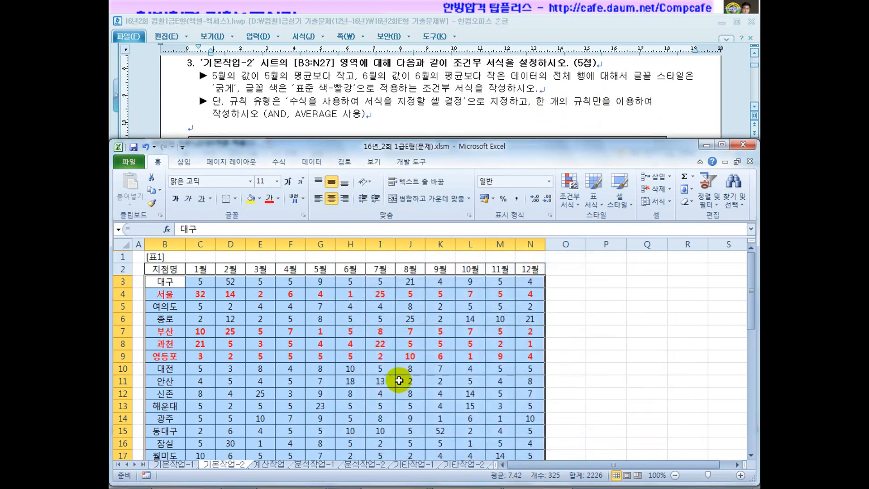
# Deselect the table, look over the rest of 기본작업-2, and open the 계산작업 sheet with 문제2's instructions shown in the exam document
pyautogui.click(412, 392)
pyautogui.scroll(-4, 419, 393)
pyautogui.scroll(-12, 418, 393)
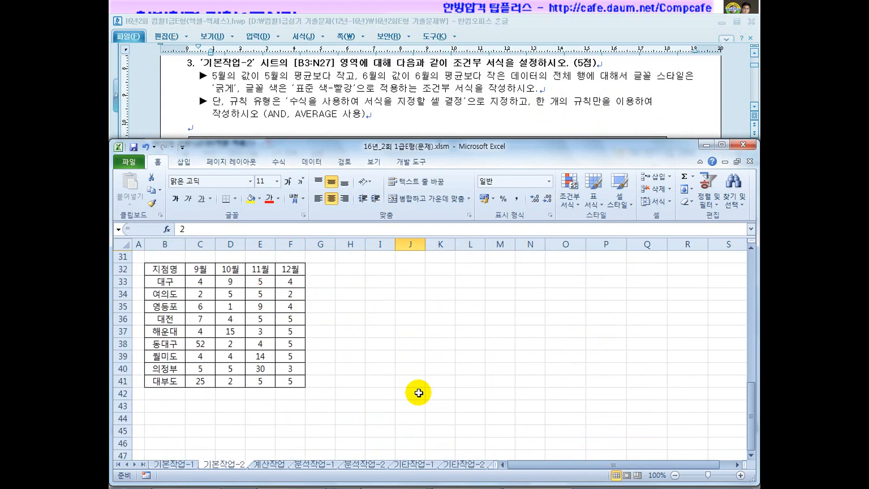
pyautogui.scroll(5, 419, 393)
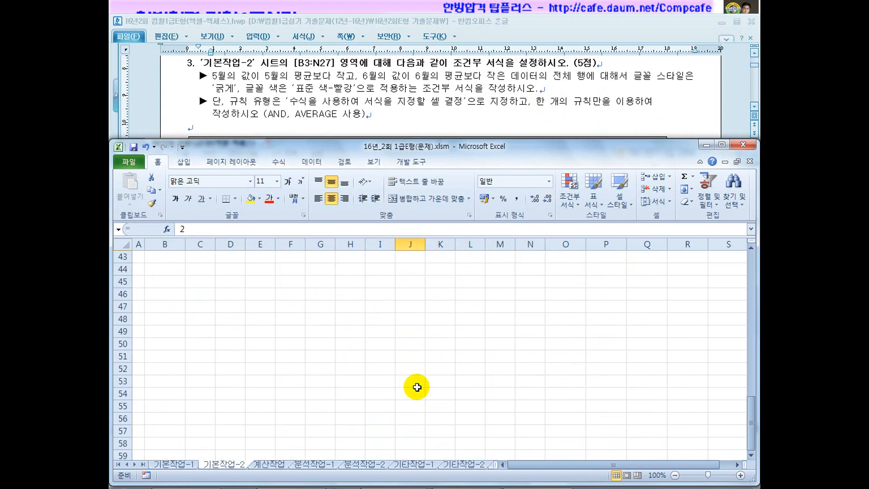
pyautogui.click(274, 464)
pyautogui.click(333, 113)
pyautogui.scroll(-3, 333, 113)
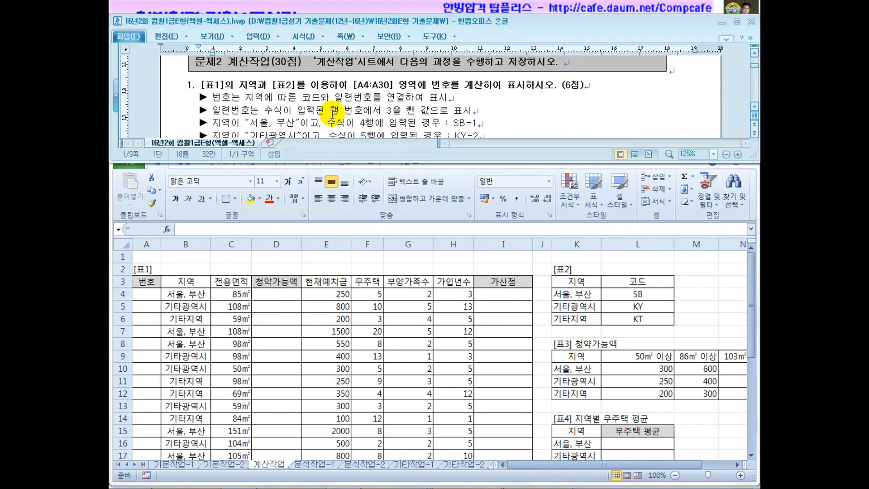
# Read 계산작업 task 1 in the exam document, covering the number calculation for A4:A30, its examples and the required functions
pyautogui.click(370, 85)
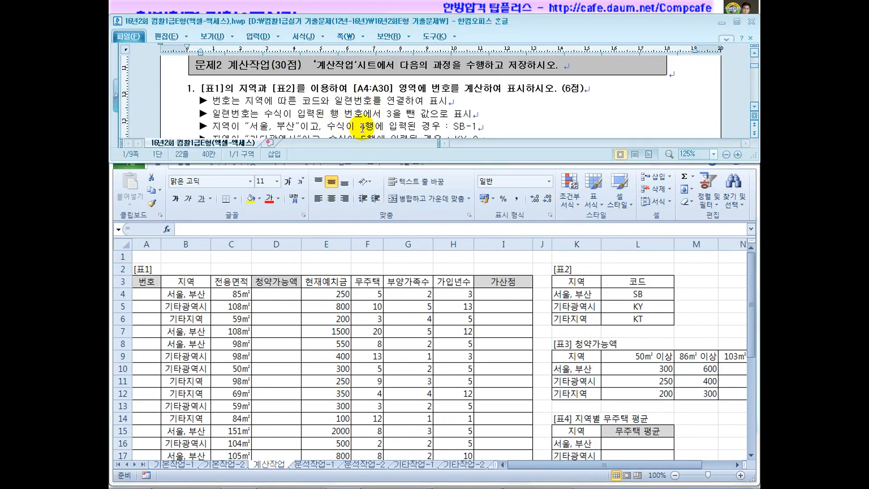
pyautogui.moveTo(146, 295); pyautogui.dragTo(145, 392)
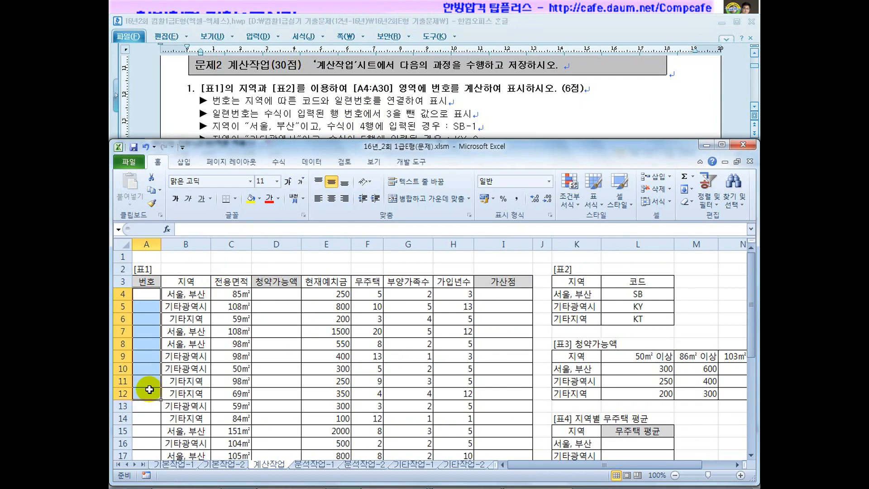
pyautogui.moveTo(434, 88); pyautogui.dragTo(502, 88)
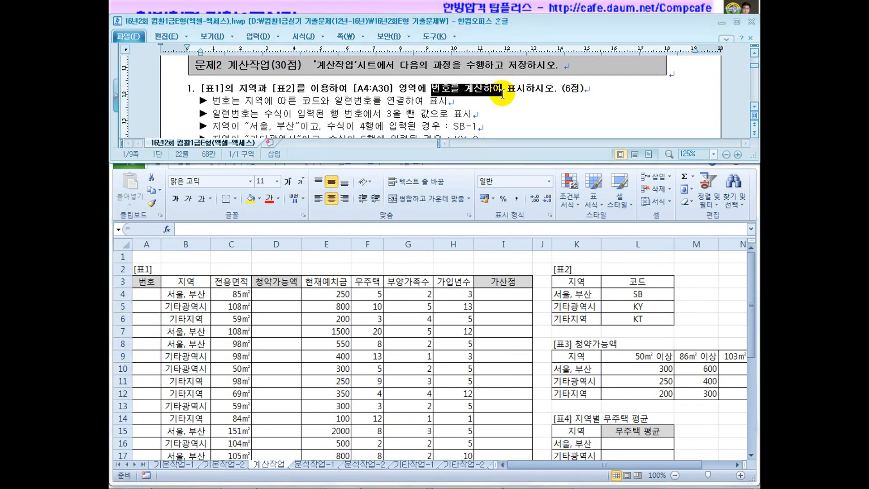
pyautogui.moveTo(245, 100); pyautogui.dragTo(368, 101)
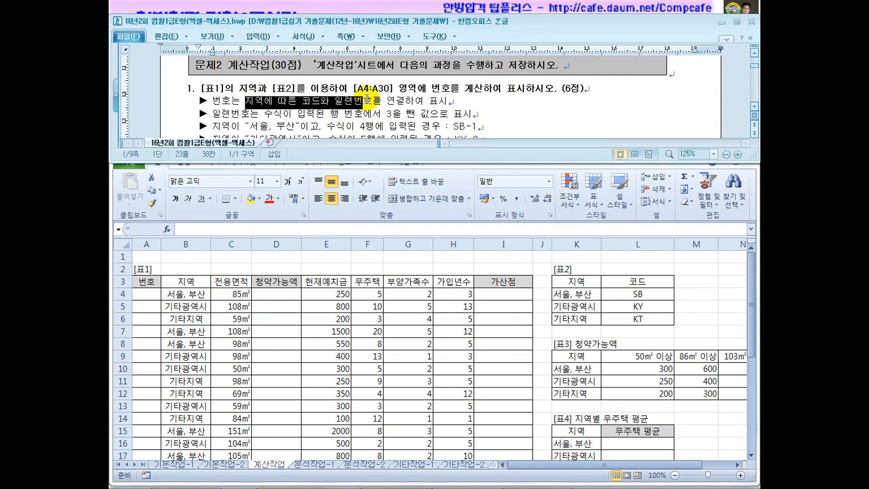
pyautogui.click(410, 101)
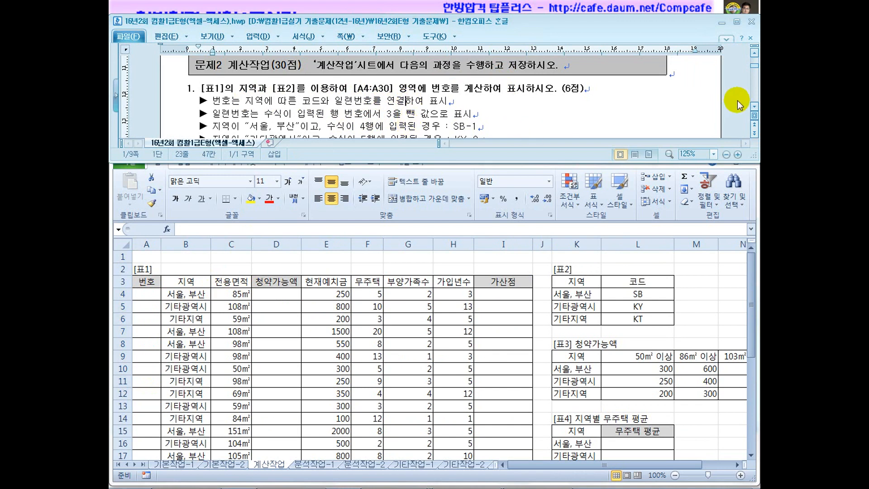
pyautogui.click(754, 107)
pyautogui.click(754, 107)
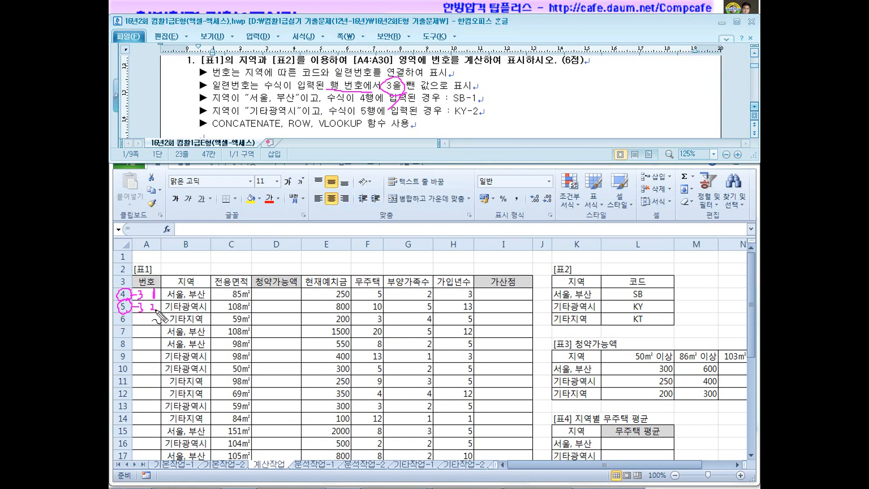
pyautogui.moveTo(149, 332); pyautogui.dragTo(148, 392)
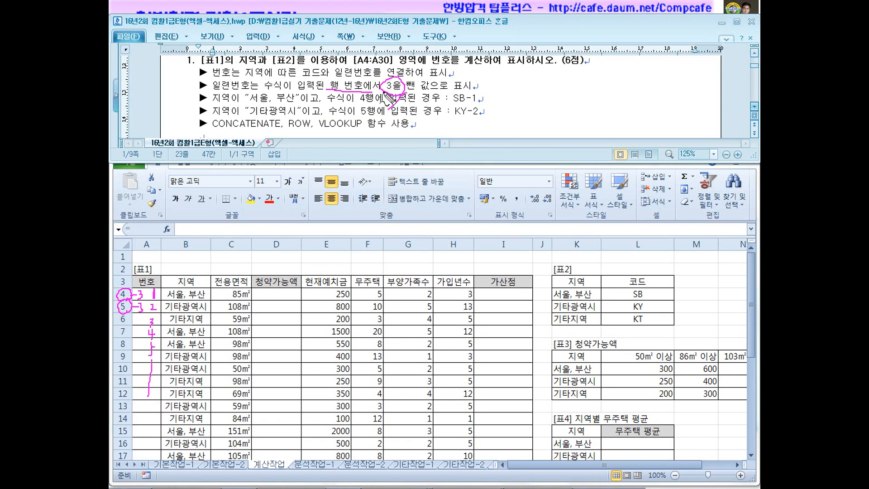
pyautogui.moveTo(392, 93); pyautogui.dragTo(433, 103)
pyautogui.moveTo(253, 105); pyautogui.dragTo(322, 105)
pyautogui.moveTo(202, 294); pyautogui.dragTo(198, 299)
pyautogui.moveTo(346, 107); pyautogui.dragTo(384, 101)
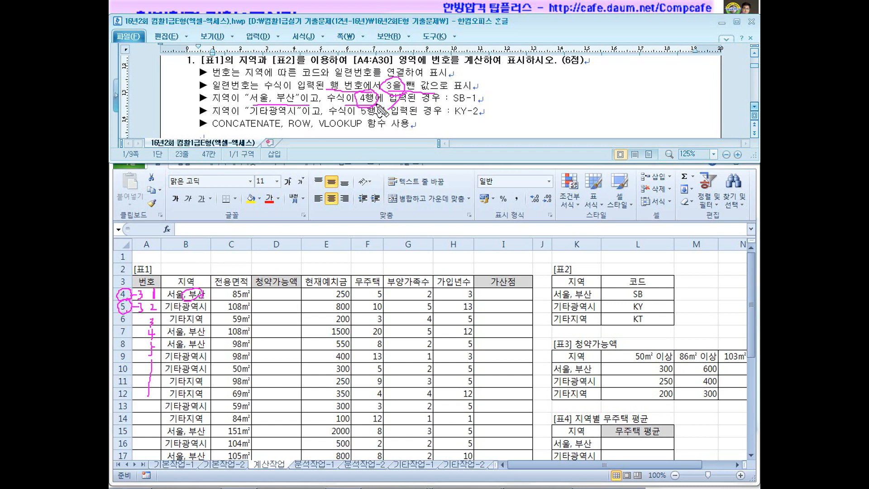
pyautogui.moveTo(481, 107); pyautogui.dragTo(476, 95)
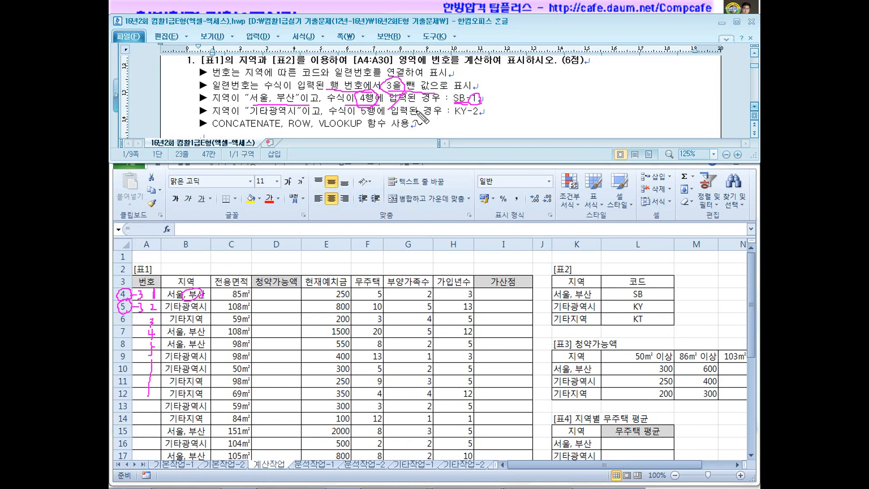
pyautogui.moveTo(302, 67); pyautogui.dragTo(305, 62)
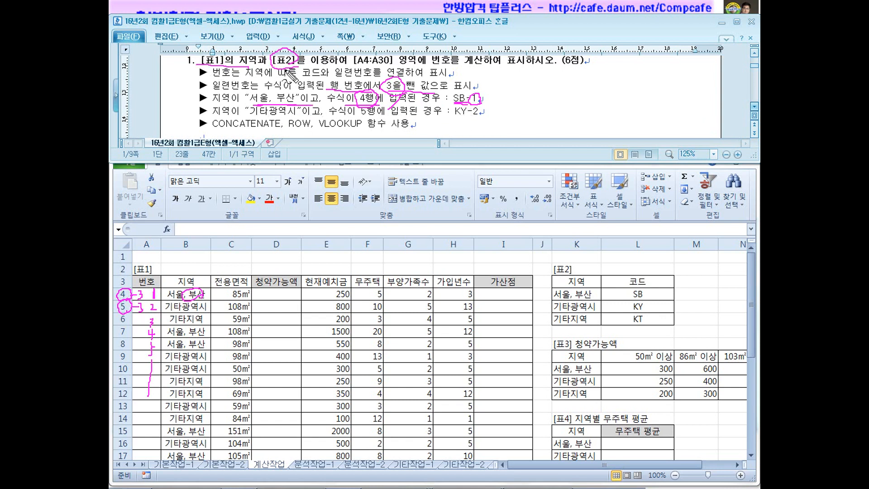
# Compare the 지역 values in 표1 with the 지역 and 코드 columns of 표2 and the document's SB-1 and KY-2 examples
pyautogui.moveTo(582, 271); pyautogui.dragTo(605, 255)
pyautogui.moveTo(554, 300); pyautogui.dragTo(655, 298)
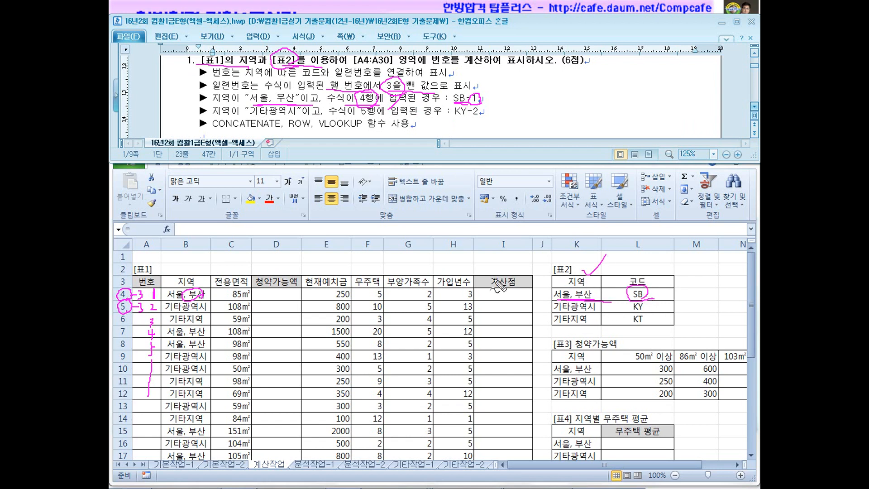
pyautogui.moveTo(462, 102); pyautogui.dragTo(465, 103)
pyautogui.moveTo(250, 116); pyautogui.dragTo(320, 116)
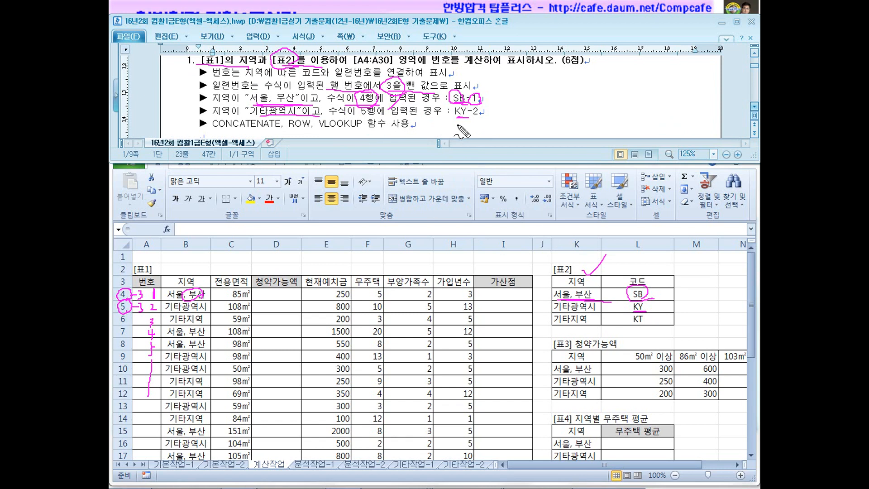
pyautogui.moveTo(550, 323); pyautogui.dragTo(652, 327)
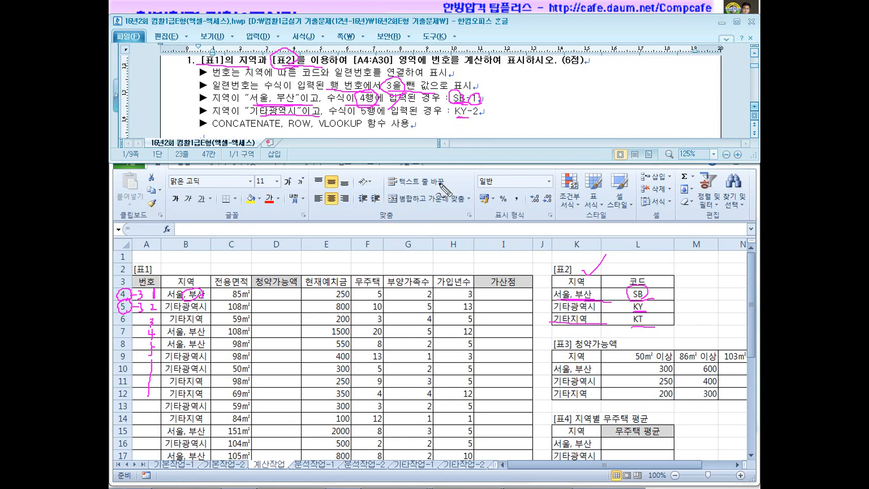
pyautogui.press('Escape')
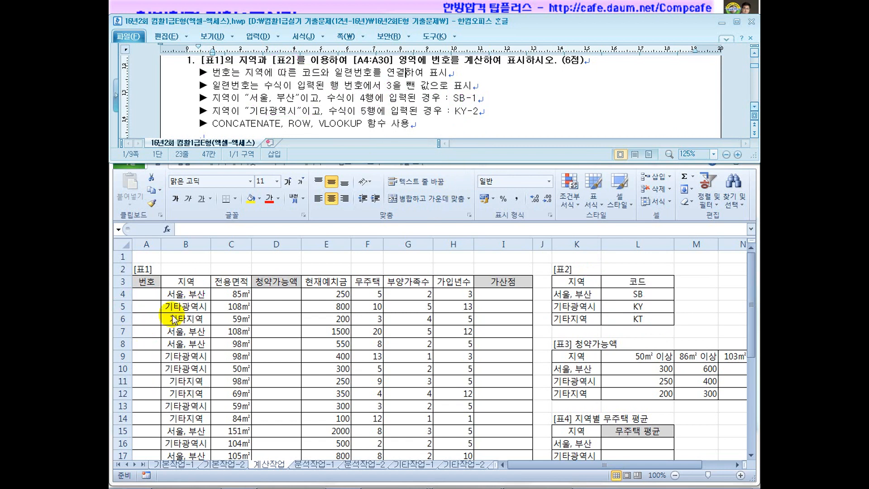
pyautogui.click(187, 292)
pyautogui.moveTo(187, 292); pyautogui.dragTo(194, 327)
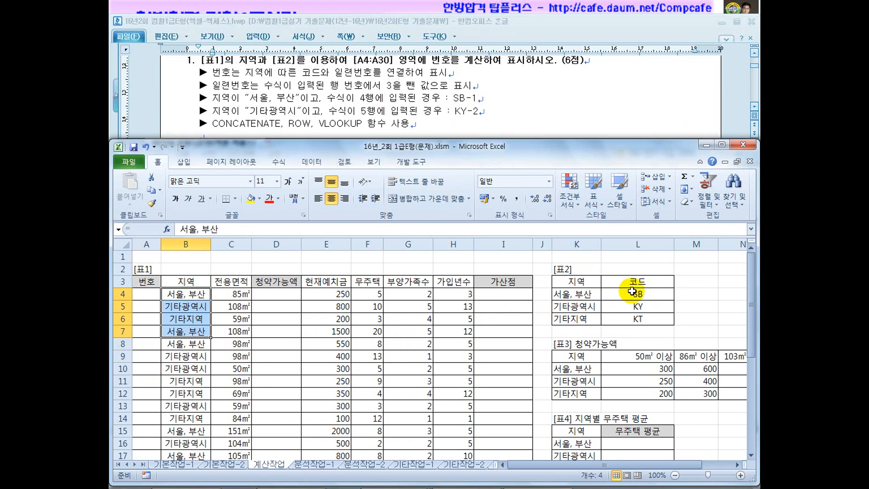
pyautogui.moveTo(633, 294); pyautogui.dragTo(632, 322)
pyautogui.click(192, 294)
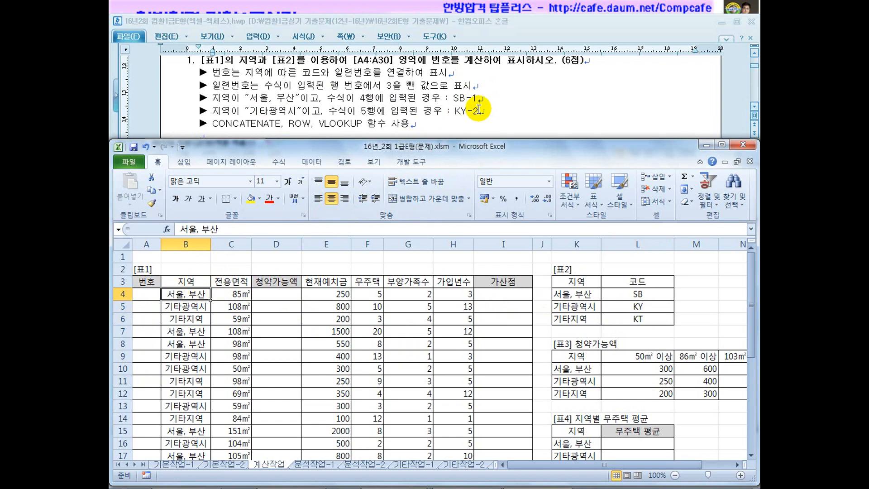
pyautogui.scroll(-1, 478, 109)
pyautogui.click(242, 383)
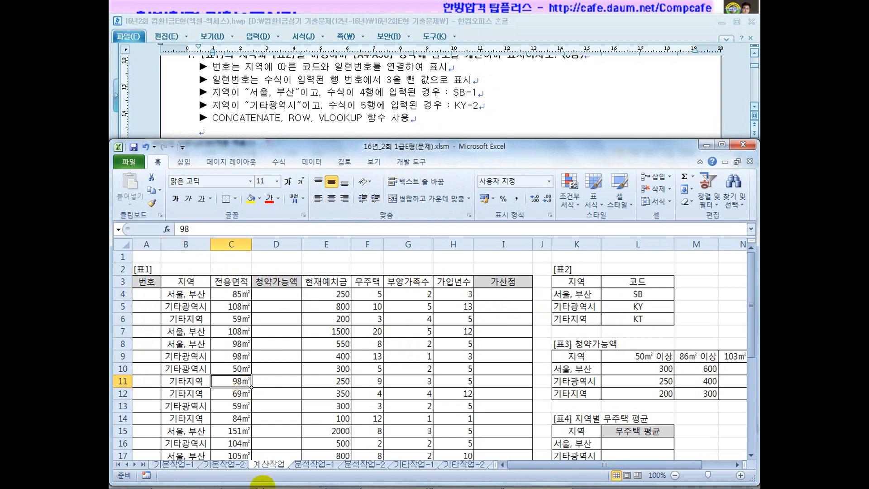
# Enter the formula =row() in A4 under 번호
pyautogui.click(151, 299)
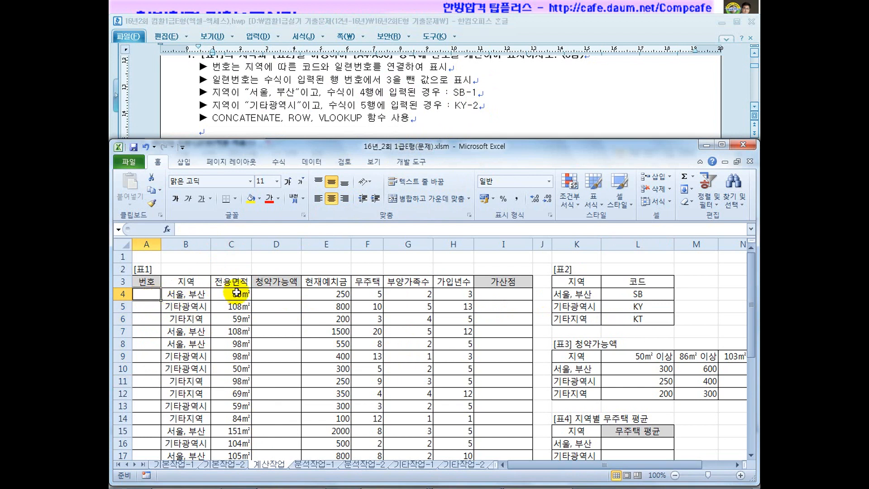
pyautogui.write('=row()')
pyautogui.press('Return')
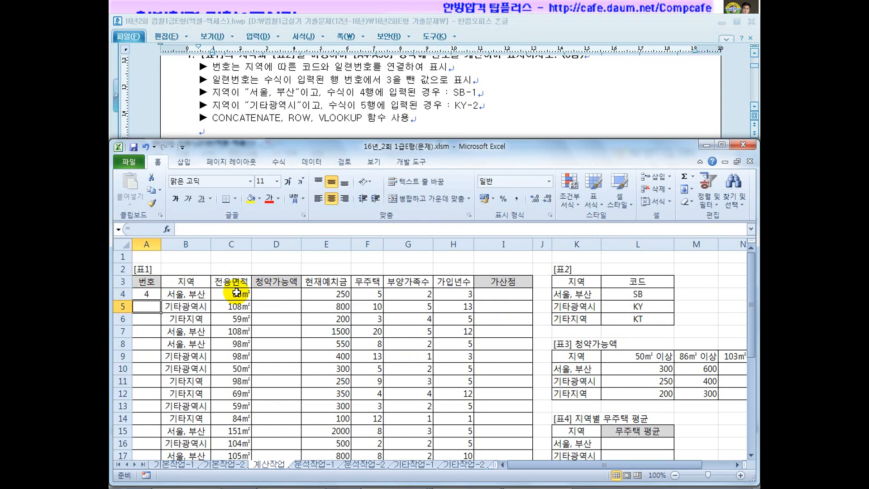
# Try ROW with D1 as its reference in A4, and restore the formula to =ROW() without a reference
pyautogui.click(152, 297)
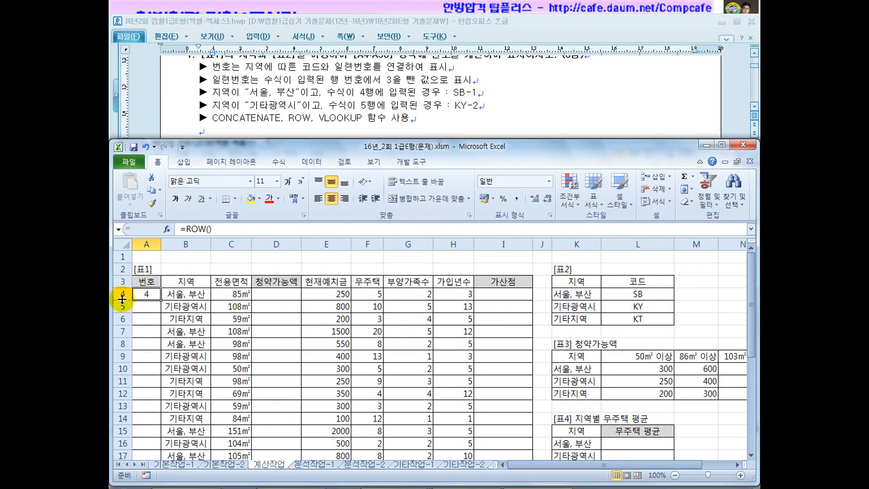
pyautogui.click(210, 229)
pyautogui.click(274, 256)
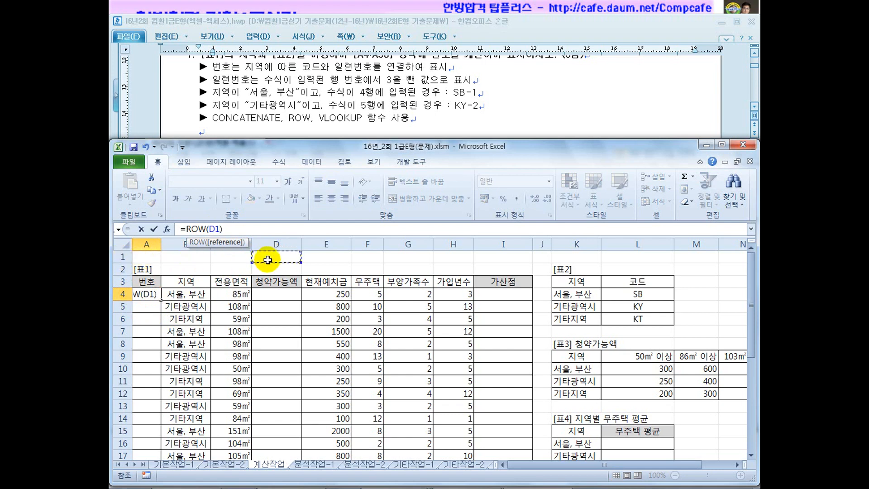
pyautogui.press('Return')
pyautogui.click(151, 293)
pyautogui.doubleClick(213, 230)
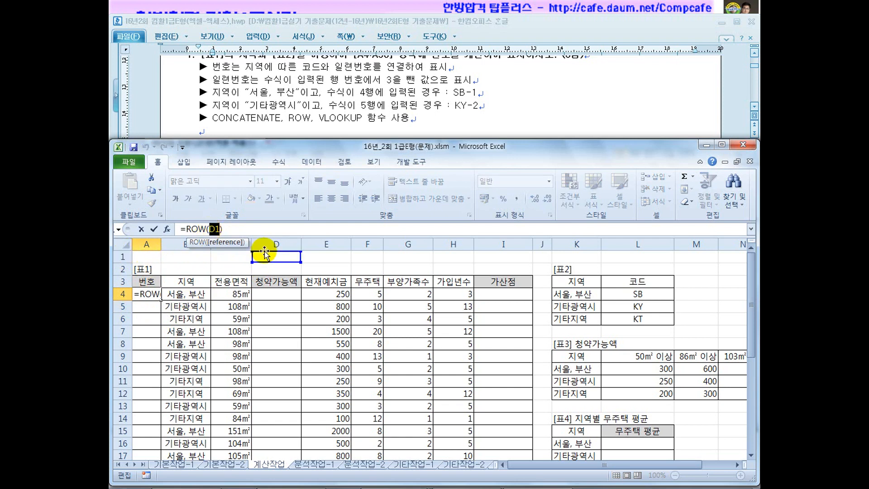
pyautogui.press('Delete')
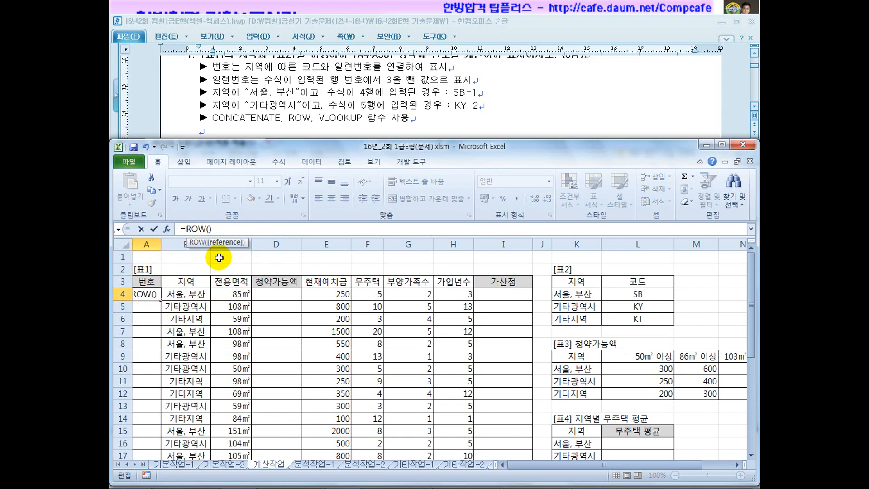
pyautogui.press('Return')
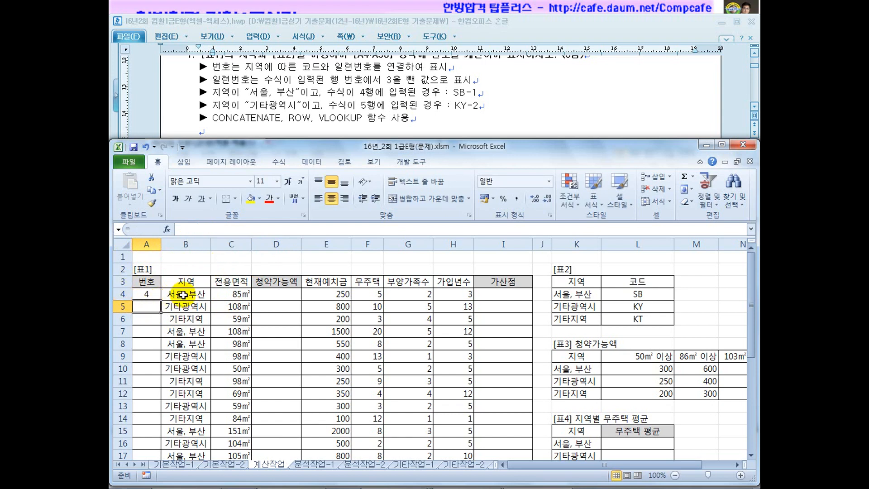
# Try subtracting 1 from ROW() in A4, and correct the formula to =ROW()-3
pyautogui.click(147, 293)
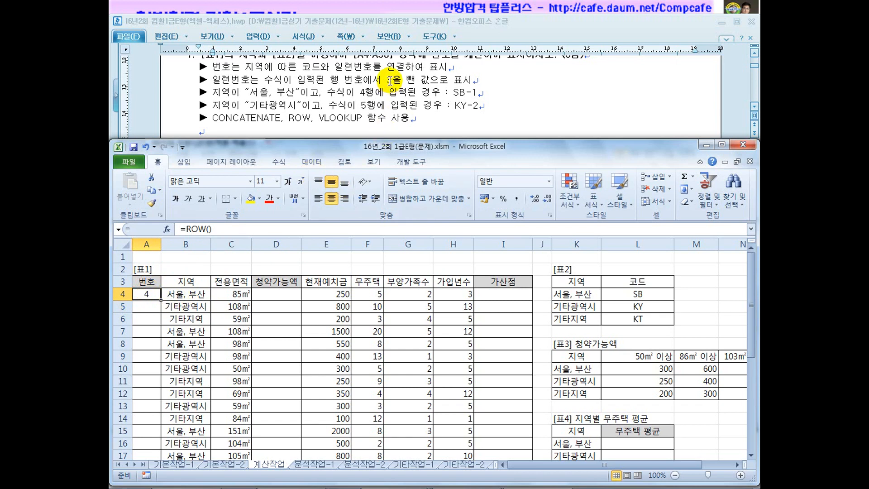
pyautogui.click(226, 230)
pyautogui.write('-1')
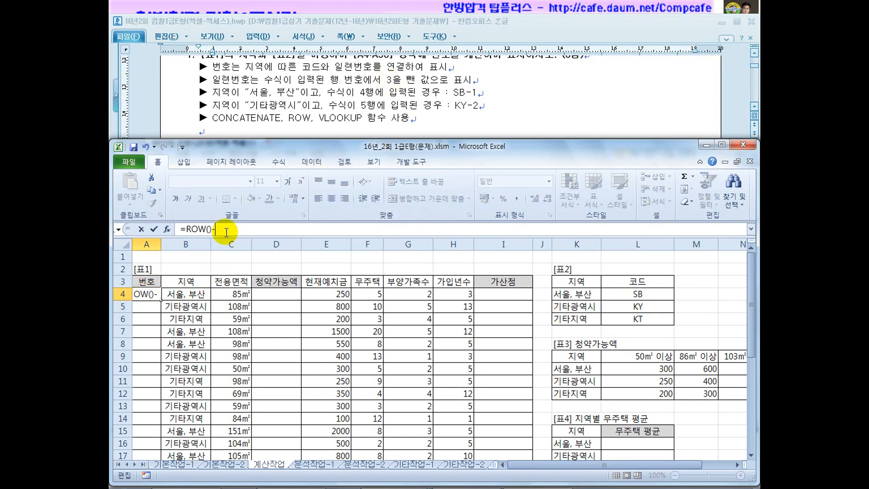
pyautogui.press('Return')
pyautogui.click(147, 294)
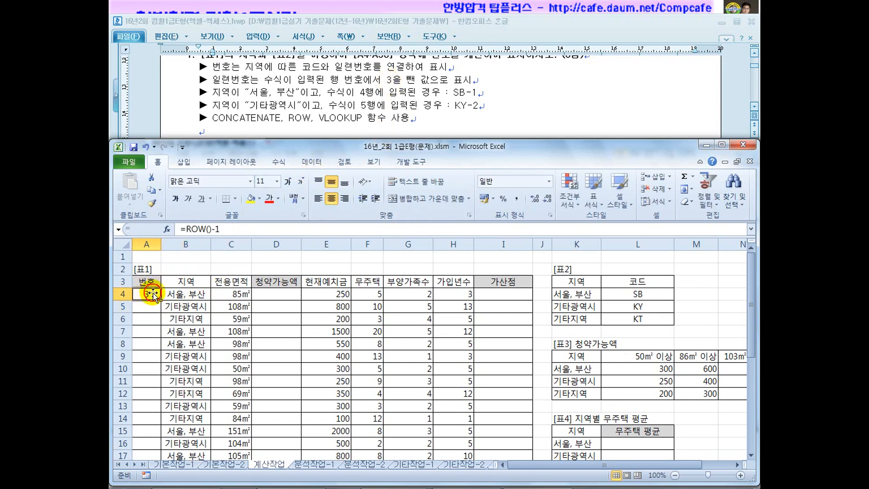
pyautogui.click(224, 230)
pyautogui.press('BackSpace')
pyautogui.write('3')
pyautogui.press('Return')
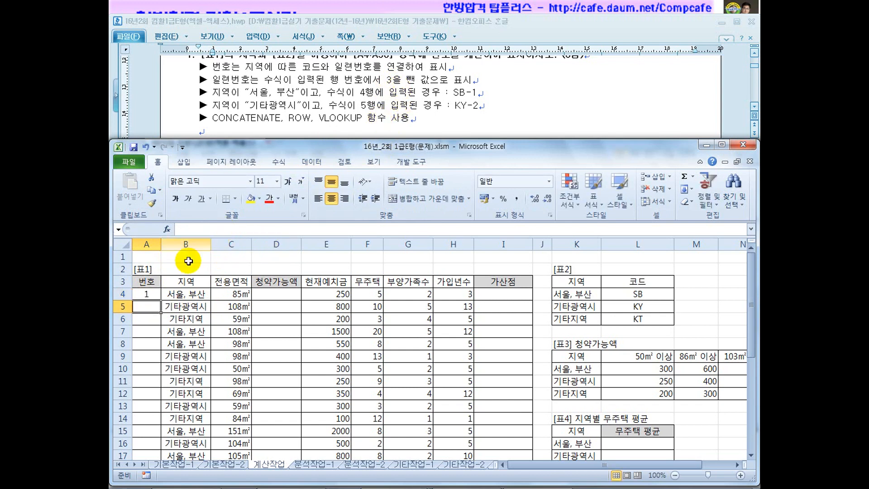
# Cut the ROW()-3 expression out of A4 and leave the cell empty
pyautogui.click(144, 293)
pyautogui.moveTo(225, 231); pyautogui.dragTo(185, 230)
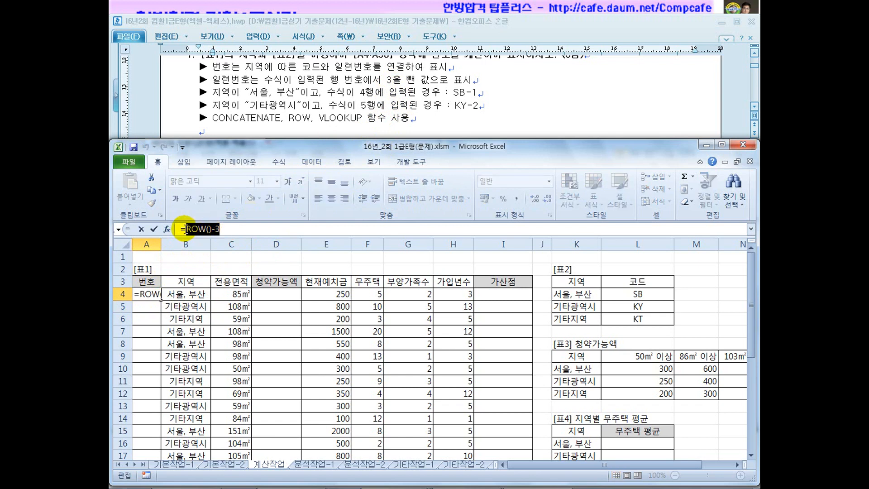
pyautogui.hotkey('ctrl', 'x')
pyautogui.press('BackSpace')
pyautogui.press('Return')
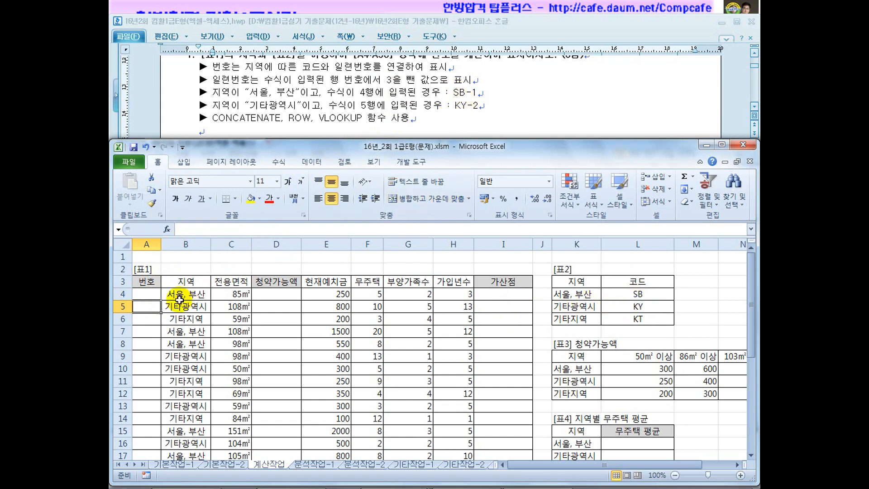
# Begin a VLOOKUP formula in A4 that looks up B4 in the absolute range $K$4:$L$6 and returns column 2
pyautogui.press('Up')
pyautogui.write('=vlookup(')
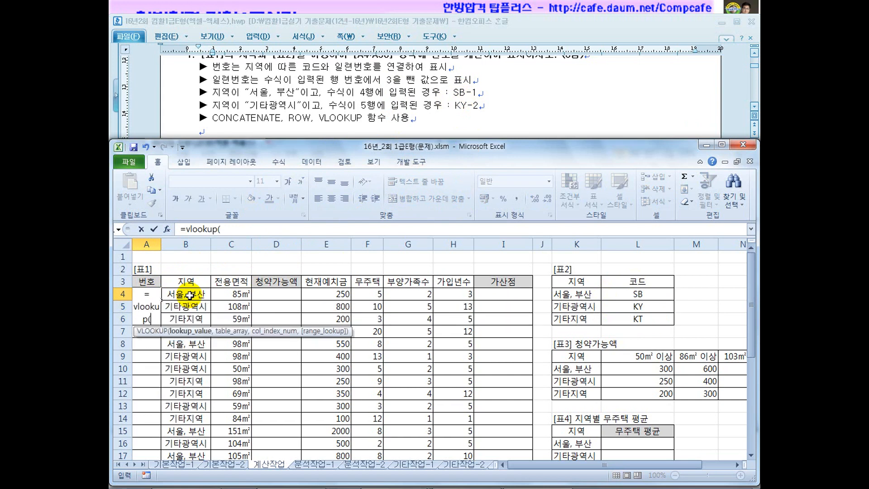
pyautogui.click(195, 292)
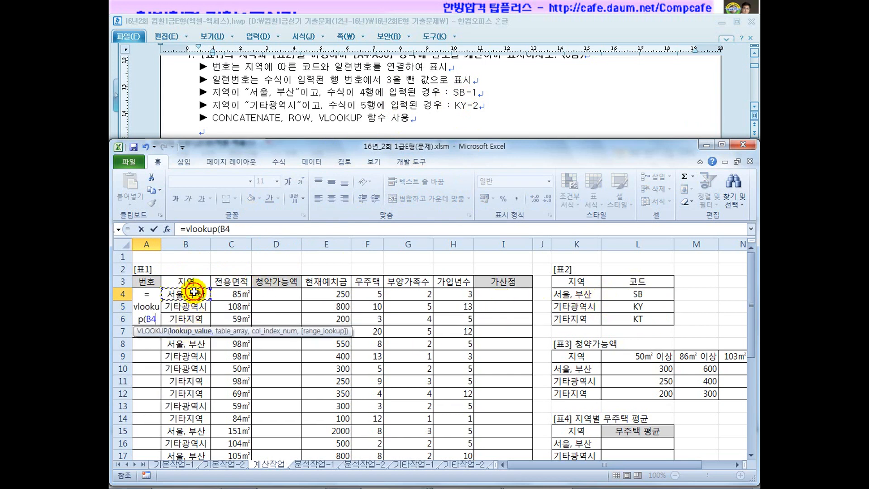
pyautogui.write(',')
pyautogui.moveTo(576, 293); pyautogui.dragTo(641, 321)
pyautogui.press('F4')
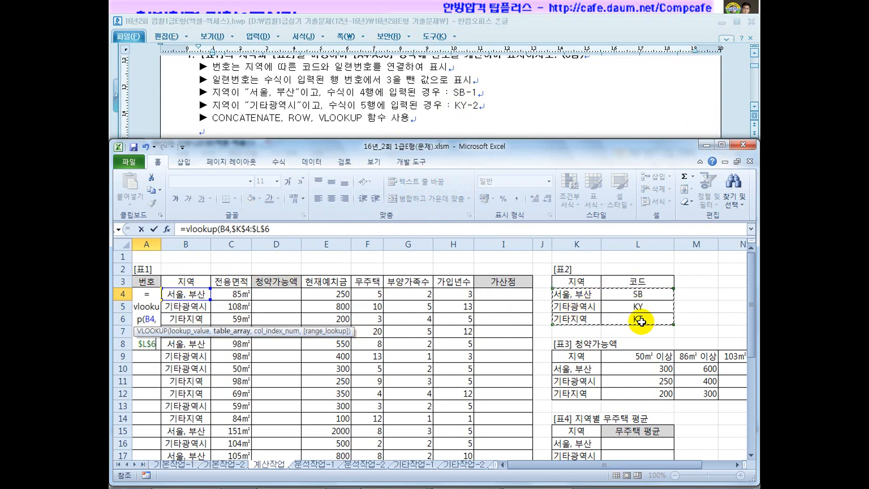
pyautogui.write(',2')
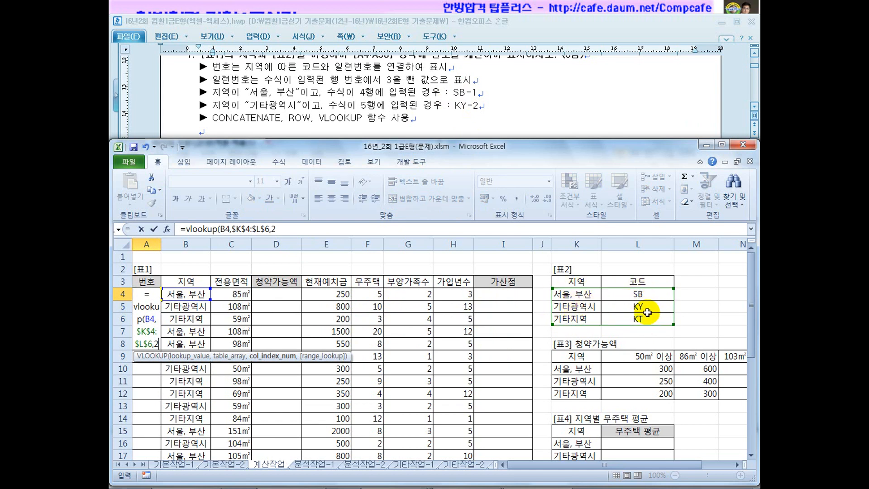
# Complete A4's VLOOKUP with 0 for an exact match, enter it, and fill the formula down to A6
pyautogui.click(273, 229)
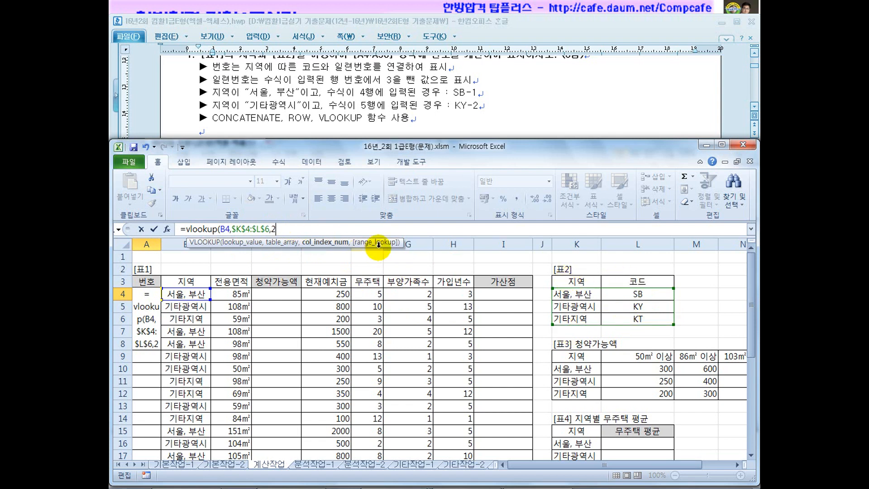
pyautogui.write(',')
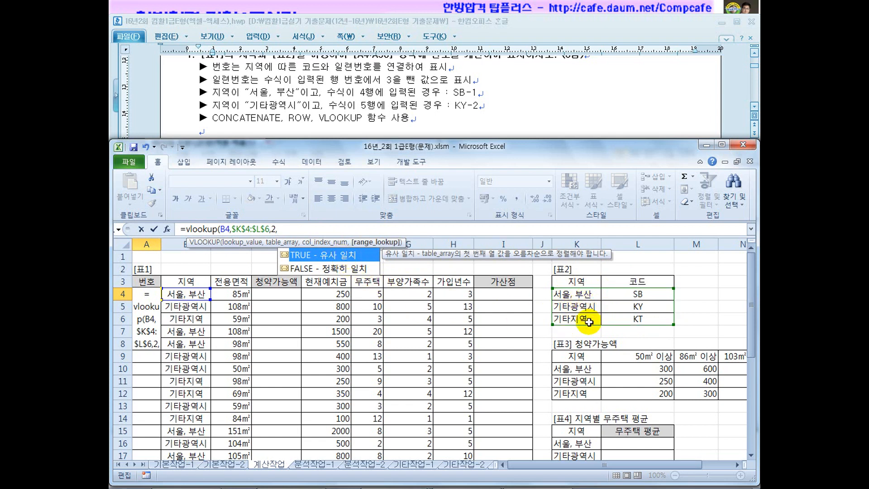
pyautogui.doubleClick(340, 269)
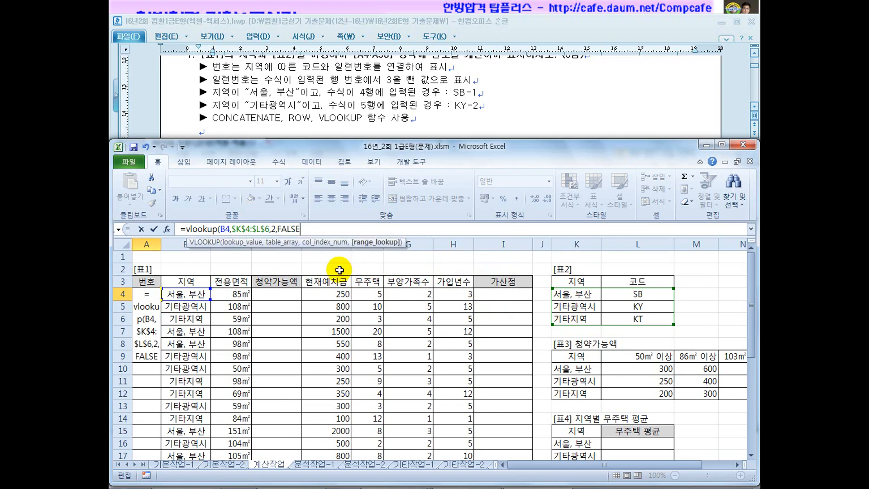
pyautogui.press('BackSpace')
pyautogui.press('BackSpace')
pyautogui.press('BackSpace')
pyautogui.press('BackSpace')
pyautogui.press('BackSpace')
pyautogui.write('0)')
pyautogui.press('Return')
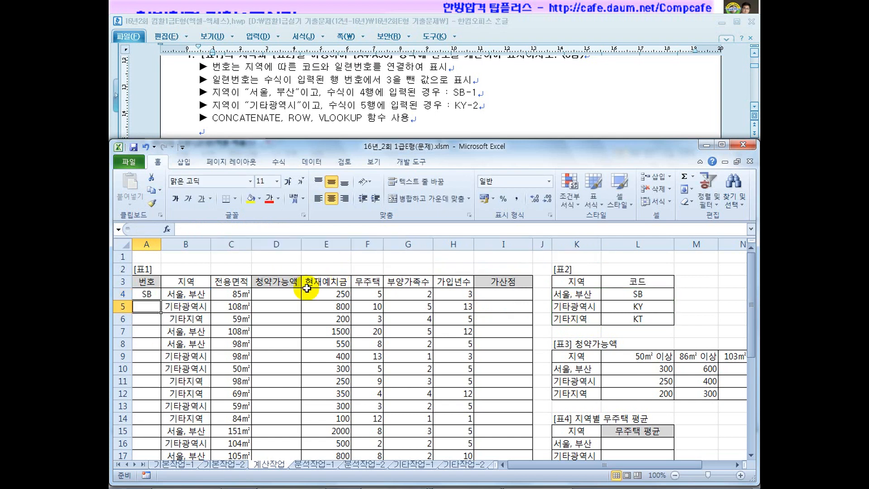
pyautogui.click(151, 292)
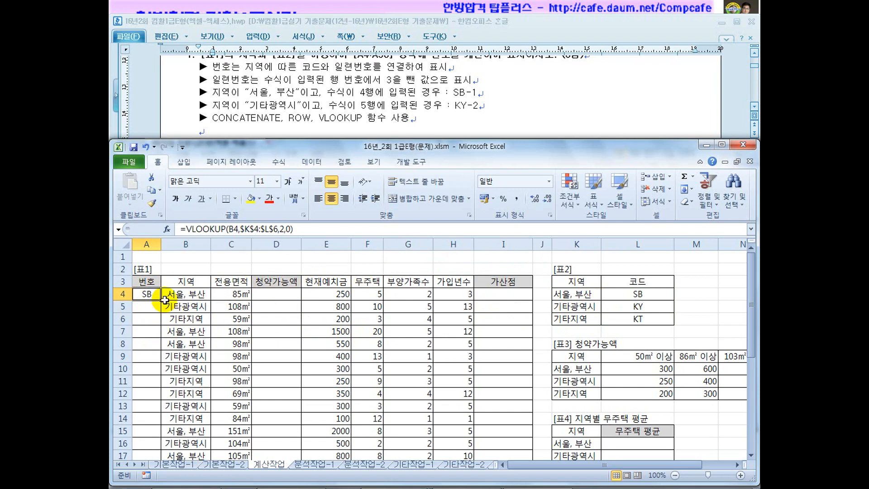
pyautogui.moveTo(161, 301); pyautogui.dragTo(161, 326)
# Extend A4's formula with a hyphen and the serial number: =VLOOKUP(B4,$K$4:$L$6,2,0)&"-"&row()-3
pyautogui.click(152, 294)
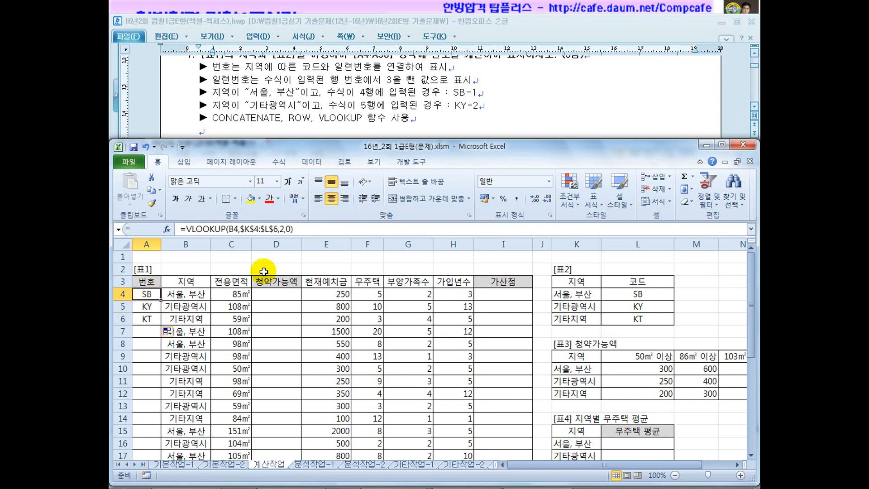
pyautogui.click(299, 230)
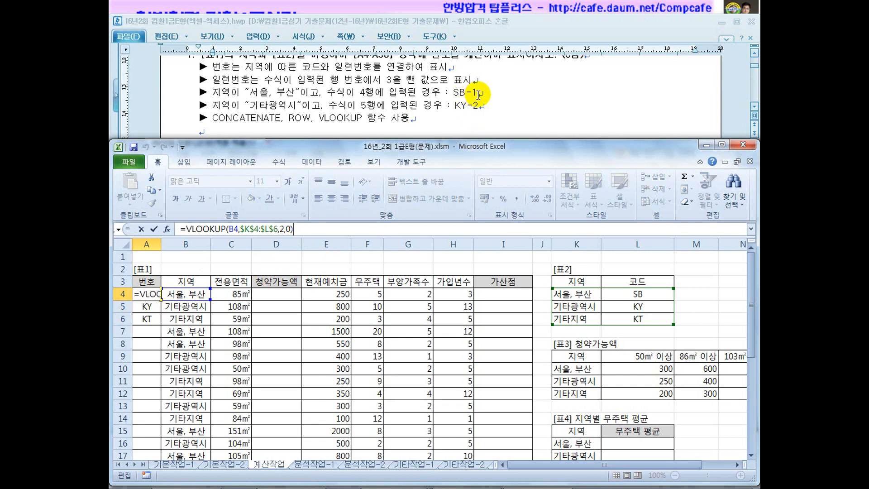
pyautogui.write('&"-"&')
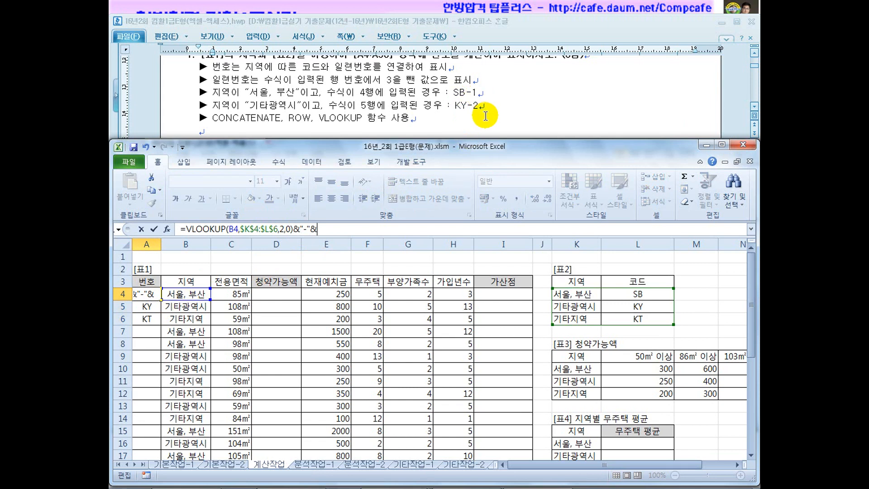
pyautogui.write('row()')
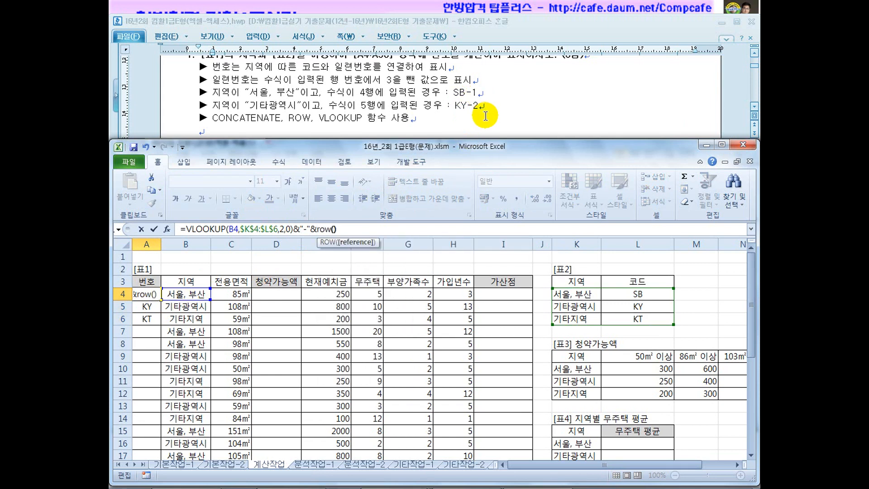
pyautogui.write('-')
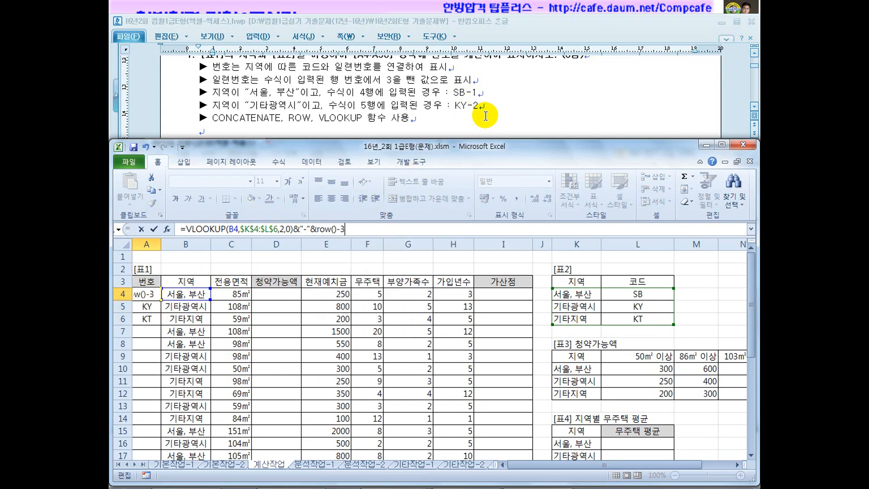
pyautogui.write('3')
pyautogui.press('Return')
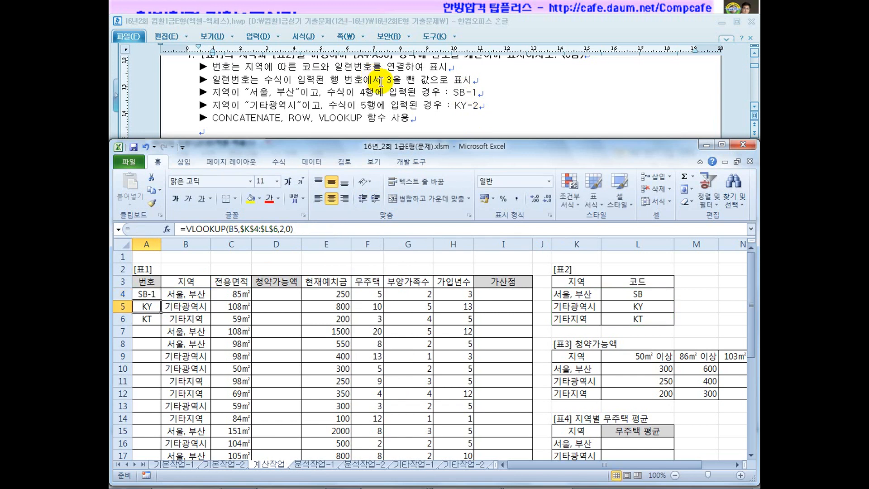
# Fill A4's VLOOKUP, hyphen and serial-number formula down to A7
pyautogui.click(153, 294)
pyautogui.moveTo(159, 301); pyautogui.dragTo(161, 333)
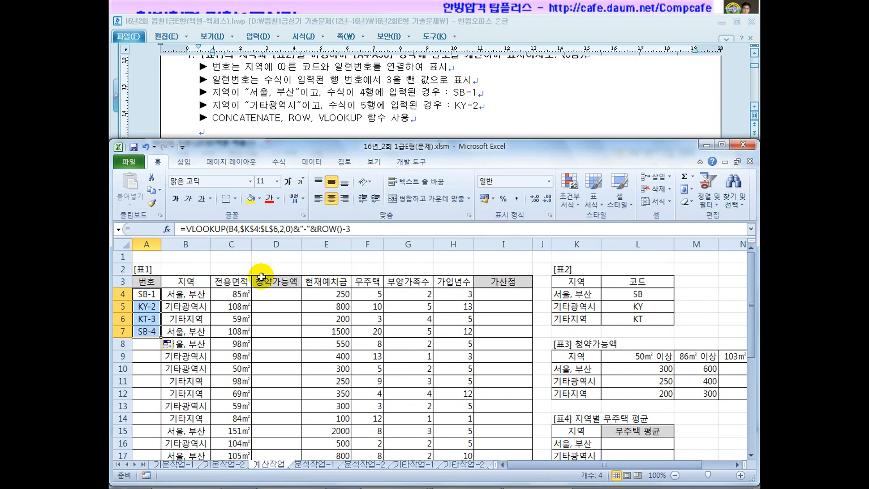
pyautogui.doubleClick(297, 229)
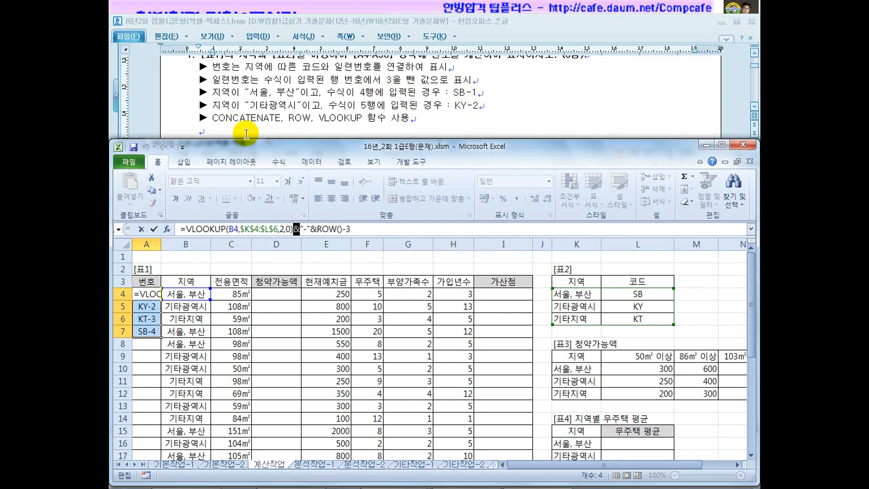
pyautogui.click(186, 229)
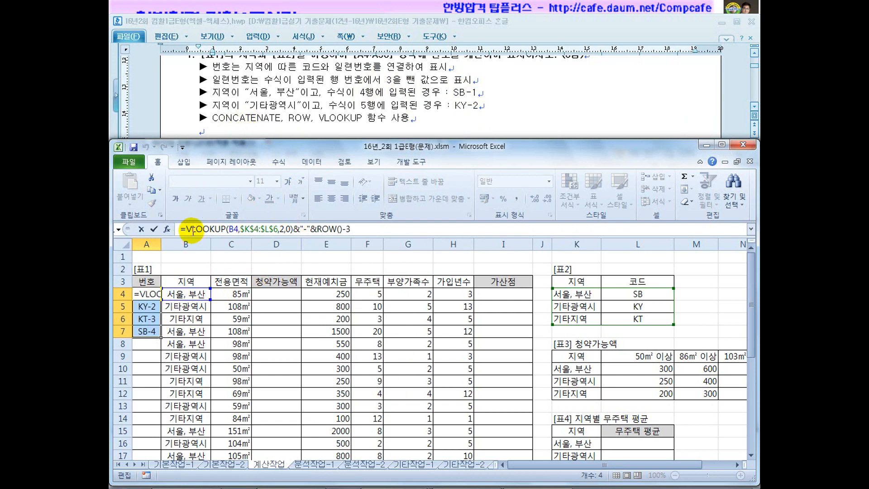
pyautogui.write('c')
pyautogui.press('Escape')
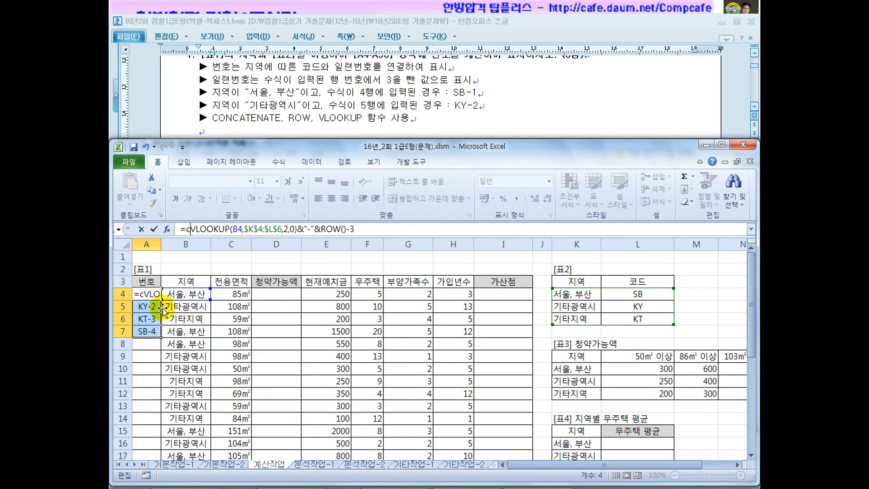
pyautogui.press('Escape')
pyautogui.click(150, 295)
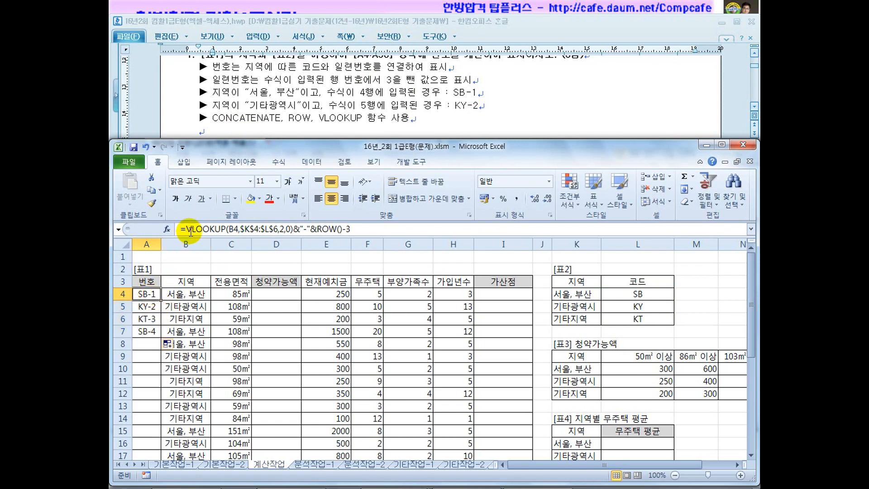
# Rewrite A4's formula with CONCATENATE instead of ampersands: =CONCATENATE(VLOOKUP(B4,$K$4:$L$6,2,0),"-",ROW()-3)
pyautogui.click(185, 229)
pyautogui.write('com')
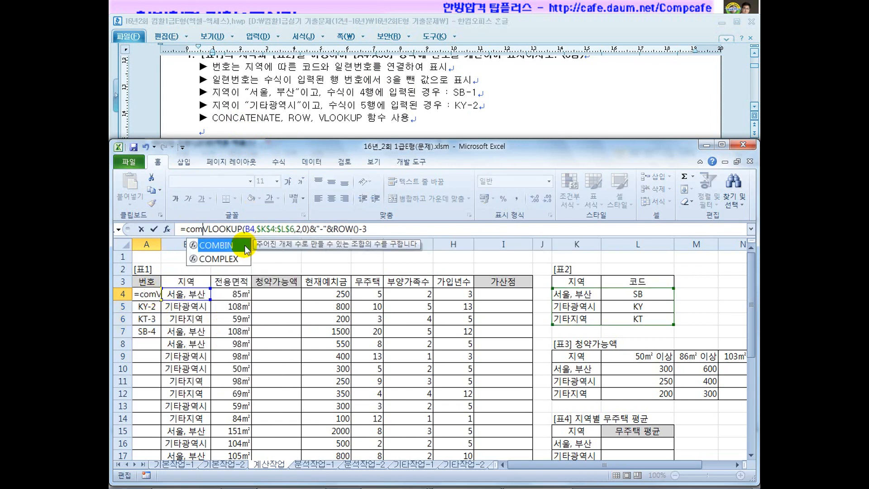
pyautogui.write('n')
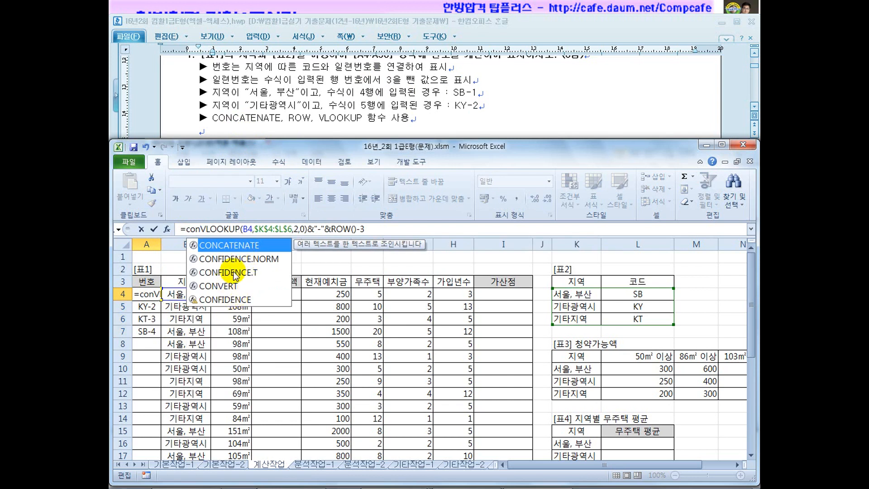
pyautogui.doubleClick(242, 245)
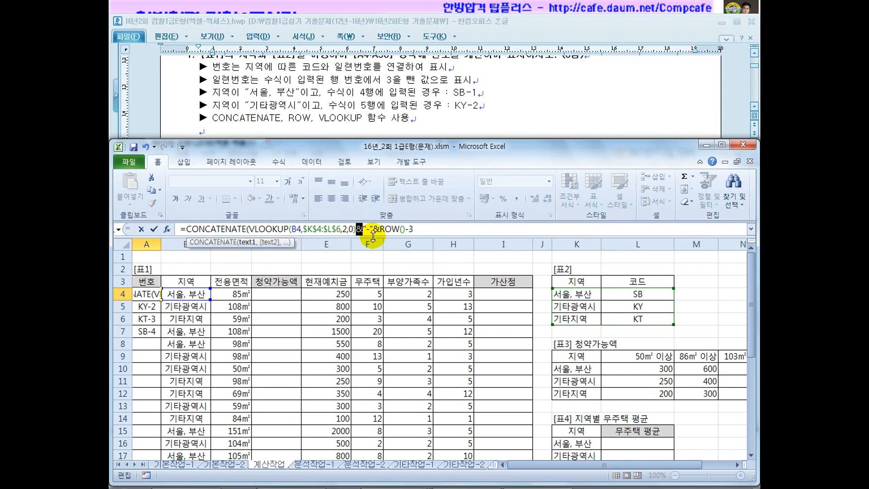
pyautogui.write(',')
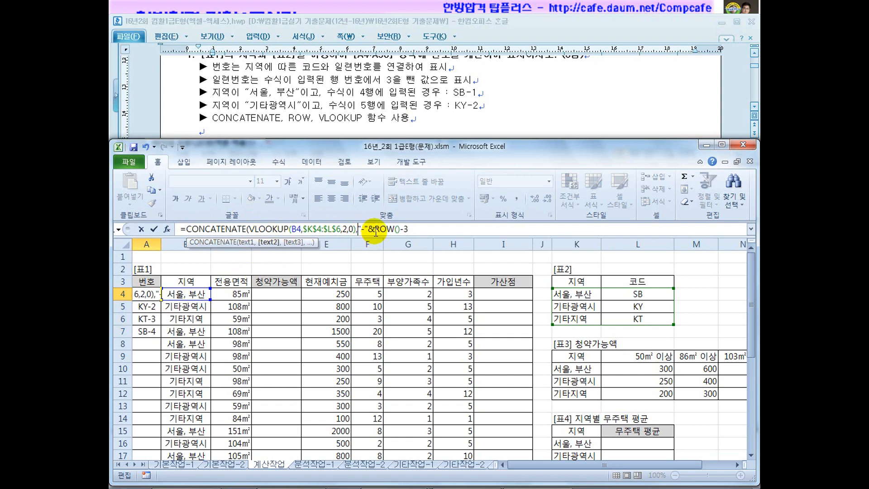
pyautogui.doubleClick(371, 230)
pyautogui.write(',')
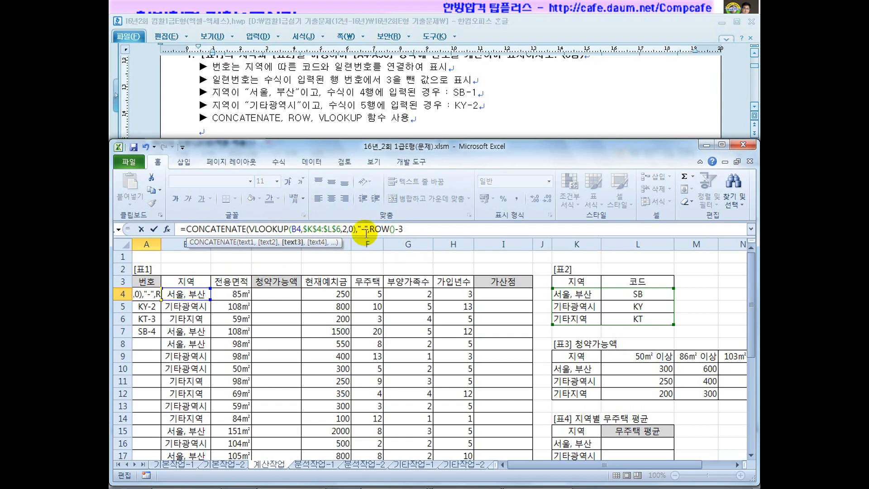
pyautogui.click(406, 228)
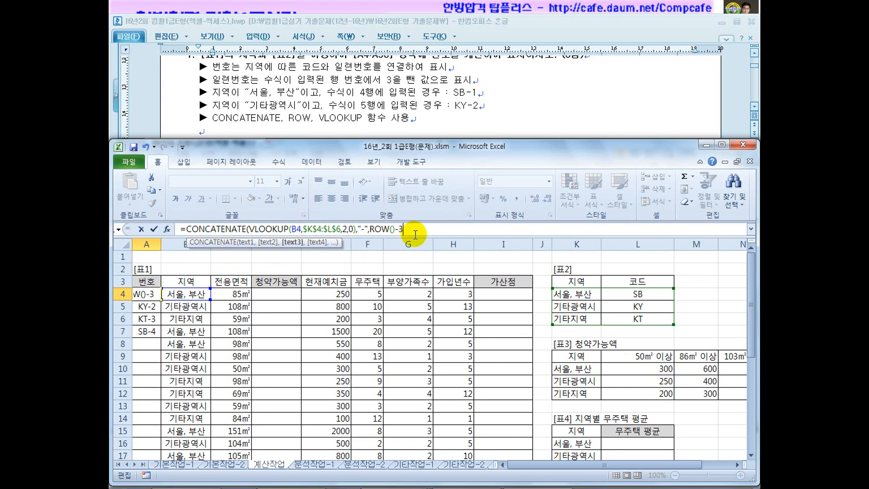
pyautogui.press('Return')
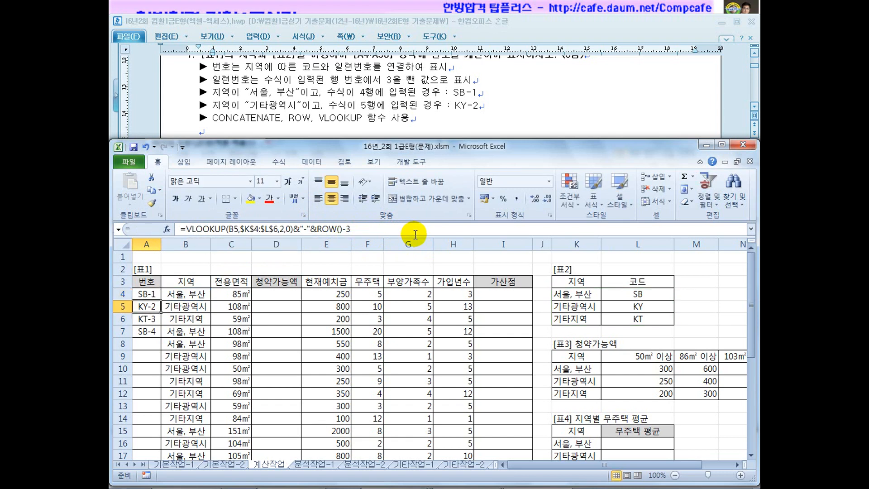
# Fill A4's CONCATENATE formula down the 번호 column to A30
pyautogui.click(155, 295)
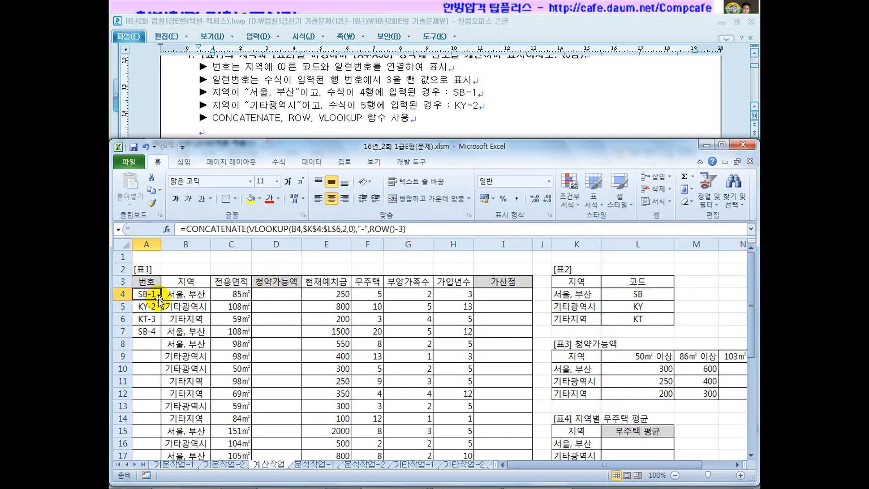
pyautogui.moveTo(161, 301); pyautogui.dragTo(159, 412)
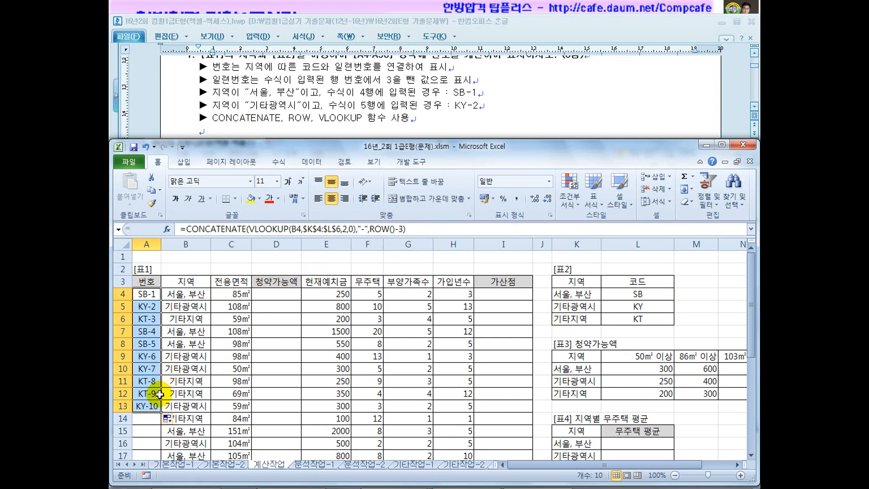
pyautogui.click(149, 406)
pyautogui.scroll(-2, 150, 404)
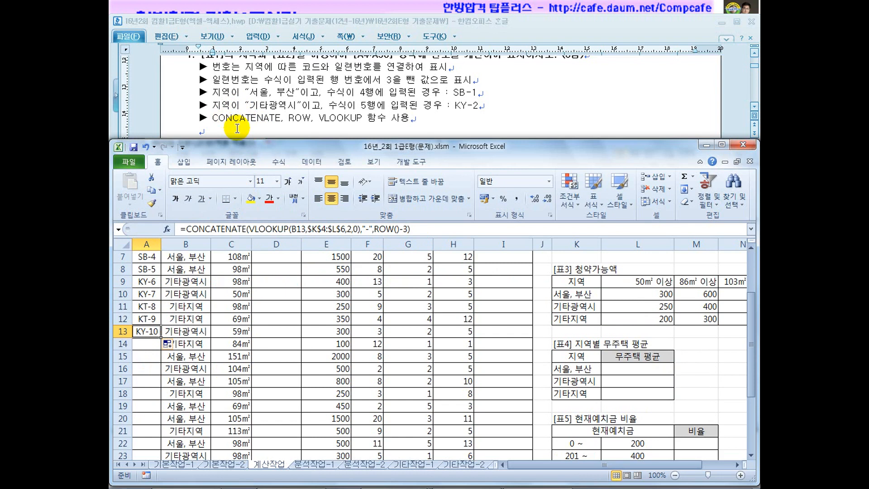
pyautogui.moveTo(163, 338); pyautogui.dragTo(162, 437)
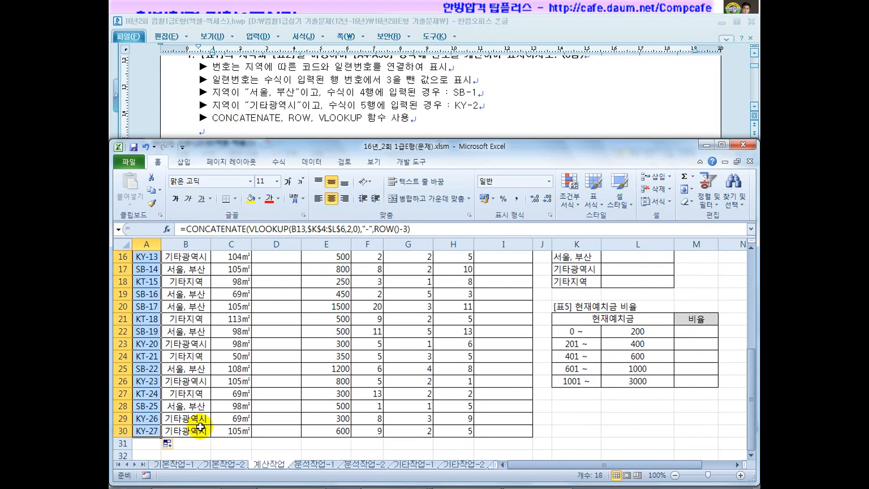
# Switch to the exam document in Hangul and read task 2 on calculating 청약가능액 in D4:D30
pyautogui.scroll(5, 195, 429)
pyautogui.click(278, 298)
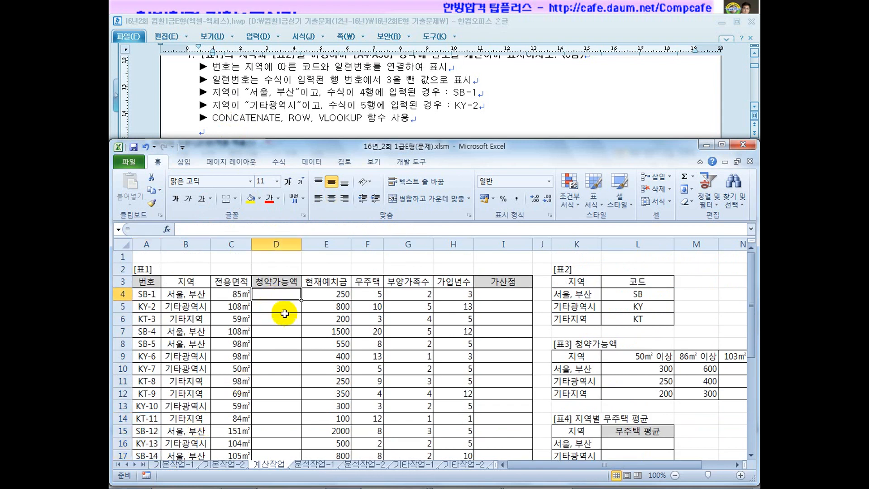
pyautogui.click(357, 113)
pyautogui.scroll(-1, 361, 115)
pyautogui.scroll(-1, 361, 116)
pyautogui.scroll(1, 356, 113)
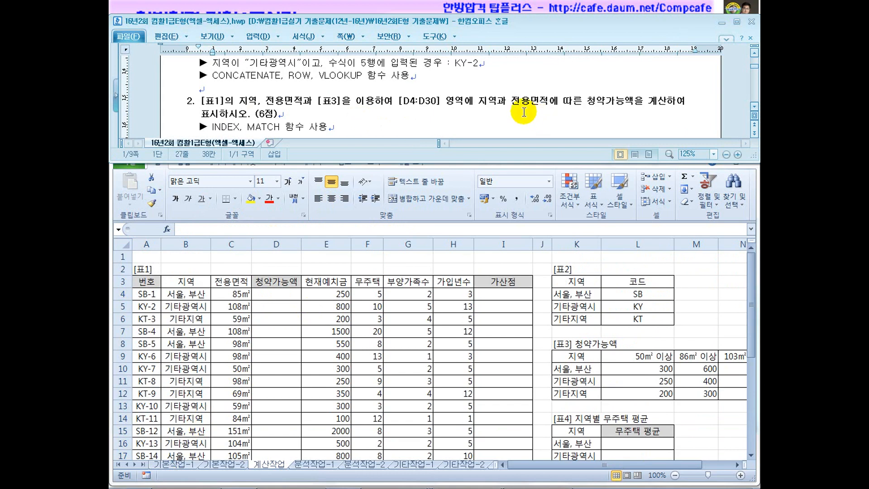
pyautogui.click(490, 101)
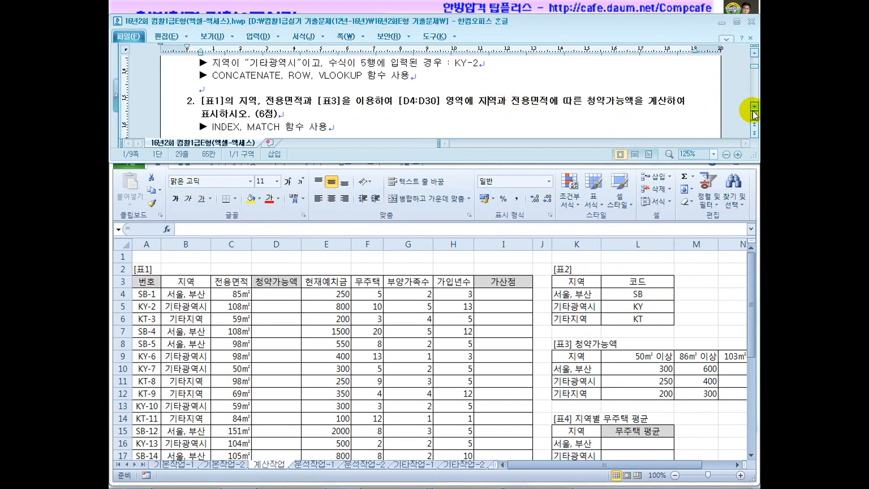
pyautogui.scroll(-1, 747, 117)
pyautogui.moveTo(588, 86); pyautogui.dragTo(626, 84)
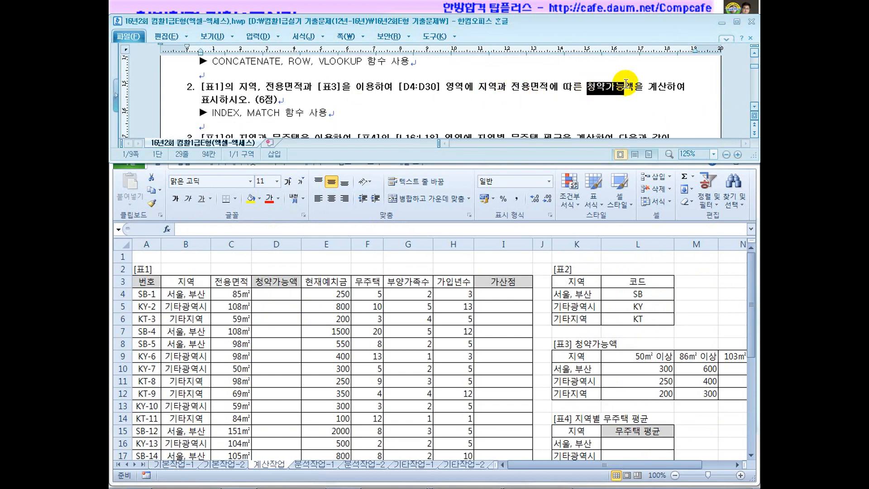
# In Excel, examine [표1]'s 지역 and 전용면적 values against the complete [표3] 청약가능액 table
pyautogui.click(276, 294)
pyautogui.click(188, 295)
pyautogui.click(234, 297)
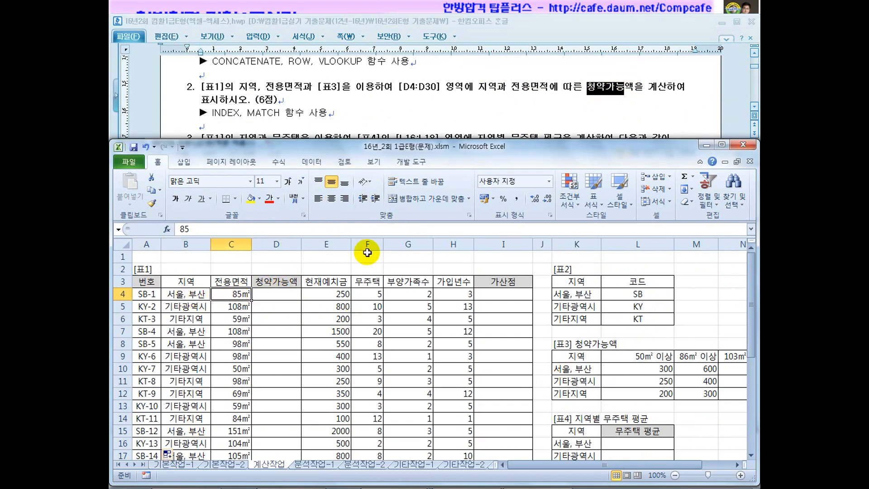
pyautogui.moveTo(337, 88); pyautogui.dragTo(364, 89)
pyautogui.click(606, 355)
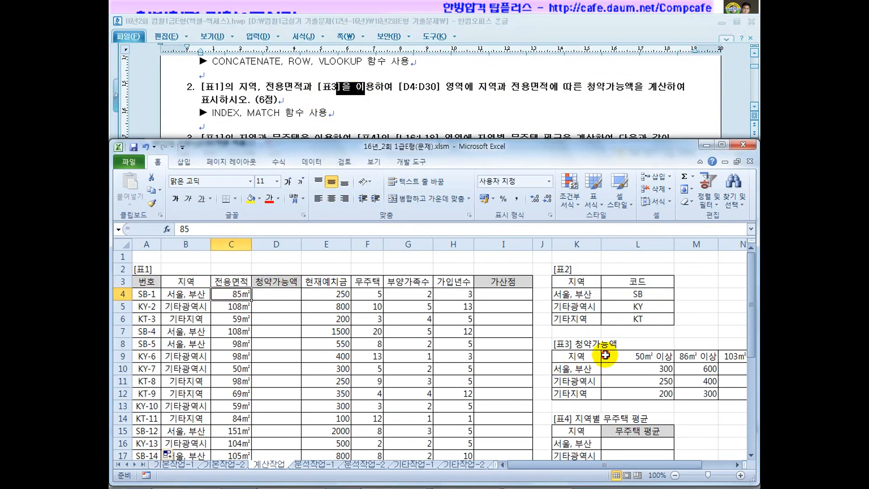
pyautogui.click(738, 465)
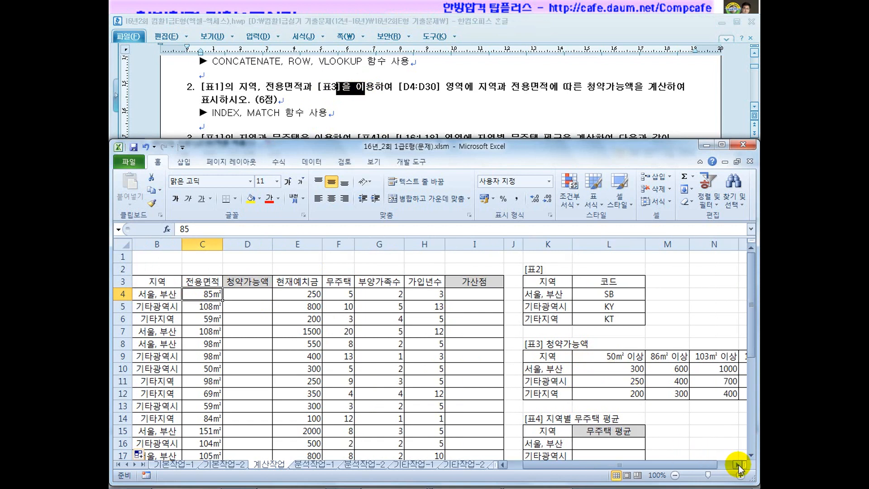
pyautogui.click(738, 465)
pyautogui.click(503, 465)
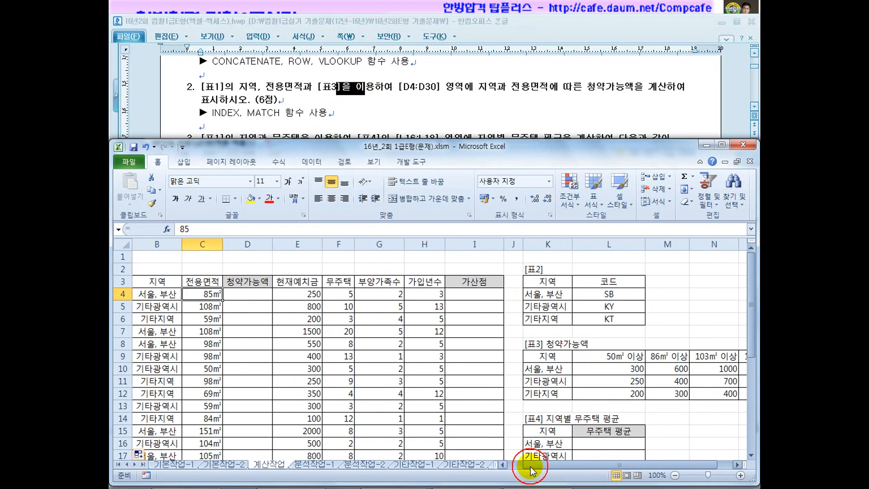
pyautogui.click(675, 476)
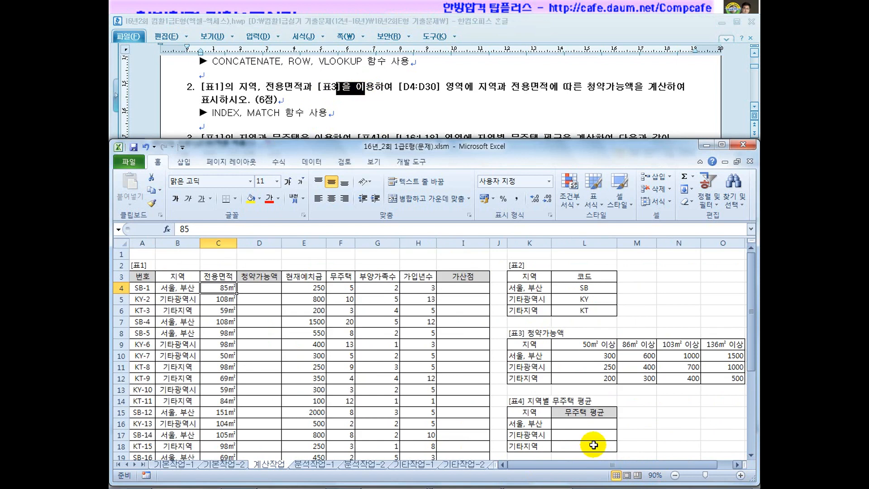
pyautogui.click(738, 465)
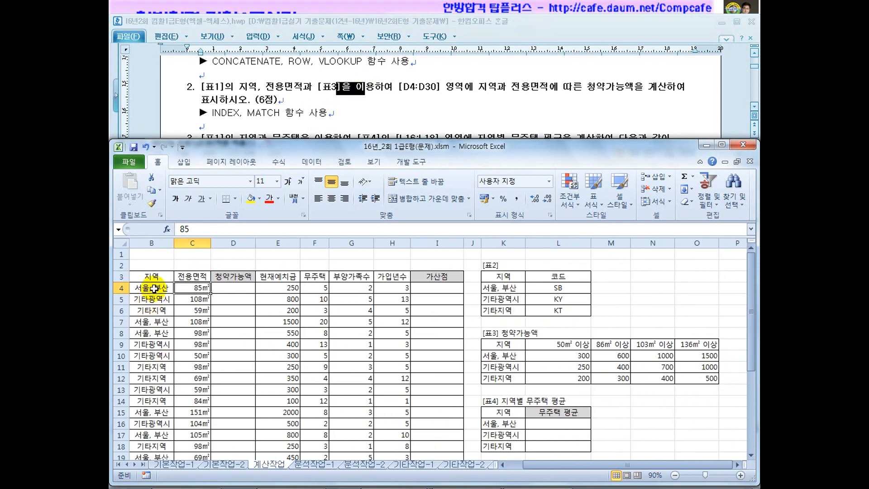
pyautogui.click(502, 361)
pyautogui.click(579, 356)
pyautogui.click(205, 289)
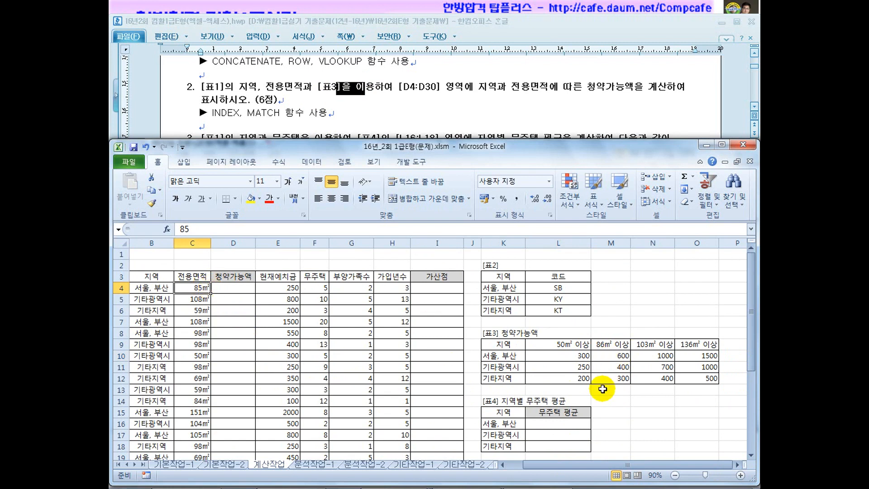
pyautogui.hotkey('ctrl', 'shift', 'd')
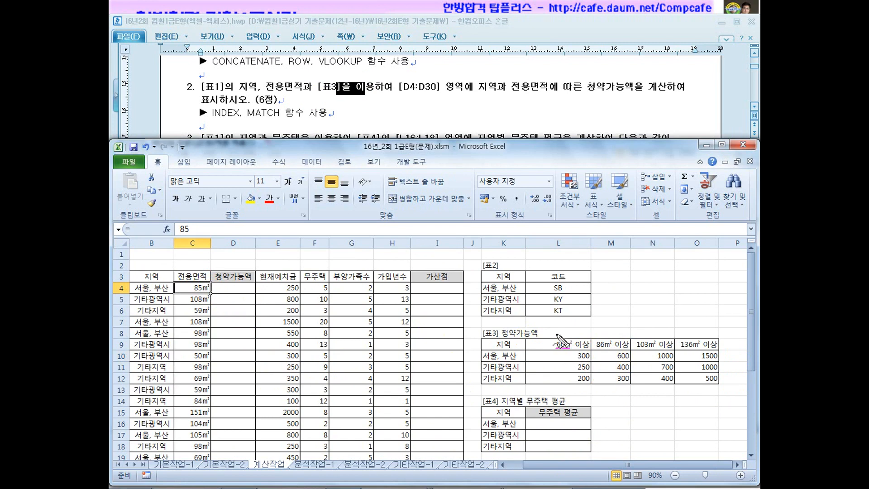
pyautogui.moveTo(558, 331)
pyautogui.mouseDown()
pyautogui.moveTo(589, 325)
pyautogui.moveTo(574, 355)
pyautogui.mouseUp()
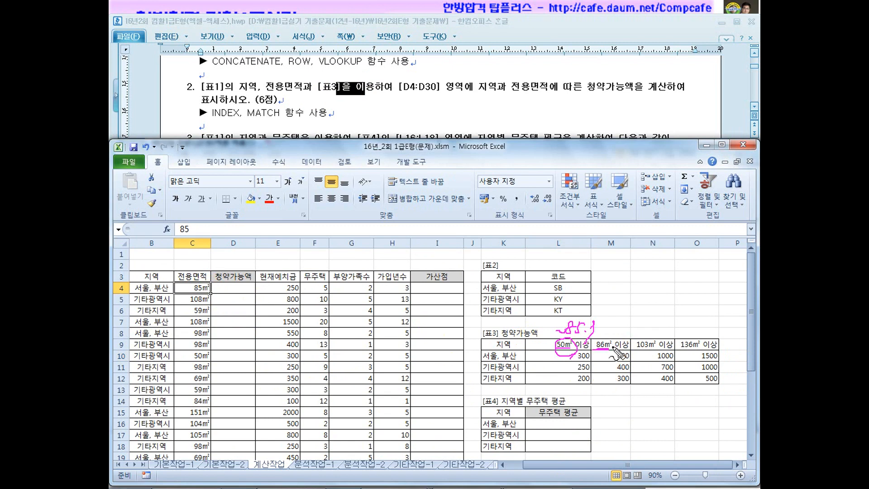
pyautogui.moveTo(639, 352); pyautogui.dragTo(655, 351)
pyautogui.moveTo(610, 323)
pyautogui.mouseDown()
pyautogui.moveTo(628, 343)
pyautogui.moveTo(631, 366)
pyautogui.mouseUp()
pyautogui.moveTo(634, 333); pyautogui.dragTo(631, 367)
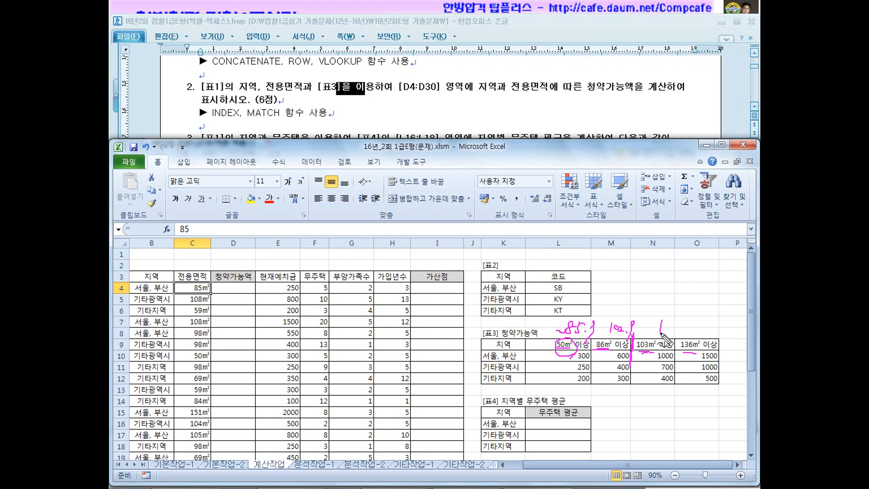
pyautogui.moveTo(680, 321); pyautogui.dragTo(679, 330)
pyautogui.moveTo(676, 336)
pyautogui.mouseDown()
pyautogui.moveTo(672, 384)
pyautogui.moveTo(738, 356)
pyautogui.mouseUp()
pyautogui.moveTo(719, 384)
pyautogui.mouseDown()
pyautogui.moveTo(725, 348)
pyautogui.moveTo(715, 384)
pyautogui.mouseUp()
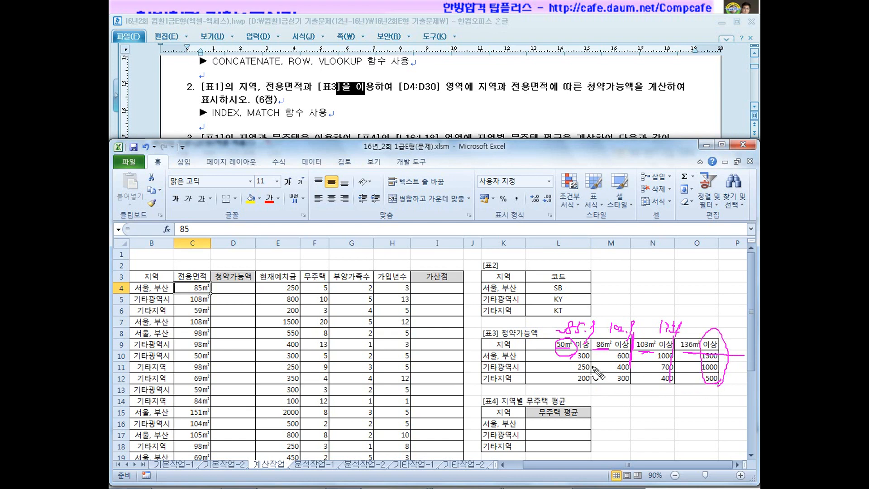
pyautogui.moveTo(478, 347); pyautogui.dragTo(478, 359)
pyautogui.press('Escape')
pyautogui.moveTo(476, 349); pyautogui.dragTo(477, 381)
pyautogui.moveTo(620, 331); pyautogui.dragTo(631, 334)
pyautogui.moveTo(647, 325); pyautogui.dragTo(676, 345)
pyautogui.moveTo(528, 344)
pyautogui.mouseDown()
pyautogui.moveTo(529, 397)
pyautogui.moveTo(706, 358)
pyautogui.moveTo(682, 389)
pyautogui.moveTo(530, 389)
pyautogui.mouseUp()
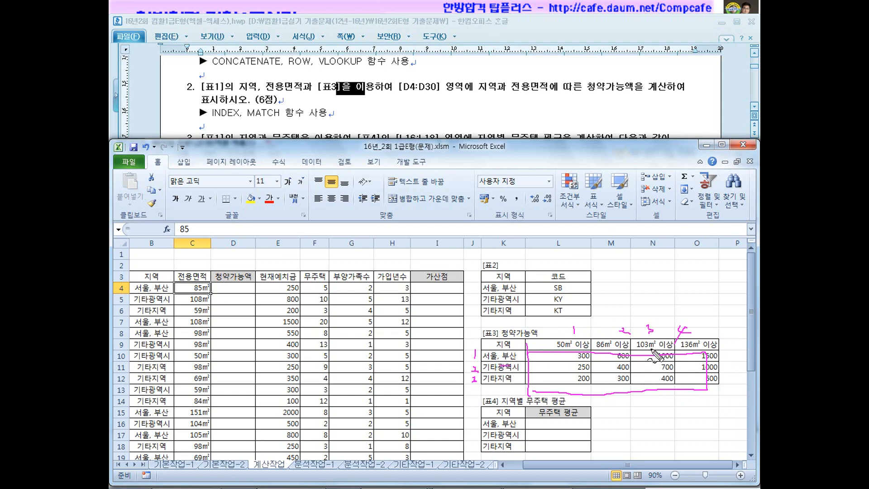
pyautogui.moveTo(485, 367); pyautogui.dragTo(641, 368)
pyautogui.moveTo(651, 334); pyautogui.dragTo(650, 367)
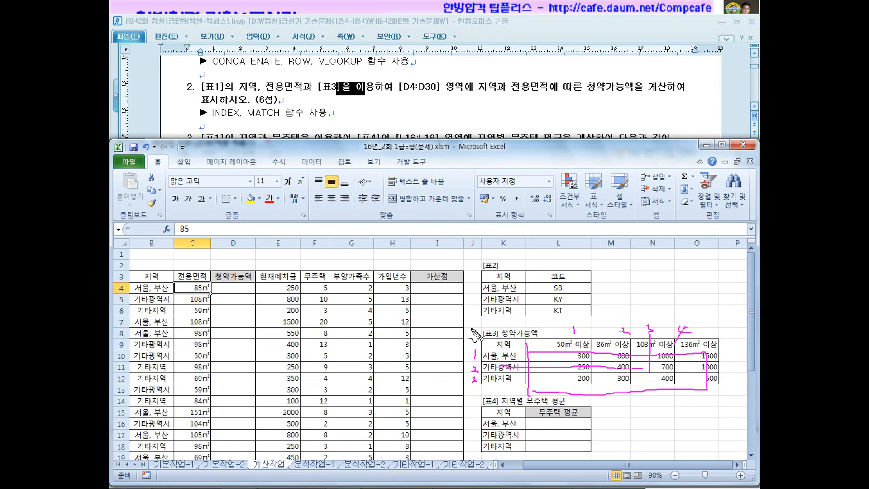
pyautogui.moveTo(208, 121); pyautogui.dragTo(236, 120)
pyautogui.press('Escape')
pyautogui.hotkey('ctrl', 'shift', 'd')
pyautogui.moveTo(517, 380)
pyautogui.mouseDown()
pyautogui.moveTo(496, 385)
pyautogui.moveTo(521, 372)
pyautogui.mouseUp()
pyautogui.moveTo(584, 356)
pyautogui.mouseDown()
pyautogui.moveTo(643, 334)
pyautogui.moveTo(561, 354)
pyautogui.moveTo(583, 354)
pyautogui.moveTo(599, 334)
pyautogui.moveTo(585, 352)
pyautogui.mouseUp()
pyautogui.press('Escape')
pyautogui.hotkey('ctrl', 'shift', 'd')
pyautogui.moveTo(620, 313); pyautogui.dragTo(630, 314)
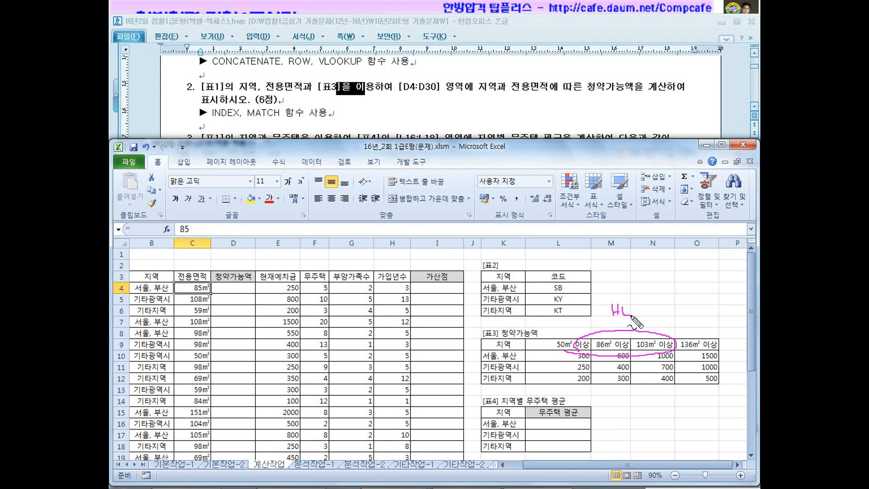
pyautogui.moveTo(518, 383); pyautogui.dragTo(520, 355)
pyautogui.moveTo(469, 358); pyautogui.dragTo(474, 368)
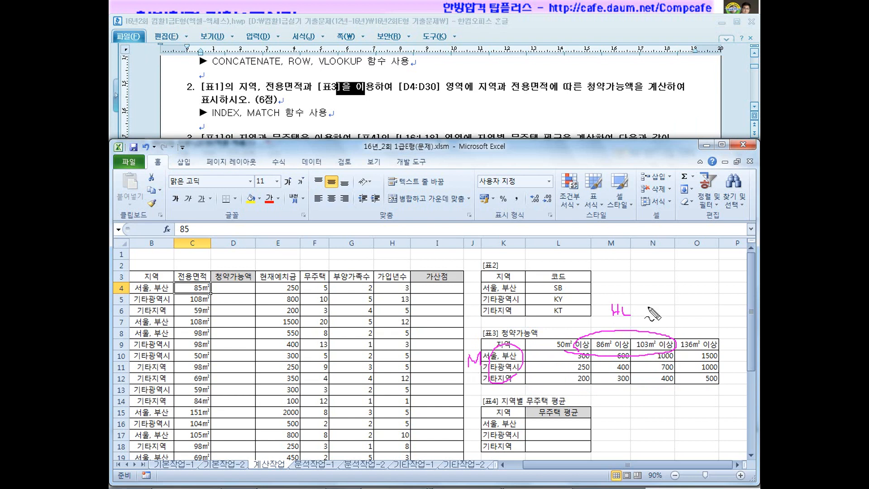
pyautogui.moveTo(471, 375); pyautogui.dragTo(485, 367)
pyautogui.moveTo(651, 326)
pyautogui.mouseDown()
pyautogui.moveTo(657, 319)
pyautogui.moveTo(662, 327)
pyautogui.moveTo(621, 325)
pyautogui.mouseUp()
pyautogui.moveTo(520, 355); pyautogui.dragTo(512, 346)
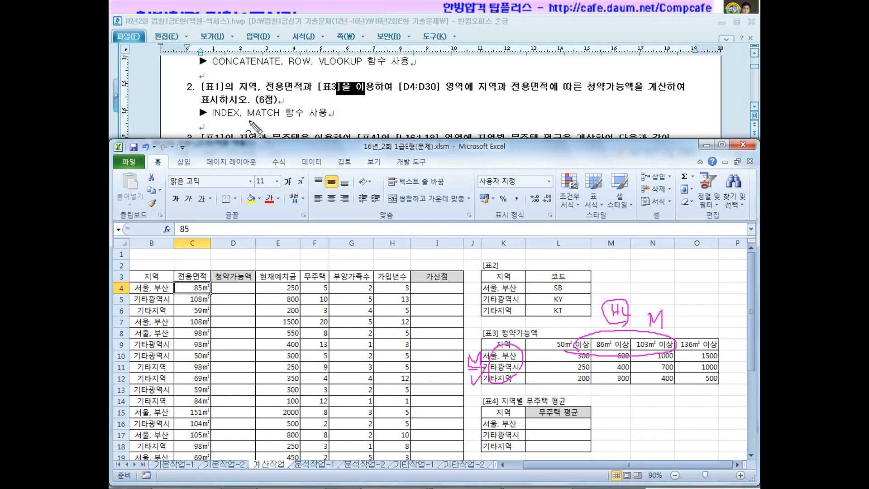
pyautogui.moveTo(247, 121); pyautogui.dragTo(284, 122)
pyautogui.moveTo(497, 384)
pyautogui.mouseDown()
pyautogui.moveTo(516, 373)
pyautogui.moveTo(498, 386)
pyautogui.mouseUp()
pyautogui.moveTo(532, 355); pyautogui.dragTo(532, 369)
pyautogui.moveTo(526, 377)
pyautogui.mouseDown()
pyautogui.moveTo(537, 350)
pyautogui.moveTo(527, 391)
pyautogui.mouseUp()
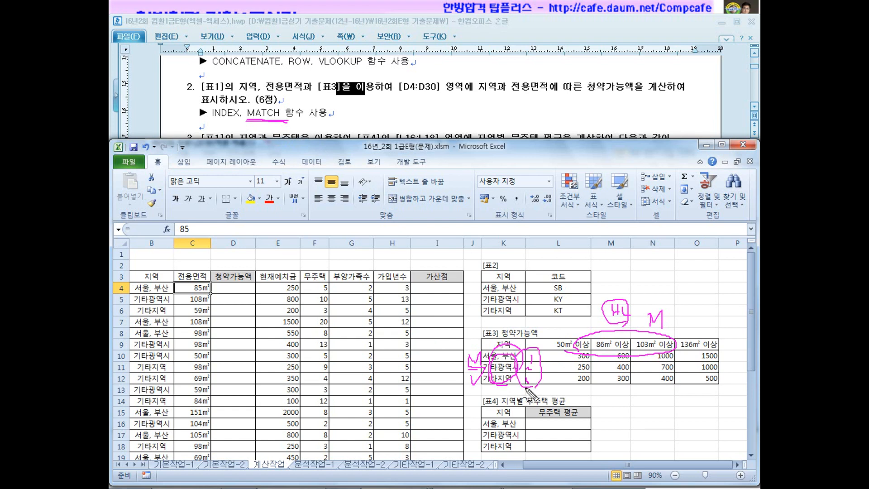
pyautogui.moveTo(577, 359)
pyautogui.mouseDown()
pyautogui.moveTo(690, 358)
pyautogui.moveTo(573, 333)
pyautogui.mouseUp()
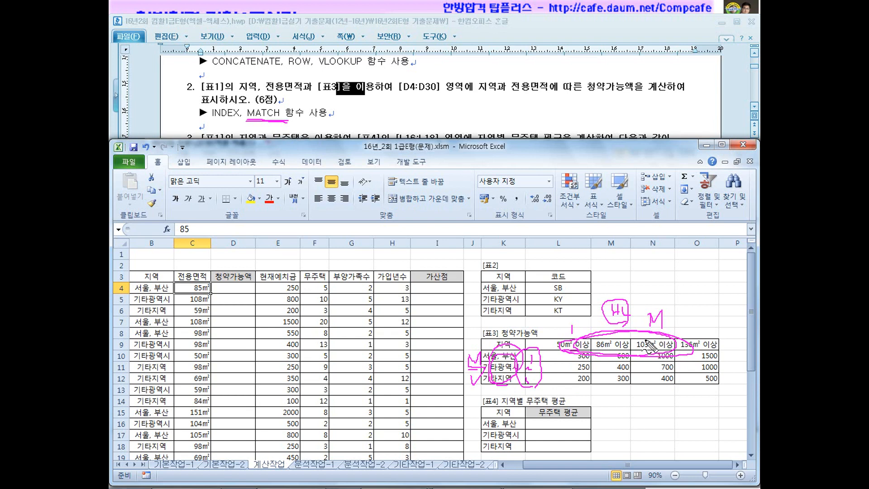
pyautogui.press('Escape')
# Enter =MATCH(B4,$K$10:$K$12,0) in D4 to find the 지역's exact-match position in [표3]
pyautogui.click(230, 291)
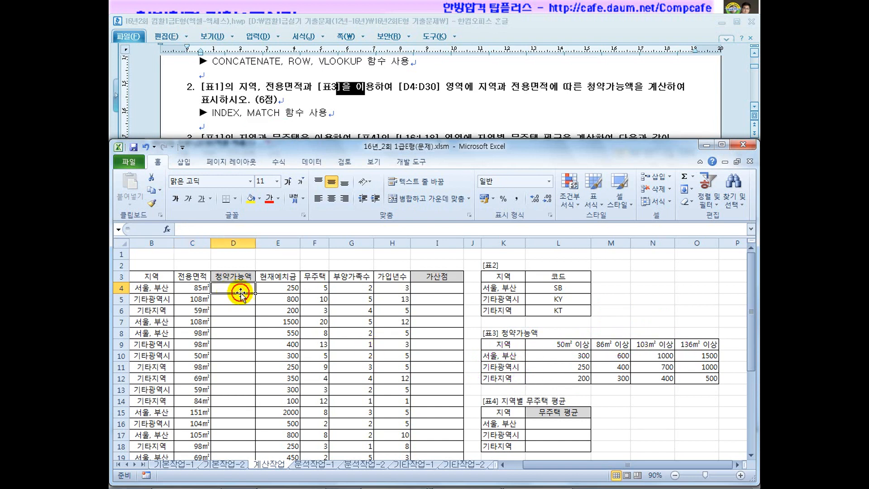
pyautogui.write('=ma')
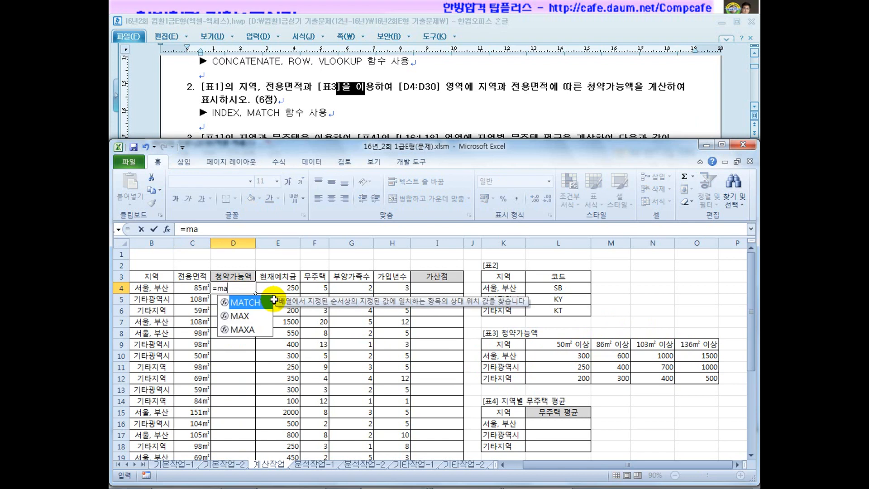
pyautogui.write('tch(')
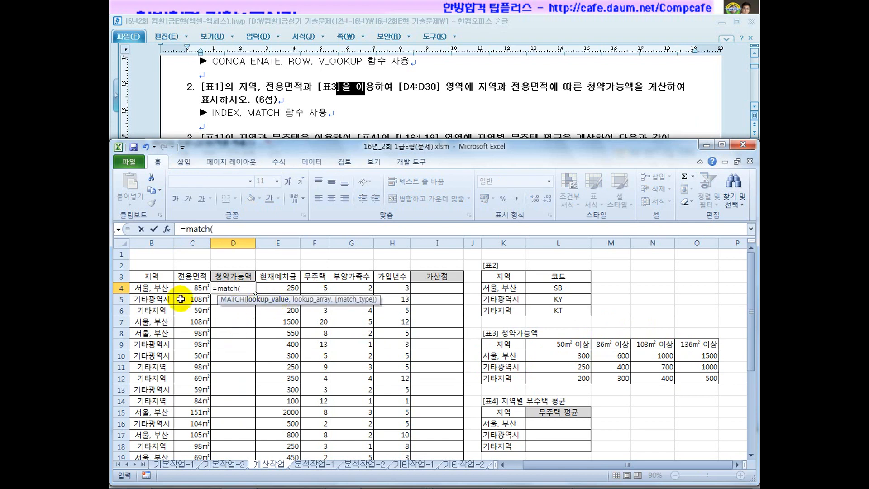
pyautogui.click(156, 290)
pyautogui.write(',')
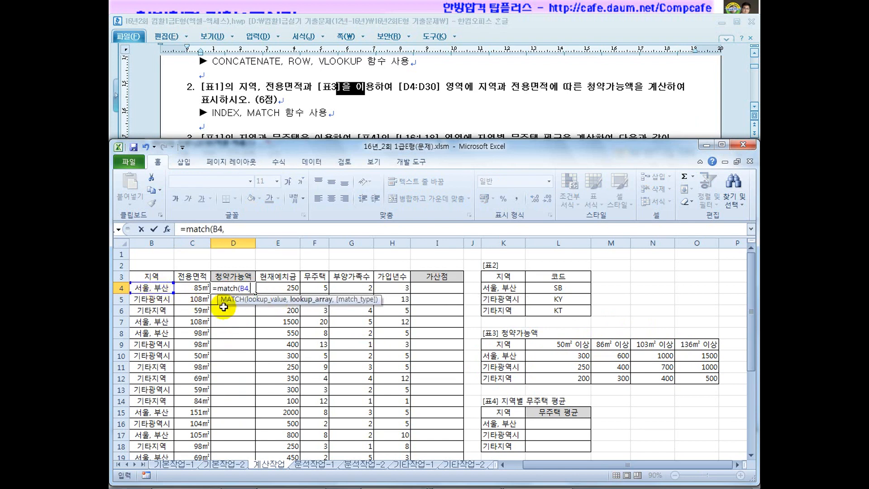
pyautogui.moveTo(507, 356); pyautogui.dragTo(508, 377)
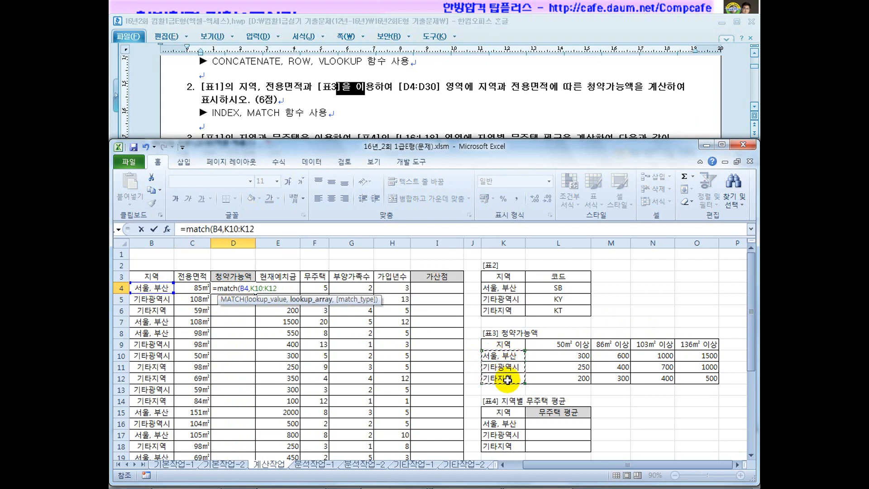
pyautogui.press('F4')
pyautogui.write(',')
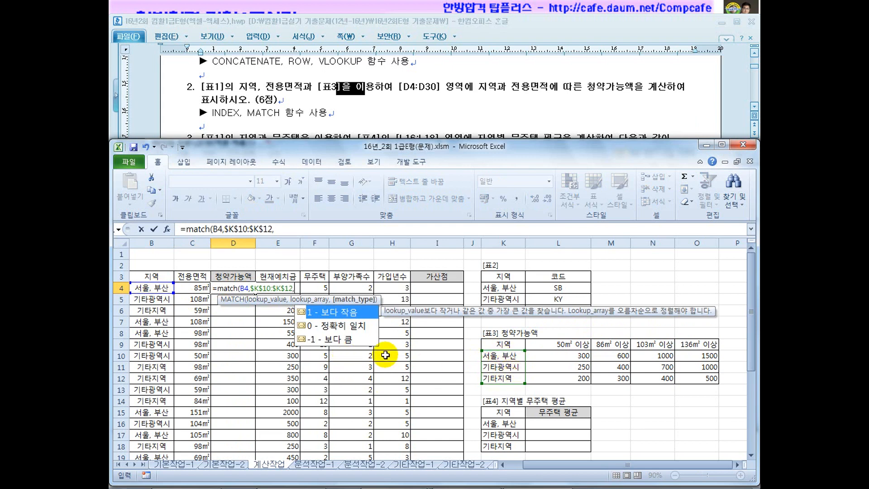
pyautogui.doubleClick(350, 326)
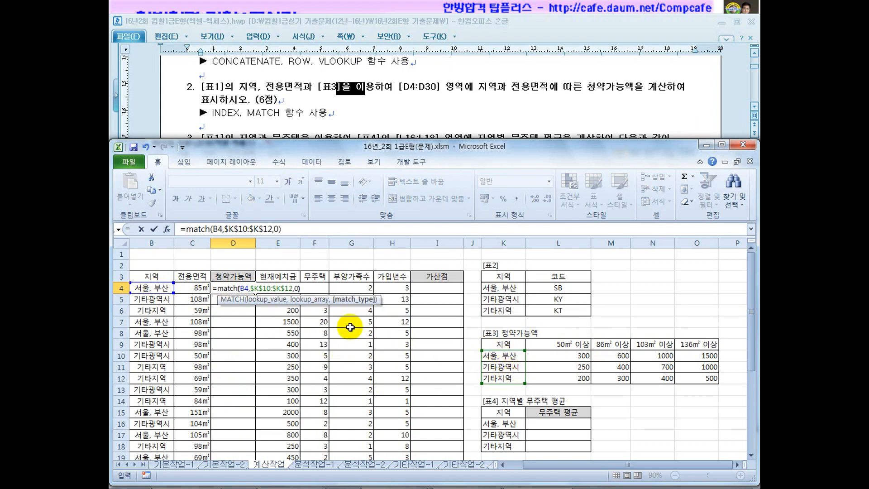
pyautogui.write(')')
pyautogui.press('Return')
# Fill D4's MATCH formula down to D7 and check the results against the 지역 order in K10:K12
pyautogui.click(246, 287)
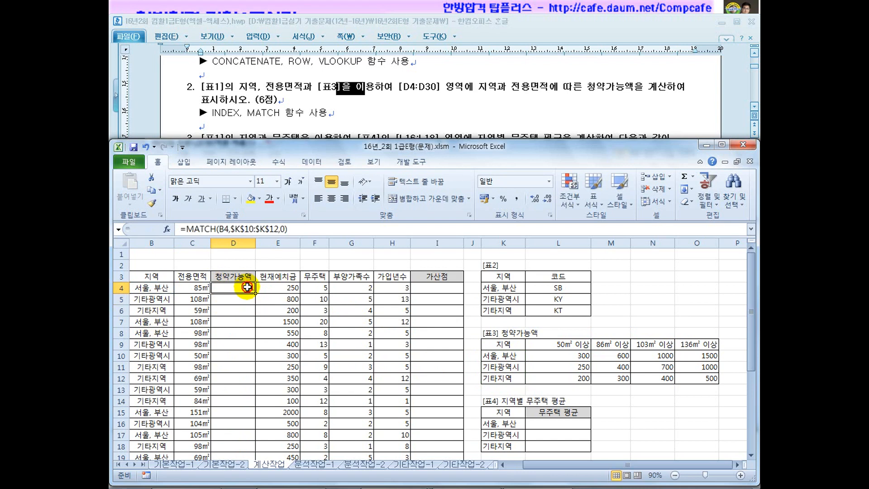
pyautogui.moveTo(254, 293); pyautogui.dragTo(253, 313)
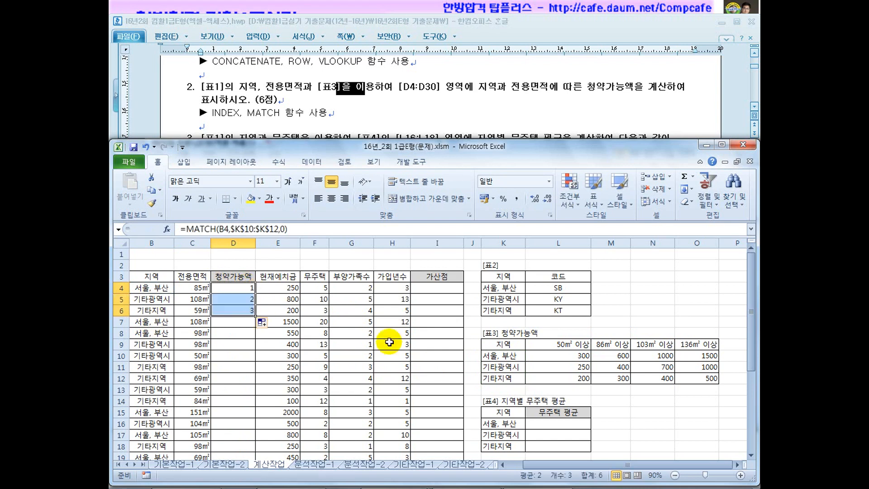
pyautogui.click(487, 357)
pyautogui.click(242, 299)
pyautogui.click(237, 311)
pyautogui.moveTo(257, 316); pyautogui.dragTo(255, 327)
pyautogui.click(243, 322)
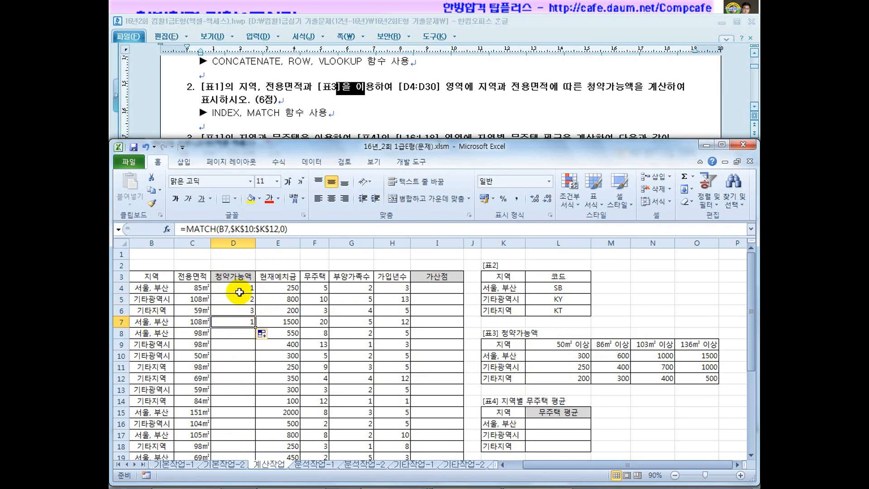
pyautogui.moveTo(488, 358); pyautogui.dragTo(500, 378)
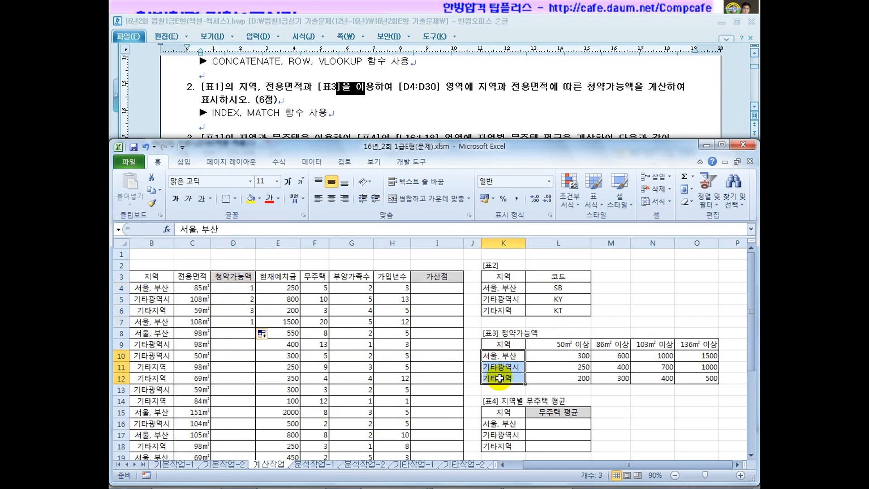
# Start a MATCH formula in J4 that looks up C4 in the 전용면적 headings $L$9:$O$9 with match type 0
pyautogui.moveTo(563, 344); pyautogui.dragTo(700, 344)
pyautogui.click(609, 345)
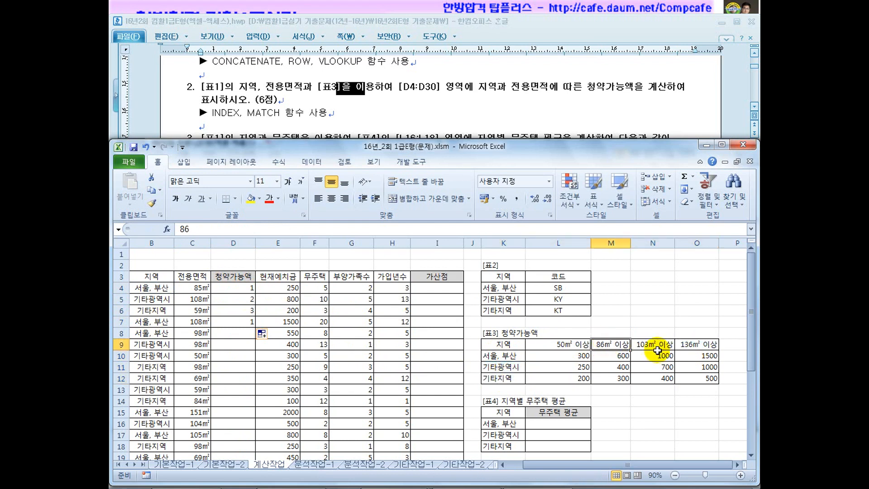
pyautogui.click(471, 285)
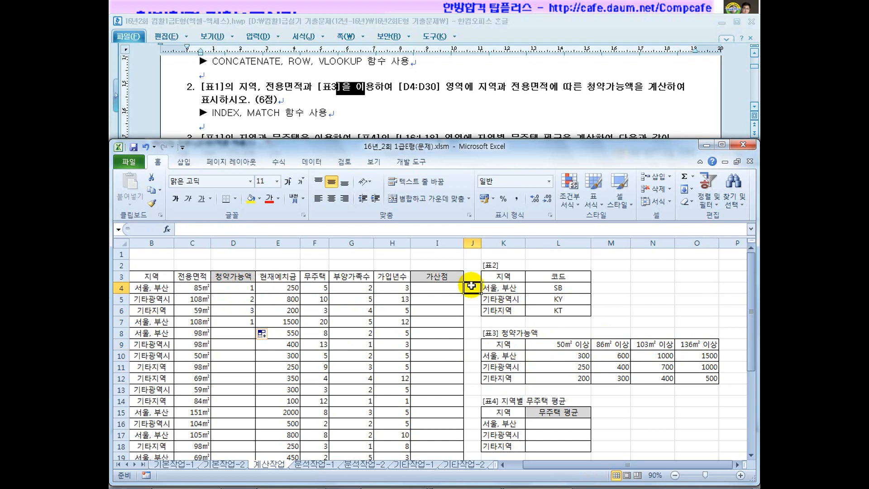
pyautogui.write('=match')
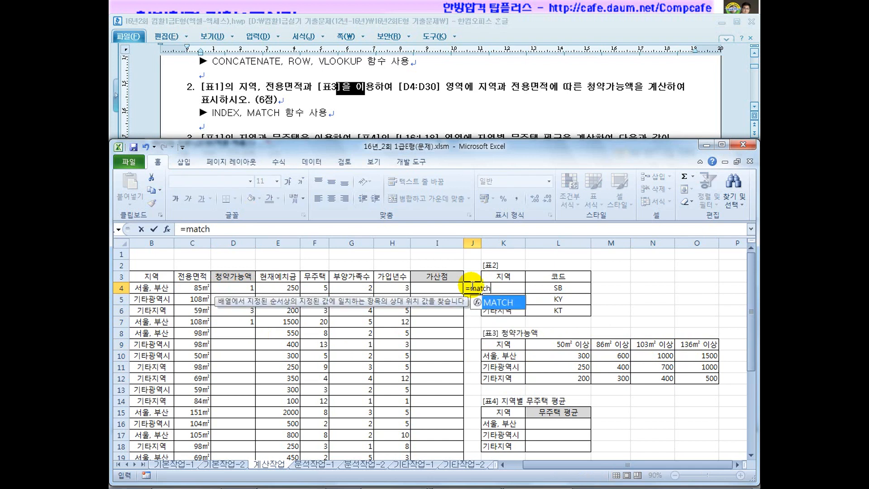
pyautogui.write('(')
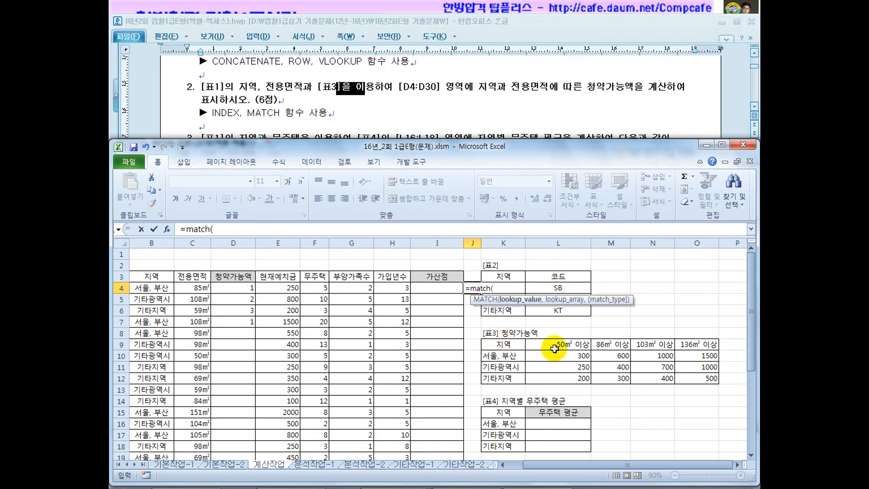
pyautogui.click(193, 289)
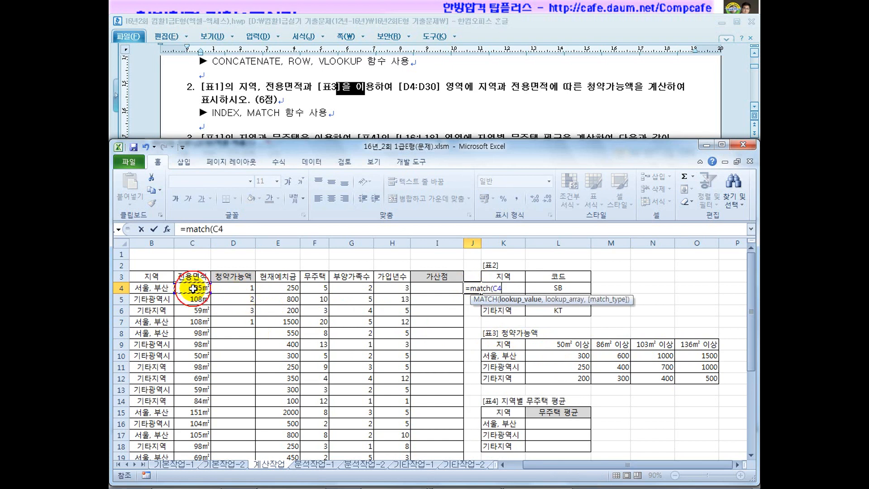
pyautogui.moveTo(563, 344); pyautogui.dragTo(702, 344)
pyautogui.press('F4')
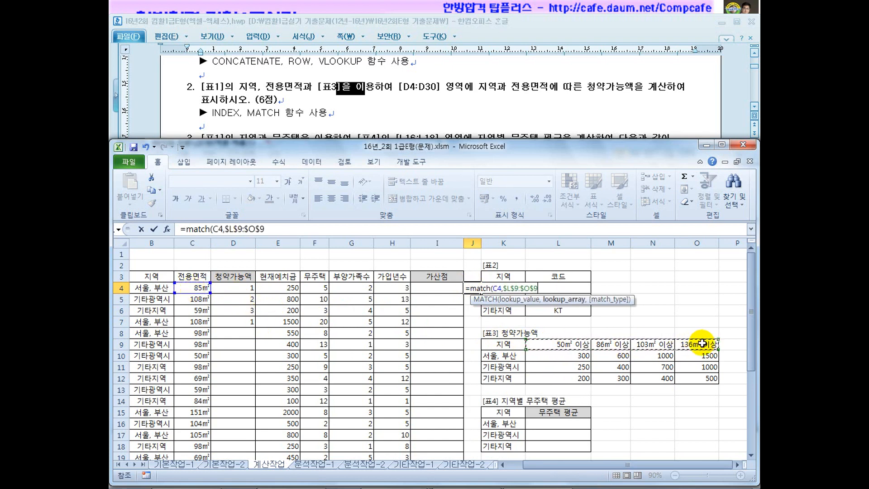
pyautogui.write(',')
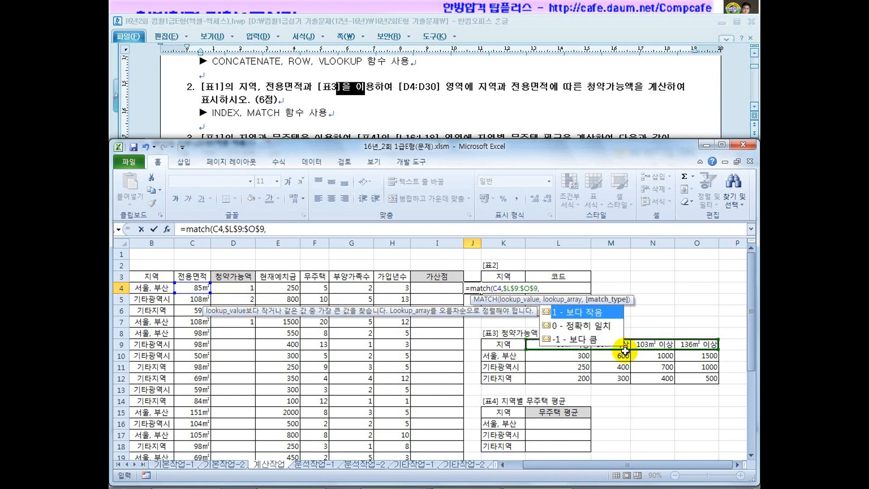
pyautogui.doubleClick(570, 325)
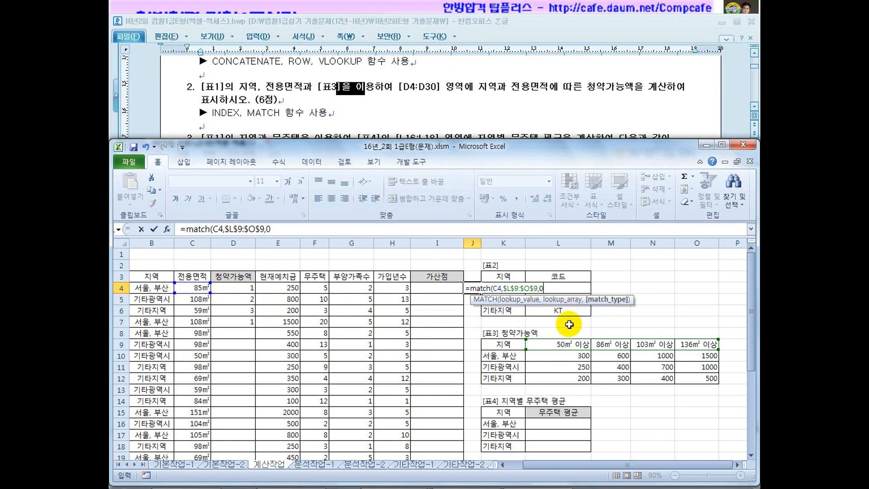
pyautogui.moveTo(575, 355); pyautogui.dragTo(571, 343)
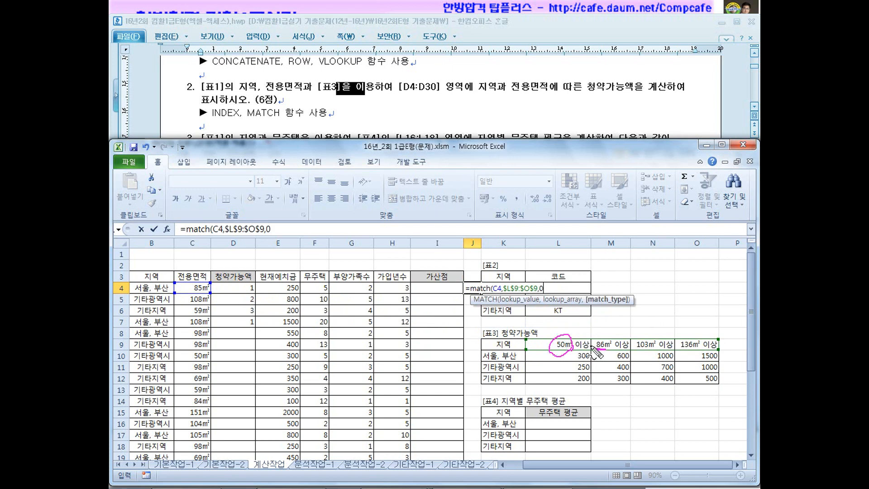
pyautogui.moveTo(590, 325)
pyautogui.mouseDown()
pyautogui.moveTo(604, 356)
pyautogui.moveTo(624, 347)
pyautogui.moveTo(627, 327)
pyautogui.moveTo(709, 334)
pyautogui.mouseUp()
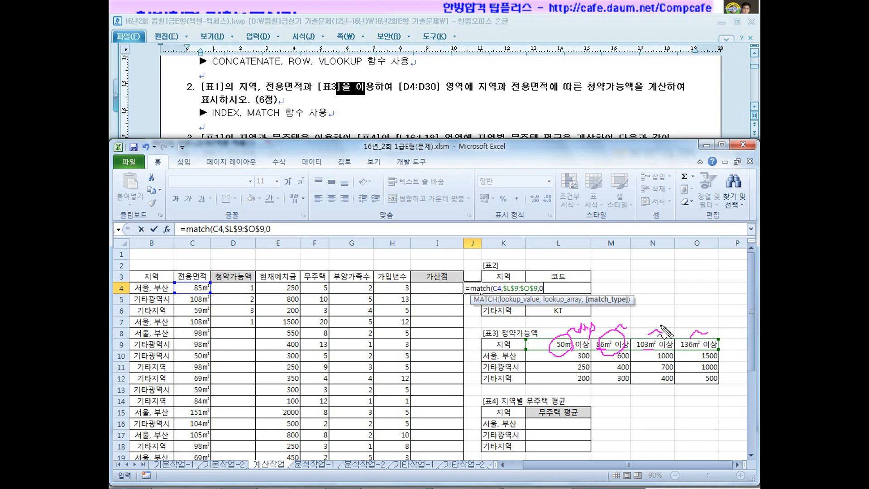
pyautogui.moveTo(674, 308); pyautogui.dragTo(678, 317)
pyautogui.moveTo(667, 259); pyautogui.dragTo(679, 257)
pyautogui.moveTo(681, 254)
pyautogui.mouseDown()
pyautogui.moveTo(681, 273)
pyautogui.moveTo(656, 280)
pyautogui.moveTo(704, 278)
pyautogui.mouseUp()
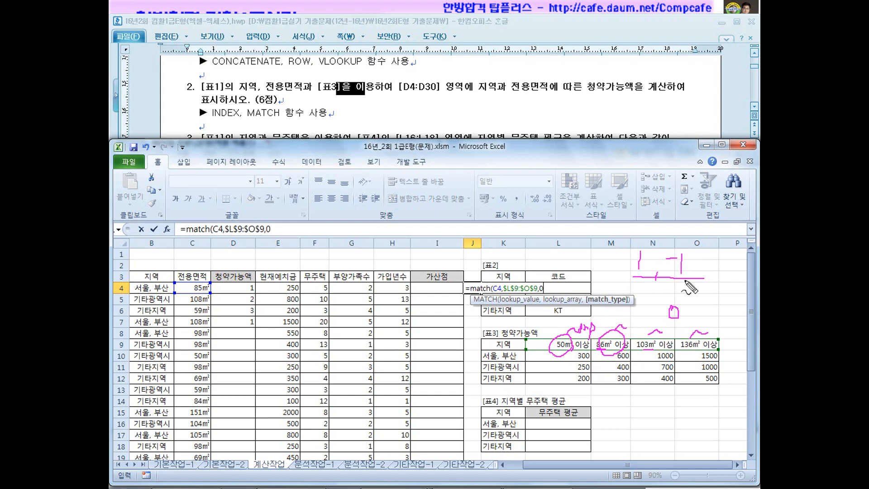
pyautogui.moveTo(493, 193)
pyautogui.mouseDown()
pyautogui.moveTo(506, 187)
pyautogui.moveTo(553, 213)
pyautogui.mouseUp()
pyautogui.moveTo(549, 200)
pyautogui.mouseDown()
pyautogui.moveTo(566, 198)
pyautogui.moveTo(562, 212)
pyautogui.mouseUp()
pyautogui.moveTo(520, 175)
pyautogui.mouseDown()
pyautogui.moveTo(525, 162)
pyautogui.moveTo(531, 173)
pyautogui.moveTo(573, 183)
pyautogui.mouseUp()
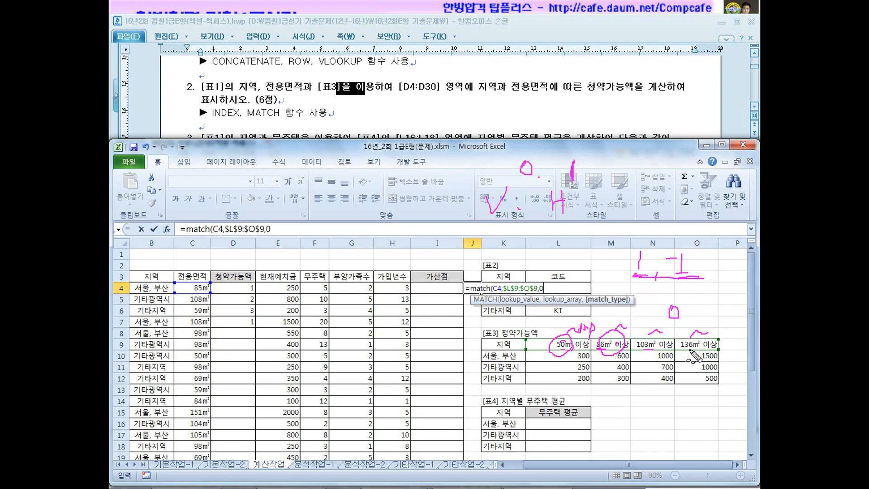
pyautogui.moveTo(560, 353)
pyautogui.mouseDown()
pyautogui.moveTo(722, 350)
pyautogui.moveTo(702, 359)
pyautogui.mouseUp()
pyautogui.moveTo(635, 293)
pyautogui.mouseDown()
pyautogui.moveTo(647, 307)
pyautogui.moveTo(659, 301)
pyautogui.moveTo(622, 277)
pyautogui.moveTo(654, 265)
pyautogui.moveTo(642, 286)
pyautogui.mouseUp()
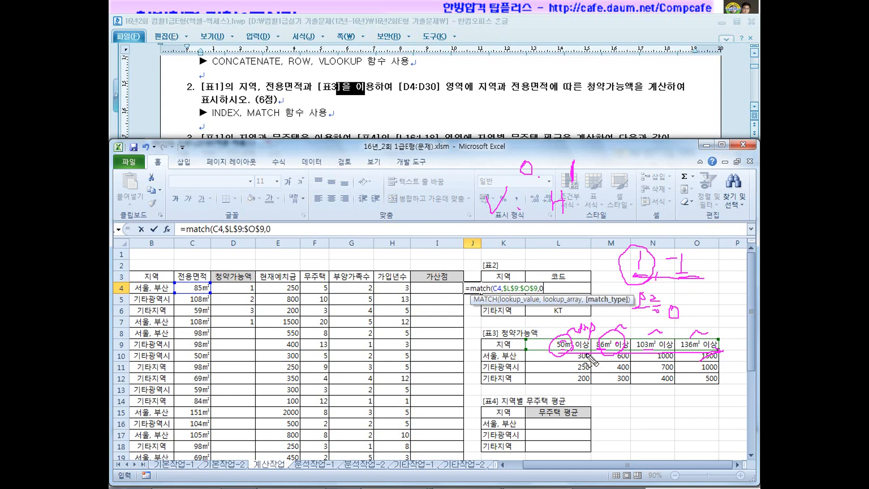
pyautogui.moveTo(556, 349)
pyautogui.mouseDown()
pyautogui.moveTo(541, 347)
pyautogui.moveTo(564, 347)
pyautogui.mouseUp()
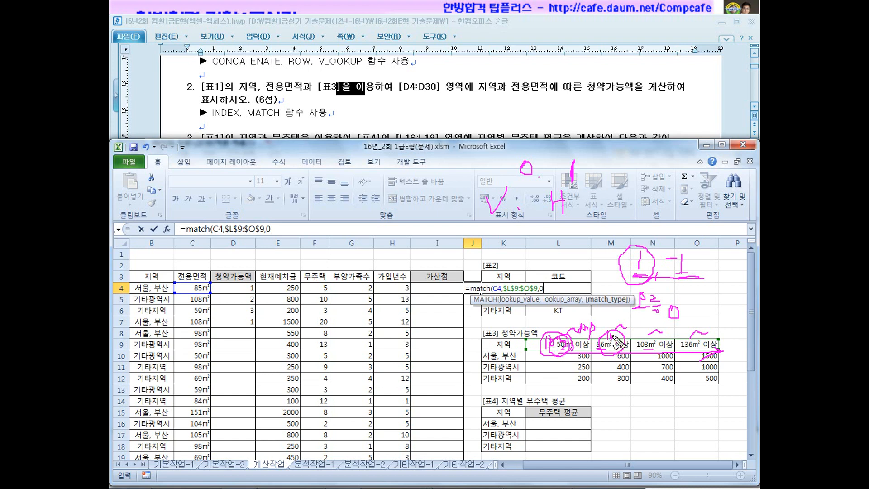
pyautogui.moveTo(609, 384); pyautogui.dragTo(706, 392)
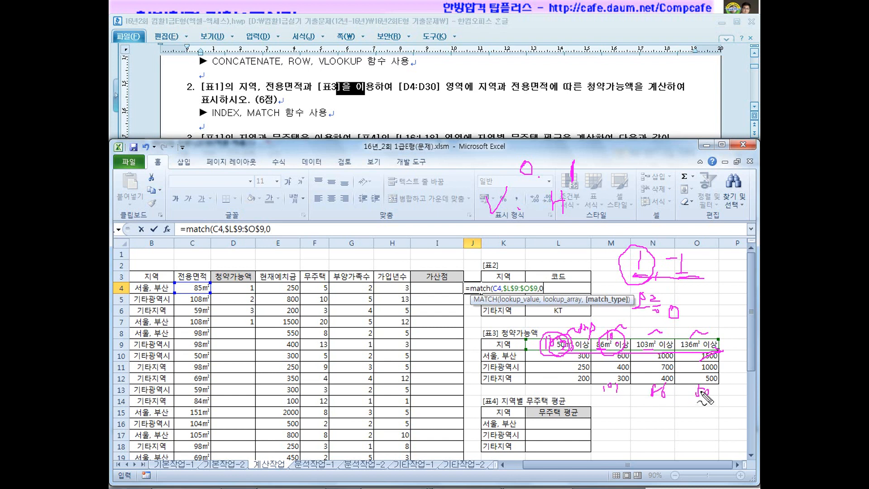
pyautogui.moveTo(590, 405)
pyautogui.mouseDown()
pyautogui.moveTo(682, 399)
pyautogui.moveTo(655, 411)
pyautogui.mouseUp()
pyautogui.moveTo(688, 280)
pyautogui.mouseDown()
pyautogui.moveTo(667, 270)
pyautogui.moveTo(684, 274)
pyautogui.mouseUp()
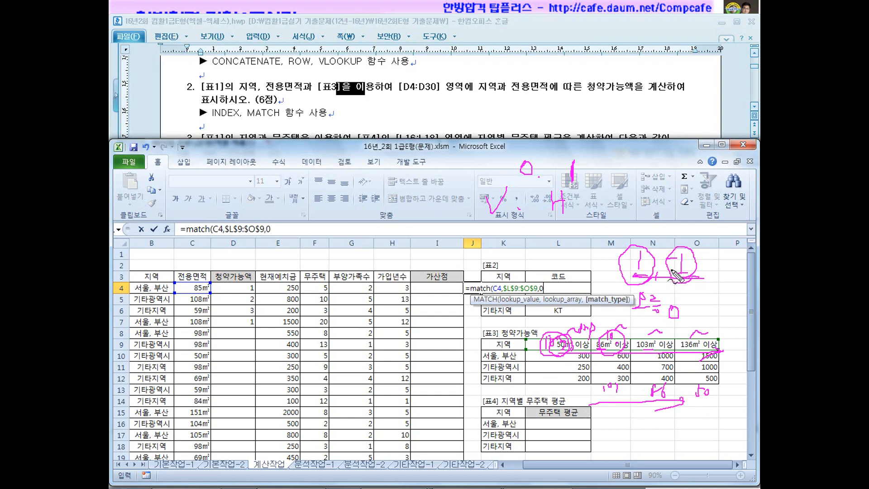
pyautogui.press('Escape')
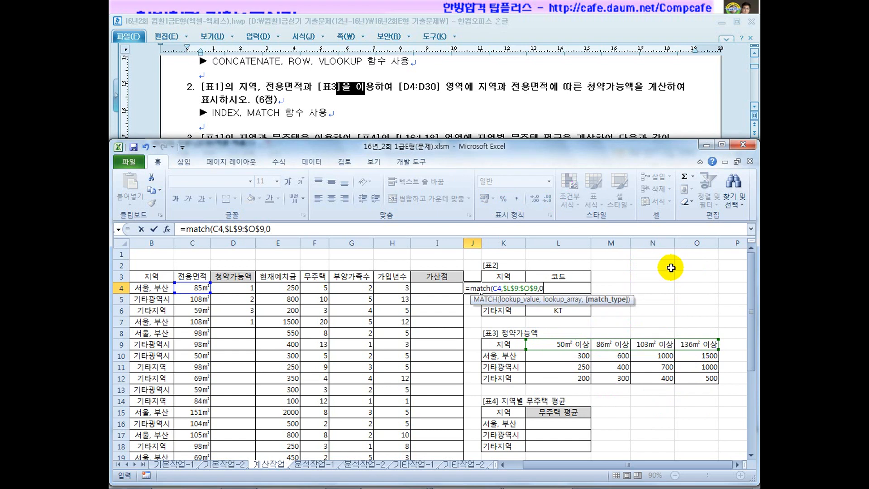
# Replace the match type in J4 with 1 and complete the formula as =MATCH(C4,$L$9:$O$9,1)
pyautogui.press('BackSpace')
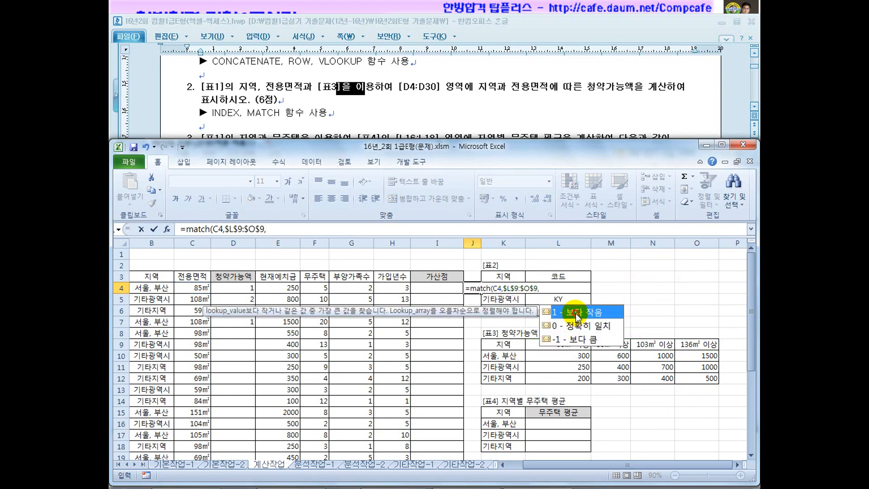
pyautogui.doubleClick(576, 313)
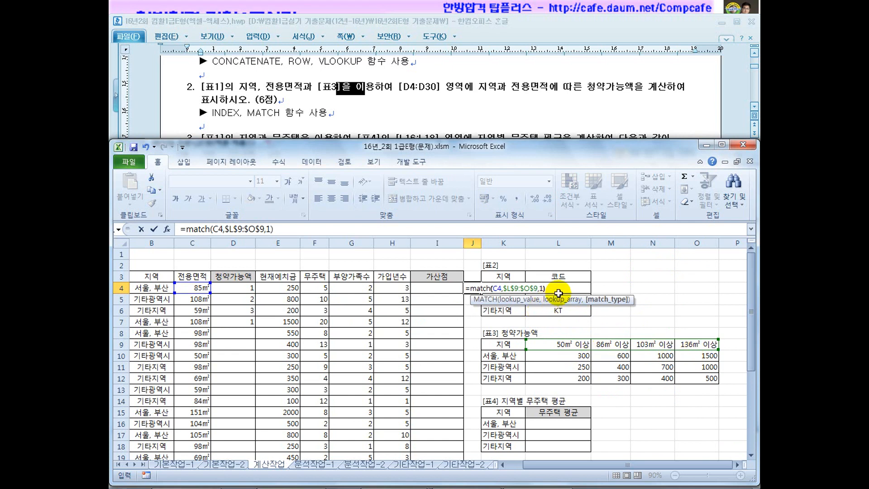
pyautogui.write(')')
pyautogui.press('Return')
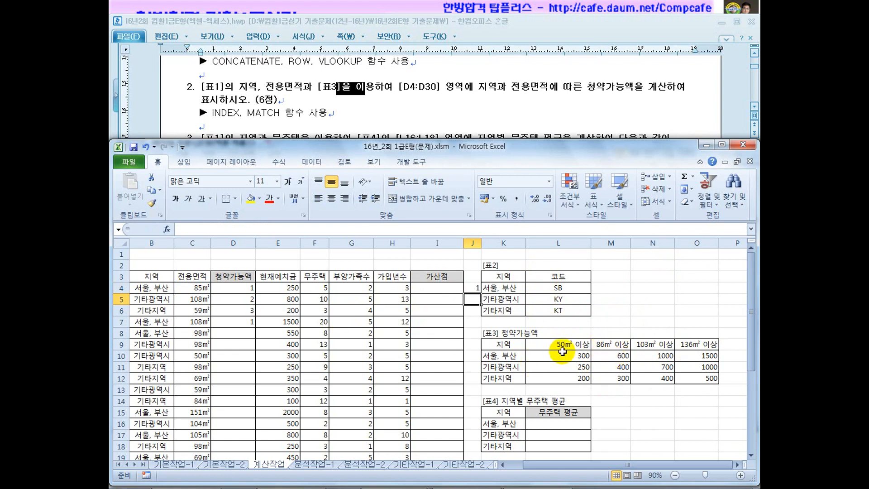
pyautogui.click(471, 288)
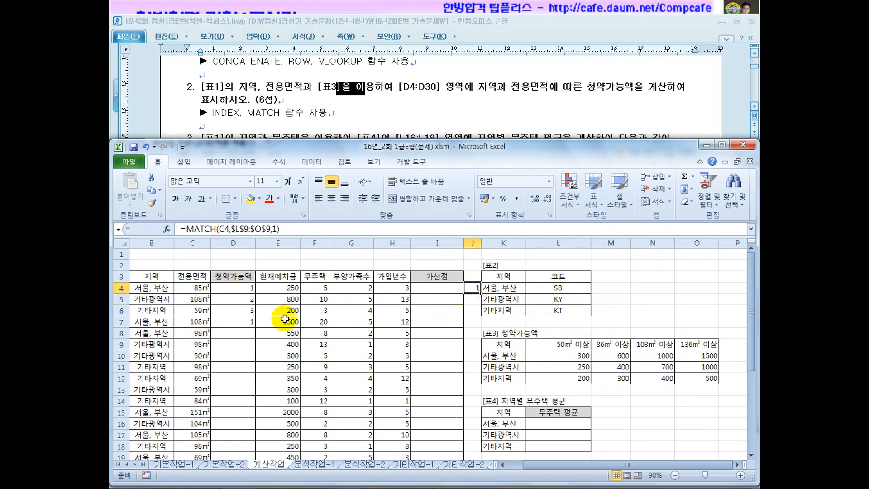
# Fill J4's MATCH formula down to J6 and check the positions against the 전용면적 headings in [표3]
pyautogui.click(651, 348)
pyautogui.moveTo(650, 348); pyautogui.dragTo(652, 377)
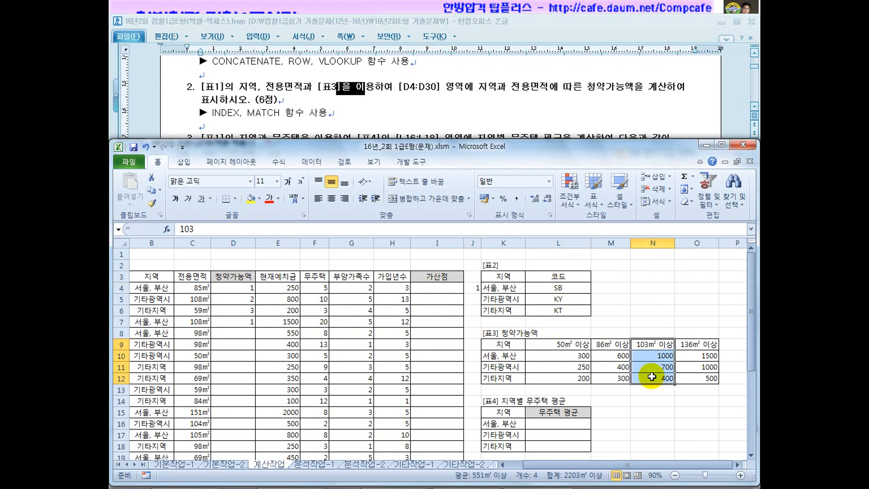
pyautogui.click(472, 288)
pyautogui.moveTo(481, 293); pyautogui.dragTo(480, 300)
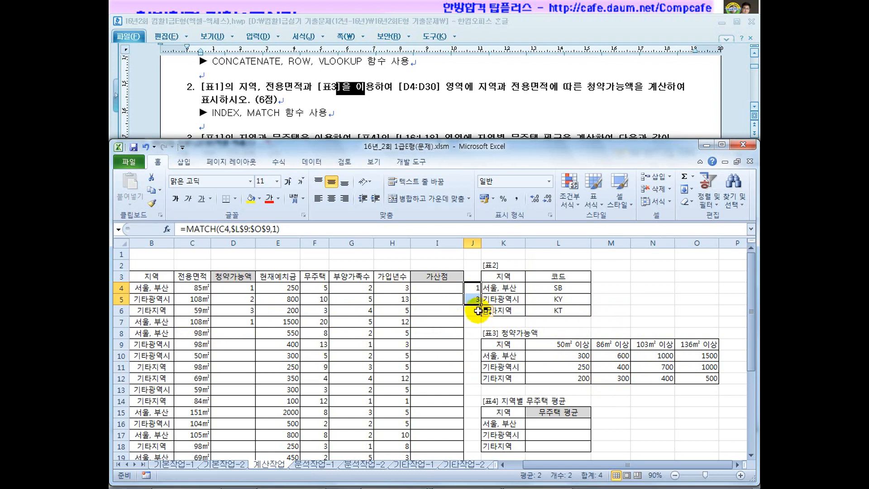
pyautogui.moveTo(481, 307); pyautogui.dragTo(480, 312)
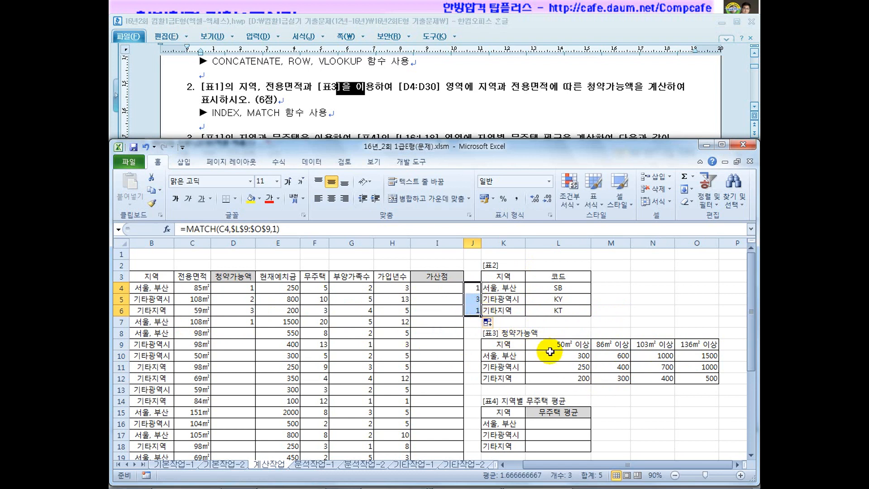
pyautogui.click(551, 347)
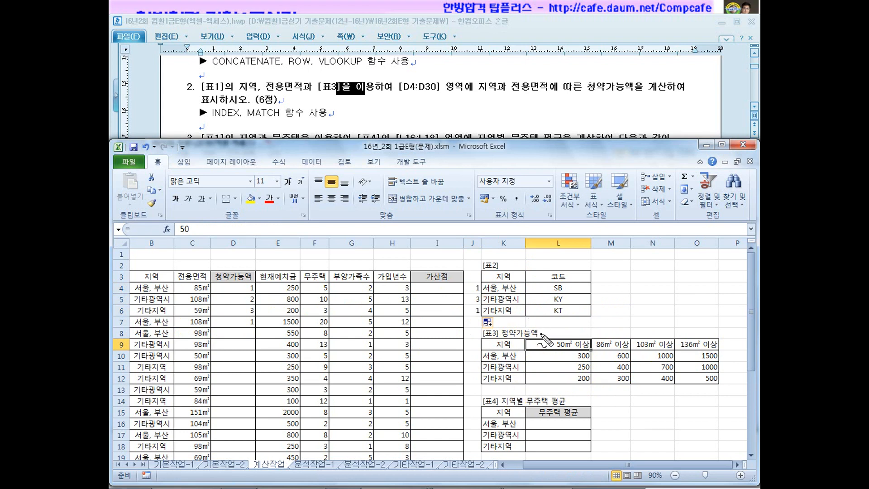
pyautogui.moveTo(549, 324)
pyautogui.mouseDown()
pyautogui.moveTo(582, 324)
pyautogui.moveTo(574, 339)
pyautogui.moveTo(598, 348)
pyautogui.moveTo(561, 340)
pyautogui.moveTo(566, 351)
pyautogui.mouseUp()
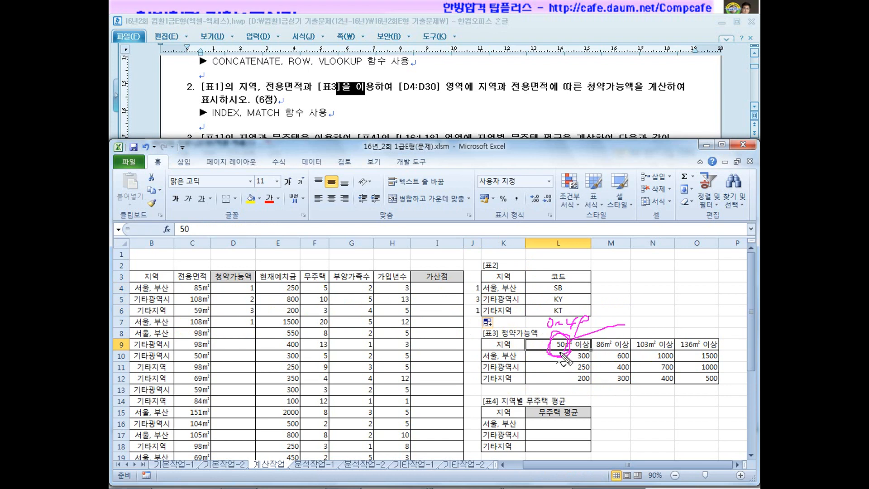
pyautogui.moveTo(571, 351); pyautogui.dragTo(627, 327)
pyautogui.moveTo(692, 352); pyautogui.dragTo(730, 343)
pyautogui.moveTo(590, 337)
pyautogui.mouseDown()
pyautogui.moveTo(548, 332)
pyautogui.moveTo(581, 343)
pyautogui.mouseUp()
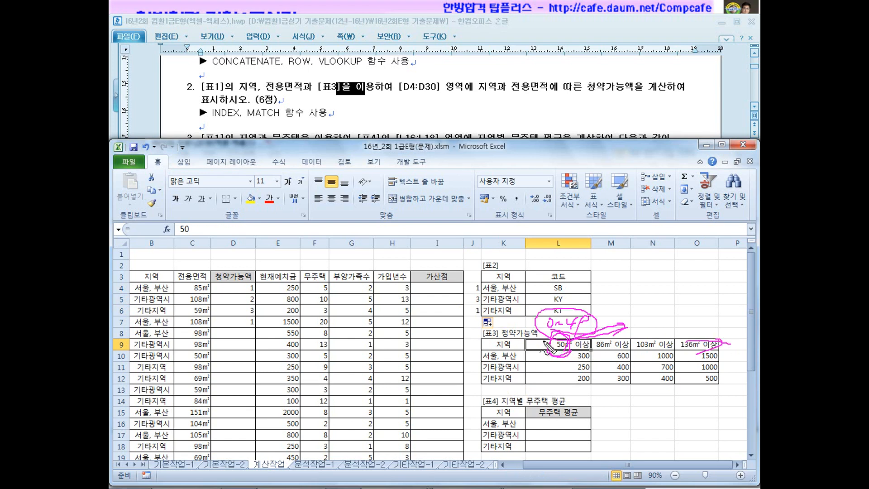
pyautogui.press('Escape')
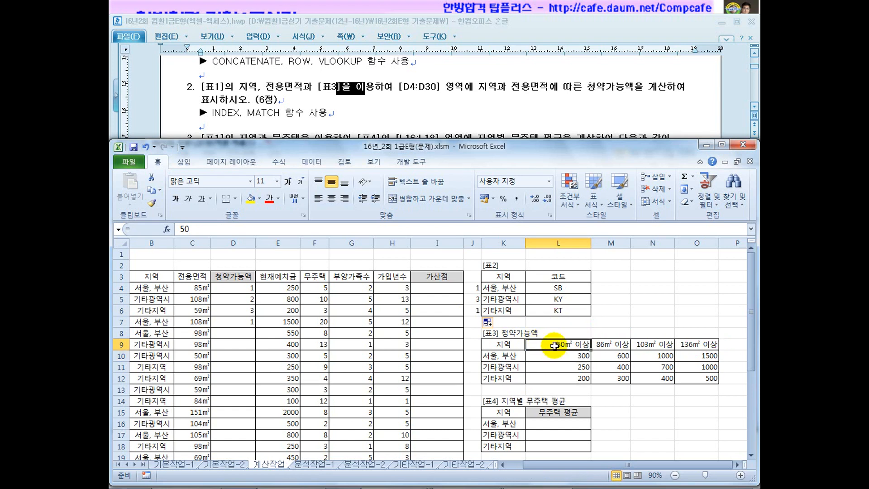
# Extend J4's 전용면적 MATCH formula down to J7
pyautogui.click(475, 288)
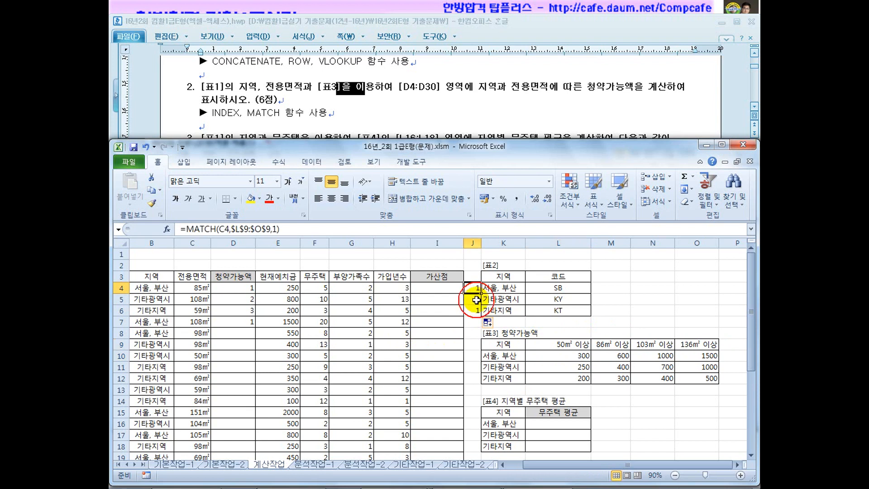
pyautogui.click(477, 297)
pyautogui.click(476, 289)
pyautogui.moveTo(481, 294); pyautogui.dragTo(477, 326)
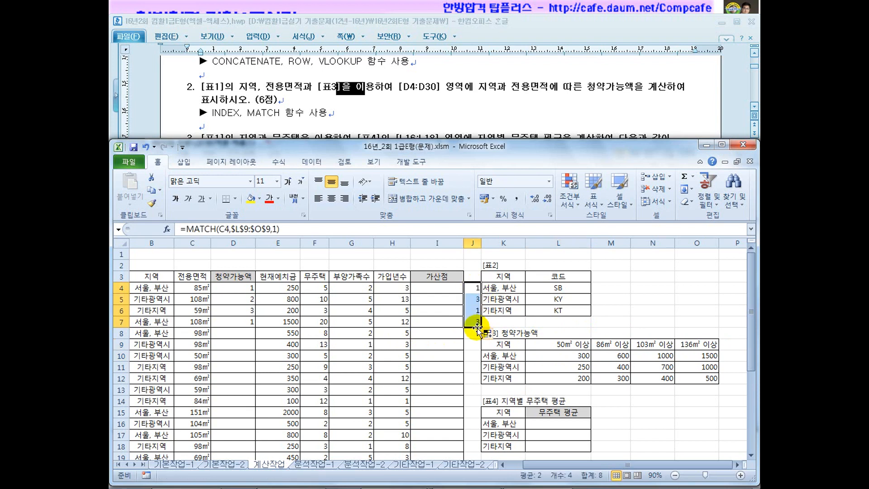
# Copy the MATCH(C4,$L$9:$O$9,1) expression from J4's formula without its equals sign, leaving J4 unchanged
pyautogui.click(473, 288)
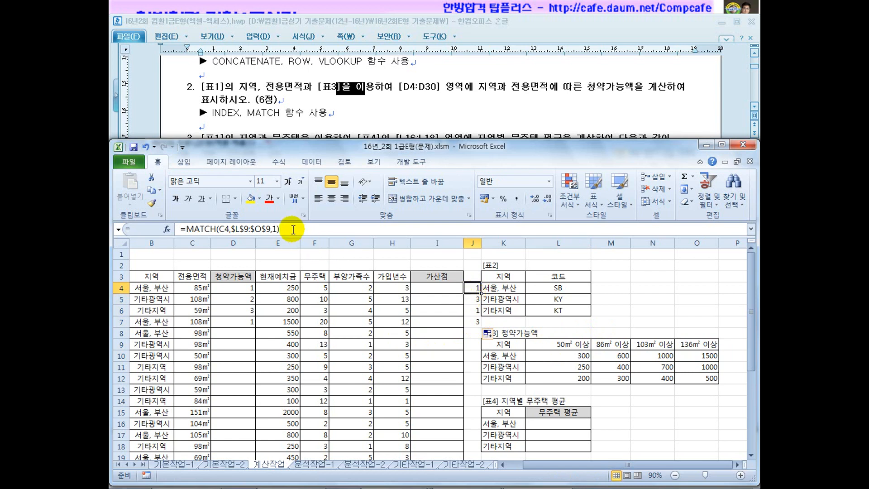
pyautogui.moveTo(295, 230); pyautogui.dragTo(187, 229)
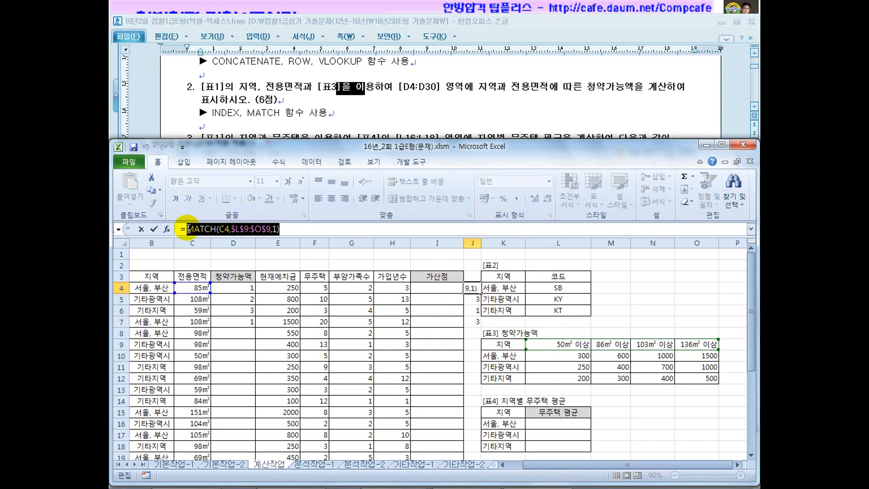
pyautogui.hotkey('ctrl', 'c')
pyautogui.press('Escape')
# Append a comma and the copied MATCH(C4,$L$9:$O$9,1) expression to the end of D4's 지역 MATCH formula
pyautogui.click(233, 288)
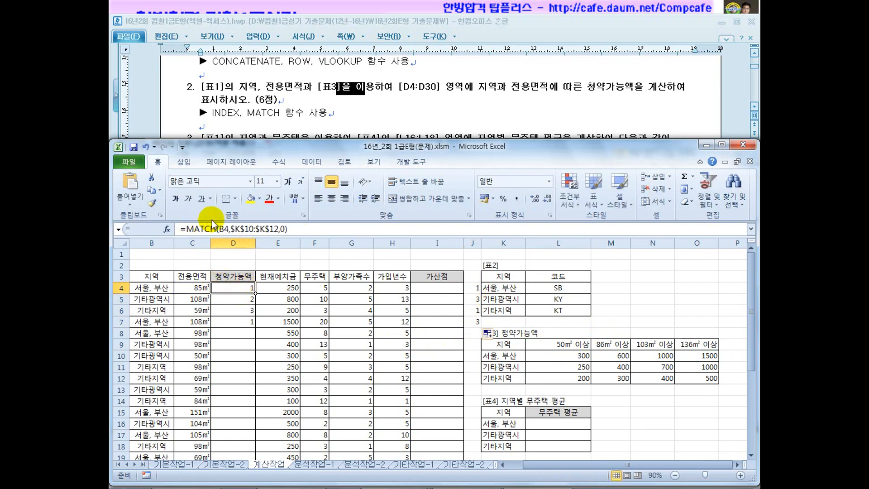
pyautogui.click(501, 356)
pyautogui.click(501, 369)
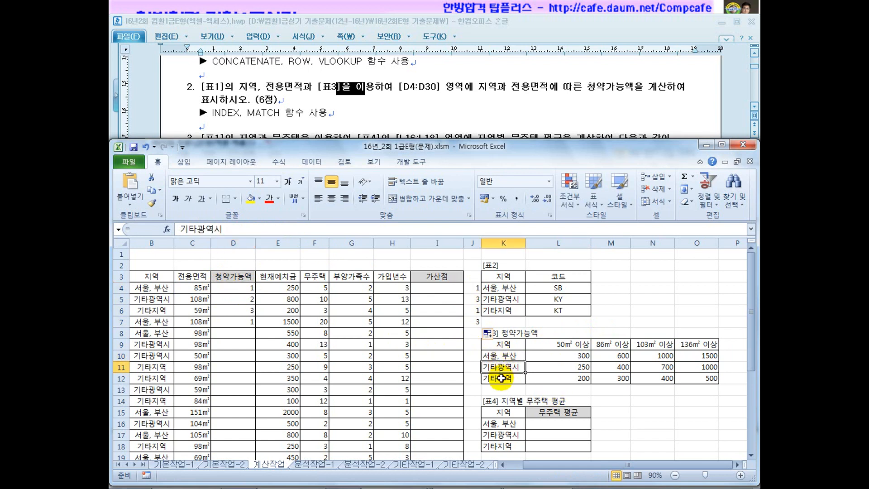
pyautogui.click(561, 345)
pyautogui.click(609, 345)
pyautogui.click(652, 344)
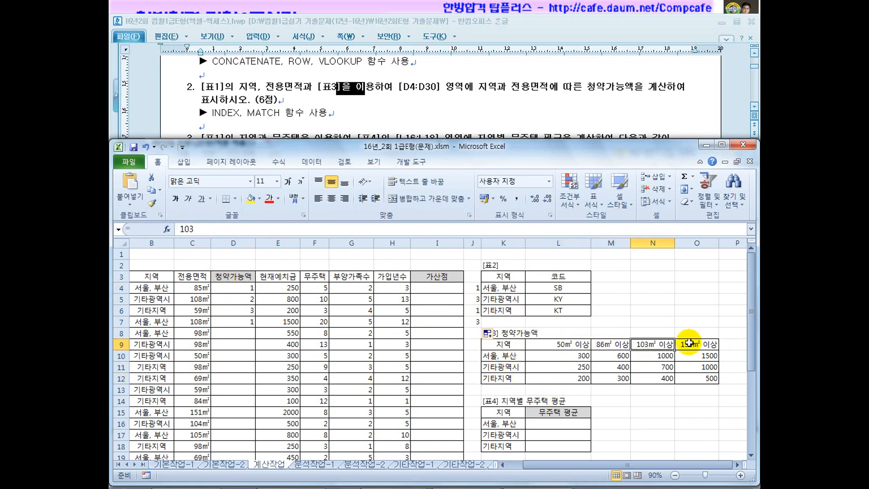
pyautogui.click(248, 287)
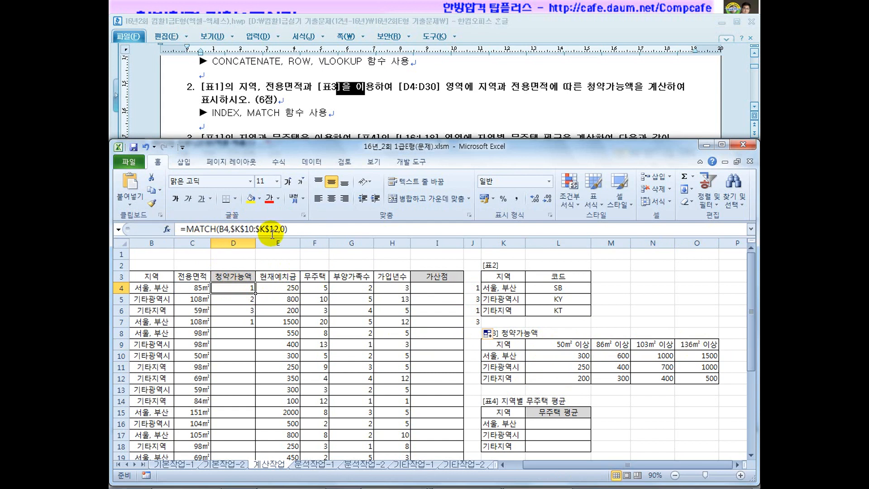
pyautogui.click(294, 228)
pyautogui.write(',MATCH(C4,$L$9:$O$9,1)')
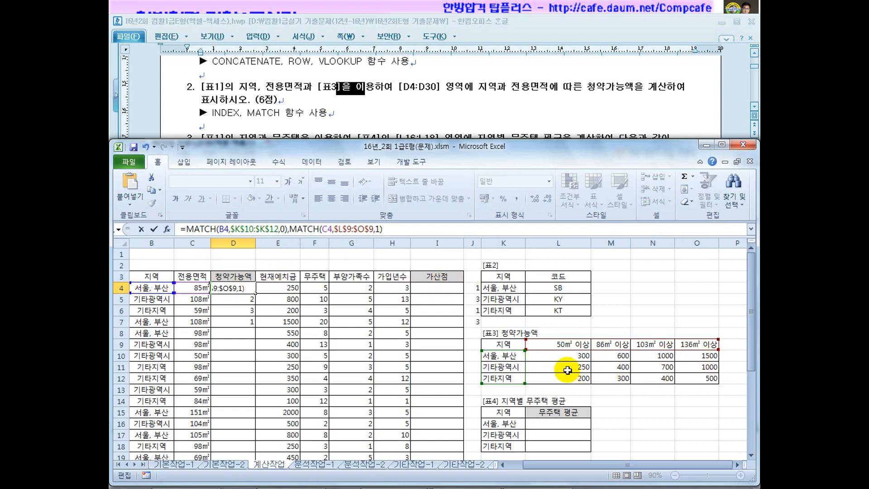
# Wrap D4's two MATCH expressions in INDEX with $L$10:$O$12 as the array and enter the completed formula
pyautogui.click(188, 230)
pyautogui.write('index(')
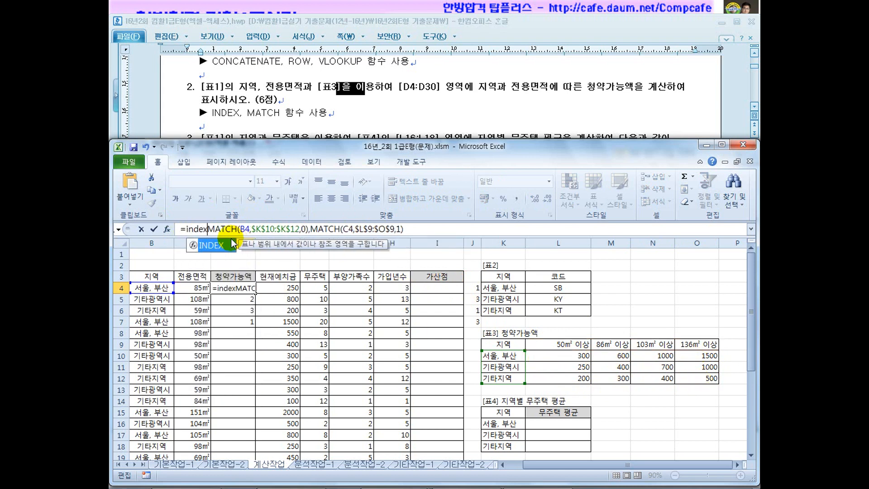
pyautogui.moveTo(546, 356); pyautogui.dragTo(694, 377)
pyautogui.press('F4')
pyautogui.write(',')
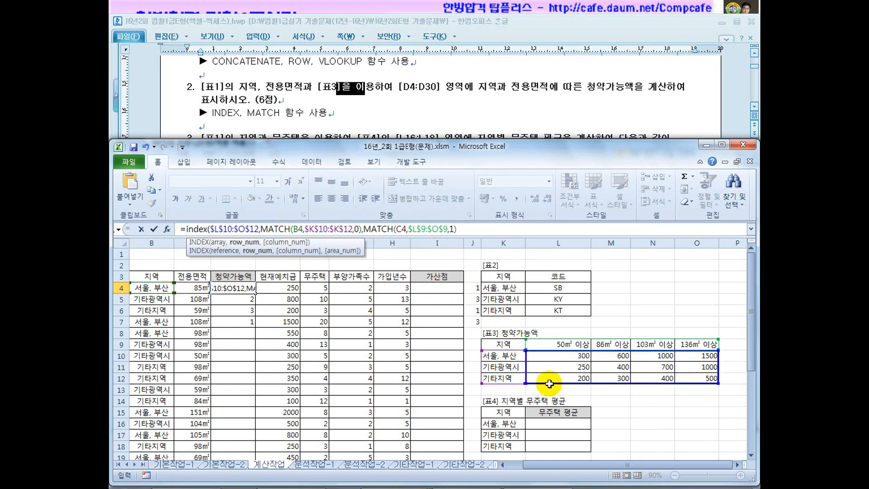
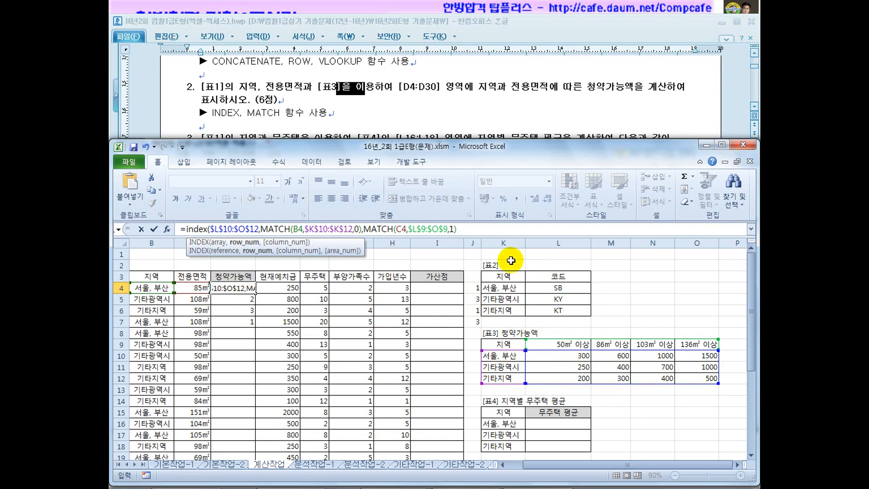
pyautogui.click(467, 230)
pyautogui.press('Return')
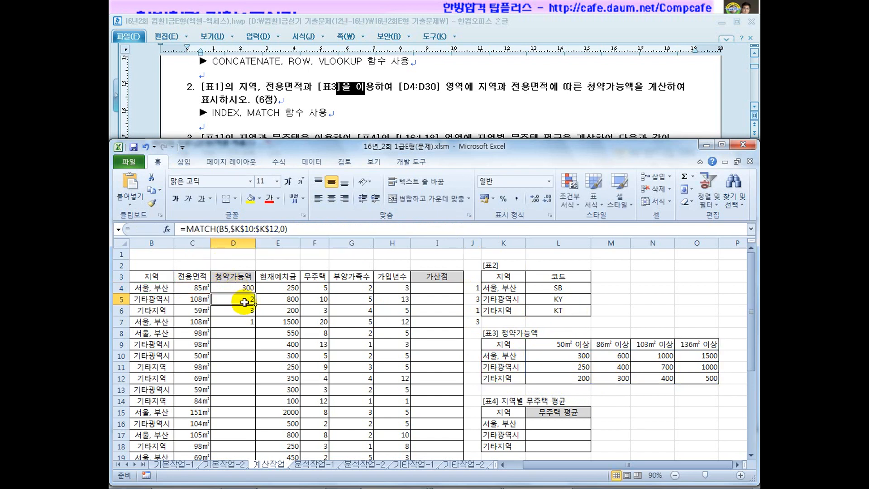
# Check the 기타광역시 value under 103㎡ 이상 in [표3] and copy D4's INDEX formula to D5 for comparison
pyautogui.moveTo(508, 356); pyautogui.dragTo(510, 357)
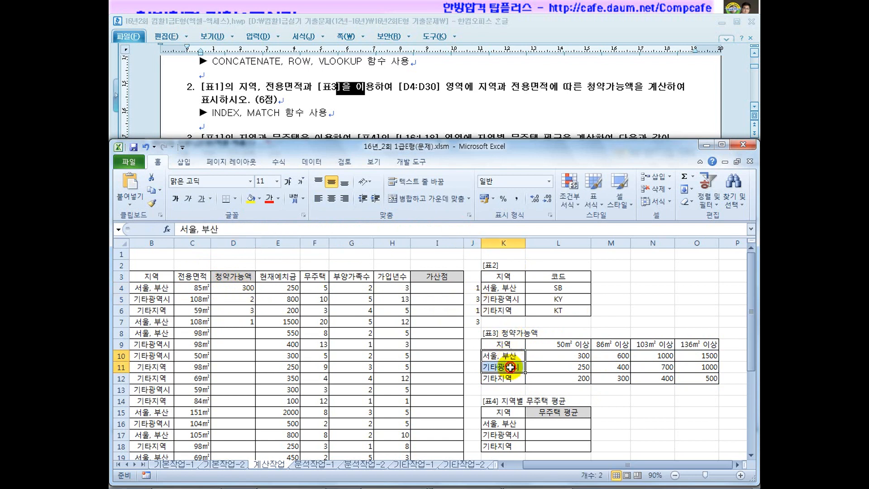
pyautogui.click(654, 370)
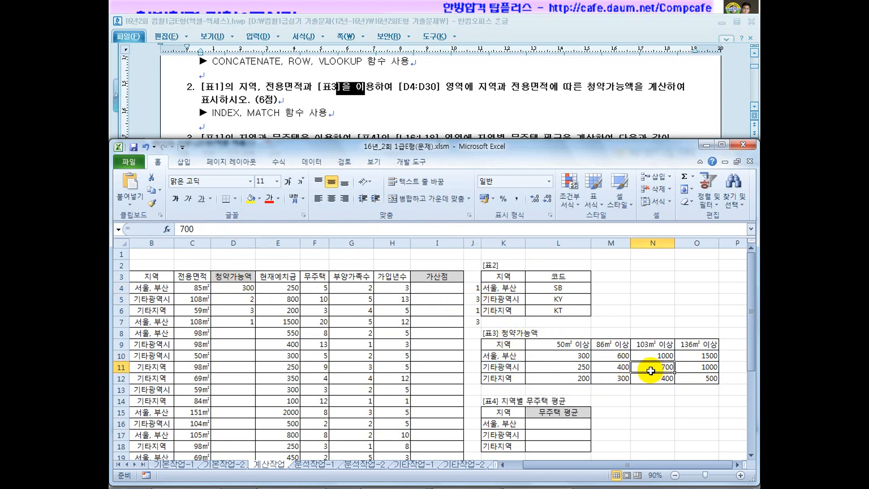
pyautogui.click(255, 291)
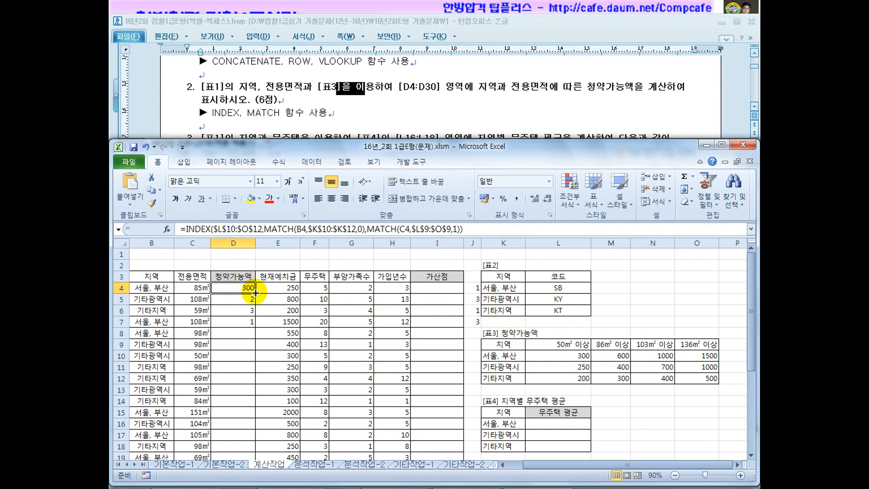
pyautogui.hotkey('ctrl', 'c')
pyautogui.click(248, 301)
pyautogui.press('Return')
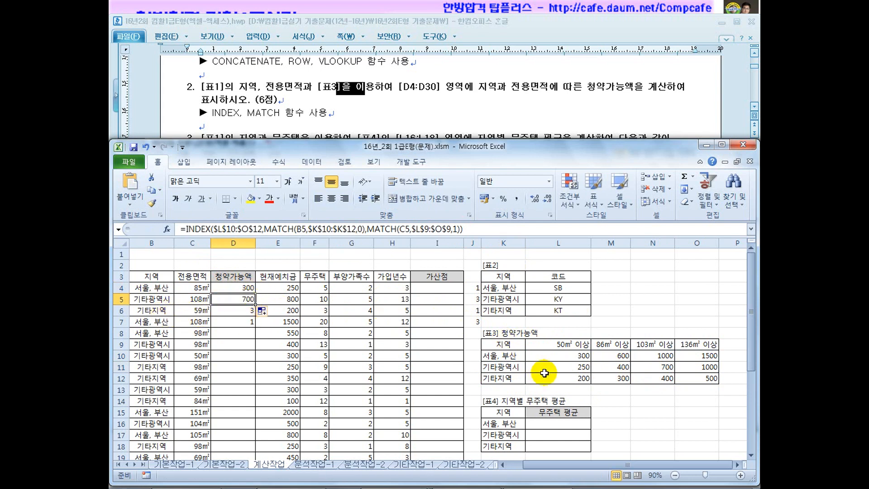
# Check the 기타지역 value under 50㎡ 이상 in [표3] and fill D5's INDEX formula down to D6 for comparison
pyautogui.moveTo(502, 378); pyautogui.dragTo(575, 382)
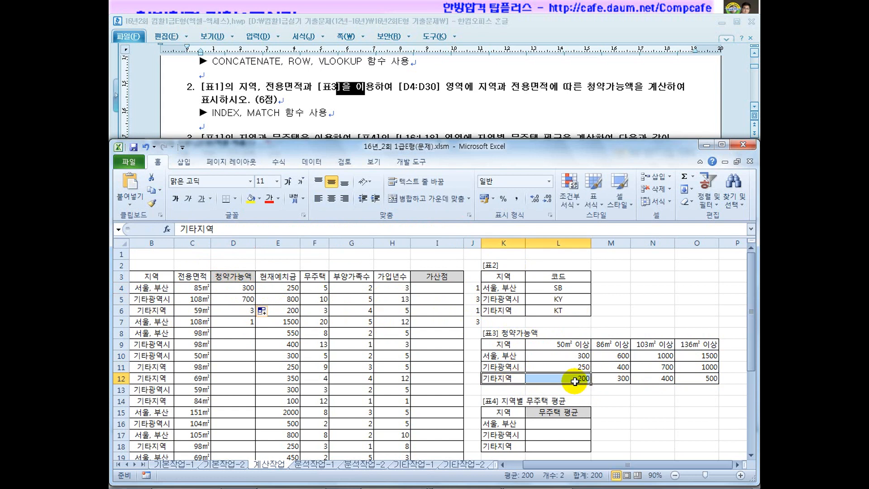
pyautogui.moveTo(578, 347); pyautogui.dragTo(579, 380)
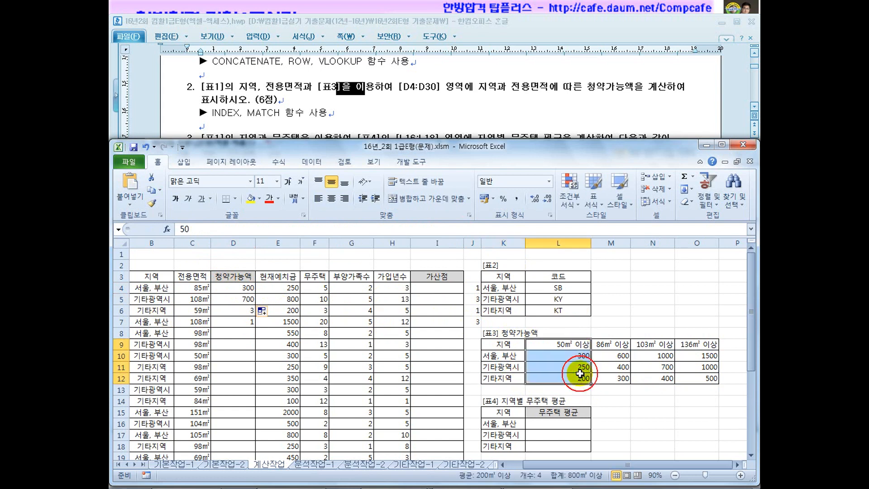
pyautogui.click(242, 313)
pyautogui.click(472, 312)
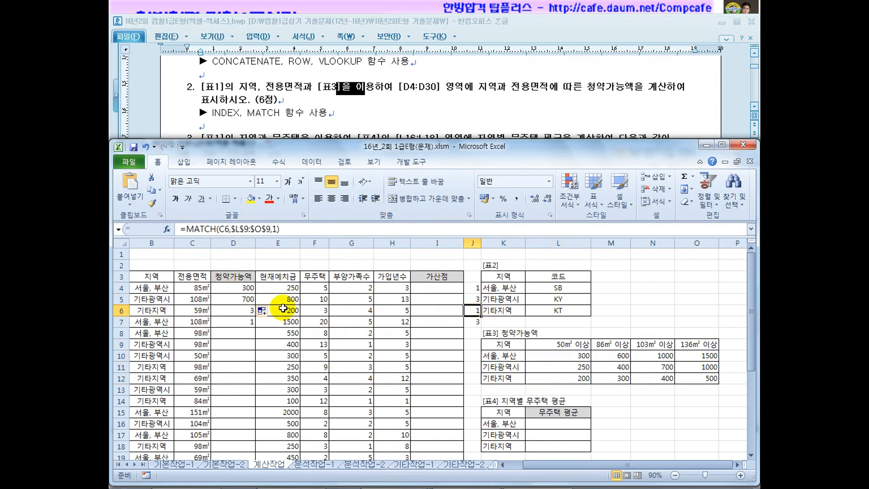
pyautogui.click(249, 300)
pyautogui.moveTo(257, 306); pyautogui.dragTo(256, 315)
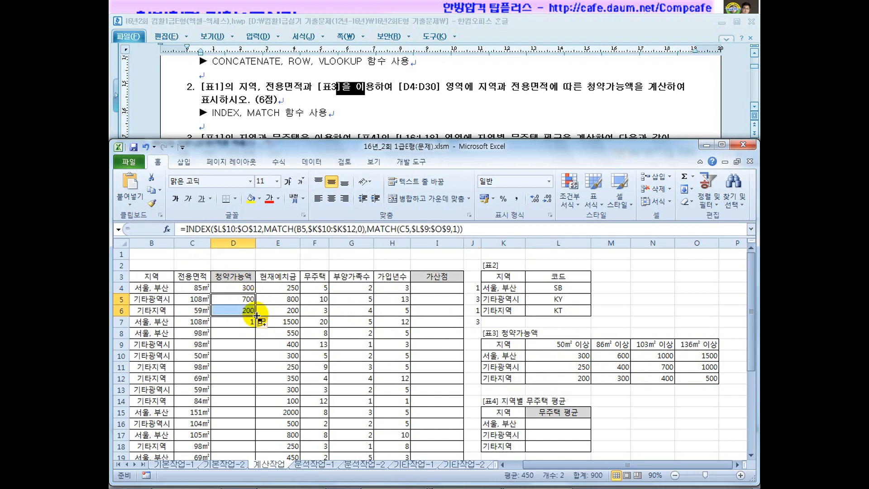
# Fill D4's INDEX formula down to D30 and clear the helper MATCH formulas in J4:J7
pyautogui.moveTo(250, 288); pyautogui.dragTo(252, 425)
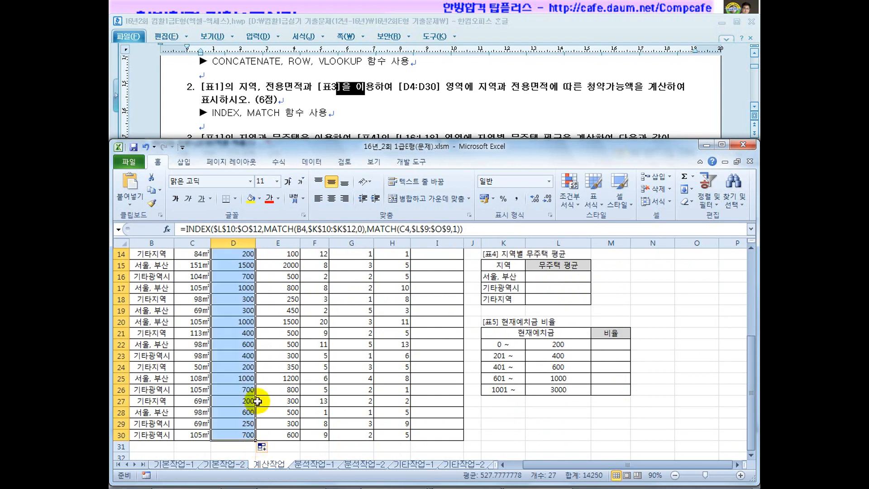
pyautogui.scroll(5, 244, 362)
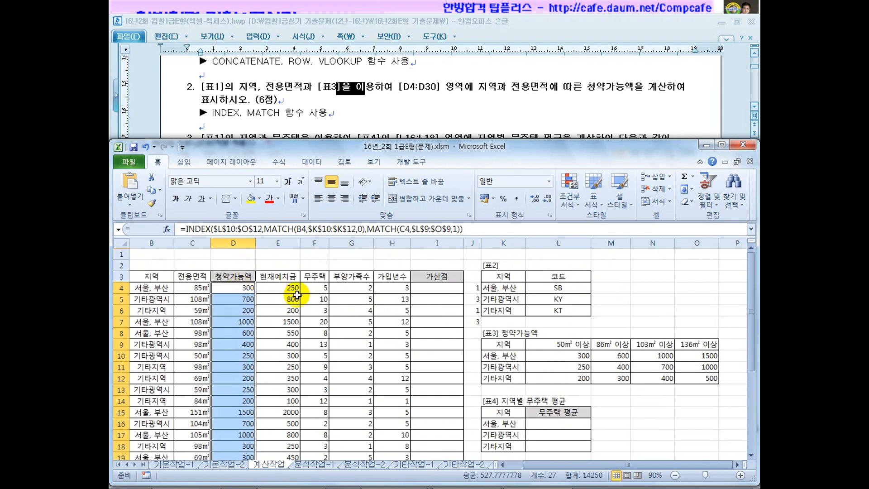
pyautogui.moveTo(475, 288); pyautogui.dragTo(475, 318)
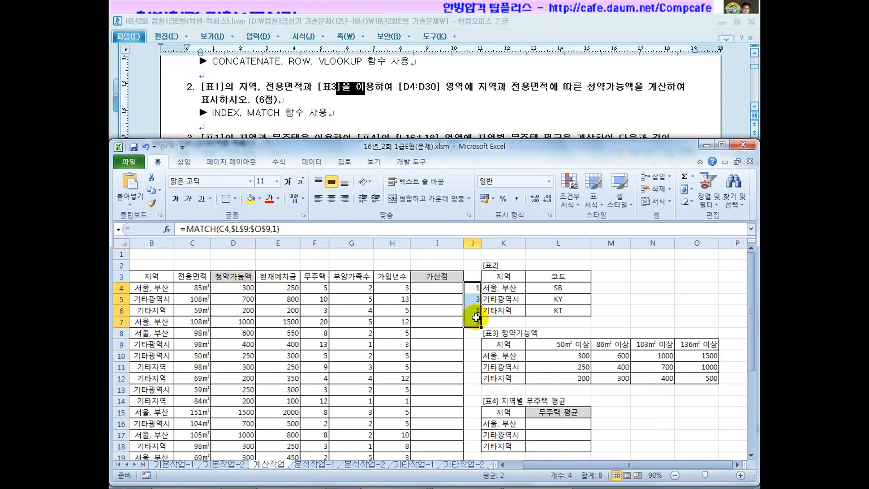
pyautogui.press('Delete')
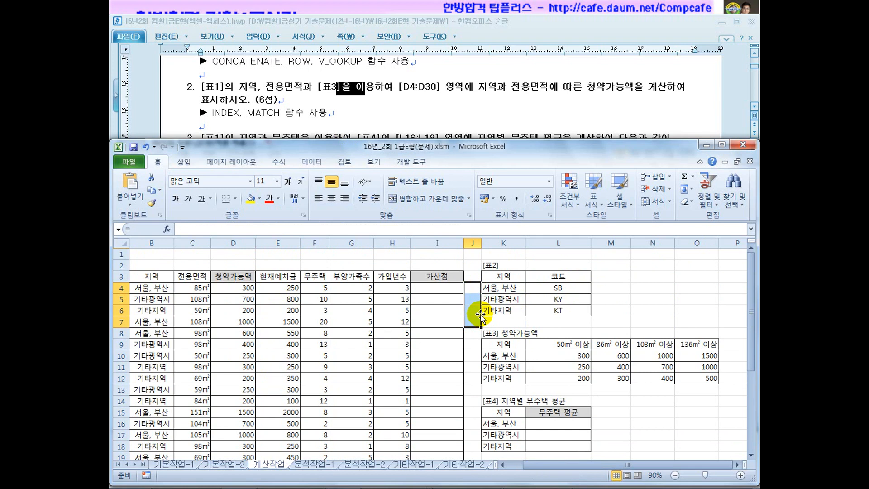
pyautogui.click(473, 308)
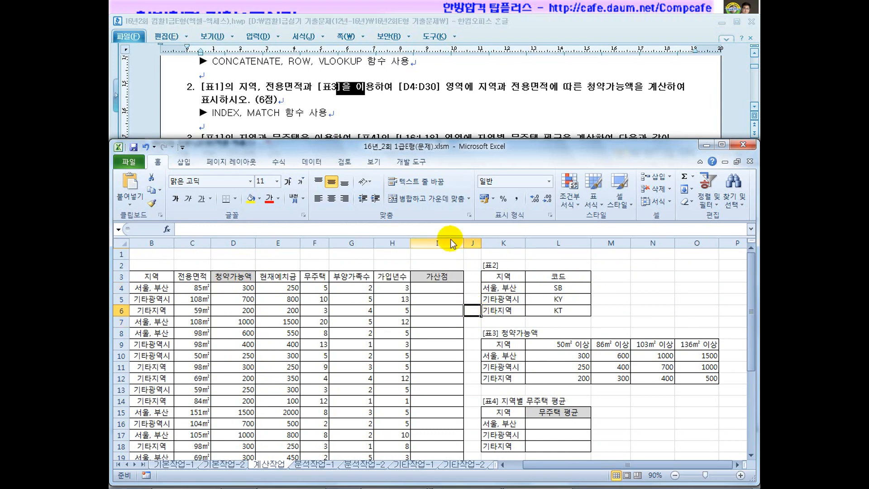
# Switch to the Hangul exam document and read task 3 about the 지역별 무주택 평균 in L16:L18
pyautogui.click(371, 120)
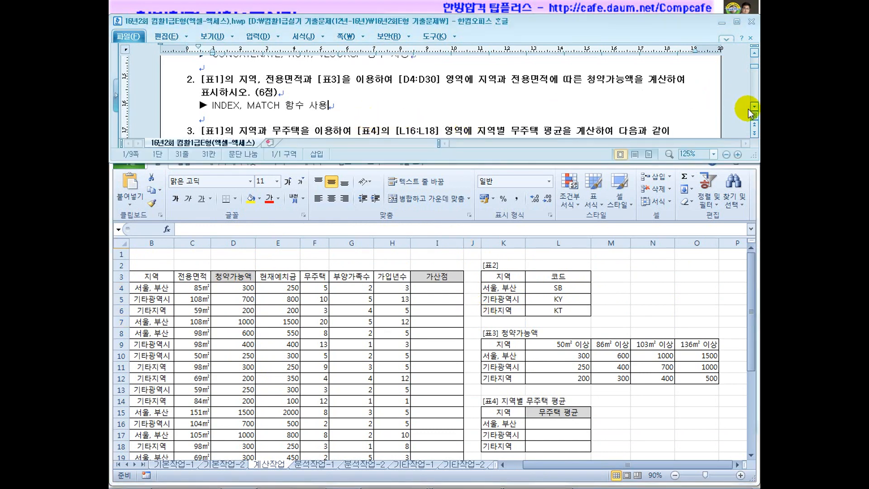
pyautogui.scroll(-3, 747, 114)
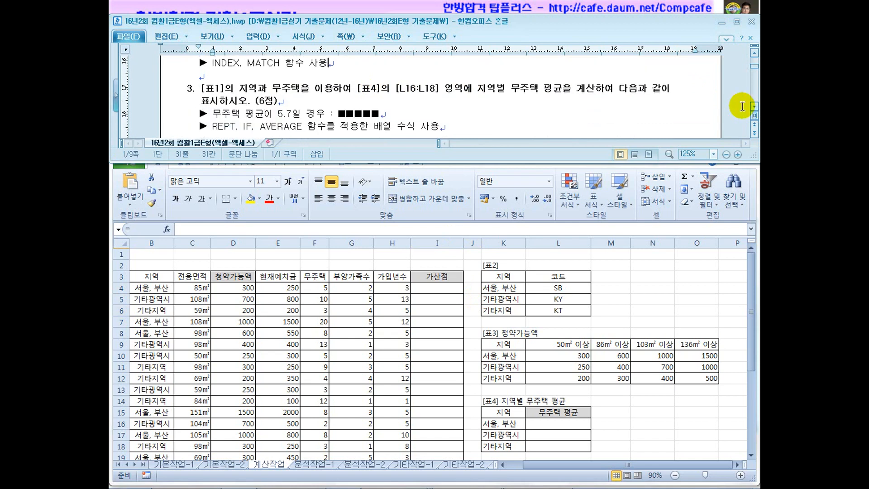
# Read task 3's display rule for the 지역별 무주택 평균, covering the ■ example for 5.7 and the REPT, IF, AVERAGE array formula requirement
pyautogui.moveTo(539, 88); pyautogui.dragTo(478, 93)
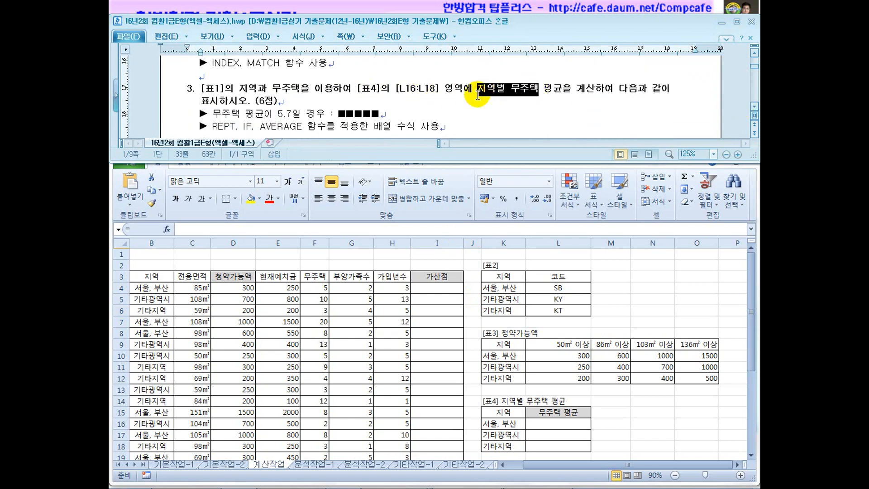
pyautogui.click(221, 109)
pyautogui.moveTo(380, 113); pyautogui.dragTo(339, 119)
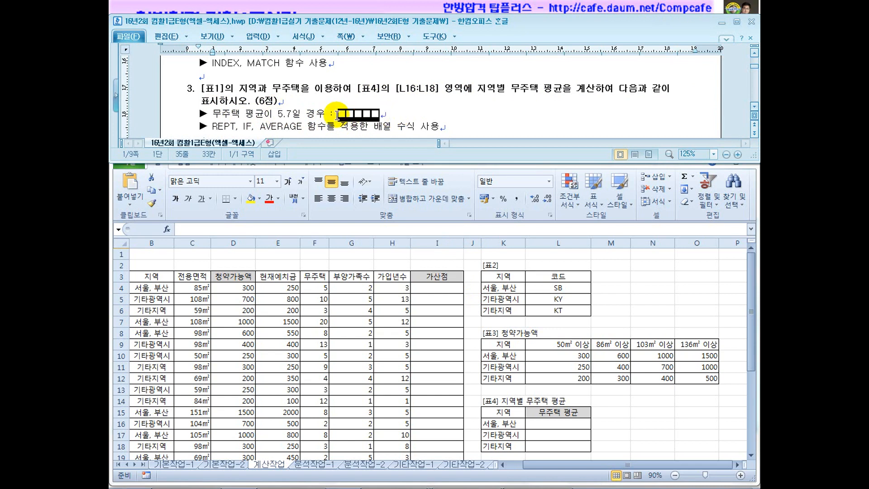
pyautogui.moveTo(302, 127); pyautogui.dragTo(220, 129)
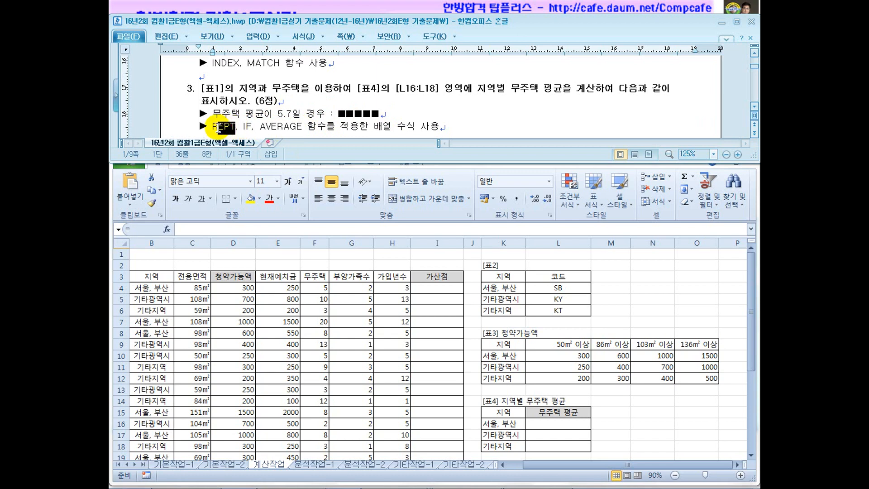
pyautogui.moveTo(361, 108); pyautogui.dragTo(395, 110)
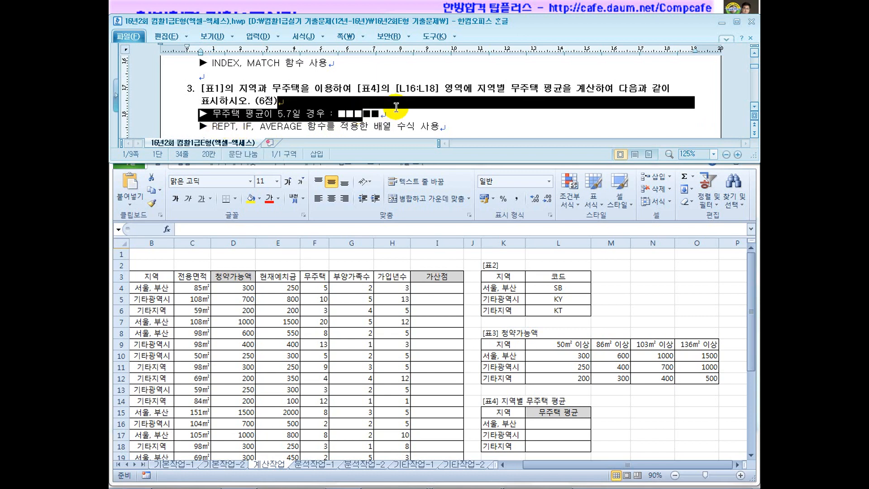
pyautogui.click(402, 117)
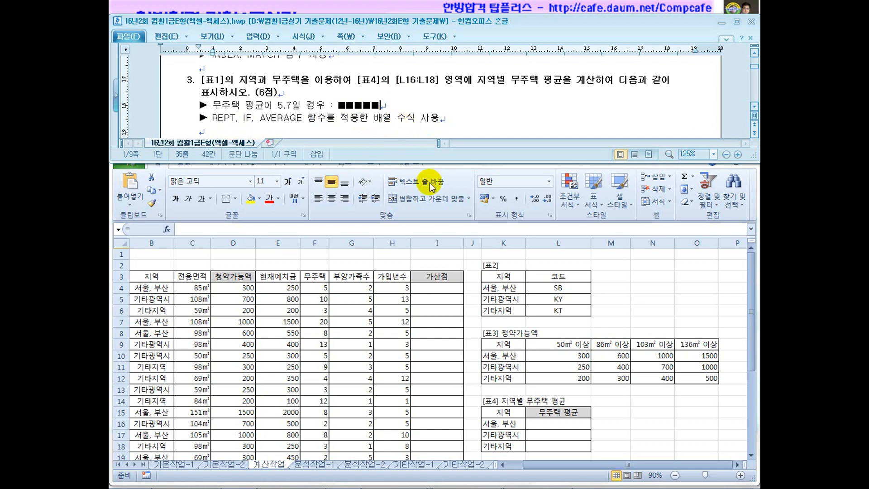
# Switch to the Excel workbook and examine the regions in [표4] against the 무주택 and 지역 columns of [표1]
pyautogui.click(560, 432)
pyautogui.click(560, 428)
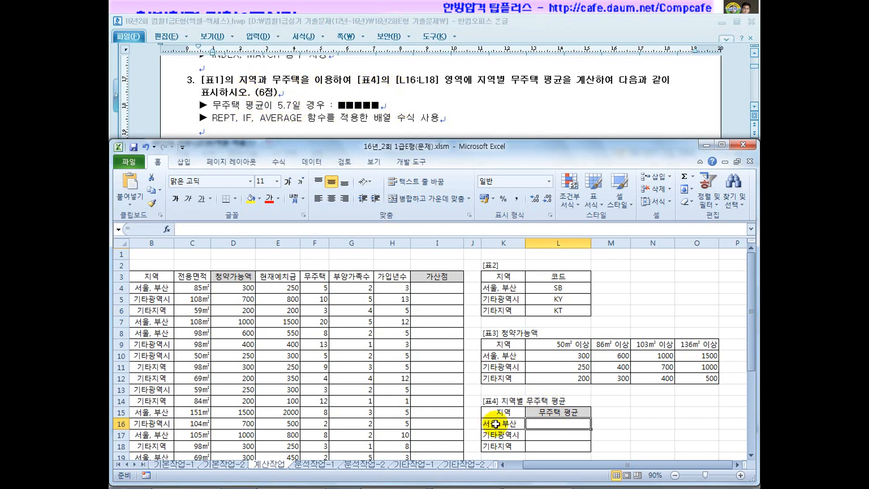
pyautogui.moveTo(492, 424); pyautogui.dragTo(501, 434)
pyautogui.keyDown('ctrl'); pyautogui.click(555, 413); pyautogui.keyUp('ctrl')
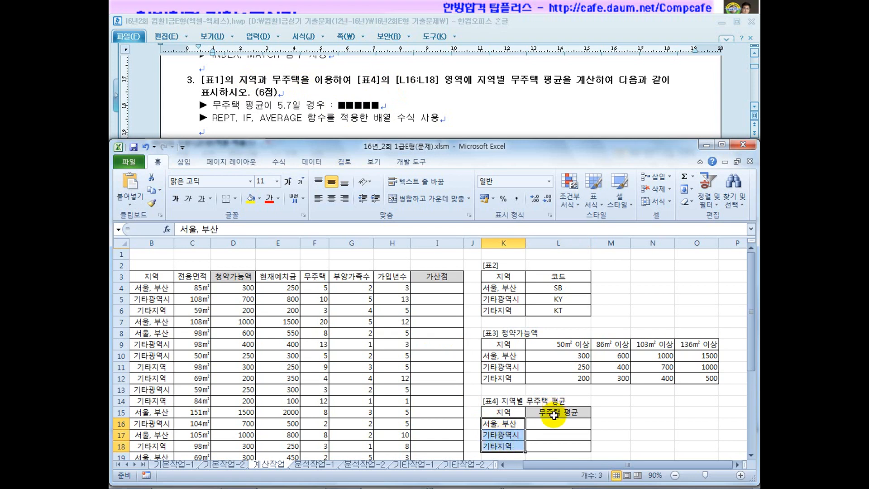
pyautogui.moveTo(510, 427); pyautogui.dragTo(509, 449)
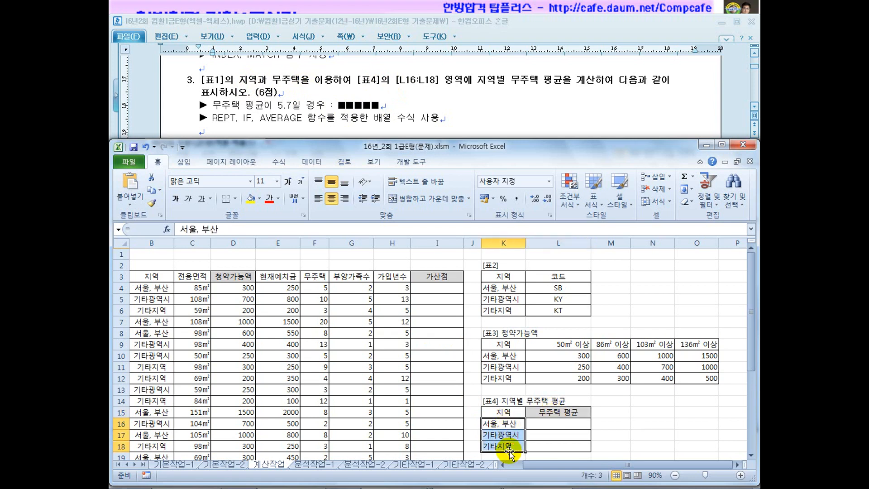
pyautogui.click(555, 424)
pyautogui.moveTo(316, 288); pyautogui.dragTo(322, 430)
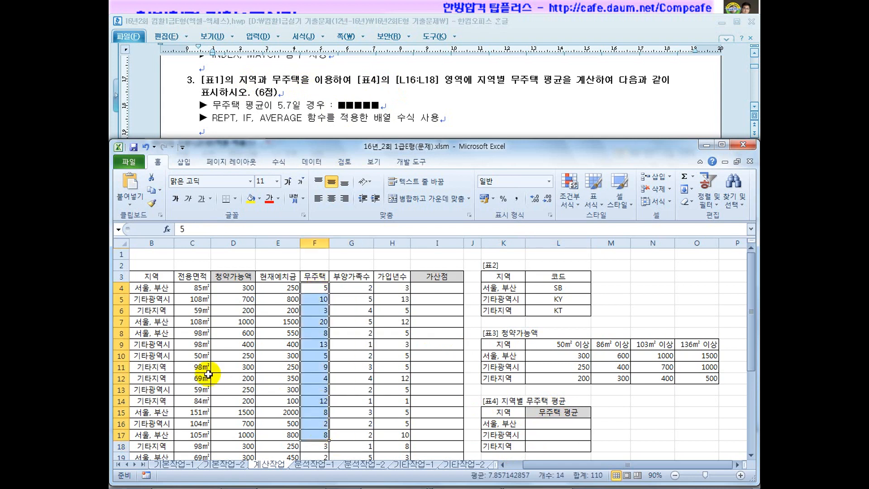
pyautogui.moveTo(158, 290); pyautogui.dragTo(155, 401)
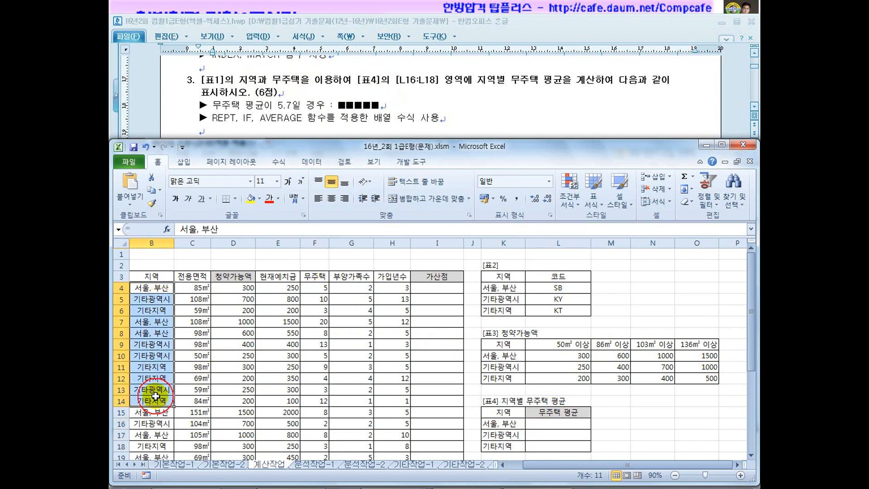
# Start the formula =average(if((),$F$4:$F$30)) in L16, with empty parentheses for the IF condition
pyautogui.click(548, 425)
pyautogui.write('=average(if(')
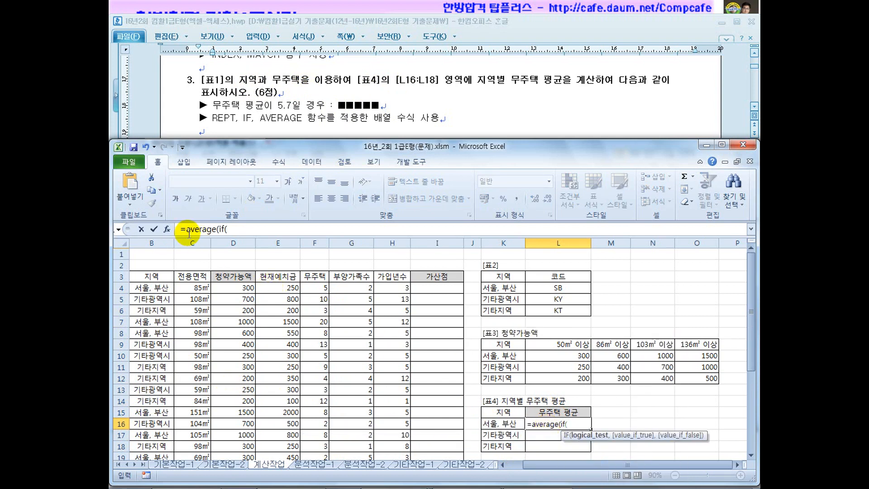
pyautogui.click(232, 230)
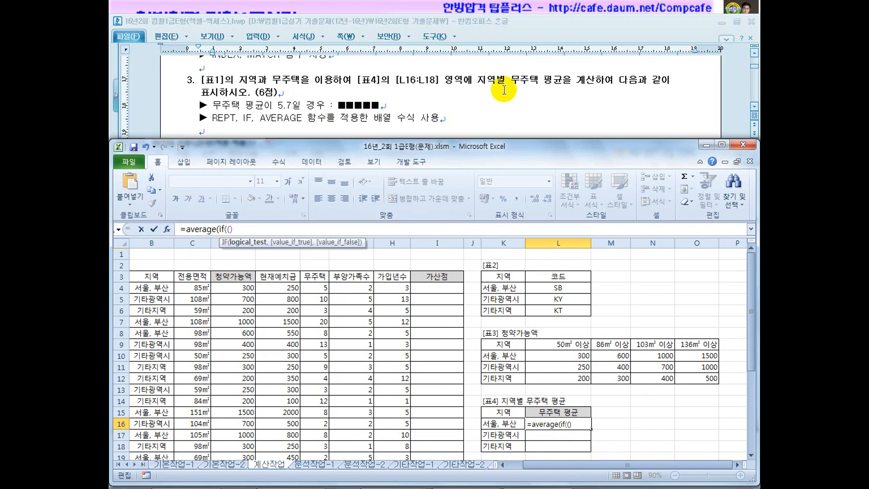
pyautogui.write(',')
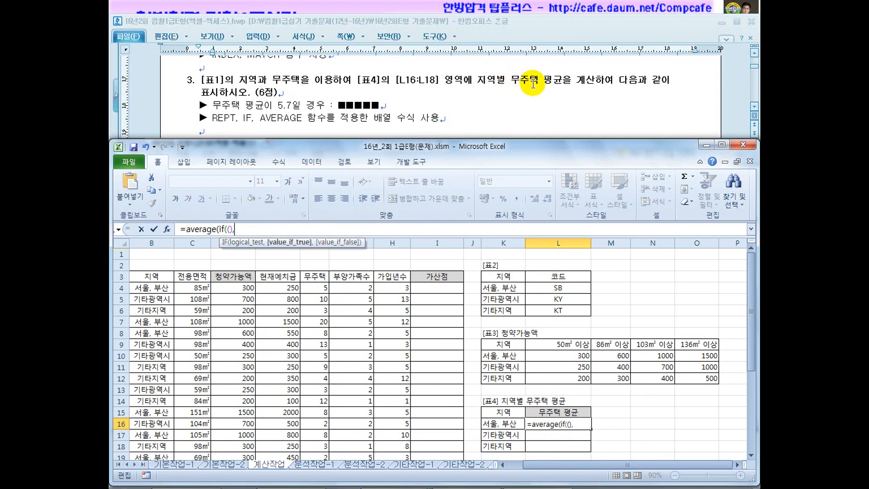
pyautogui.moveTo(319, 288); pyautogui.dragTo(321, 432)
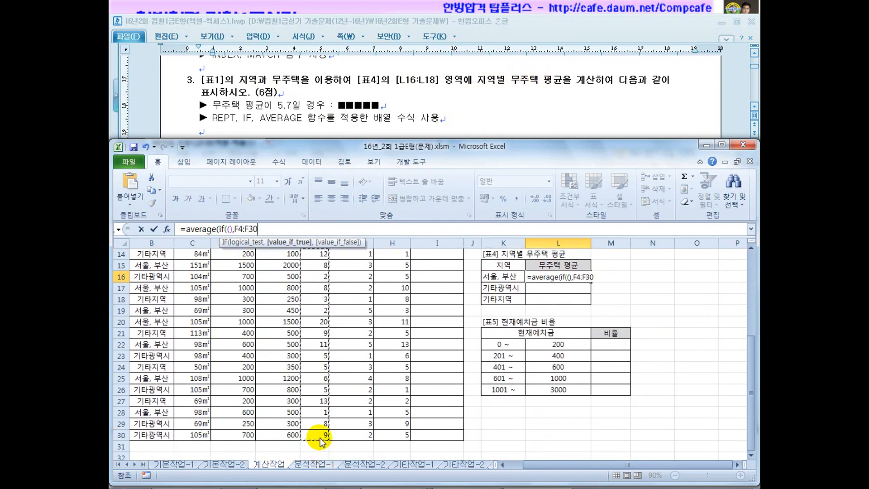
pyautogui.press('F4')
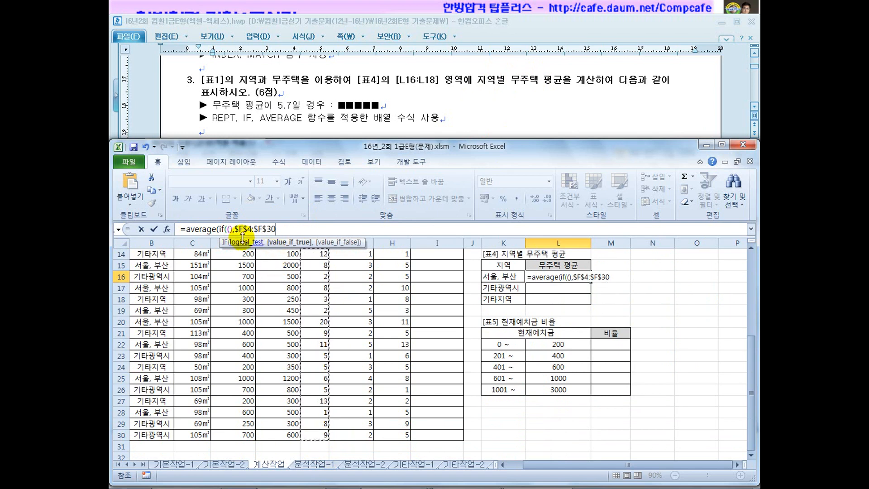
pyautogui.write(')')
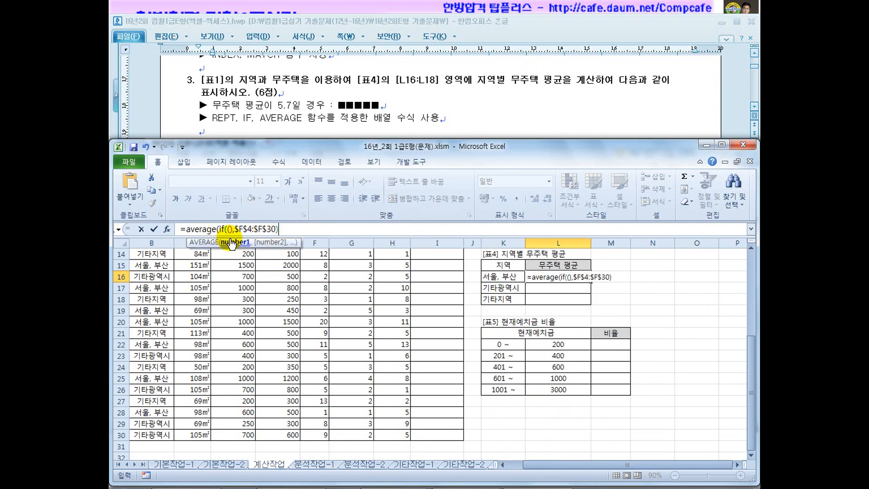
pyautogui.write(')')
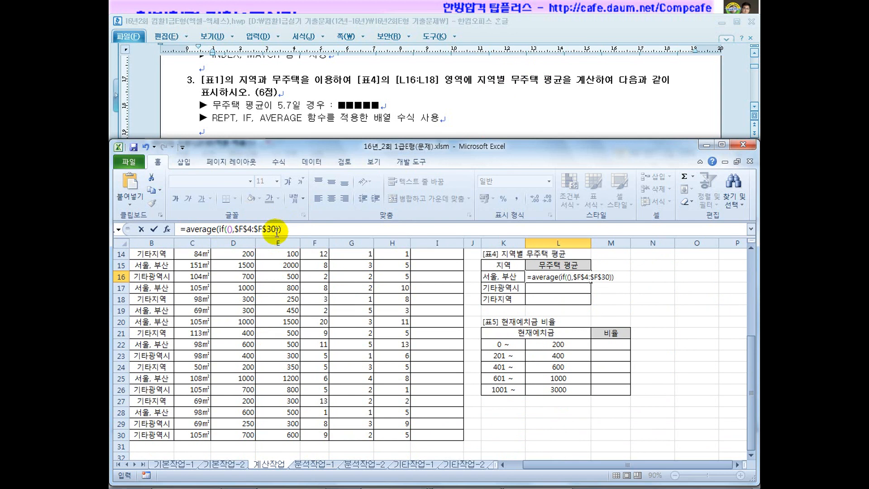
# Remove the empty condition parentheses from L16's IF function and put them back in
pyautogui.click(225, 230)
pyautogui.click(233, 231)
pyautogui.moveTo(232, 231); pyautogui.dragTo(226, 230)
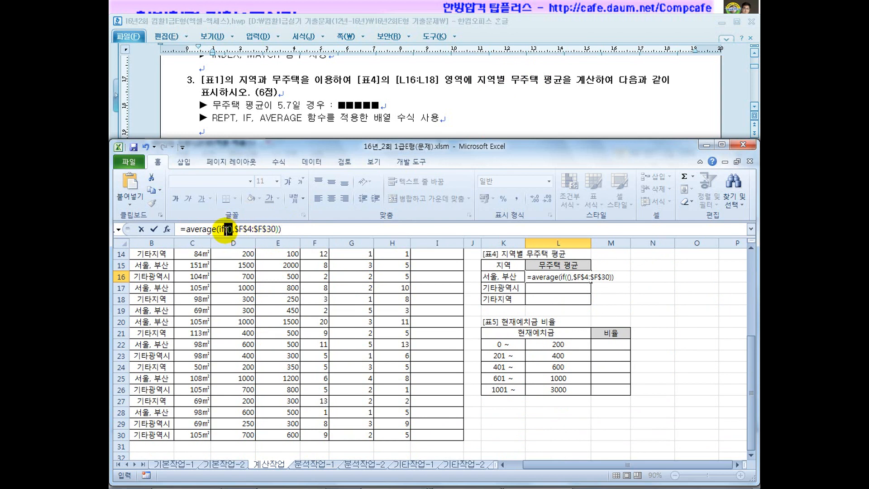
pyautogui.click(229, 230)
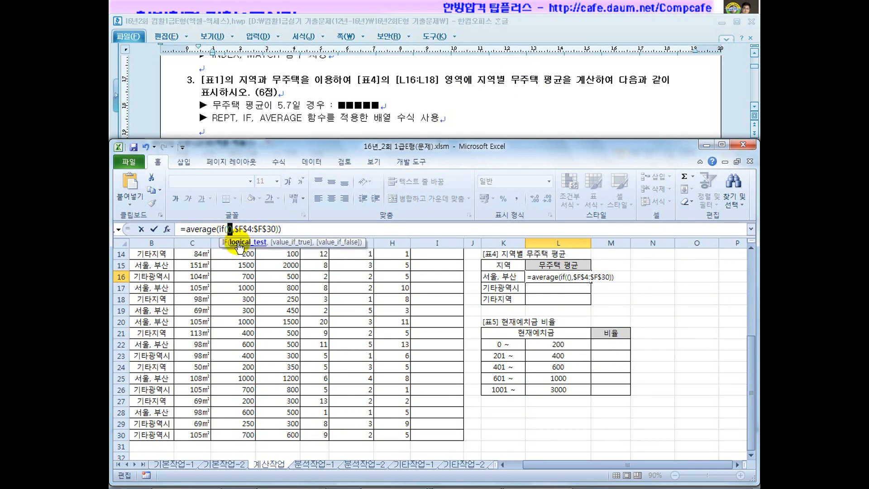
pyautogui.press('Delete')
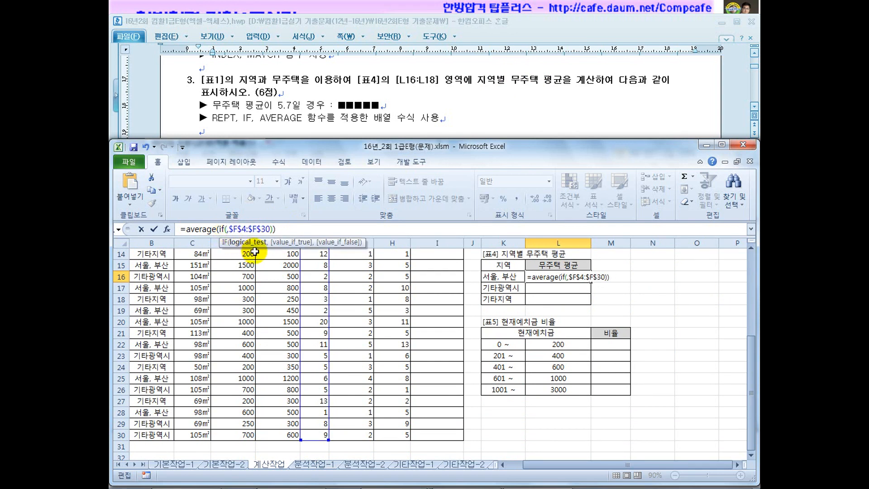
pyautogui.write('()')
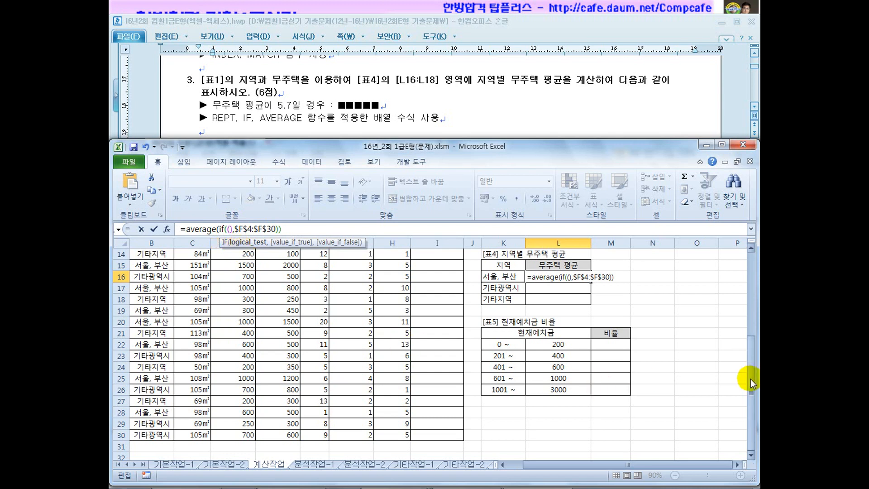
# Add the condition $B$4:$B$30=$K16 inside L16's IF parentheses and enter the formula as an array formula
pyautogui.moveTo(751, 378); pyautogui.dragTo(746, 349)
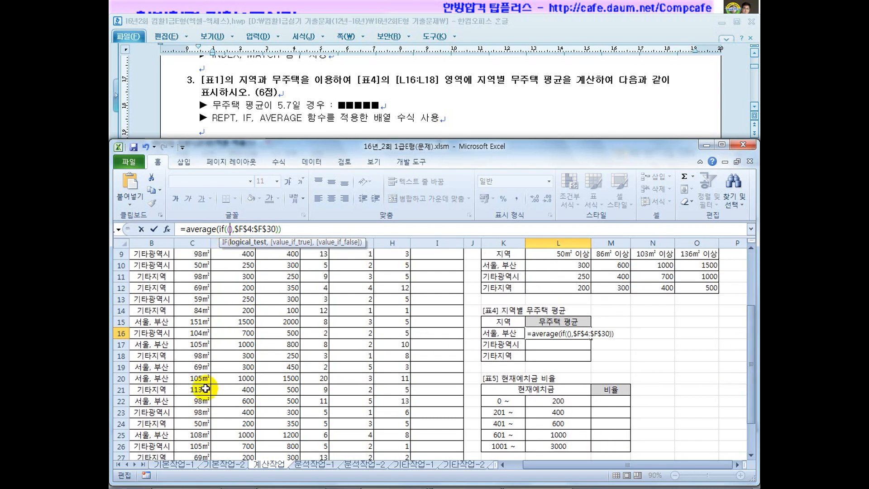
pyautogui.moveTo(751, 360); pyautogui.dragTo(748, 303)
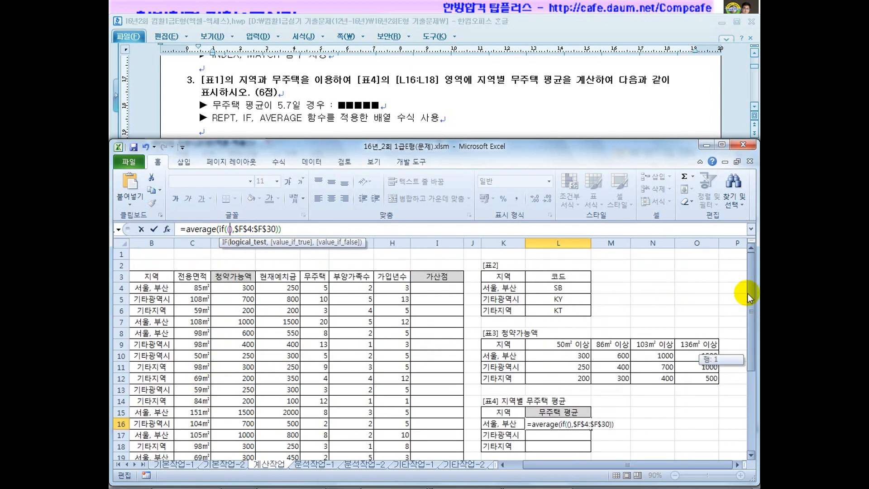
pyautogui.moveTo(135, 286); pyautogui.dragTo(180, 441)
pyautogui.press('F4')
pyautogui.write('=')
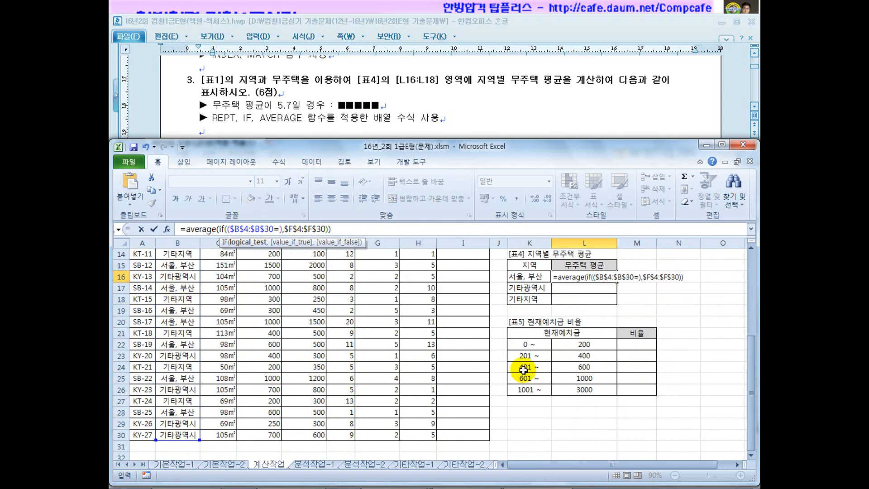
pyautogui.click(530, 277)
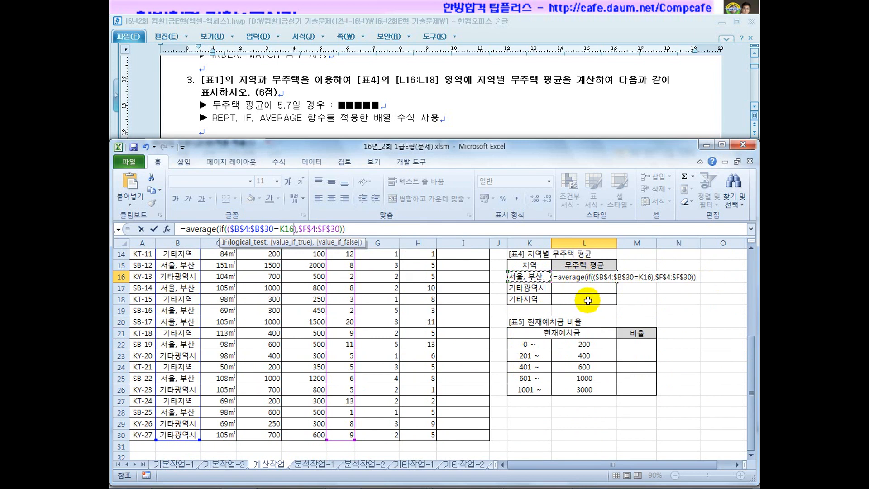
pyautogui.press('F4')
pyautogui.press('F4')
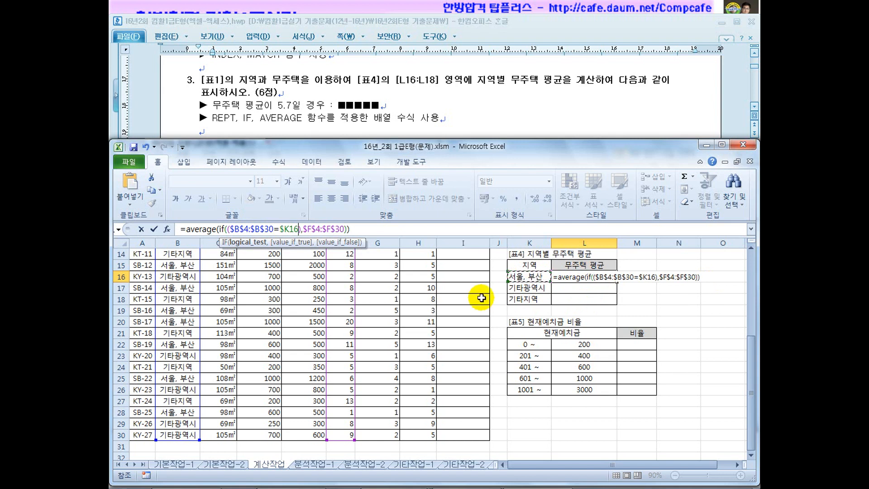
pyautogui.hotkey('ctrl', 'shift', 'Return')
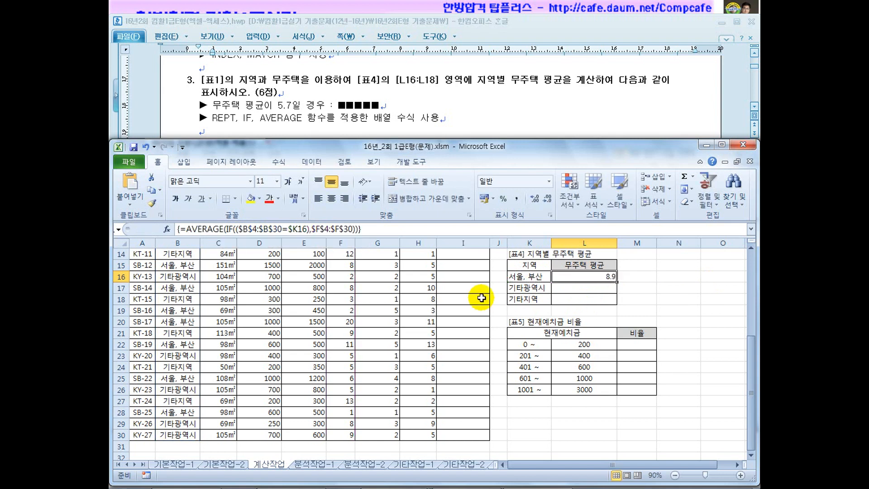
# Fill the average formula in L16 down to L18 and wrap L16's formula in REPT with an empty text argument
pyautogui.moveTo(617, 281); pyautogui.dragTo(617, 305)
pyautogui.click(611, 280)
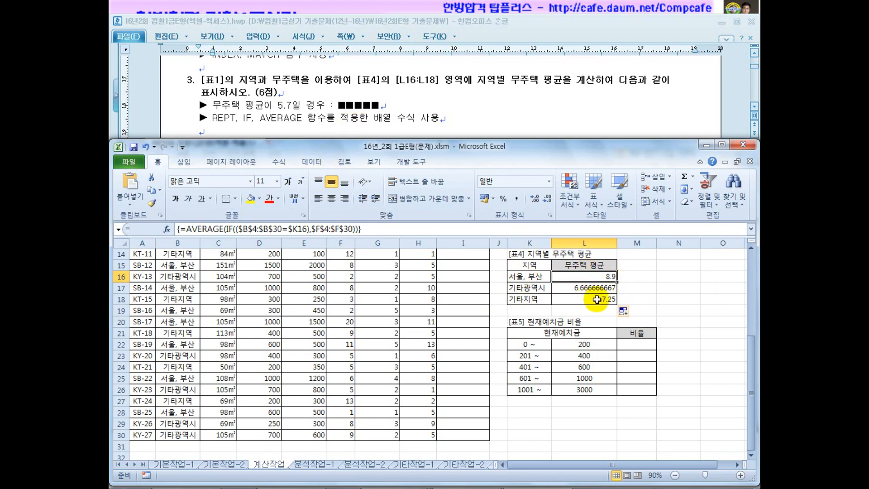
pyautogui.click(186, 229)
pyautogui.write('redp')
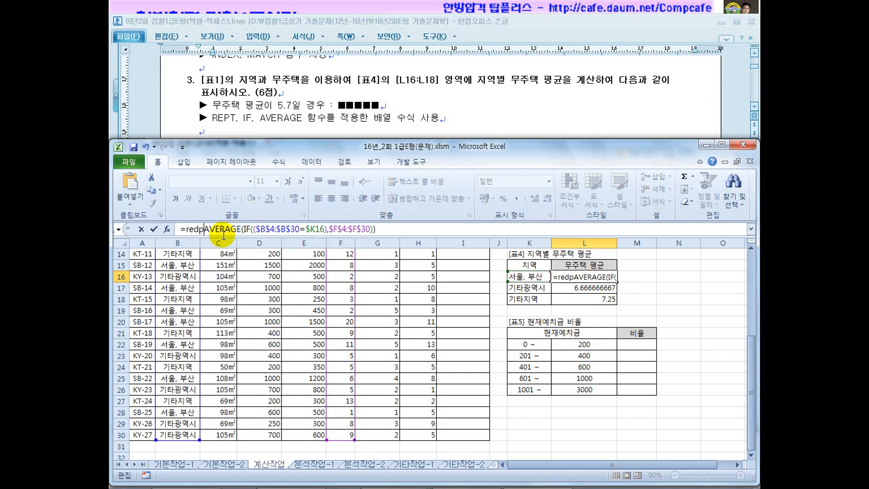
pyautogui.press('BackSpace')
pyautogui.press('BackSpace')
pyautogui.write('pt(')
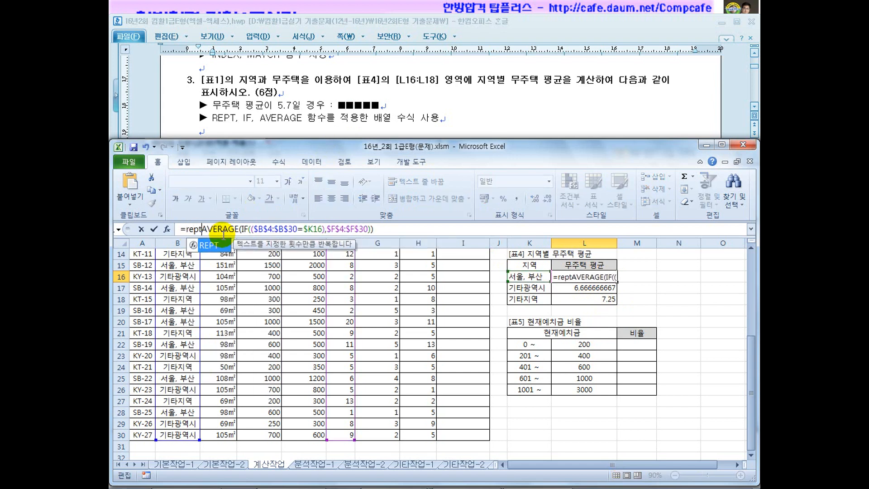
pyautogui.write('"",')
pyautogui.click(394, 231)
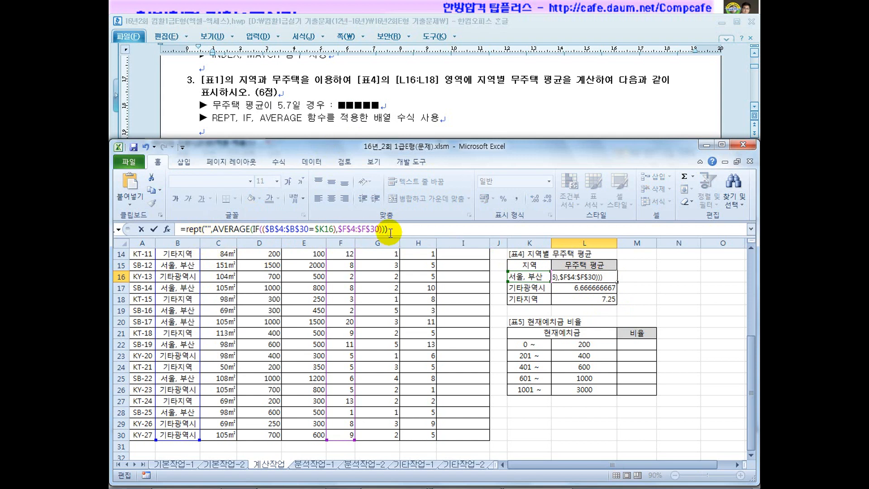
# Set ■ as the text REPT repeats in L16, entered as an array formula, and fill it down to L18
pyautogui.click(207, 229)
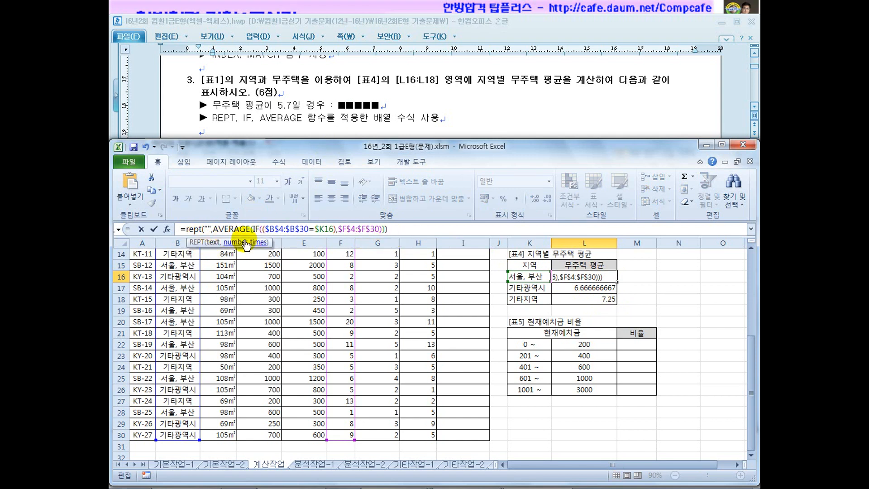
pyautogui.write('a')
pyautogui.press('BackSpace')
pyautogui.write('ㅁ')
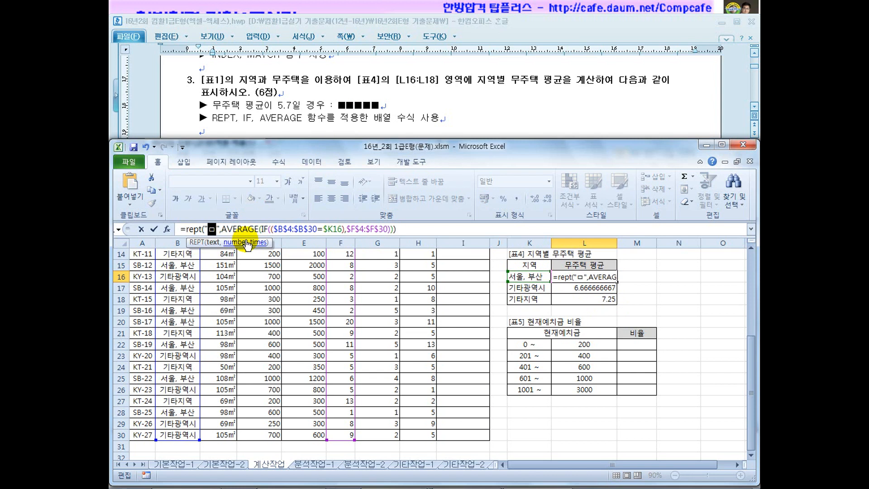
pyautogui.press('Hangul_Hanja')
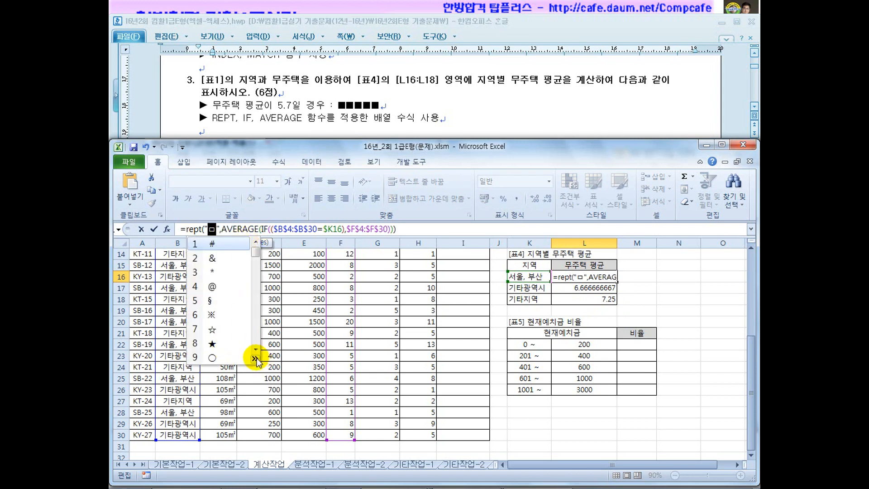
pyautogui.click(255, 358)
pyautogui.click(248, 316)
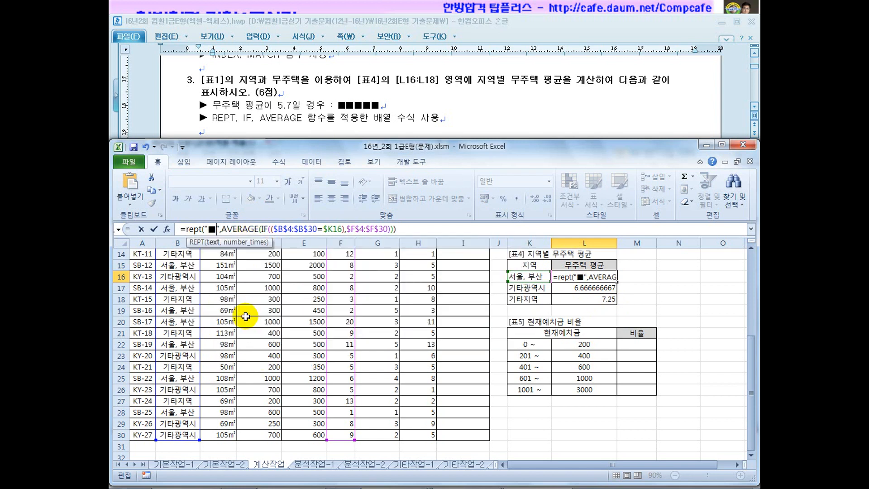
pyautogui.moveTo(222, 229); pyautogui.dragTo(394, 232)
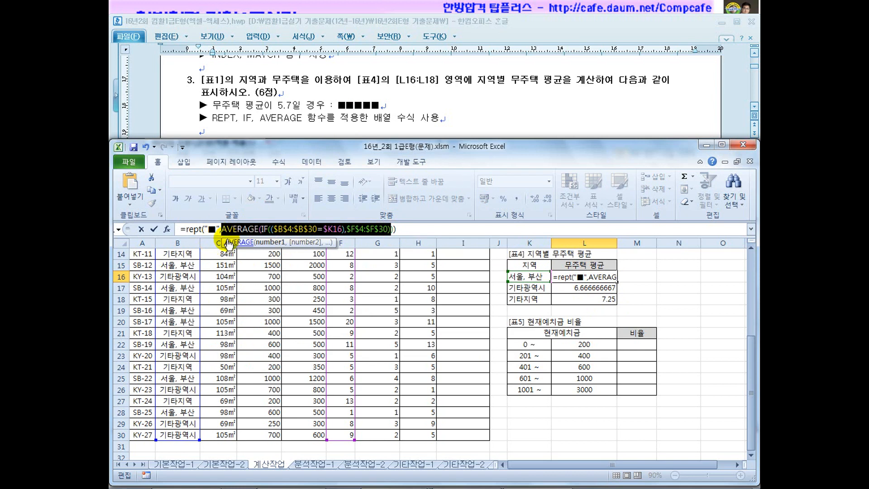
pyautogui.hotkey('ctrl', 'shift', 'Return')
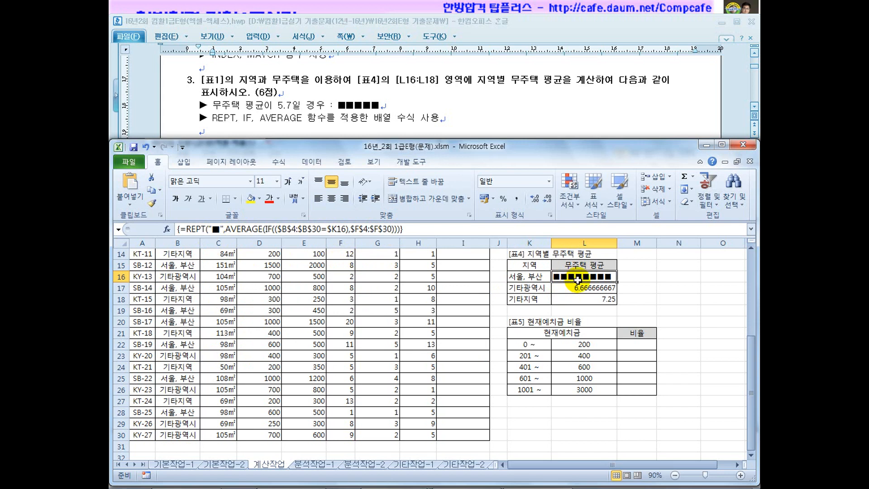
pyautogui.moveTo(618, 282); pyautogui.dragTo(618, 306)
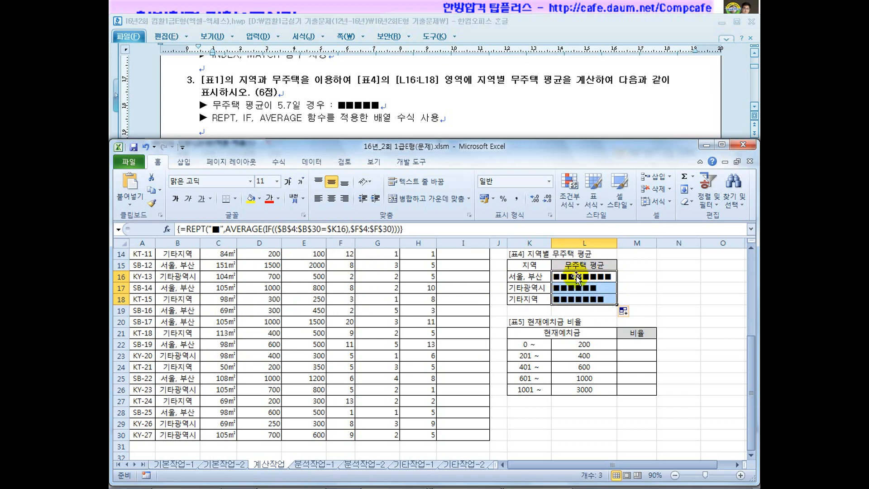
# Re-enter L16's REPT formula as one array formula across L16:L18 and try to delete the contents of L17 alone
pyautogui.click(407, 229)
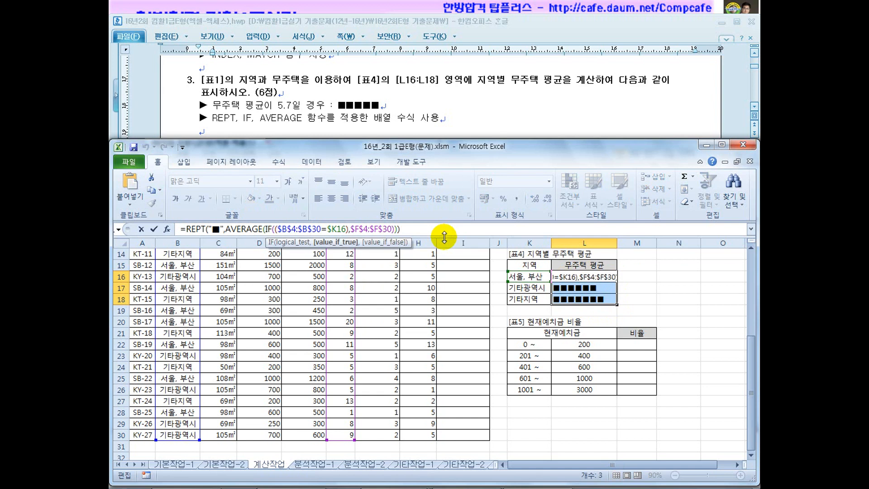
pyautogui.hotkey('ctrl', 'shift', 'Return')
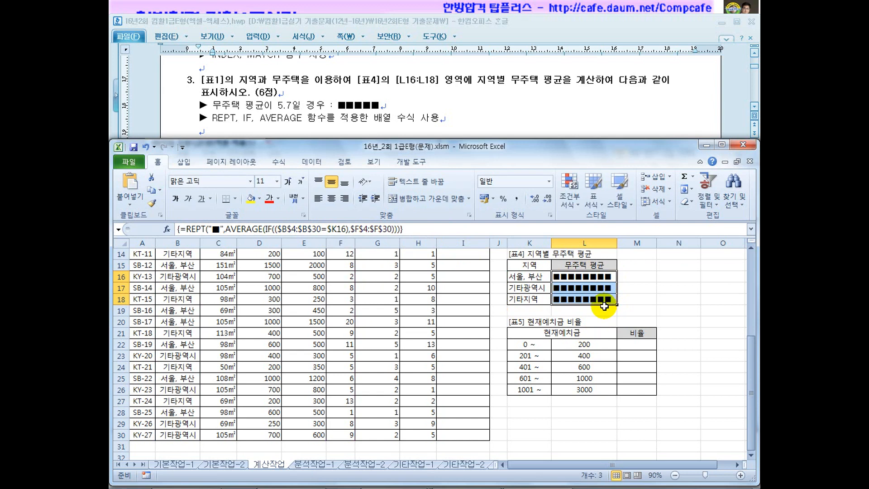
pyautogui.click(630, 293)
pyautogui.click(594, 290)
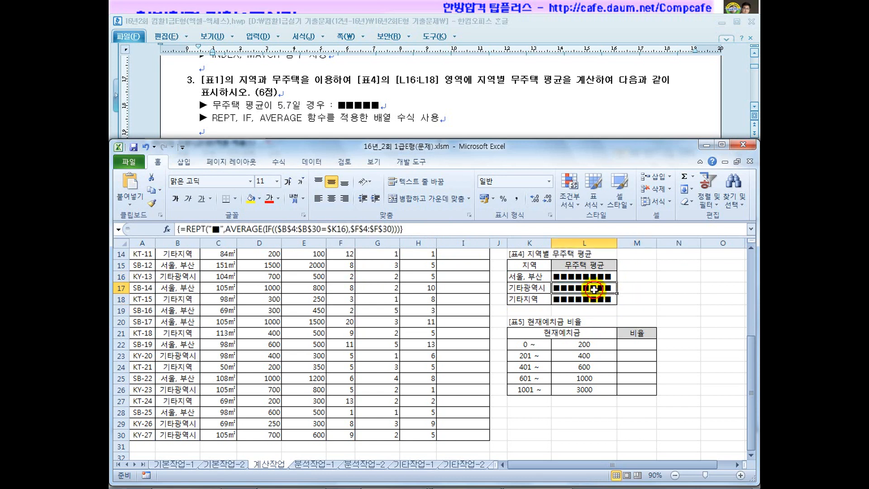
pyautogui.press('Delete')
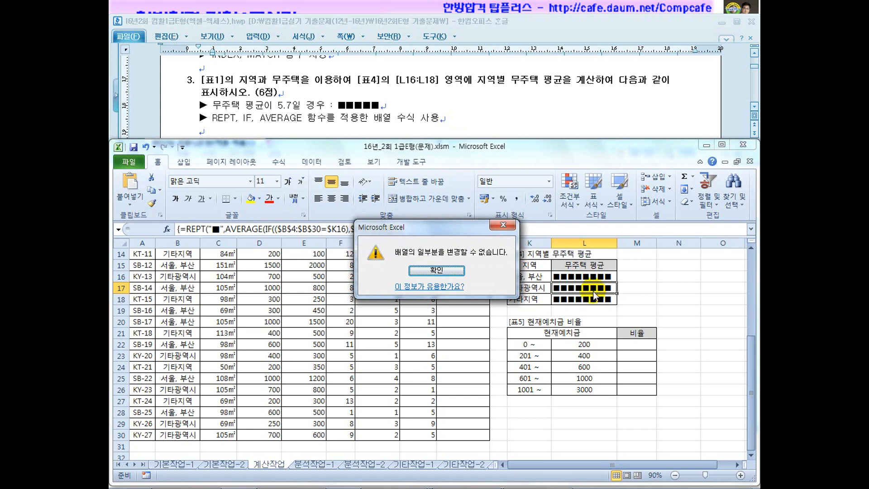
pyautogui.click(436, 271)
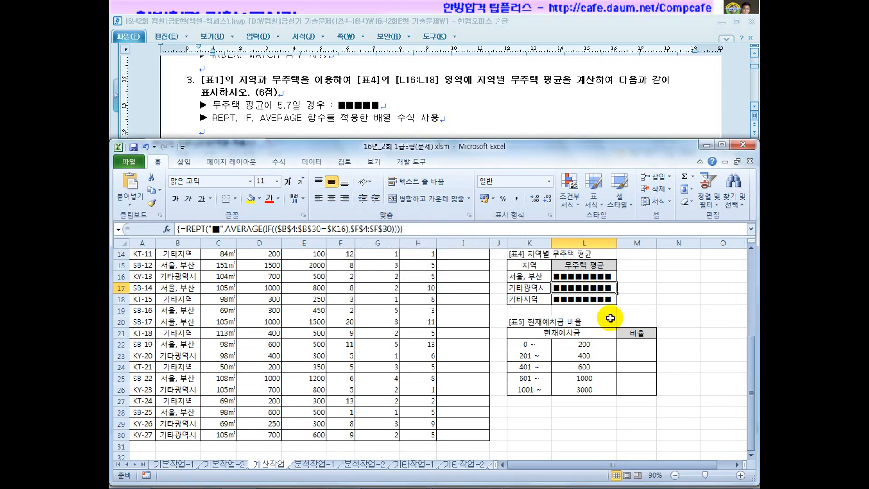
# Copy the REPT formula text from L16 and clear the whole range L16:L18
pyautogui.click(584, 277)
pyautogui.moveTo(419, 229); pyautogui.dragTo(175, 229)
pyautogui.hotkey('ctrl', 'c')
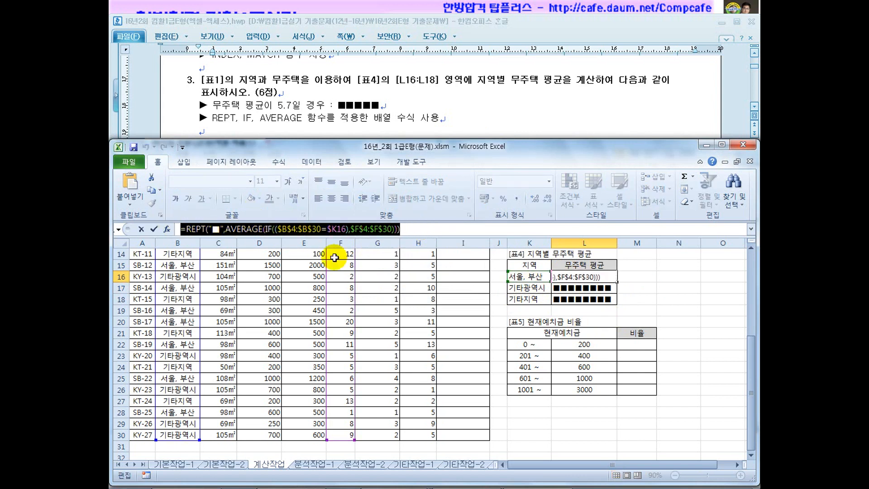
pyautogui.press('Escape')
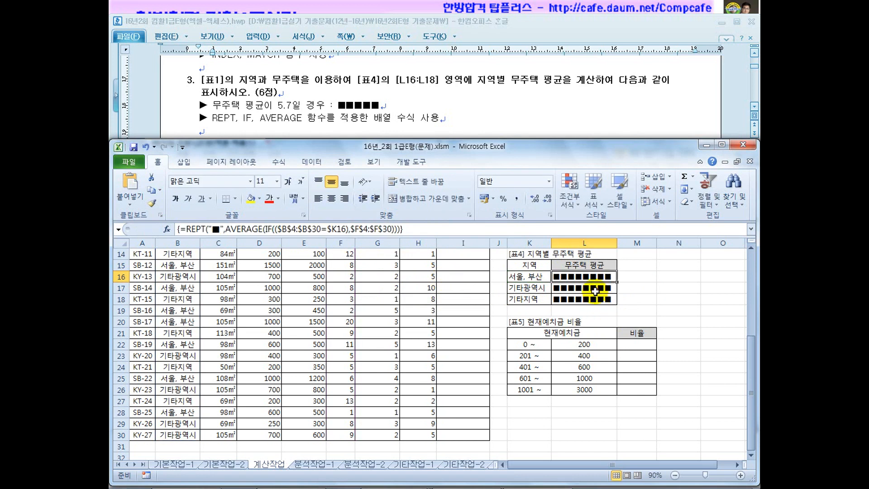
pyautogui.moveTo(589, 277); pyautogui.dragTo(589, 301)
pyautogui.press('Delete')
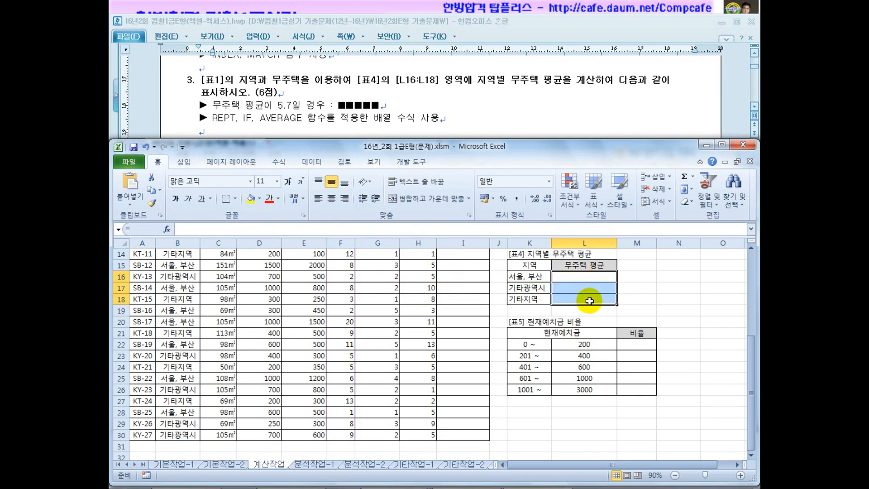
# Paste the copied REPT formula into L16 as a single-cell array formula and fill it down to L18
pyautogui.click(580, 278)
pyautogui.click(309, 230)
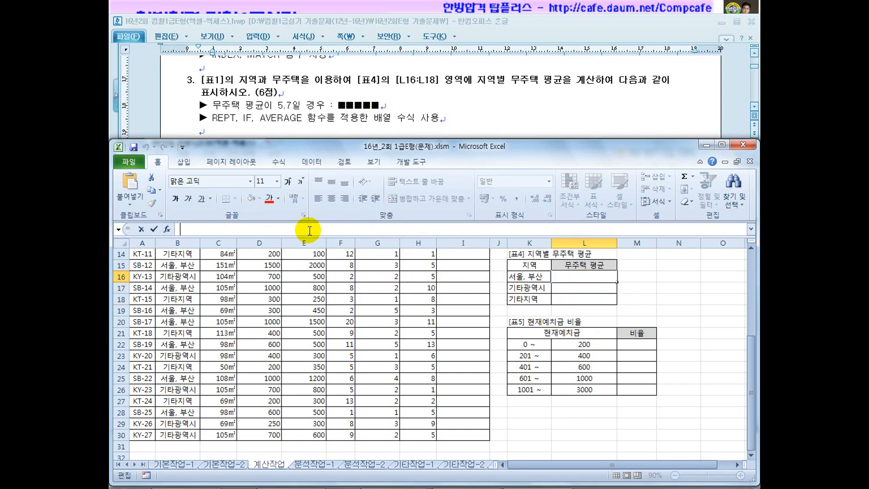
pyautogui.hotkey('ctrl', 'v')
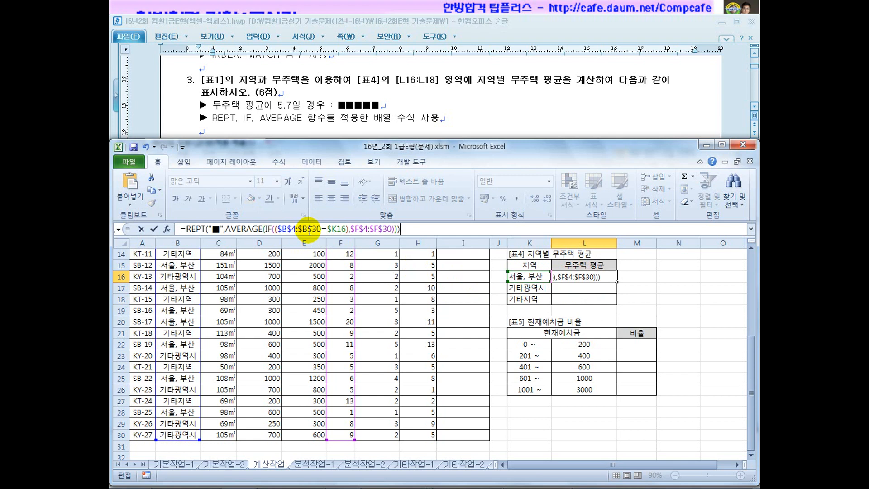
pyautogui.hotkey('ctrl', 'shift', 'Return')
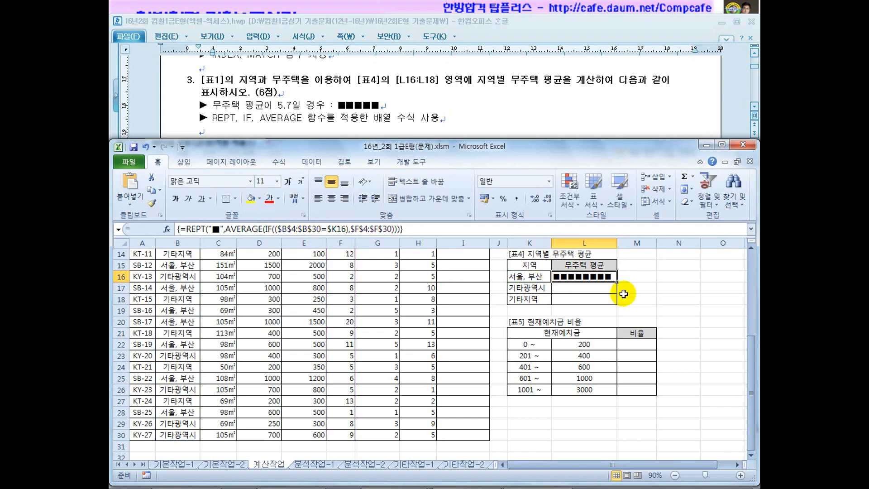
pyautogui.moveTo(617, 284); pyautogui.dragTo(618, 304)
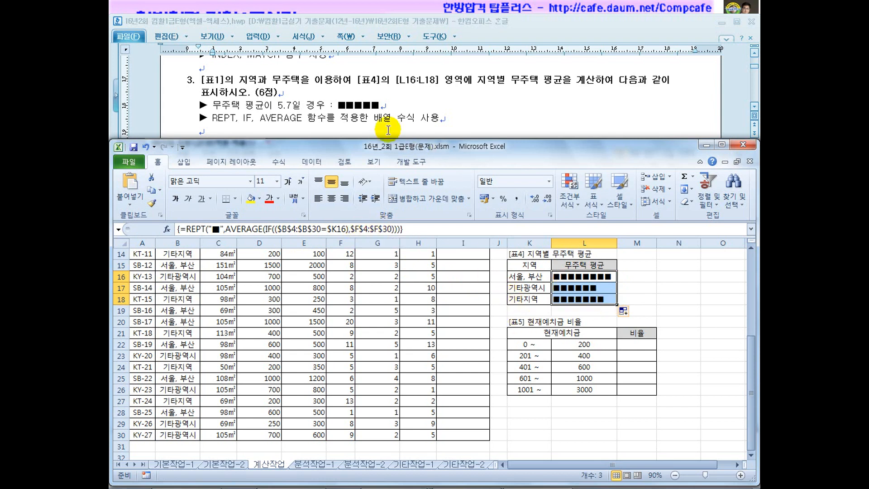
# Switch to the Hangul problem document and read question 4 on the [표5] ratios using FREQUENCY and COUNT
pyautogui.click(404, 136)
pyautogui.click(753, 107)
pyautogui.scroll(-4, 755, 109)
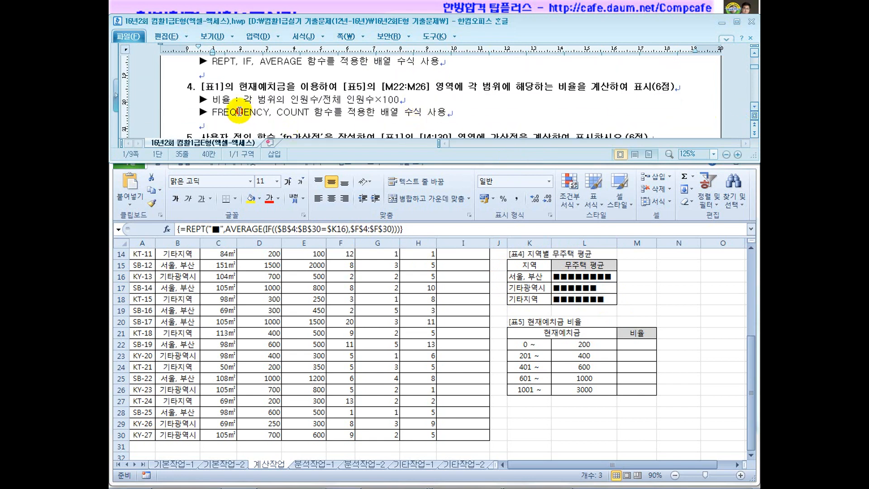
pyautogui.scroll(-1, 239, 112)
pyautogui.click(413, 104)
pyautogui.moveTo(413, 104); pyautogui.dragTo(357, 105)
pyautogui.moveTo(269, 105); pyautogui.dragTo(217, 104)
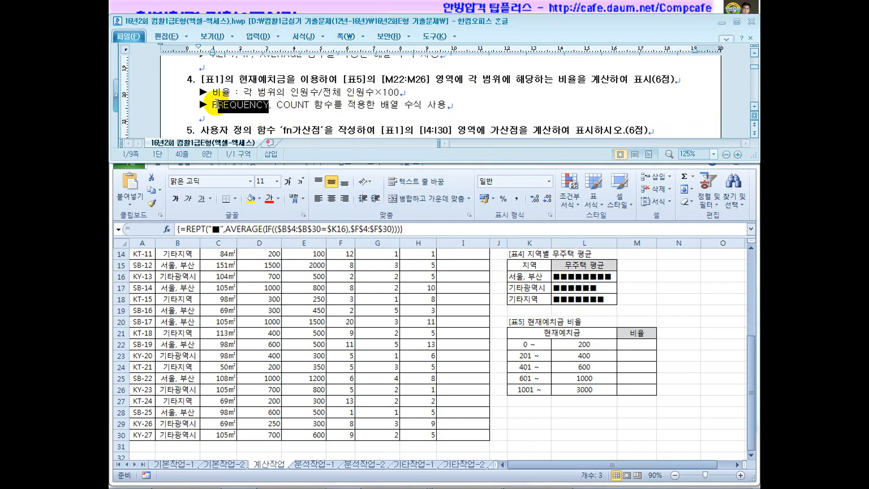
# Return to the Excel worksheet and examine the area thresholds in the header row of [표3]
pyautogui.click(416, 274)
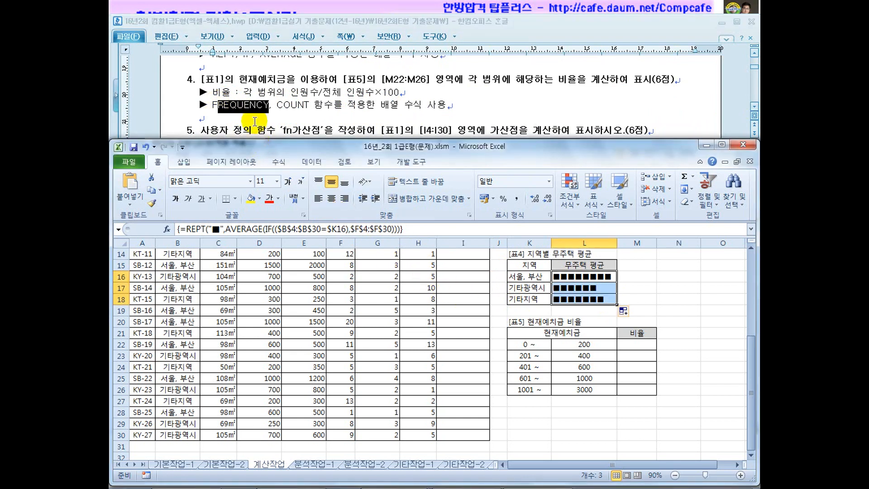
pyautogui.click(493, 319)
pyautogui.scroll(1, 491, 316)
pyautogui.scroll(1, 490, 315)
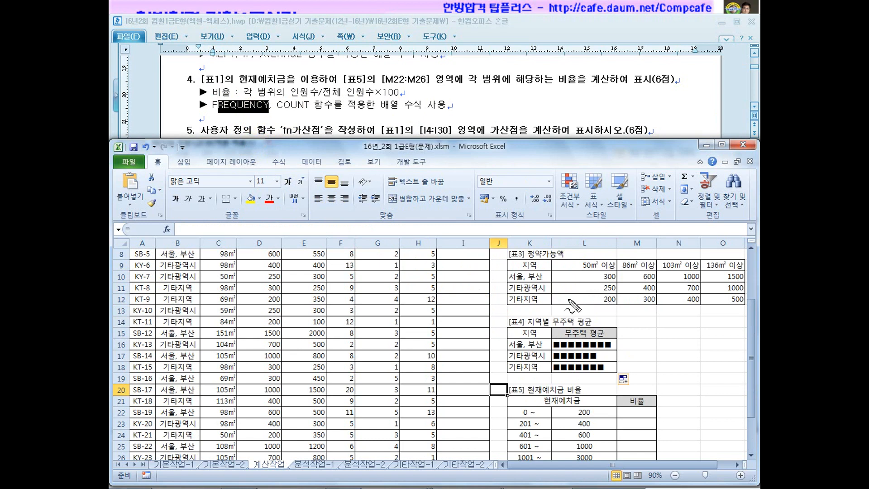
pyautogui.moveTo(597, 274)
pyautogui.mouseDown()
pyautogui.moveTo(584, 289)
pyautogui.moveTo(614, 251)
pyautogui.moveTo(621, 258)
pyautogui.mouseUp()
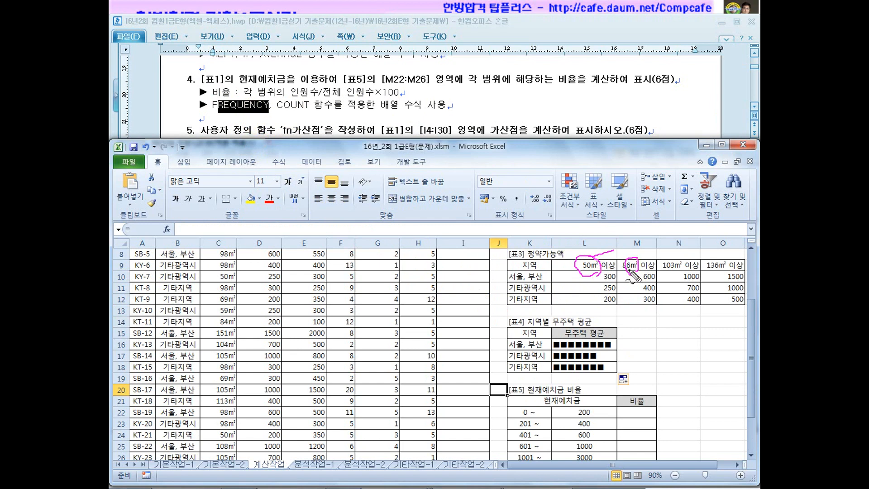
pyautogui.moveTo(594, 257); pyautogui.dragTo(626, 248)
pyautogui.press('Escape')
pyautogui.scroll(-2, 556, 253)
# Examine the lower bounds in K22:K26 and upper bounds in L22:L26 of [표5] beside the empty ratio cell M22
pyautogui.click(529, 346)
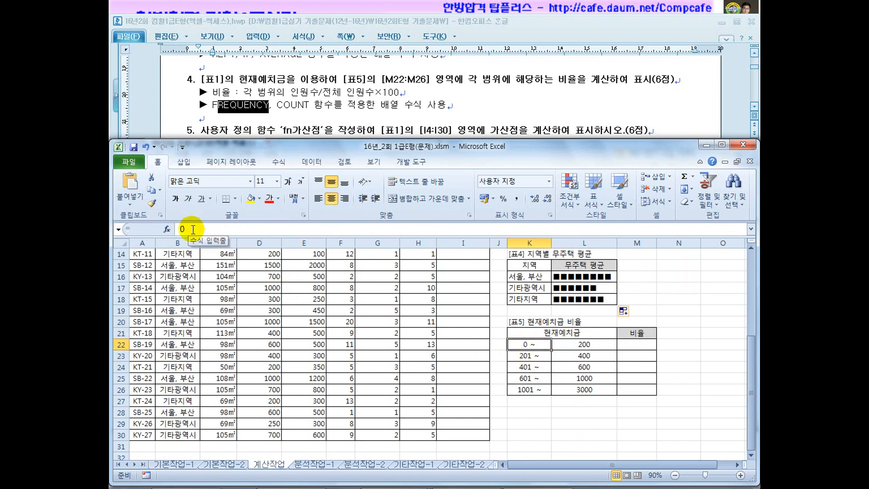
pyautogui.click(584, 349)
pyautogui.click(528, 349)
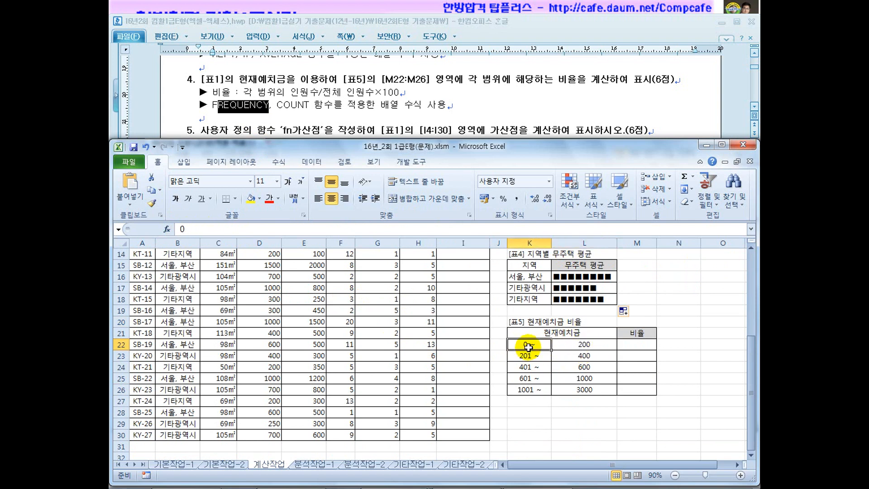
pyautogui.moveTo(528, 345); pyautogui.dragTo(532, 386)
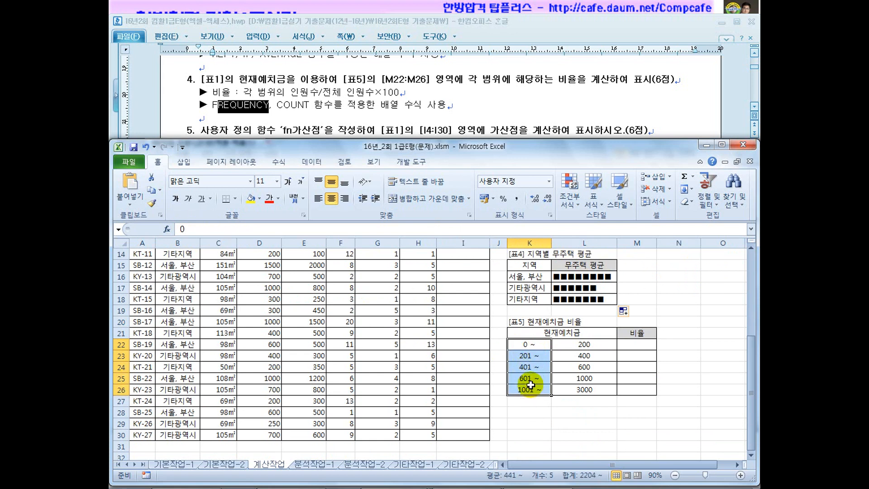
pyautogui.moveTo(568, 345); pyautogui.dragTo(578, 388)
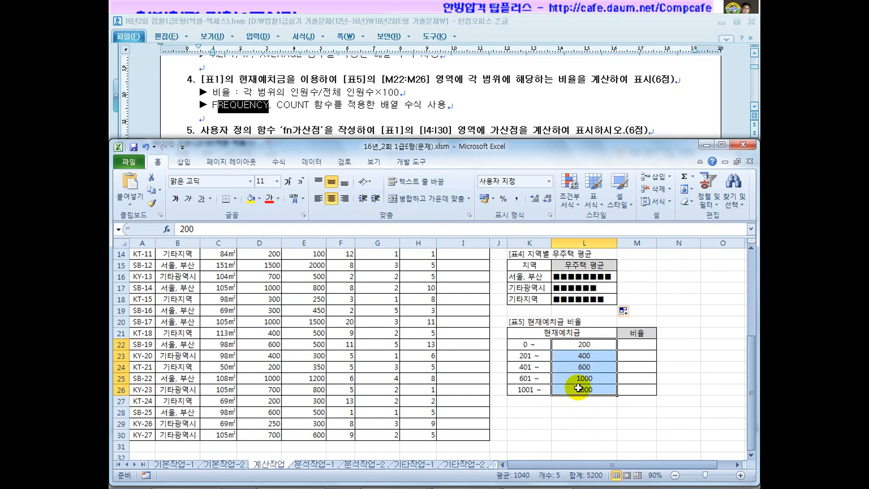
pyautogui.moveTo(528, 345); pyautogui.dragTo(529, 386)
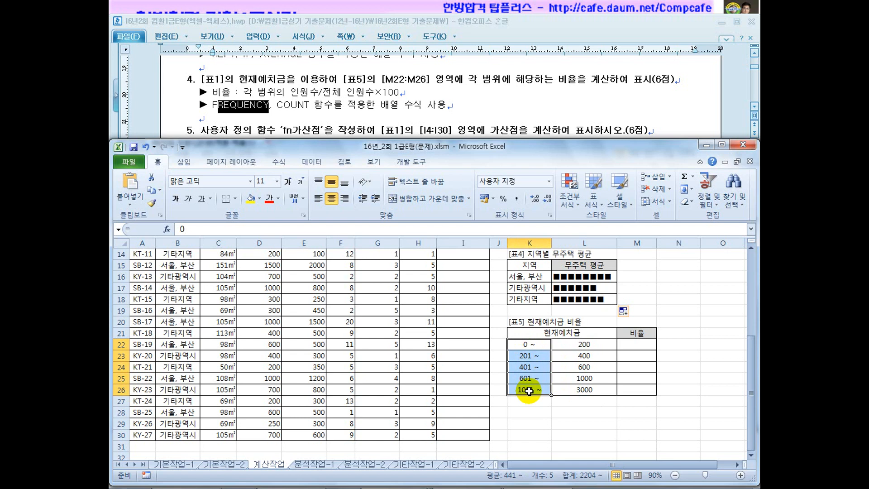
pyautogui.moveTo(583, 344); pyautogui.dragTo(579, 389)
pyautogui.click(578, 345)
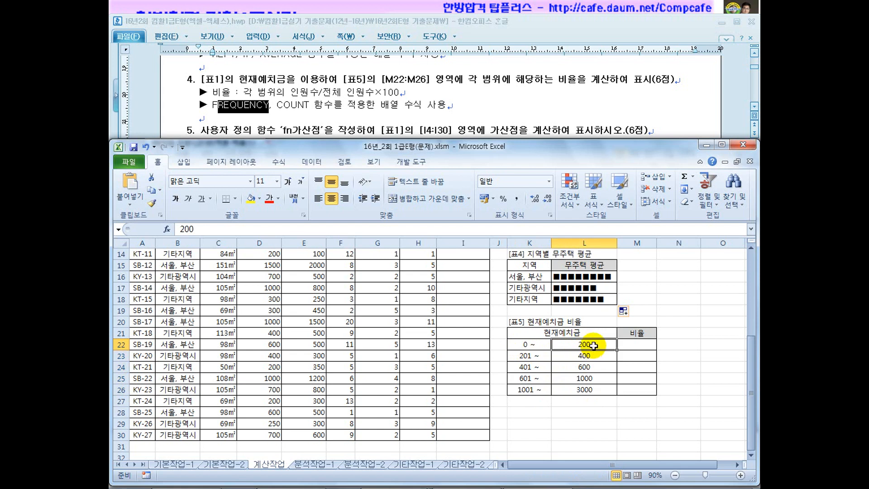
pyautogui.moveTo(636, 344); pyautogui.dragTo(604, 345)
pyautogui.moveTo(565, 354); pyautogui.dragTo(522, 353)
pyautogui.click(597, 345)
pyautogui.click(630, 344)
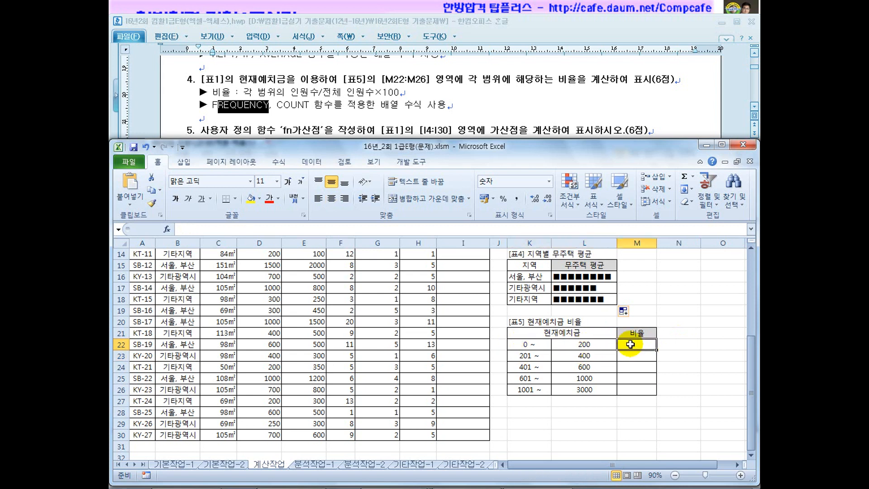
# Begin a FREQUENCY formula in M22 with the absolute range $E$4:$E$30 as its data array
pyautogui.write('=ㄹ')
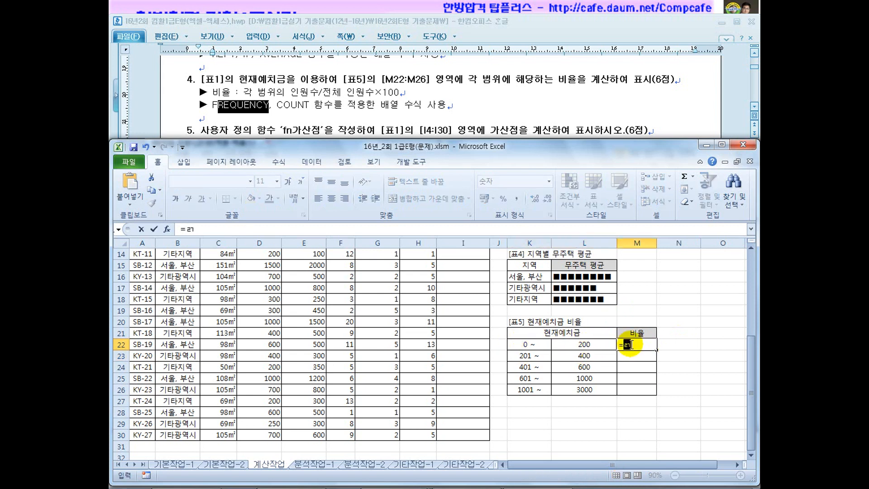
pyautogui.write('fre')
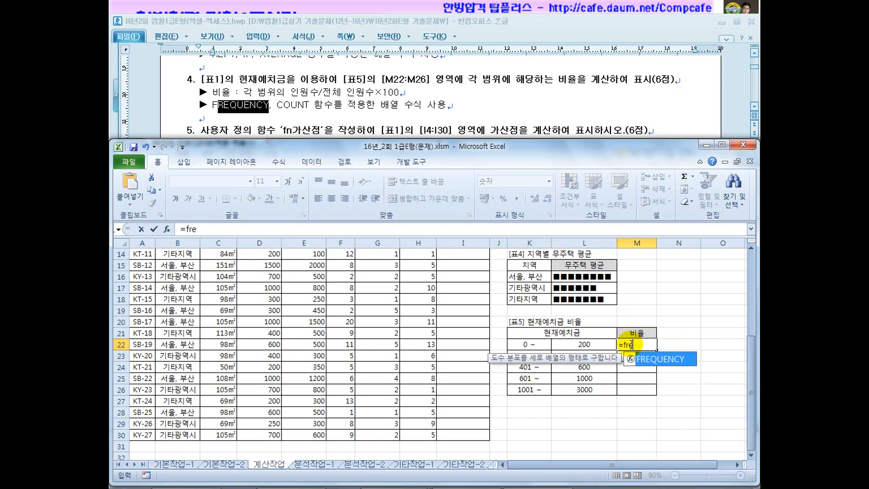
pyautogui.doubleClick(665, 362)
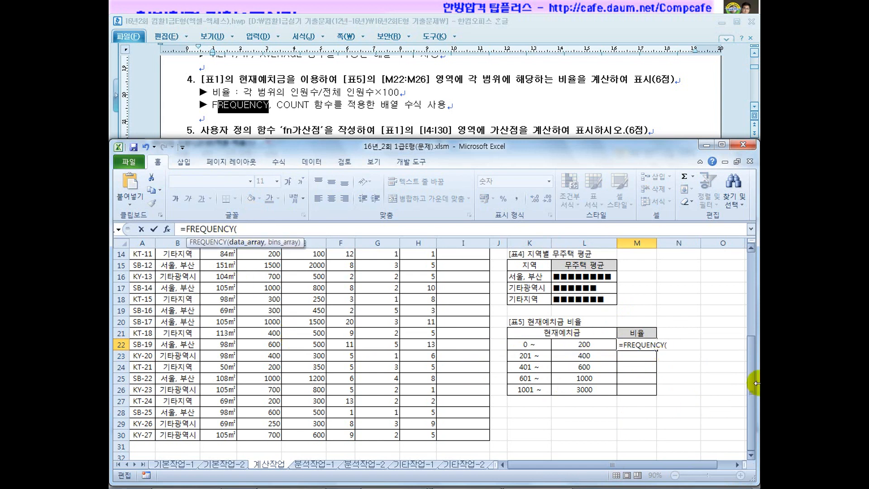
pyautogui.moveTo(751, 392); pyautogui.dragTo(754, 315)
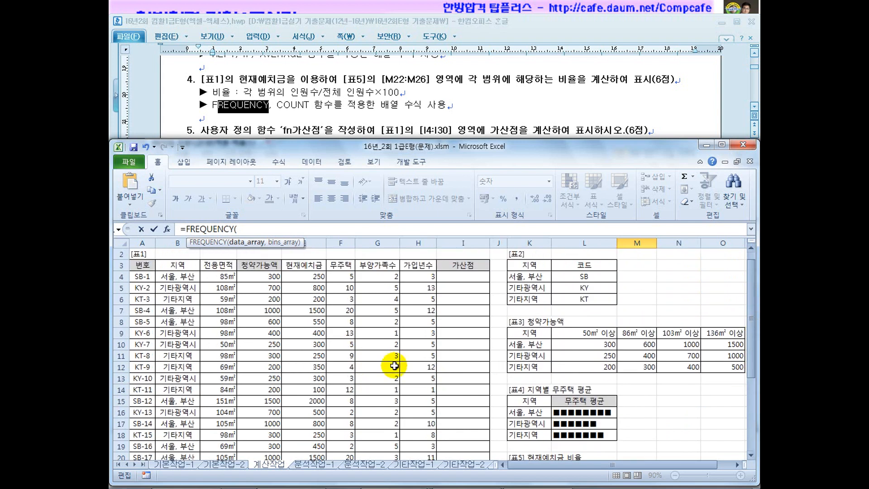
pyautogui.moveTo(308, 277); pyautogui.dragTo(305, 437)
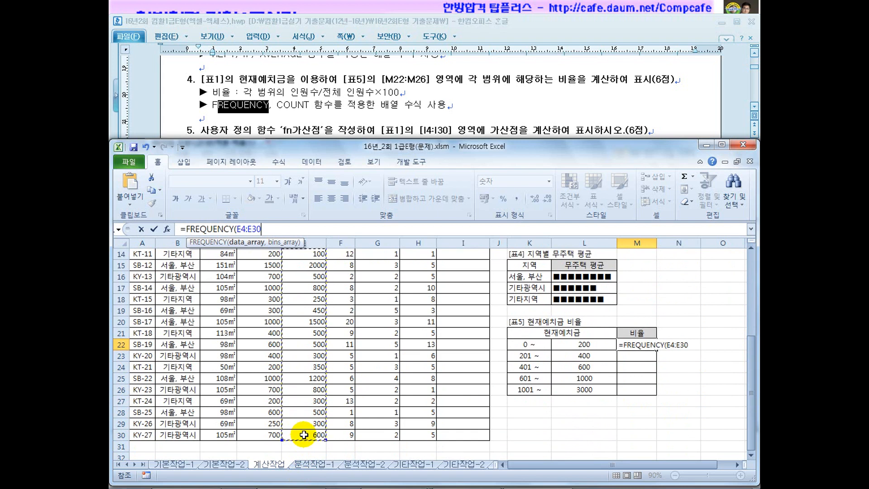
pyautogui.press('F4')
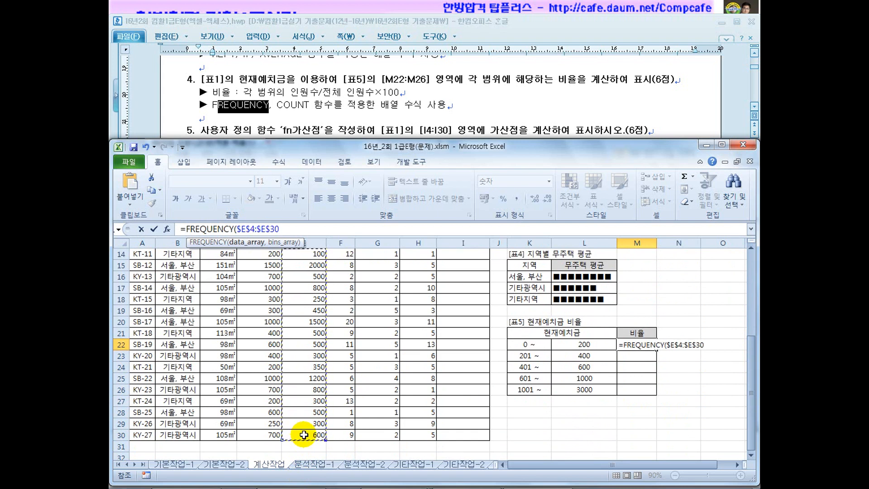
# Complete the M22 formula with $L22 as the bins argument, enter it as an array formula and fill it down to M26
pyautogui.write(',')
pyautogui.click(572, 344)
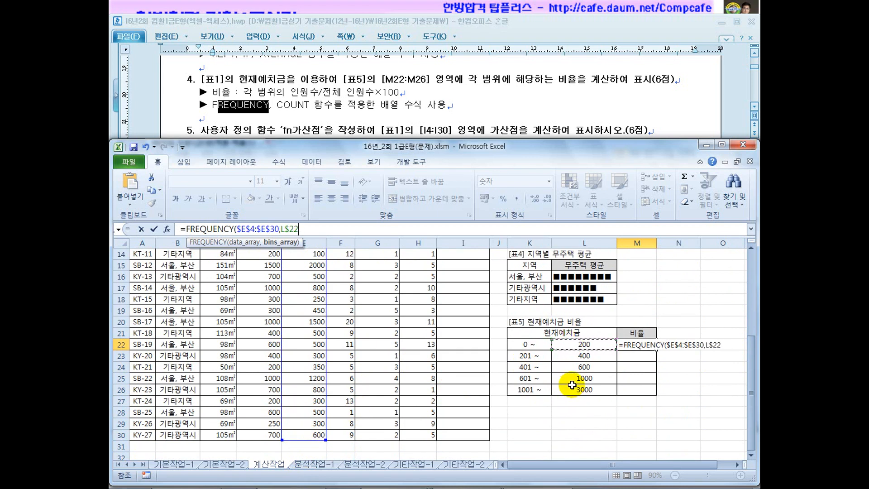
pyautogui.hotkey('ctrl', 'shift', 'Return')
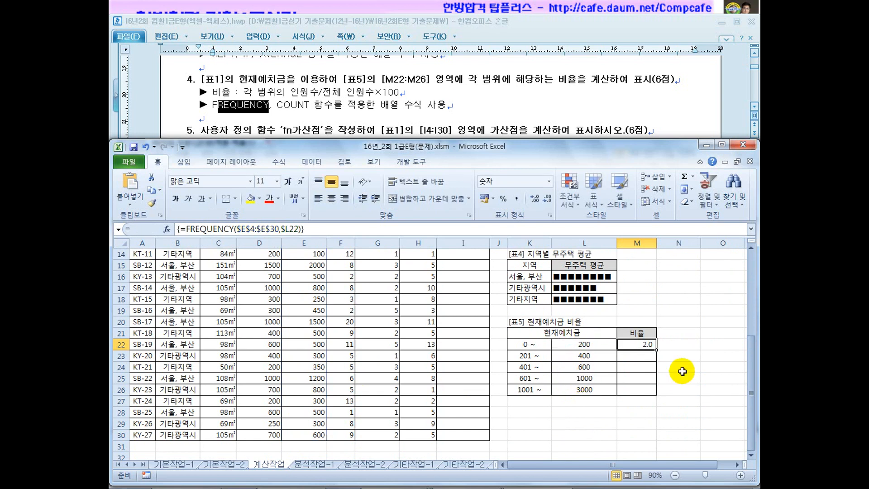
pyautogui.moveTo(657, 350); pyautogui.dragTo(657, 397)
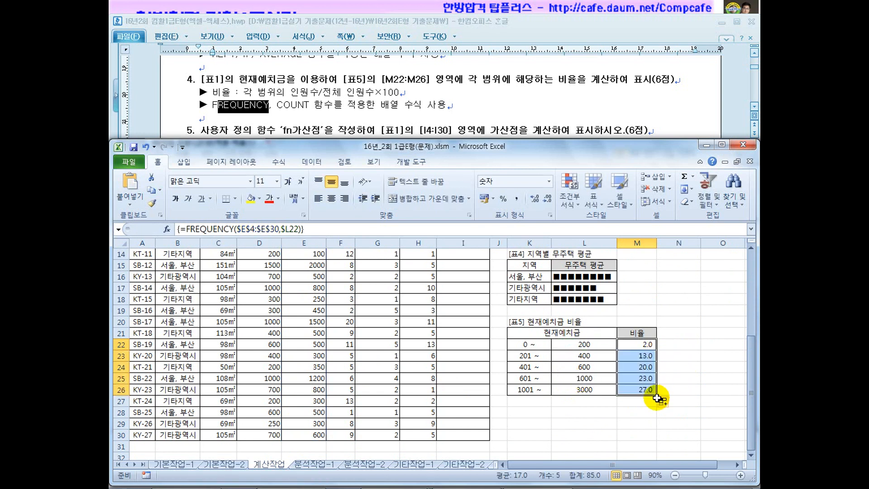
pyautogui.click(653, 344)
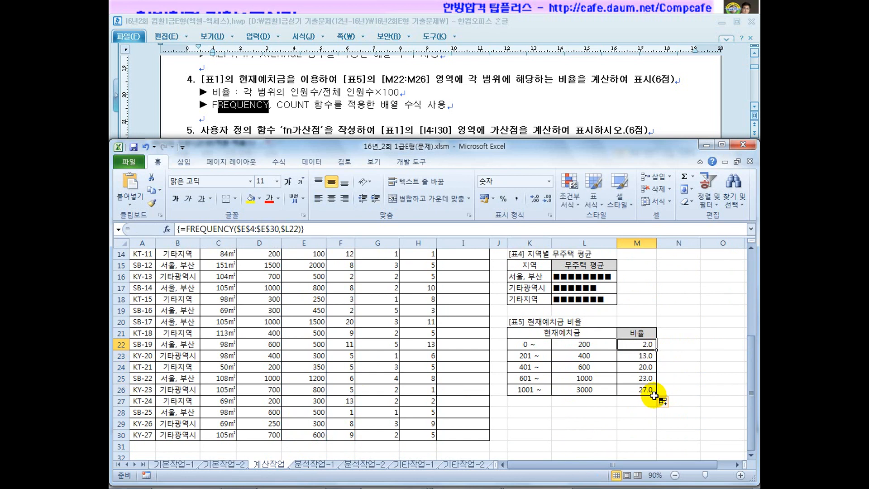
pyautogui.click(671, 344)
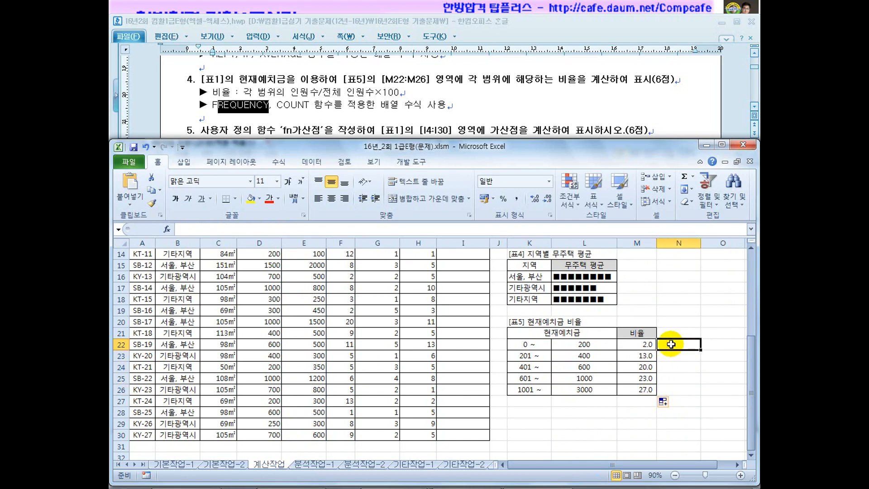
pyautogui.write('=fre')
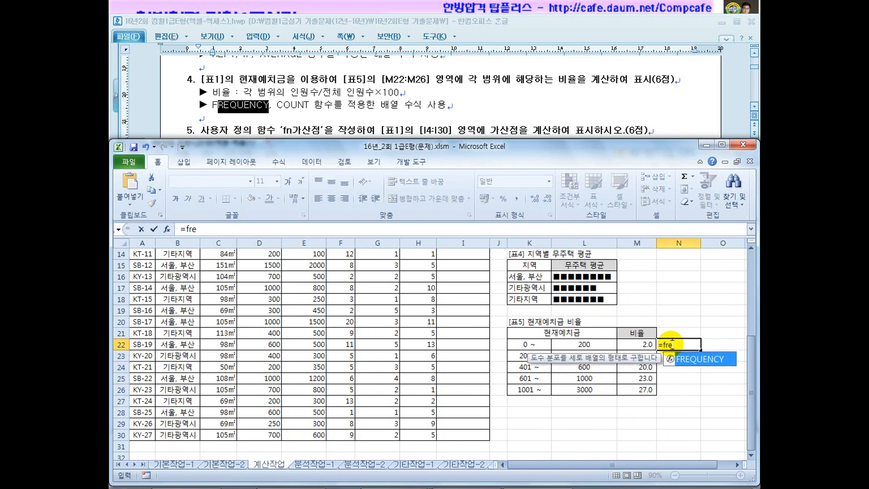
pyautogui.doubleClick(694, 359)
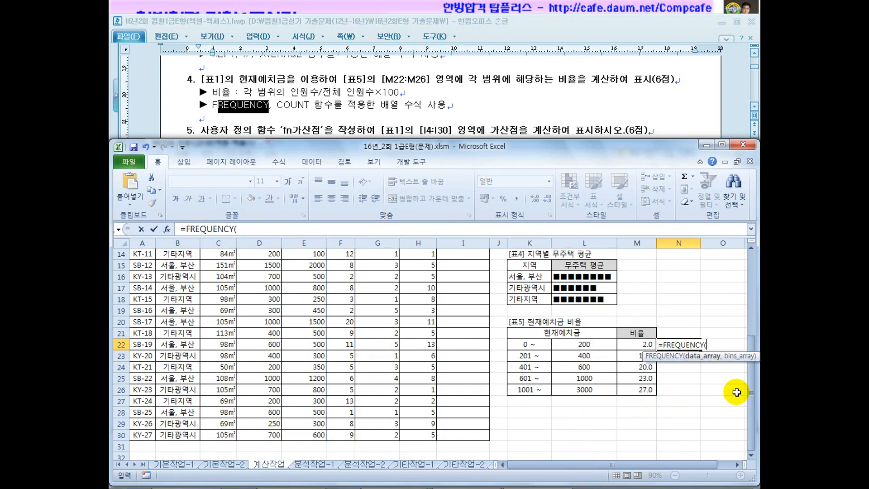
pyautogui.moveTo(751, 394); pyautogui.dragTo(750, 323)
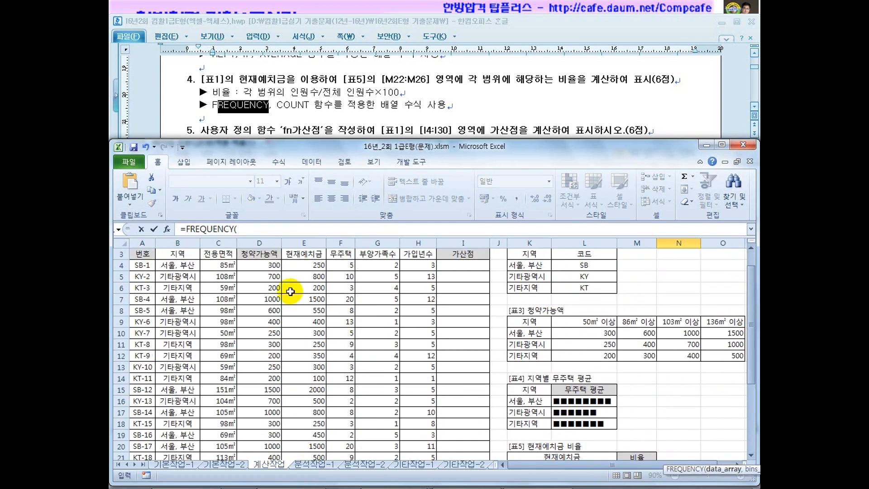
pyautogui.moveTo(304, 265); pyautogui.dragTo(321, 452)
pyautogui.press('F4')
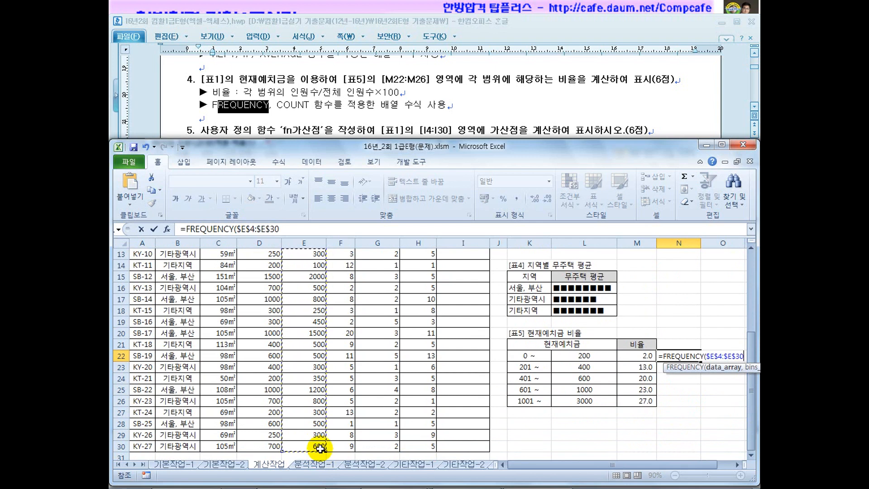
pyautogui.press('Escape')
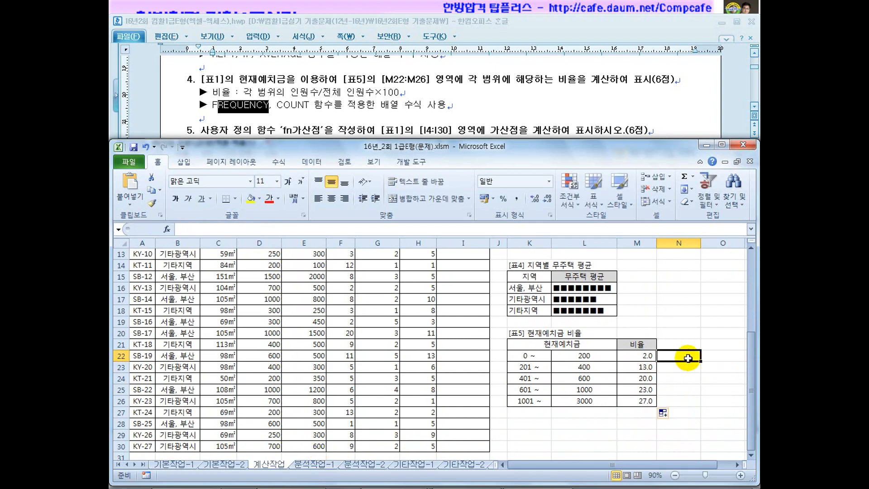
# Compare the single-cell array formulas in M22 and L16:L18 with the empty block N22:N26
pyautogui.click(643, 356)
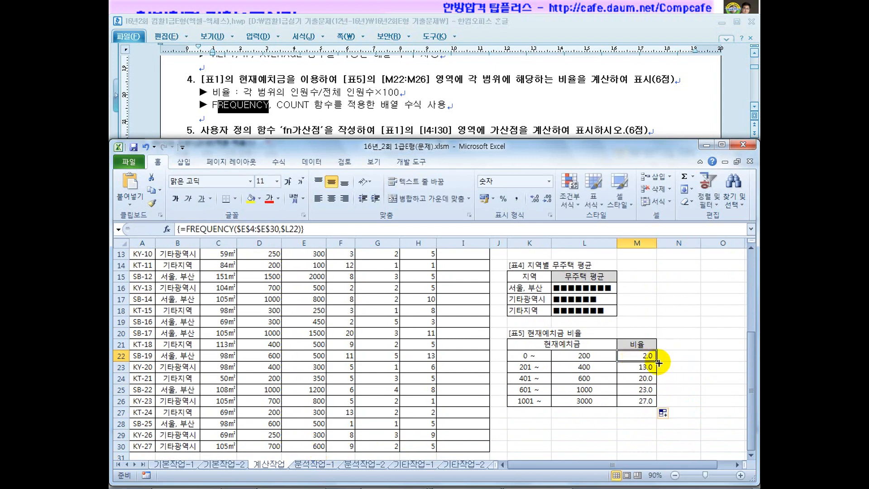
pyautogui.moveTo(671, 355); pyautogui.dragTo(668, 399)
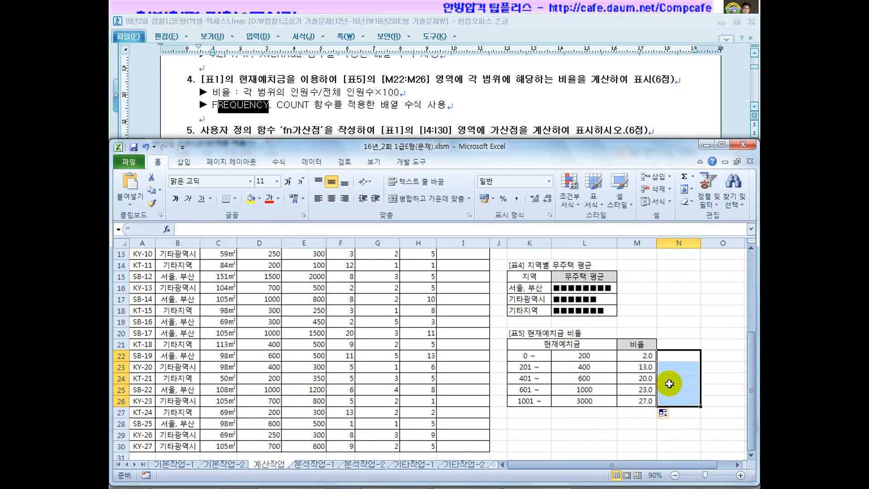
pyautogui.moveTo(583, 288); pyautogui.dragTo(587, 310)
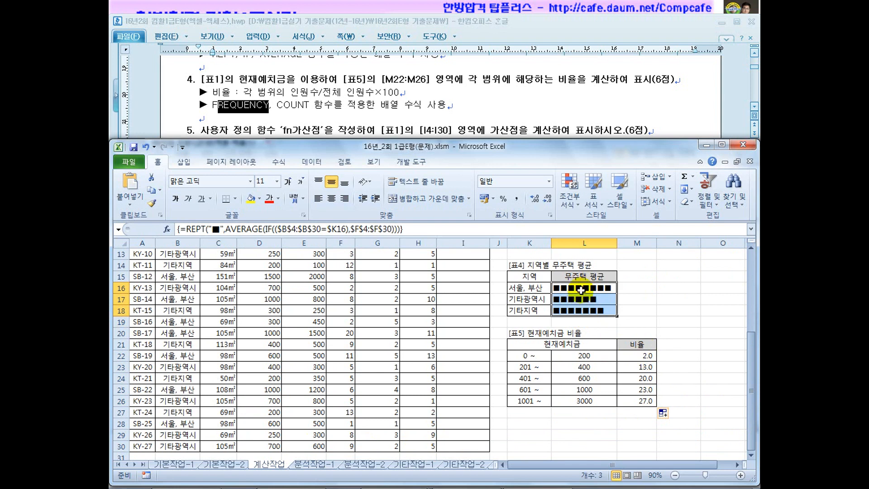
pyautogui.click(581, 293)
# Begin a FREQUENCY formula across N22:N26 with $E$4:$E$30 as its data array
pyautogui.moveTo(675, 359); pyautogui.dragTo(675, 402)
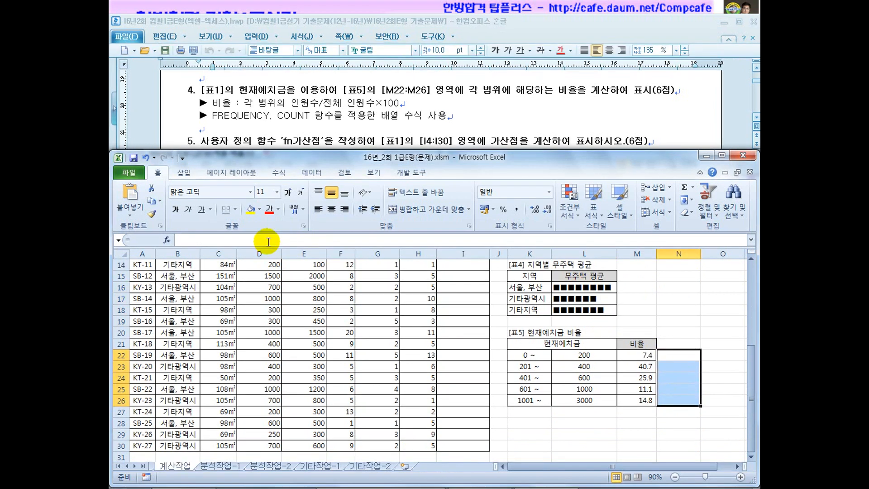
pyautogui.write('=fre')
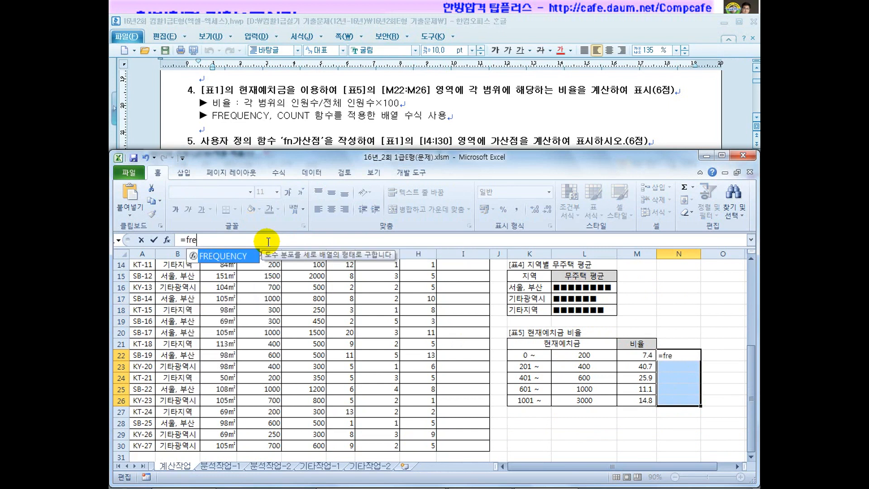
pyautogui.doubleClick(223, 258)
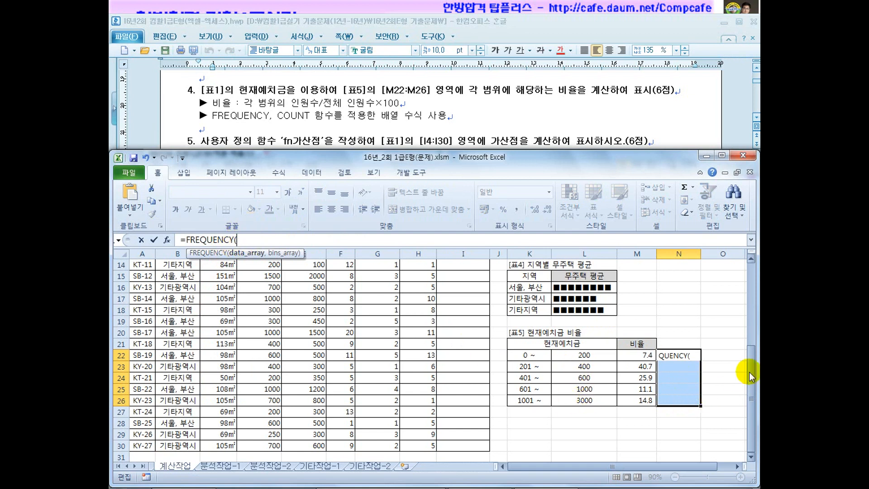
pyautogui.scroll(5, 738, 382)
pyautogui.click(314, 299)
pyautogui.moveTo(314, 298); pyautogui.dragTo(303, 439)
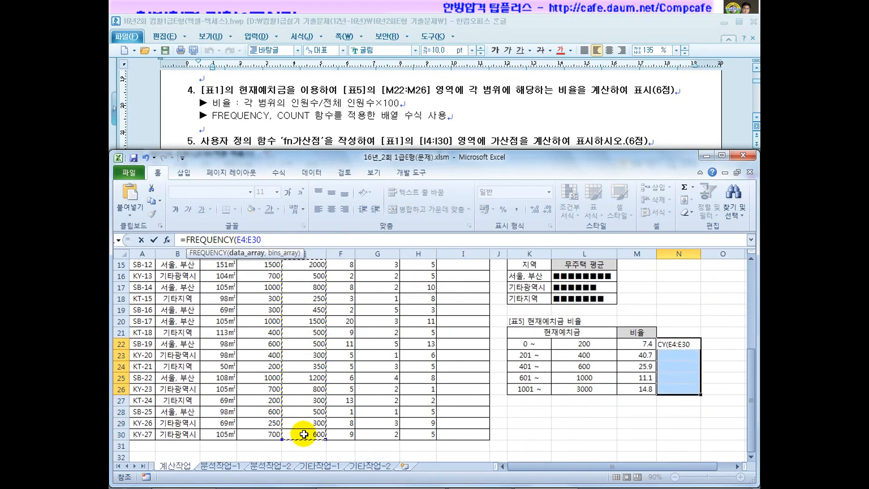
pyautogui.press('F4')
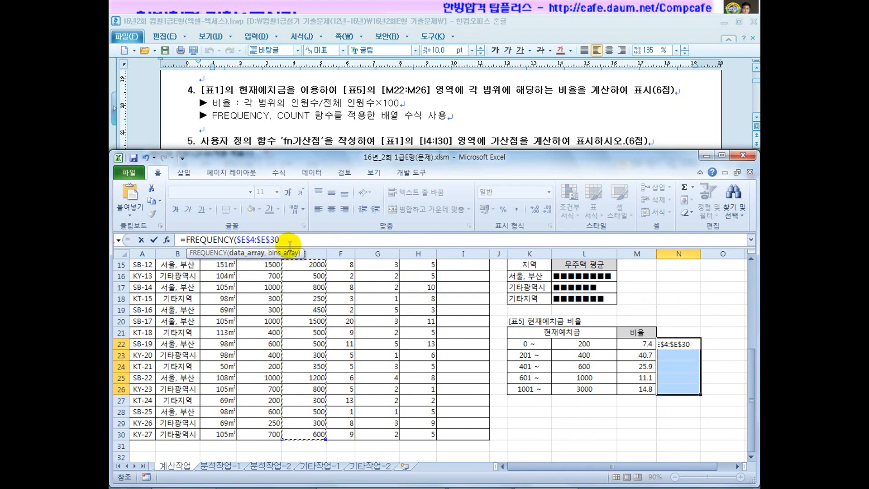
# Complete the formula with $L$22:$L$26 as the bins array and enter it as one array formula across N22:N26
pyautogui.write(',')
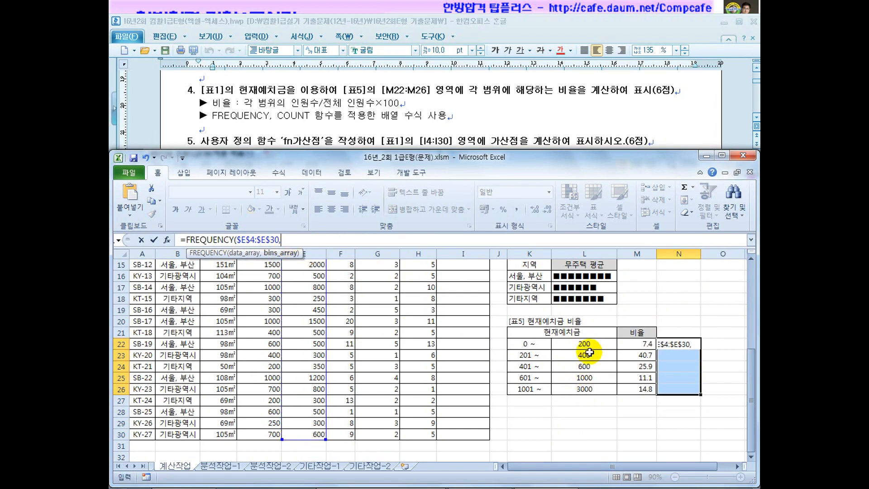
pyautogui.moveTo(582, 344); pyautogui.dragTo(582, 388)
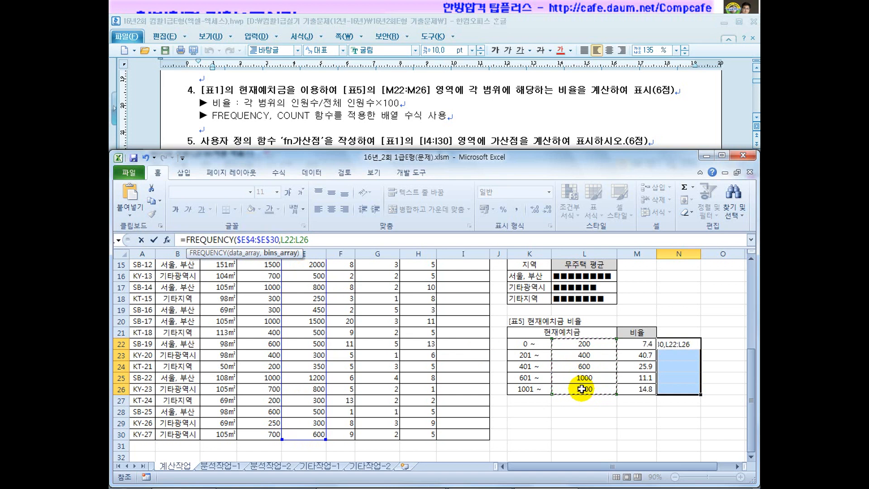
pyautogui.press('F4')
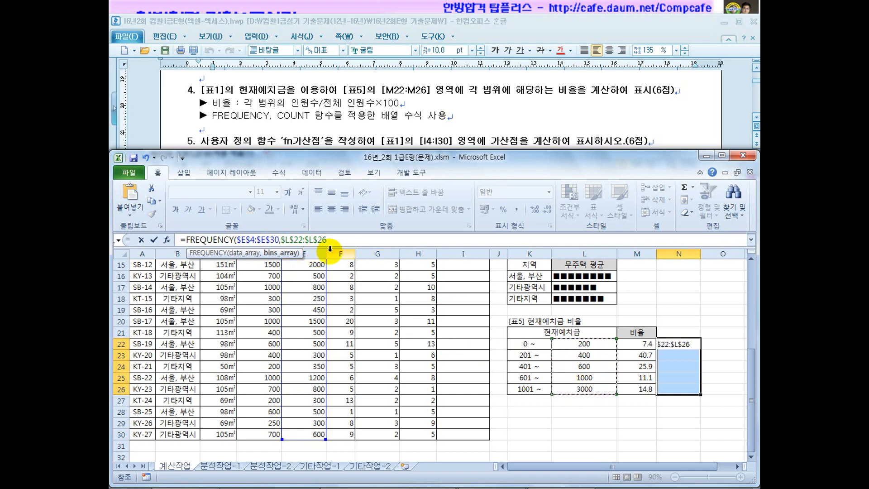
pyautogui.write(')')
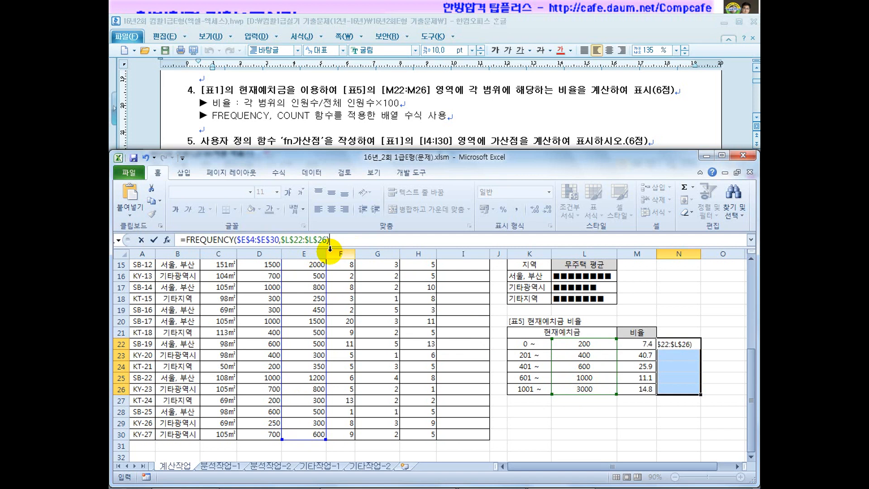
pyautogui.hotkey('ctrl', 'shift', 'Return')
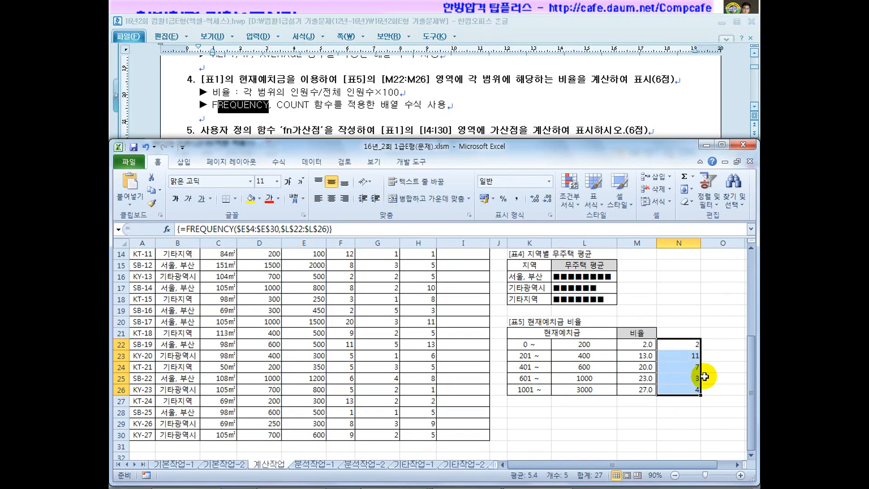
# Compare the block array results in N22:N26 with the cell-by-cell FREQUENCY results in M22:M26
pyautogui.click(693, 345)
pyautogui.click(693, 355)
pyautogui.click(693, 367)
pyautogui.click(693, 378)
pyautogui.moveTo(640, 345); pyautogui.dragTo(660, 369)
pyautogui.moveTo(694, 345); pyautogui.dragTo(693, 390)
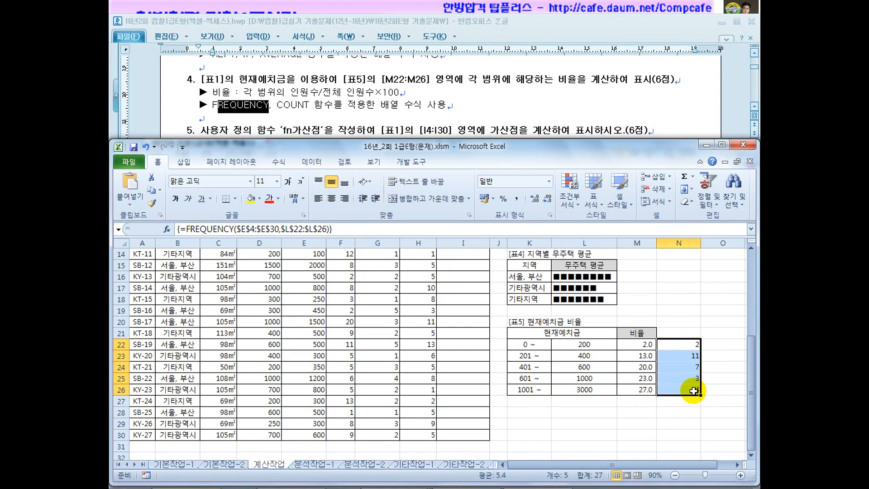
pyautogui.click(682, 355)
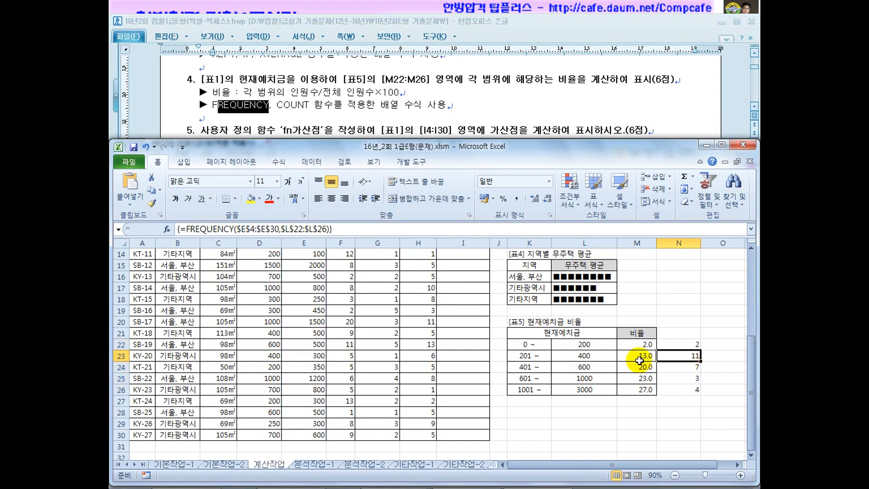
pyautogui.click(697, 368)
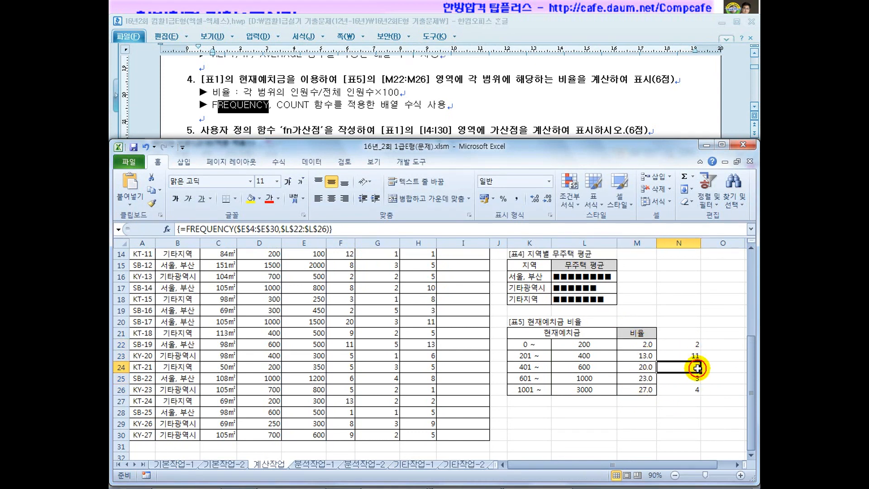
pyautogui.moveTo(643, 345); pyautogui.dragTo(646, 392)
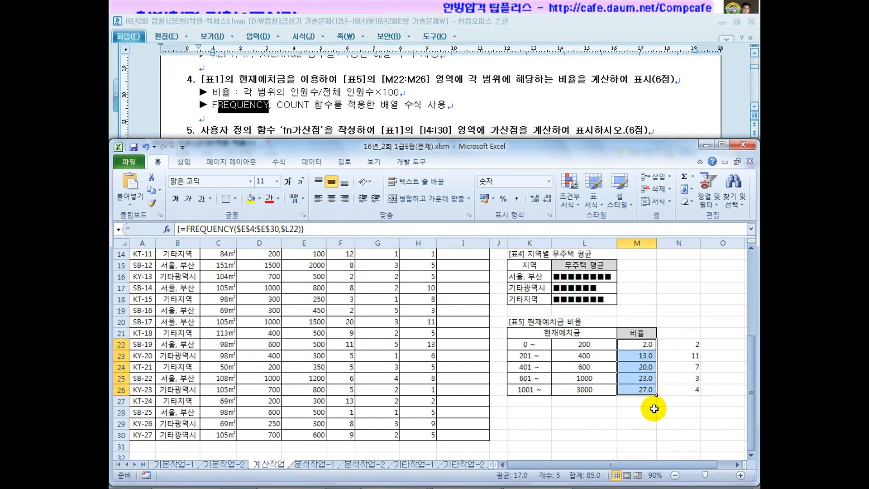
pyautogui.click(686, 391)
# Check the upper bounds in L22 and L23 of [표5] against the frequency count in N22
pyautogui.click(550, 345)
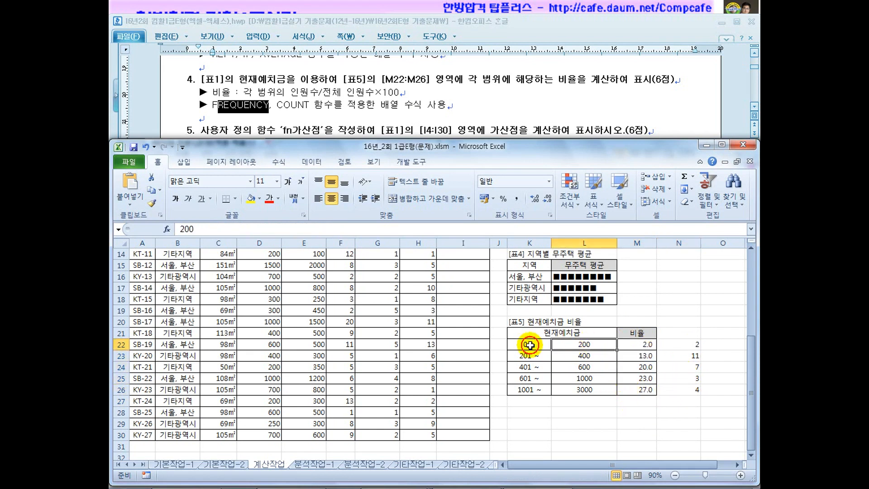
pyautogui.click(689, 344)
pyautogui.click(593, 357)
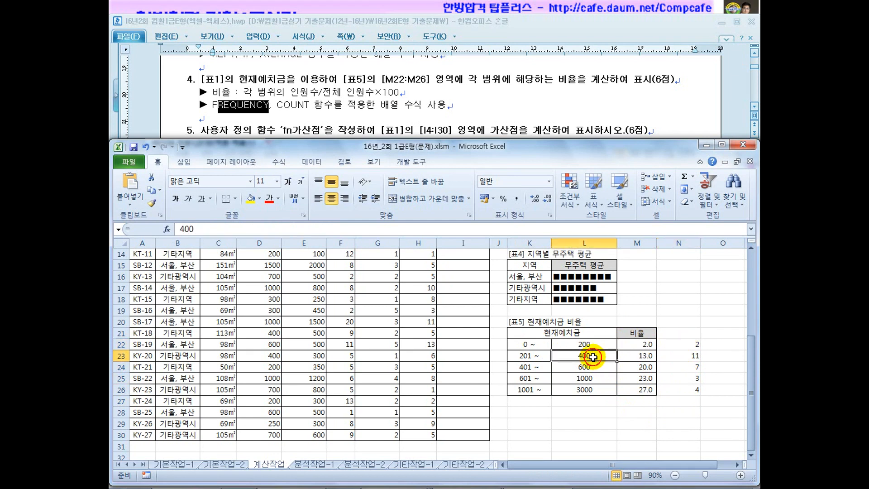
# Check the frequency counts in N23:N26 against the matching 현재예치금 ranges of [표5]
pyautogui.click(692, 358)
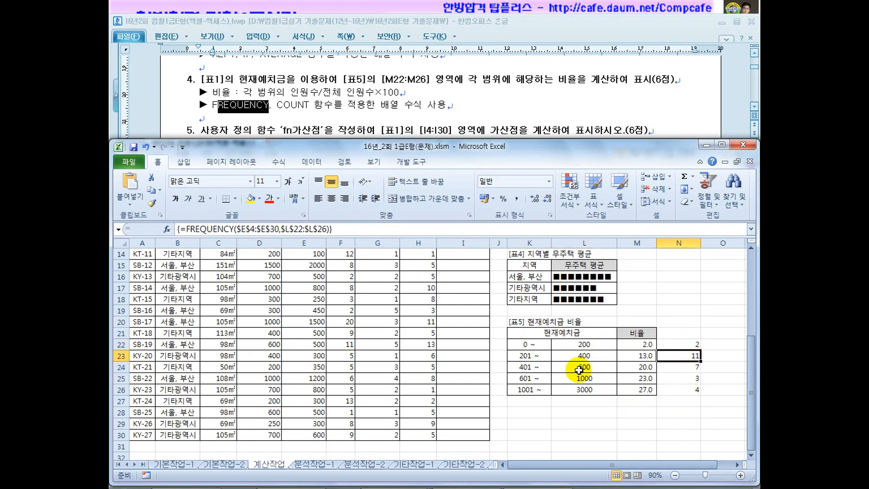
pyautogui.moveTo(578, 369); pyautogui.dragTo(529, 369)
pyautogui.click(686, 369)
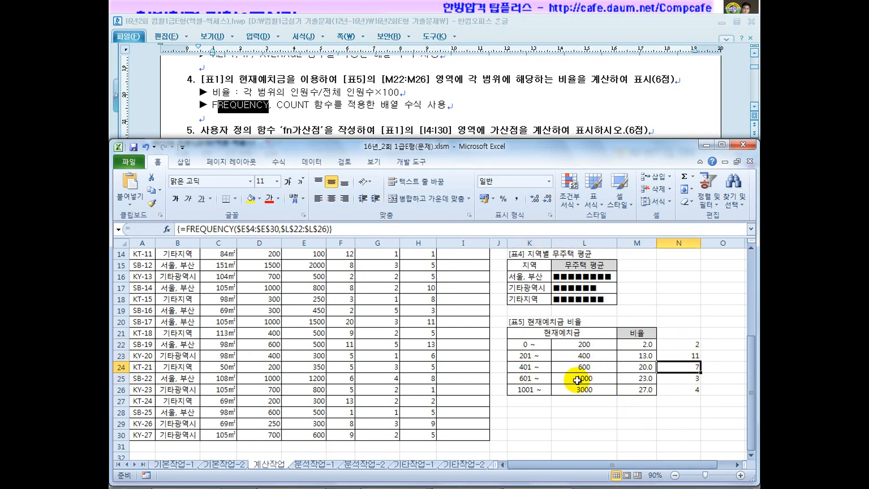
pyautogui.click(527, 379)
pyautogui.click(684, 376)
pyautogui.click(535, 389)
pyautogui.click(686, 389)
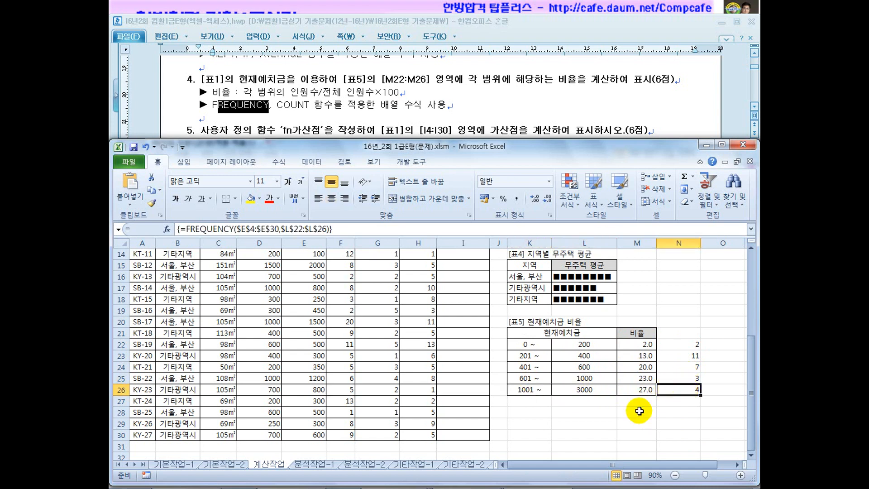
pyautogui.moveTo(445, 484)
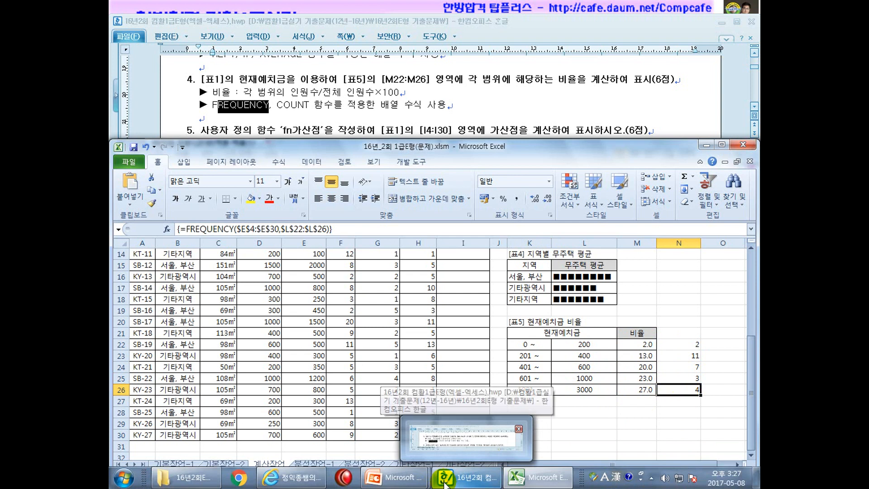
pyautogui.click(509, 345)
# Switch to the PowerPoint 계산작업 slide, mark the explanation of FREQUENCY's block entry with the pen, and erase the marks
pyautogui.press('super')
pyautogui.click(404, 479)
pyautogui.click(477, 417)
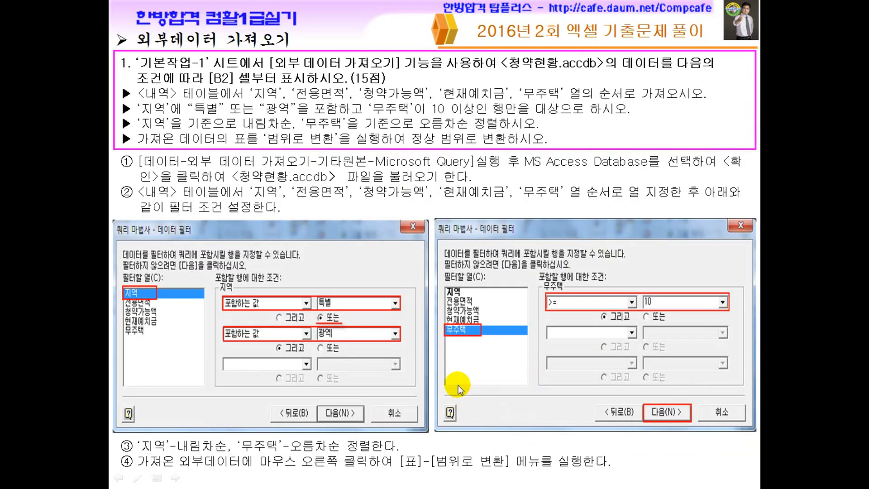
pyautogui.scroll(-3, 458, 385)
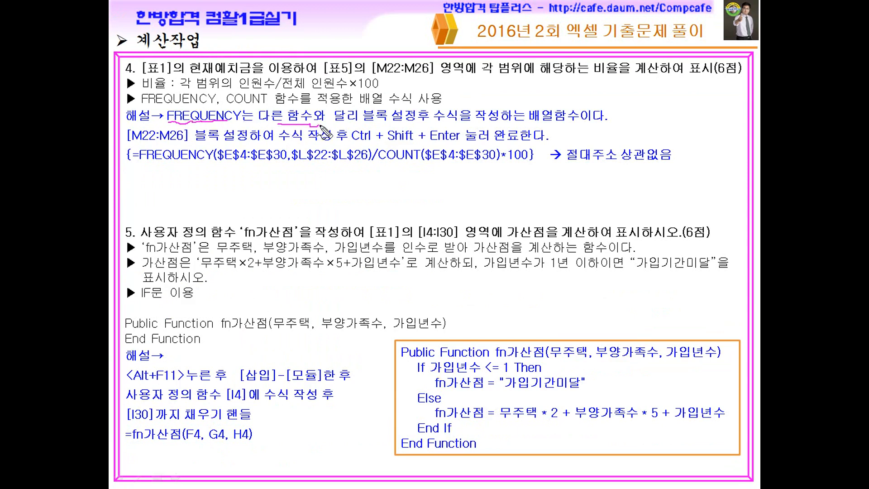
pyautogui.moveTo(384, 124)
pyautogui.mouseDown()
pyautogui.moveTo(407, 110)
pyautogui.moveTo(572, 131)
pyautogui.mouseUp()
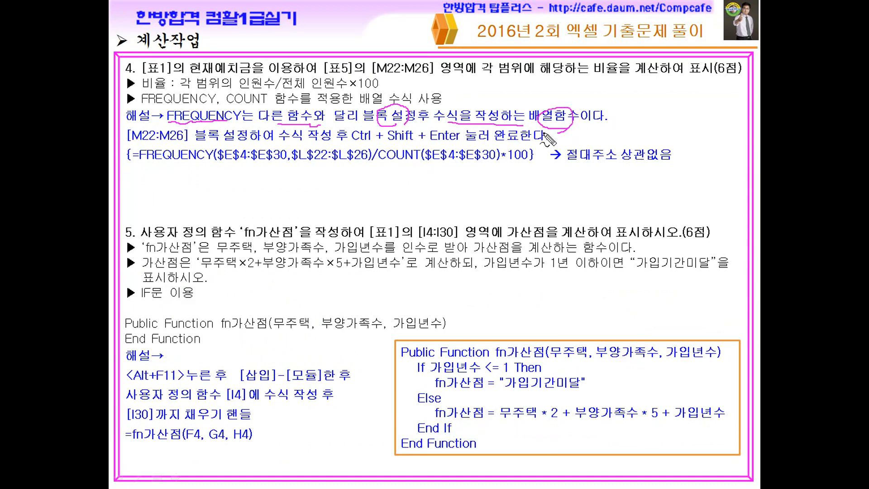
pyautogui.press('Escape')
pyautogui.press('e')
# Switch back to Excel and review the REPT array formula in L16 of [표4]
pyautogui.press('super')
pyautogui.click(491, 479)
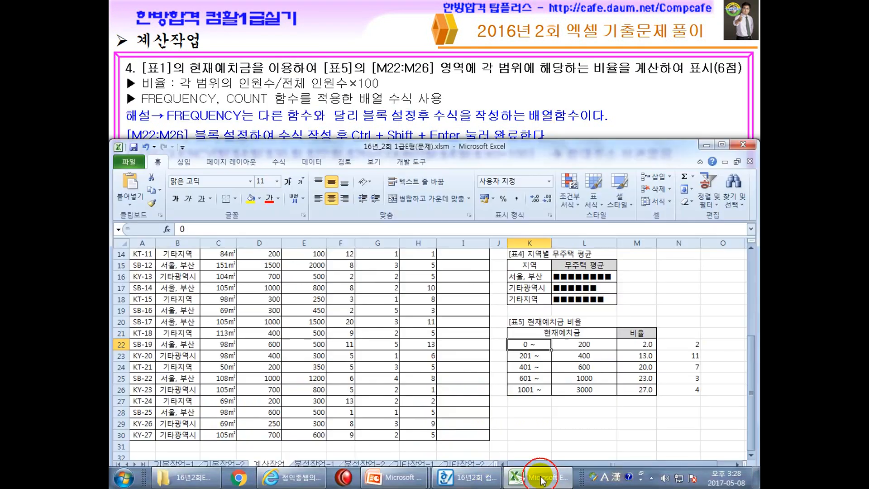
pyautogui.moveTo(584, 276); pyautogui.dragTo(583, 300)
pyautogui.click(583, 279)
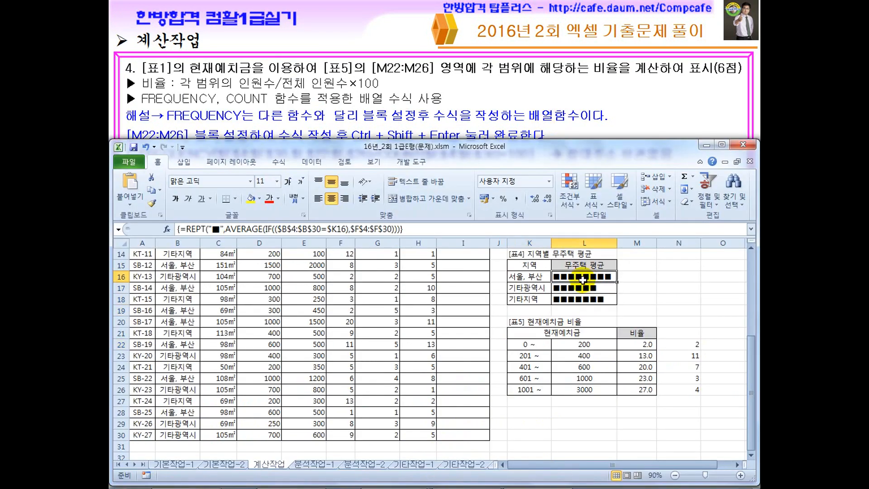
# Clear the cell-by-cell FREQUENCY formulas from M22:M26
pyautogui.click(651, 344)
pyautogui.moveTo(651, 344); pyautogui.dragTo(657, 395)
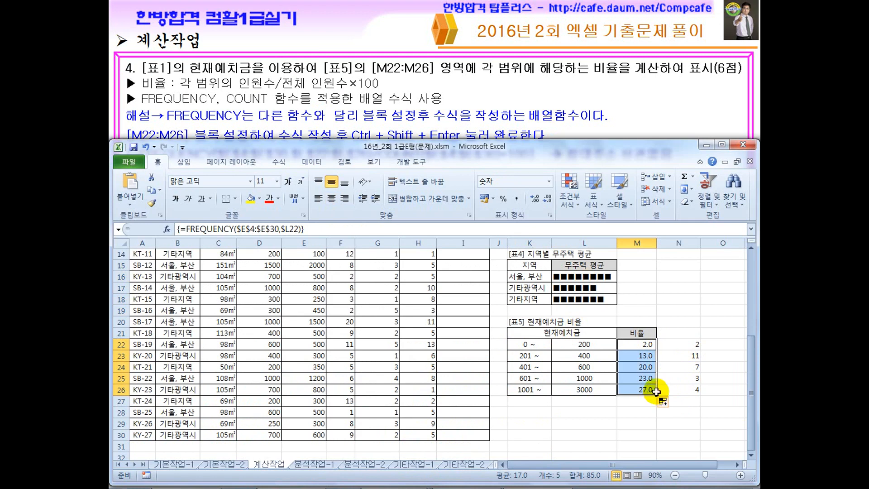
pyautogui.press('Delete')
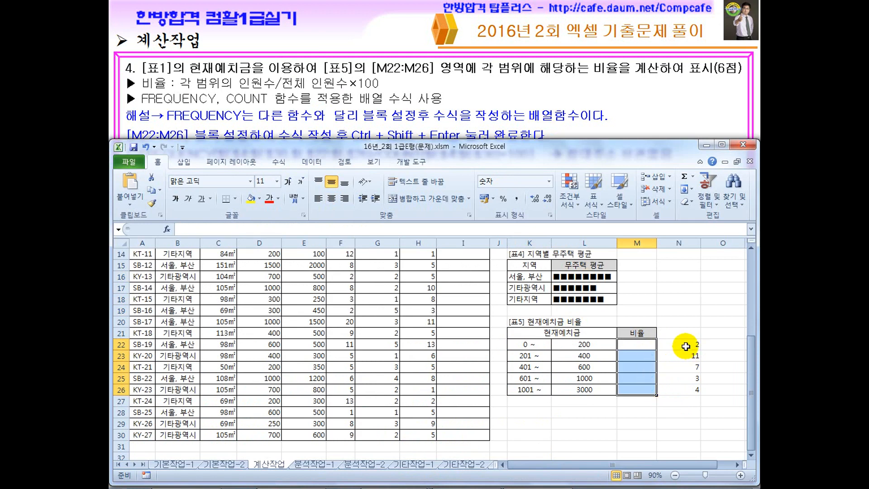
# Copy N22's formula =FREQUENCY($E$4:$E$30,$L$22:$L$26) and enter it as one array formula across M22:M26
pyautogui.click(683, 345)
pyautogui.moveTo(332, 229); pyautogui.dragTo(182, 229)
pyautogui.hotkey('ctrl', 'c')
pyautogui.press('Escape')
pyautogui.moveTo(634, 346); pyautogui.dragTo(629, 395)
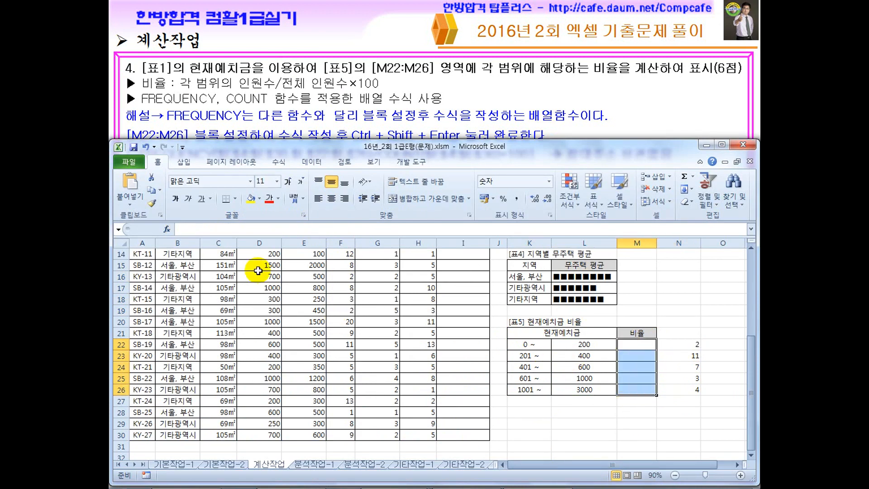
pyautogui.click(200, 229)
pyautogui.hotkey('ctrl', 'v')
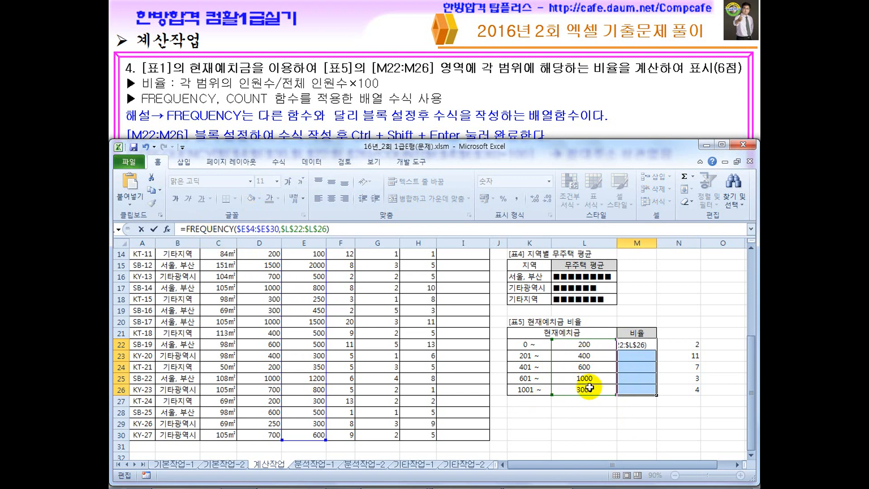
pyautogui.hotkey('ctrl', 'shift', 'Return')
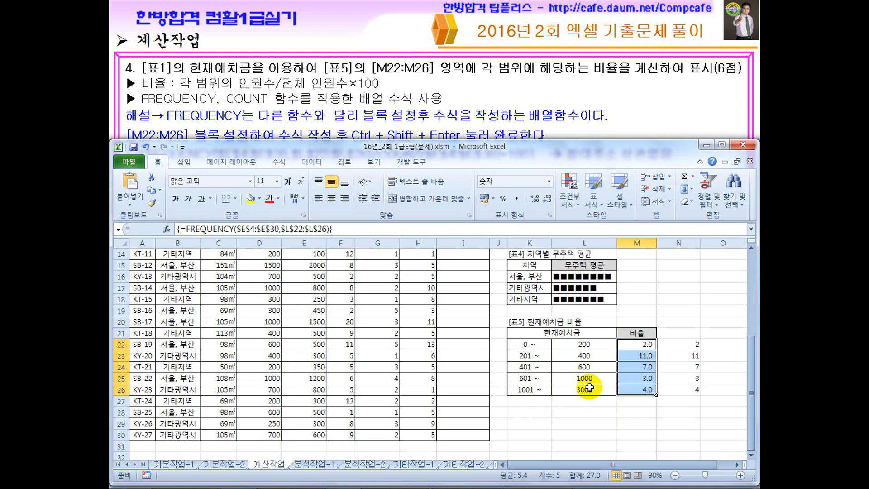
# Clear the test array formula from N22:N26
pyautogui.moveTo(681, 345); pyautogui.dragTo(681, 384)
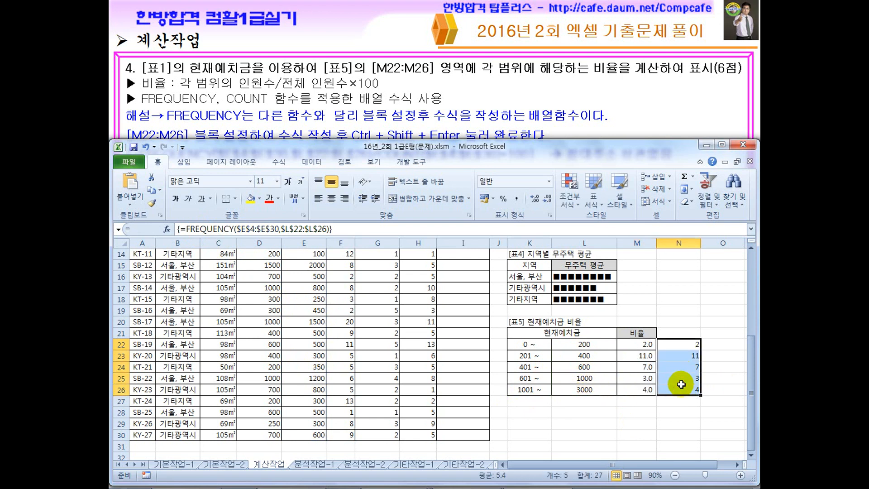
pyautogui.press('Delete')
pyautogui.press('super')
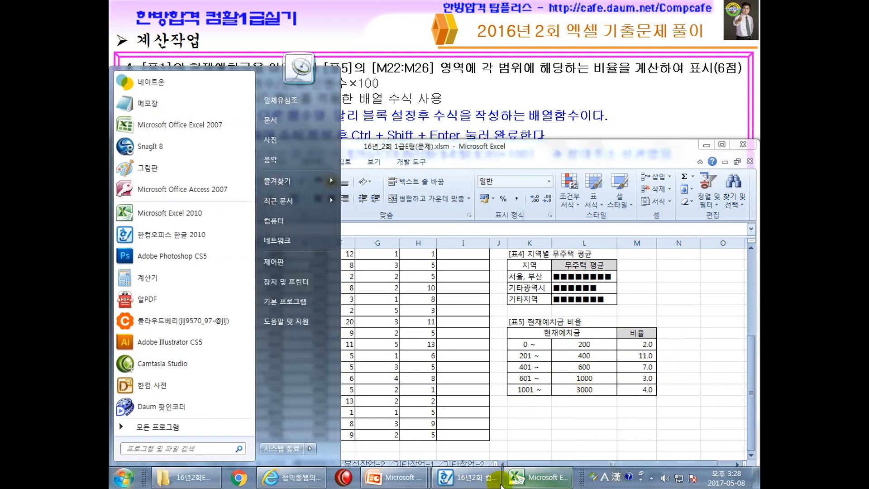
pyautogui.moveTo(531, 484)
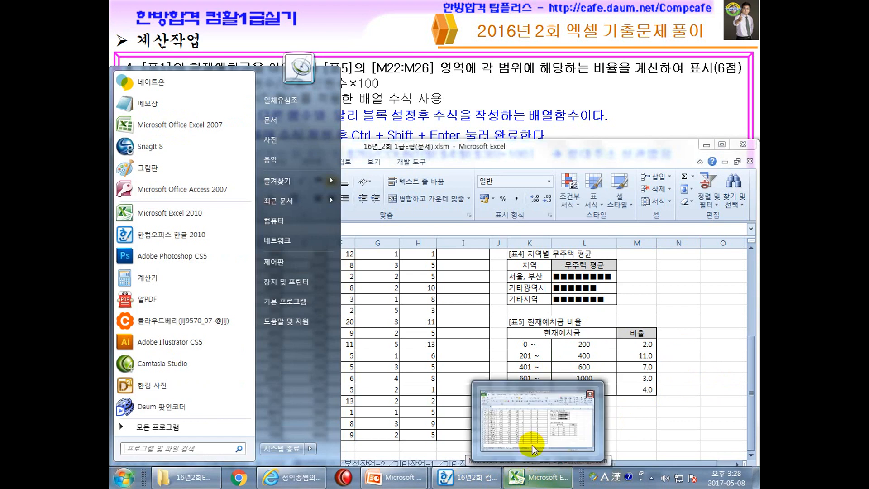
pyautogui.click(513, 331)
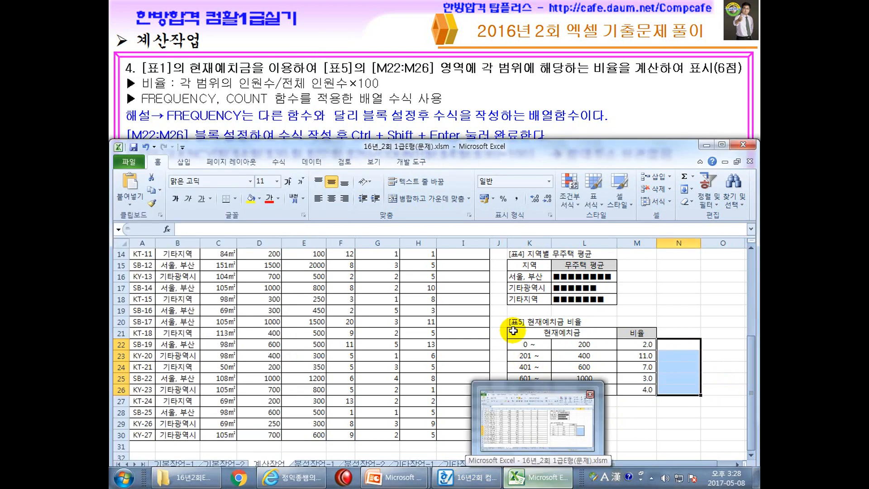
# Review the lower bounds in K22:K26 and upper bounds in L22:L26 against the block array formula in M22:M26
pyautogui.click(641, 353)
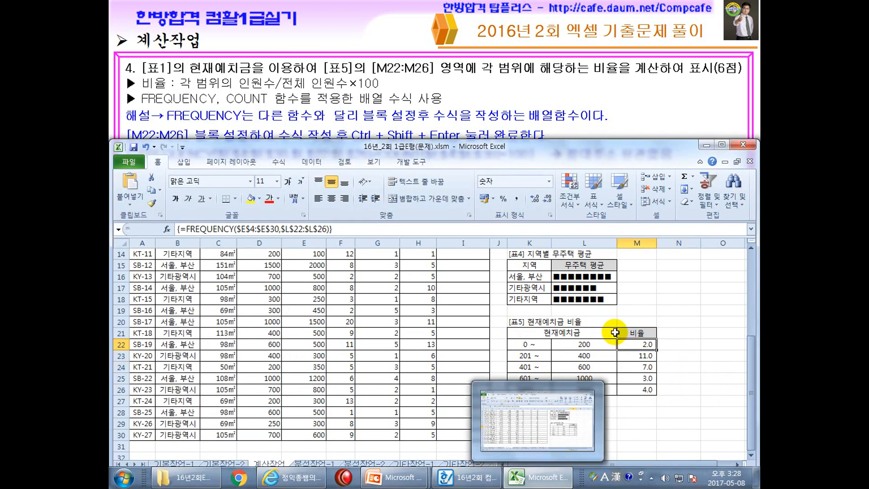
pyautogui.click(422, 323)
pyautogui.moveTo(527, 344); pyautogui.dragTo(521, 389)
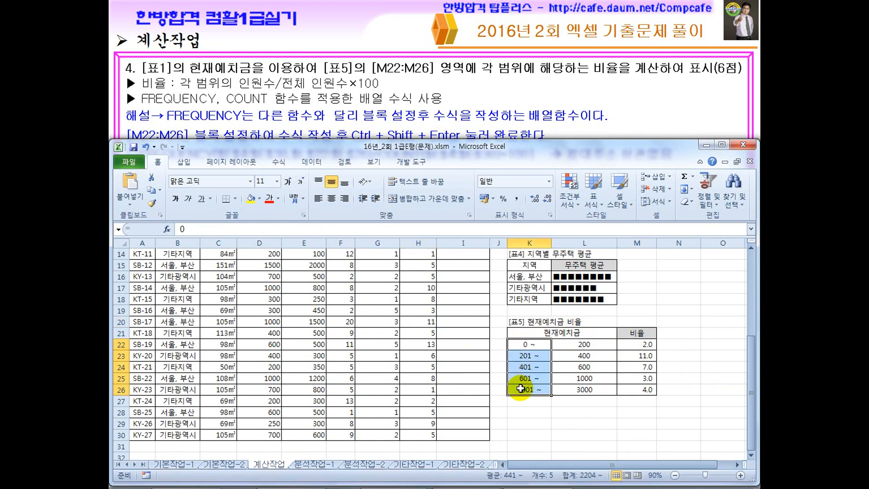
pyautogui.moveTo(584, 344); pyautogui.dragTo(583, 387)
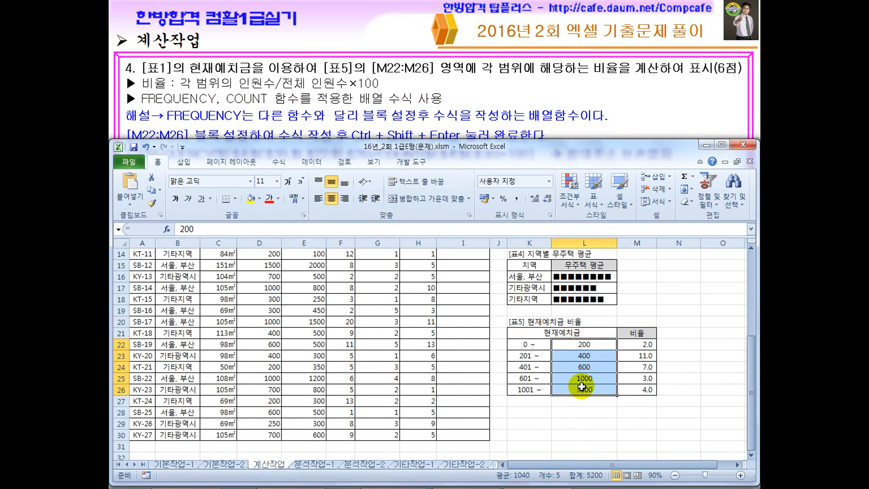
pyautogui.moveTo(638, 345); pyautogui.dragTo(635, 385)
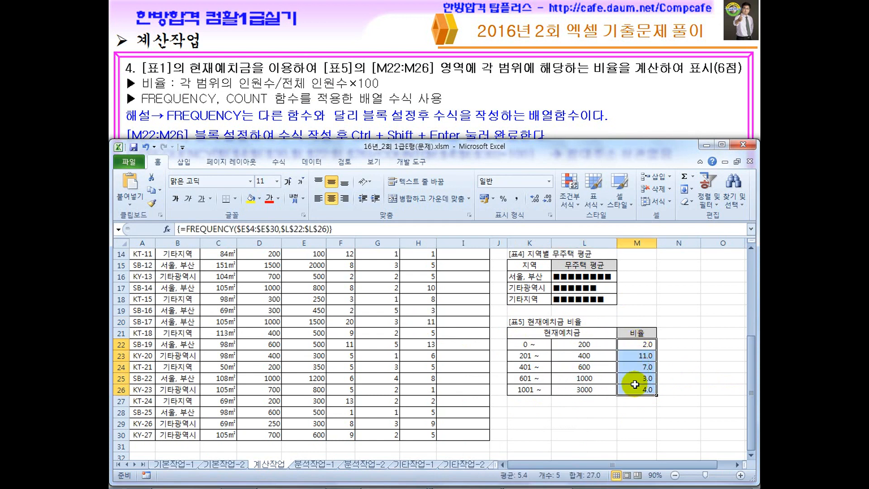
# Switch to the PowerPoint slide and reveal the note contrasting FREQUENCY with VLOOKUP, HLOOKUP and MATCH
pyautogui.press('super')
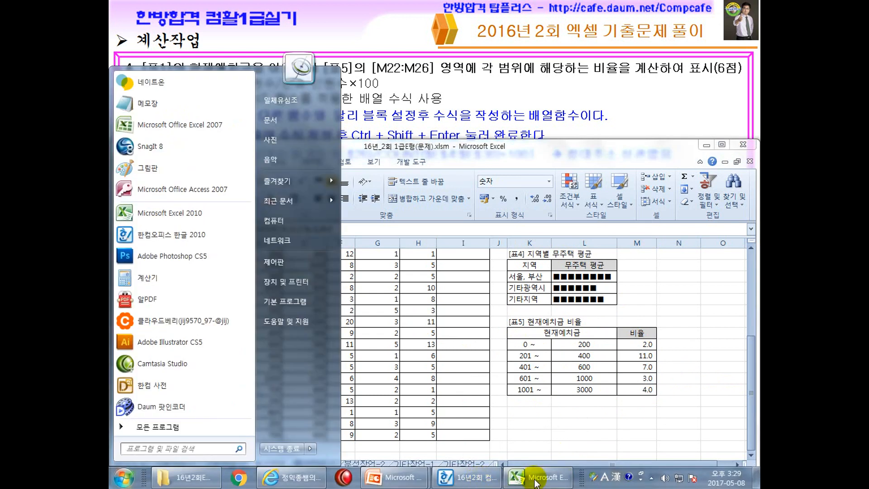
pyautogui.click(388, 479)
pyautogui.click(475, 422)
pyautogui.click(447, 368)
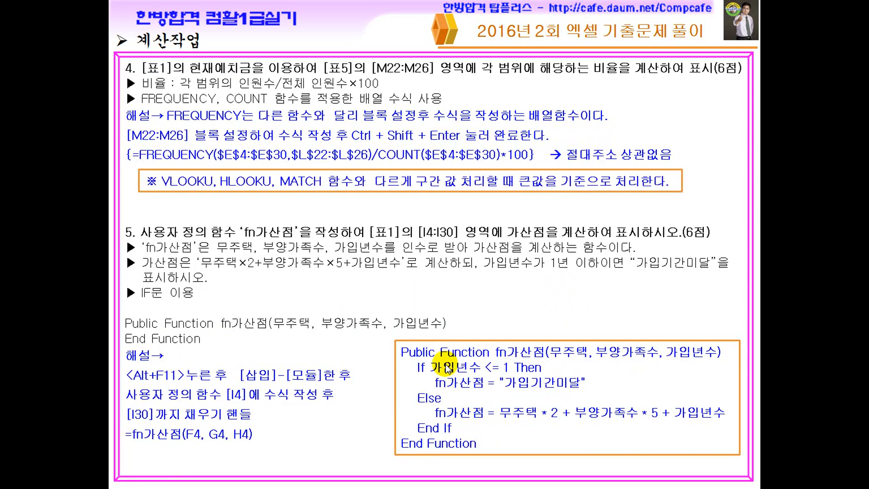
# Mark the note's function names, interval handling and 큰값, and the block selection remark above, with the slide show pen
pyautogui.hotkey('ctrl', 'shift', 'd')
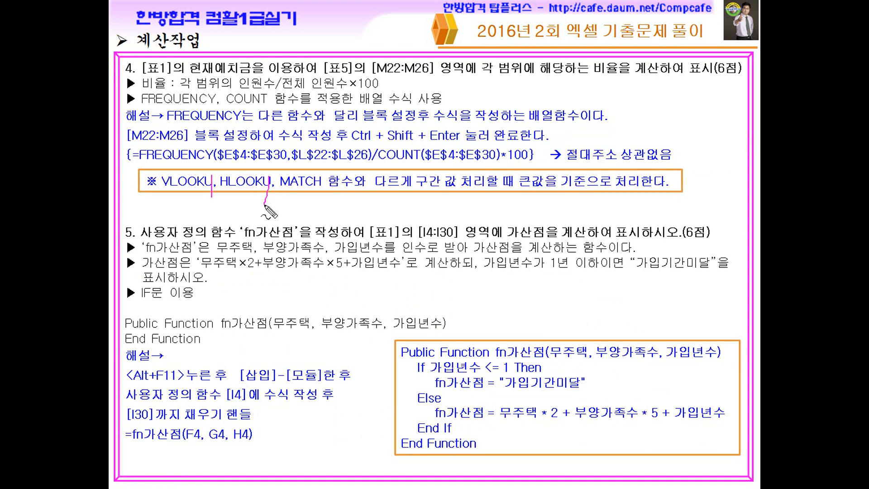
pyautogui.moveTo(235, 191)
pyautogui.mouseDown()
pyautogui.moveTo(265, 204)
pyautogui.moveTo(326, 189)
pyautogui.mouseUp()
pyautogui.moveTo(390, 190)
pyautogui.mouseDown()
pyautogui.moveTo(442, 193)
pyautogui.moveTo(432, 177)
pyautogui.moveTo(467, 192)
pyautogui.mouseUp()
pyautogui.moveTo(182, 193); pyautogui.dragTo(268, 192)
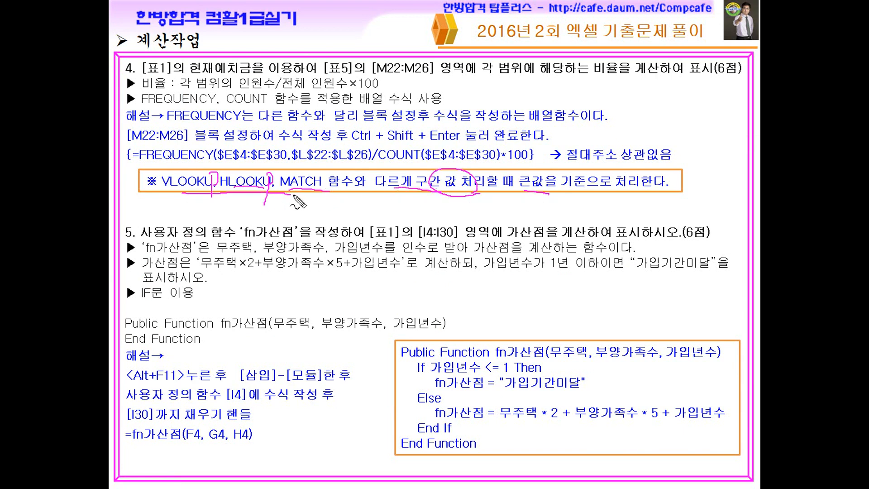
pyautogui.moveTo(521, 193); pyautogui.dragTo(548, 209)
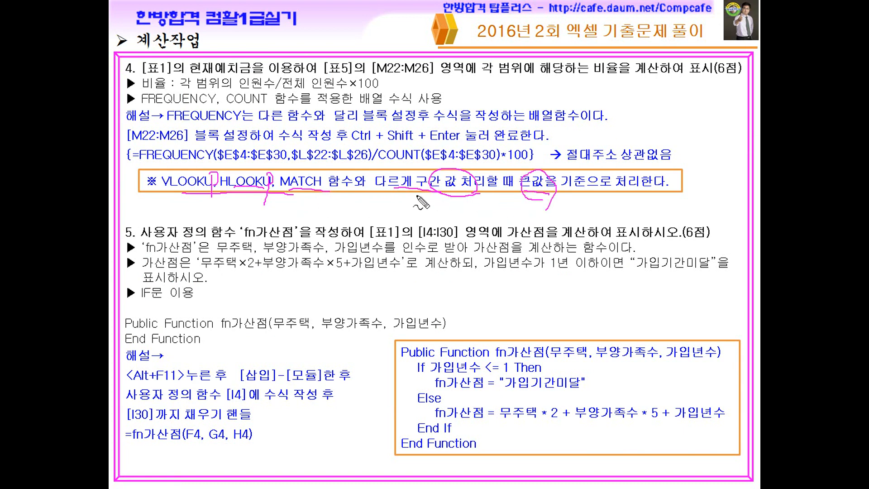
pyautogui.moveTo(275, 122); pyautogui.dragTo(326, 122)
pyautogui.moveTo(446, 124); pyautogui.dragTo(431, 134)
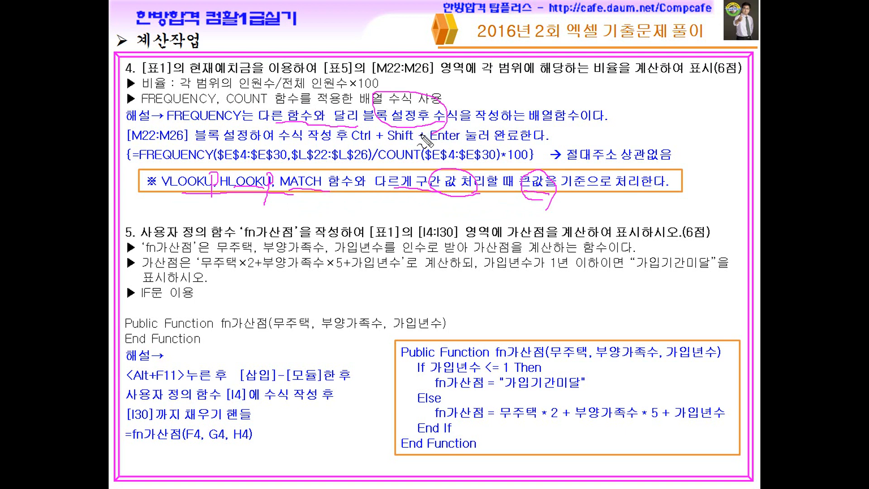
# Return to the workbook and the Hancom question document, and highlight question 4's ratio definition and its COUNT function requirement
pyautogui.press('Escape')
pyautogui.press('super')
pyautogui.click(535, 481)
pyautogui.click(621, 345)
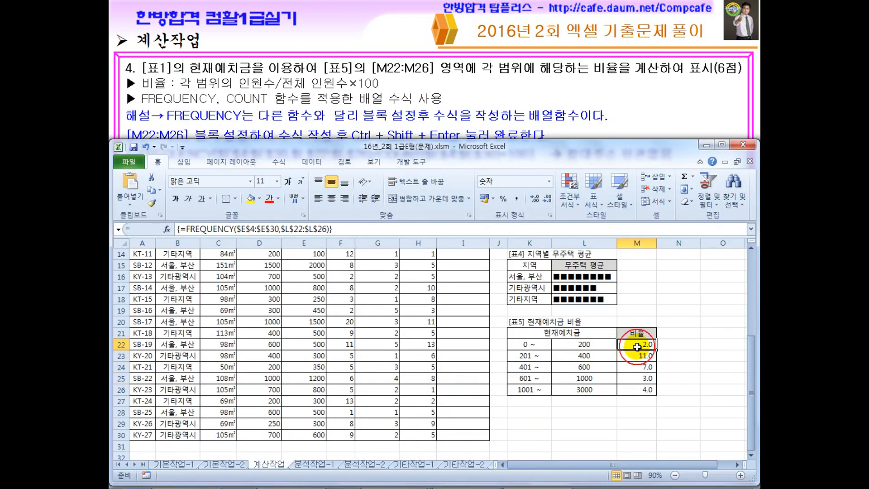
pyautogui.click(477, 482)
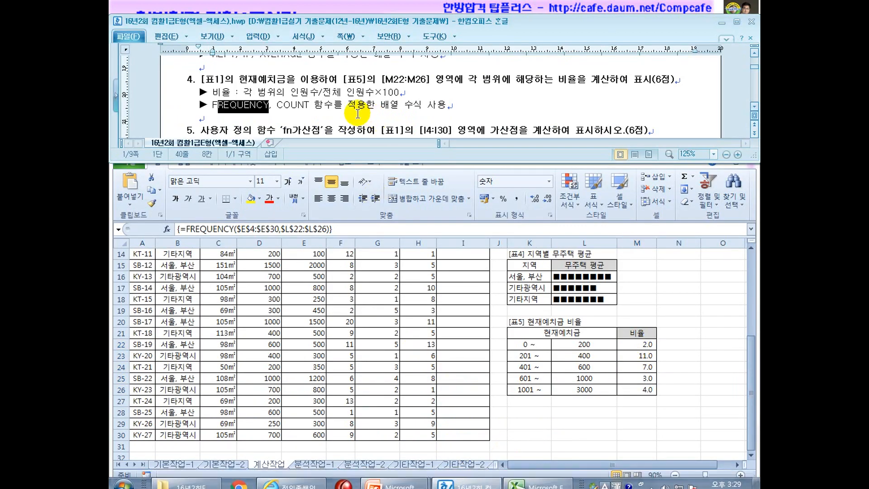
pyautogui.moveTo(308, 91); pyautogui.dragTo(247, 91)
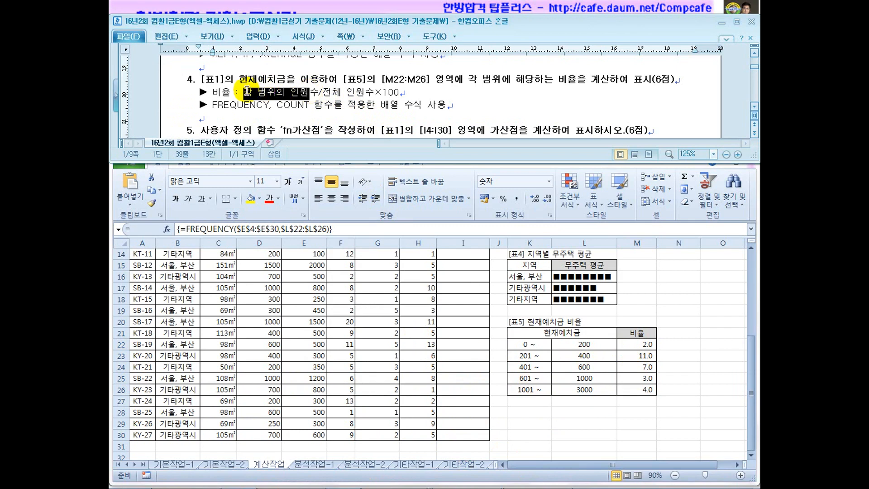
pyautogui.doubleClick(333, 93)
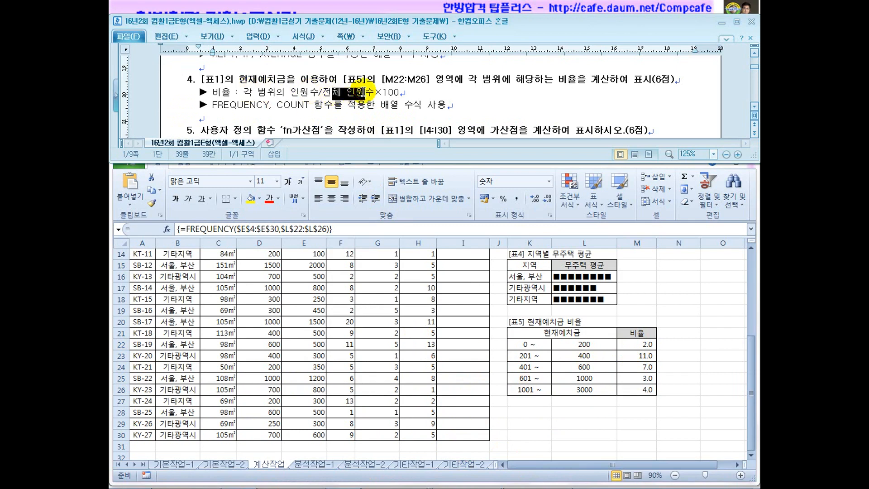
pyautogui.moveTo(591, 81); pyautogui.dragTo(553, 81)
pyautogui.moveTo(266, 93)
pyautogui.mouseDown()
pyautogui.moveTo(347, 93)
pyautogui.moveTo(277, 105)
pyautogui.mouseUp()
pyautogui.click(634, 345)
pyautogui.click(345, 229)
pyautogui.write('/counht')
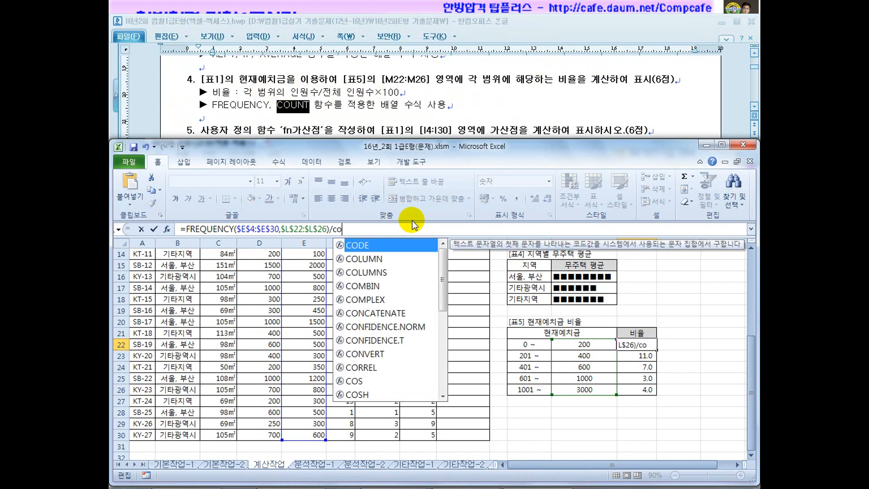
pyautogui.press('BackSpace')
pyautogui.press('BackSpace')
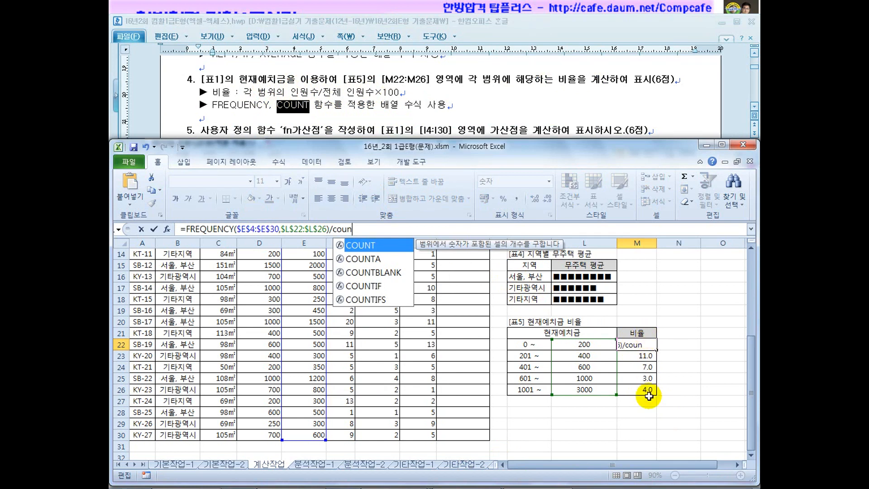
pyautogui.write('t(')
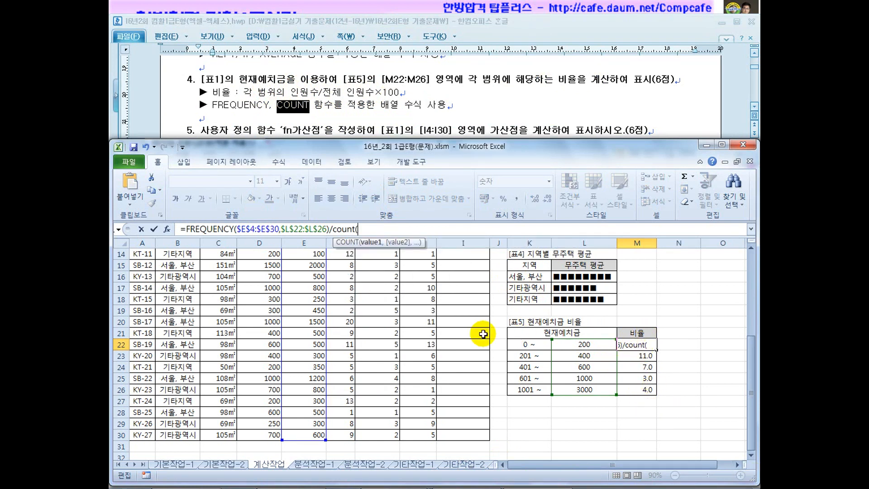
pyautogui.moveTo(312, 436); pyautogui.dragTo(313, 279)
pyautogui.press('F4')
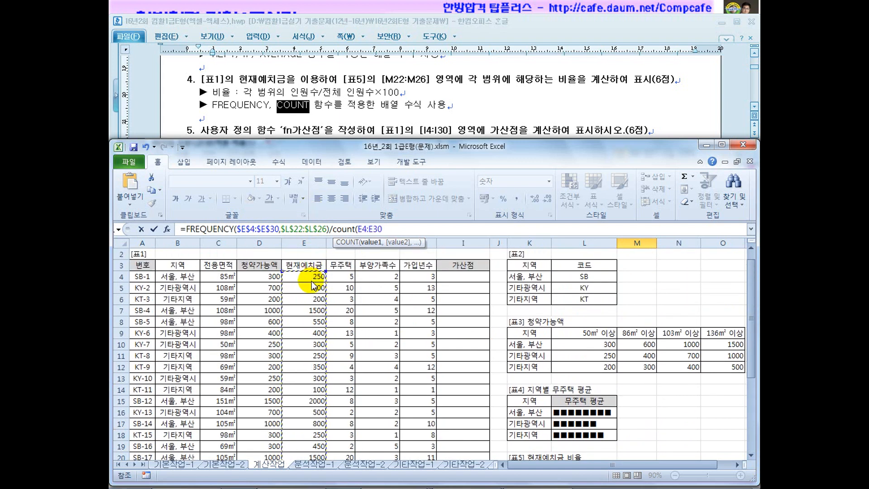
pyautogui.scroll(-4, 312, 281)
pyautogui.write(')')
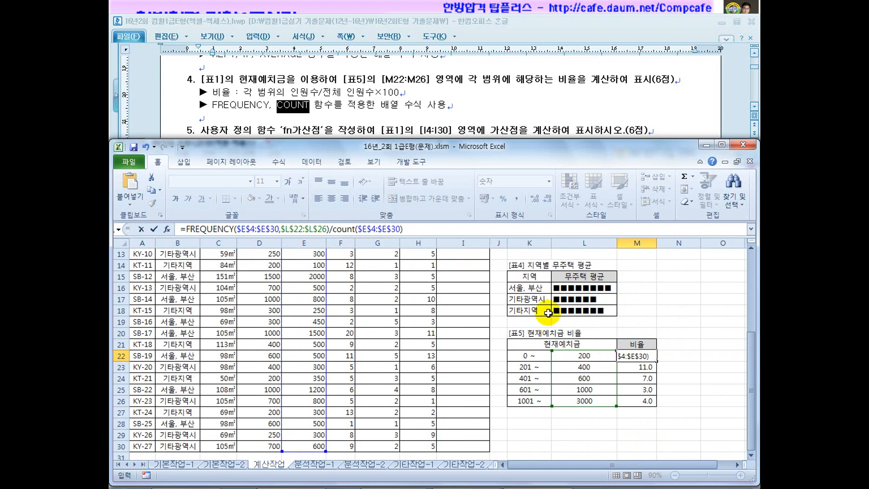
pyautogui.press('Escape')
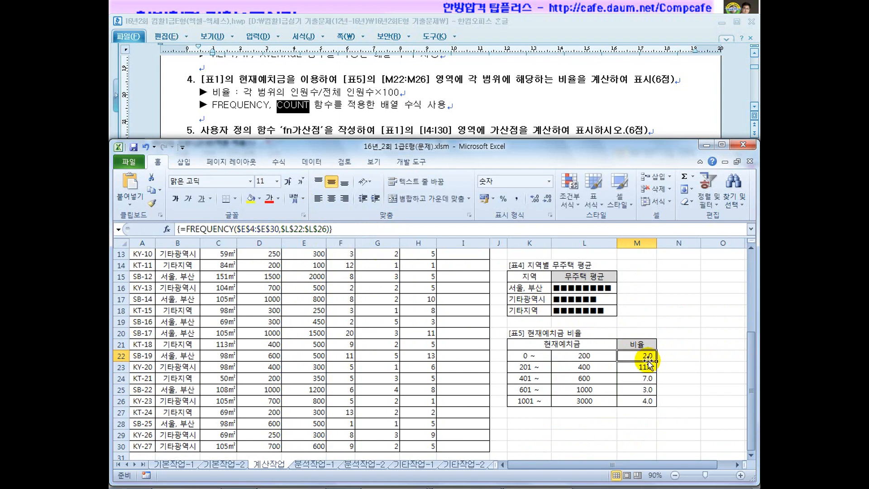
# Divide the FREQUENCY formula across the whole block M22:M26 by COUNT($E$4:$E$30) and enter it as an array formula
pyautogui.moveTo(640, 354); pyautogui.dragTo(640, 398)
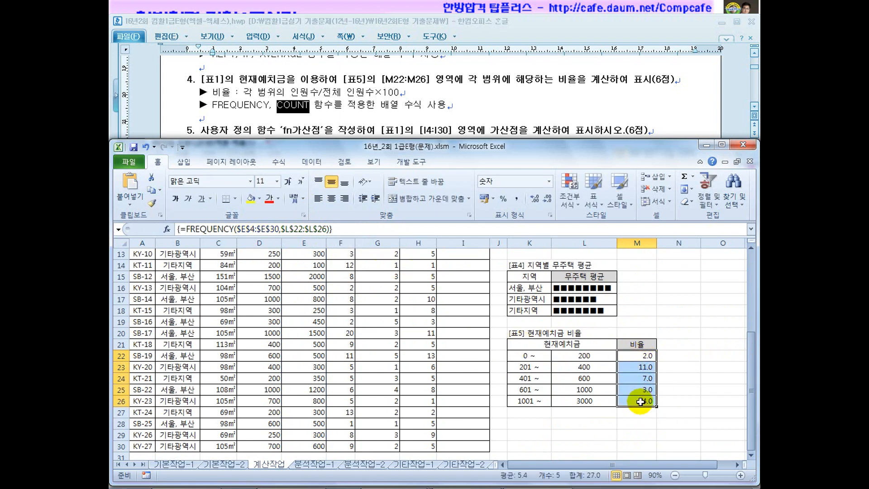
pyautogui.click(350, 229)
pyautogui.write('/count')
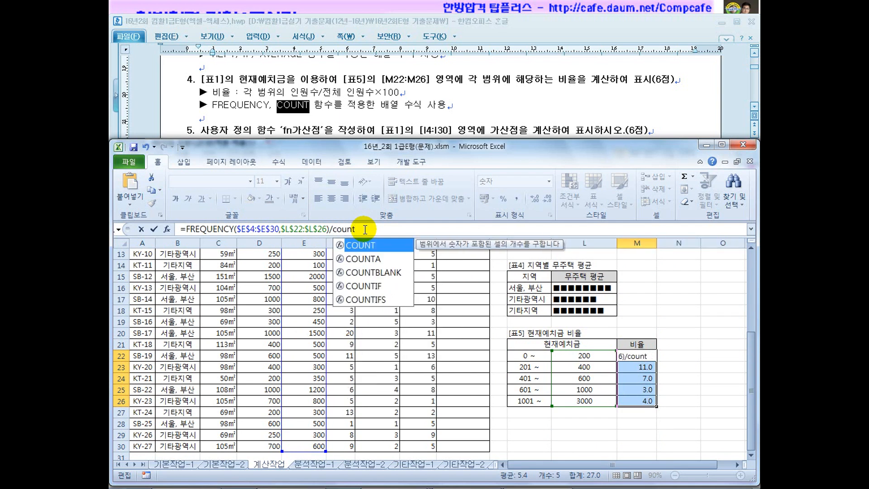
pyautogui.write('(')
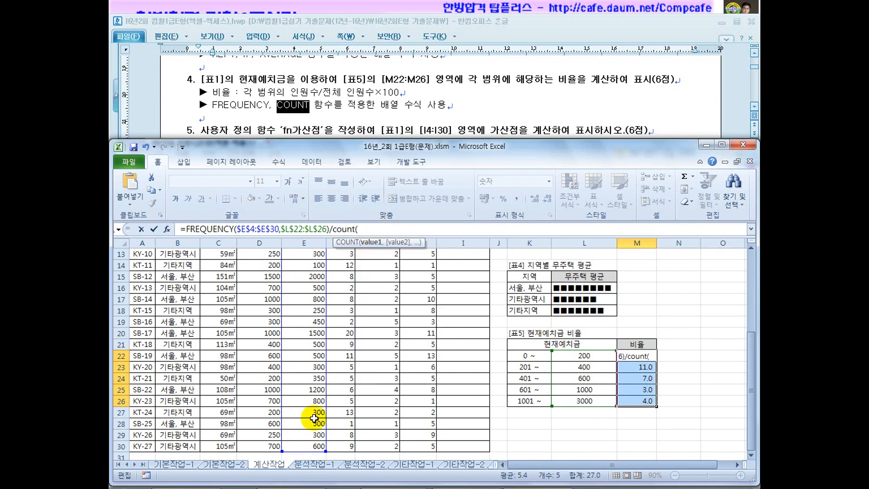
pyautogui.moveTo(304, 446); pyautogui.dragTo(310, 277)
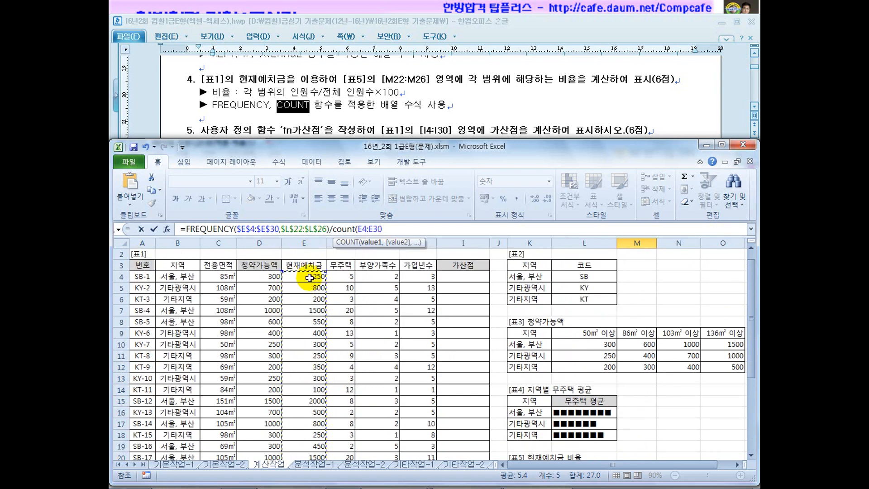
pyautogui.press('F4')
pyautogui.scroll(-4, 310, 278)
pyautogui.write(')')
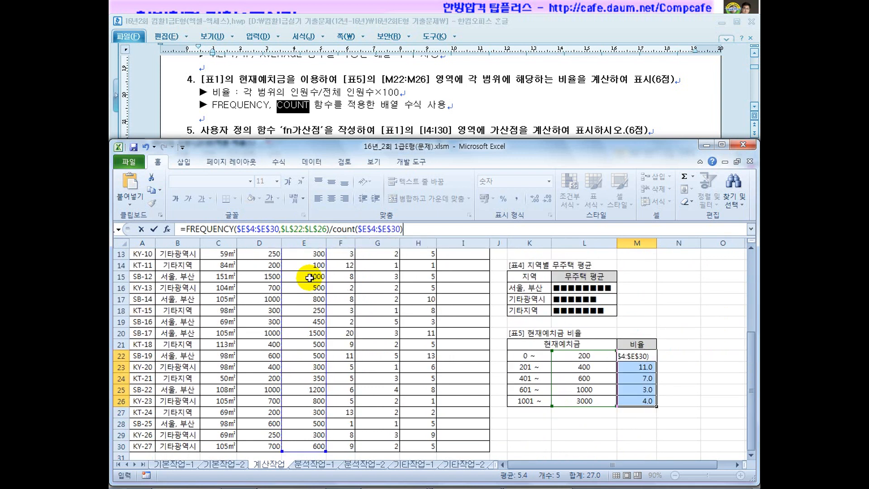
pyautogui.hotkey('ctrl', 'shift', 'Return')
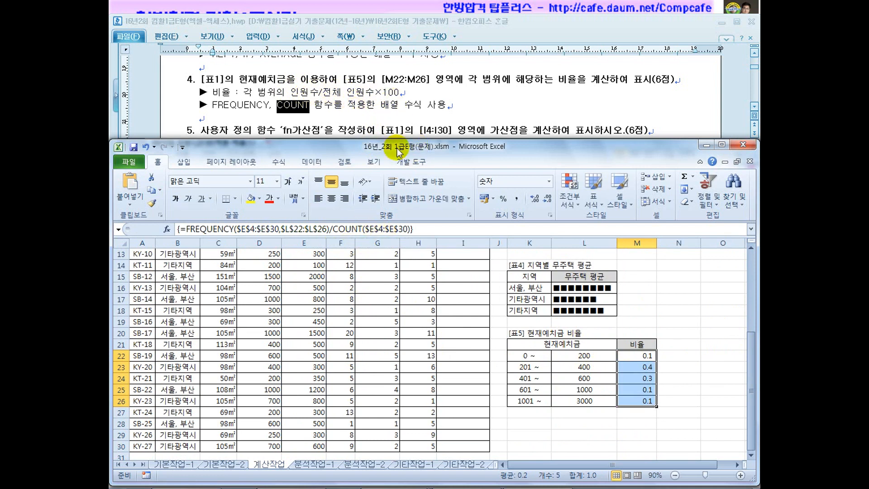
# Multiply the array formula in M22:M26 by 100 and re-enter it as an array formula
pyautogui.click(433, 230)
pyautogui.write('*100')
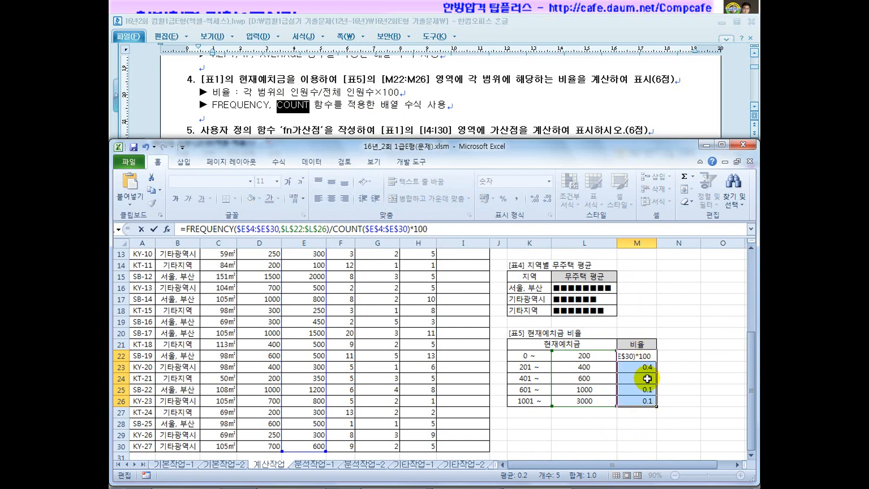
pyautogui.hotkey('ctrl', 'shift', 'Return')
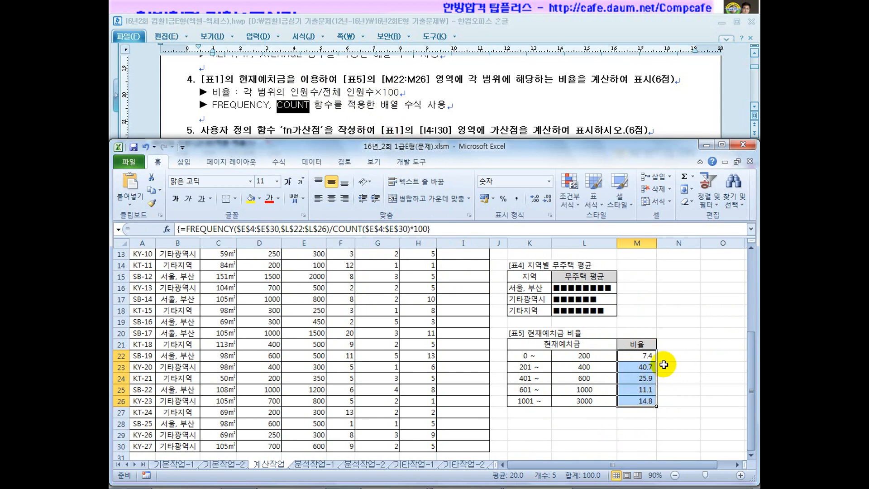
# Enter the check calculation =2/27 in N22, beside the first ratio of [표5]
pyautogui.click(679, 357)
pyautogui.write('=2/27')
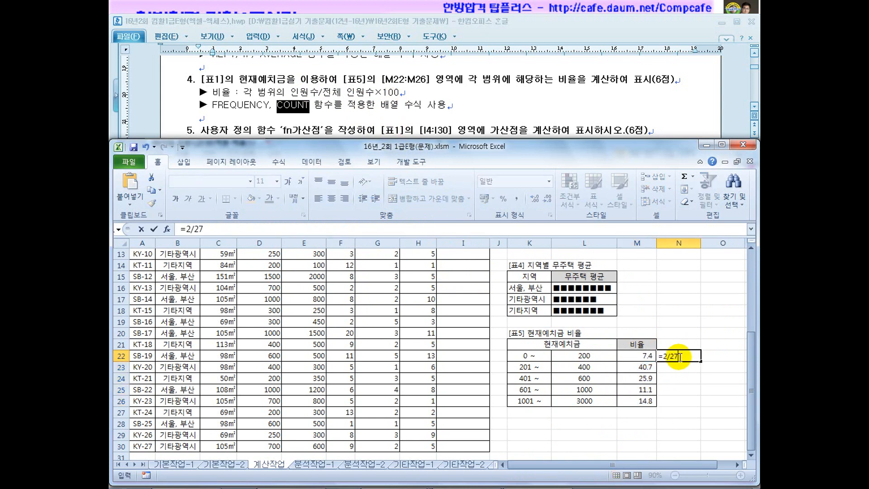
pyautogui.press('Return')
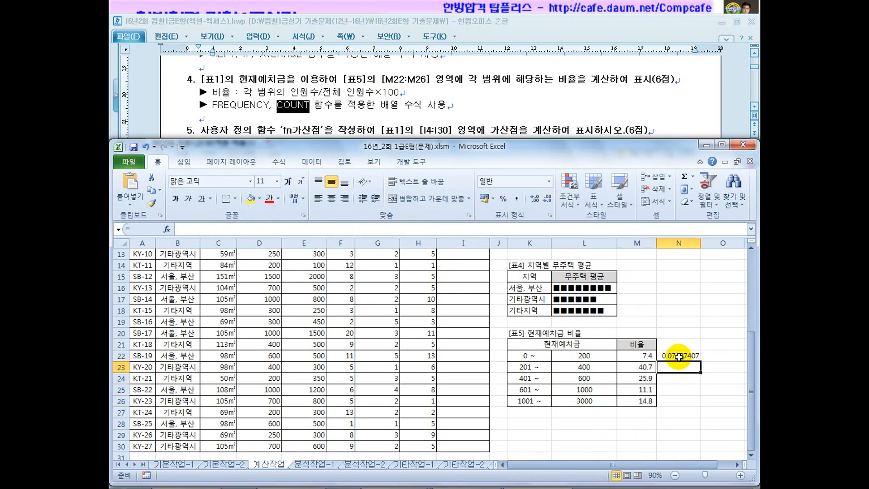
pyautogui.click(679, 356)
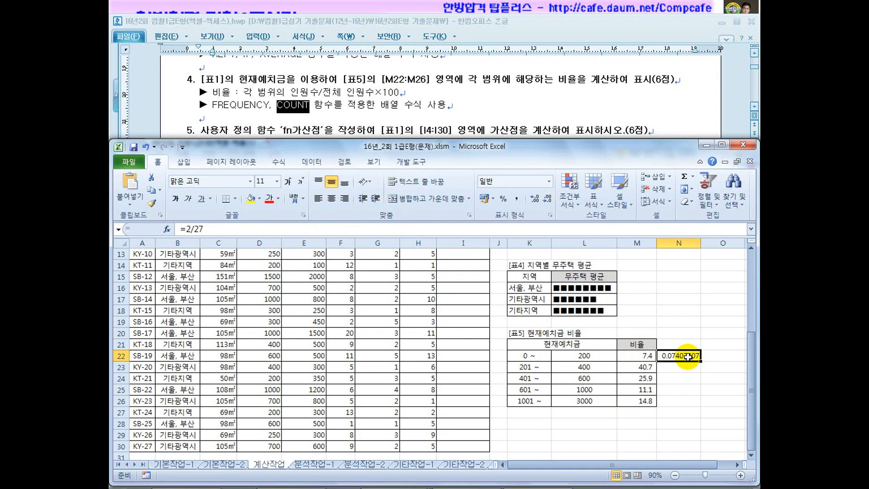
# Examine the first and last 번호 entries of [표1] and enter the row-count check =30-4 in B1
pyautogui.click(149, 445)
pyautogui.scroll(4, 148, 439)
pyautogui.click(141, 287)
pyautogui.scroll(-6, 148, 330)
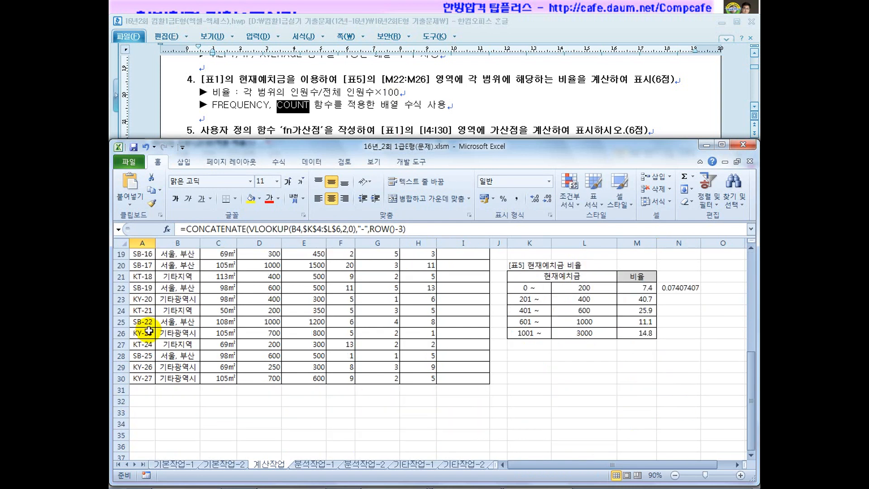
pyautogui.scroll(6, 140, 378)
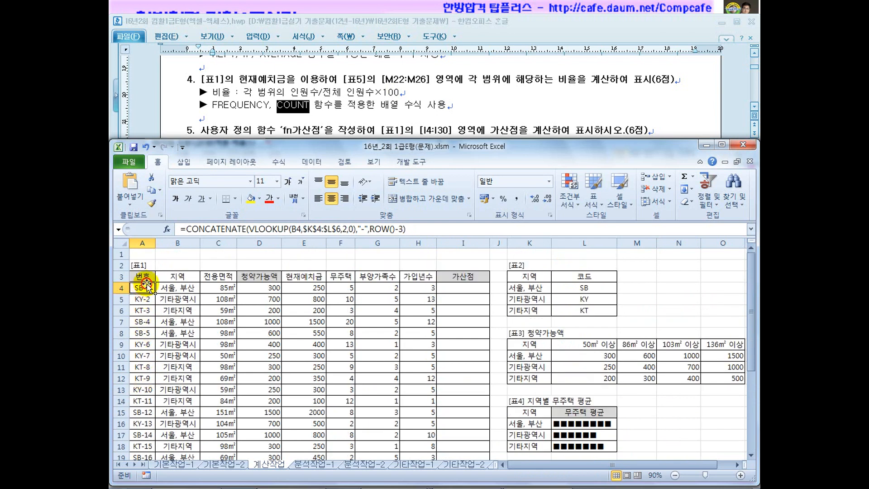
pyautogui.click(178, 255)
pyautogui.write('=30')
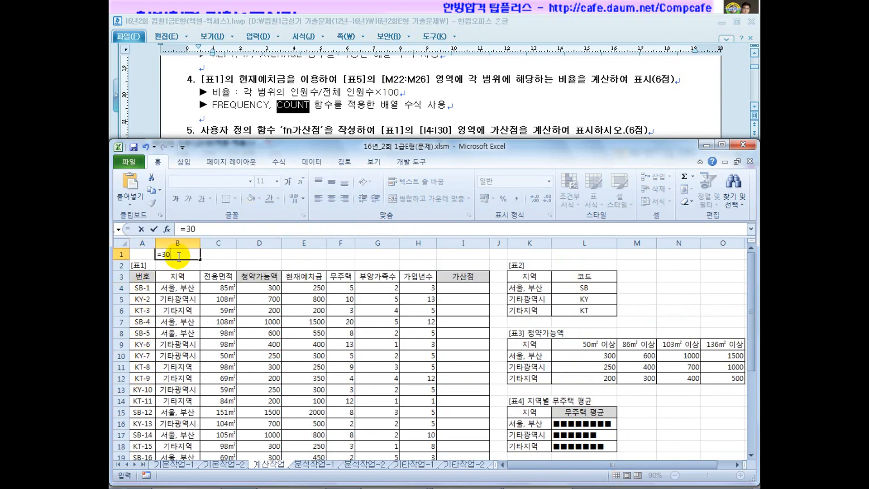
pyautogui.write('-4')
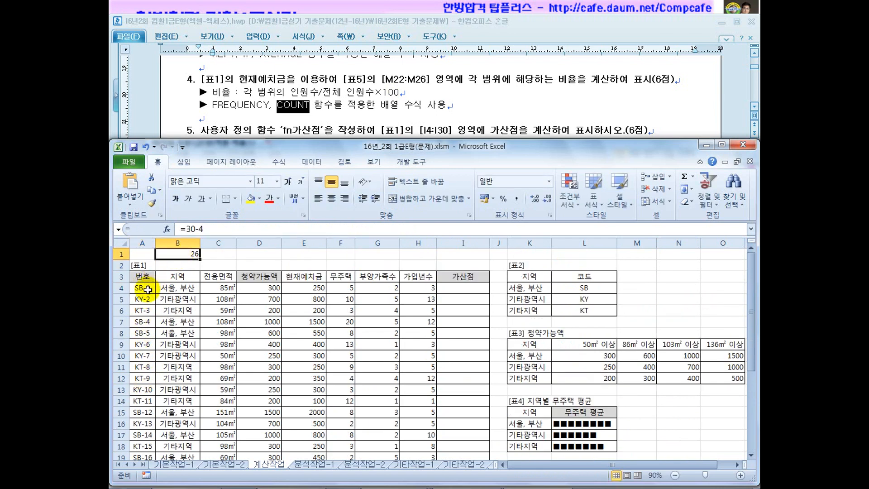
# Compare the row-count check with the 번호 column of [표1], and clear the scratch calculations in B1 and N22
pyautogui.click(146, 290)
pyautogui.scroll(-6, 150, 318)
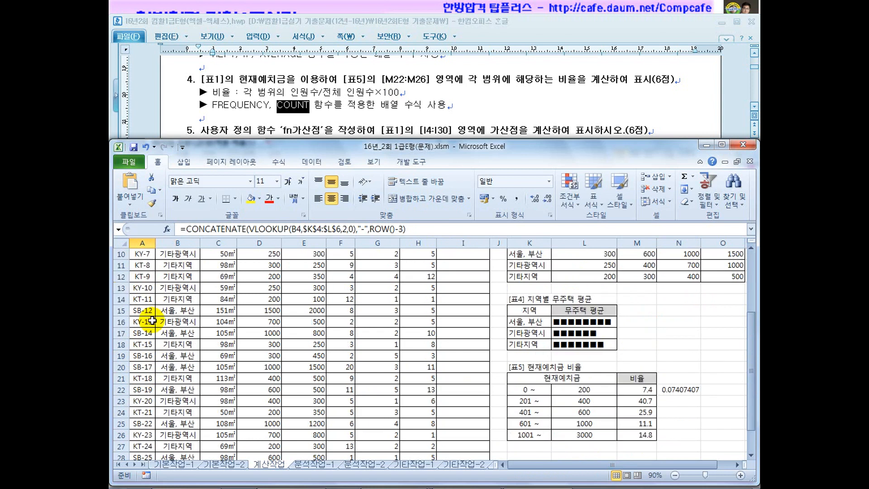
pyautogui.scroll(6, 146, 388)
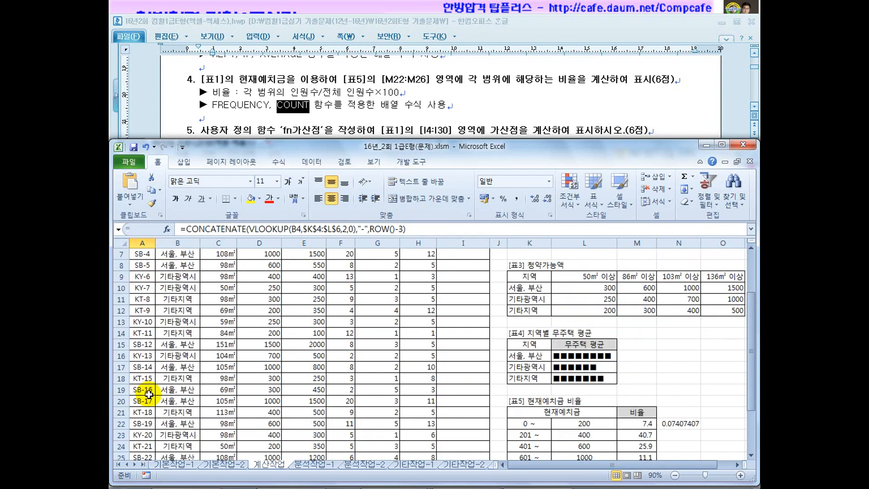
pyautogui.click(188, 253)
pyautogui.click(139, 288)
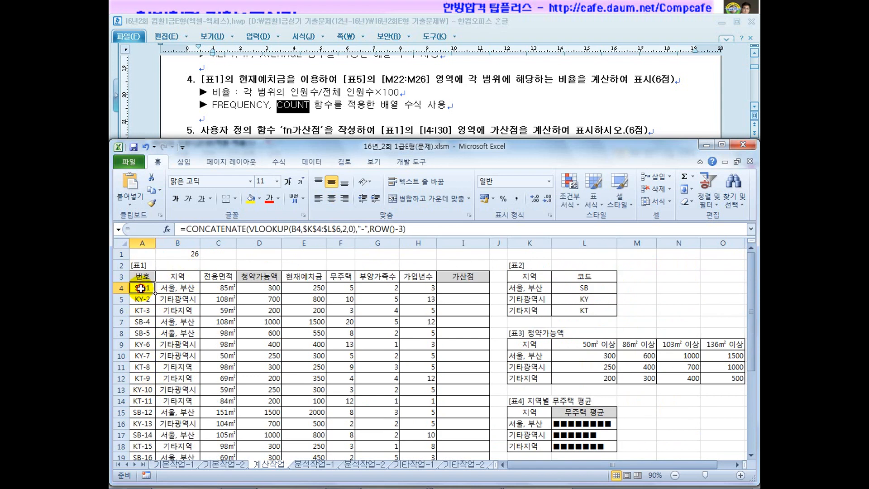
pyautogui.click(185, 255)
pyautogui.press('Delete')
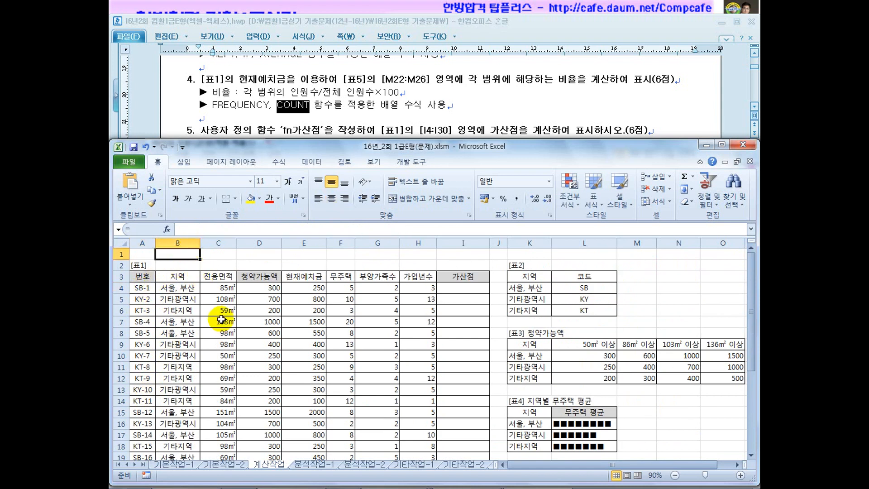
pyautogui.scroll(-5, 388, 374)
pyautogui.click(691, 321)
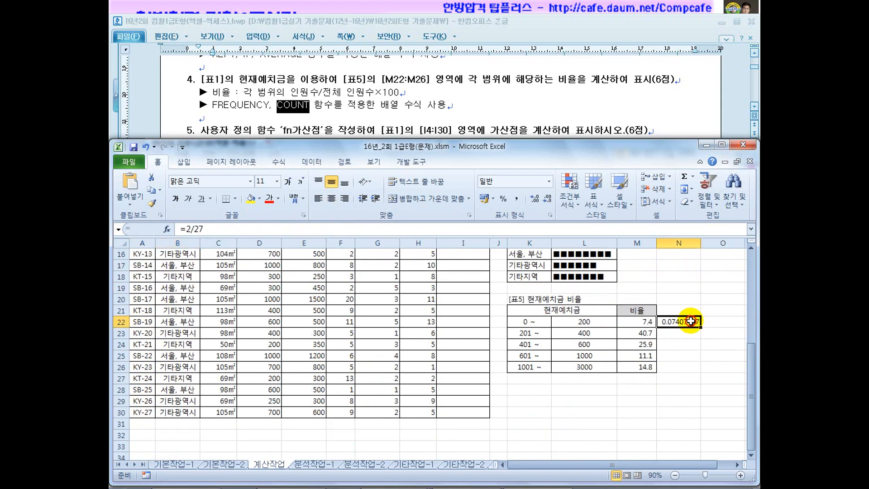
pyautogui.press('Delete')
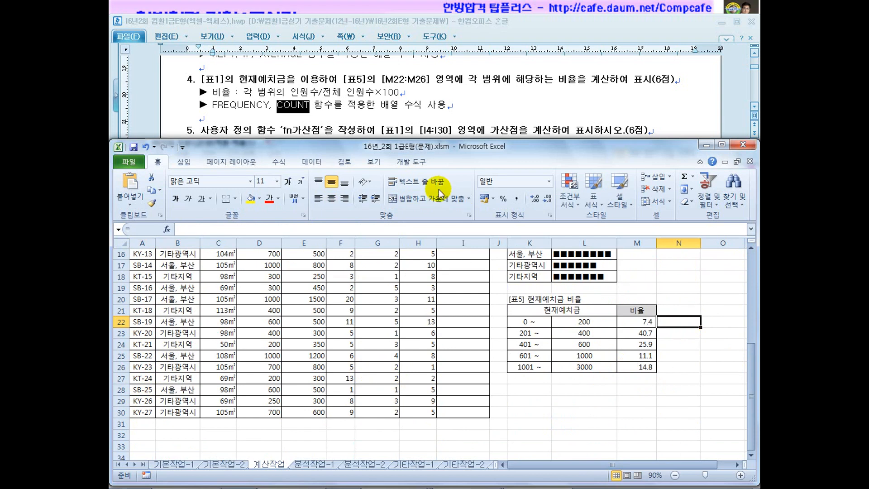
# Switch to the Hancom question document and copy question 5's fn가산점 declaration, from Public Function to End Function
pyautogui.click(359, 112)
pyautogui.scroll(-1, 359, 112)
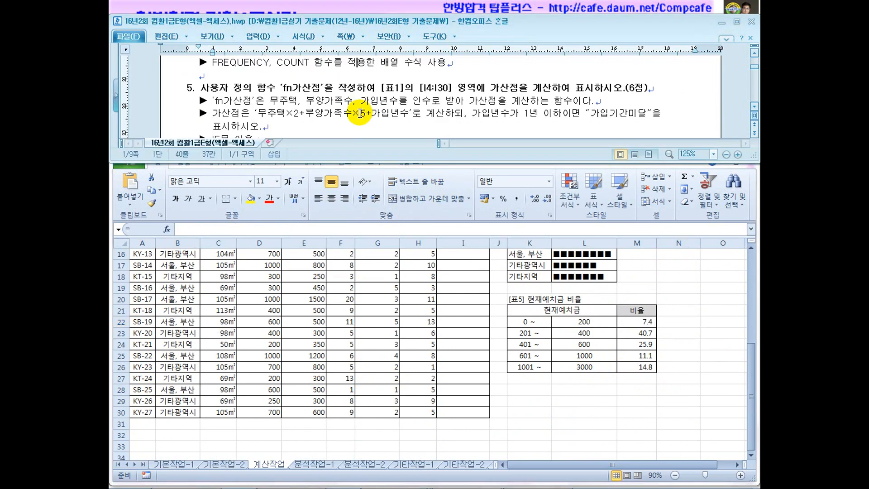
pyautogui.click(755, 107)
pyautogui.click(755, 107)
pyautogui.click(755, 107)
pyautogui.click(755, 107)
pyautogui.moveTo(284, 116); pyautogui.dragTo(215, 100)
pyautogui.hotkey('ctrl', 'c')
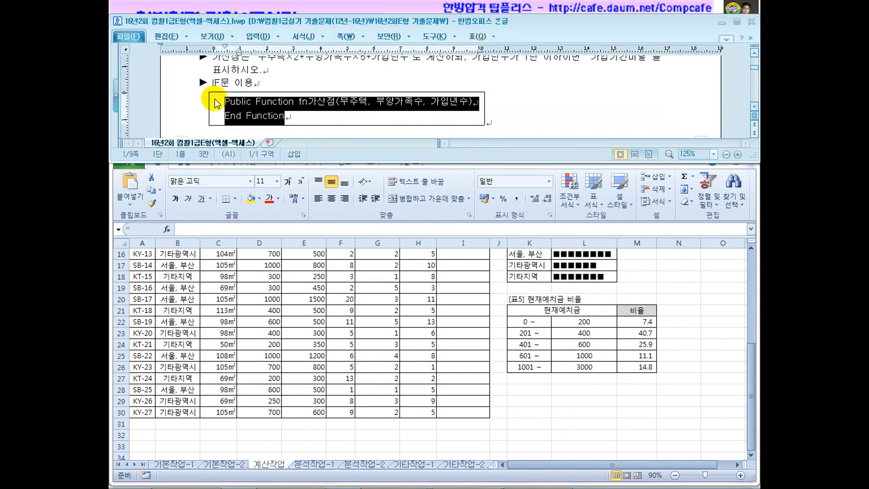
# Return to the workbook at I4, open the Visual Basic editor, and paste the copied fn가산점 declaration into a new module
pyautogui.click(571, 349)
pyautogui.click(563, 381)
pyautogui.scroll(5, 563, 380)
pyautogui.click(463, 287)
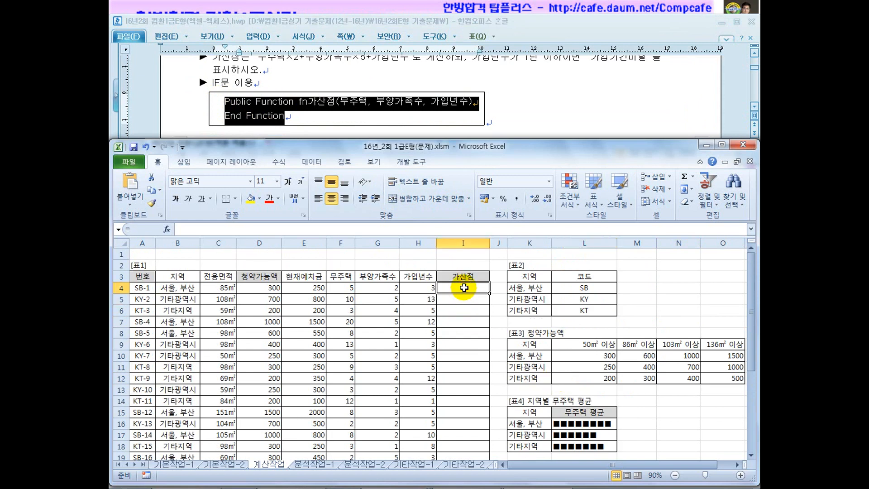
pyautogui.hotkey('alt', 'F11')
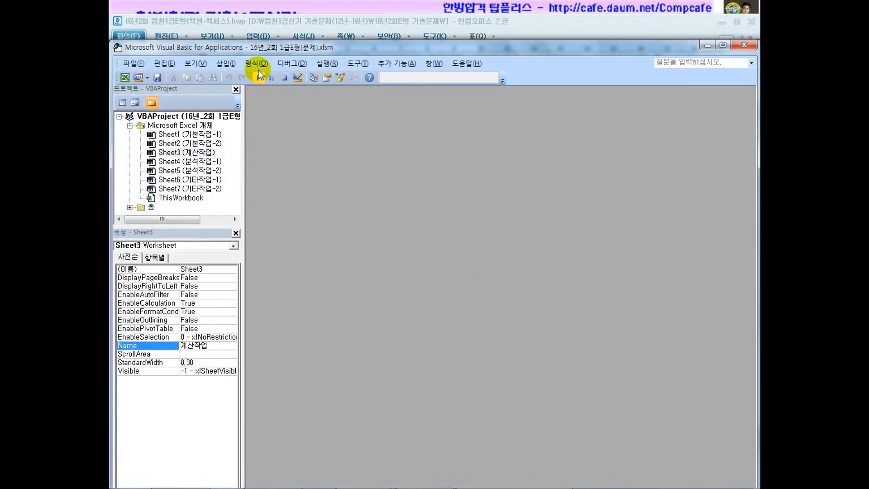
pyautogui.click(226, 64)
pyautogui.click(243, 101)
pyautogui.hotkey('ctrl', 'v')
# Move the Visual Basic editor below the question text and compare question 5's arguments and bonus formula with the fn가산점 declaration
pyautogui.moveTo(402, 40); pyautogui.dragTo(411, 145)
pyautogui.click(362, 82)
pyautogui.scroll(1, 359, 111)
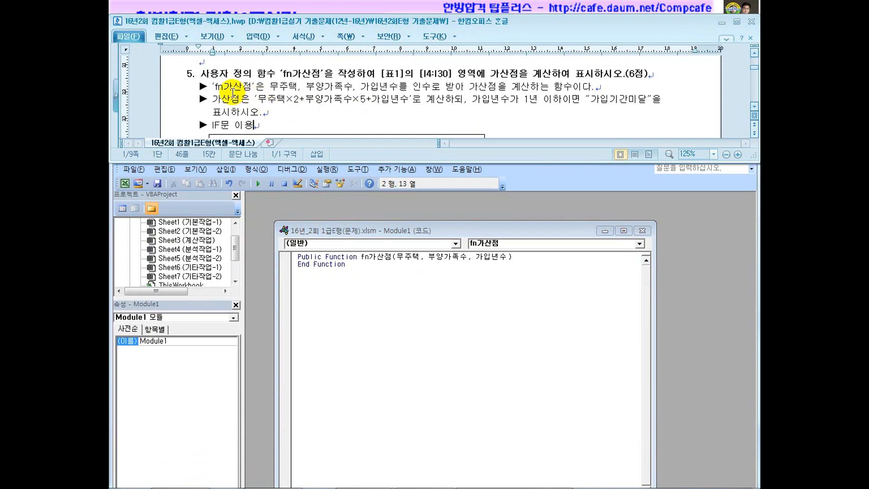
pyautogui.click(231, 90)
pyautogui.click(284, 88)
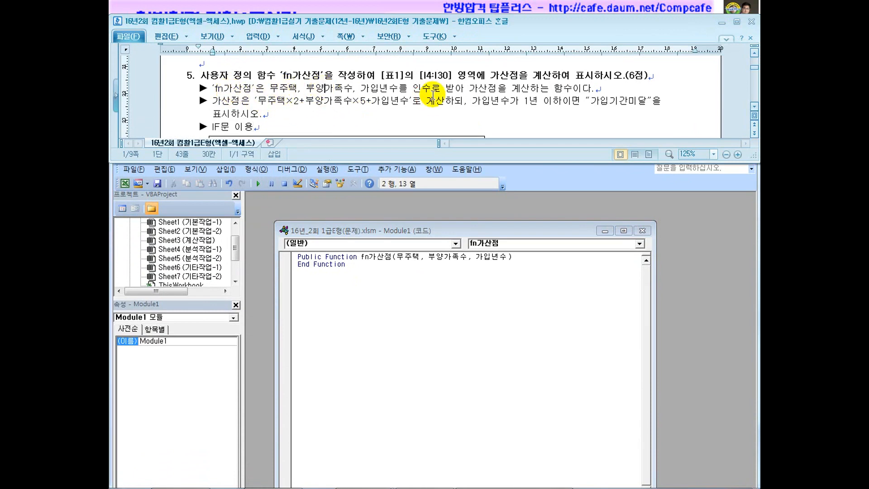
pyautogui.click(521, 88)
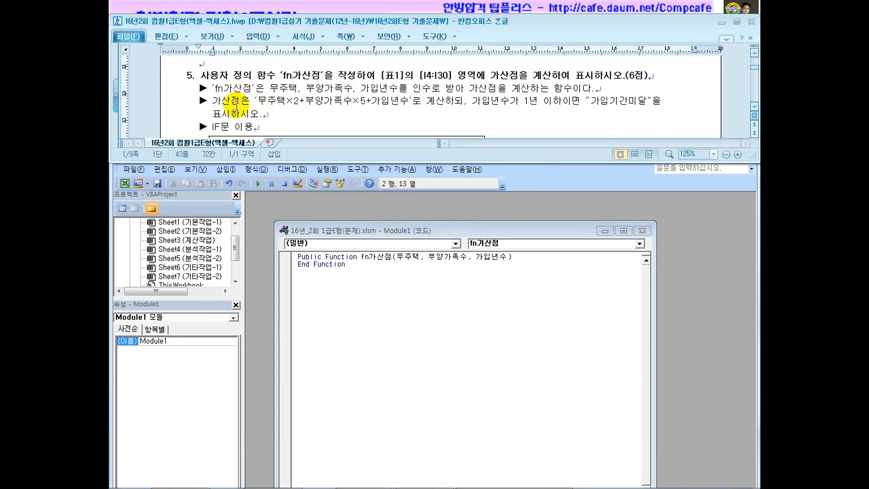
pyautogui.click(430, 257)
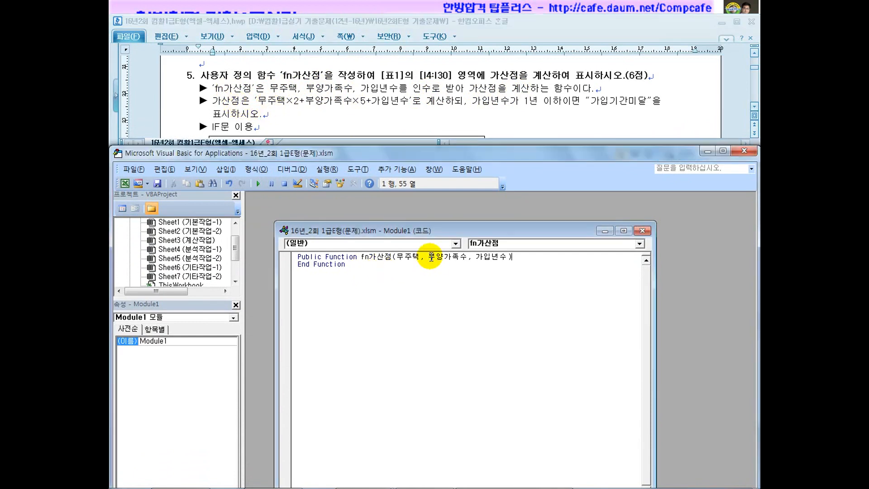
# Write the bonus formula inside the function body, indented: fn가산점 = 무주택 * 2 + 부양가족수 * 5 + 가입년수
pyautogui.press('End')
pyautogui.press('Return')
pyautogui.moveTo(360, 261)
pyautogui.mouseDown()
pyautogui.moveTo(388, 258)
pyautogui.moveTo(362, 260)
pyautogui.mouseUp()
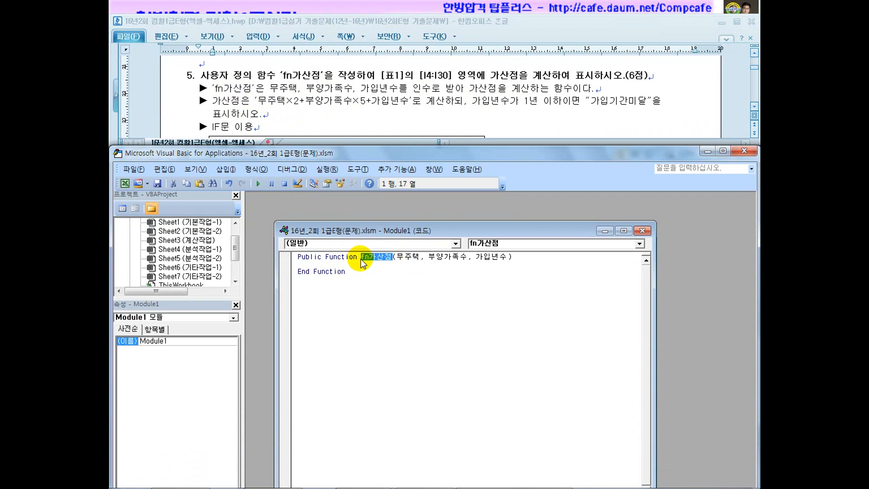
pyautogui.press('End')
pyautogui.press('Return')
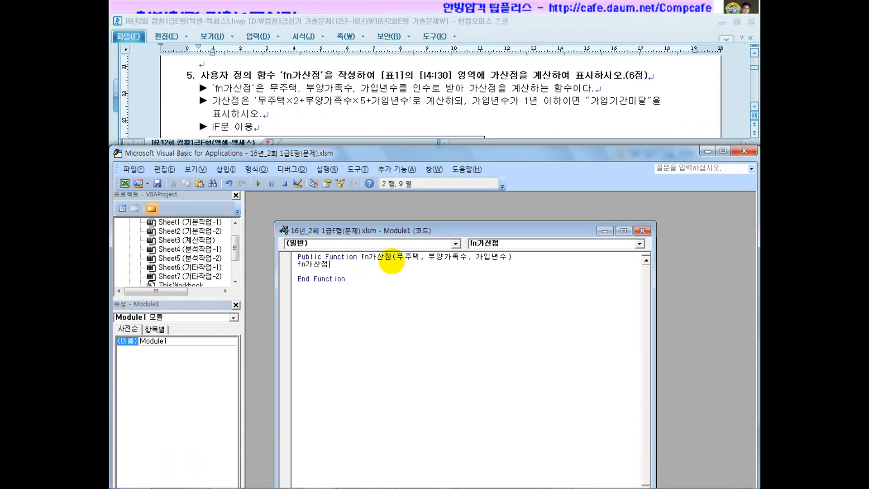
pyautogui.press('Tab')
pyautogui.press('End')
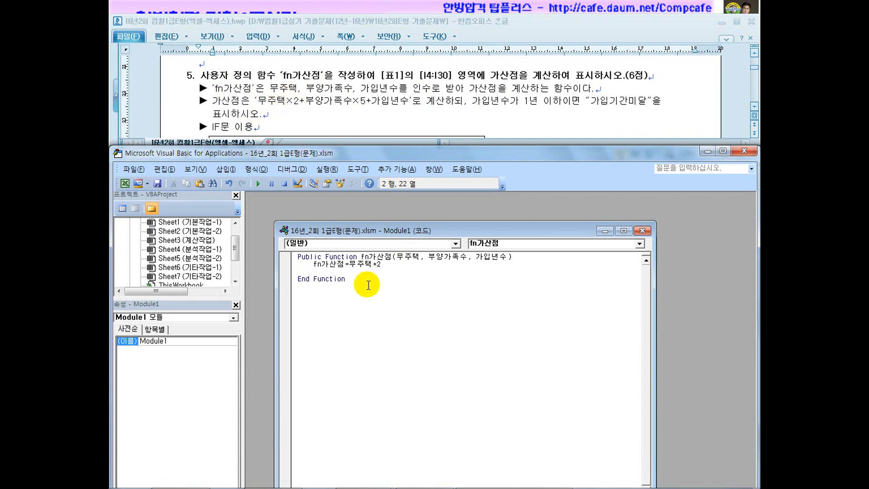
pyautogui.click(390, 266)
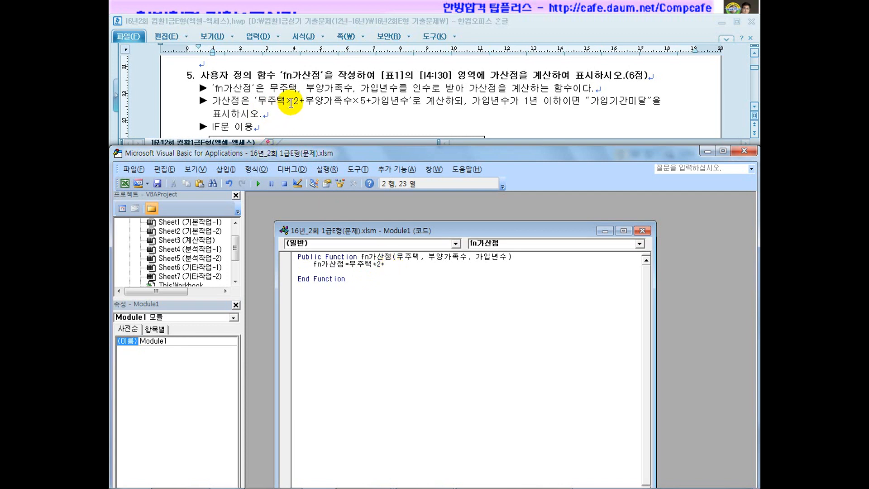
pyautogui.write('붕')
pyautogui.write('양가족수*5+')
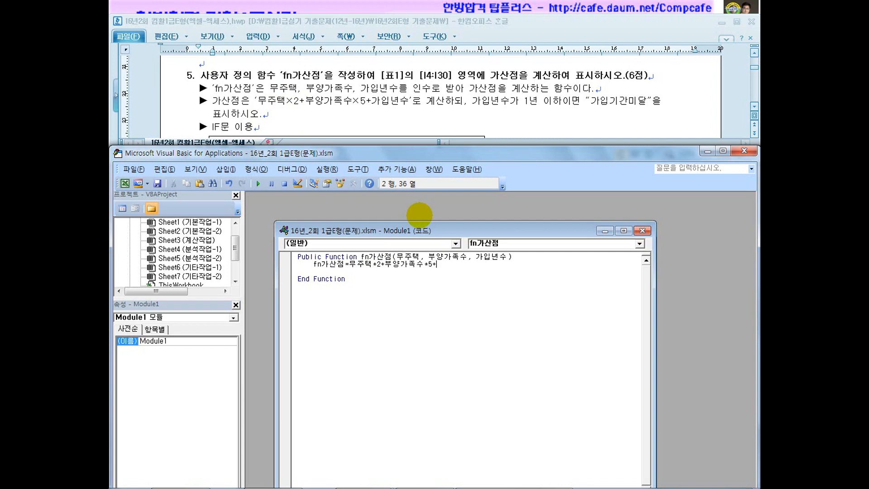
pyautogui.write('가입녀')
pyautogui.click(417, 282)
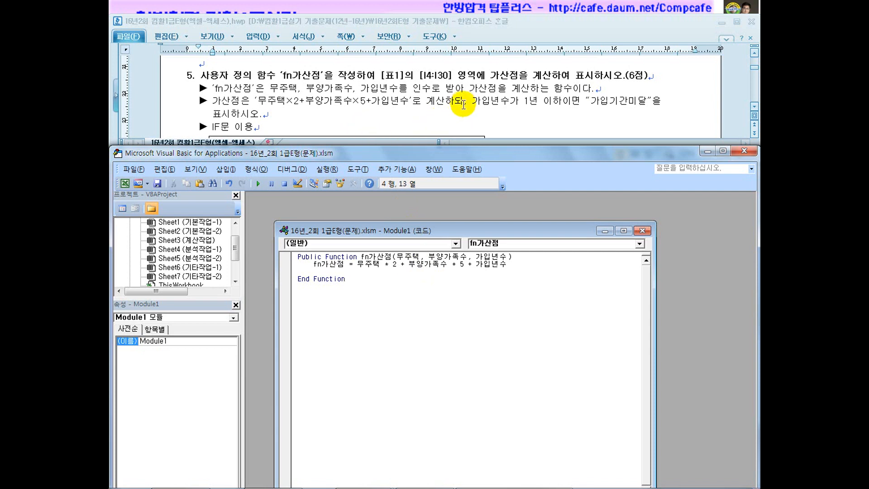
# Check question 5's 가입기간미달 rule and insert the line If 가입년수 <= 1 Then above the bonus formula
pyautogui.moveTo(481, 100); pyautogui.dragTo(650, 102)
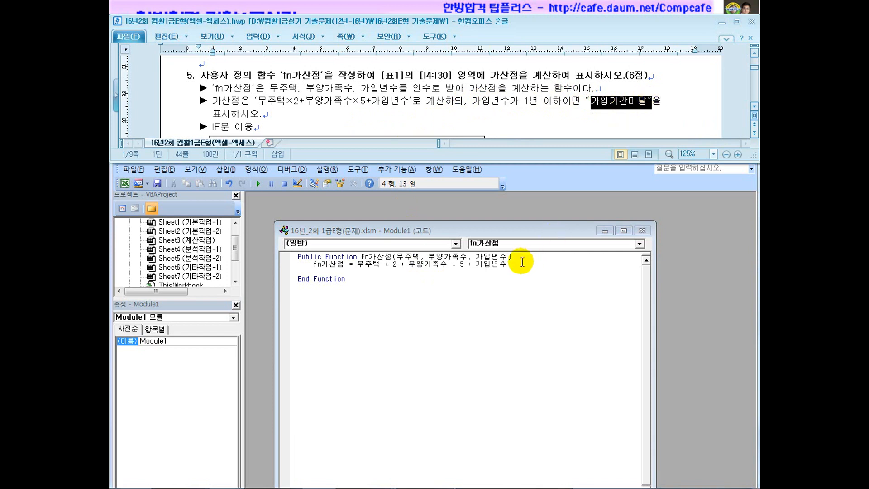
pyautogui.click(507, 265)
pyautogui.moveTo(507, 264); pyautogui.dragTo(372, 267)
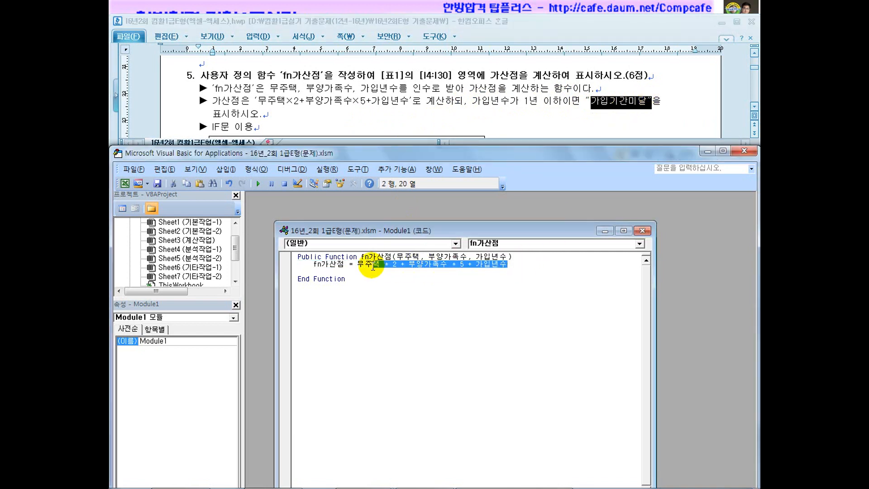
pyautogui.click(550, 270)
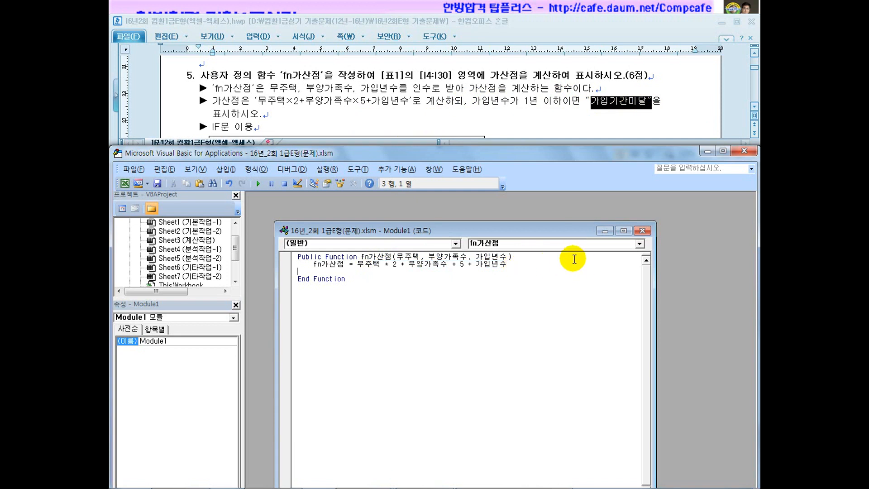
pyautogui.press('Return')
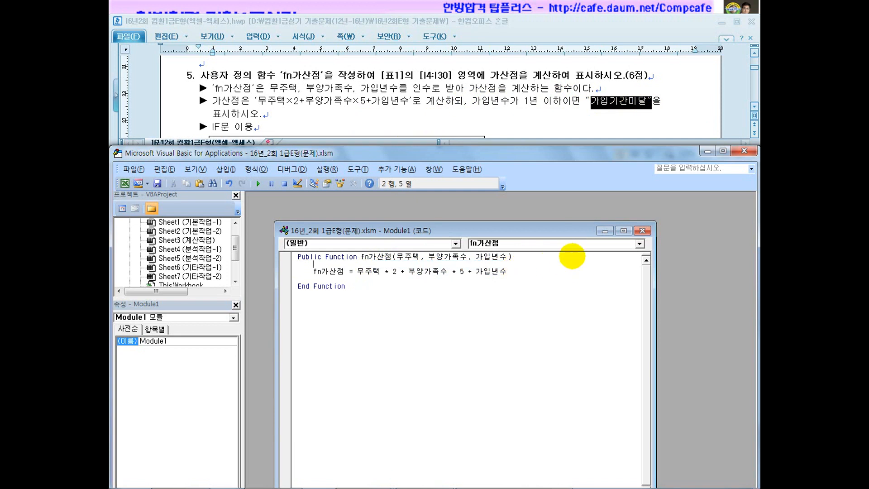
pyautogui.write('ㅑㄹ ')
pyautogui.write('가입년수')
pyautogui.write('<=1 수ㄷ')
pyautogui.write('en')
pyautogui.press('Return')
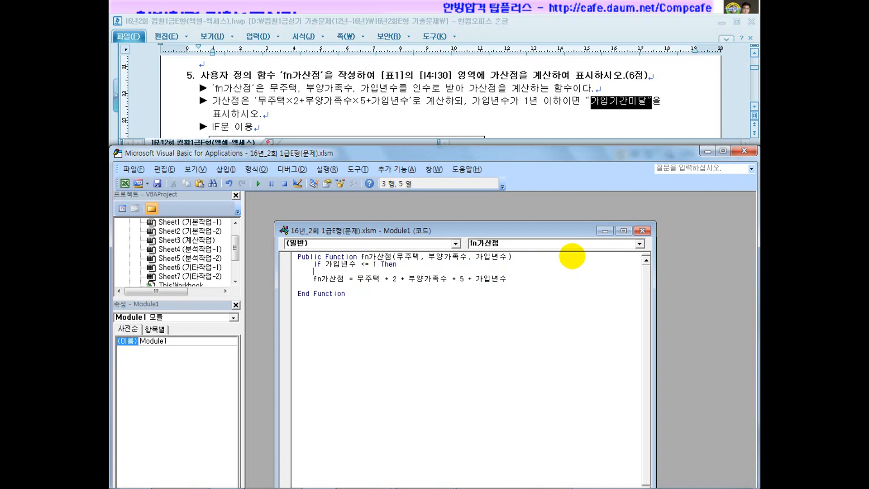
# Complete the If block with fn가산점 = "가입기간미달", Else before the indented bonus formula, and End If after it
pyautogui.press('Delete')
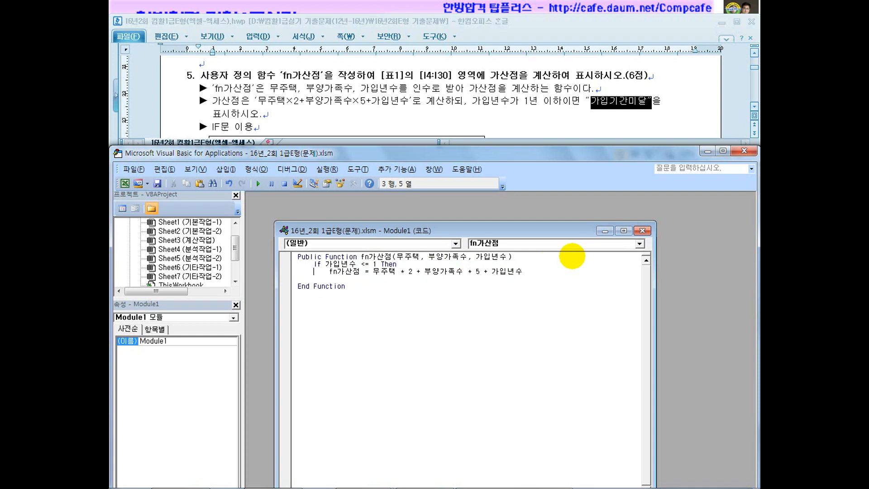
pyautogui.hotkey('shift', 'Right')
pyautogui.hotkey('shift', 'Right')
pyautogui.press('Up')
pyautogui.press('Return')
pyautogui.write('fn가산점')
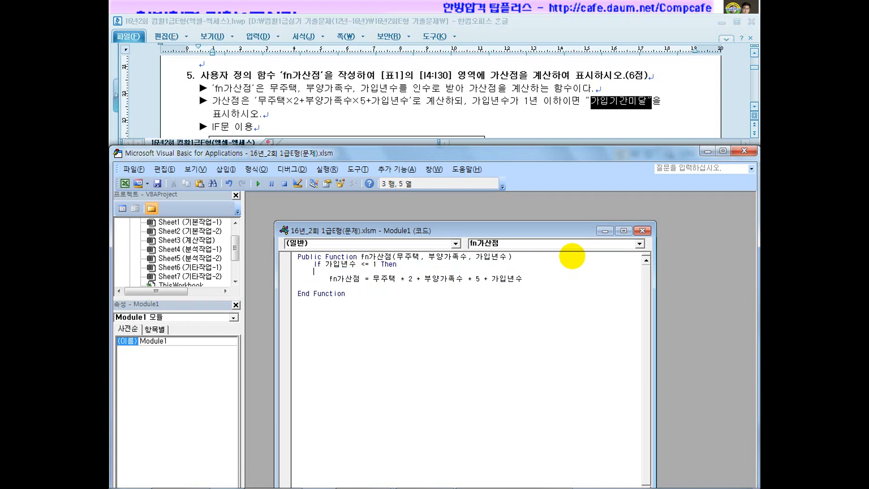
pyautogui.press('Home')
pyautogui.press('Tab')
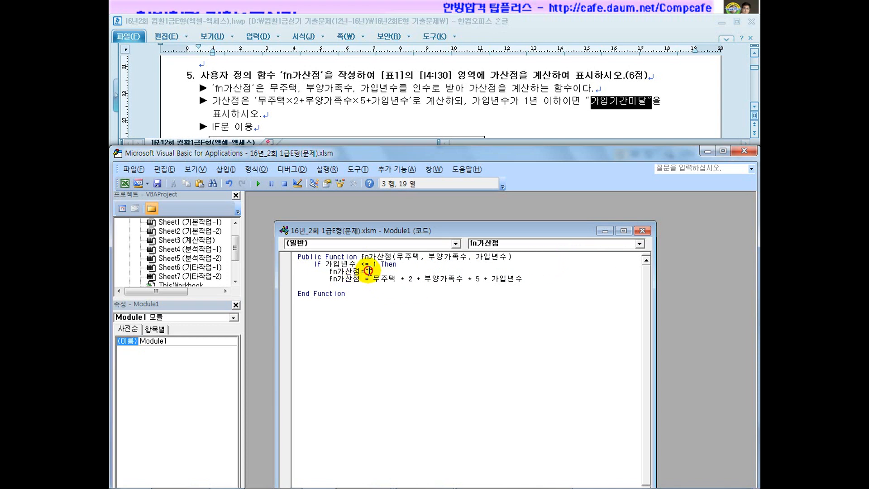
pyautogui.write('입기간미달')
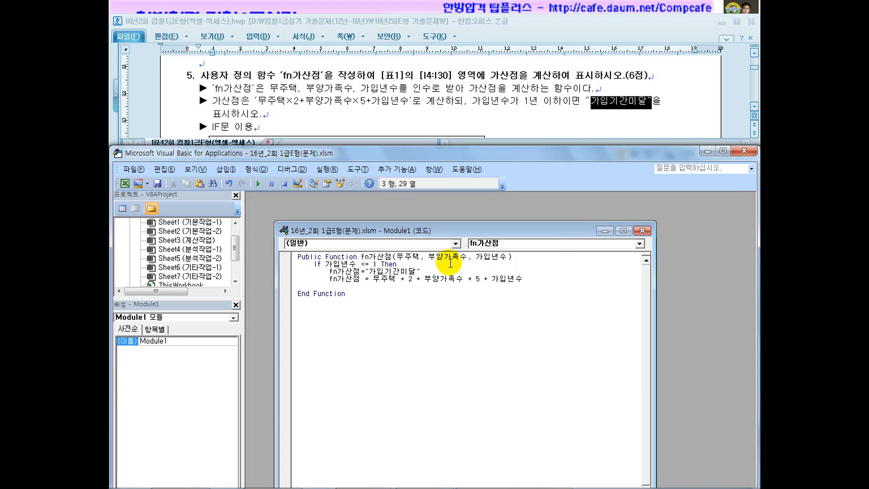
pyautogui.press('Return')
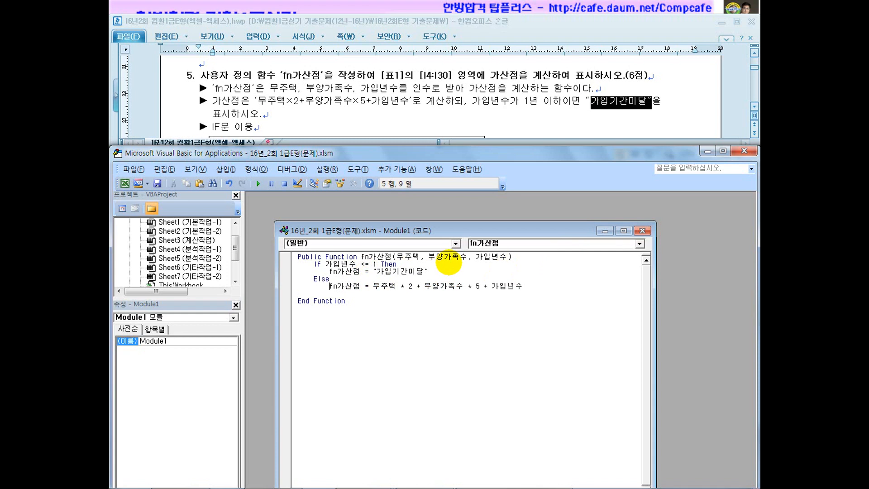
pyautogui.press('Return')
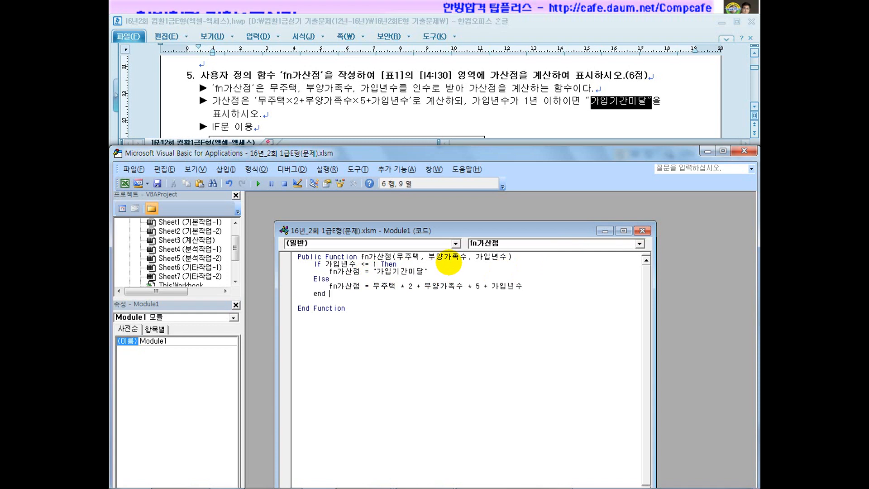
# Try the reversed condition 가입년수 > 1, review the two result lines against it, and restore the operator to <=
pyautogui.doubleClick(365, 264)
pyautogui.write('>')
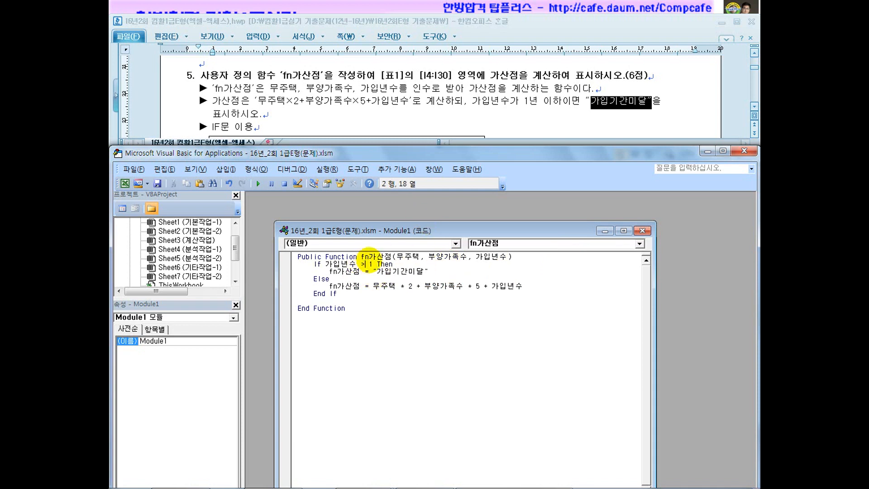
pyautogui.moveTo(330, 286); pyautogui.dragTo(525, 285)
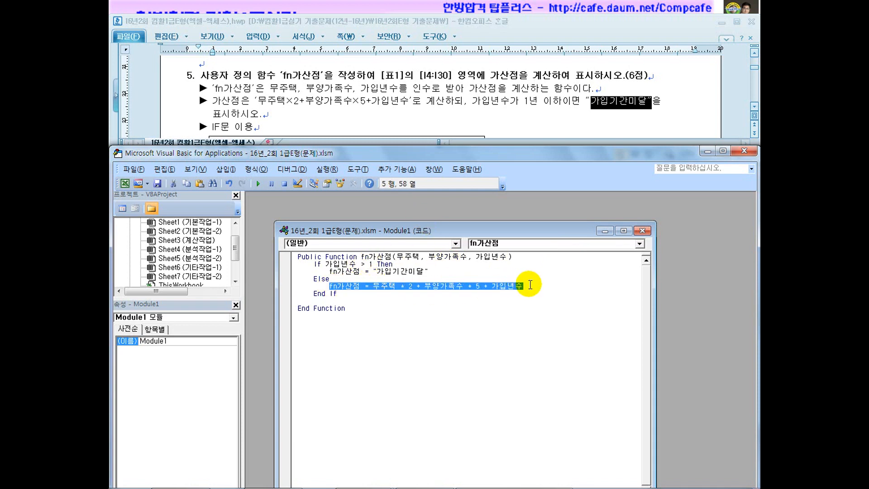
pyautogui.click(427, 272)
pyautogui.moveTo(427, 272); pyautogui.dragTo(327, 272)
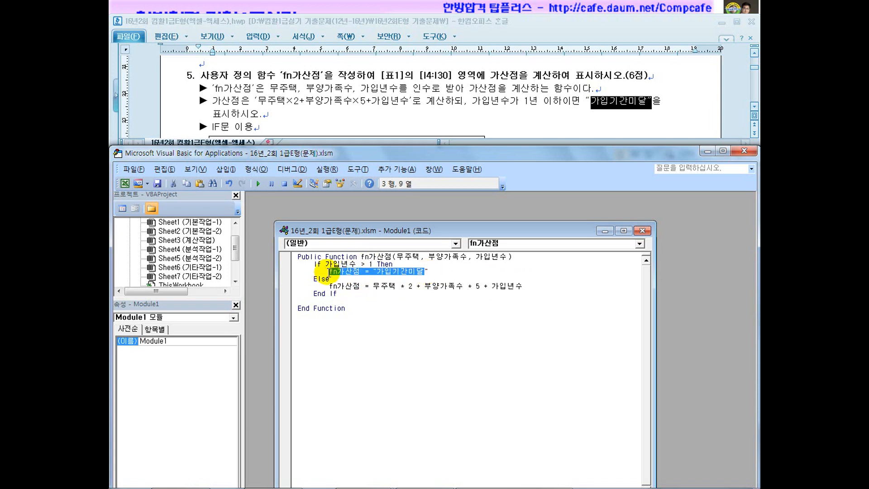
pyautogui.click(349, 294)
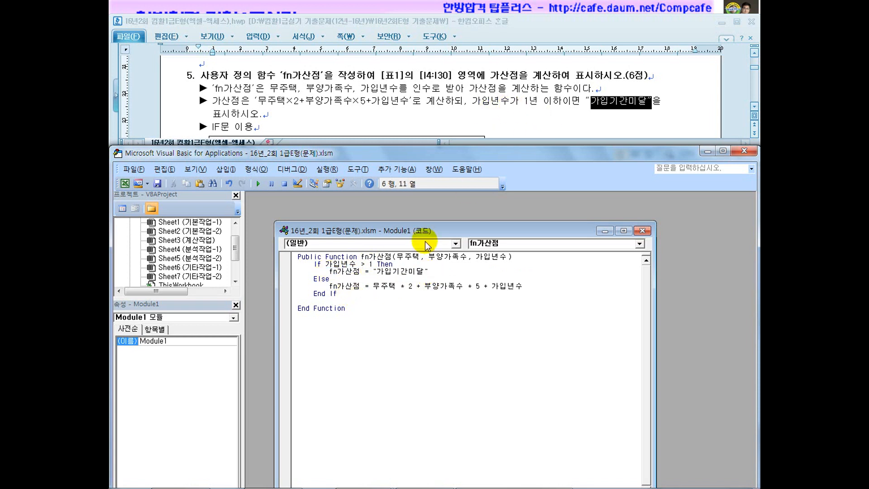
pyautogui.moveTo(341, 264); pyautogui.dragTo(493, 282)
pyautogui.click(425, 272)
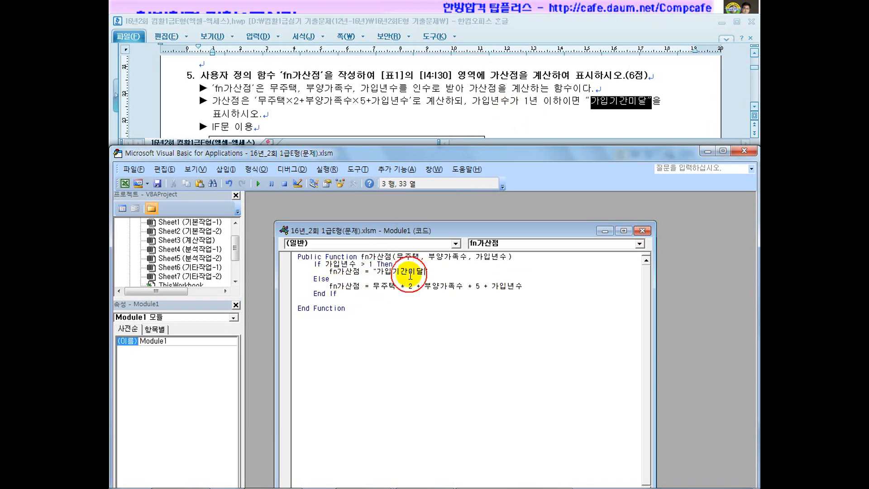
pyautogui.moveTo(347, 272); pyautogui.dragTo(418, 272)
pyautogui.click(396, 287)
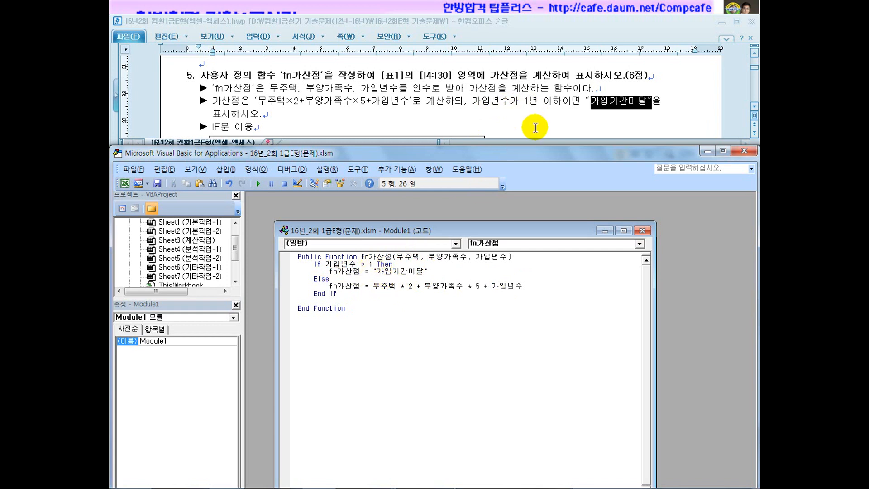
pyautogui.click(425, 268)
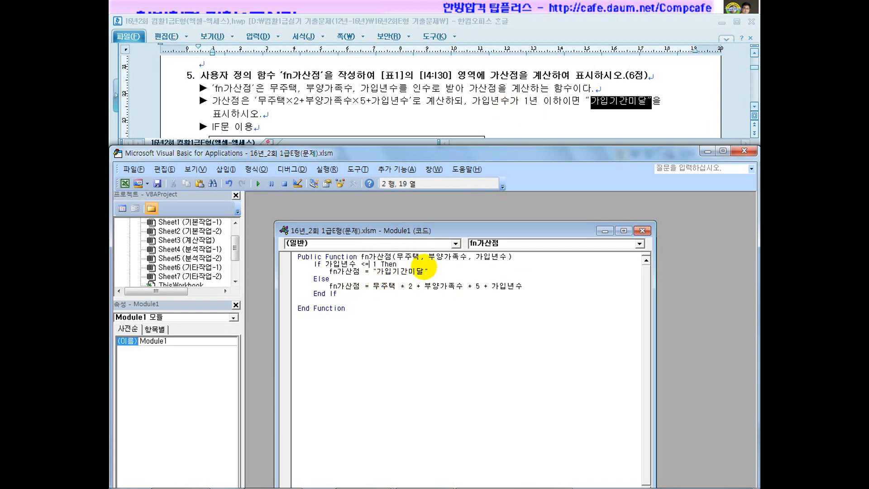
pyautogui.click(402, 301)
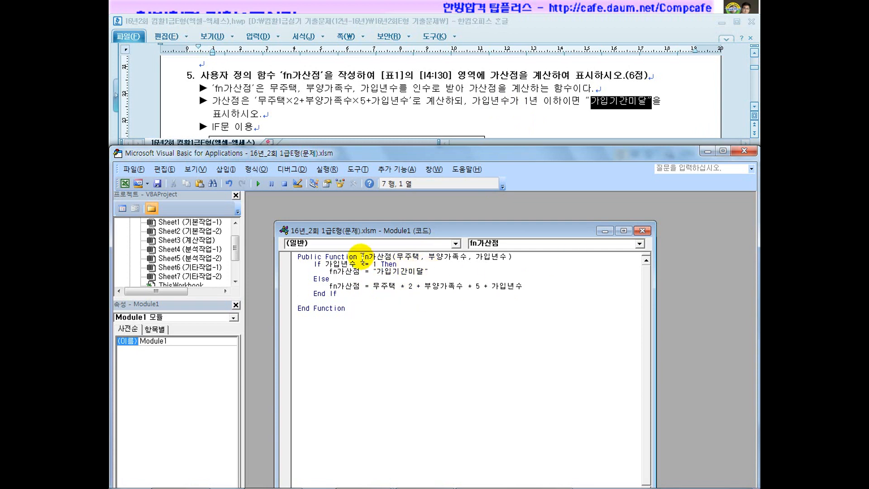
# Copy fn가산점 with its three arguments from the declaration, close the Visual Basic editor, and paste it as a formula in I4
pyautogui.moveTo(362, 257); pyautogui.dragTo(511, 257)
pyautogui.hotkey('ctrl', 'c')
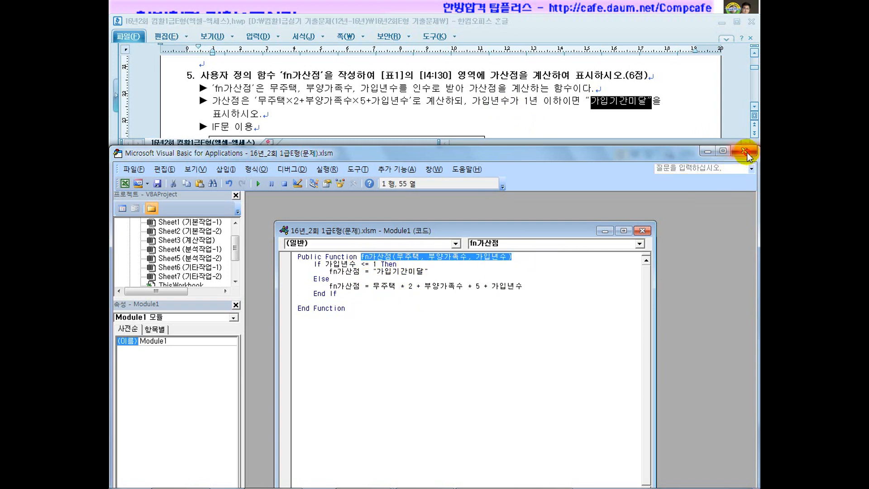
pyautogui.click(746, 153)
pyautogui.write('=')
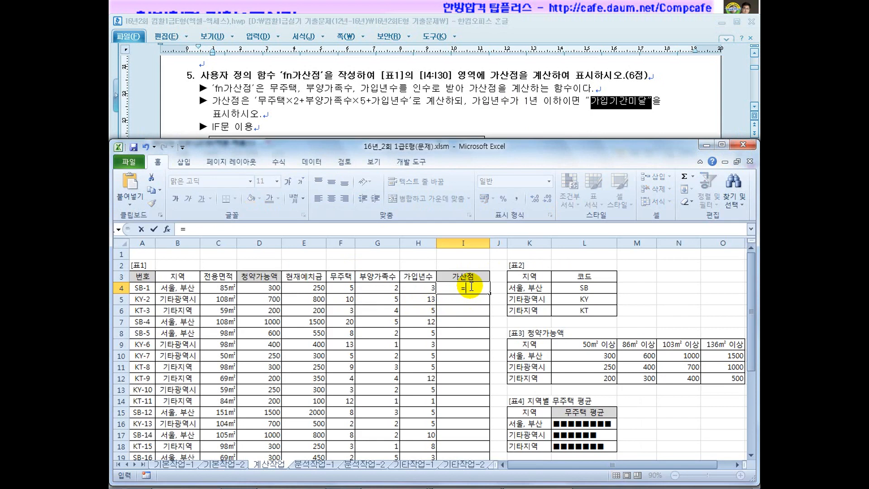
pyautogui.hotkey('ctrl', 'v')
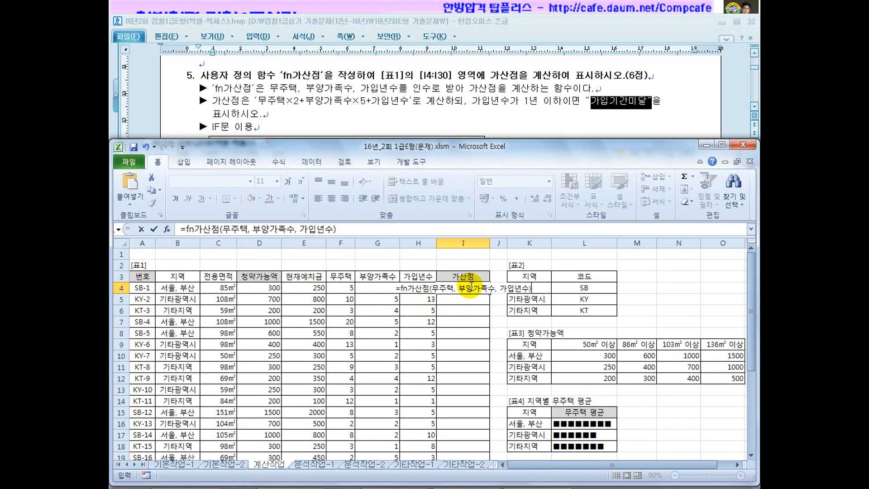
# Replace the argument names in I4's formula with F4, G4 and H4, and enter the formula
pyautogui.doubleClick(247, 229)
pyautogui.click(342, 288)
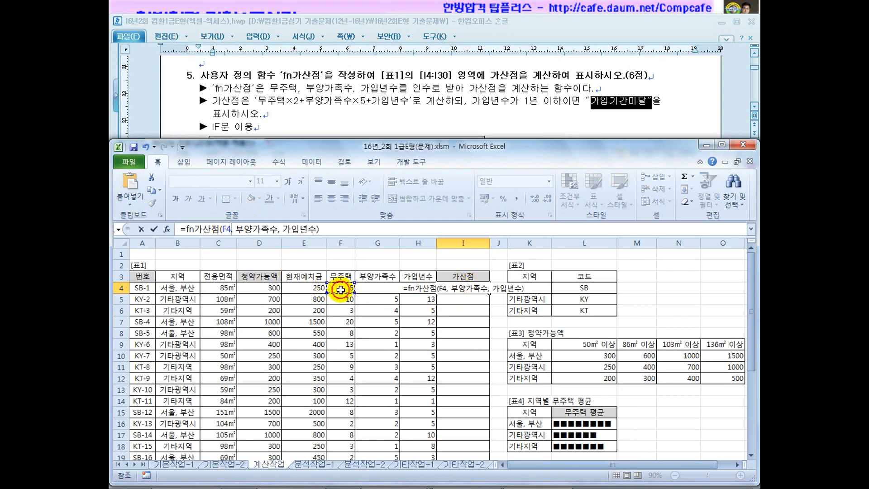
pyautogui.doubleClick(256, 229)
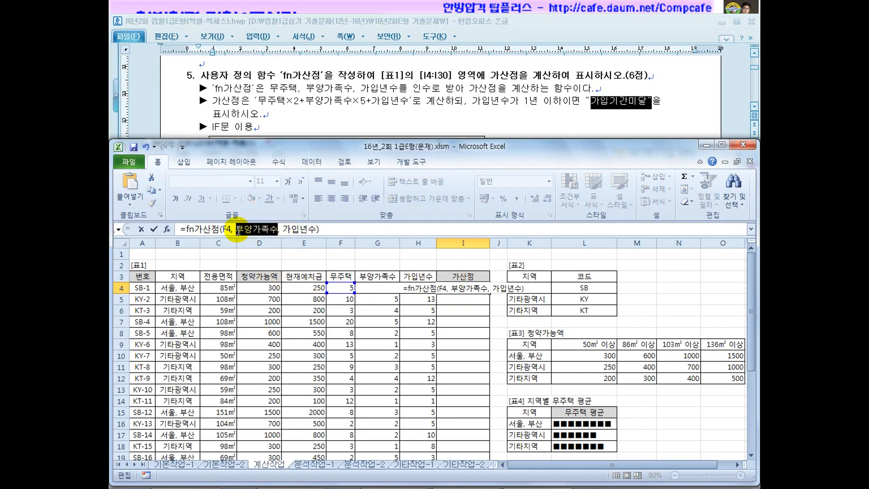
pyautogui.click(376, 276)
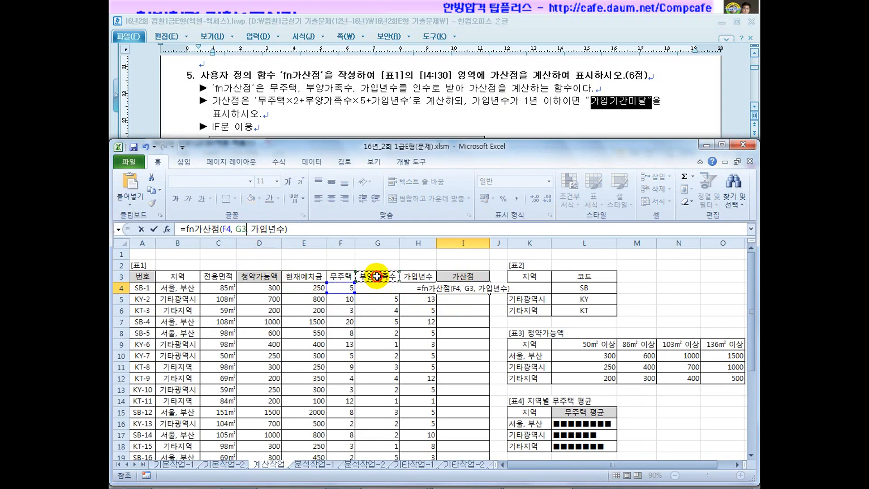
pyautogui.click(378, 288)
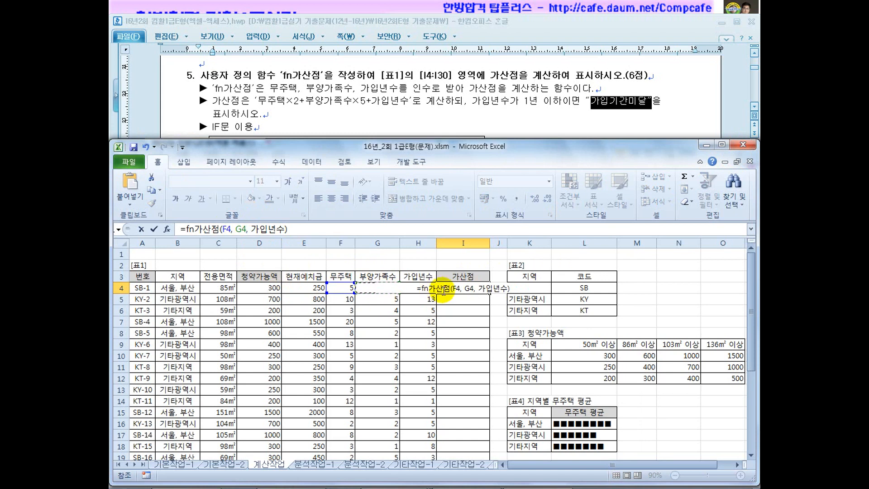
pyautogui.doubleClick(277, 229)
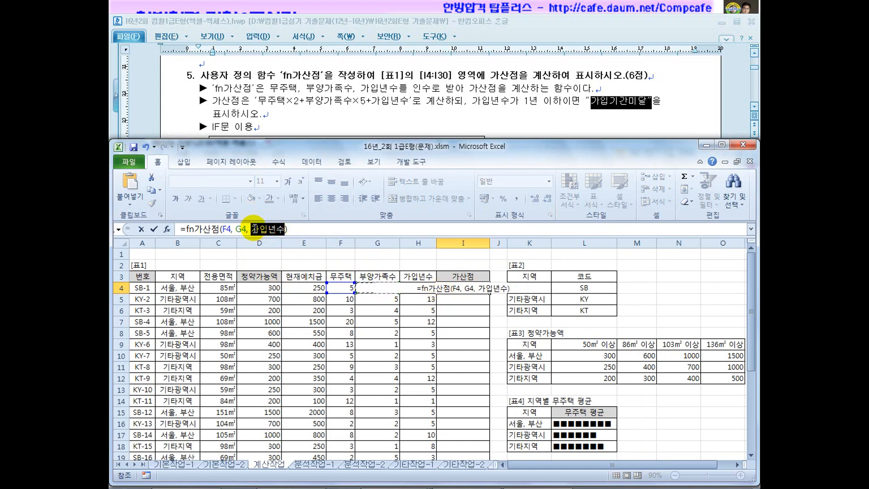
pyautogui.click(415, 276)
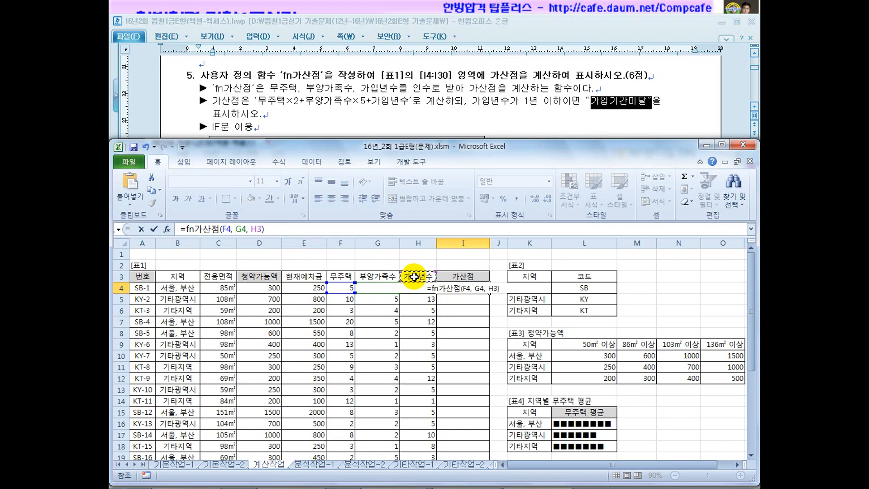
pyautogui.press('Return')
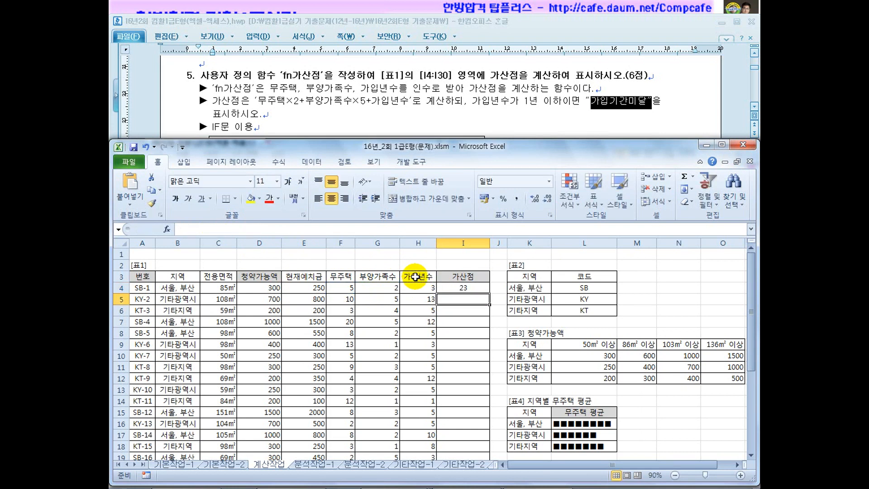
# Fill I4's fn가산점 formula down through I30 and check the result against 가입년수 in the KT-11 row
pyautogui.click(473, 289)
pyautogui.moveTo(489, 293); pyautogui.dragTo(492, 437)
pyautogui.click(482, 410)
pyautogui.scroll(4, 482, 350)
pyautogui.scroll(1, 481, 350)
pyautogui.click(461, 402)
pyautogui.click(426, 401)
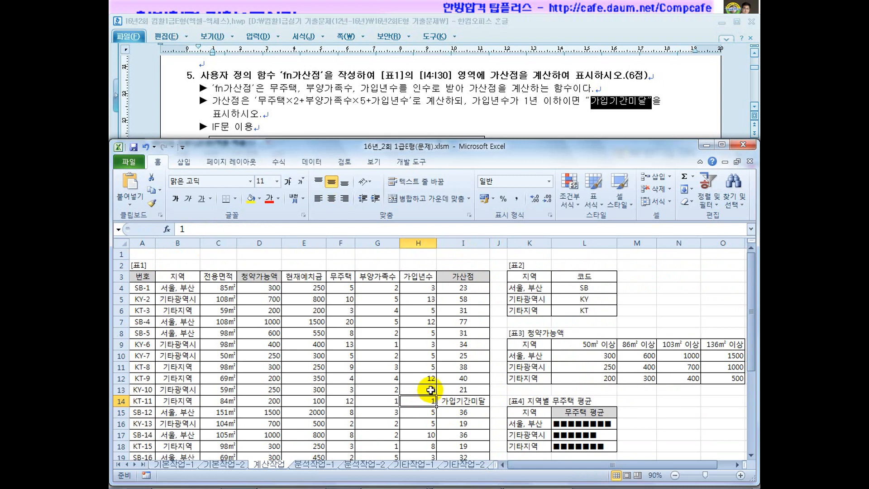
# Advance the question document to question 1 of 문제3 분석작업 and open the 분석작업-1 sheet in Excel
pyautogui.click(425, 116)
pyautogui.scroll(-3, 426, 118)
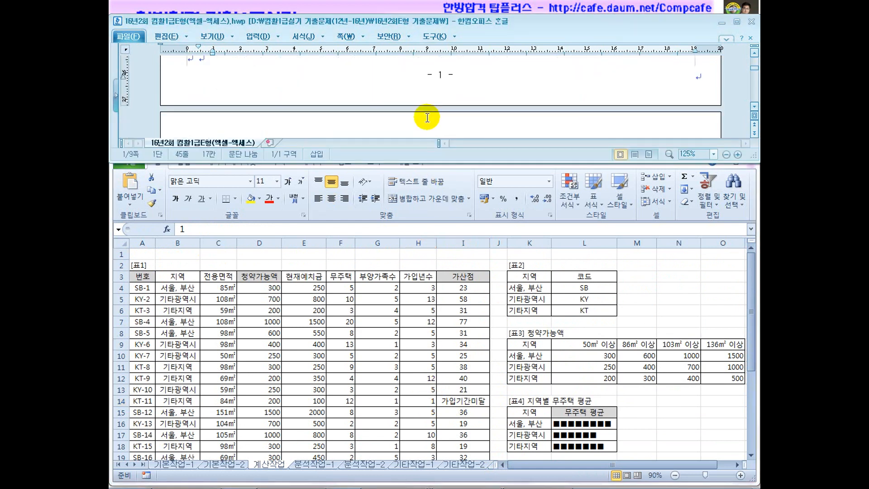
pyautogui.scroll(-3, 427, 117)
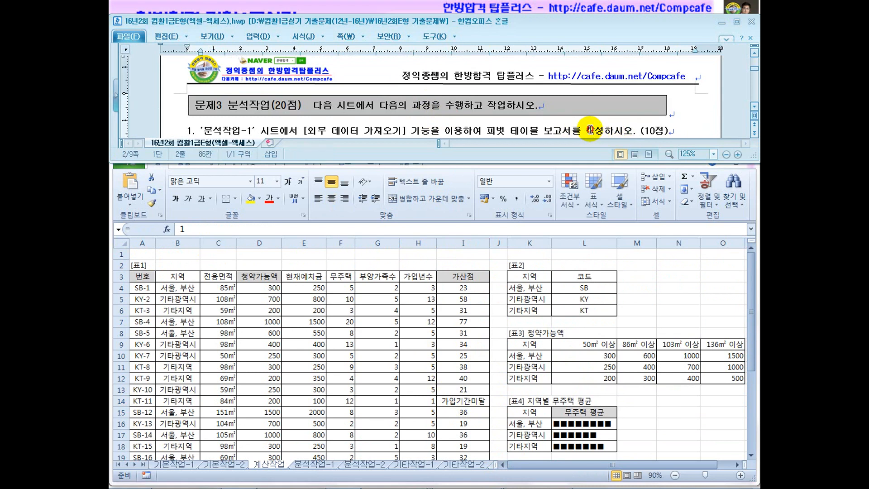
pyautogui.scroll(-2, 591, 129)
pyautogui.press('Down')
pyautogui.press('Down')
pyautogui.press('Down')
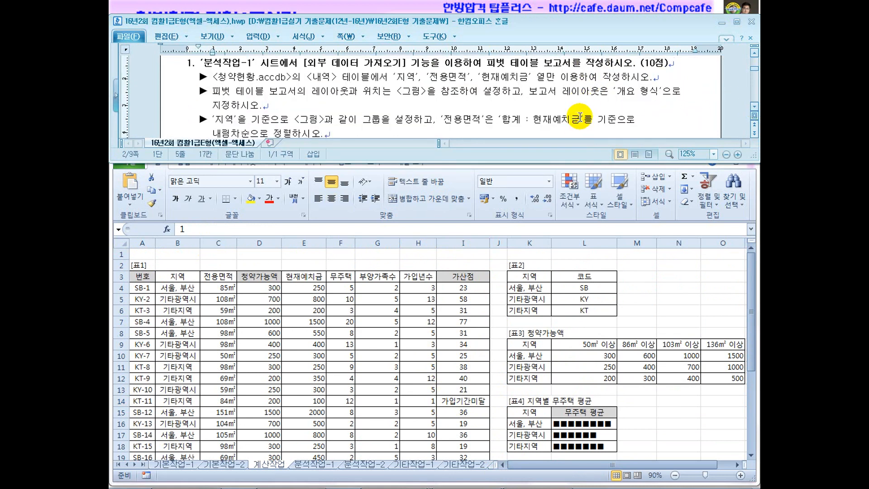
pyautogui.click(310, 442)
pyautogui.click(313, 464)
pyautogui.click(328, 394)
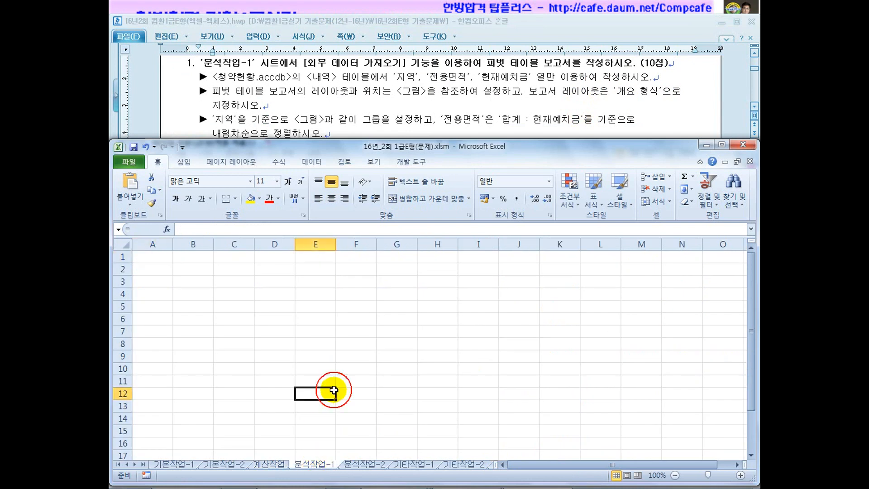
# Examine question 1's heading, especially its instruction to build the pivot table report with [외부 데이터 가져오기]
pyautogui.click(363, 124)
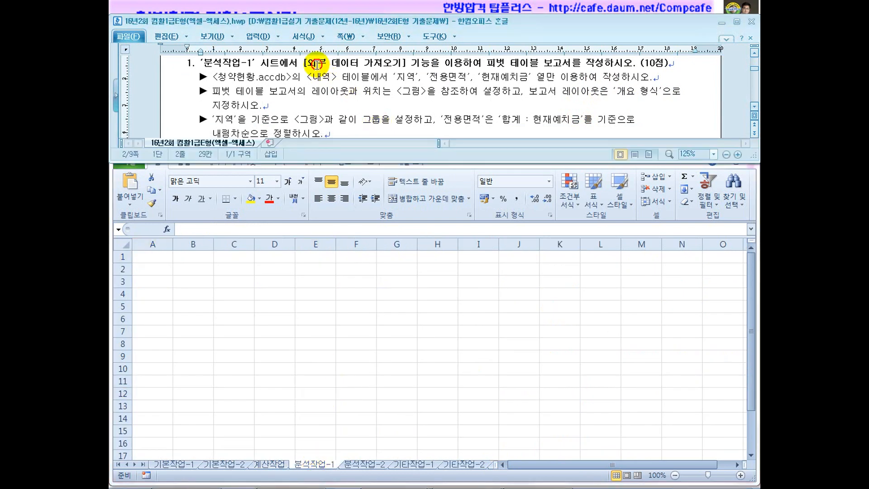
pyautogui.moveTo(316, 66); pyautogui.dragTo(399, 66)
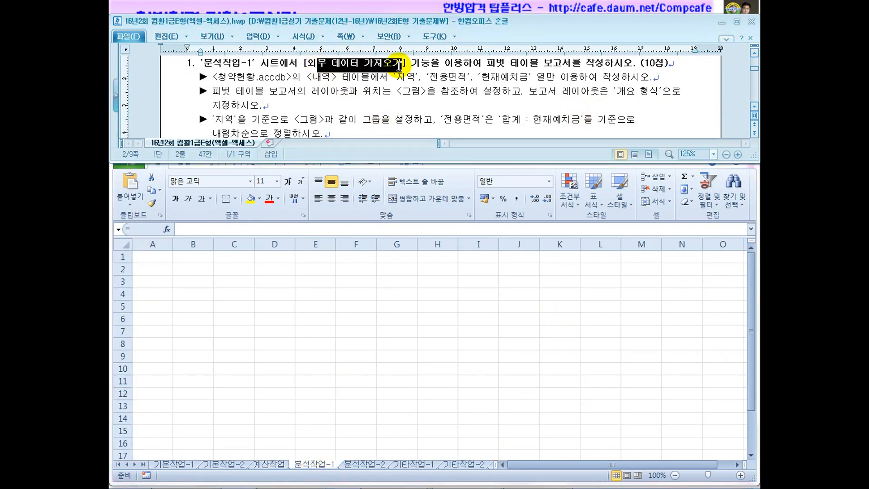
pyautogui.click(397, 92)
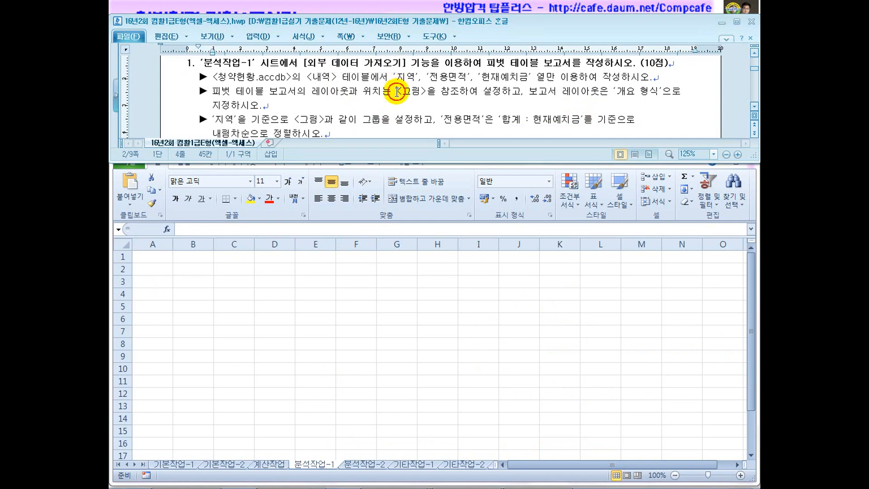
pyautogui.moveTo(669, 64); pyautogui.dragTo(626, 64)
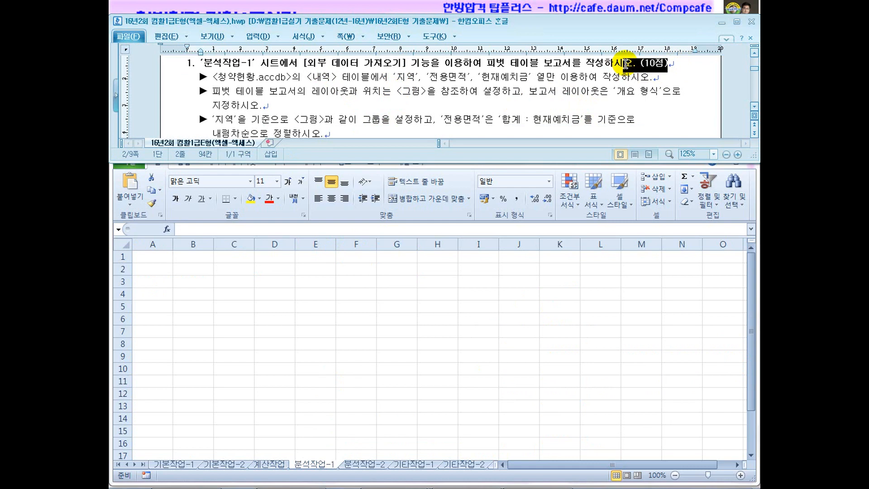
pyautogui.moveTo(327, 63); pyautogui.dragTo(411, 64)
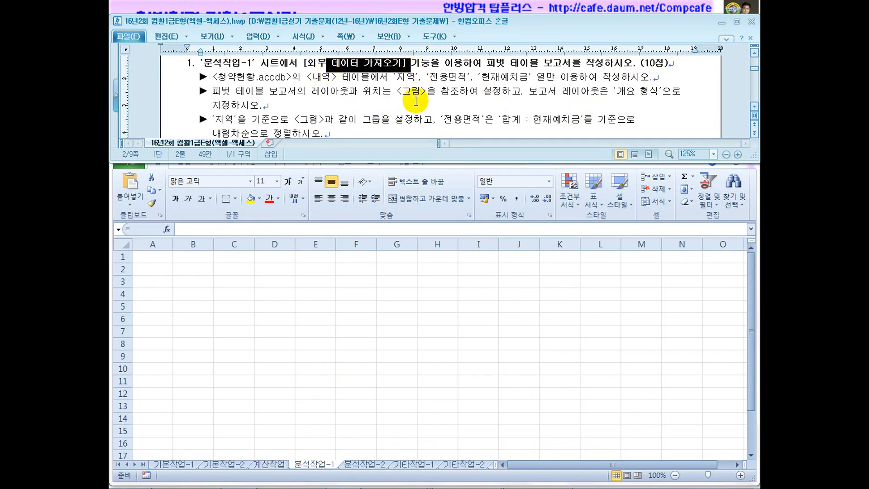
pyautogui.click(378, 92)
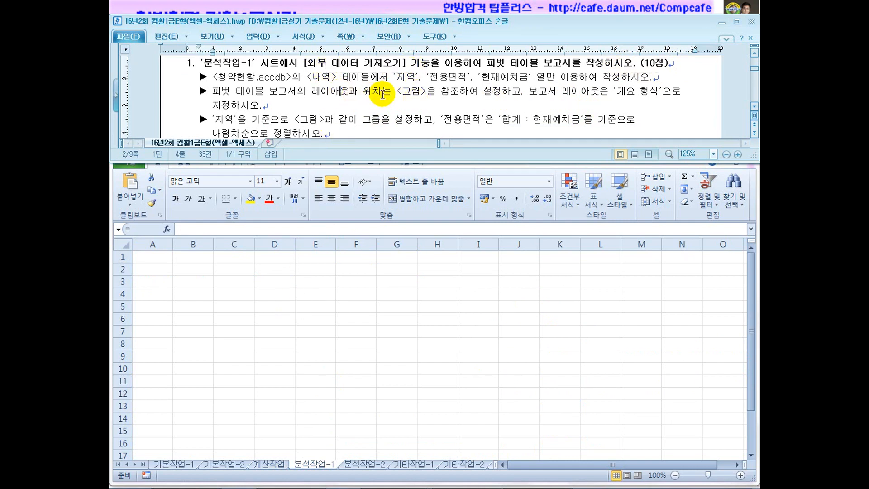
pyautogui.moveTo(407, 63); pyautogui.dragTo(302, 62)
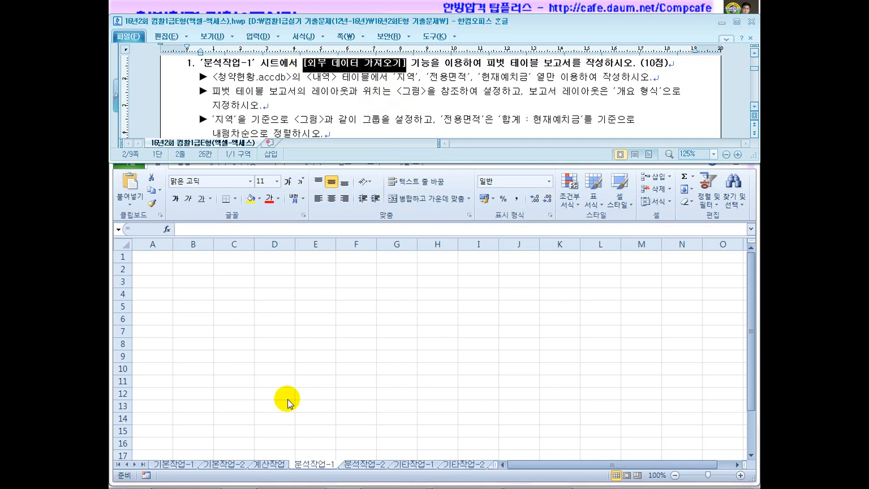
# Switch to the cafe page in Internet Explorer and examine the '외부 데이터 원본 사용' wording of its 직급별분석 pivot question
pyautogui.click(284, 481)
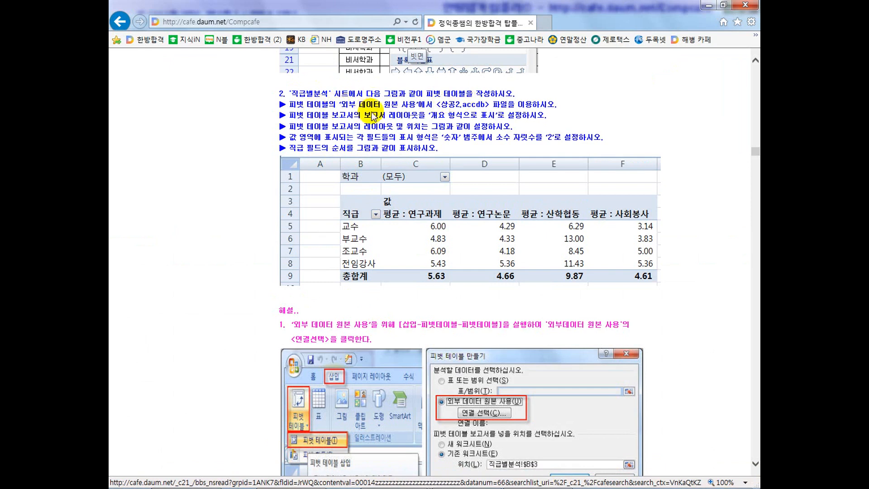
pyautogui.hotkey('ctrl', 'shift', 'd')
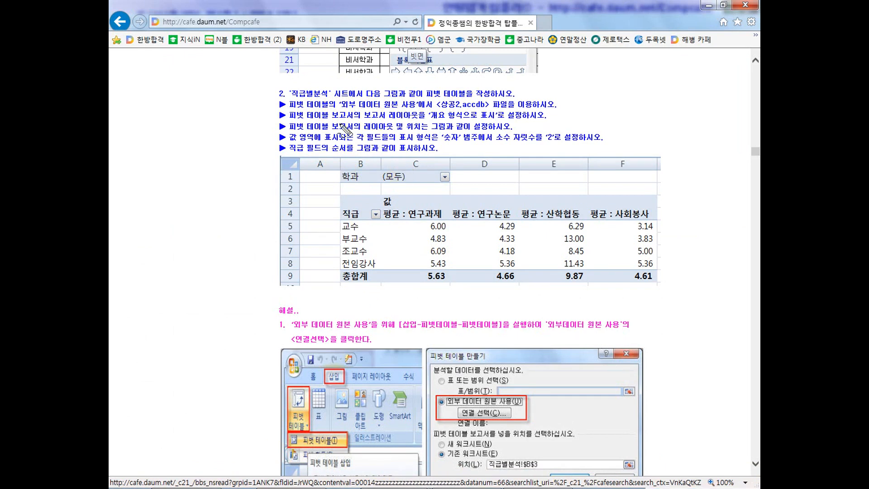
pyautogui.moveTo(341, 116); pyautogui.dragTo(423, 118)
pyautogui.moveTo(338, 107); pyautogui.dragTo(415, 114)
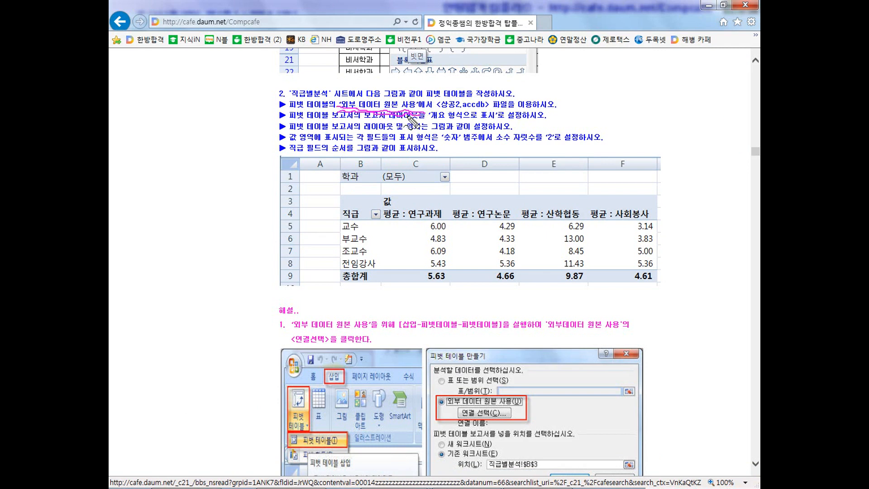
pyautogui.press('Escape')
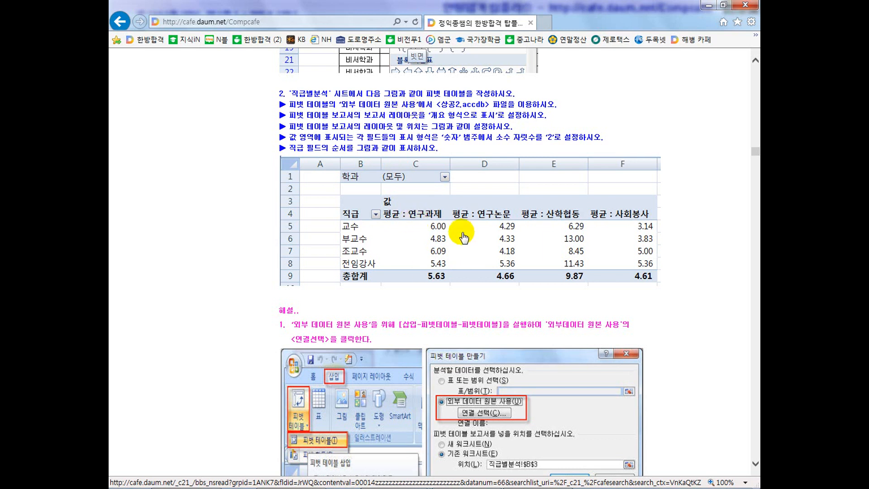
# Switch back to Excel and look through the other external data sources offered for import
pyautogui.press('super')
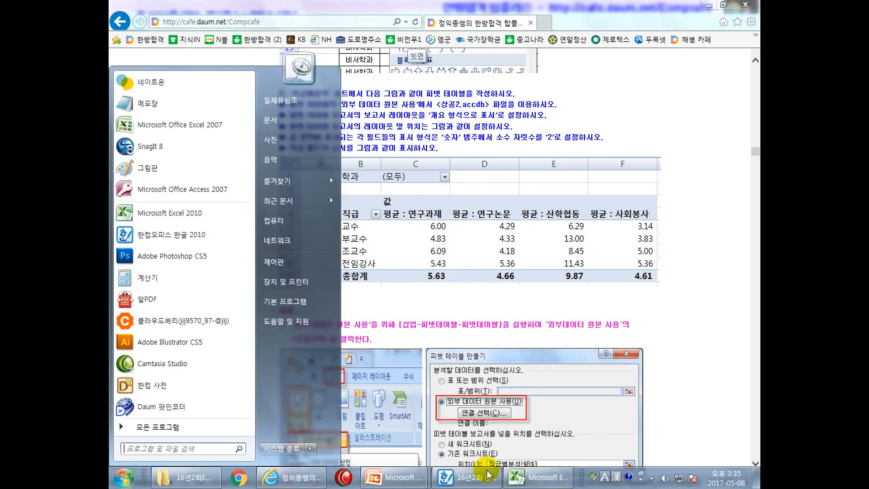
pyautogui.click(527, 477)
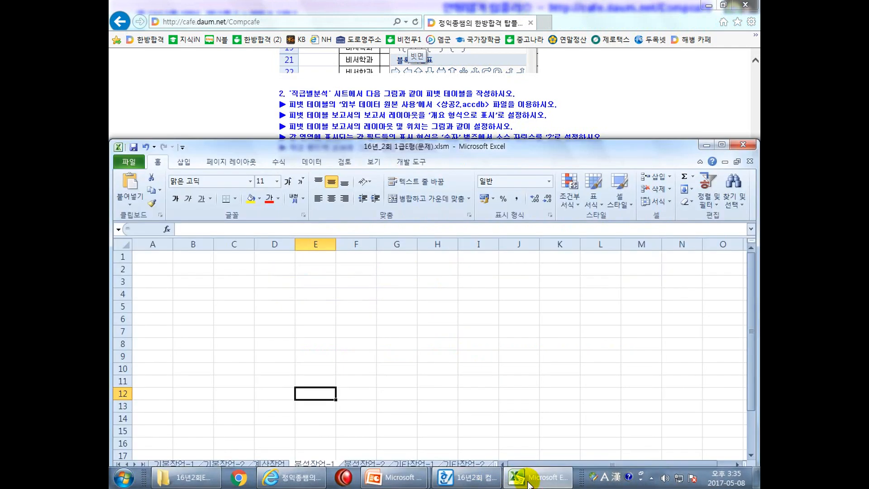
pyautogui.click(302, 163)
pyautogui.click(199, 199)
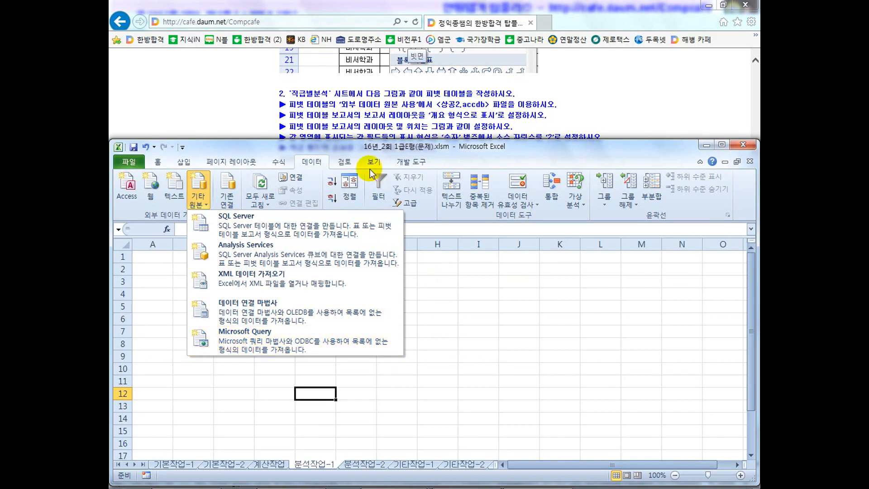
# Place the question document below the cafe page's pivot question and compare [외부 데이터 가져오기] and its listed columns with '외부 데이터 원본 사용'
pyautogui.click(419, 482)
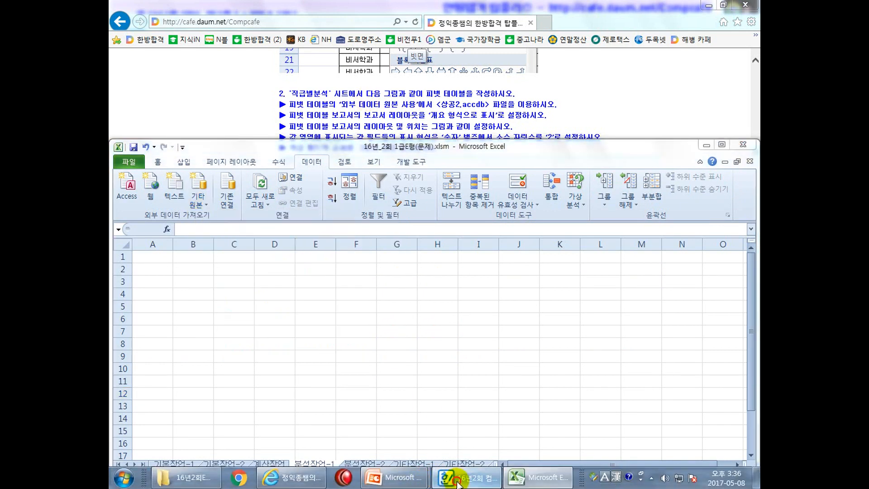
pyautogui.click(378, 31)
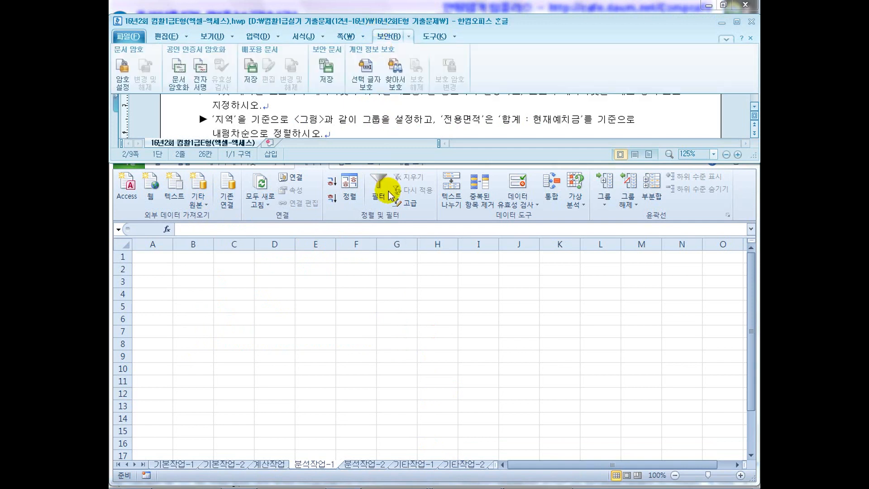
pyautogui.click(362, 112)
pyautogui.moveTo(327, 67); pyautogui.dragTo(383, 63)
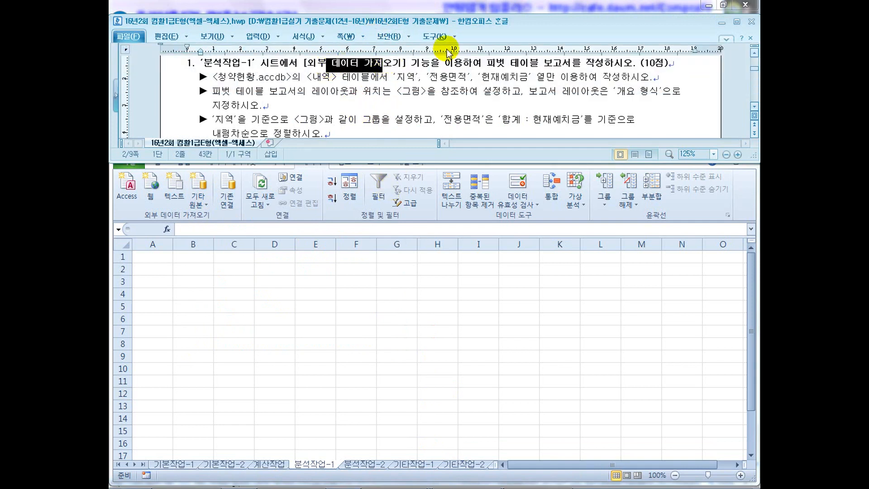
pyautogui.moveTo(471, 20); pyautogui.dragTo(479, 186)
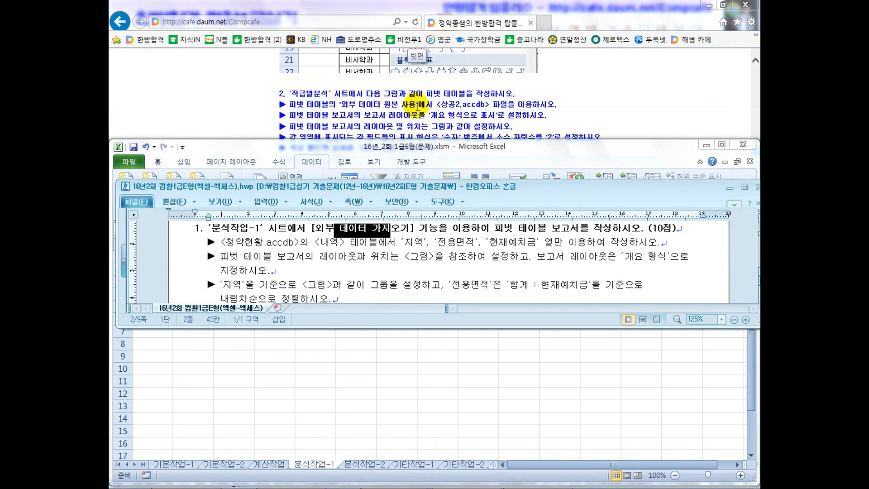
pyautogui.click(366, 257)
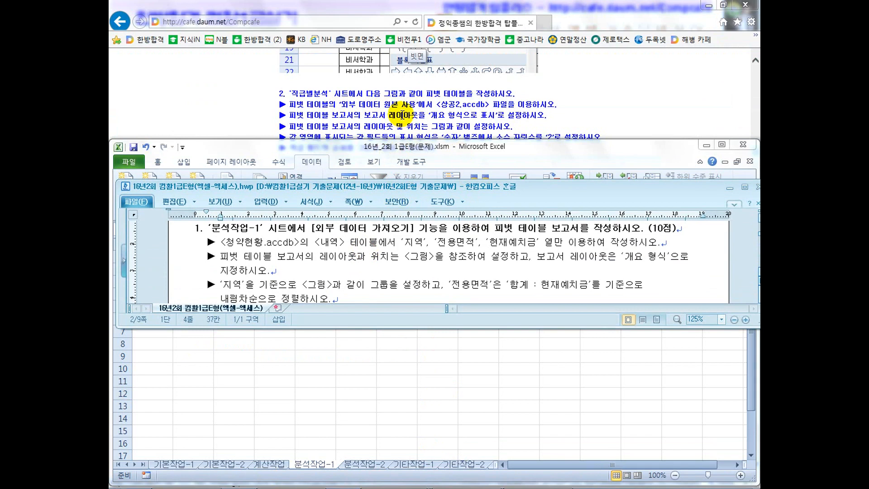
pyautogui.moveTo(312, 237)
pyautogui.mouseDown()
pyautogui.moveTo(410, 237)
pyautogui.moveTo(489, 258)
pyautogui.moveTo(557, 247)
pyautogui.moveTo(391, 245)
pyautogui.mouseUp()
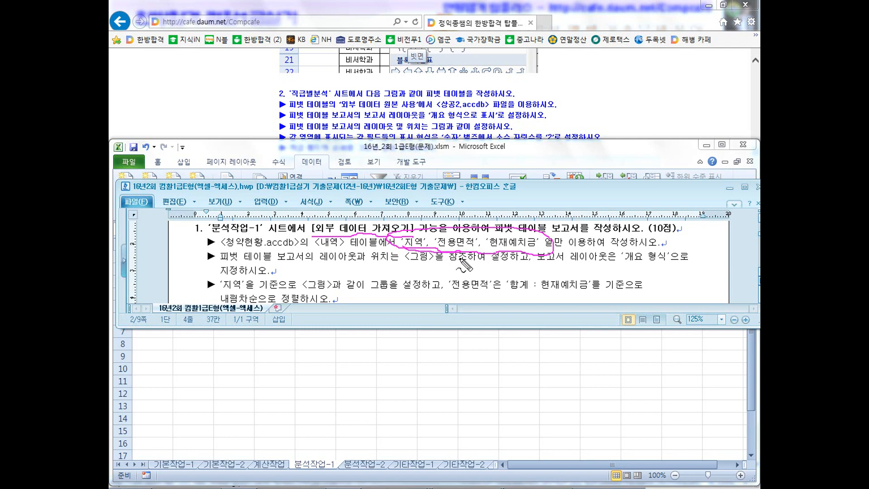
pyautogui.moveTo(340, 108); pyautogui.dragTo(379, 111)
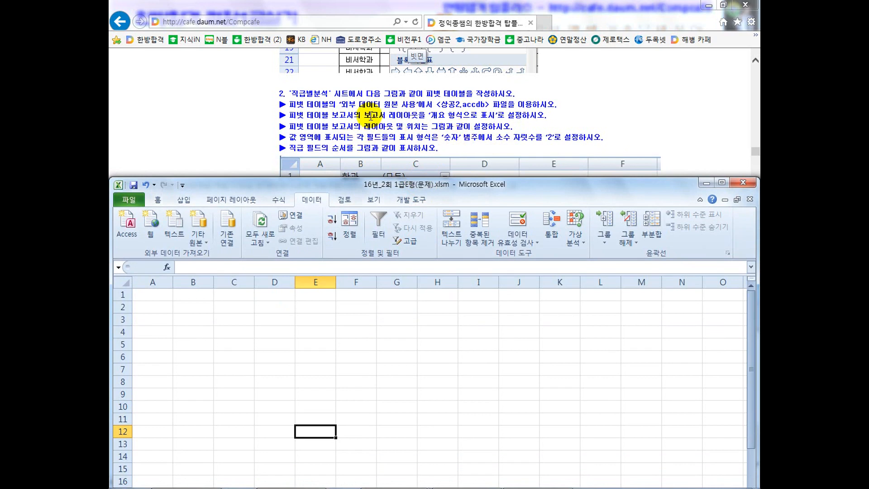
# Move the Excel window up under the cafe page's pivot question, then bring the cafe page forward to review it again
pyautogui.moveTo(382, 186); pyautogui.dragTo(383, 150)
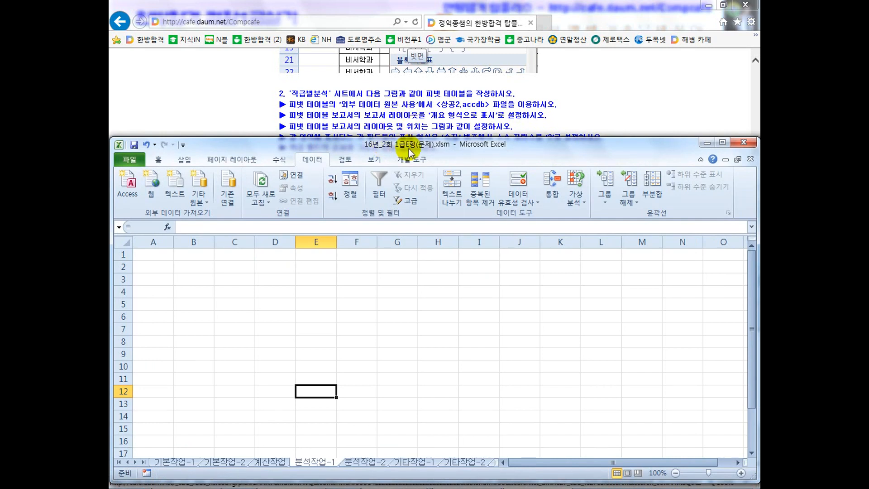
pyautogui.click(402, 304)
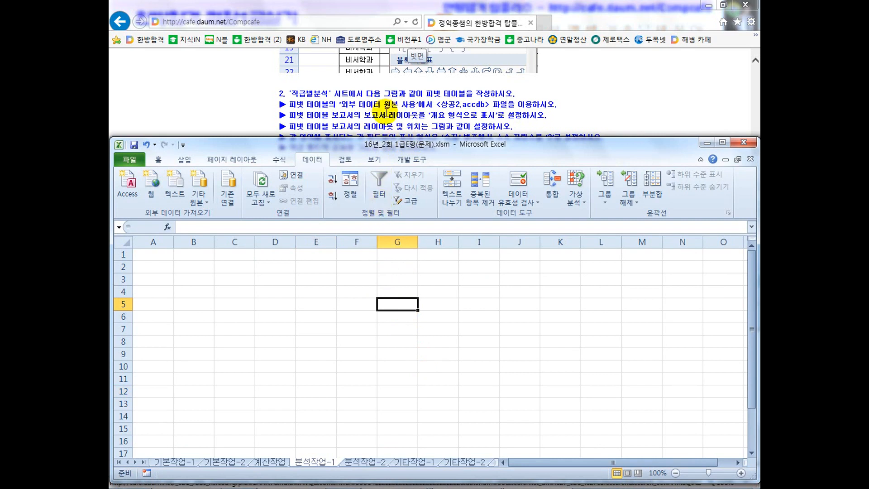
pyautogui.click(357, 328)
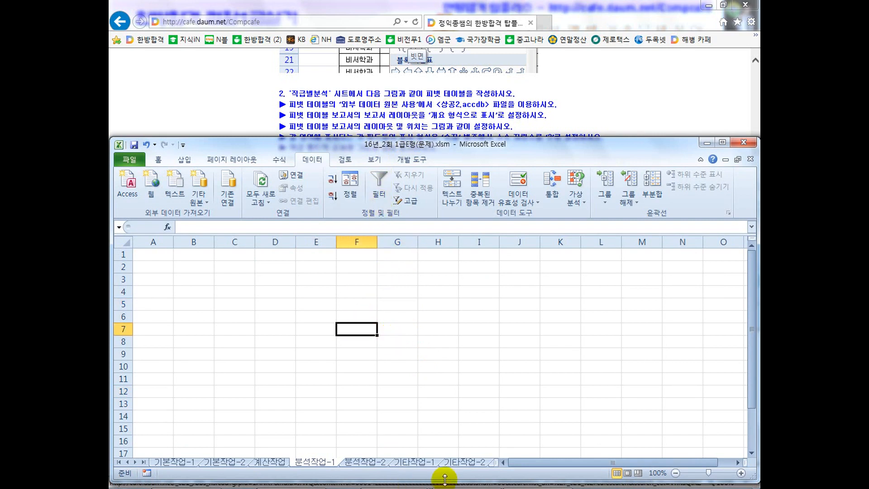
pyautogui.press('super')
pyautogui.click(515, 477)
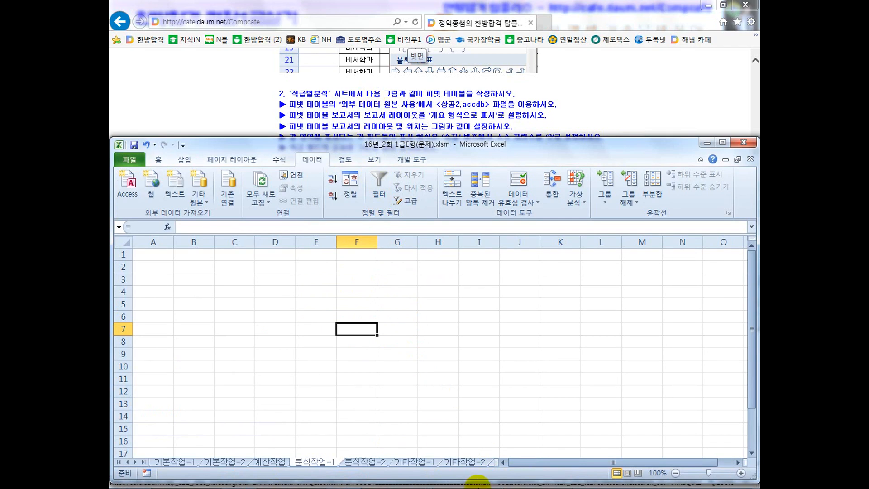
pyautogui.click(515, 136)
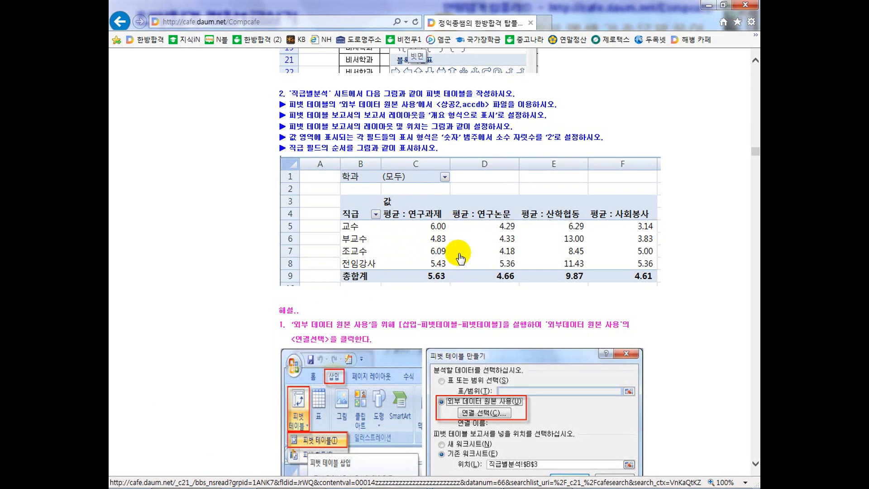
# Move the question document back above the worksheet area and bring the Excel 분석작업-1 sheet to the front
pyautogui.press('super')
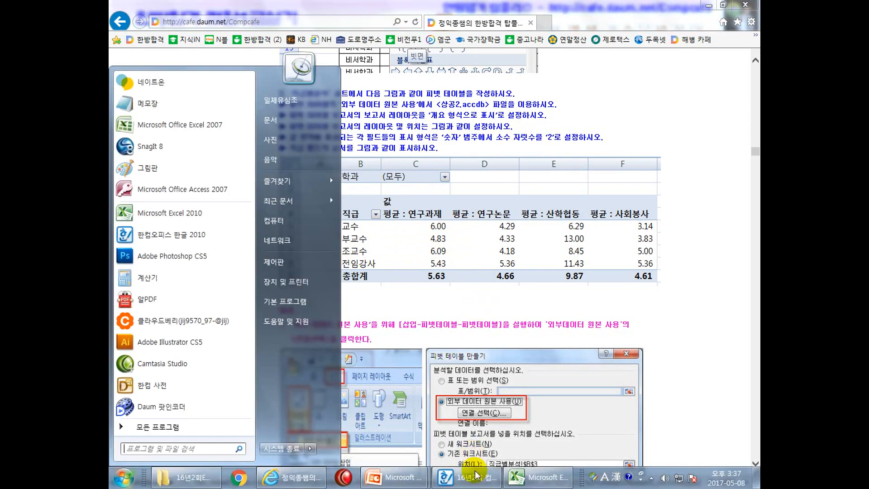
pyautogui.click(475, 478)
pyautogui.moveTo(467, 190); pyautogui.dragTo(457, 93)
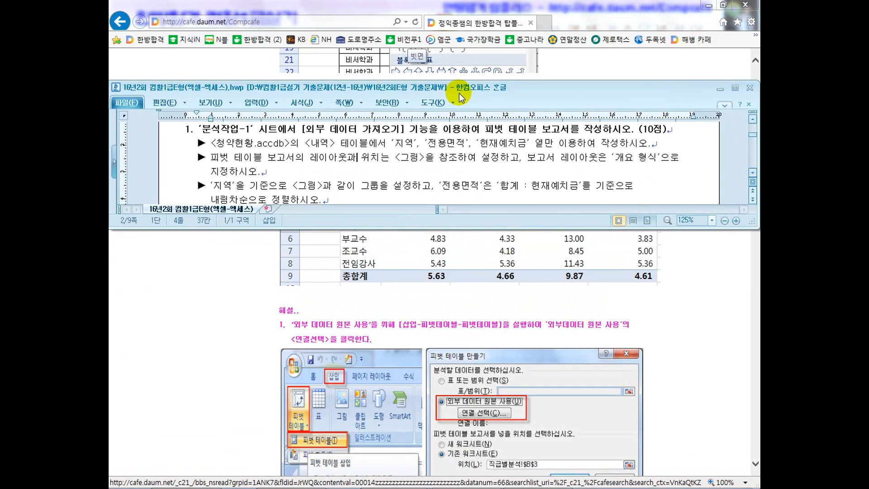
pyautogui.moveTo(474, 88); pyautogui.dragTo(475, 23)
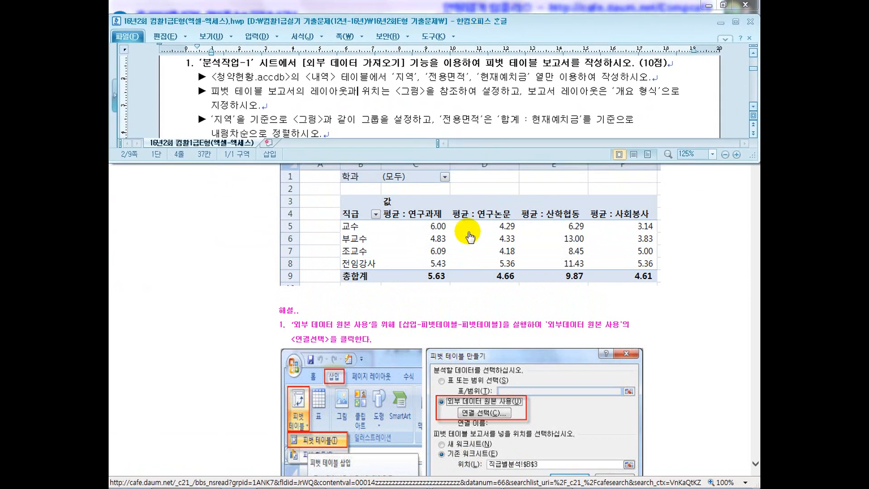
pyautogui.click(515, 484)
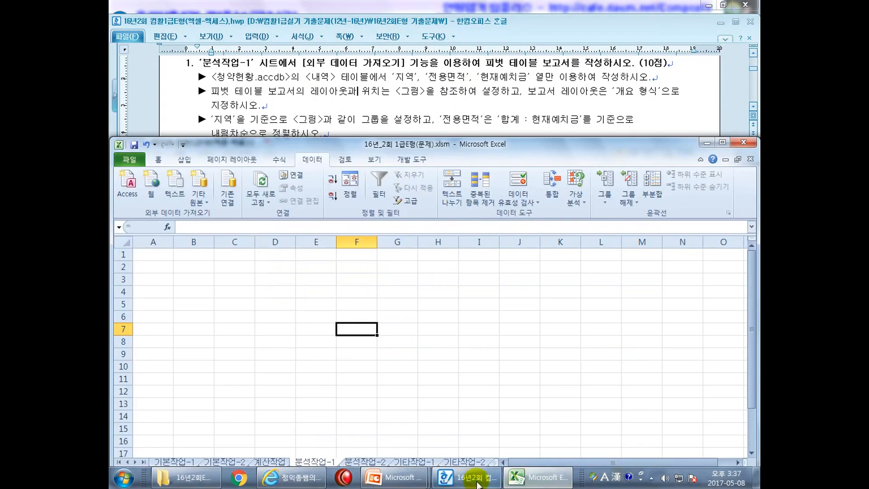
# Start a Microsoft Query import from an Access database on the 분석작업-1 sheet and move the database selection dialog over the worksheet
pyautogui.moveTo(470, 484)
pyautogui.click(471, 355)
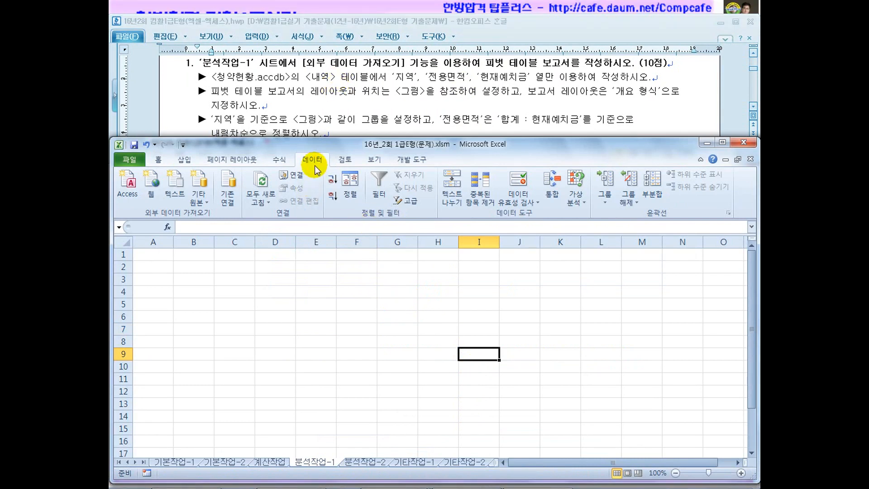
pyautogui.click(199, 188)
pyautogui.click(230, 329)
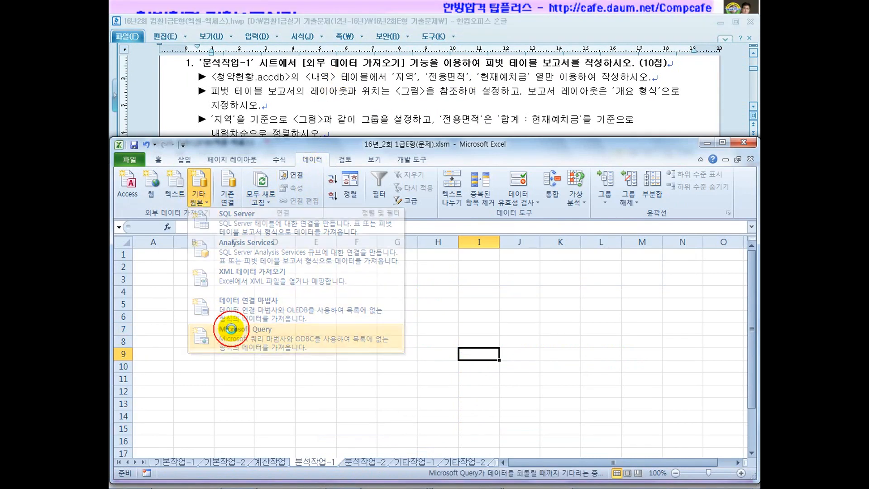
pyautogui.click(320, 242)
pyautogui.doubleClick(320, 245)
pyautogui.moveTo(257, 11); pyautogui.dragTo(296, 213)
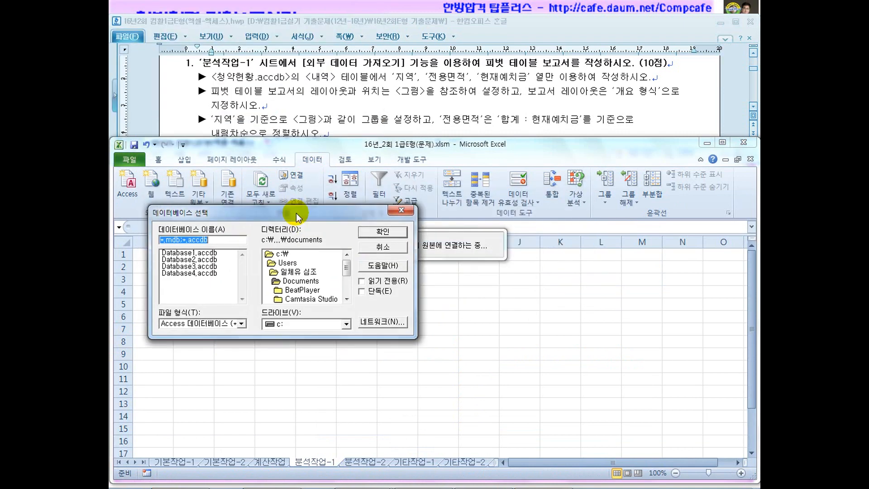
# Choose 청약현황.accdb from the OA folder on drive C as the query's database
pyautogui.doubleClick(282, 253)
pyautogui.click(345, 299)
pyautogui.click(346, 299)
pyautogui.click(346, 300)
pyautogui.click(345, 299)
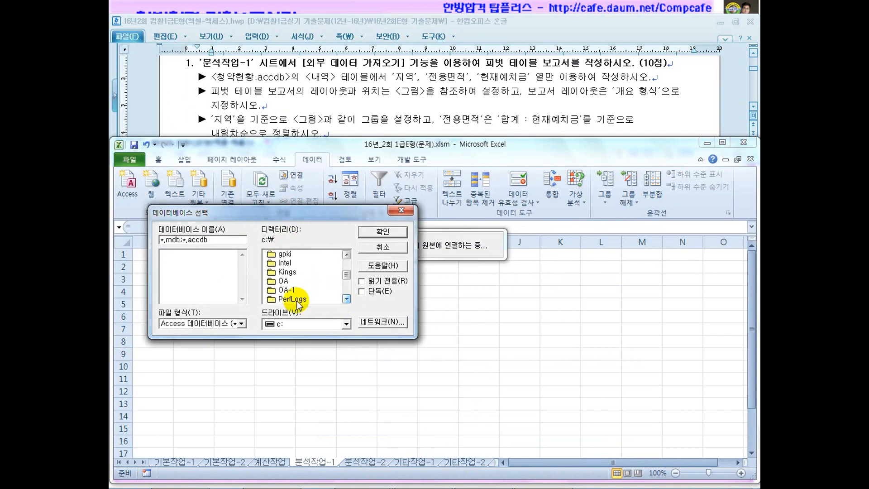
pyautogui.doubleClick(283, 281)
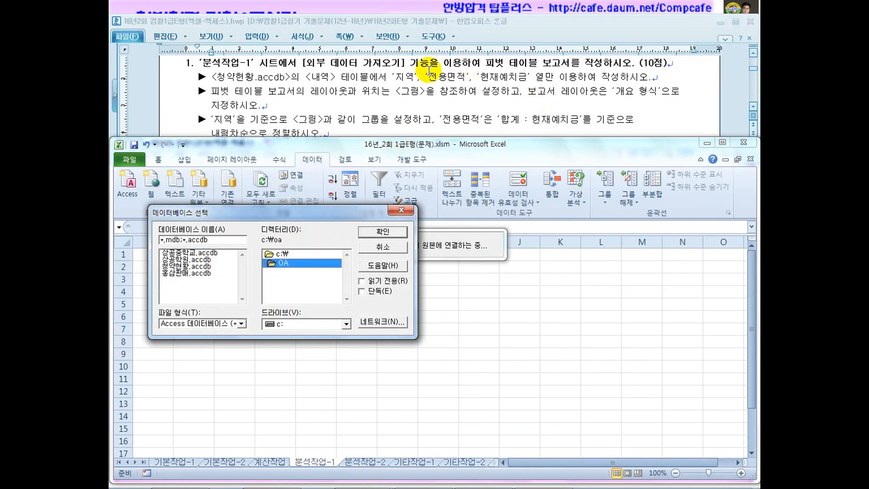
pyautogui.doubleClick(191, 267)
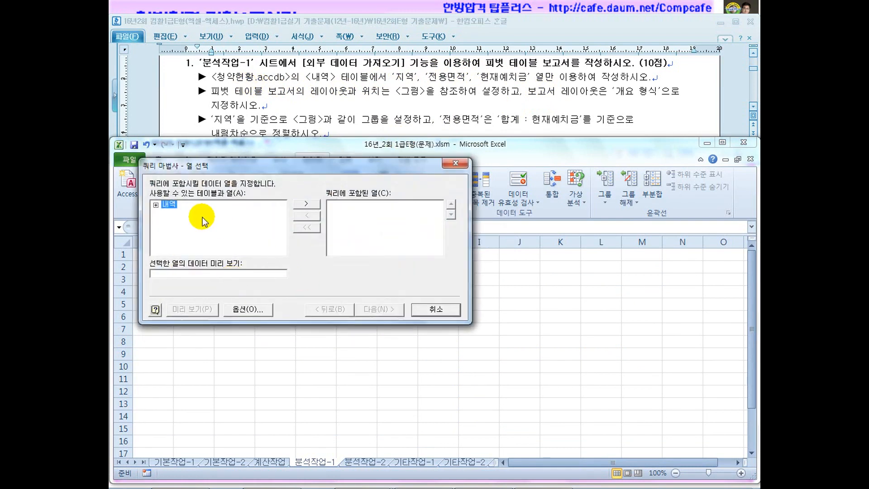
# Add the 지역, 전용면적 and 현재예치금 columns of the 내역 table to the query
pyautogui.click(155, 205)
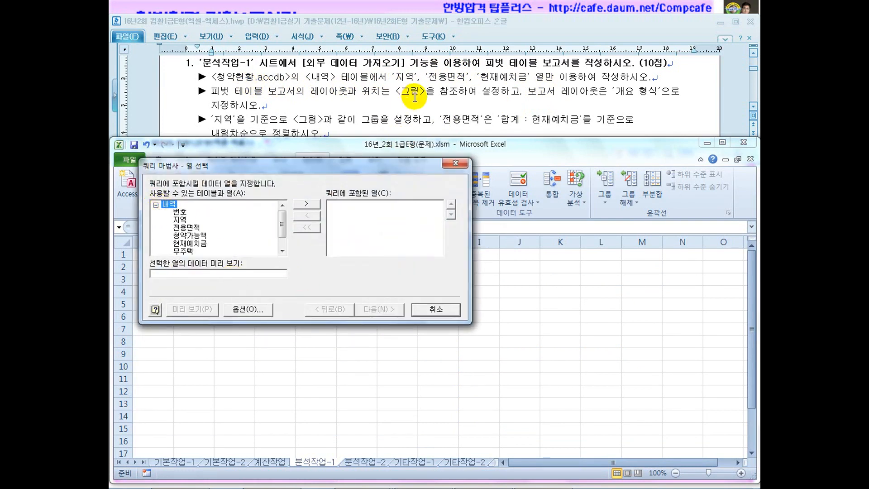
pyautogui.doubleClick(183, 220)
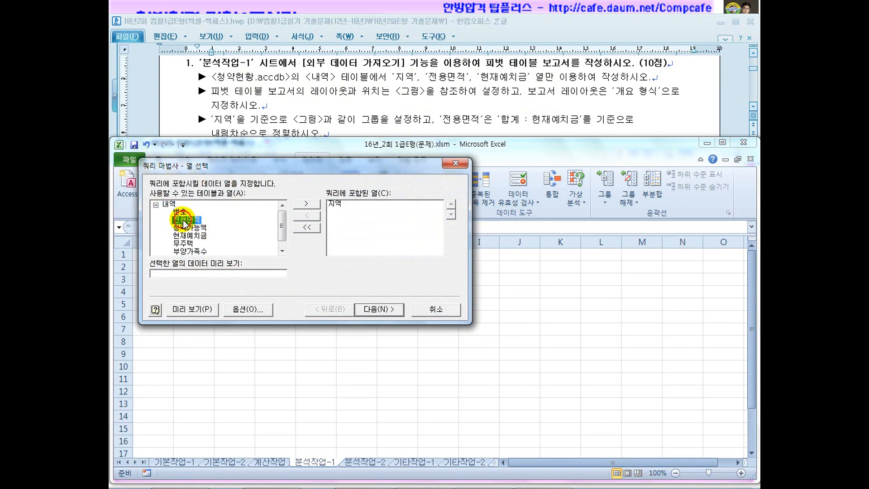
pyautogui.doubleClick(184, 220)
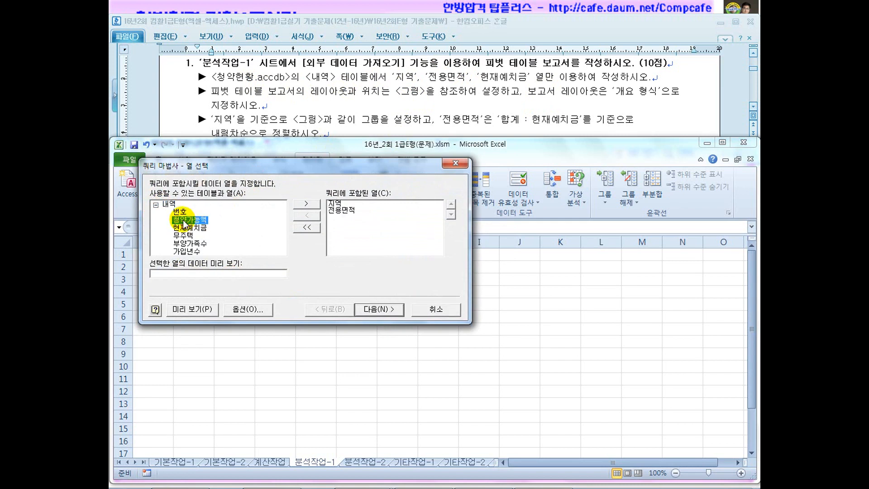
pyautogui.doubleClick(192, 228)
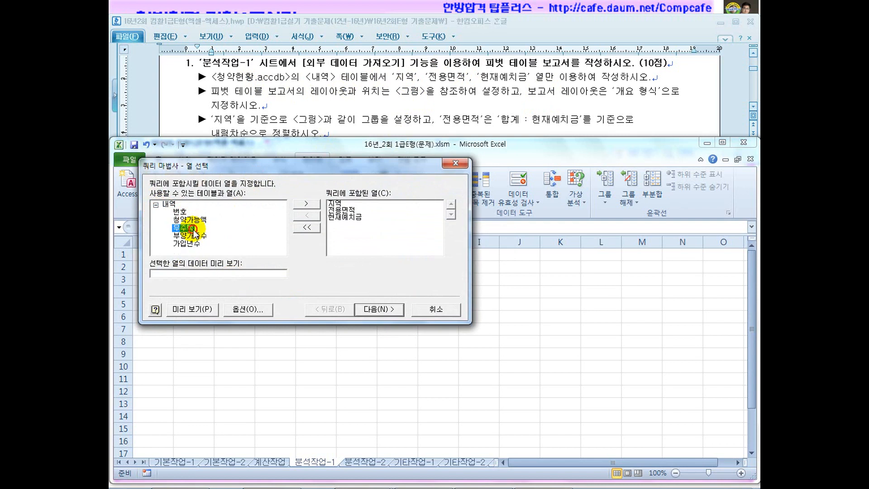
# Finish the query without a filter or sort order, returning the data to Microsoft Excel
pyautogui.click(383, 309)
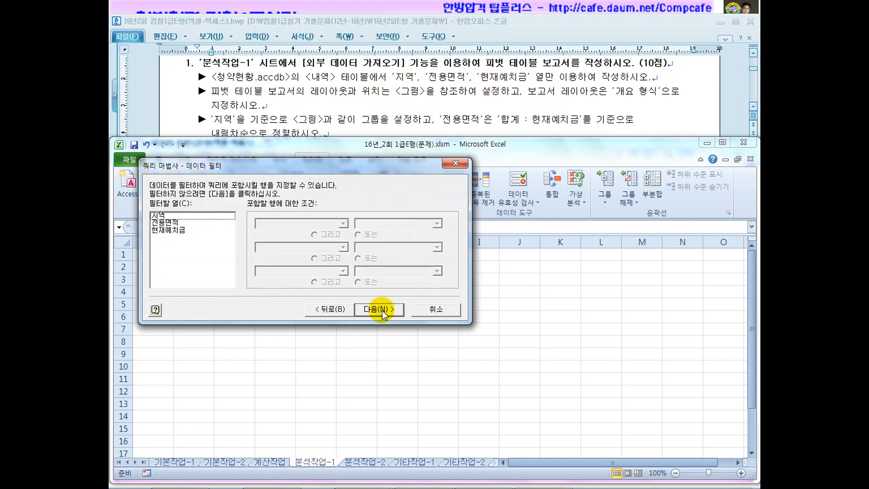
pyautogui.click(381, 310)
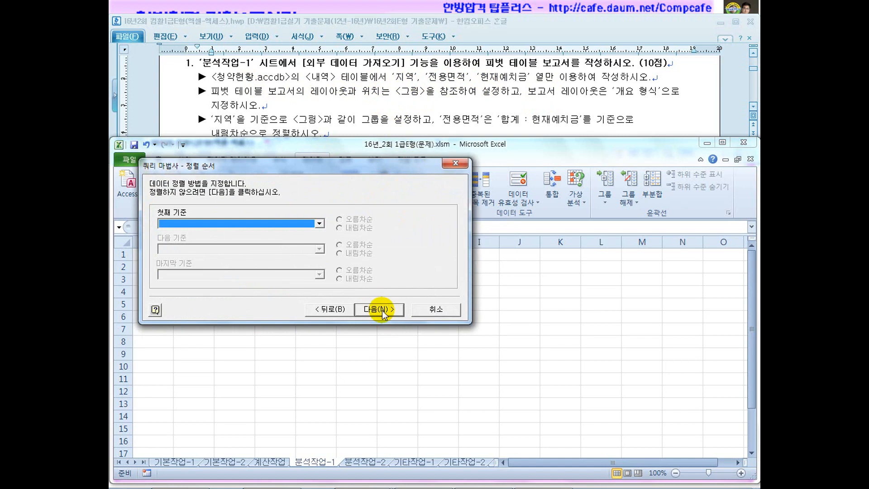
pyautogui.click(381, 310)
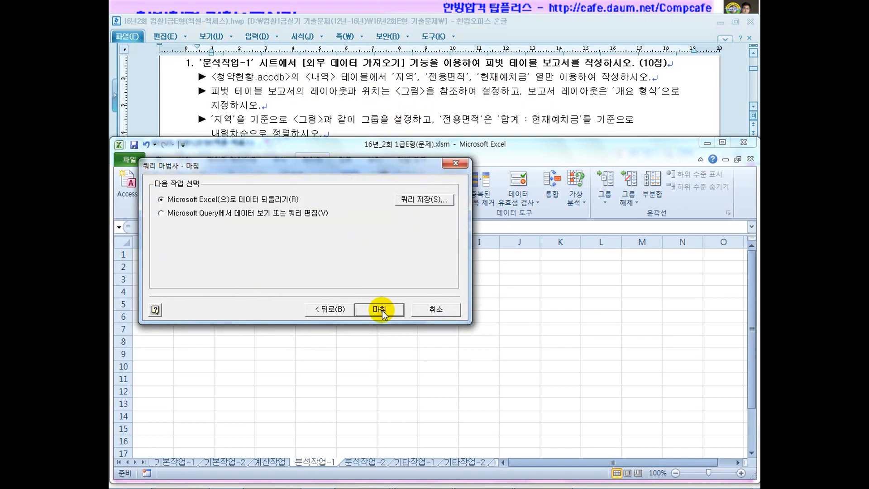
pyautogui.click(380, 310)
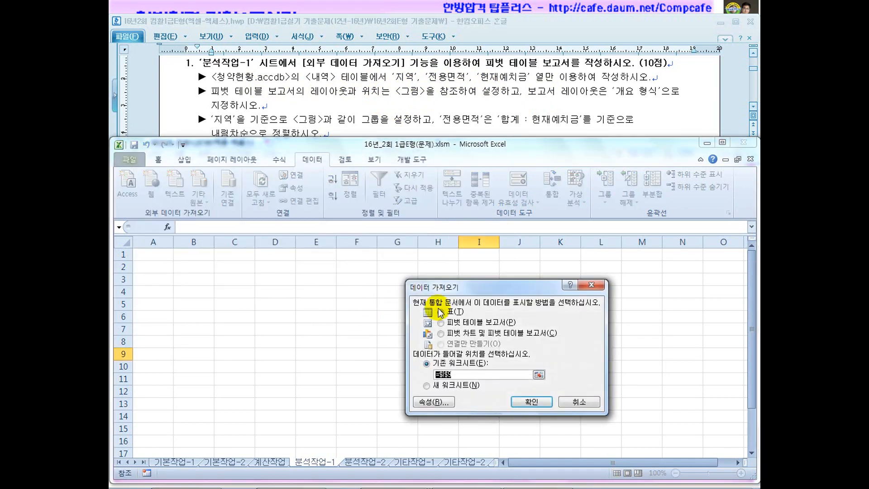
# Import the data as a pivot table report at cell B2 of the existing worksheet and move the field list beside it
pyautogui.click(343, 91)
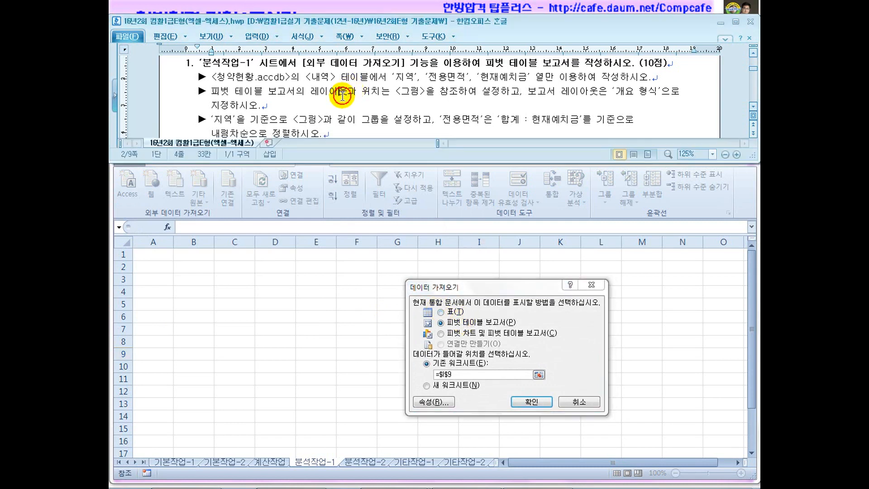
pyautogui.scroll(-5, 342, 94)
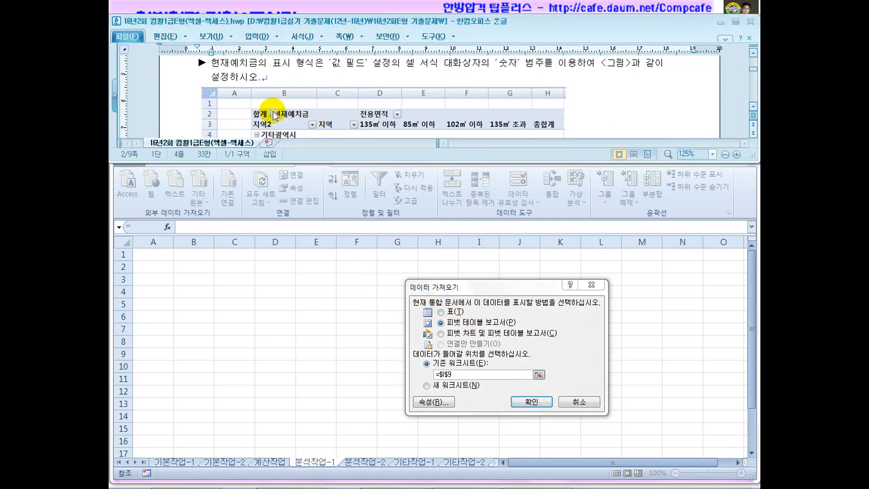
pyautogui.click(190, 262)
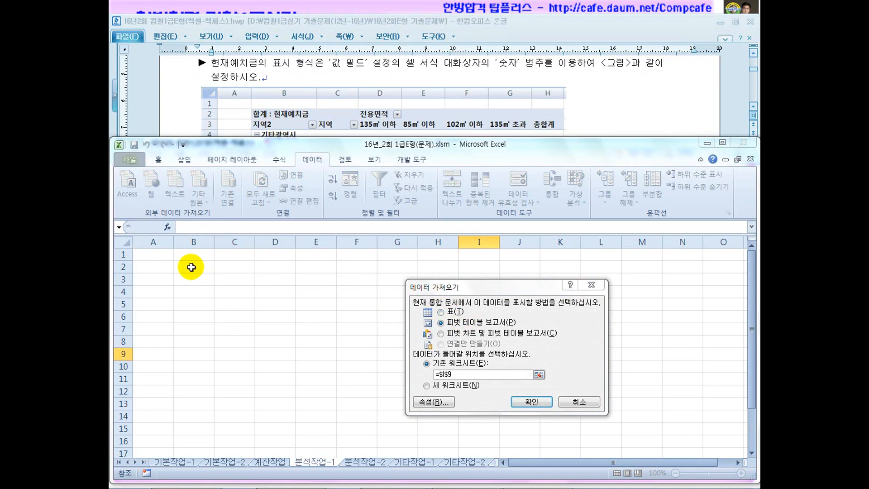
pyautogui.click(191, 267)
pyautogui.click(530, 401)
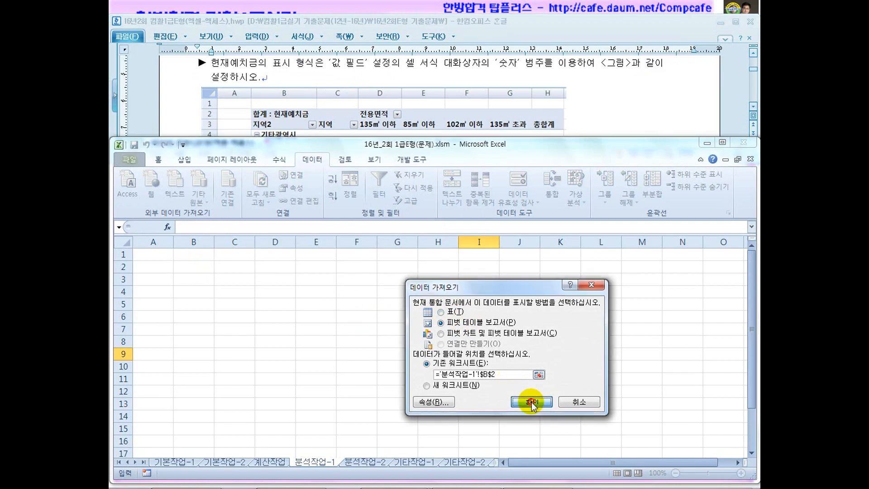
pyautogui.moveTo(509, 119); pyautogui.dragTo(430, 272)
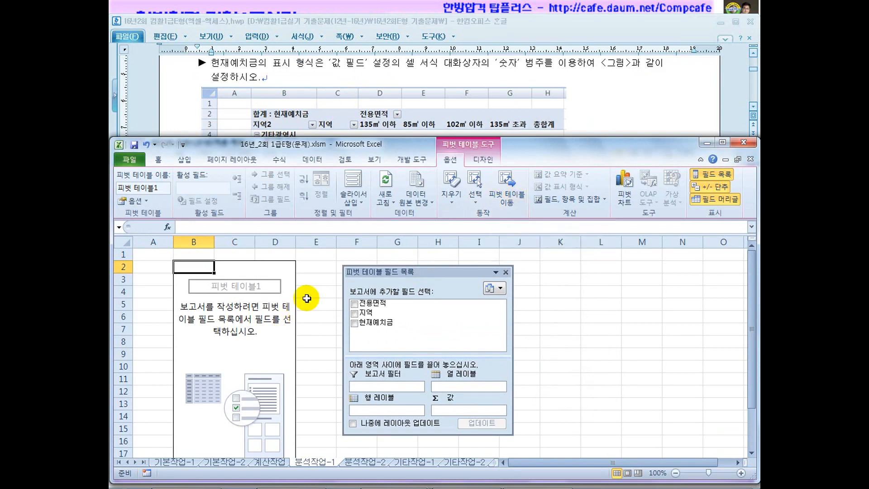
# Enlarge the question document to study the sample pivot table's layout, then restore it above the worksheet with the figure's header rows in view
pyautogui.click(282, 91)
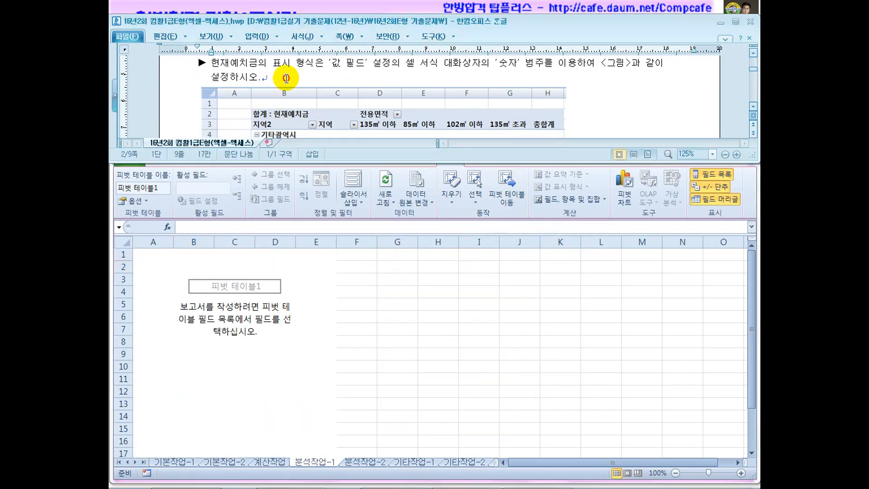
pyautogui.doubleClick(393, 23)
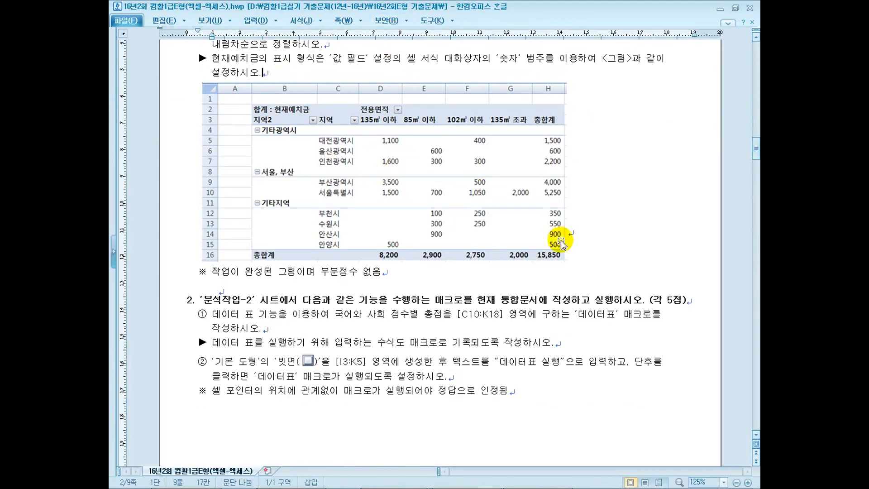
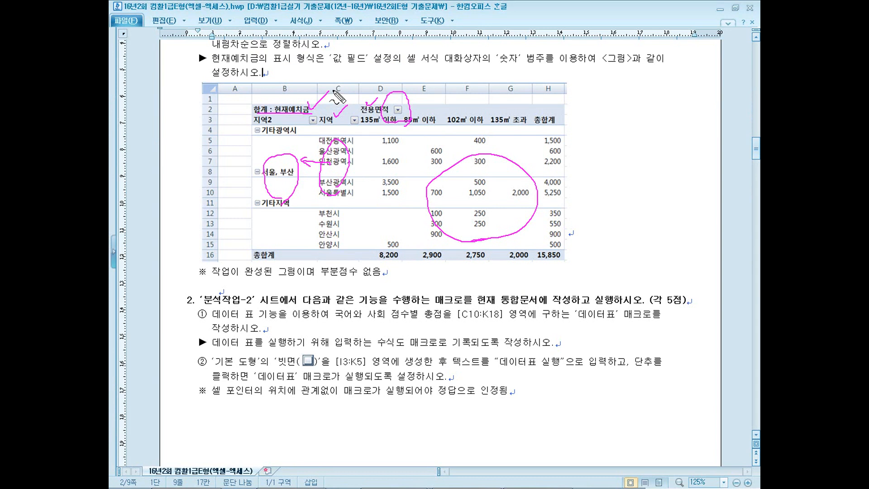
pyautogui.press('Escape')
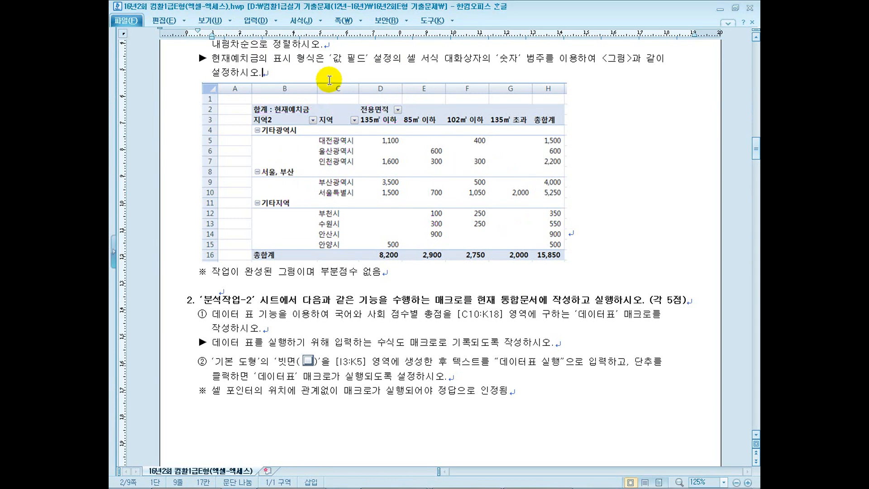
pyautogui.doubleClick(405, 8)
pyautogui.click(380, 294)
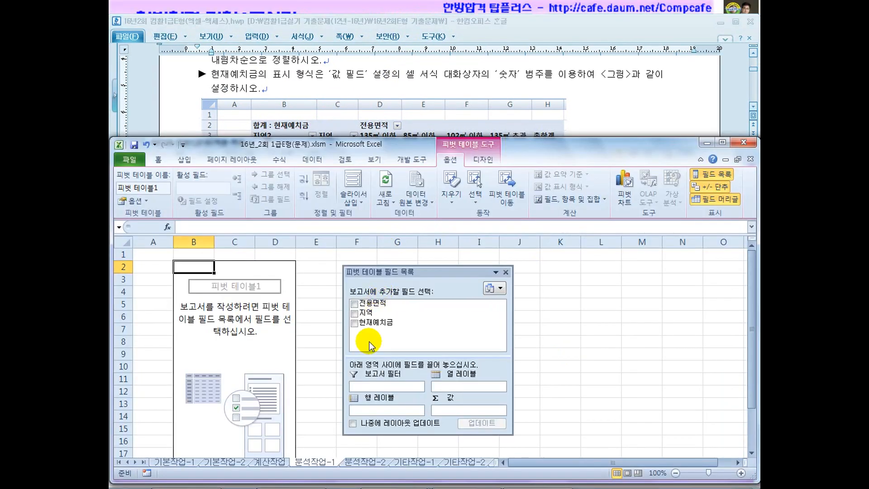
pyautogui.click(346, 113)
pyautogui.scroll(-3, 356, 111)
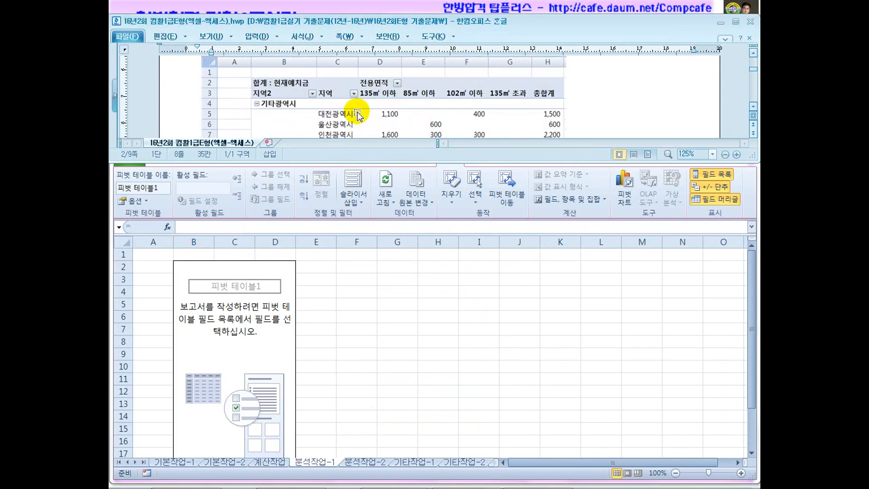
# Assign 지역 to the pivot table's row labels, 전용면적 to the column labels and 현재예치금 to the values
pyautogui.click(361, 353)
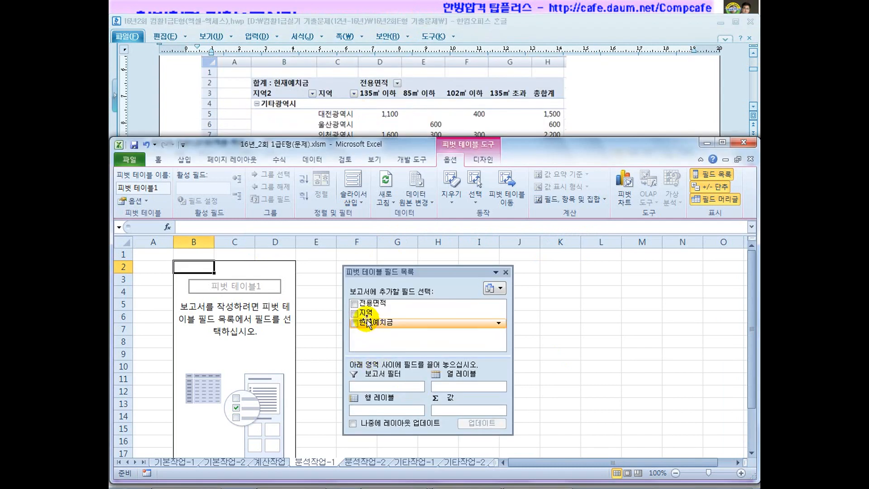
pyautogui.moveTo(365, 315); pyautogui.dragTo(384, 410)
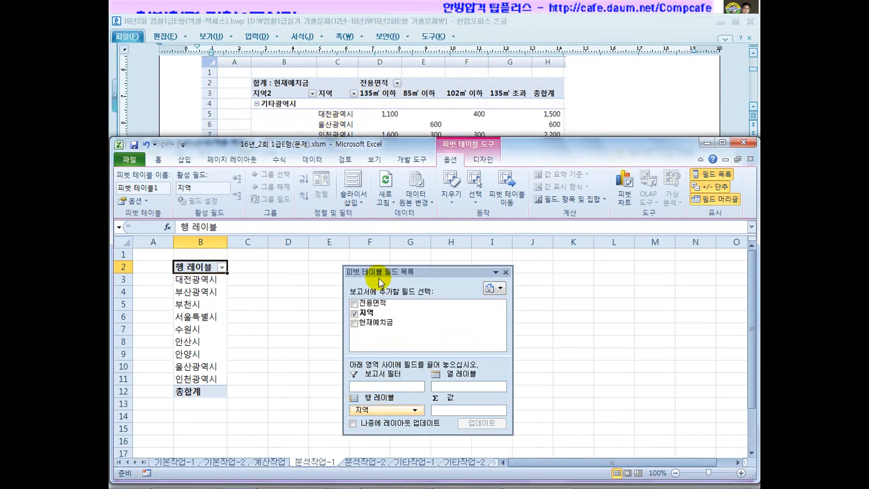
pyautogui.moveTo(375, 306); pyautogui.dragTo(476, 385)
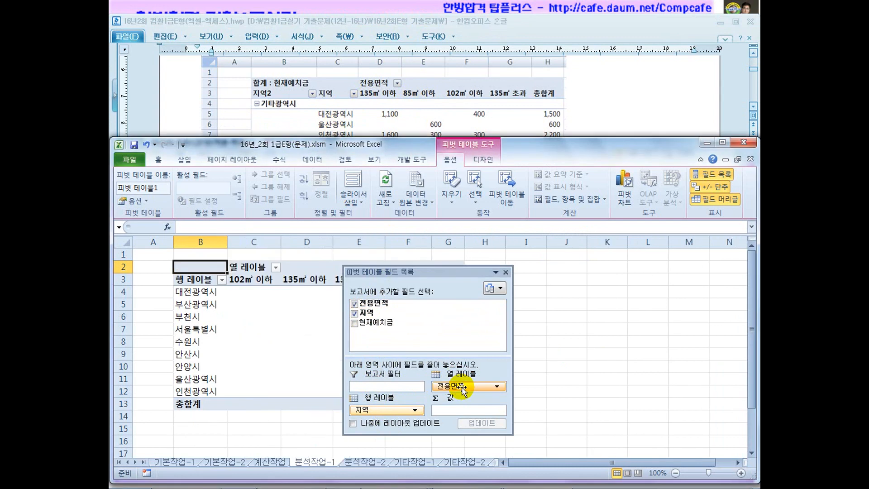
pyautogui.moveTo(379, 330); pyautogui.dragTo(457, 412)
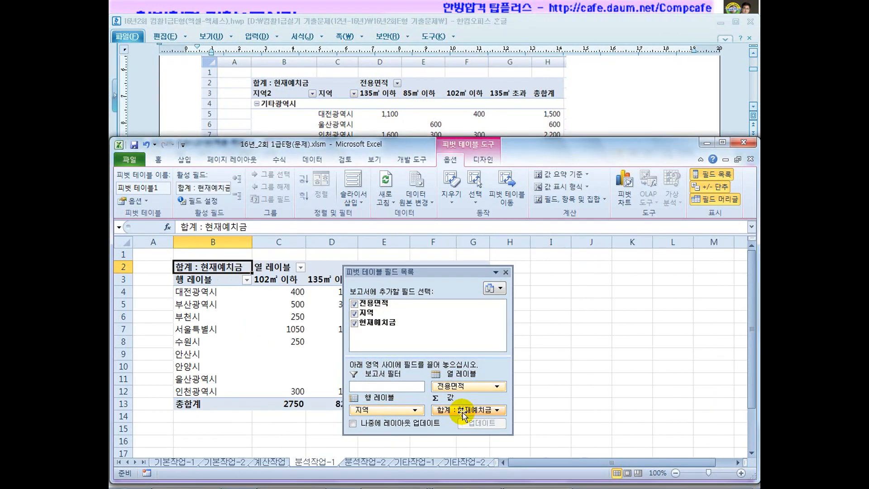
# Enlarge the area section of the pivot field list and move the list away from the pivot table's data columns
pyautogui.moveTo(423, 356); pyautogui.dragTo(426, 337)
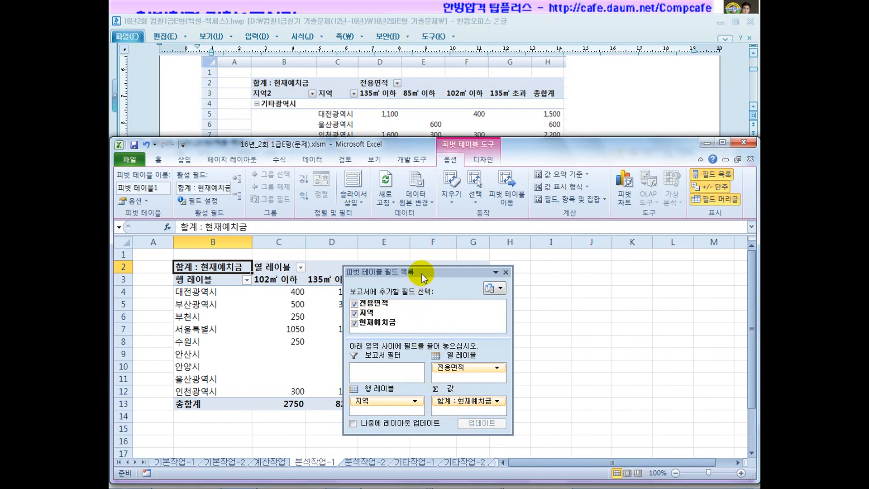
pyautogui.moveTo(423, 277); pyautogui.dragTo(550, 281)
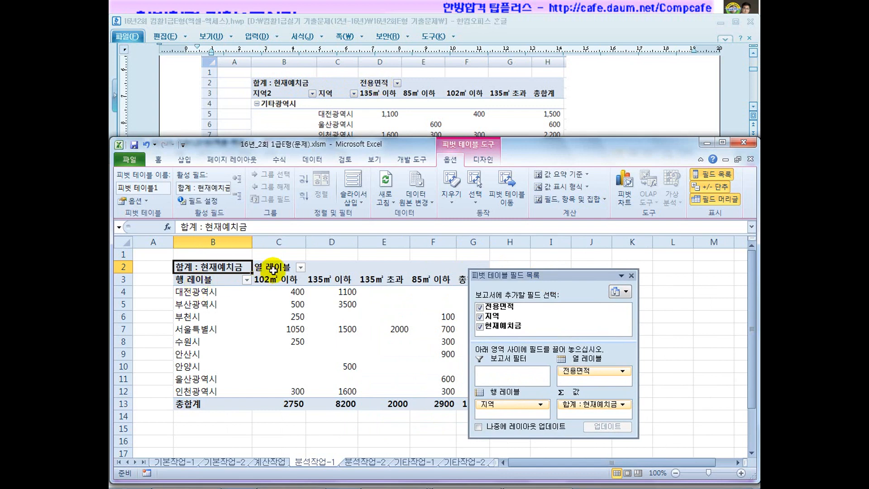
pyautogui.click(274, 317)
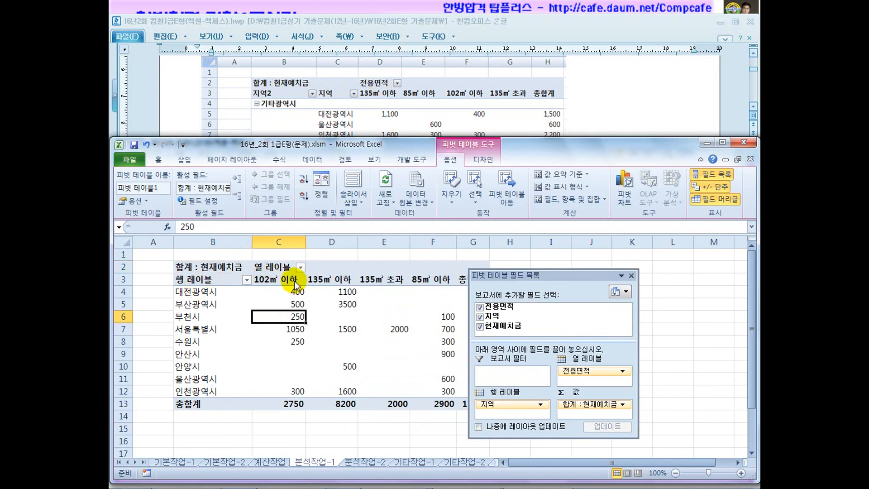
# Review the question's report layout requirement, highlighting '개요 형식', and return to a data cell in the pivot table
pyautogui.click(607, 95)
pyautogui.scroll(1, 607, 95)
pyautogui.scroll(1, 607, 95)
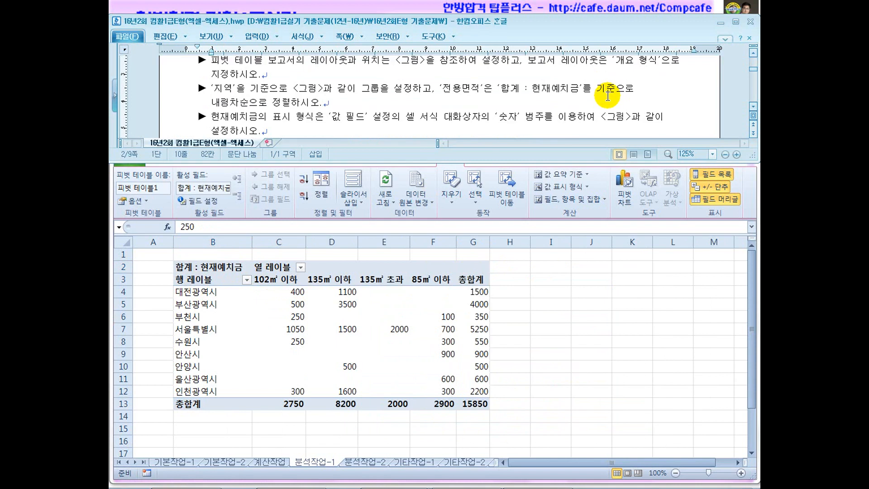
pyautogui.scroll(1, 607, 95)
pyautogui.moveTo(624, 102); pyautogui.dragTo(671, 102)
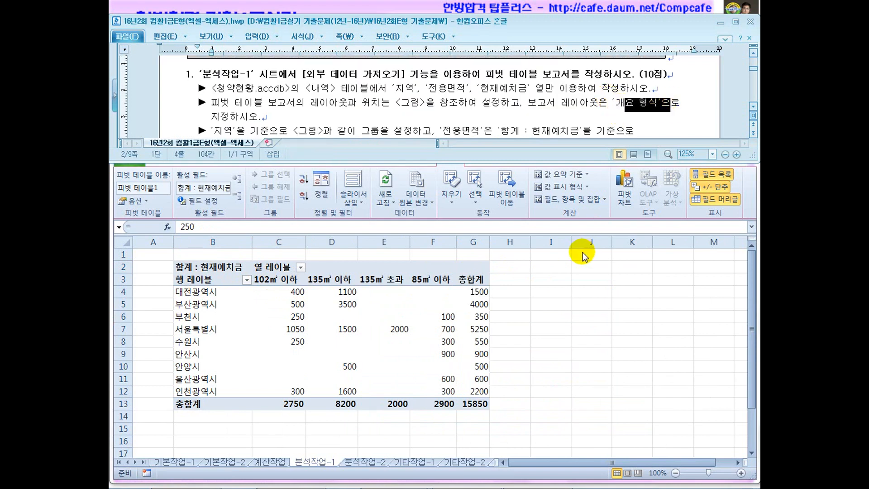
pyautogui.click(548, 302)
pyautogui.click(404, 327)
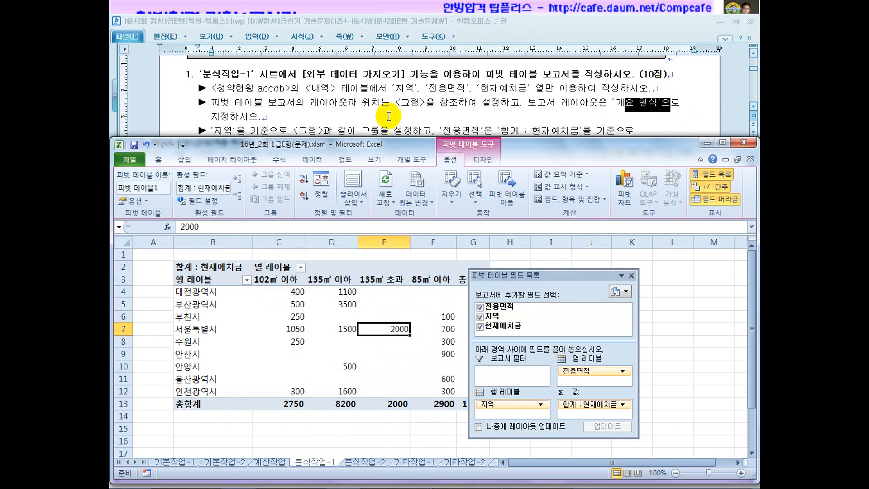
# Set the pivot table's report layout to outline form (개요 형식으로 표시)
pyautogui.scroll(-5, 389, 116)
pyautogui.click(345, 276)
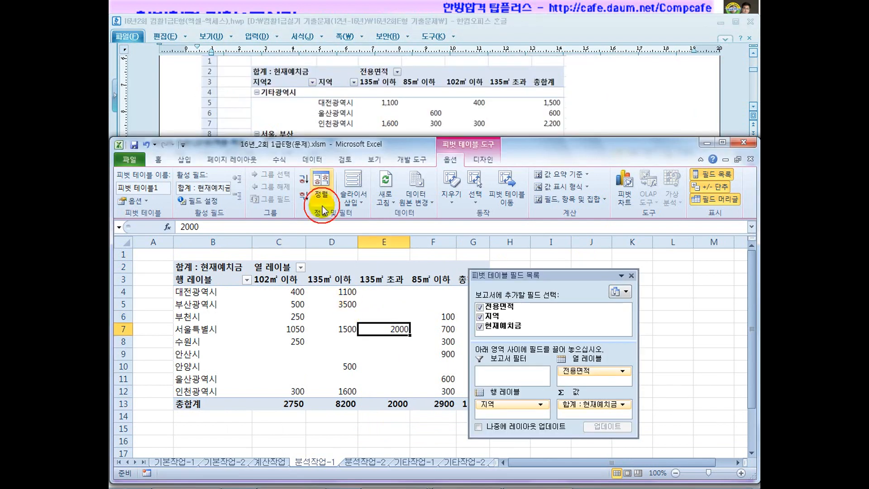
pyautogui.click(483, 159)
pyautogui.click(180, 201)
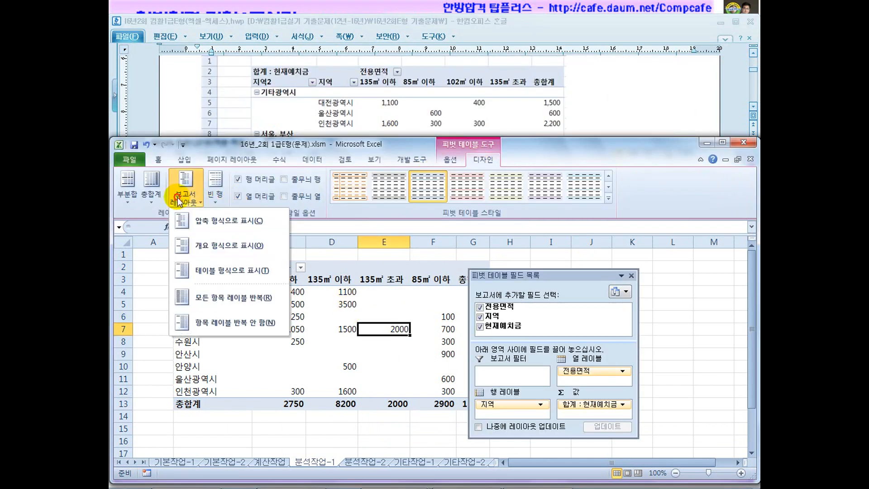
pyautogui.click(217, 221)
pyautogui.click(190, 284)
pyautogui.click(267, 268)
pyautogui.click(286, 356)
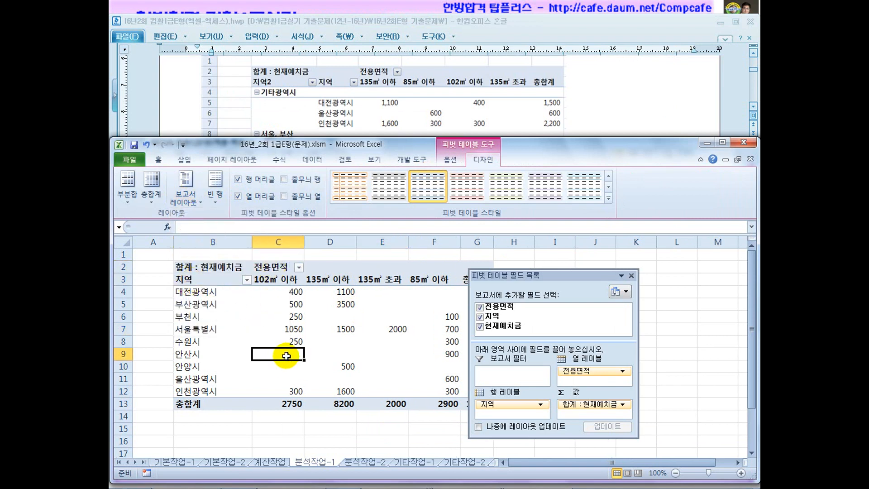
# Review the question's 지역 grouping requirement and examine how the sample figure groups the regions
pyautogui.click(615, 110)
pyautogui.scroll(3, 617, 110)
pyautogui.click(481, 78)
pyautogui.scroll(4, 482, 91)
pyautogui.moveTo(560, 105); pyautogui.dragTo(629, 107)
pyautogui.moveTo(289, 131); pyautogui.dragTo(366, 126)
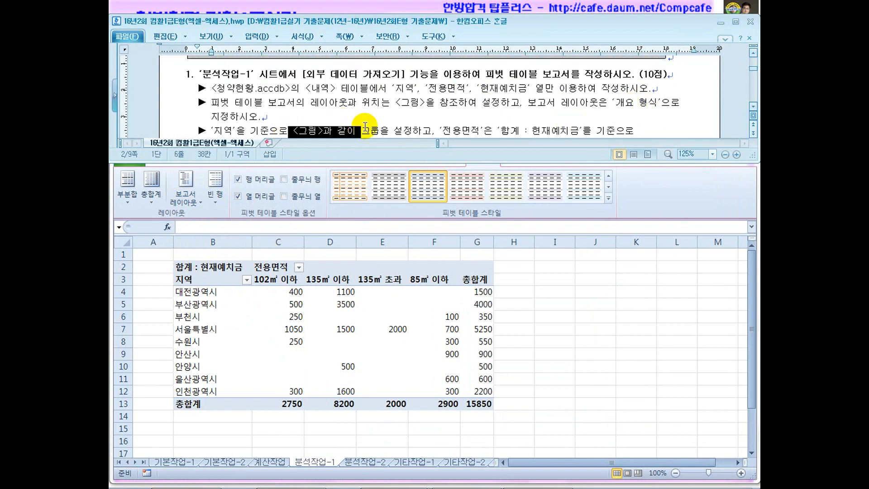
pyautogui.scroll(-1, 393, 121)
pyautogui.click(394, 88)
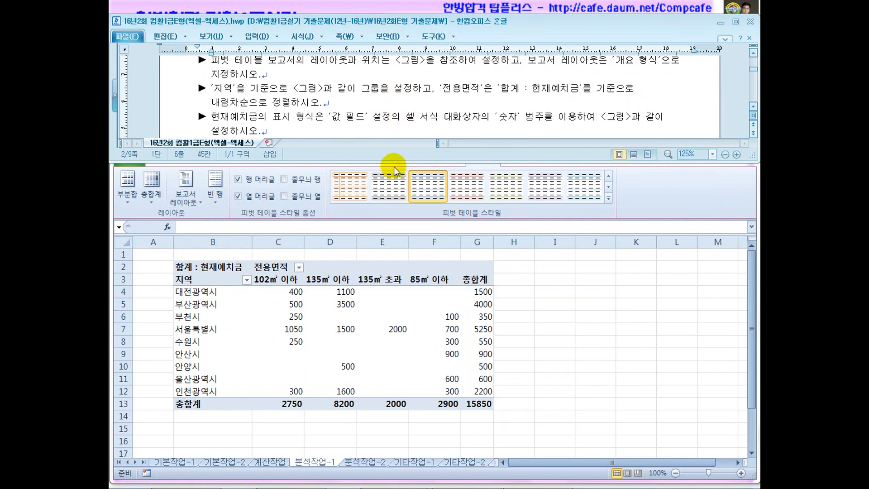
pyautogui.click(414, 301)
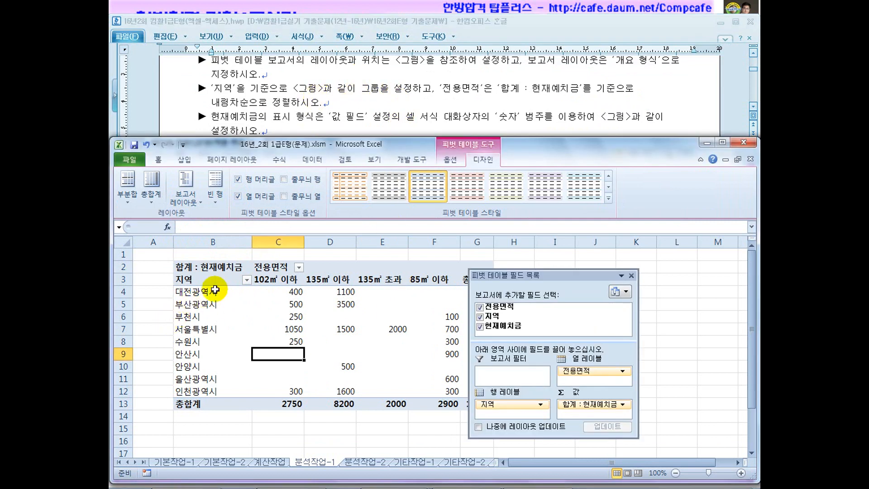
pyautogui.click(310, 108)
pyautogui.scroll(-5, 303, 109)
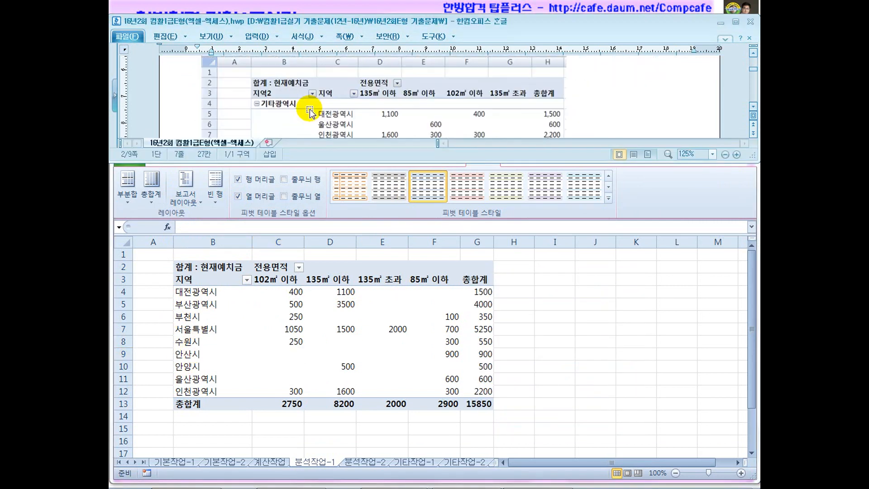
pyautogui.click(266, 310)
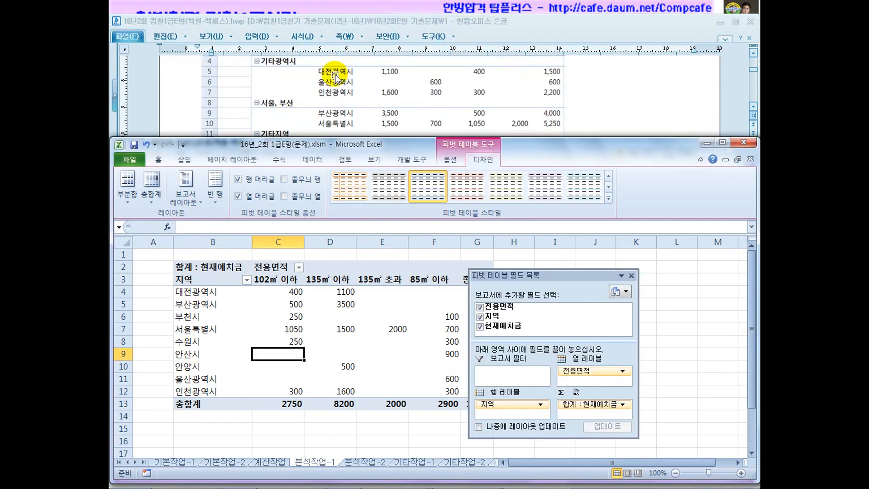
# Group 대전광역시, 울산광역시 and 인천광역시 in the pivot table's 지역 row field
pyautogui.click(204, 293)
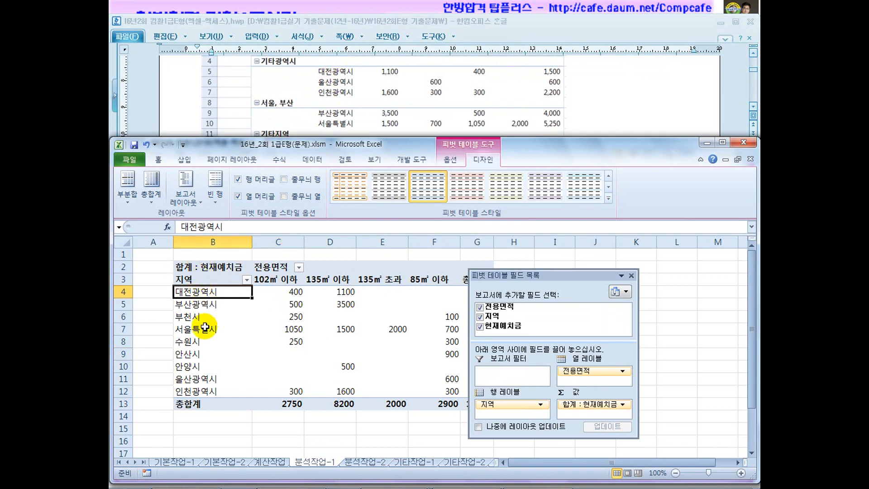
pyautogui.keyDown('ctrl'); pyautogui.click(198, 382); pyautogui.keyUp('ctrl')
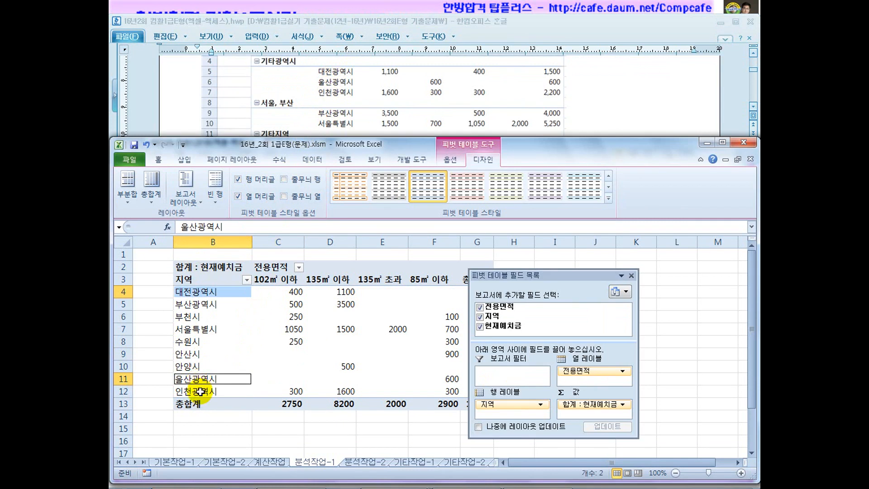
pyautogui.keyDown('ctrl'); pyautogui.click(202, 391); pyautogui.keyUp('ctrl')
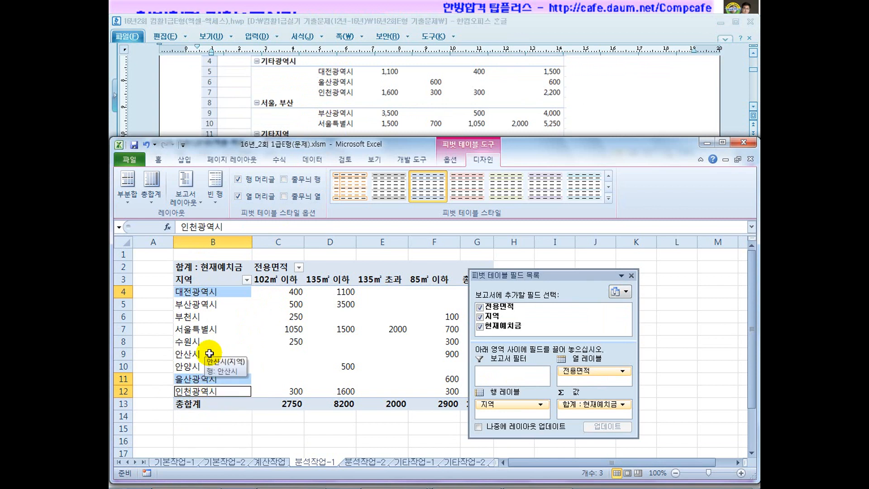
pyautogui.rightClick(237, 294)
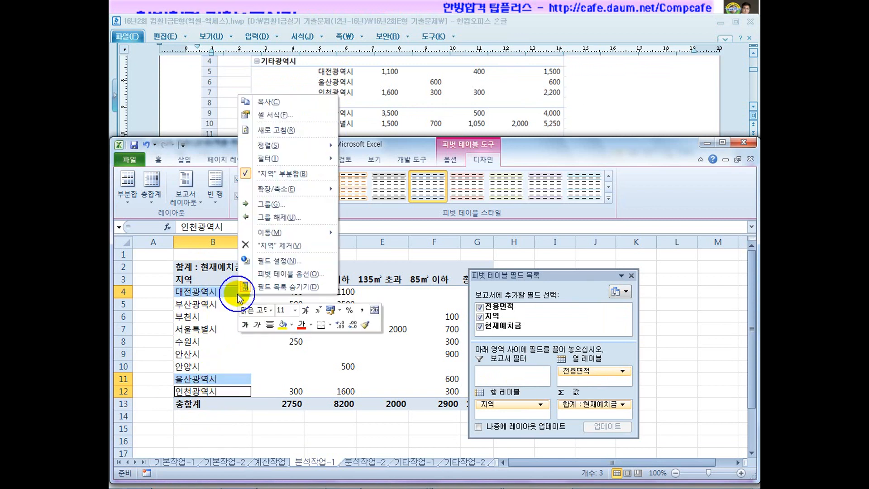
pyautogui.click(271, 206)
pyautogui.click(206, 293)
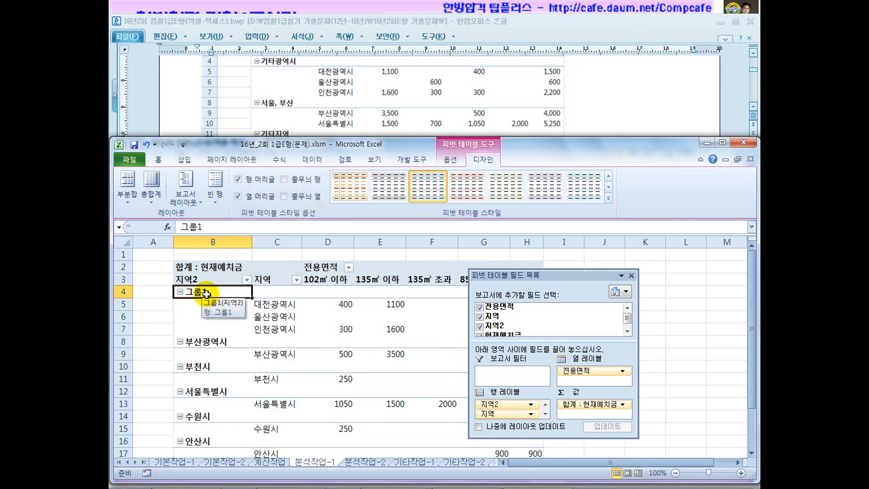
pyautogui.moveTo(284, 305); pyautogui.dragTo(284, 329)
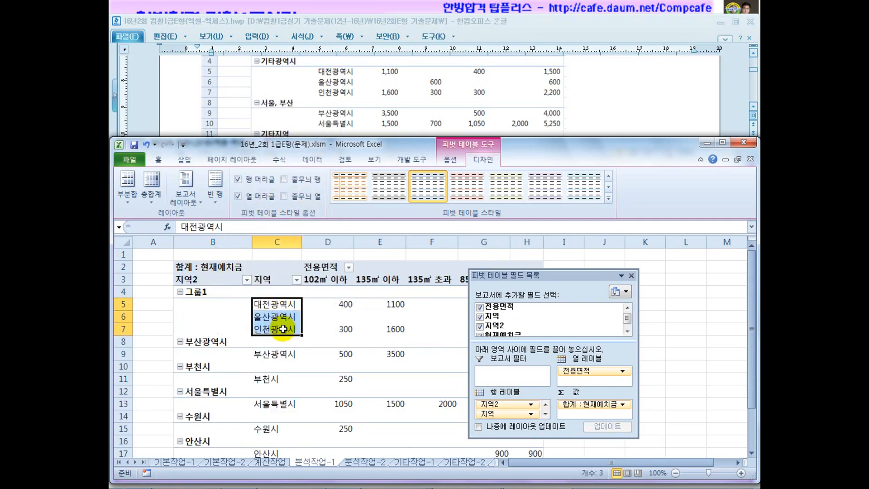
# Group 부산광역시 and 서울특별시 in the pivot table's 지역 row field
pyautogui.click(279, 356)
pyautogui.keyDown('ctrl'); pyautogui.click(276, 405); pyautogui.keyUp('ctrl')
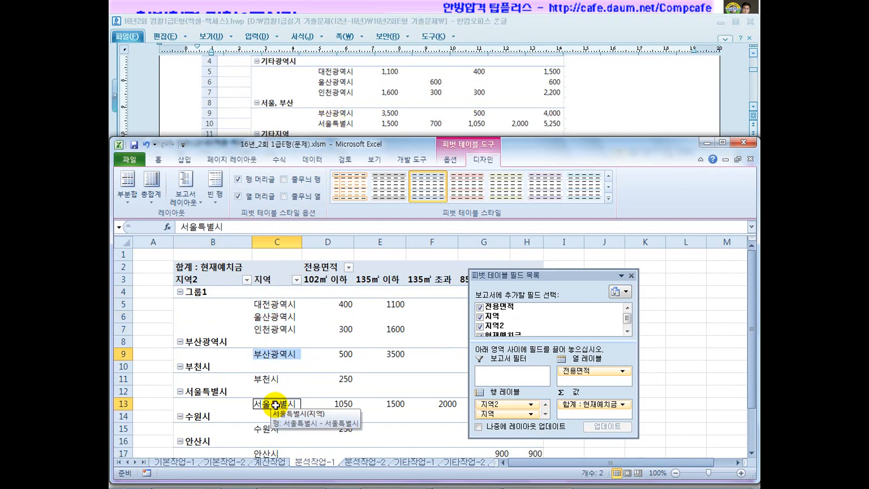
pyautogui.rightClick(276, 404)
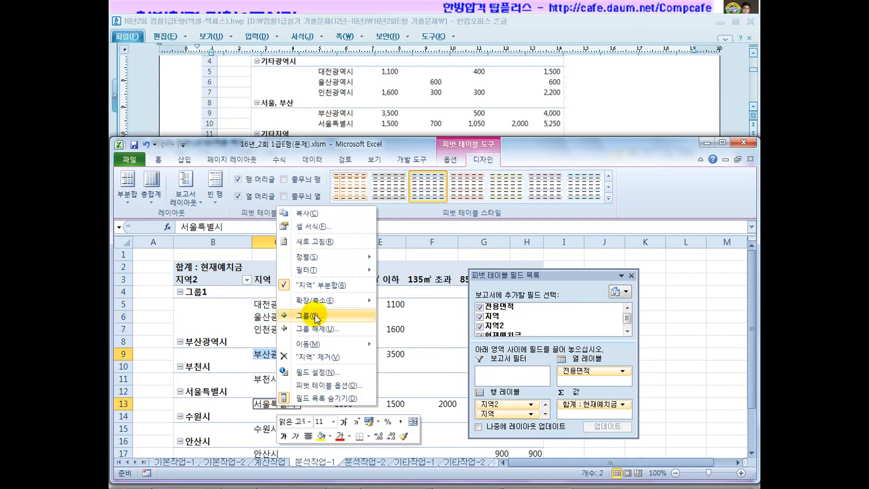
pyautogui.click(314, 316)
pyautogui.click(222, 342)
# Group the remaining cities 부천시, 수원시, 안산시 and 안양시 in the 지역 row field
pyautogui.scroll(-1, 219, 356)
pyautogui.scroll(-1, 218, 356)
pyautogui.moveTo(271, 317); pyautogui.dragTo(279, 392)
pyautogui.rightClick(285, 319)
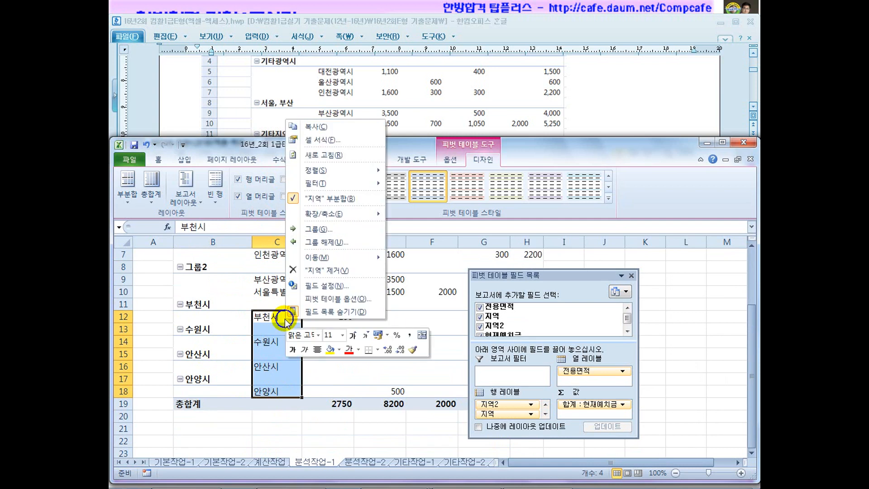
pyautogui.click(320, 232)
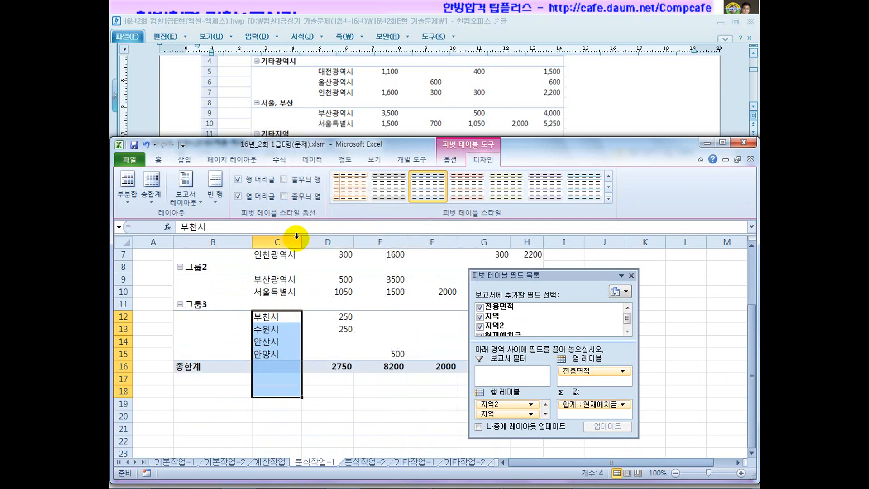
# Rename the group containing 부천시, 수원시, 안산시 and 안양시 as 기타지역
pyautogui.click(200, 306)
pyautogui.moveTo(208, 228); pyautogui.dragTo(175, 229)
pyautogui.write('rlxk')
pyautogui.press('BackSpace')
pyautogui.press('BackSpace')
pyautogui.press('BackSpace')
pyautogui.press('BackSpace')
pyautogui.press('Hangul')
pyautogui.write('깉ㅏ지역')
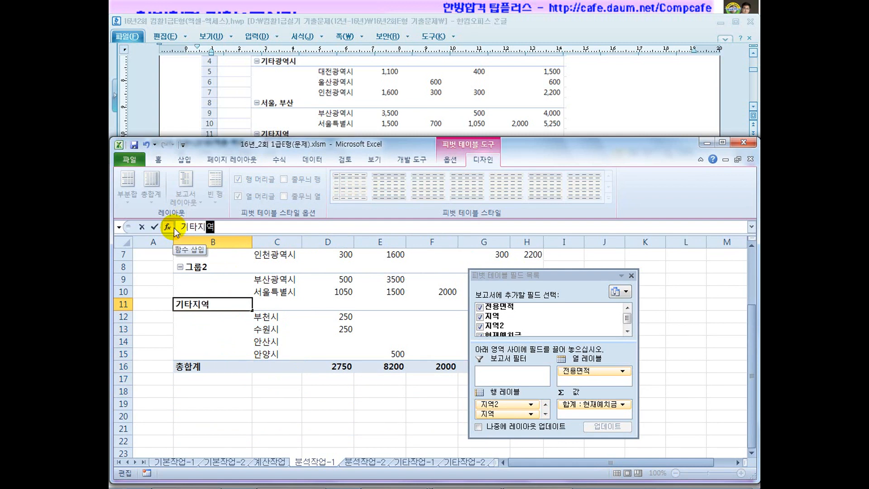
pyautogui.press('Return')
# Rename the group containing 부산광역시 and 서울특별시 as "서울, 부산"
pyautogui.click(206, 268)
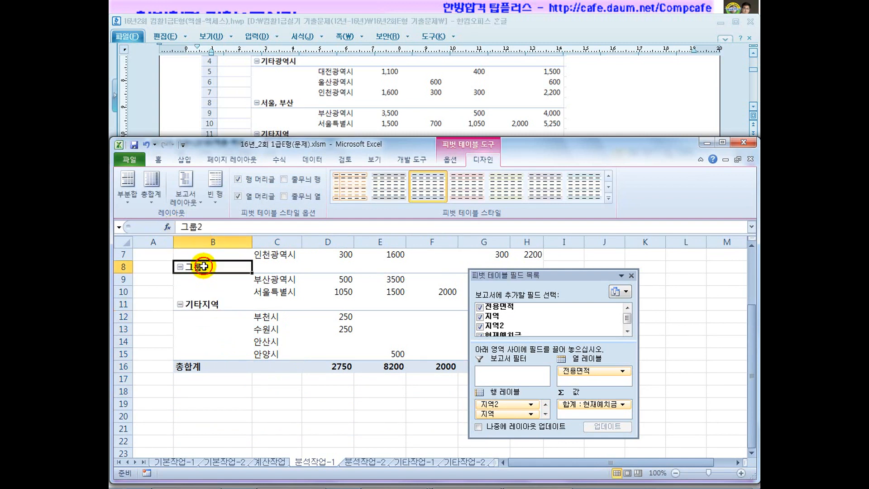
pyautogui.doubleClick(214, 227)
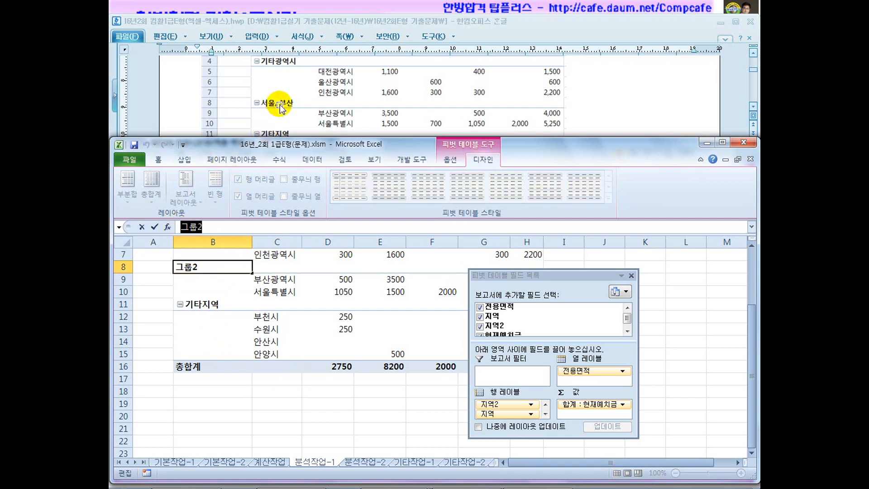
pyautogui.write('서울, 붓ㅏㄴ')
pyautogui.press('Return')
# Rename the group containing 대전광역시, 울산광역시 and 인천광역시 as 기타광역시
pyautogui.scroll(2, 258, 262)
pyautogui.click(208, 290)
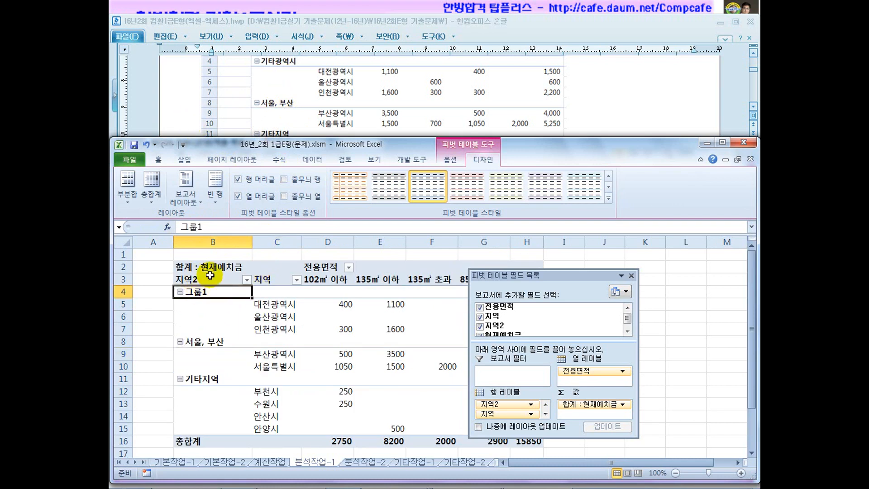
pyautogui.write('기타')
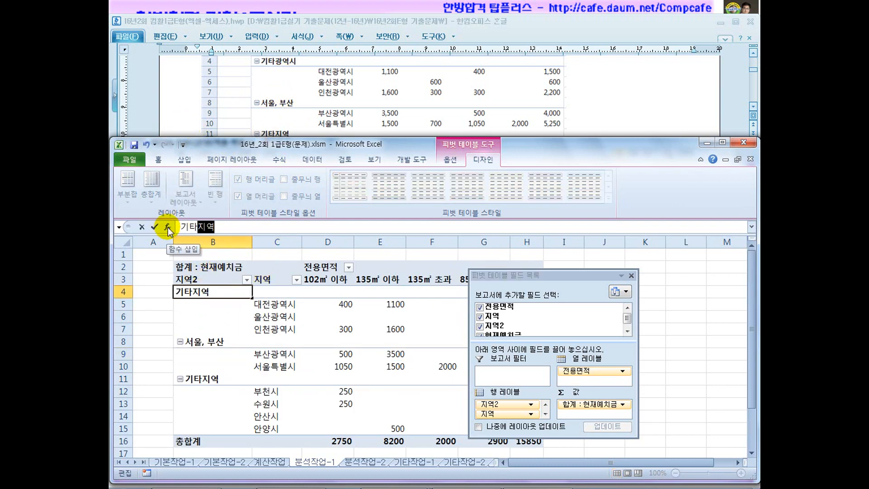
pyautogui.write('광역시')
pyautogui.press('Return')
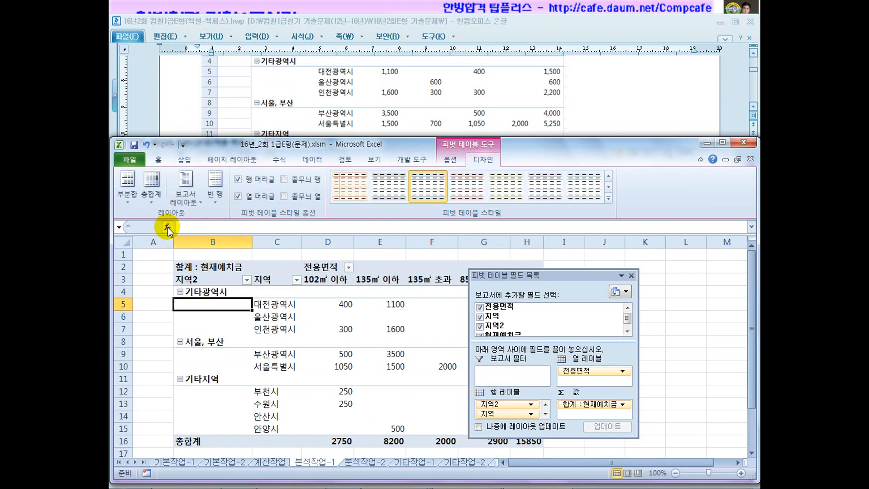
# Review the question's requirement to sort 전용면적 in descending order by '합계 : 현재예치금'
pyautogui.click(186, 118)
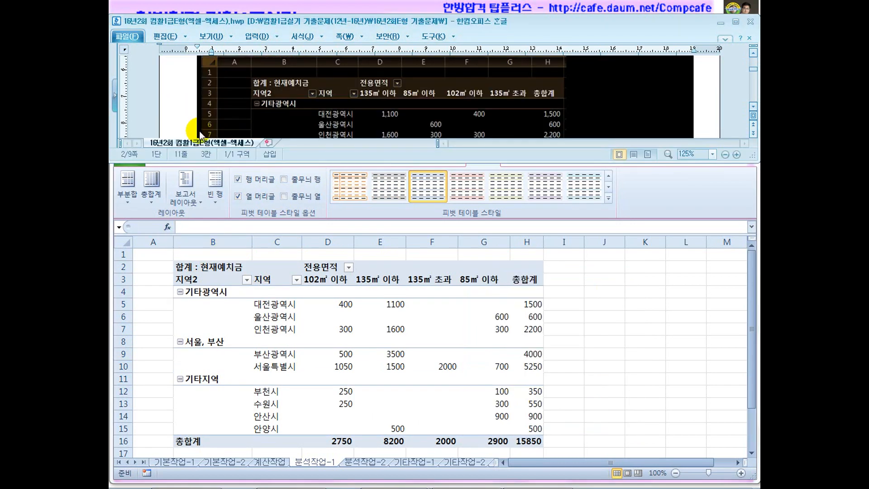
pyautogui.scroll(2, 199, 131)
pyautogui.click(292, 87)
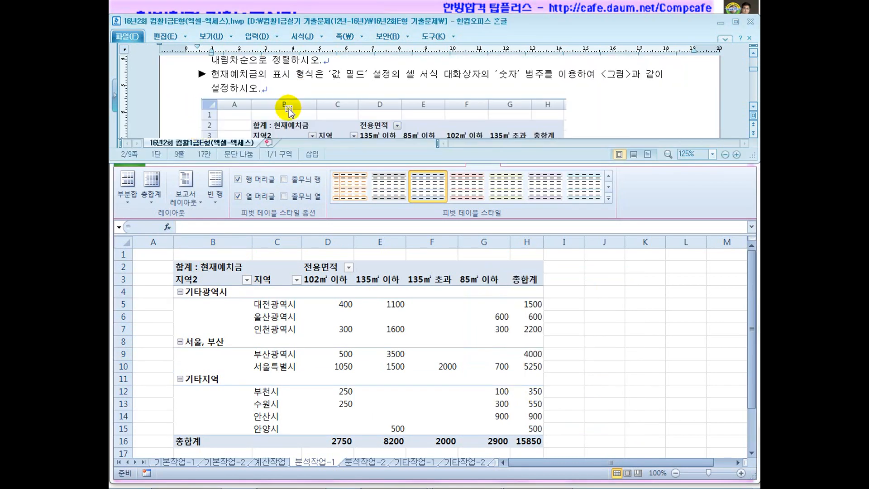
pyautogui.scroll(1, 288, 110)
pyautogui.moveTo(443, 89); pyautogui.dragTo(519, 89)
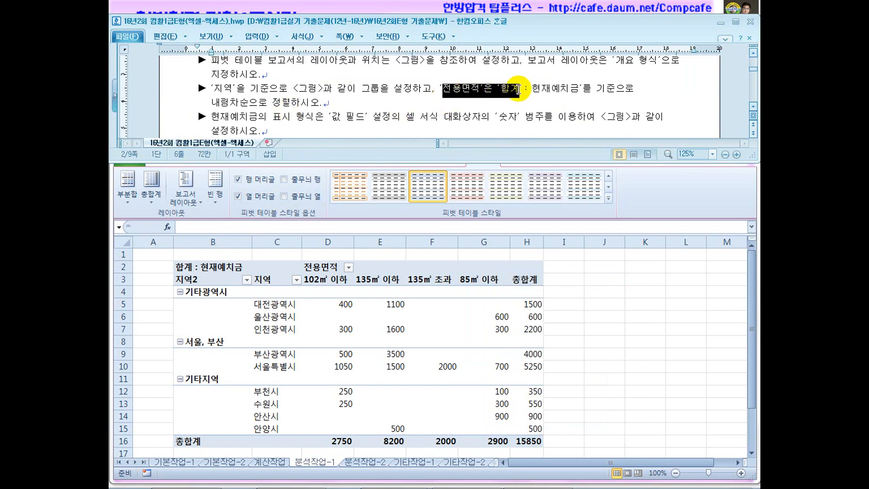
pyautogui.click(467, 88)
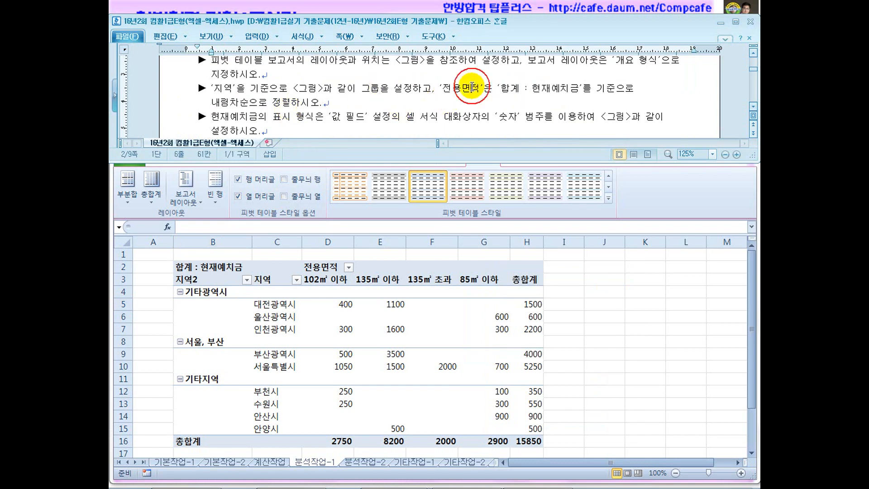
pyautogui.moveTo(512, 91); pyautogui.dragTo(575, 85)
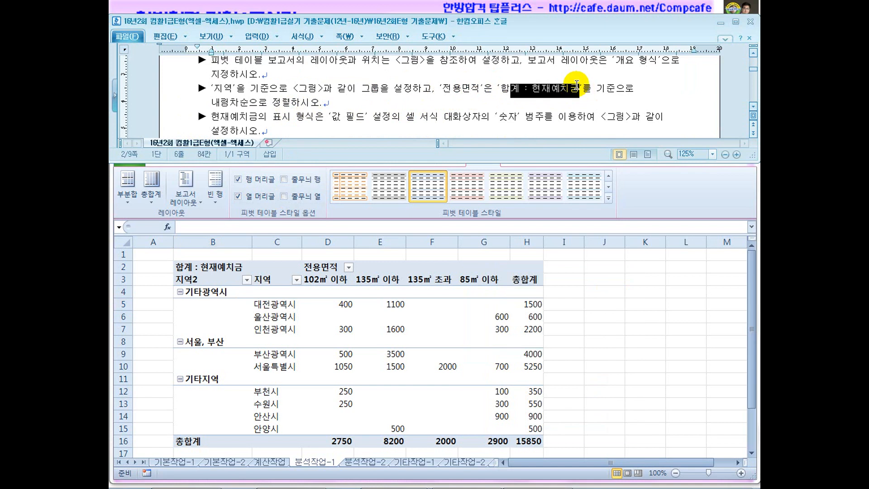
pyautogui.moveTo(259, 103); pyautogui.dragTo(378, 106)
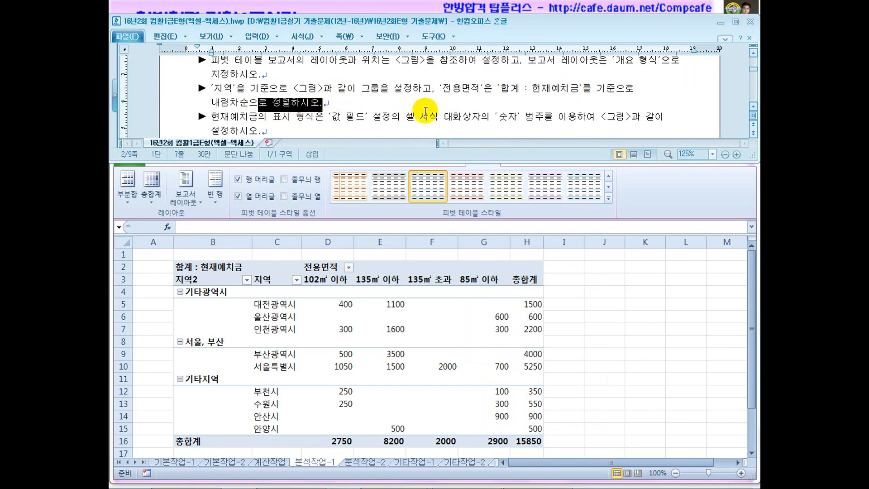
pyautogui.moveTo(511, 89); pyautogui.dragTo(570, 89)
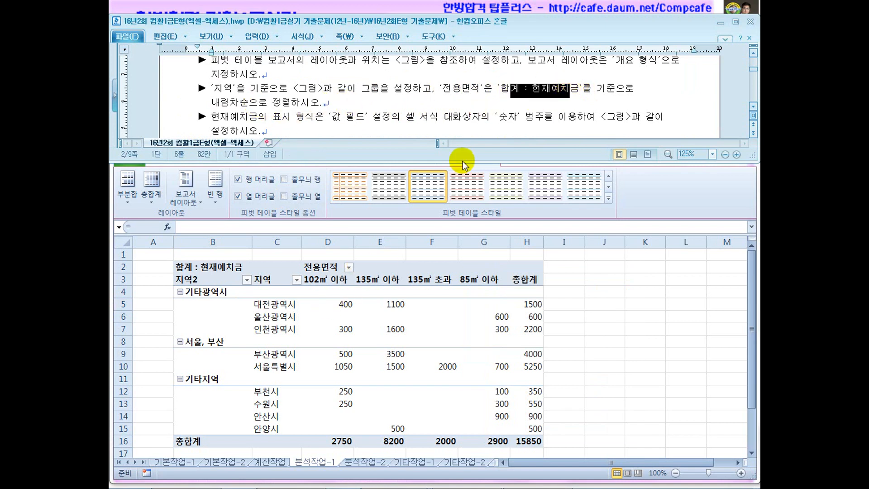
# Examine the pivot table's 총합계 column and row and compare them with the sample figure to identify the sort basis
pyautogui.click(521, 283)
pyautogui.moveTo(502, 280); pyautogui.dragTo(525, 435)
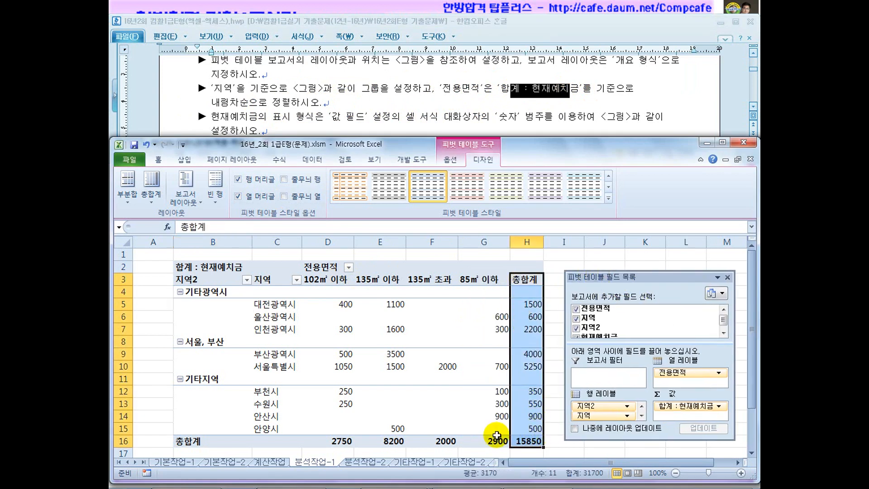
pyautogui.moveTo(194, 441); pyautogui.dragTo(503, 441)
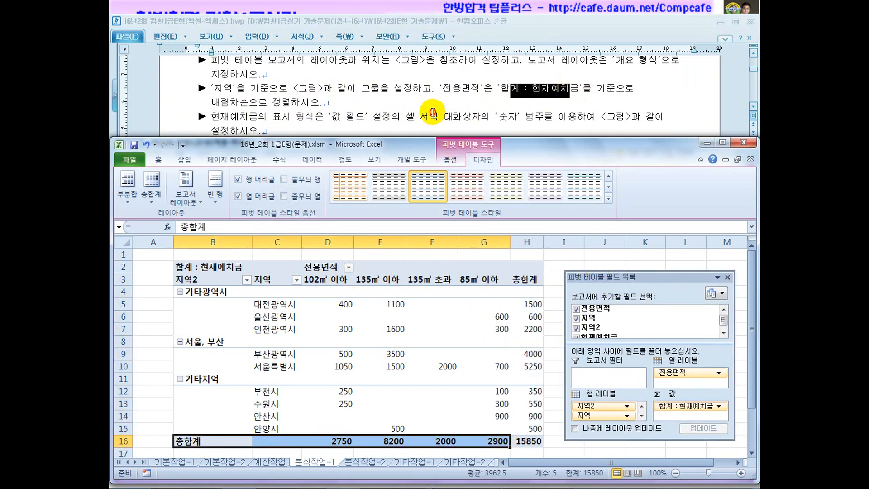
pyautogui.click(434, 118)
pyautogui.scroll(-5, 433, 113)
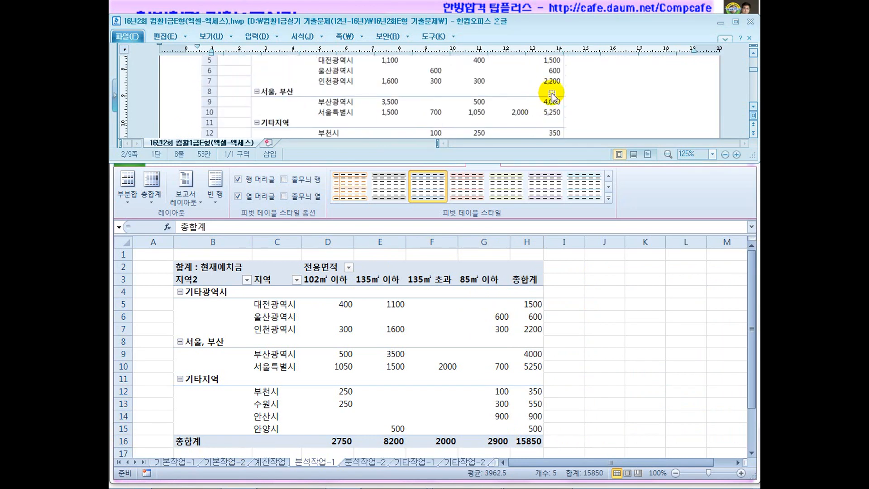
pyautogui.click(535, 304)
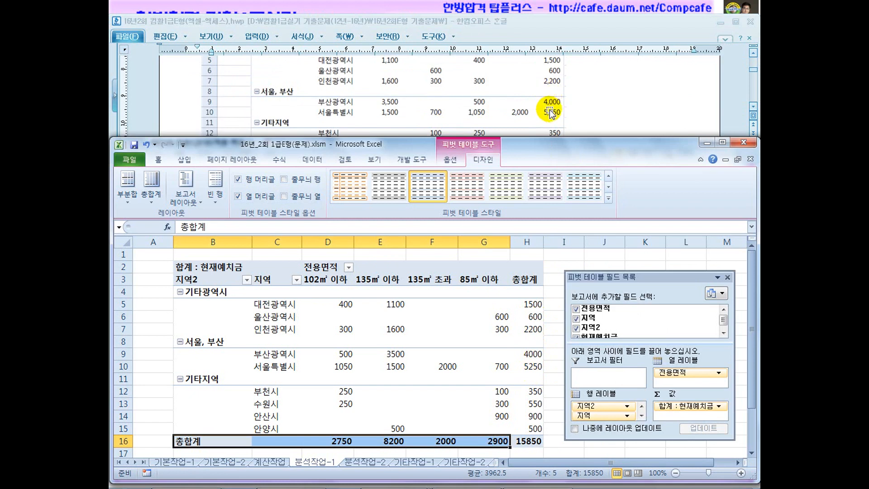
# Sort the pivot table's 전용면적 columns in descending order by their 총합계 row values, matching the sample figure
pyautogui.click(582, 109)
pyautogui.scroll(-3, 584, 122)
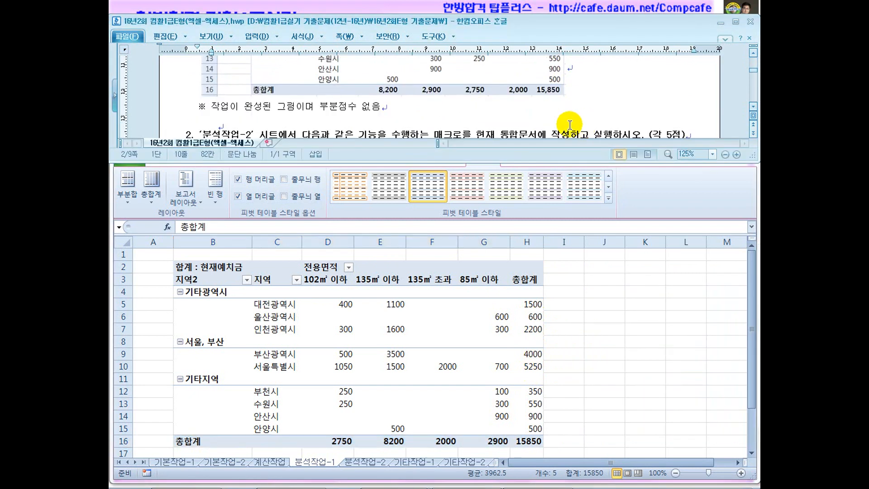
pyautogui.click(339, 441)
pyautogui.click(385, 440)
pyautogui.click(347, 439)
pyautogui.click(390, 437)
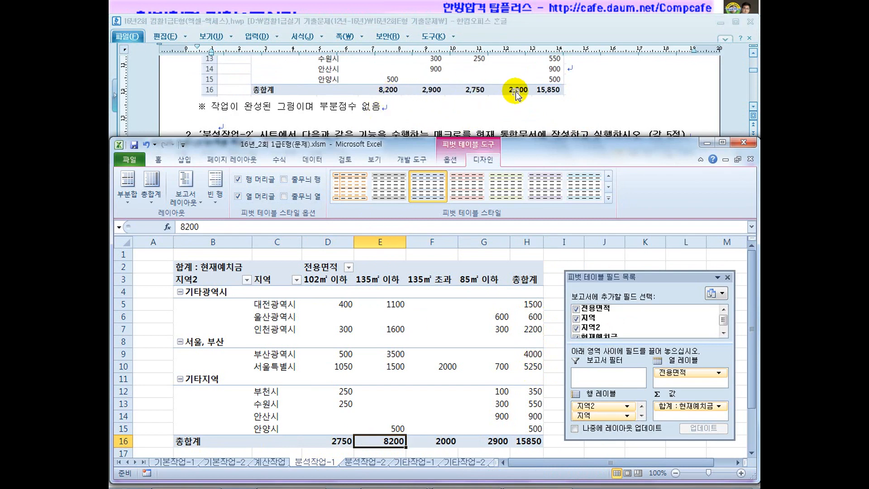
pyautogui.click(342, 435)
pyautogui.click(312, 159)
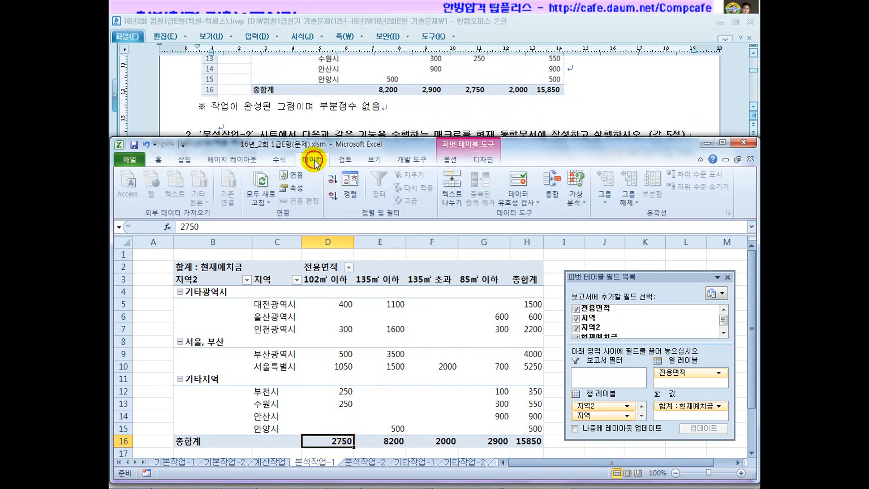
pyautogui.click(332, 198)
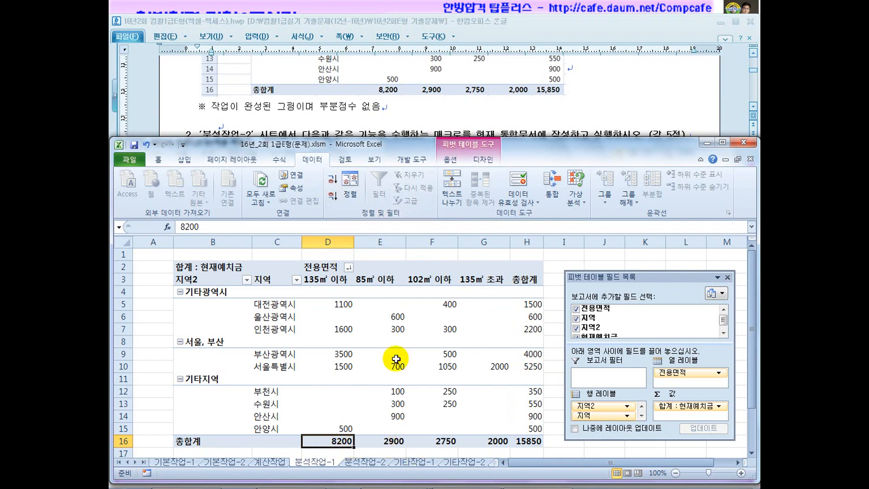
# Check the sorted 전용면적 columns against the sample figure and the question's descending-order requirement based on '합계 : 현재예치금'
pyautogui.click(625, 85)
pyautogui.scroll(5, 618, 97)
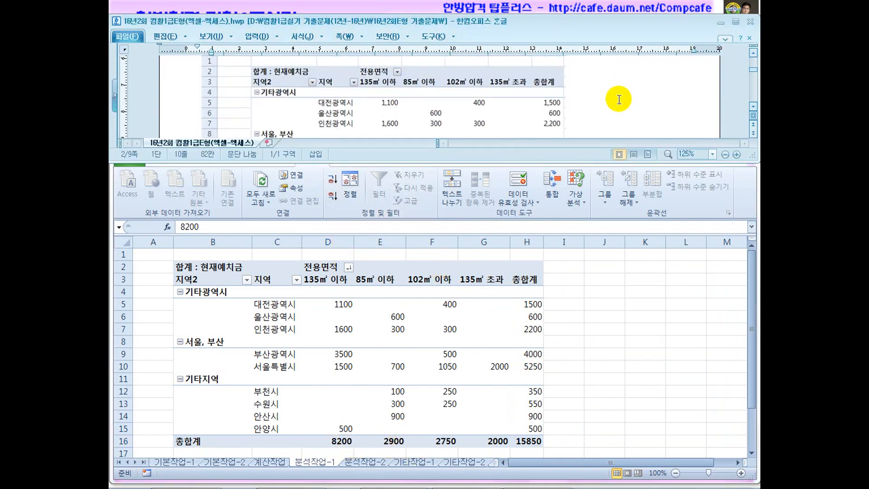
pyautogui.scroll(2, 619, 99)
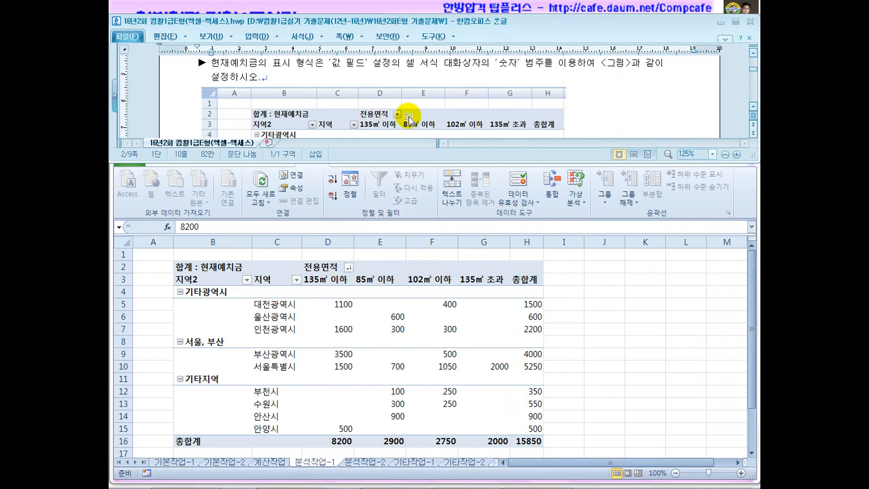
pyautogui.scroll(3, 580, 103)
pyautogui.moveTo(482, 119); pyautogui.dragTo(603, 120)
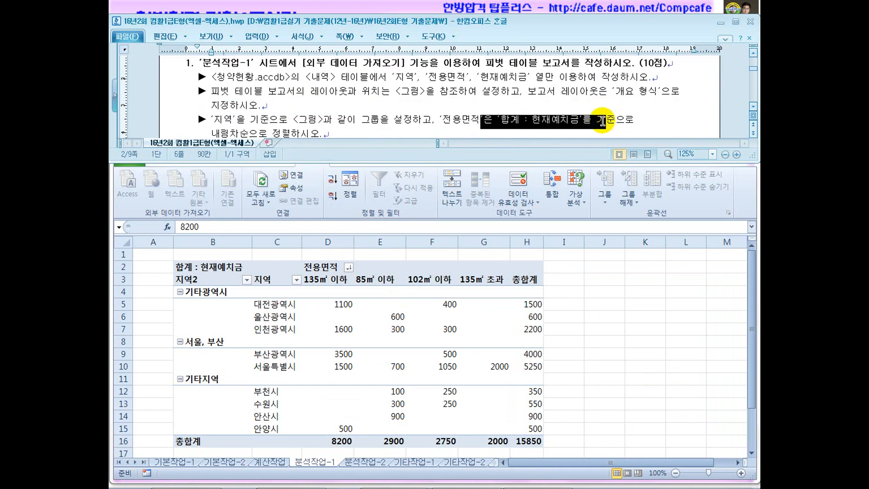
pyautogui.click(297, 133)
# Review the question's 현재예치금 display format requirement and examine how the numbers are formatted in the sample figure
pyautogui.scroll(-2, 310, 136)
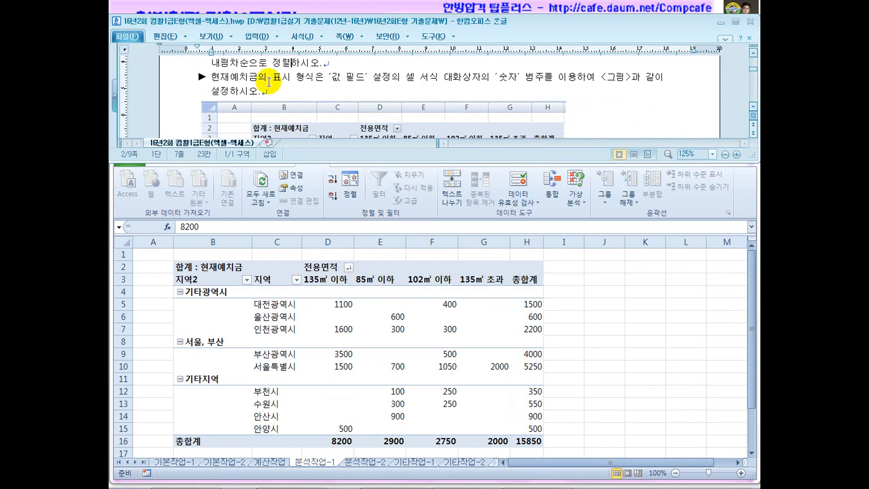
pyautogui.moveTo(270, 78); pyautogui.dragTo(365, 81)
pyautogui.click(344, 333)
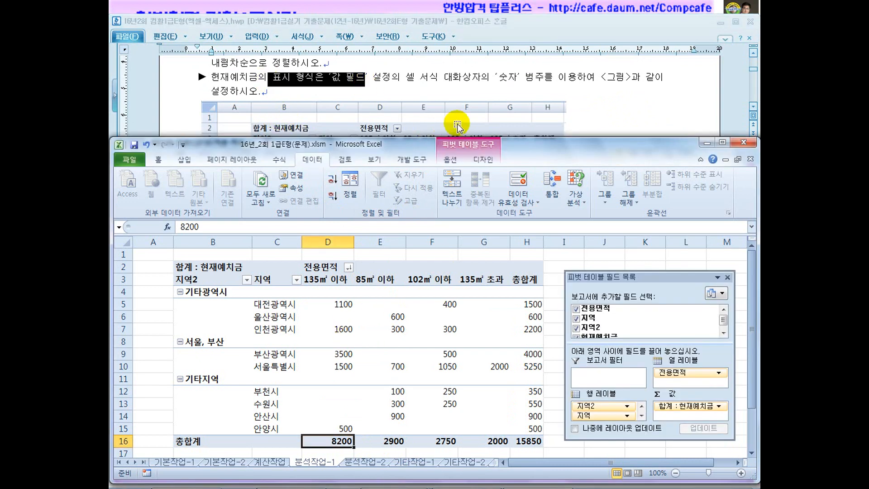
pyautogui.moveTo(535, 78); pyautogui.dragTo(476, 80)
pyautogui.click(433, 80)
pyautogui.click(518, 86)
pyautogui.scroll(-3, 420, 146)
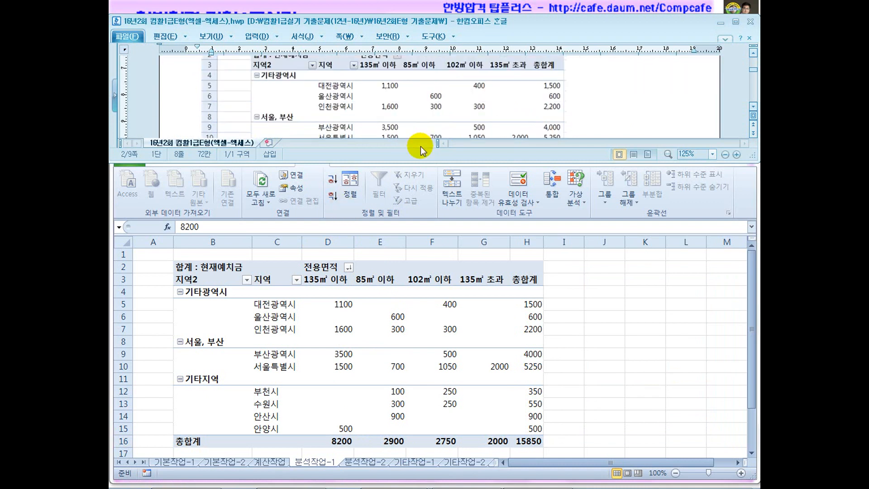
pyautogui.scroll(-3, 420, 146)
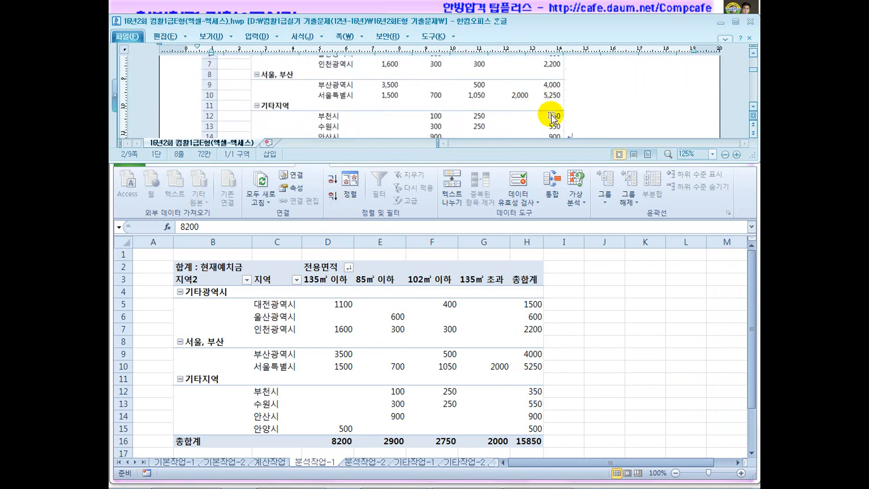
pyautogui.click(417, 317)
pyautogui.moveTo(631, 278); pyautogui.dragTo(501, 283)
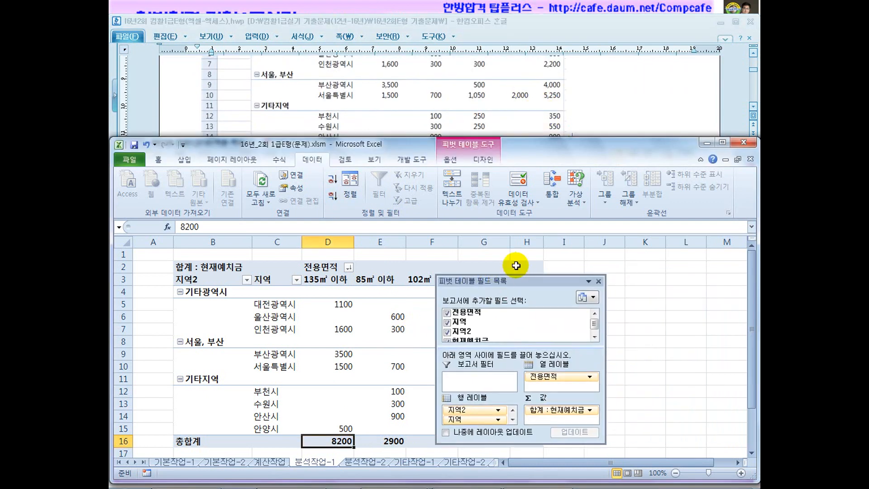
pyautogui.click(642, 113)
pyautogui.scroll(6, 607, 150)
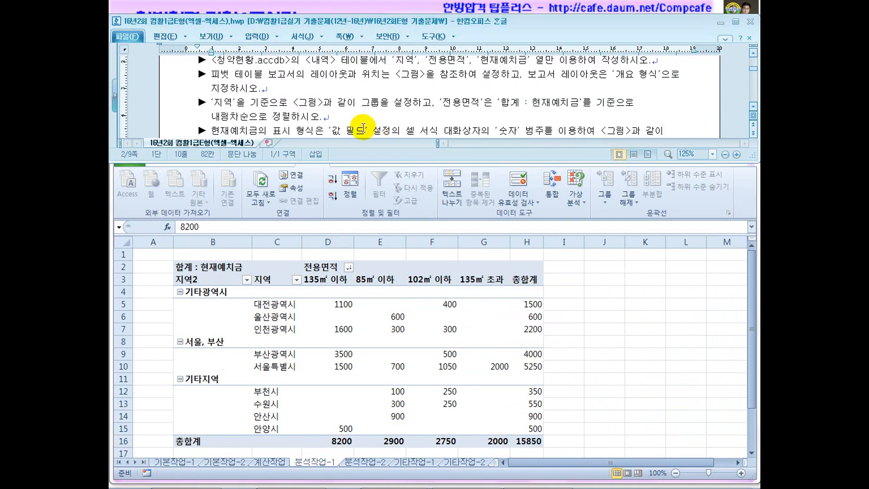
pyautogui.scroll(-1, 350, 116)
# Format the '합계 : 현재예치금' value field with the 숫자 category, 0 decimal places and the 1000 separator
pyautogui.click(418, 344)
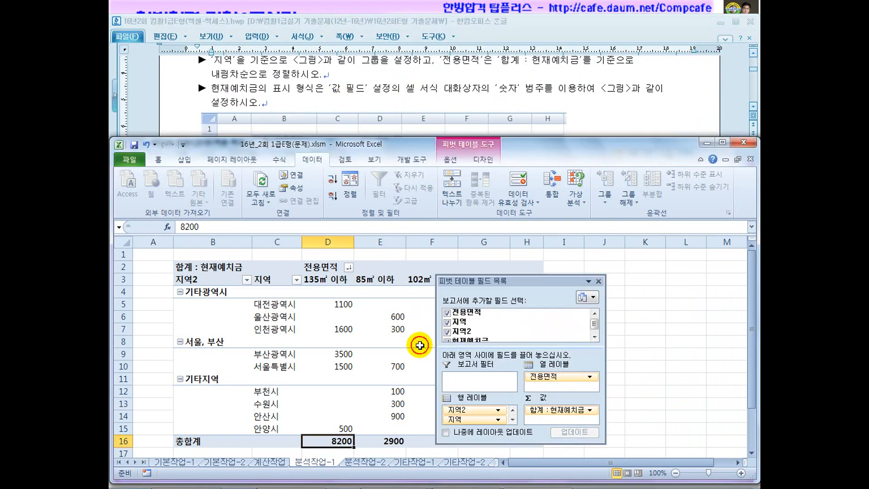
pyautogui.moveTo(497, 287); pyautogui.dragTo(426, 232)
pyautogui.click(520, 358)
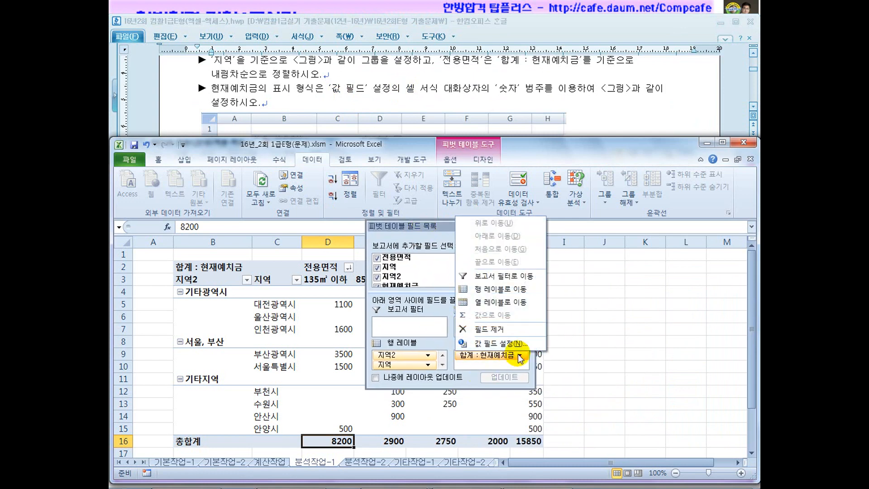
pyautogui.click(518, 345)
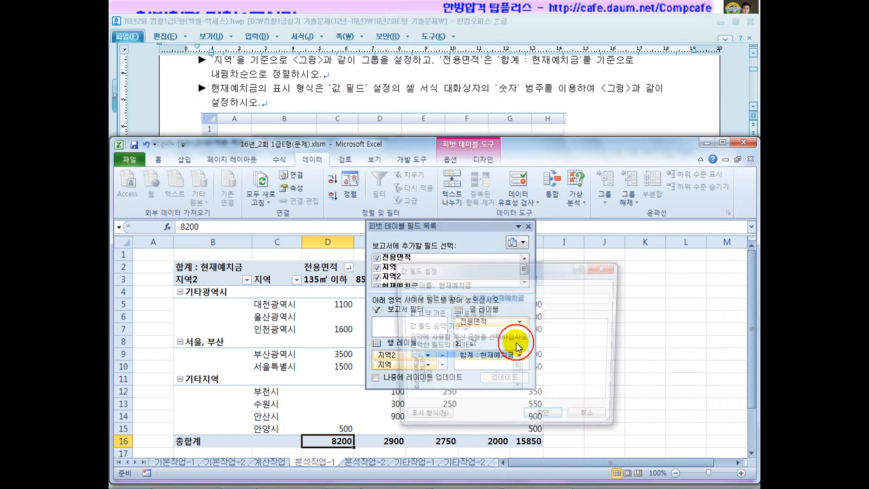
pyautogui.click(416, 421)
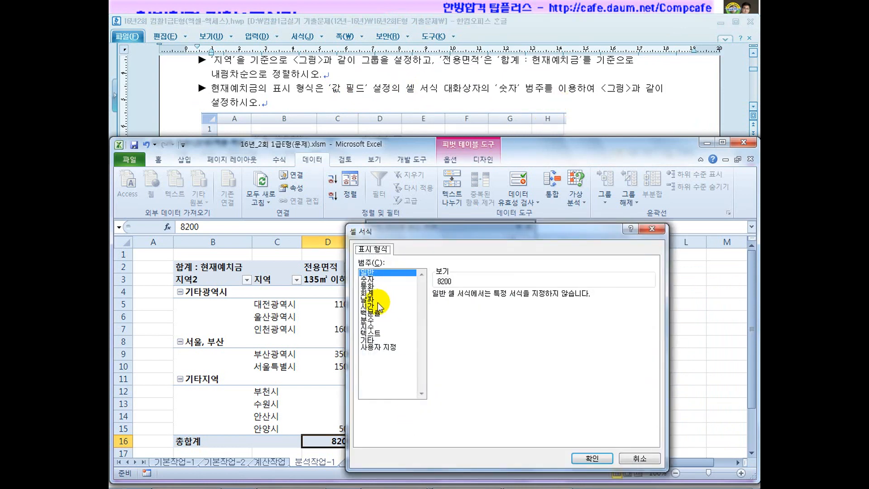
pyautogui.click(367, 279)
pyautogui.click(446, 307)
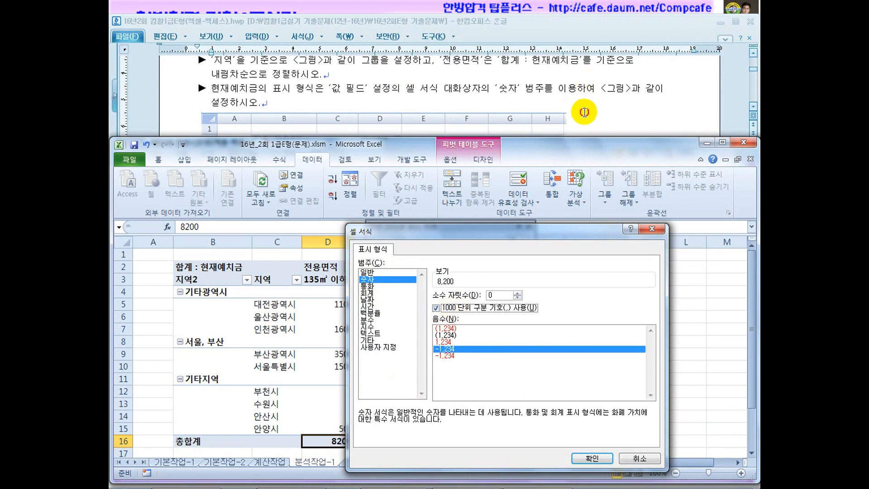
pyautogui.click(589, 88)
pyautogui.scroll(-3, 584, 106)
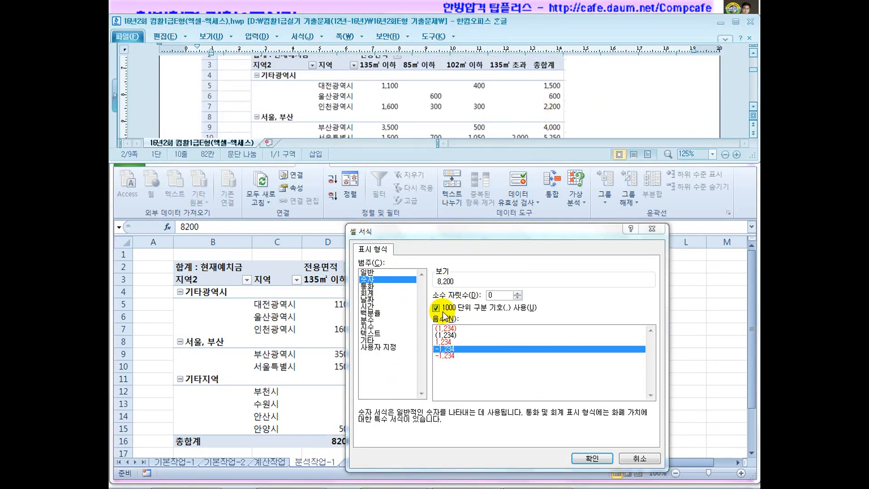
pyautogui.scroll(5, 596, 116)
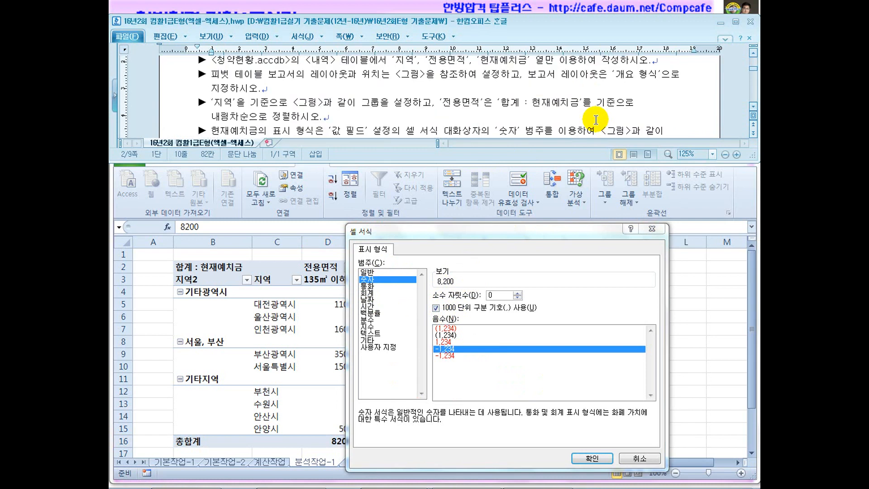
pyautogui.click(586, 460)
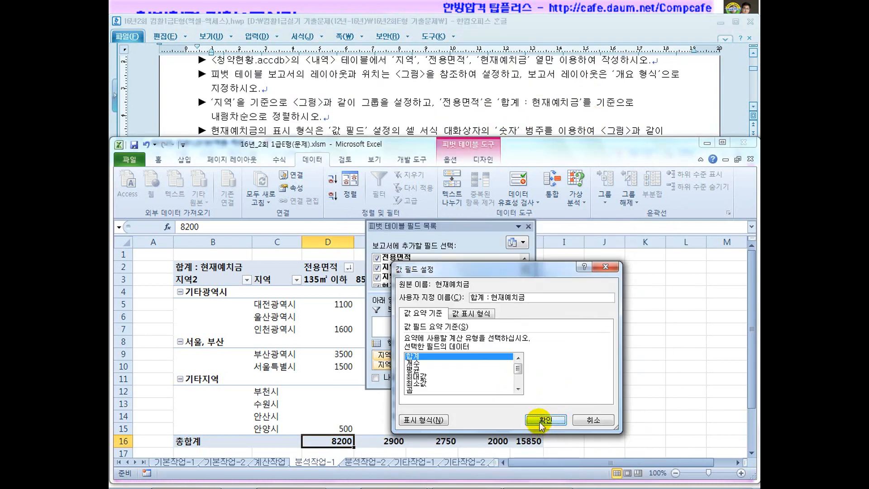
pyautogui.click(542, 420)
# Move the pivot table field list clear of the report and look over the formatted values
pyautogui.click(562, 388)
pyautogui.click(491, 366)
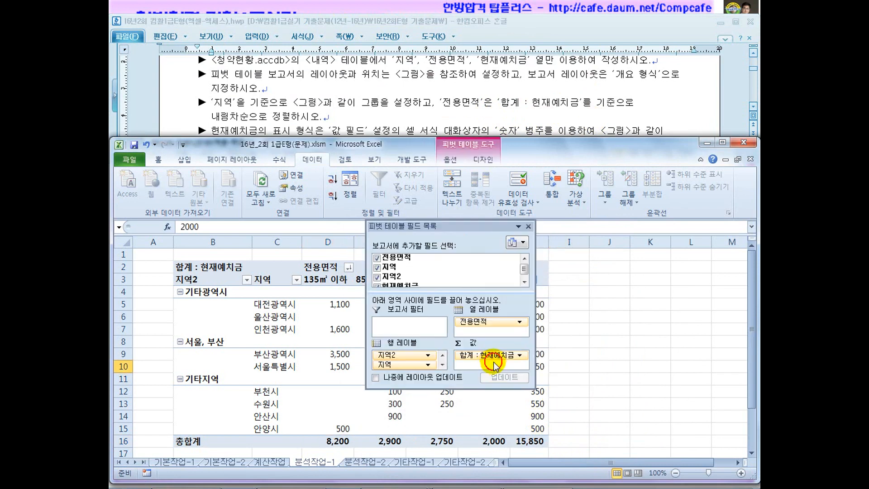
pyautogui.moveTo(434, 225); pyautogui.dragTo(654, 250)
pyautogui.click(453, 352)
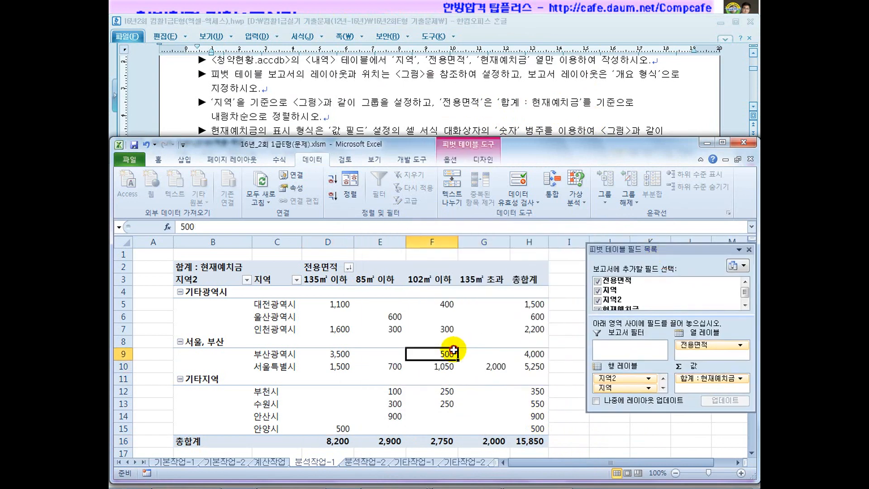
pyautogui.scroll(-2, 392, 364)
pyautogui.click(334, 366)
pyautogui.scroll(2, 369, 394)
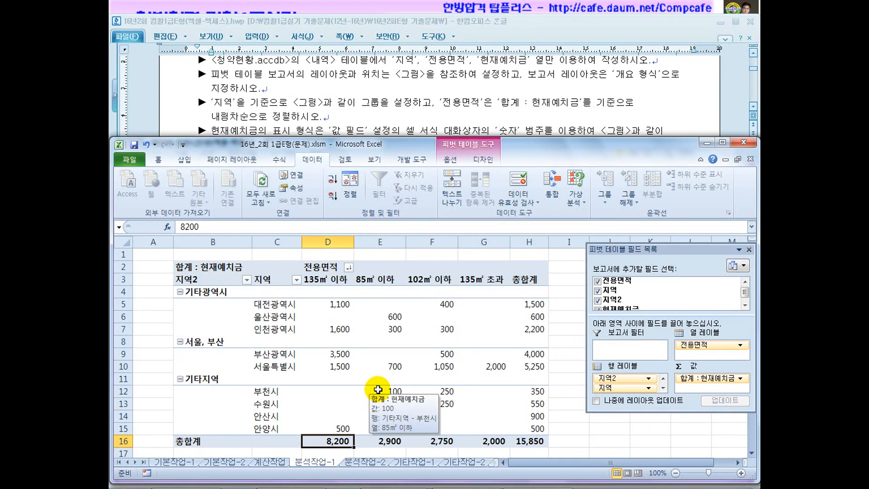
# Compare the finished pivot table with the question's grouping, sorting and format requirements and the sample figure
pyautogui.click(405, 113)
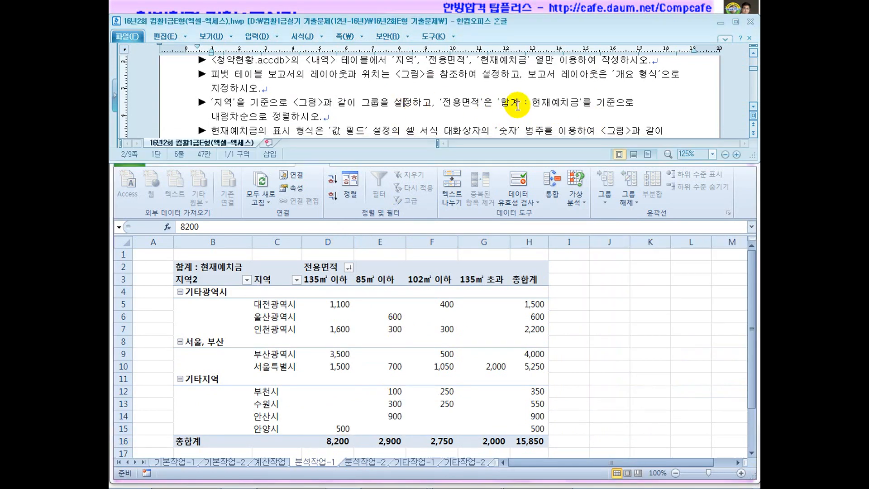
pyautogui.moveTo(520, 103); pyautogui.dragTo(575, 105)
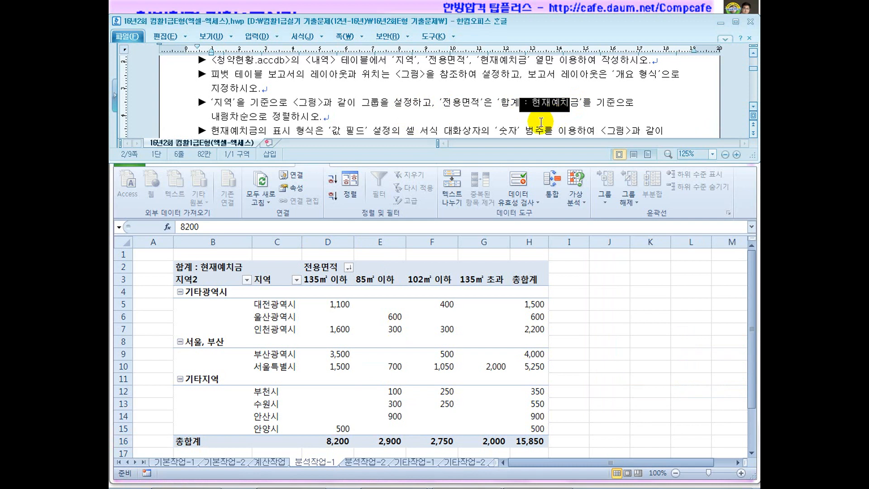
pyautogui.click(347, 106)
pyautogui.scroll(1, 347, 107)
pyautogui.scroll(-5, 348, 106)
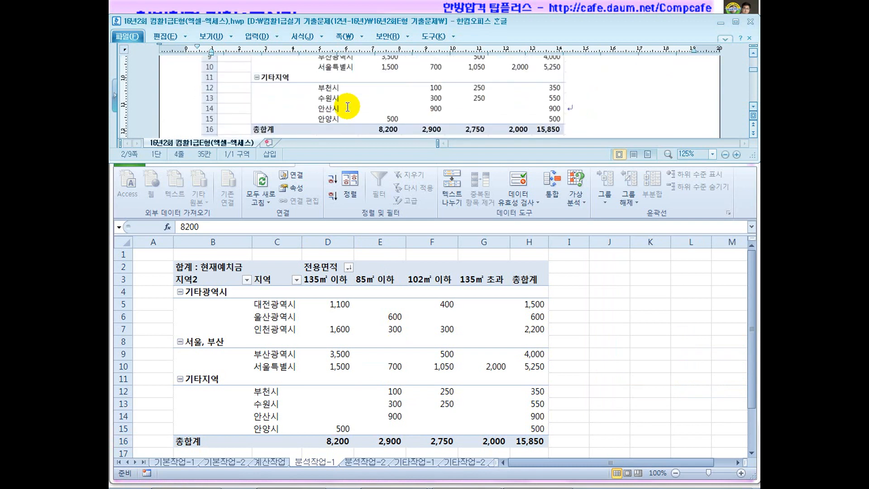
pyautogui.scroll(3, 348, 106)
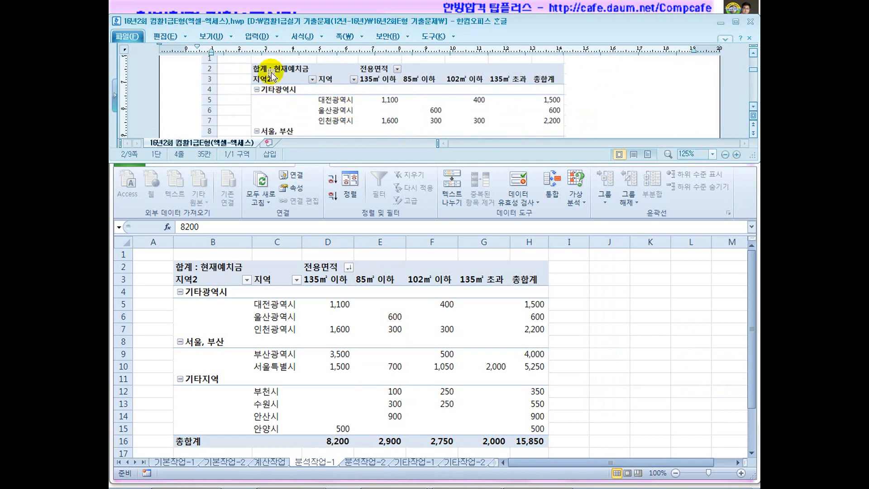
pyautogui.scroll(2, 260, 93)
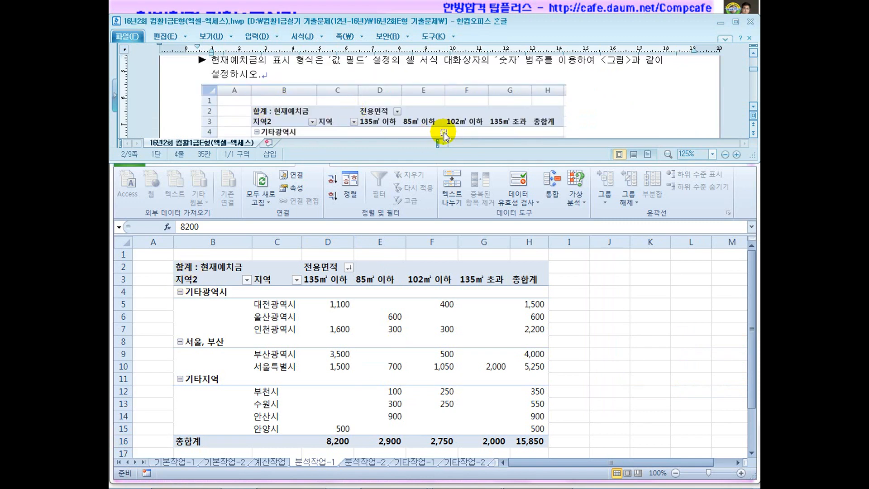
pyautogui.click(588, 119)
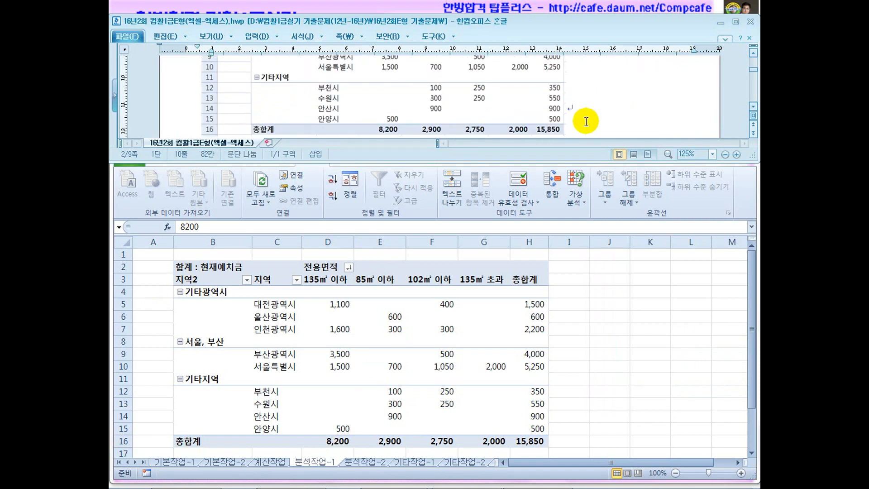
# Read the data-table macro task in the Hangul exam document and open the 분석작업-2 worksheet in Excel
pyautogui.scroll(1, 369, 150)
pyautogui.scroll(-1, 557, 107)
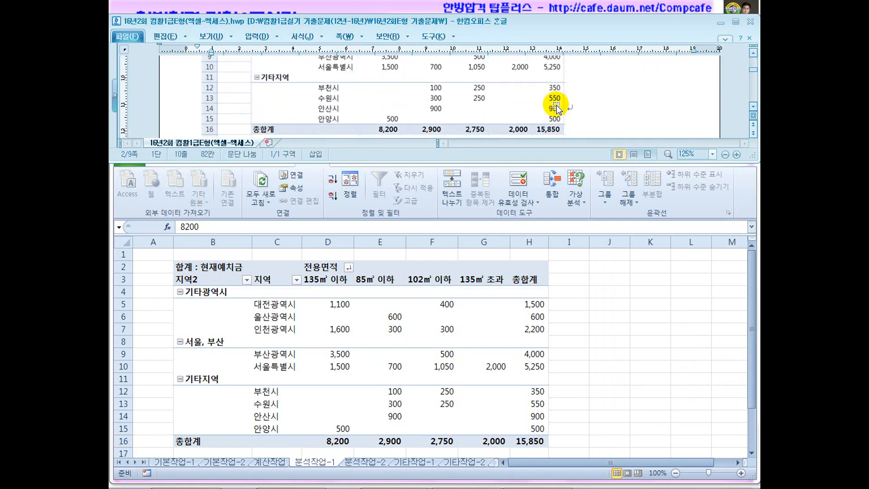
pyautogui.scroll(-1, 557, 106)
pyautogui.click(450, 123)
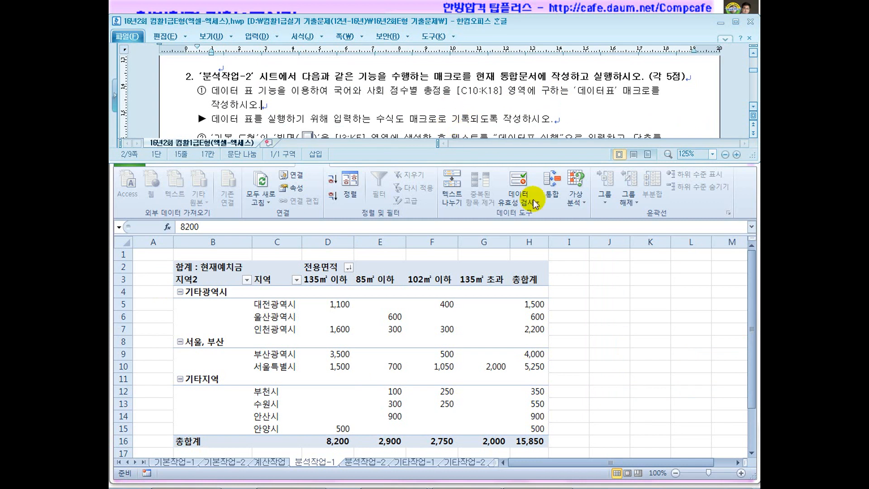
pyautogui.click(361, 463)
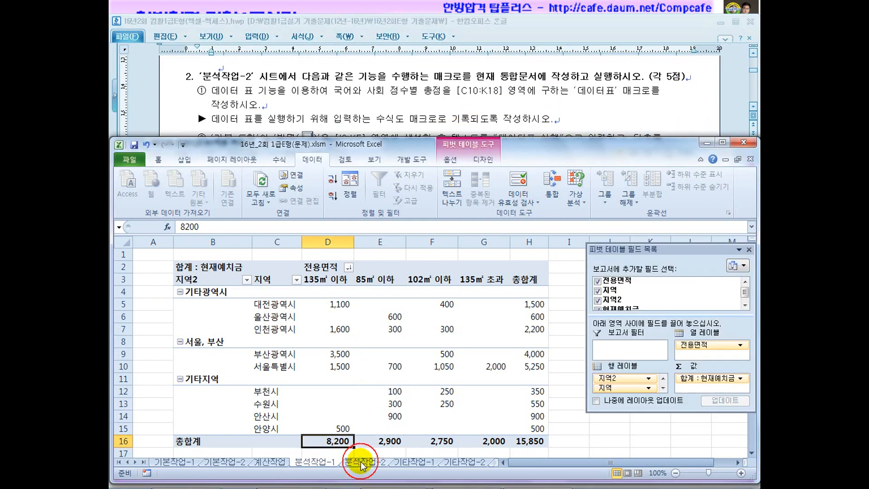
pyautogui.click(361, 463)
pyautogui.click(386, 120)
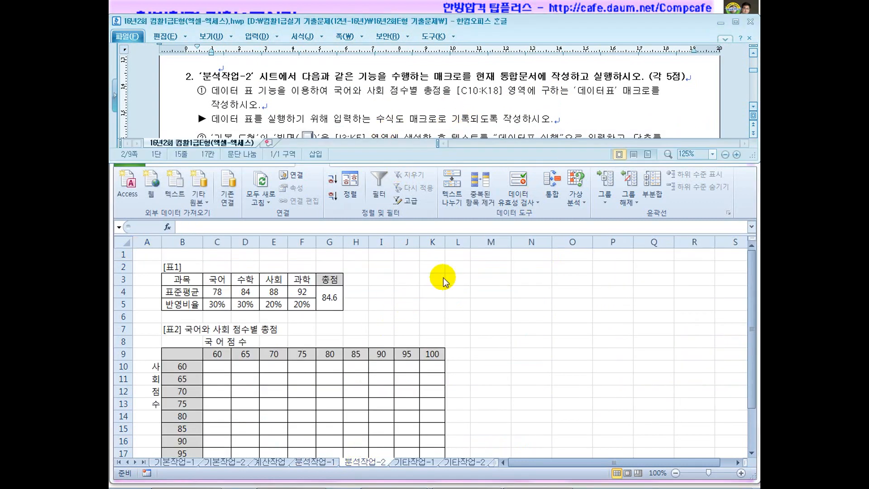
pyautogui.click(753, 107)
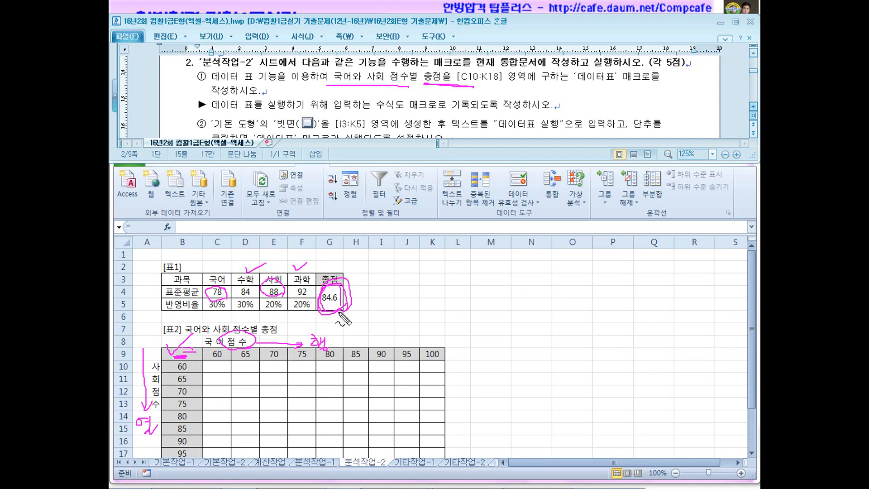
pyautogui.moveTo(327, 347); pyautogui.dragTo(323, 362)
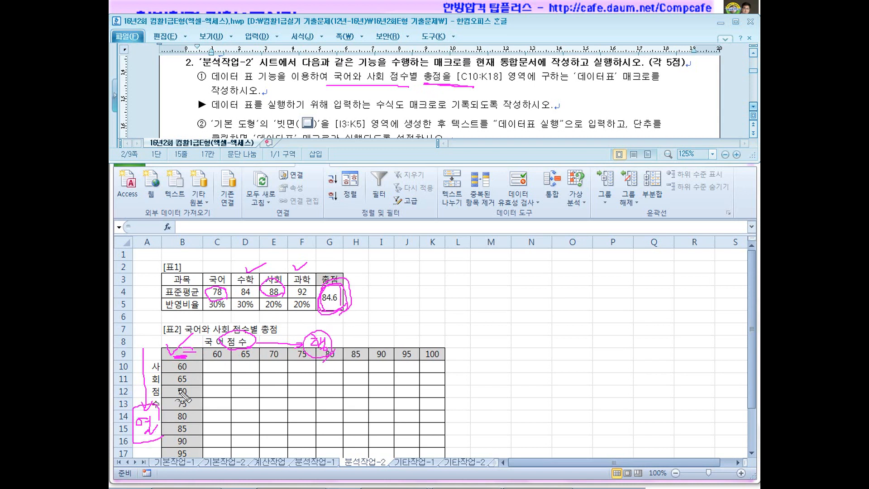
pyautogui.press('Escape')
pyautogui.click(182, 354)
pyautogui.click(183, 354)
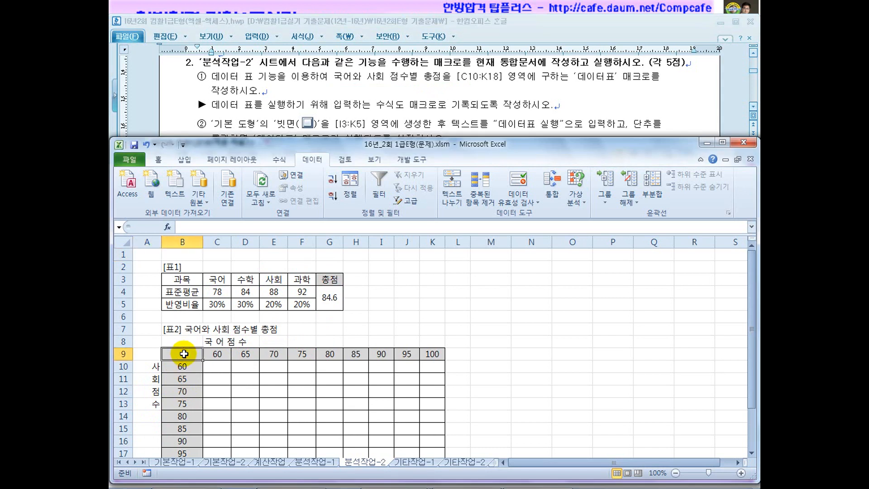
pyautogui.write('=')
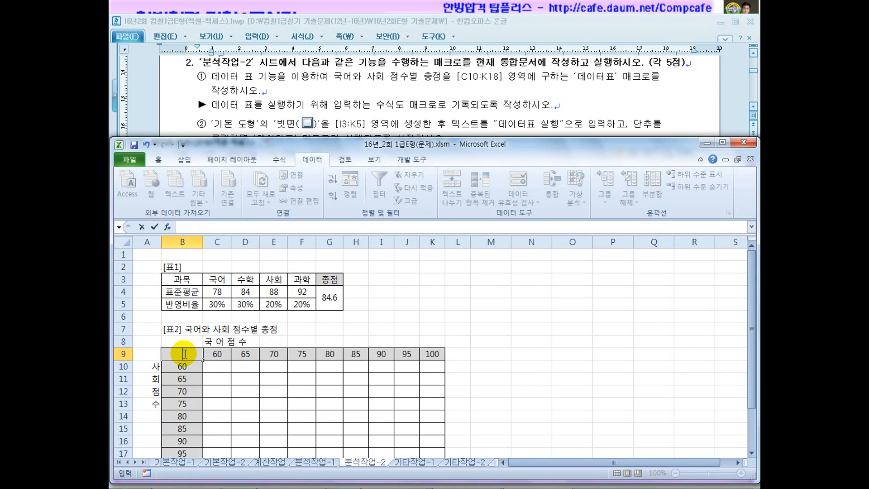
pyautogui.press('Escape')
# Start recording a macro named 데이터표, stored in the current workbook, with an empty cell outside the tables selected
pyautogui.click(432, 292)
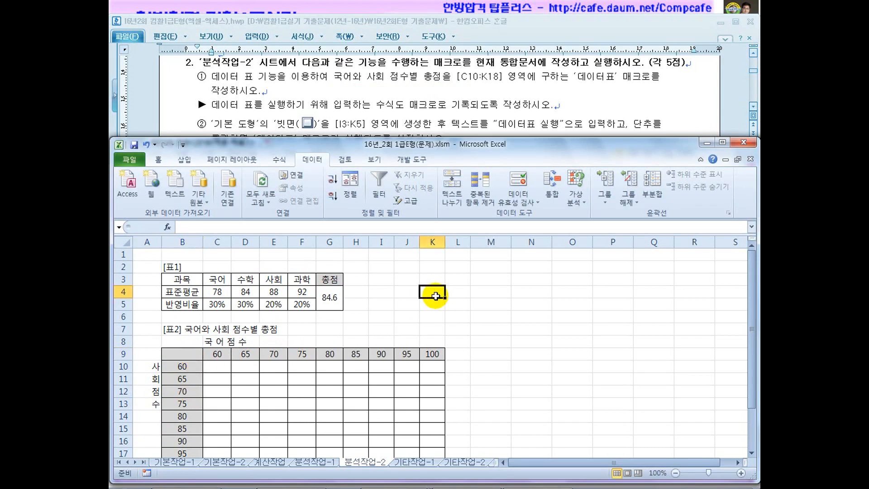
pyautogui.click(410, 160)
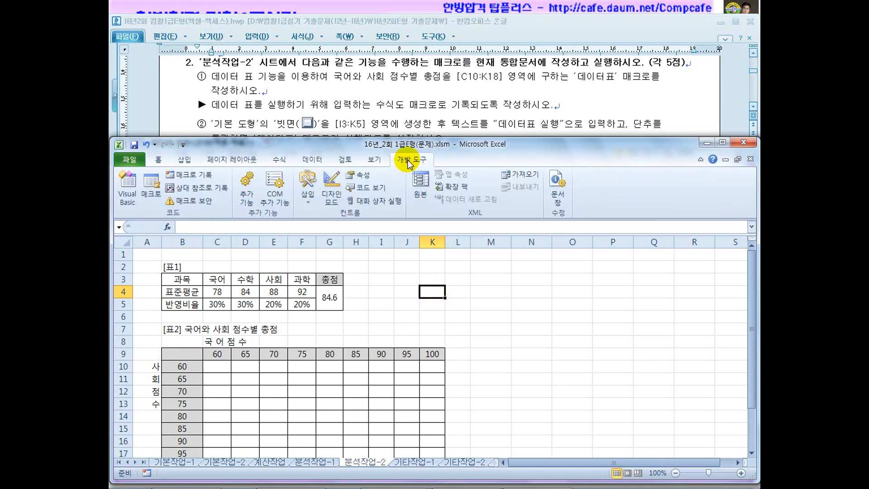
pyautogui.click(190, 177)
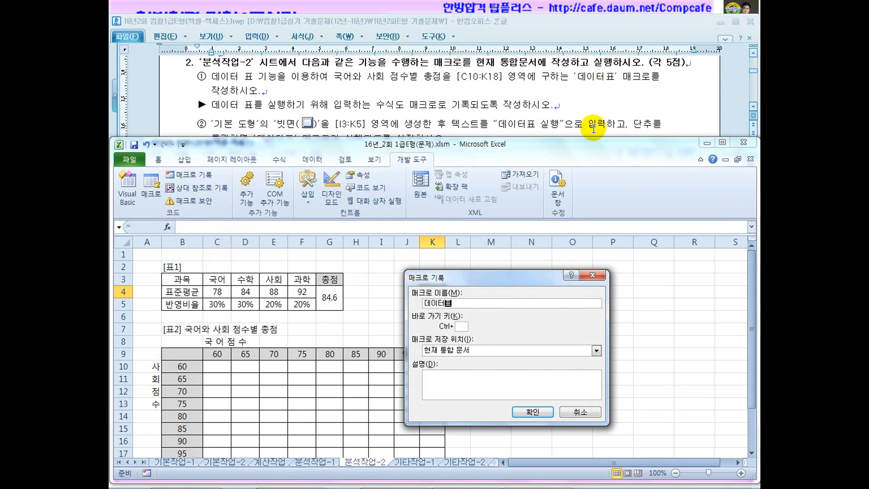
pyautogui.click(532, 412)
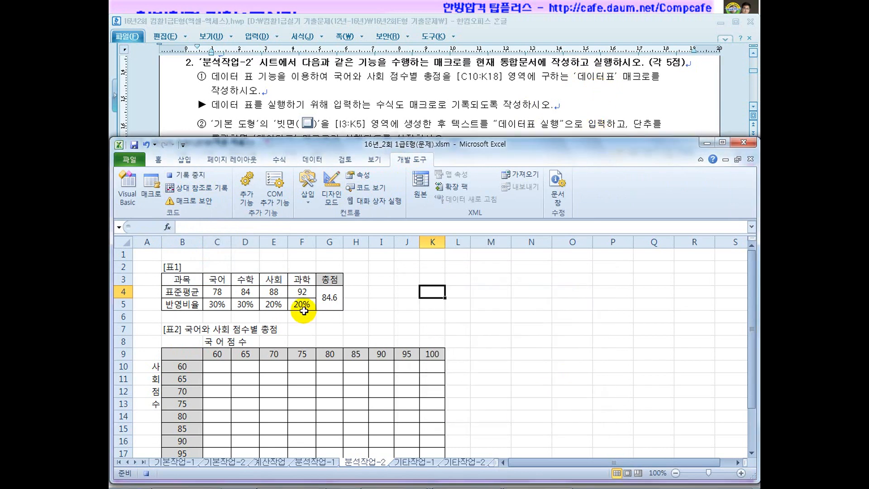
# Enter the formula =G4 in cell B9, the corner cell of 표2
pyautogui.click(181, 354)
pyautogui.write('=')
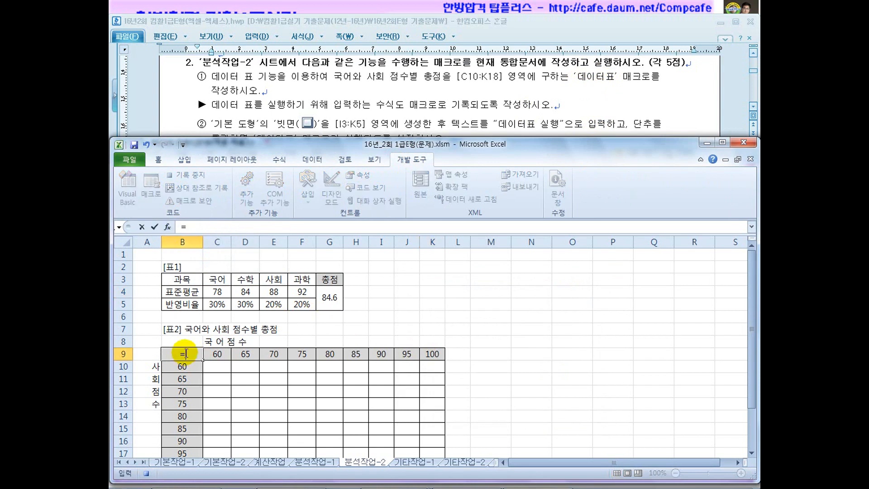
pyautogui.press('Return')
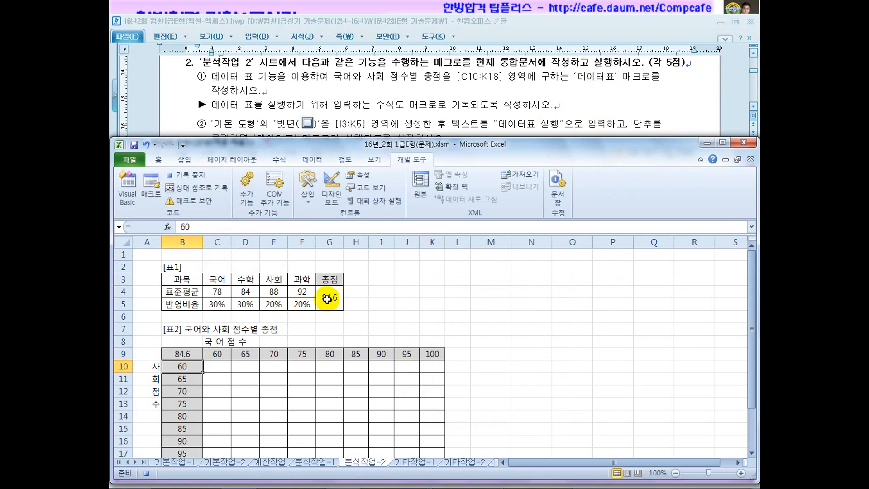
# Create a what-if data table over B9:K18 with C4 as row input cell and the 사회 average E4 as column input cell
pyautogui.moveTo(175, 353); pyautogui.dragTo(428, 425)
pyautogui.click(312, 159)
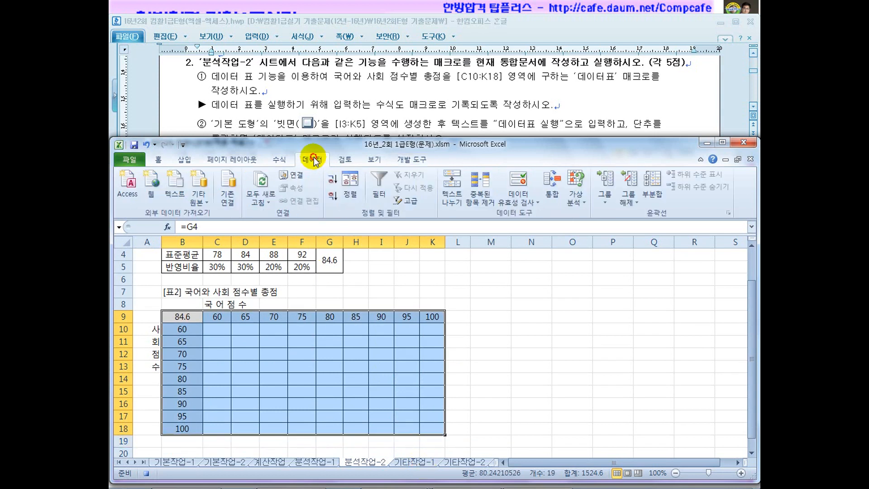
pyautogui.click(576, 199)
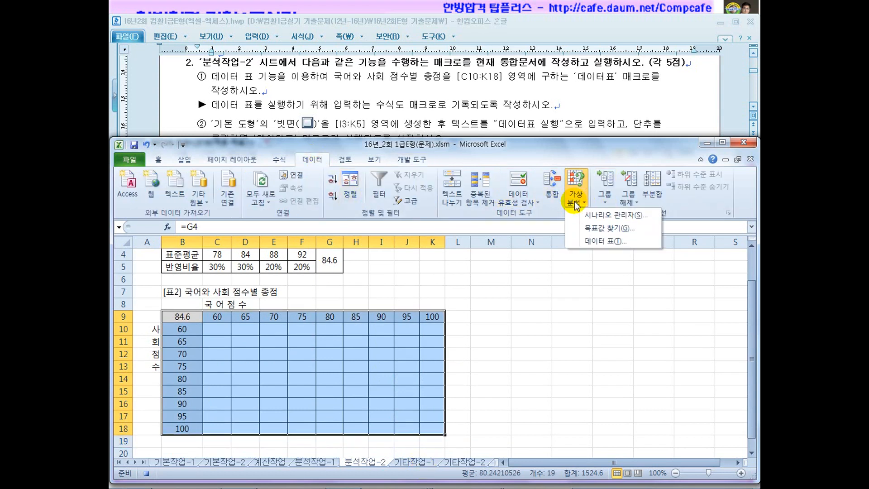
pyautogui.click(591, 243)
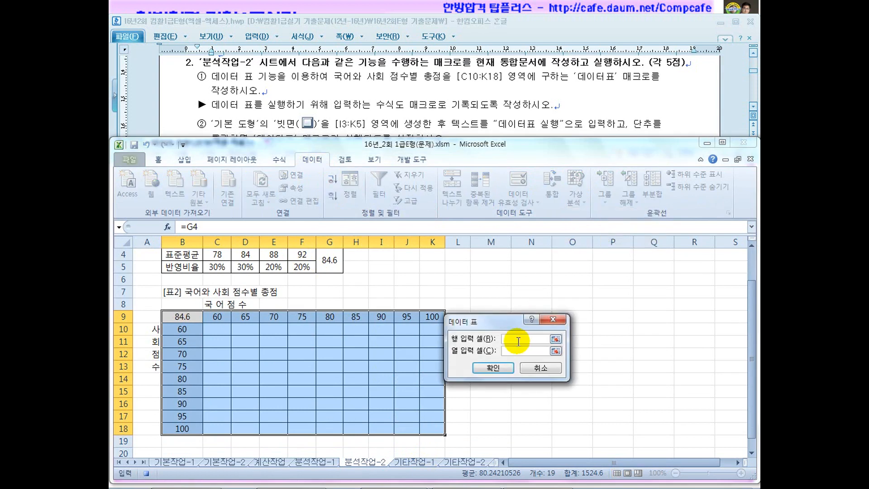
pyautogui.scroll(1, 285, 315)
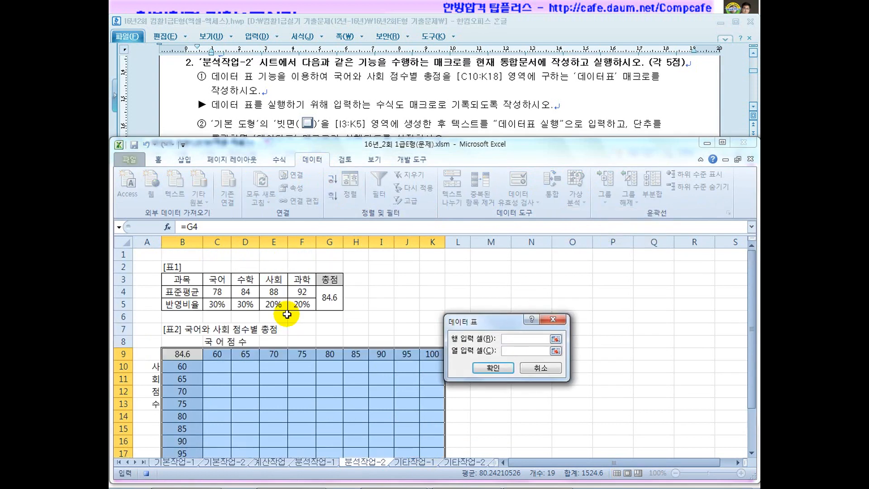
pyautogui.click(217, 292)
pyautogui.moveTo(476, 322); pyautogui.dragTo(382, 272)
pyautogui.click(418, 304)
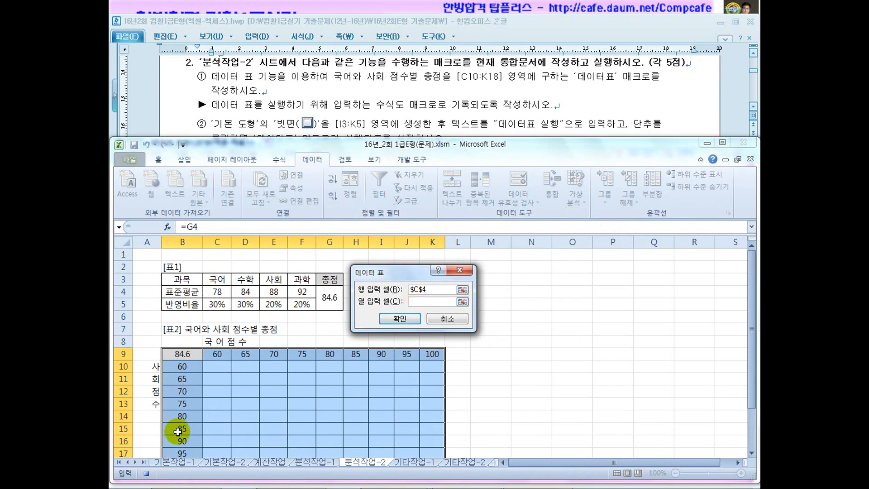
pyautogui.click(400, 319)
pyautogui.click(399, 317)
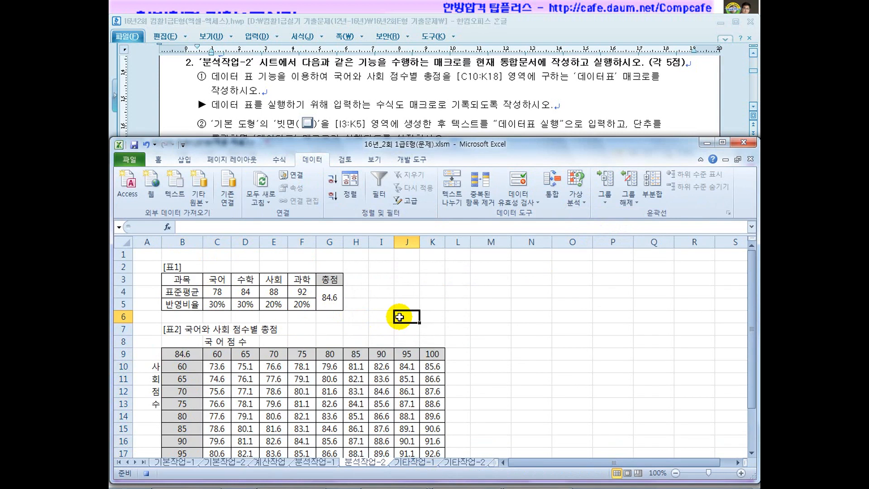
# Stop recording the 데이터표 macro and select an empty cell beside 표1
pyautogui.click(412, 159)
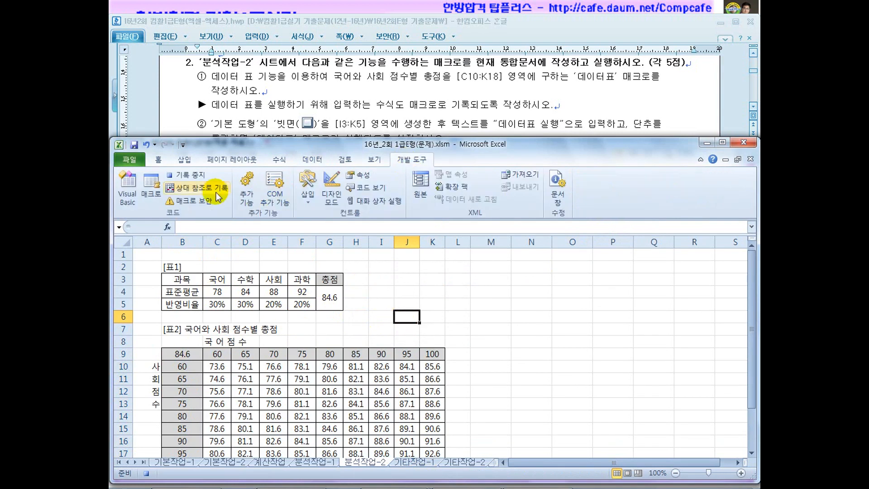
pyautogui.click(189, 176)
pyautogui.click(362, 292)
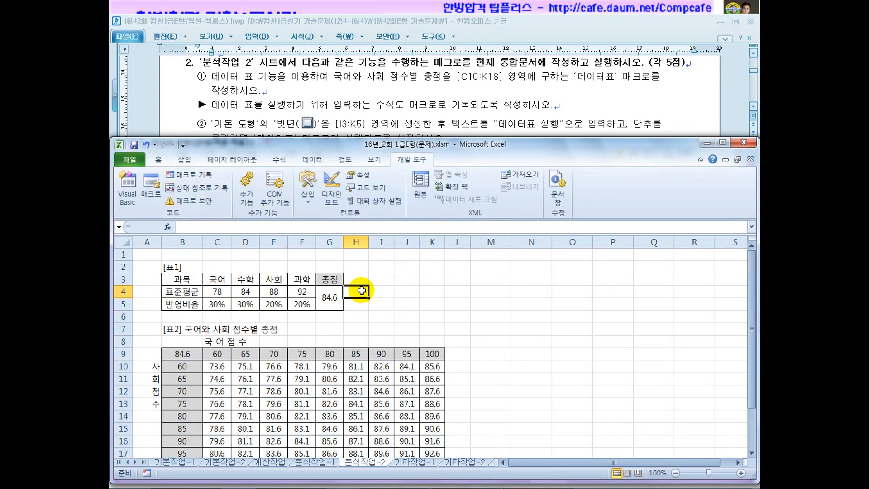
# Read the button requirement in the exam document and draw a Bevel basic shape in Excel covering cells I3:K5
pyautogui.click(334, 119)
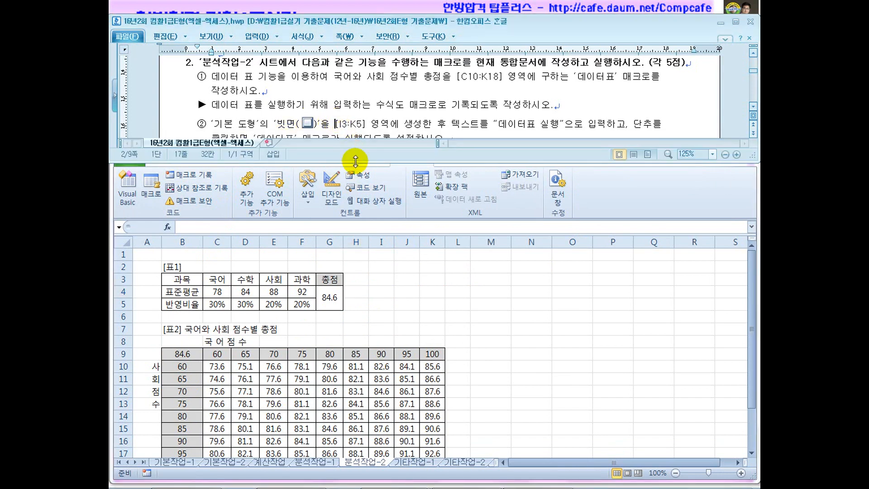
pyautogui.scroll(-1, 356, 160)
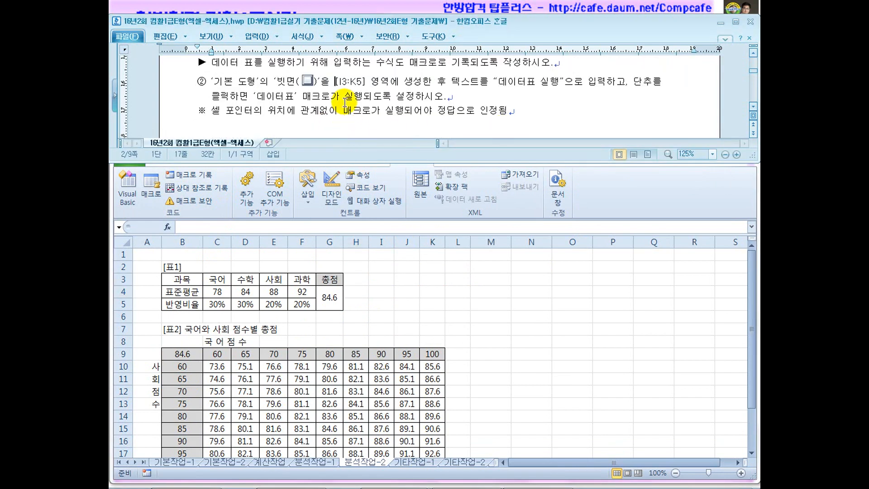
pyautogui.click(367, 294)
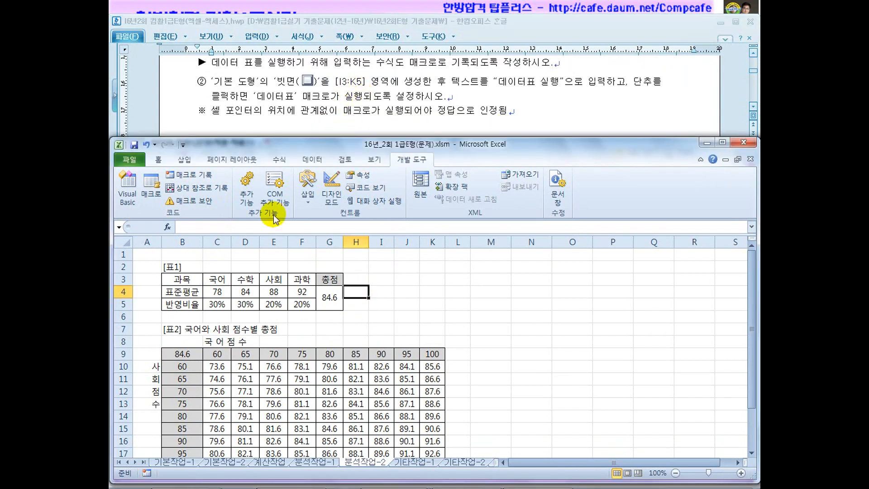
pyautogui.click(186, 159)
pyautogui.click(236, 174)
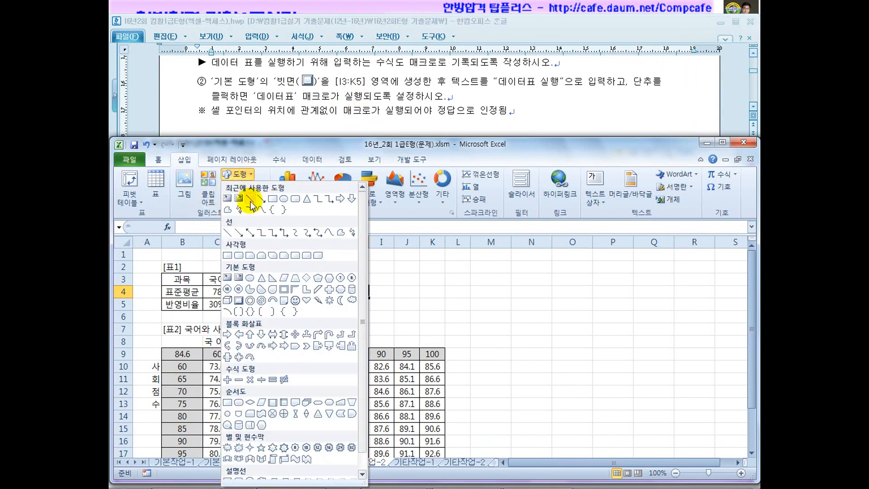
pyautogui.click(239, 300)
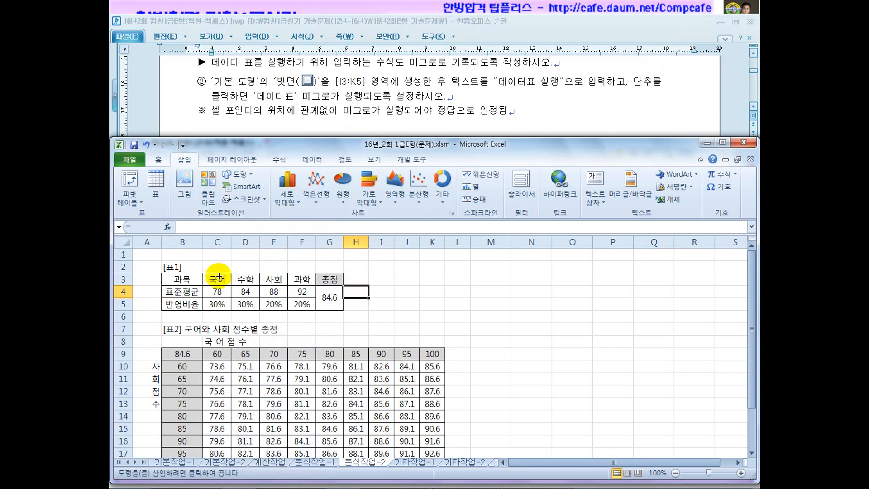
pyautogui.moveTo(369, 273)
pyautogui.mouseDown()
pyautogui.moveTo(443, 301)
pyautogui.moveTo(443, 308)
pyautogui.mouseUp()
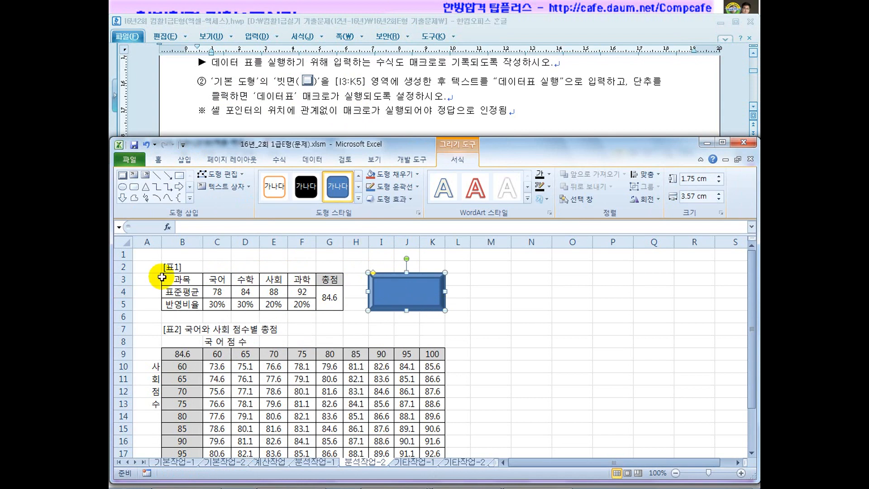
pyautogui.moveTo(123, 279); pyautogui.dragTo(124, 300)
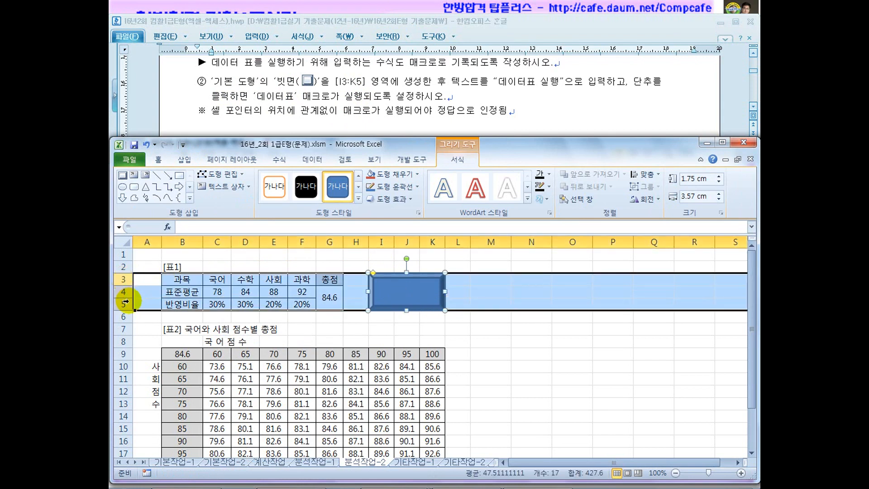
# Enter the text 데이터표 실행 in the bevel shape
pyautogui.click(405, 292)
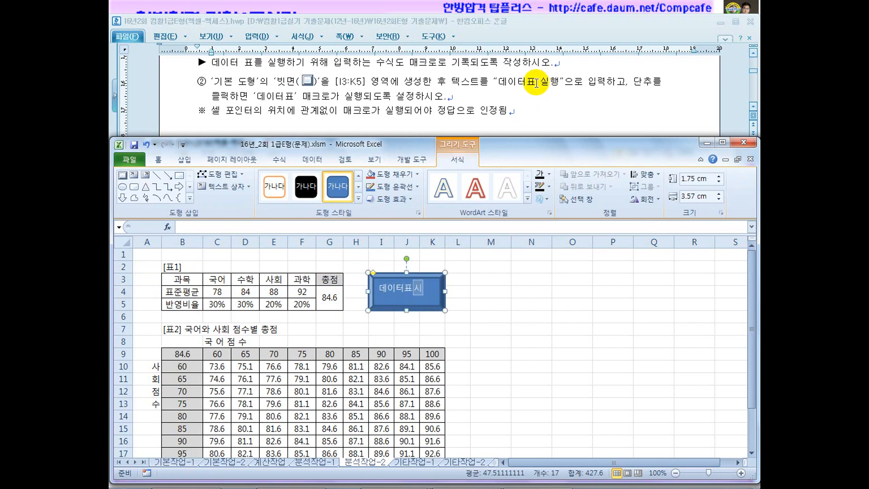
pyautogui.click(411, 288)
pyautogui.click(485, 288)
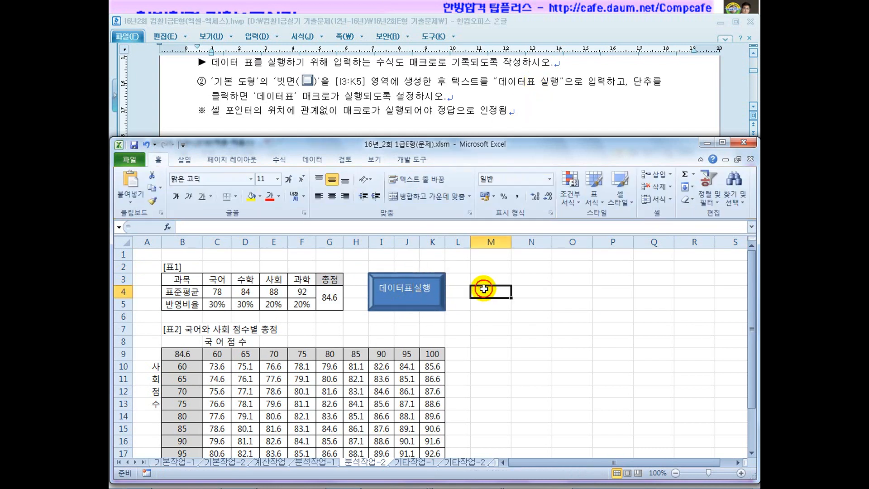
# Assign the 데이터표 macro to the bevel shape
pyautogui.rightClick(431, 292)
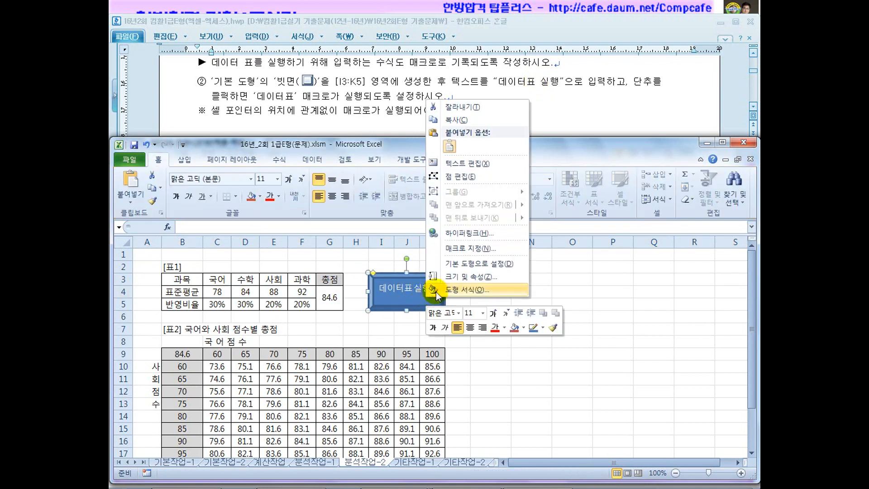
pyautogui.click(447, 248)
pyautogui.click(367, 190)
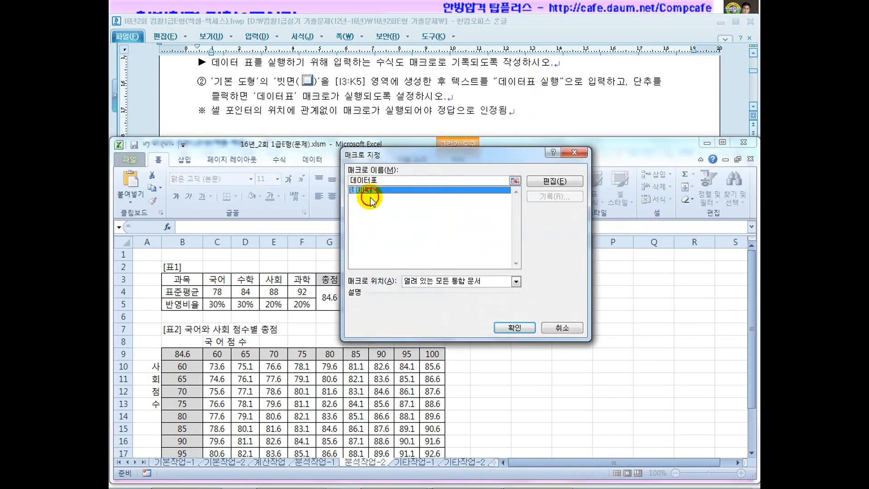
pyautogui.click(514, 327)
pyautogui.click(521, 332)
# Clear the formula in B9 and the data table results in C10:K18
pyautogui.click(179, 354)
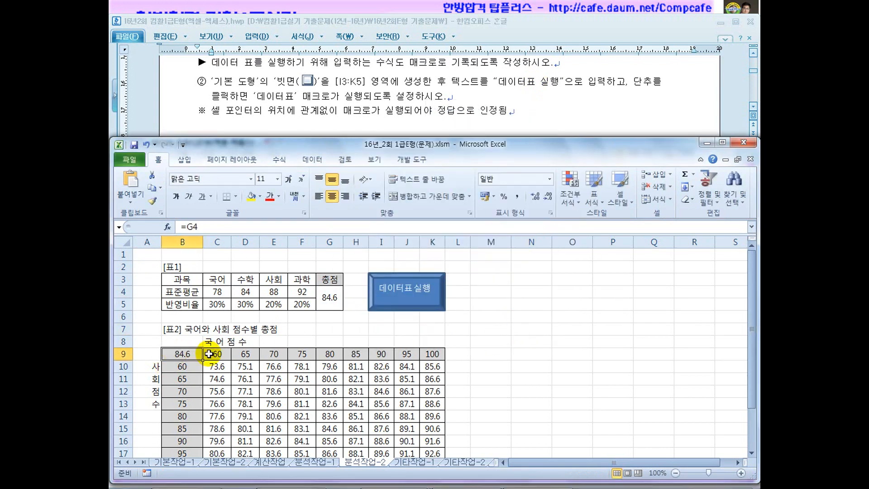
pyautogui.press('Delete')
pyautogui.scroll(-1, 244, 353)
pyautogui.moveTo(217, 329); pyautogui.dragTo(430, 430)
pyautogui.press('Delete')
pyautogui.click(482, 399)
pyautogui.moveTo(217, 329); pyautogui.dragTo(427, 427)
pyautogui.click(483, 403)
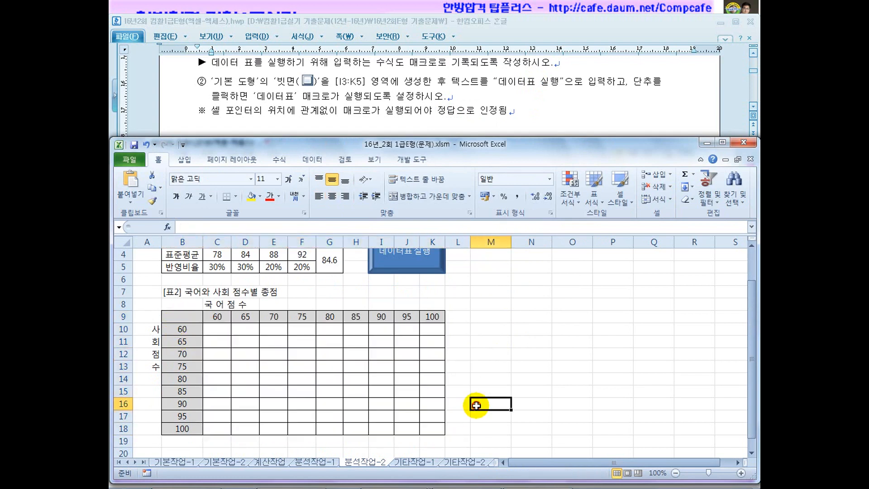
# Run the 데이터표 macro from the bevel shape to refill the data table
pyautogui.click(404, 262)
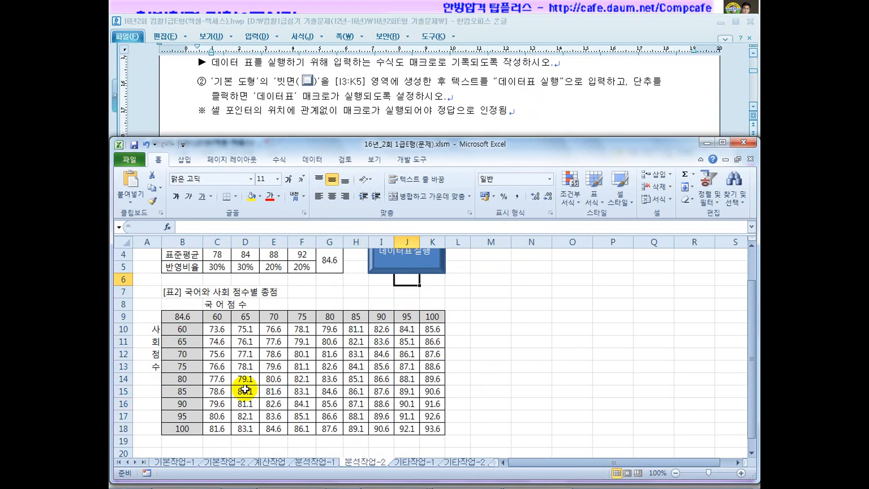
pyautogui.click(517, 337)
# Open the 기타작업-1 sheet and read the exam document's requirement on adding 진달래's 2016 bloom dates to the chart
pyautogui.click(413, 462)
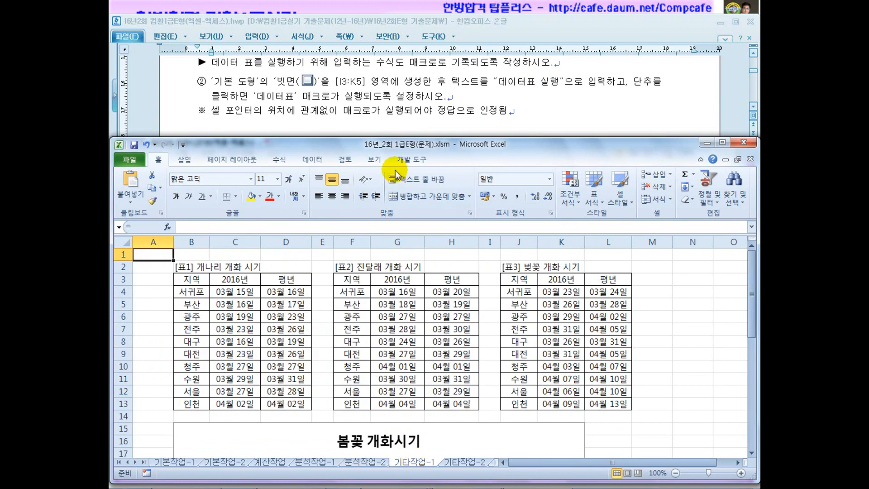
pyautogui.click(385, 108)
pyautogui.scroll(-10, 385, 155)
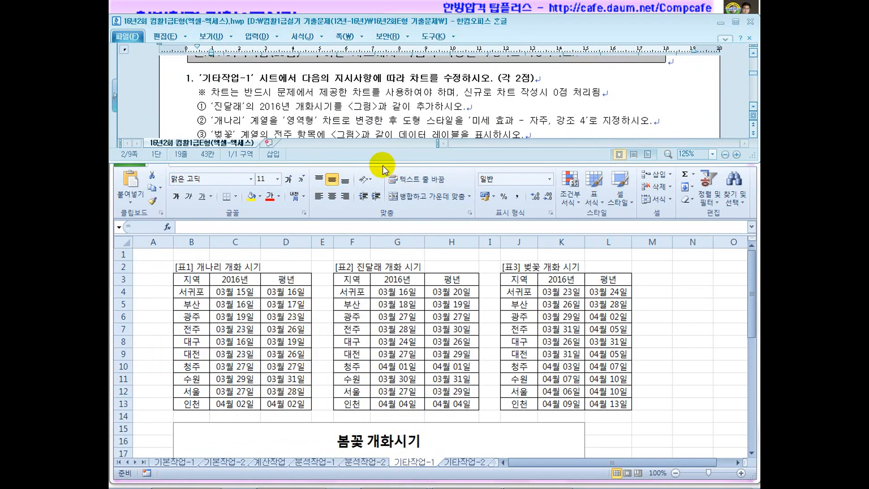
pyautogui.moveTo(223, 106); pyautogui.dragTo(312, 106)
pyautogui.moveTo(372, 106); pyautogui.dragTo(466, 107)
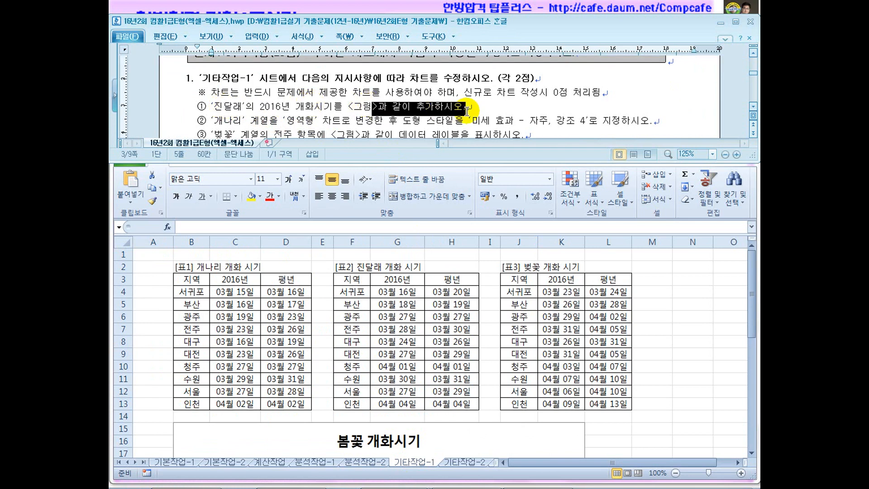
# Examine the 봄꽃 개화시기 chart and compare its series with the 2016년 columns of the three bloom tables
pyautogui.click(310, 256)
pyautogui.scroll(-2, 324, 263)
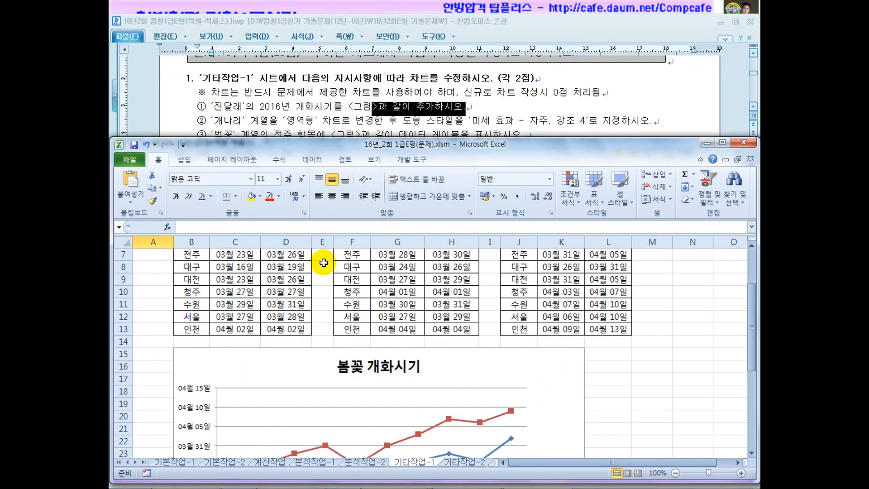
pyautogui.scroll(-3, 324, 262)
pyautogui.scroll(2, 525, 397)
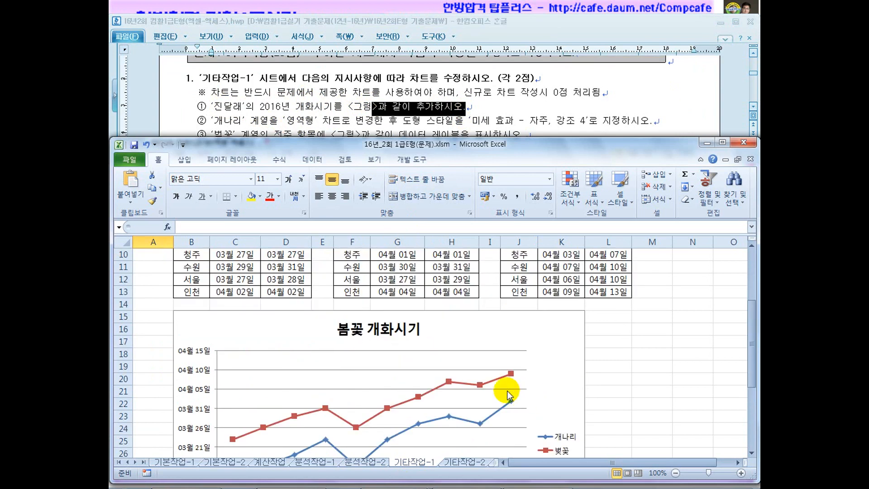
pyautogui.scroll(3, 525, 397)
pyautogui.moveTo(226, 267); pyautogui.dragTo(252, 384)
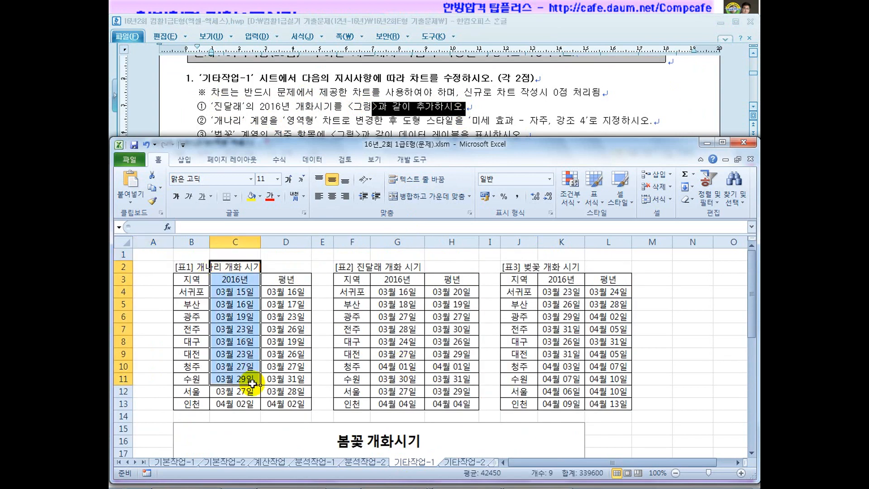
pyautogui.moveTo(546, 279); pyautogui.dragTo(554, 375)
pyautogui.click(379, 312)
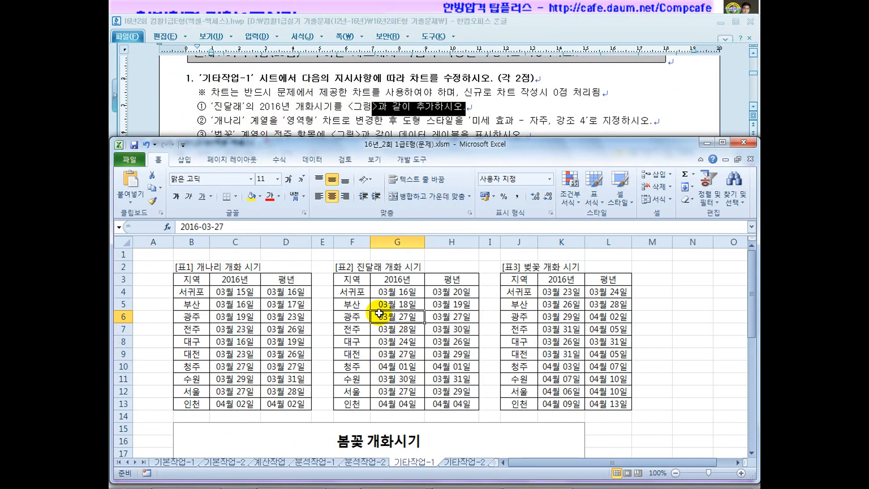
pyautogui.click(382, 293)
pyautogui.scroll(-2, 372, 351)
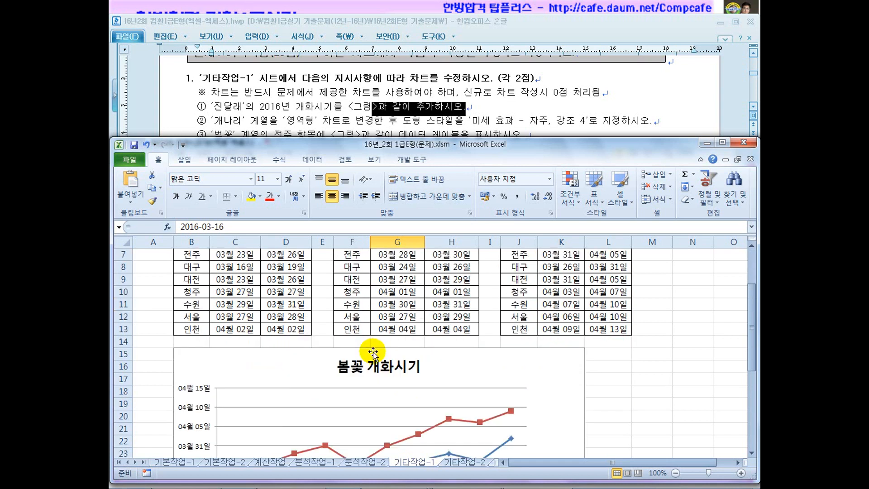
# Add a new series named 진달래 to the 봄꽃 개화시기 chart's source data
pyautogui.click(552, 395)
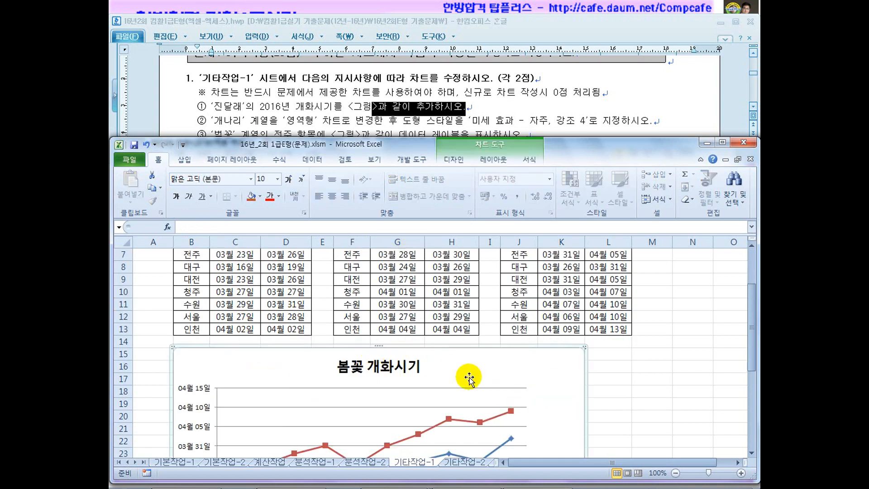
pyautogui.scroll(-2, 538, 378)
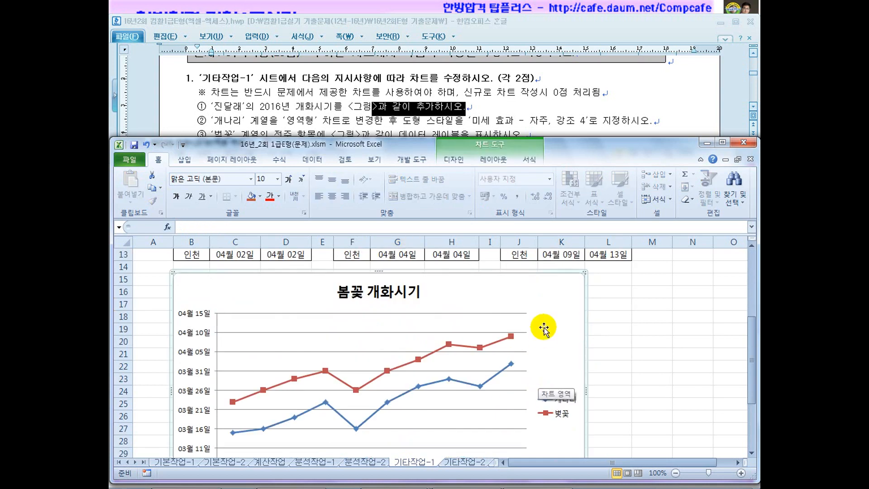
pyautogui.rightClick(545, 334)
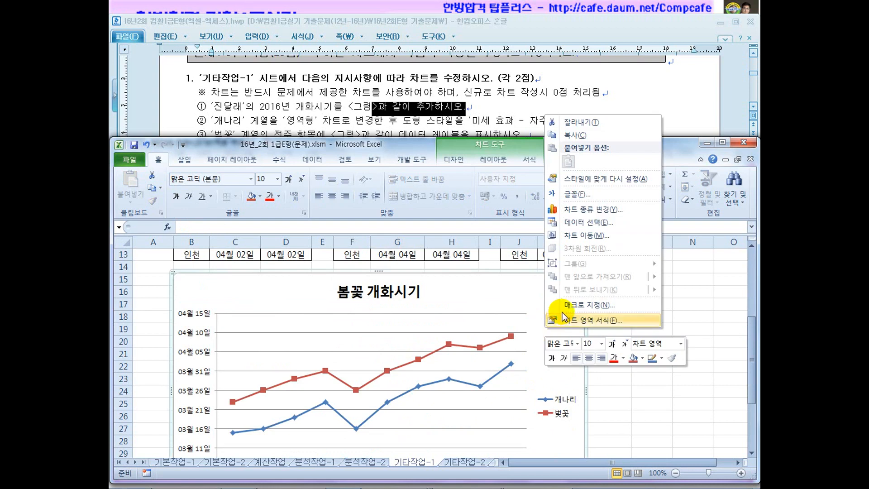
pyautogui.click(569, 222)
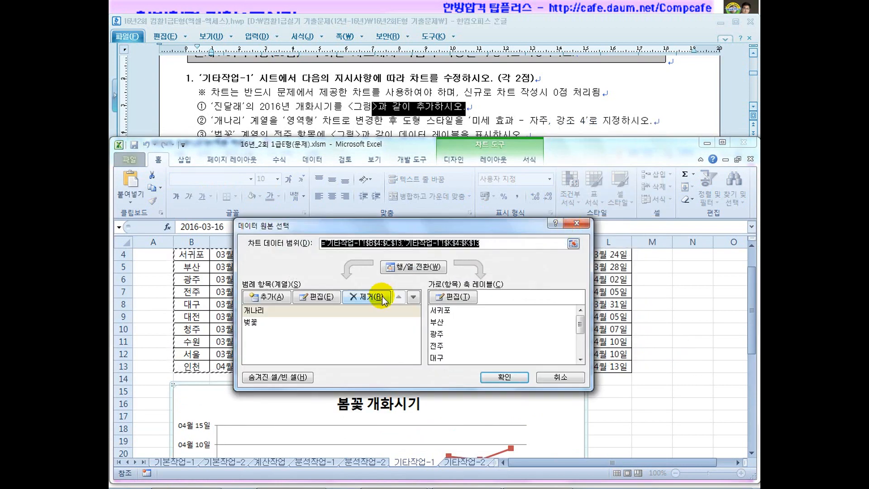
pyautogui.moveTo(331, 225); pyautogui.dragTo(457, 260)
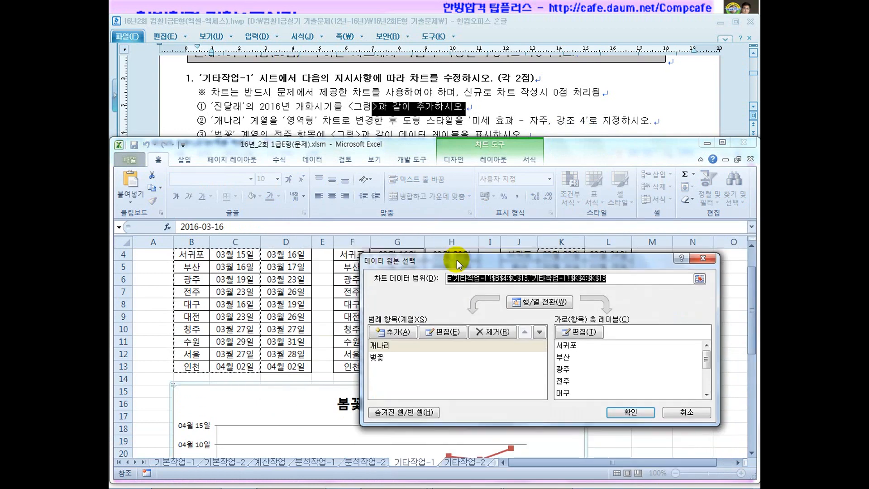
pyautogui.click(398, 335)
pyautogui.moveTo(401, 268); pyautogui.dragTo(399, 361)
pyautogui.write('진달래')
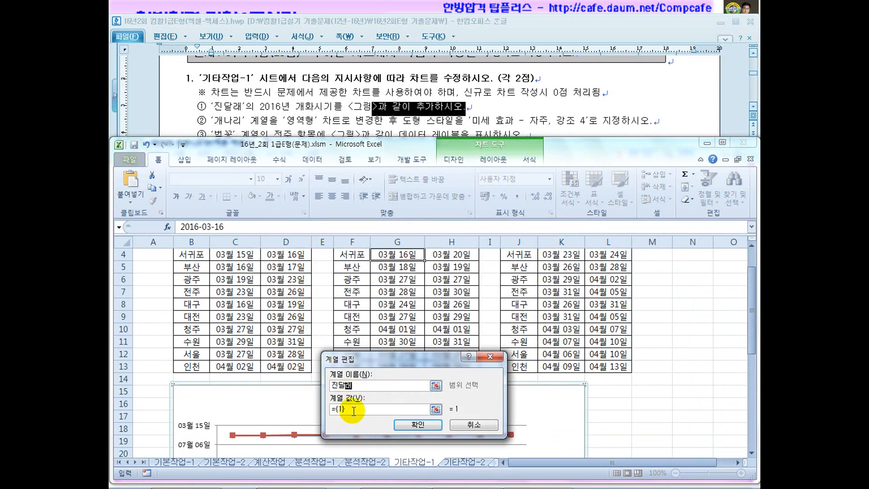
pyautogui.press('Tab')
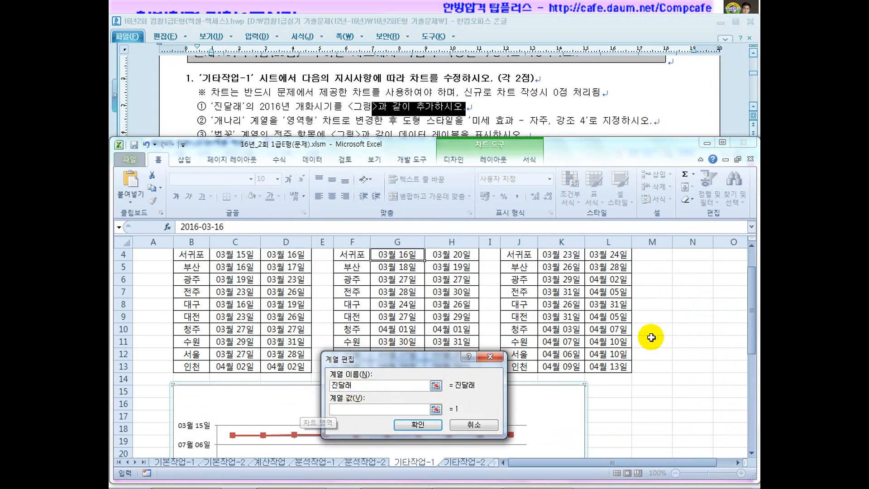
# Set the 진달래 series values to the 2016년 dates in G4:G13
pyautogui.click(404, 291)
pyautogui.scroll(1, 404, 291)
pyautogui.moveTo(403, 290); pyautogui.dragTo(402, 405)
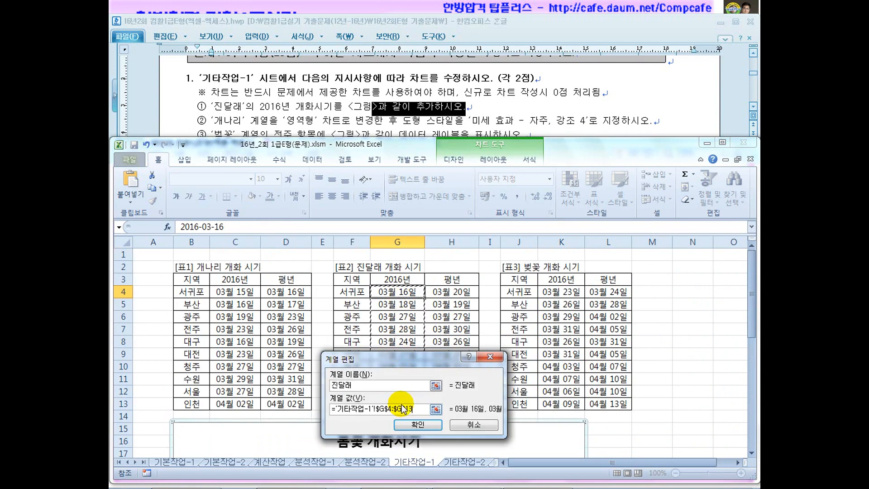
pyautogui.moveTo(413, 356); pyautogui.dragTo(551, 265)
pyautogui.click(547, 333)
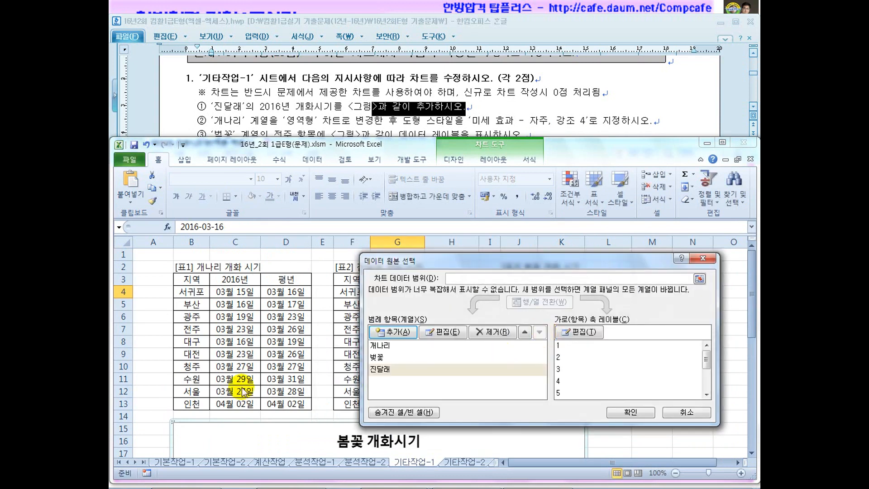
pyautogui.click(463, 278)
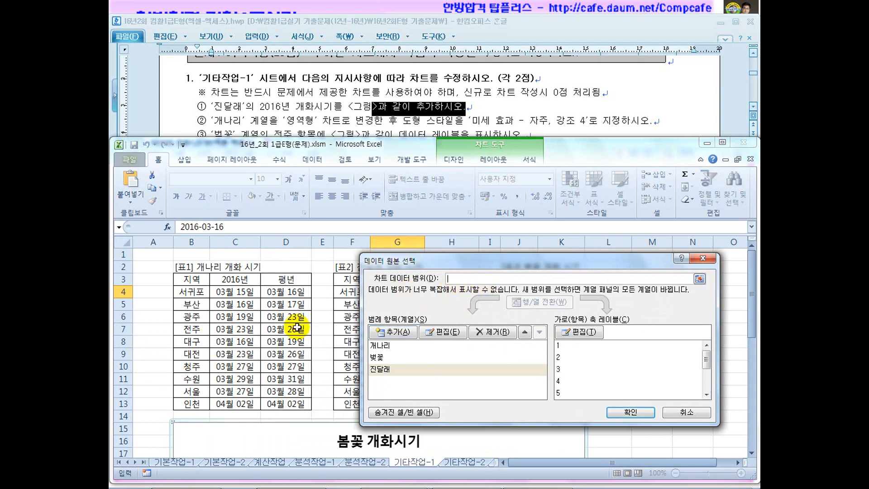
pyautogui.click(154, 341)
pyautogui.scroll(-2, 162, 361)
pyautogui.scroll(-3, 162, 361)
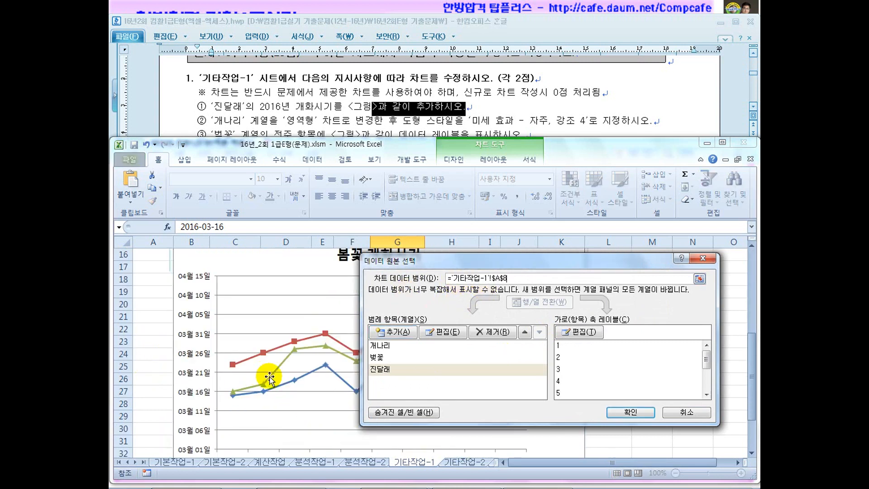
pyautogui.moveTo(489, 262); pyautogui.dragTo(363, 222)
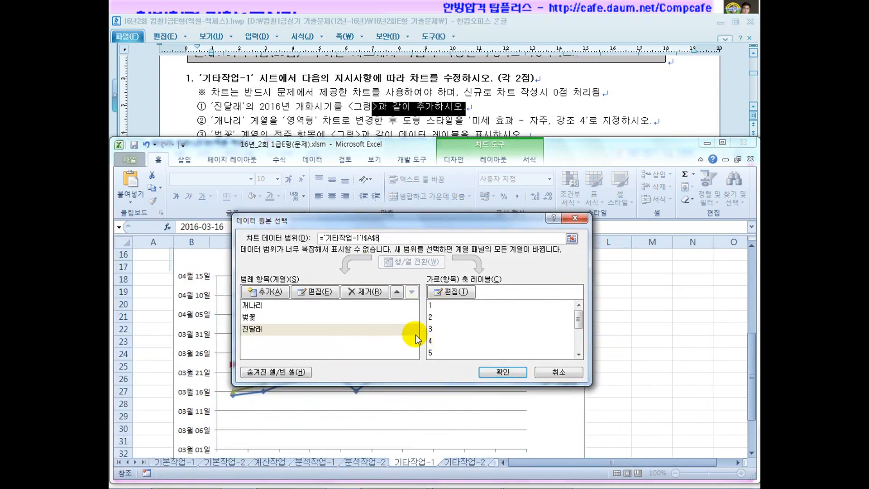
pyautogui.press('BackSpace')
pyautogui.press('BackSpace')
pyautogui.press('BackSpace')
pyautogui.press('BackSpace')
pyautogui.press('BackSpace')
pyautogui.press('BackSpace')
pyautogui.press('BackSpace')
pyautogui.press('BackSpace')
pyautogui.press('BackSpace')
pyautogui.press('BackSpace')
pyautogui.press('BackSpace')
pyautogui.press('BackSpace')
pyautogui.press('BackSpace')
pyautogui.press('BackSpace')
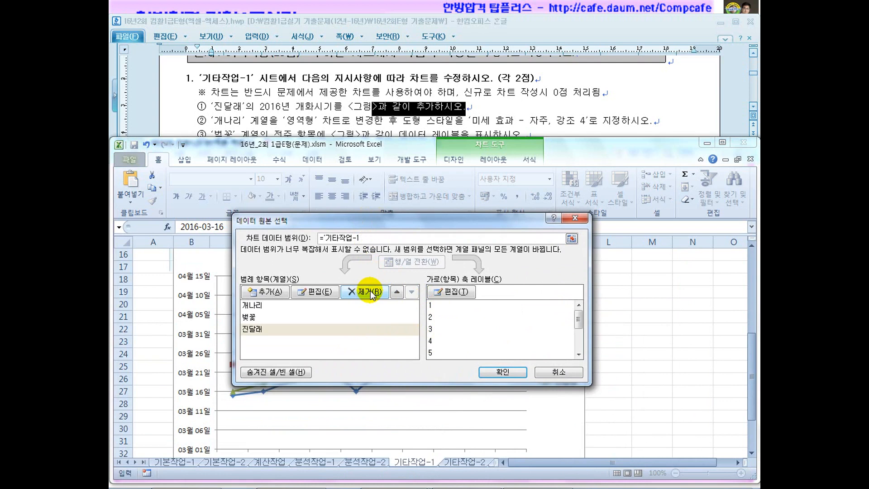
# Set the 진달래 series' horizontal axis labels to the regions in F4:F13 and apply the chart's data source changes
pyautogui.click(265, 305)
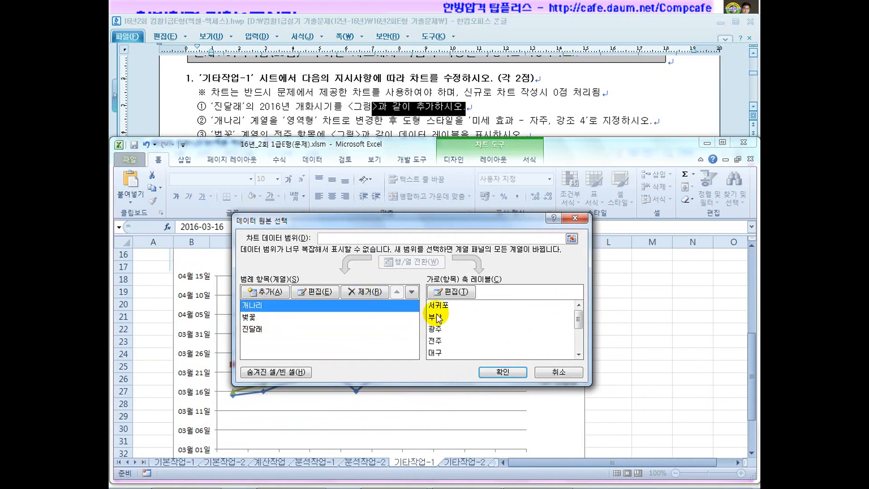
pyautogui.click(249, 317)
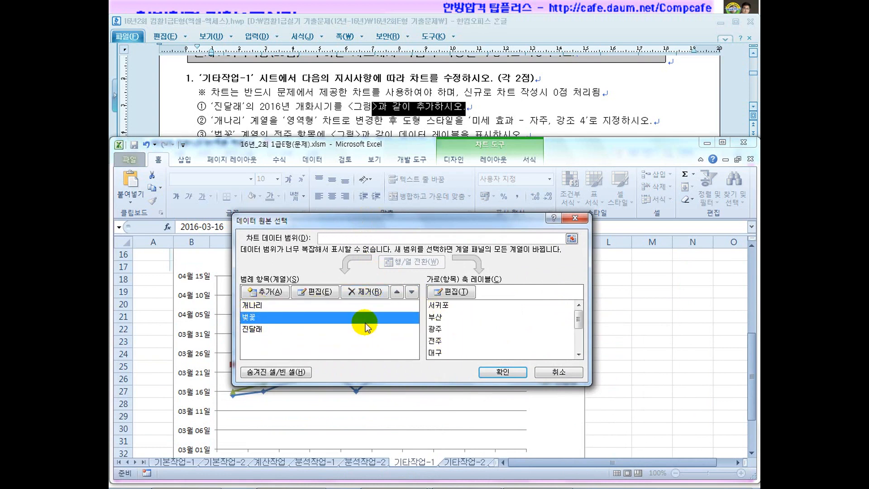
pyautogui.click(263, 329)
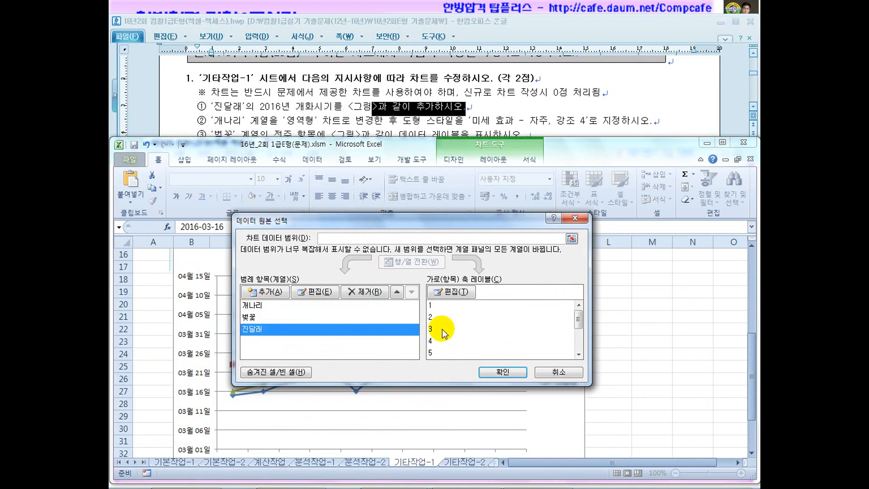
pyautogui.click(447, 294)
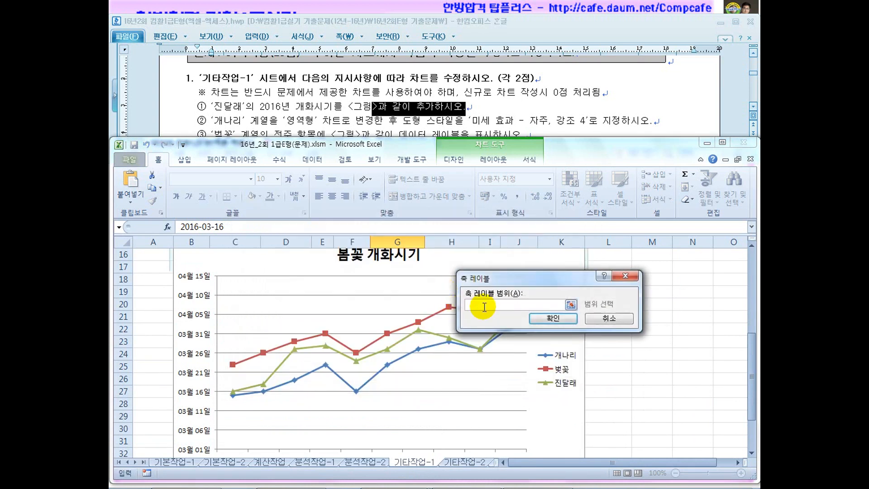
pyautogui.scroll(5, 436, 341)
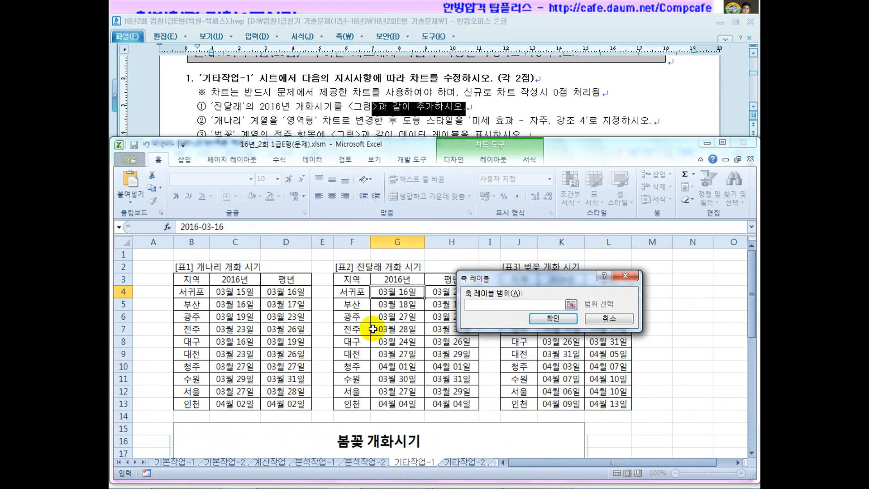
pyautogui.moveTo(359, 295); pyautogui.dragTo(355, 404)
pyautogui.click(553, 318)
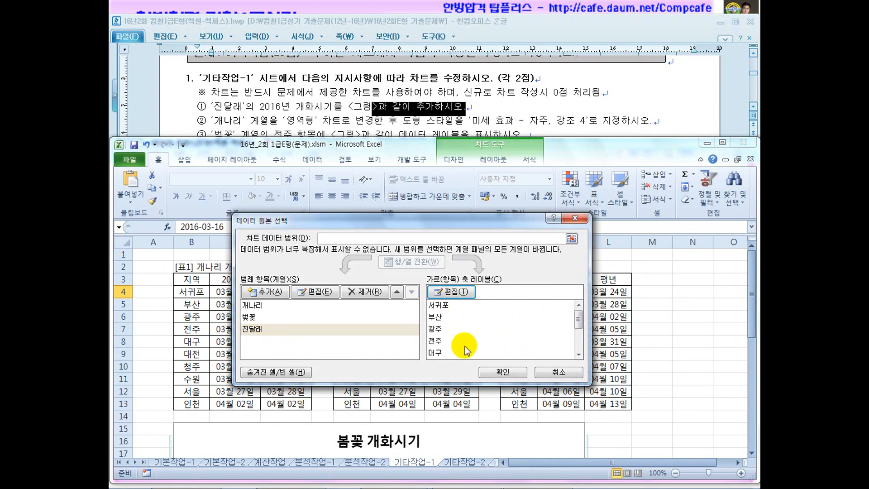
pyautogui.click(502, 372)
pyautogui.click(654, 379)
pyautogui.scroll(-5, 654, 382)
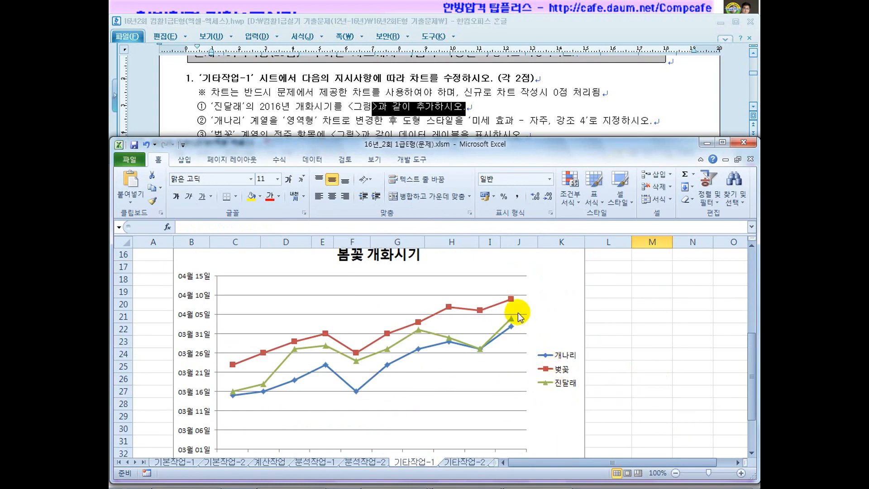
# Examine the reference chart in the exam document and read the requirement on the 개나리 series' chart type and shape style
pyautogui.click(523, 119)
pyautogui.scroll(-1, 521, 119)
pyautogui.scroll(-5, 521, 118)
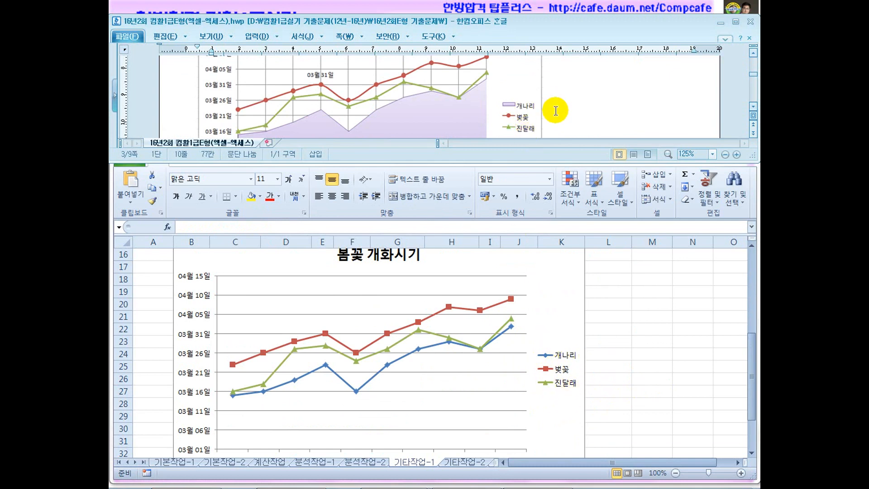
pyautogui.scroll(5, 556, 110)
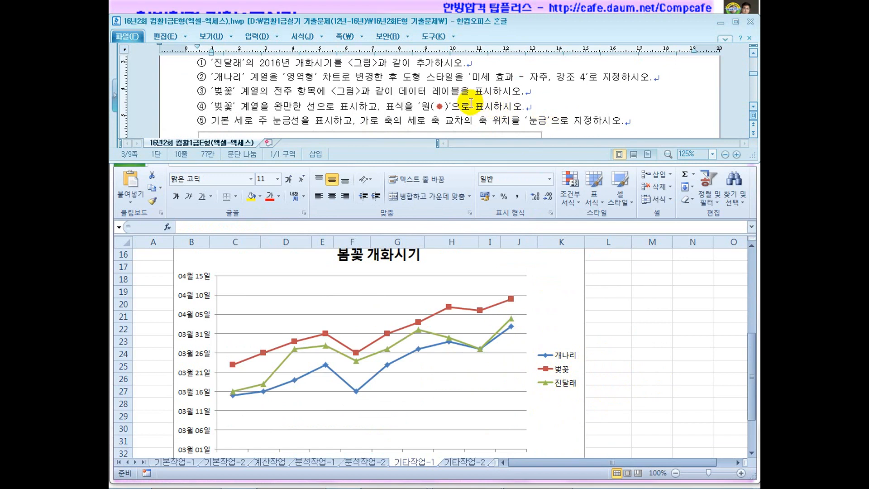
pyautogui.moveTo(243, 78); pyautogui.dragTo(300, 78)
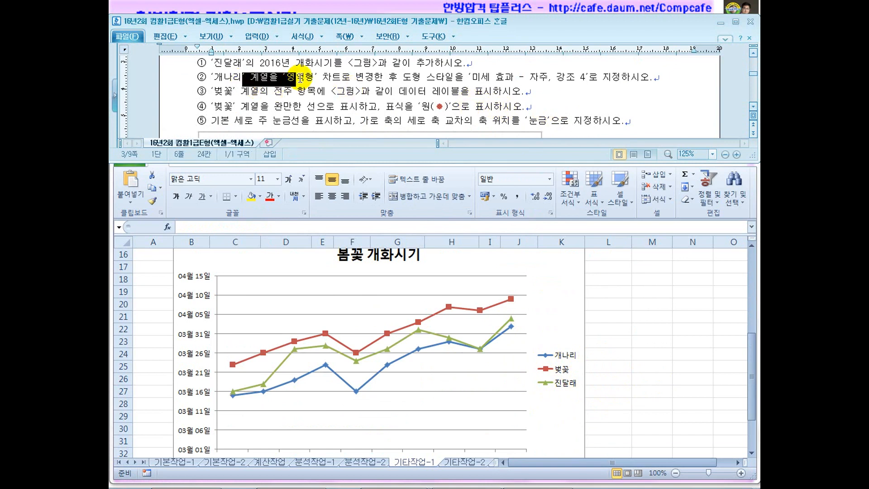
pyautogui.click(342, 78)
pyautogui.scroll(1, 343, 78)
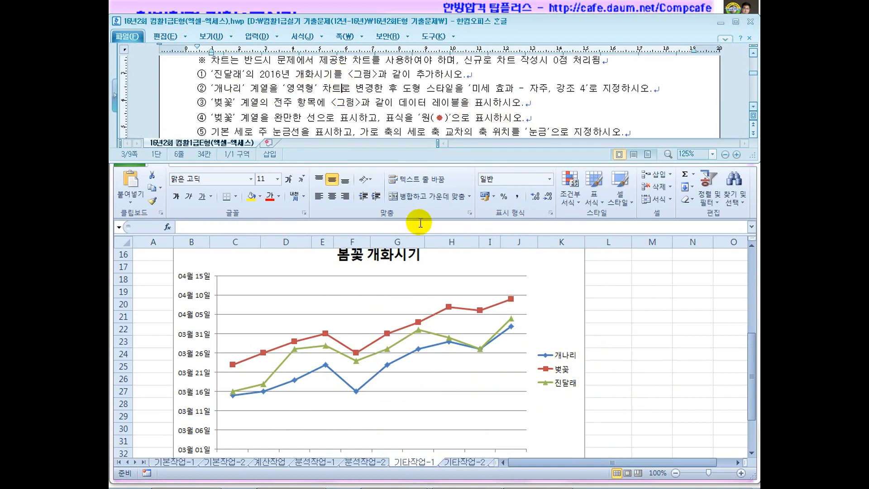
# Change the 개나리 series of the 봄꽃 개화시기 chart to the basic 영역형 chart type
pyautogui.click(552, 317)
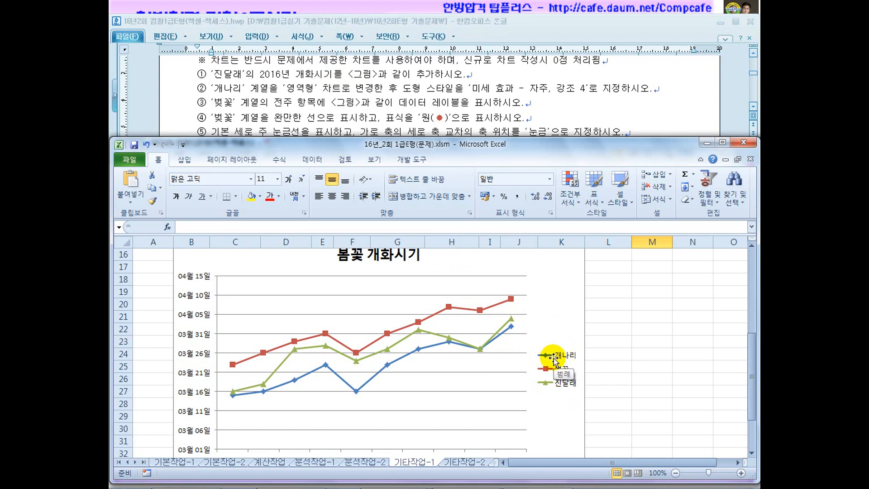
pyautogui.click(419, 349)
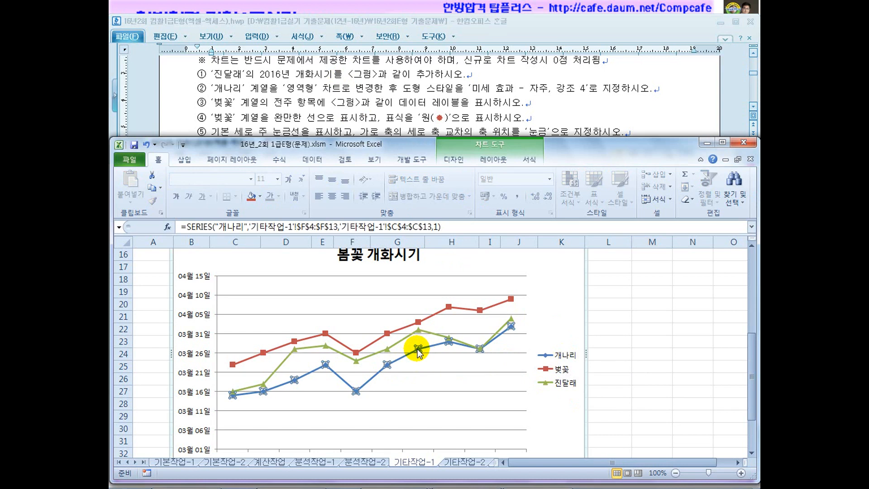
pyautogui.rightClick(419, 354)
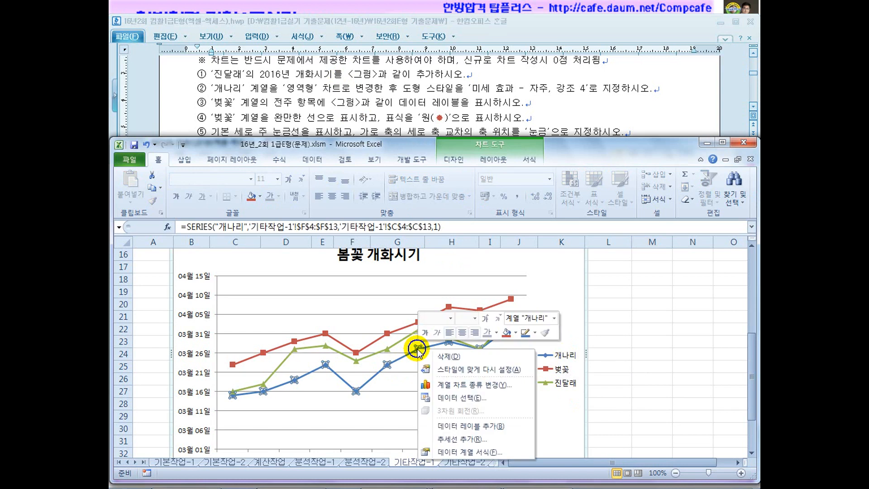
pyautogui.click(455, 388)
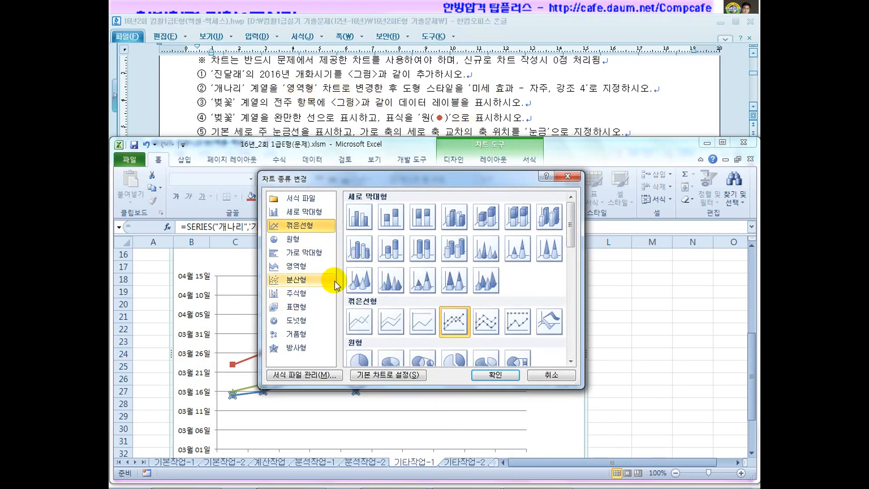
pyautogui.click(297, 266)
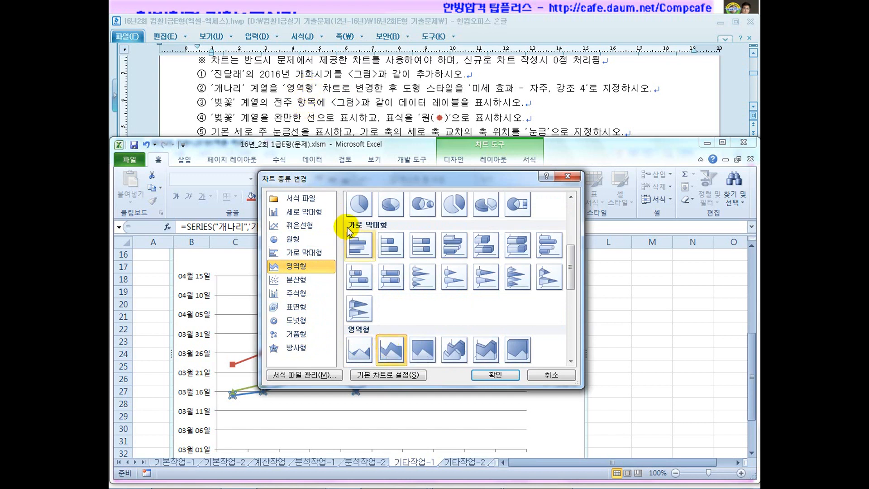
pyautogui.click(359, 349)
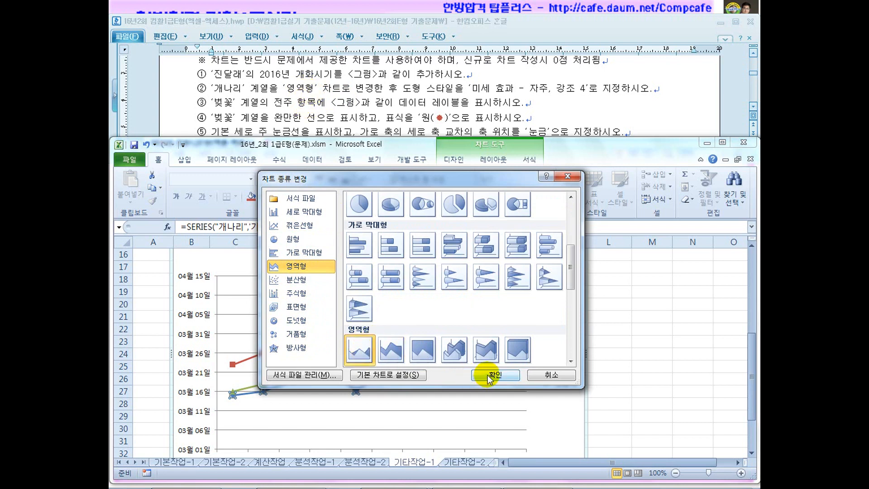
pyautogui.click(475, 377)
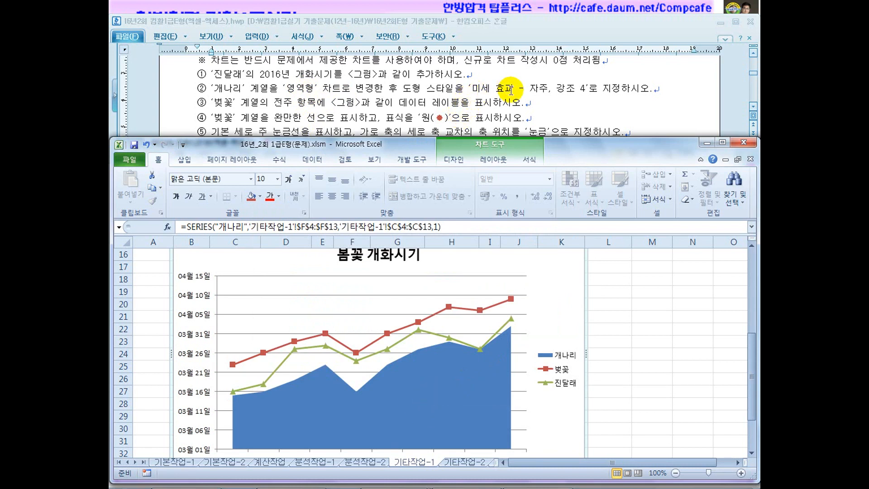
# Apply the shape style 미세 효과 - 자주, 강조 4 to the 개나리 area series
pyautogui.click(529, 159)
pyautogui.click(311, 199)
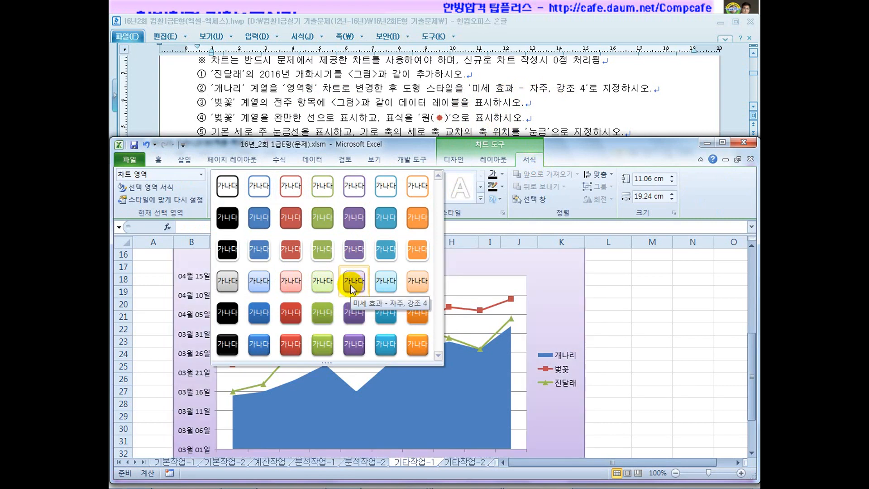
pyautogui.click(308, 91)
pyautogui.scroll(-5, 339, 123)
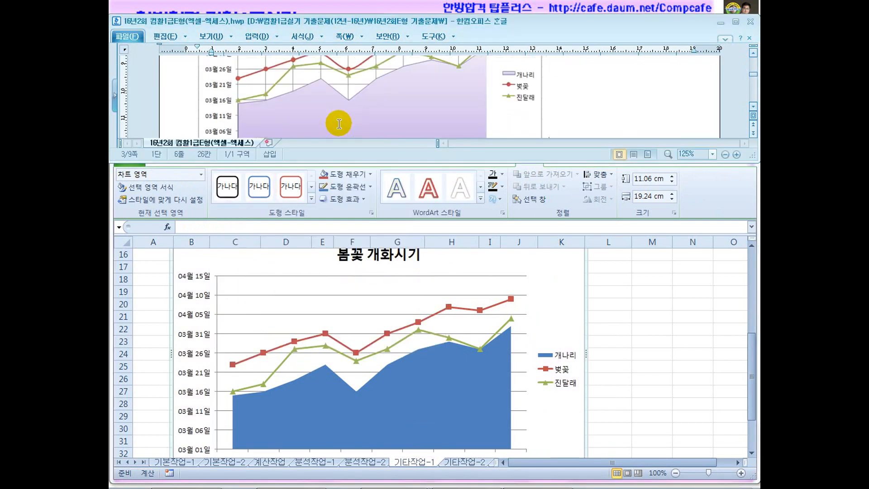
pyautogui.click(428, 400)
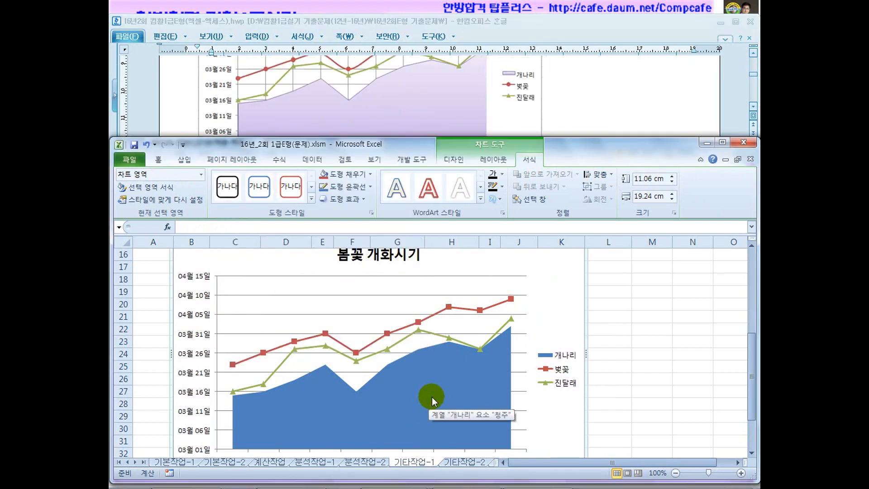
pyautogui.click(432, 398)
pyautogui.rightClick(432, 397)
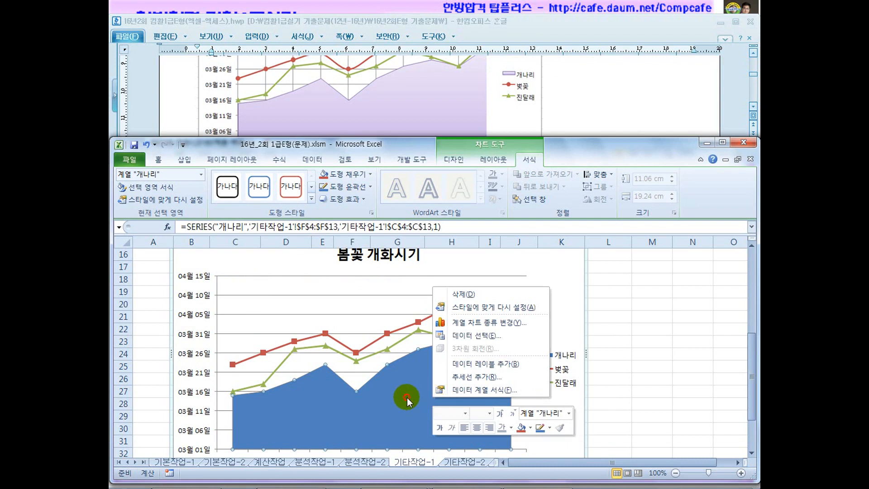
pyautogui.press('Escape')
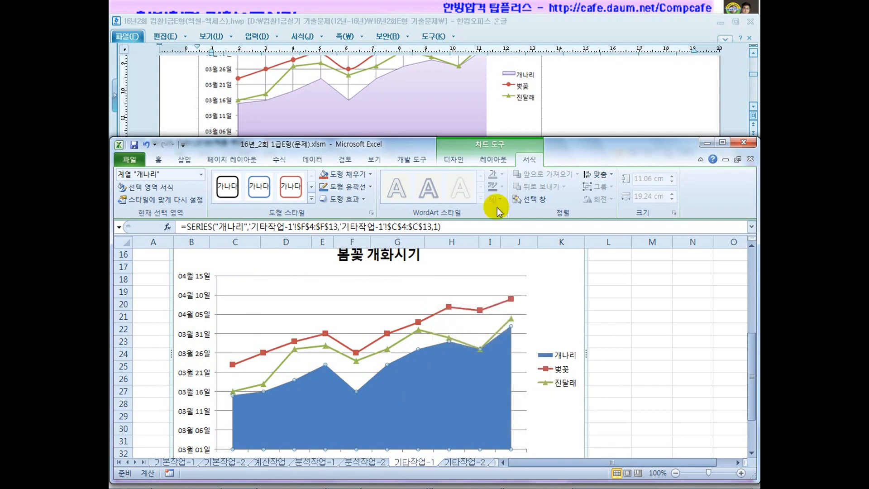
pyautogui.click(312, 198)
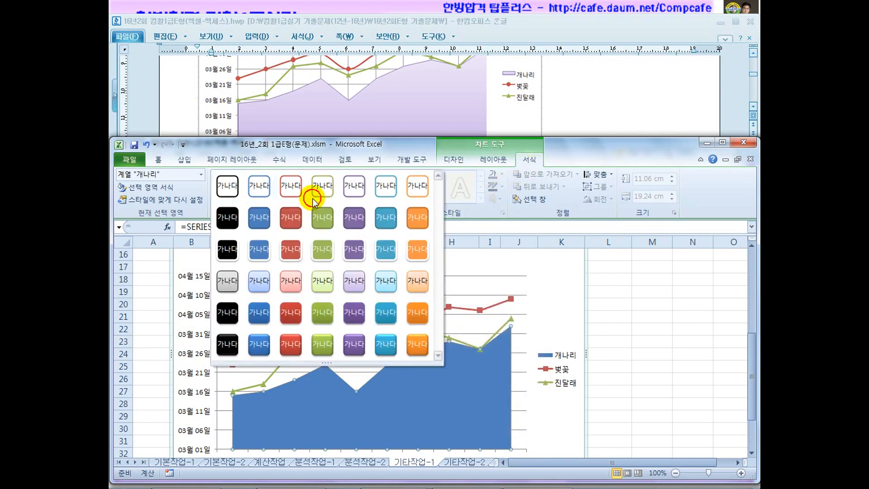
pyautogui.click(354, 281)
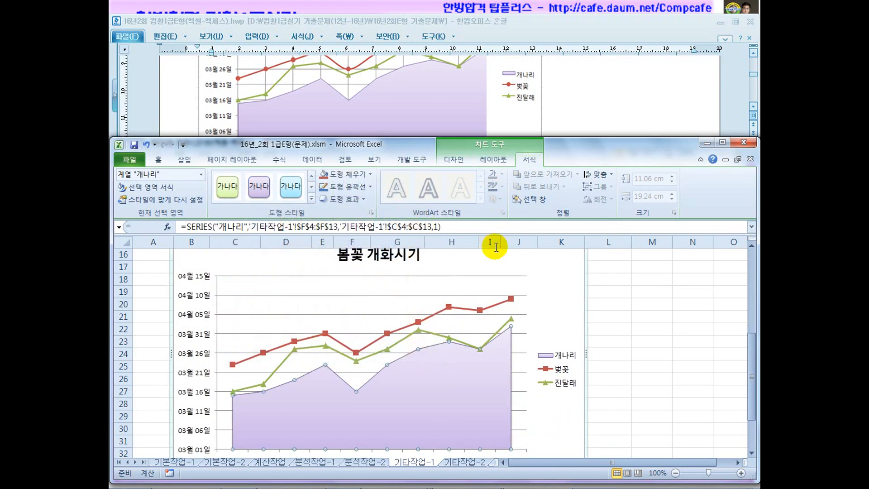
# Read the requirement on the 벚꽃 series' 전주 data label and examine that label in the exam document's reference chart
pyautogui.click(587, 106)
pyautogui.scroll(5, 584, 118)
pyautogui.moveTo(525, 89); pyautogui.dragTo(579, 90)
pyautogui.moveTo(297, 102); pyautogui.dragTo(413, 97)
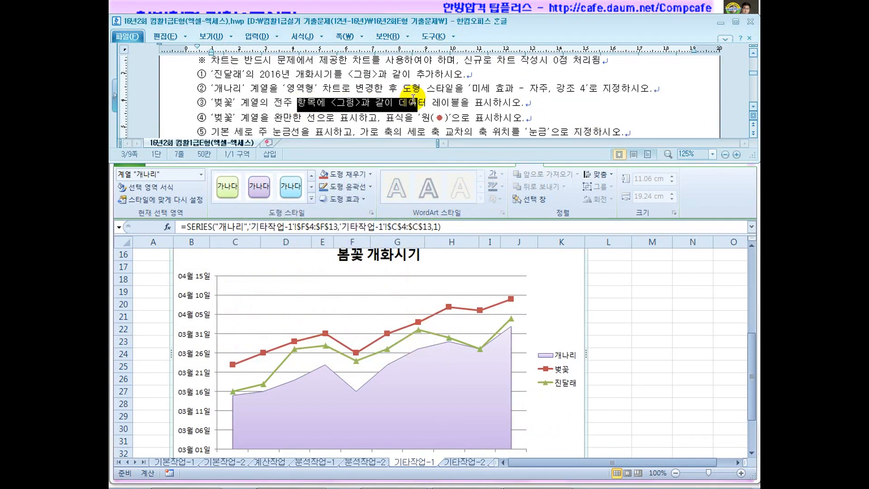
pyautogui.click(447, 104)
pyautogui.scroll(-6, 498, 113)
pyautogui.scroll(1, 498, 113)
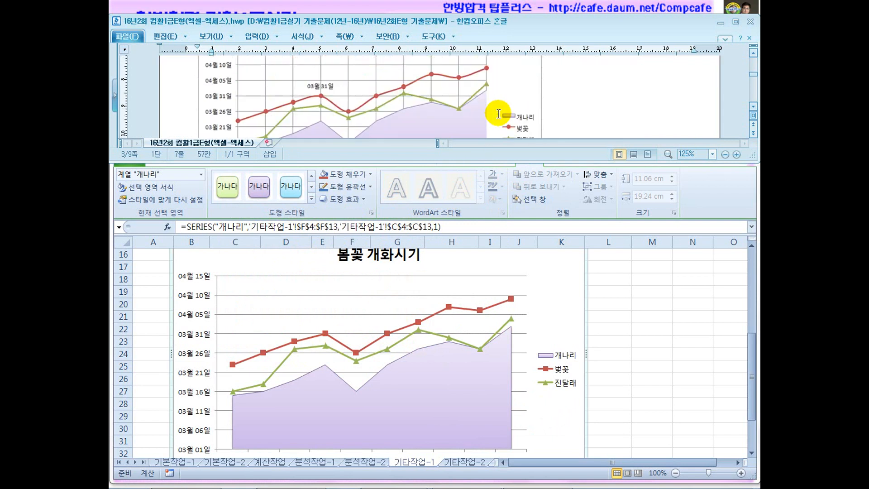
pyautogui.click(325, 334)
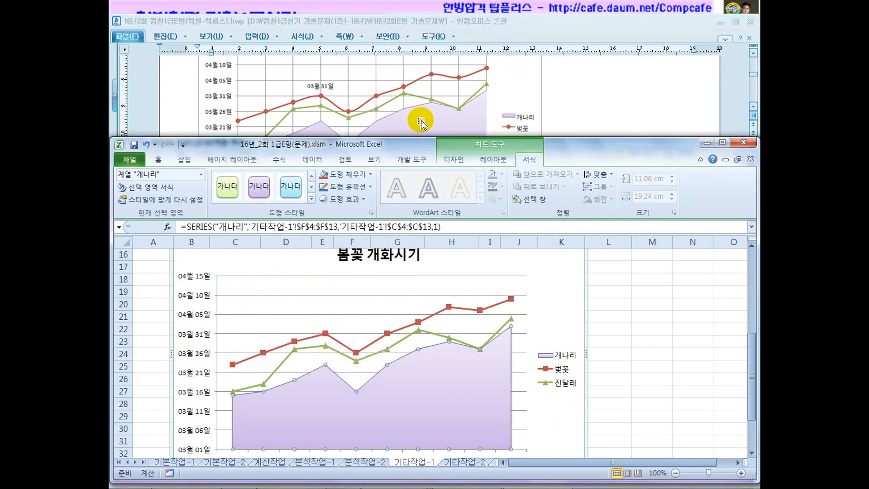
pyautogui.click(572, 116)
pyautogui.scroll(-2, 571, 119)
pyautogui.scroll(-2, 571, 117)
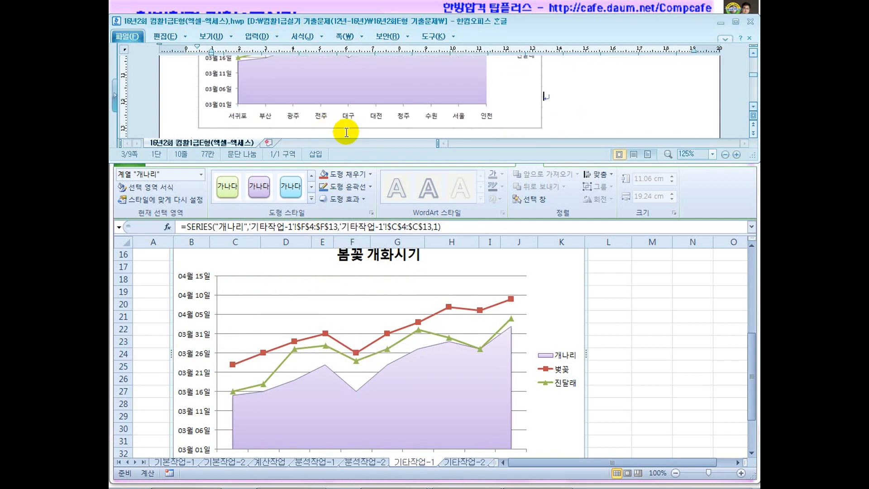
pyautogui.scroll(5, 330, 128)
pyautogui.scroll(-1, 357, 135)
pyautogui.scroll(1, 357, 134)
pyautogui.moveTo(283, 103); pyautogui.dragTo(371, 103)
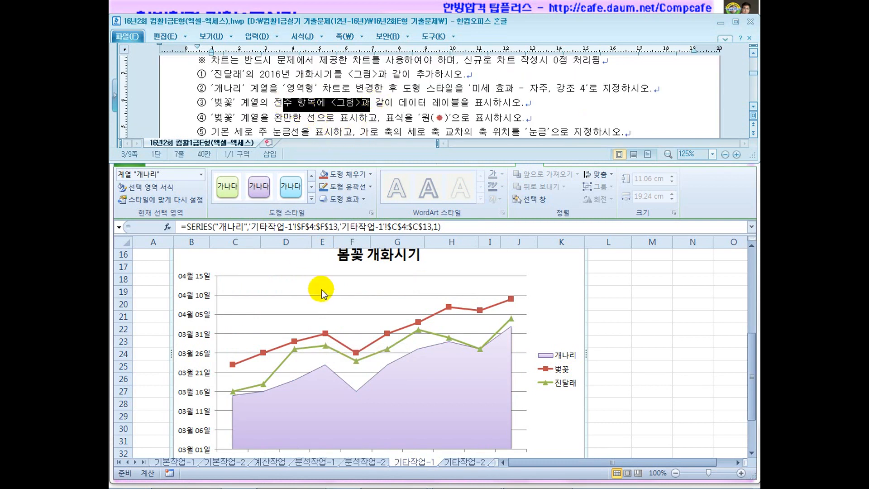
# Add a data label to only the 전주 point of the 벚꽃 series
pyautogui.click(325, 334)
pyautogui.click(326, 335)
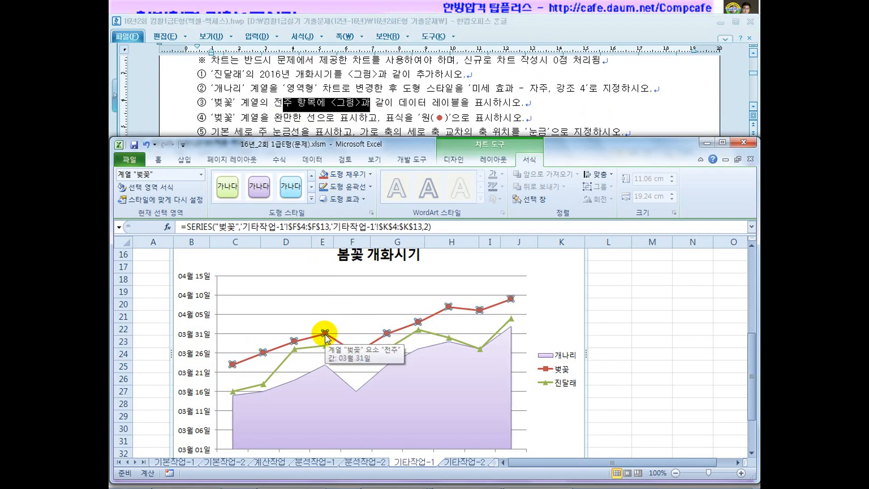
pyautogui.click(325, 334)
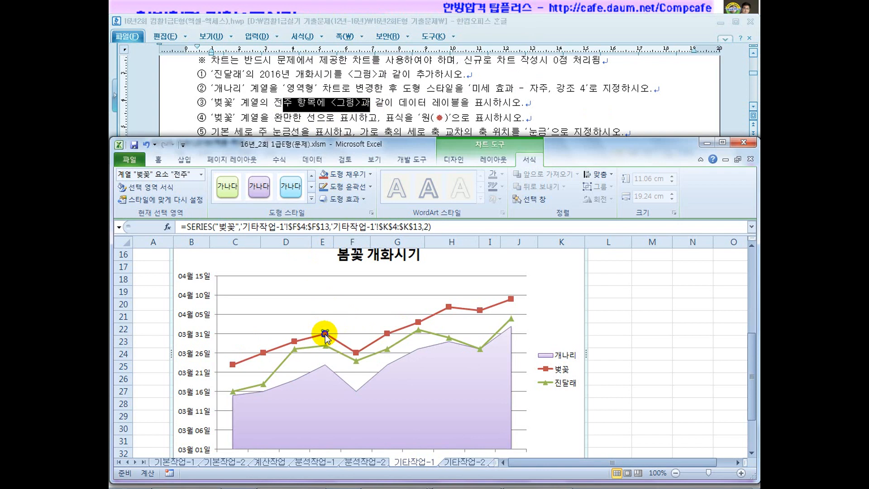
pyautogui.rightClick(326, 336)
pyautogui.click(372, 417)
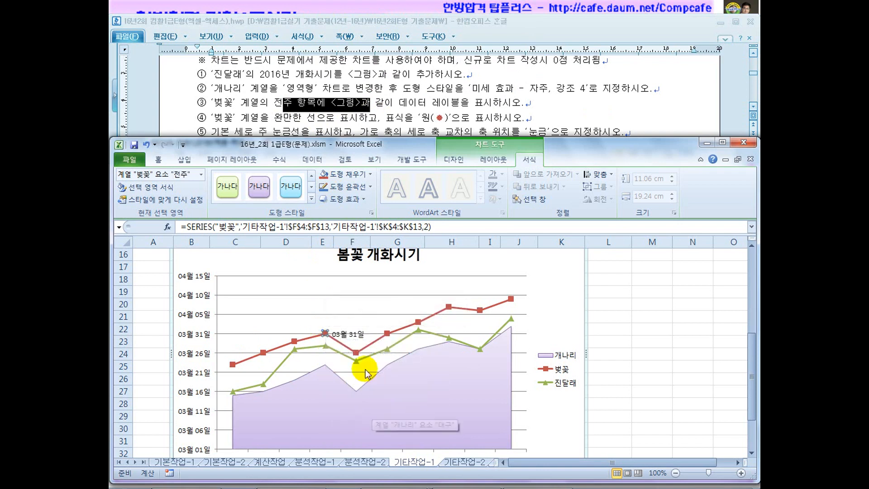
# Check the label placement in the reference chart and set the 전주 data label's position to 위쪽
pyautogui.click(382, 128)
pyautogui.scroll(-3, 380, 114)
pyautogui.scroll(-2, 329, 131)
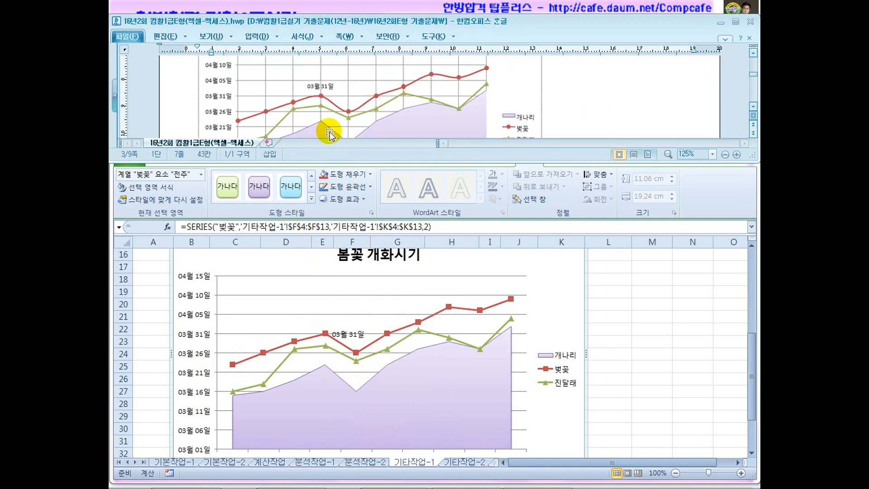
pyautogui.click(355, 337)
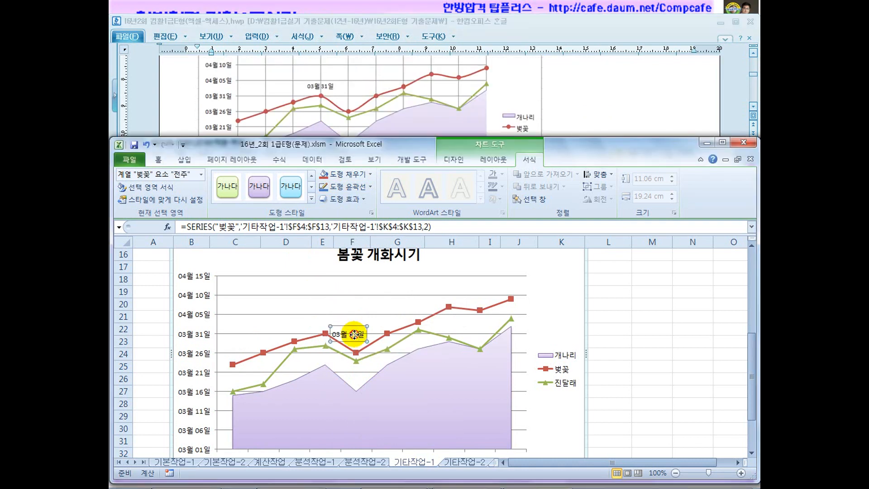
pyautogui.click(356, 337)
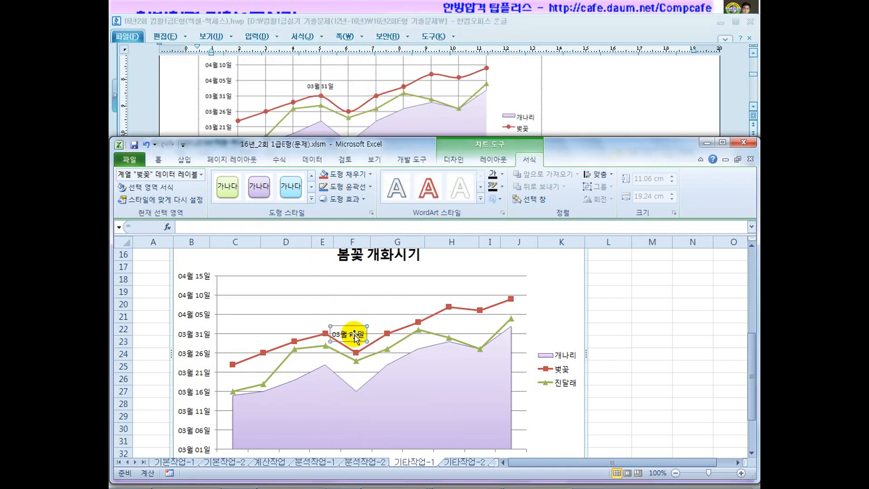
pyautogui.rightClick(356, 338)
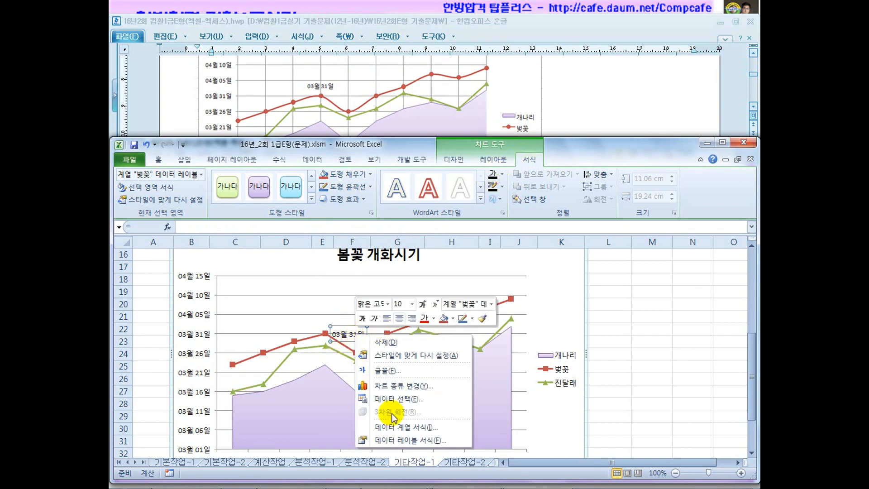
pyautogui.click(404, 441)
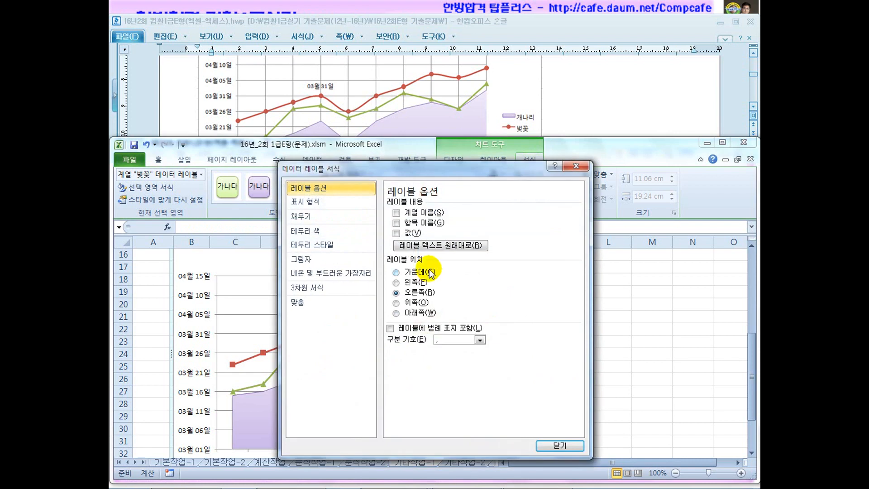
pyautogui.click(412, 302)
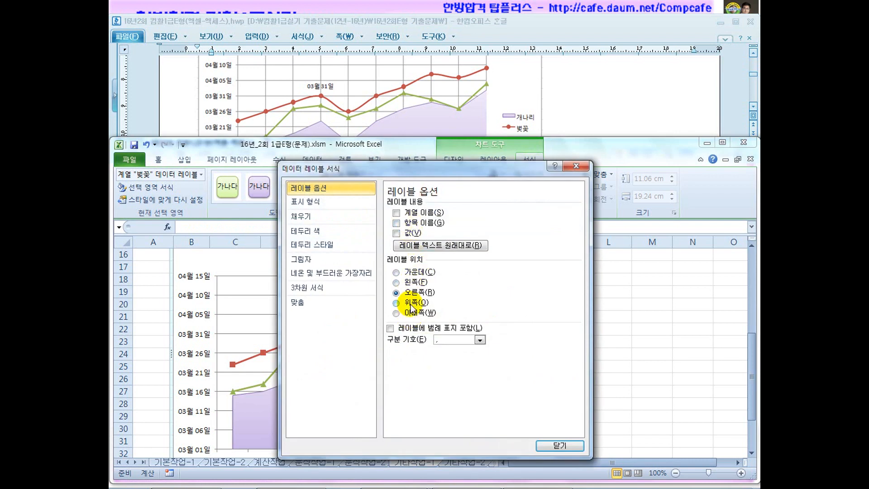
pyautogui.click(559, 446)
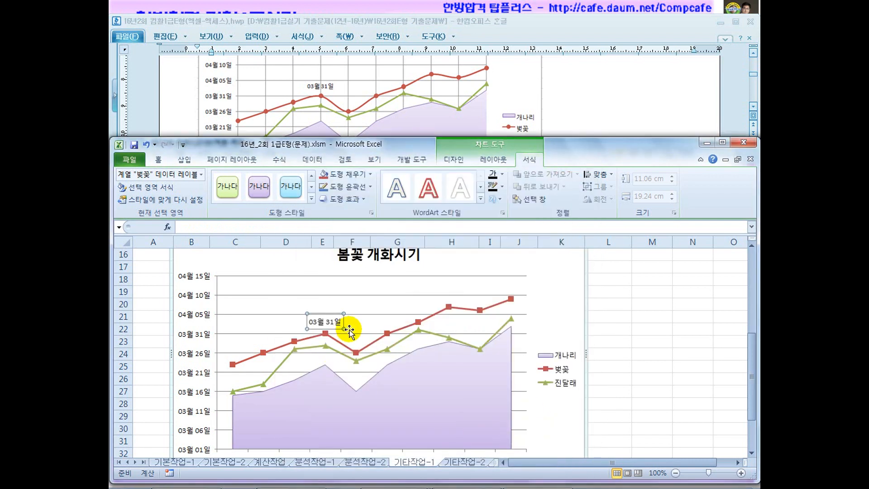
# Display a data label in the 위쪽 position for only the 벚꽃 series' 전주 point
pyautogui.click(325, 334)
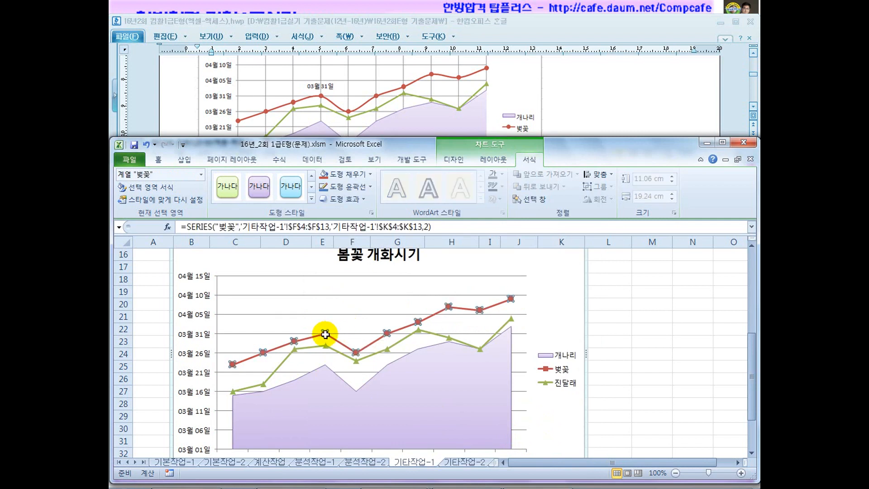
pyautogui.click(325, 335)
pyautogui.click(492, 160)
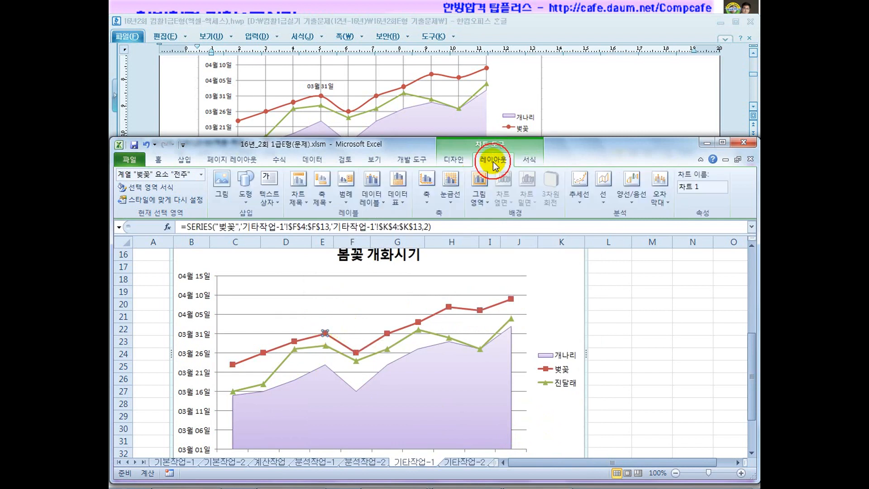
pyautogui.click(369, 202)
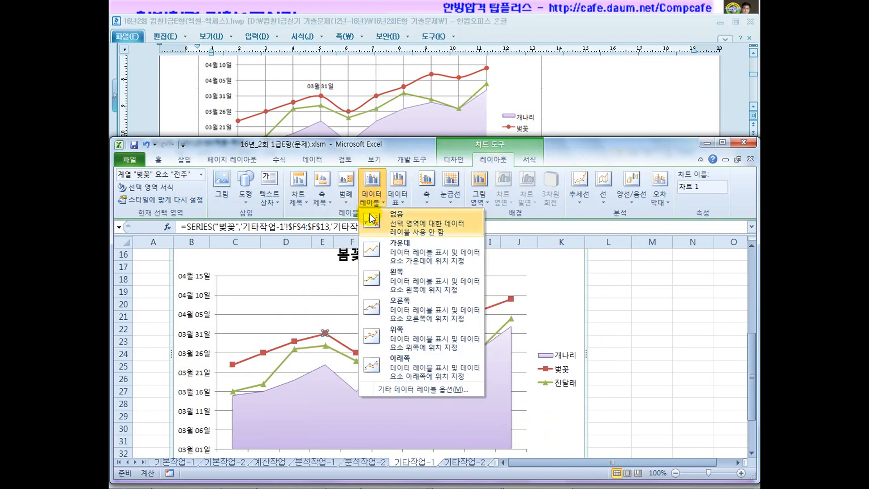
pyautogui.click(391, 338)
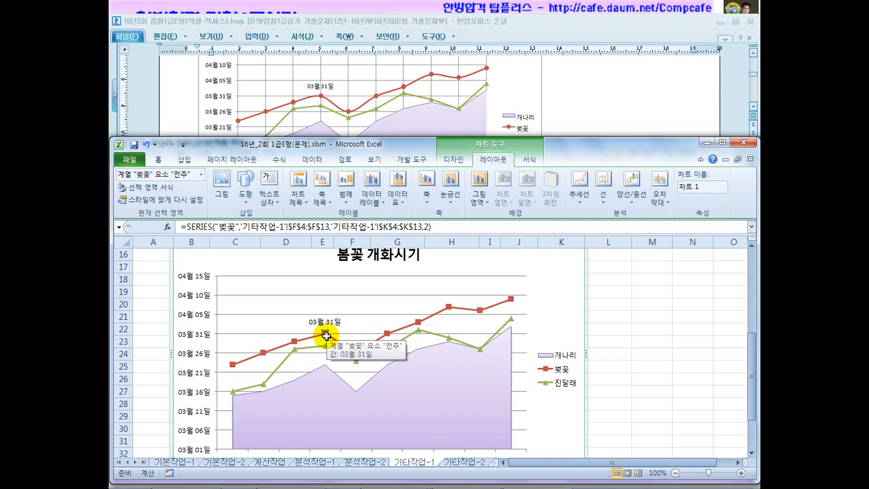
# Read the exam document's requirement on the 벚꽃 series' smoothed line and marker shape
pyautogui.click(565, 103)
pyautogui.scroll(3, 565, 147)
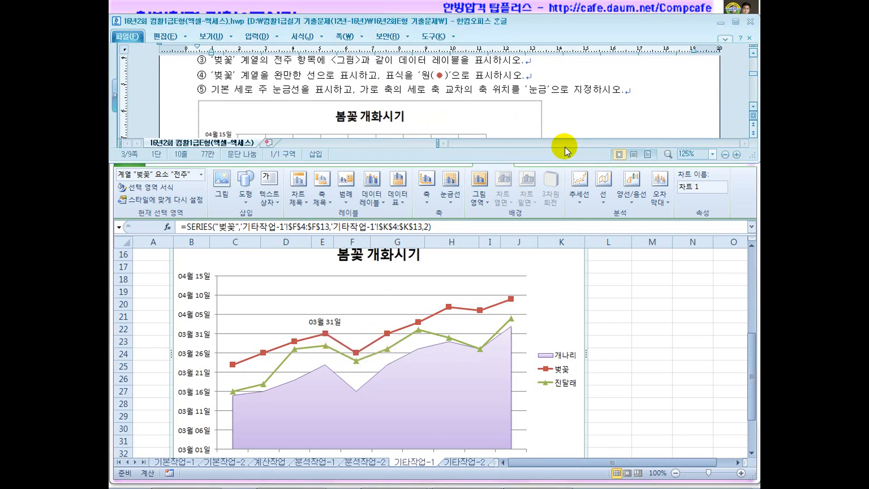
pyautogui.click(350, 75)
pyautogui.scroll(1, 350, 76)
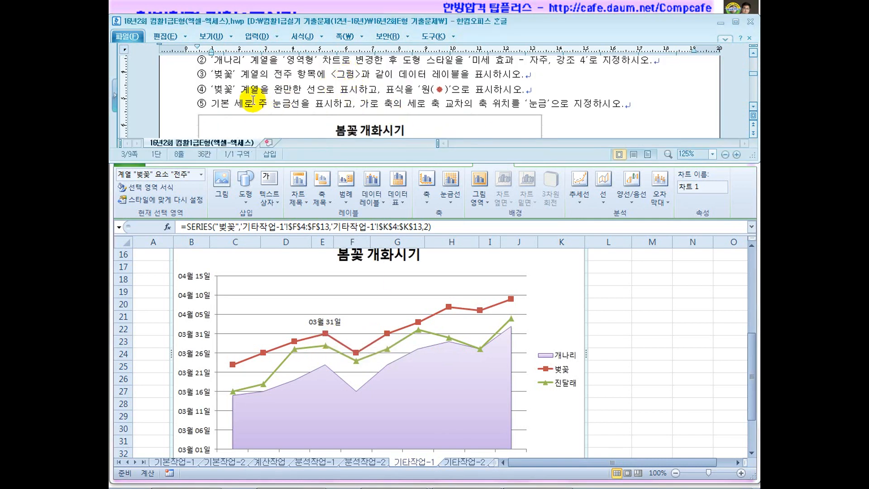
# Check the smoothed-line and circle-marker requirement, select the whole 벚꽃 series and open its data series formatting
pyautogui.moveTo(293, 89); pyautogui.dragTo(367, 86)
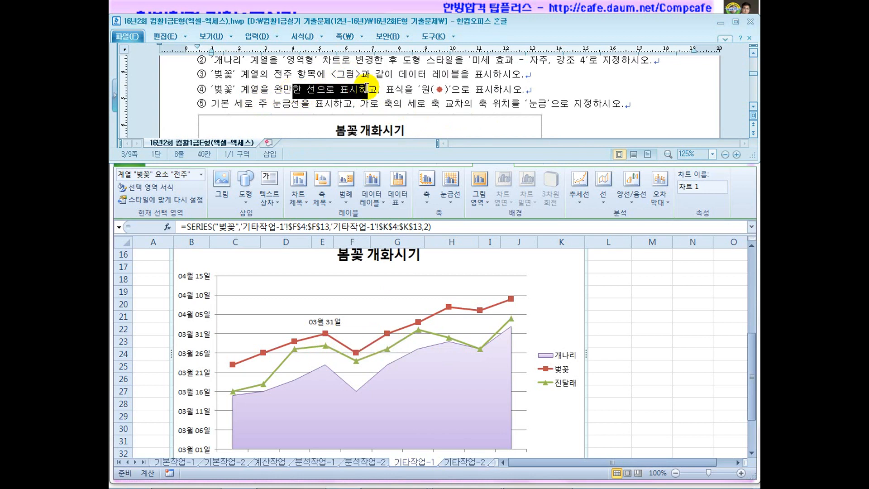
pyautogui.click(429, 91)
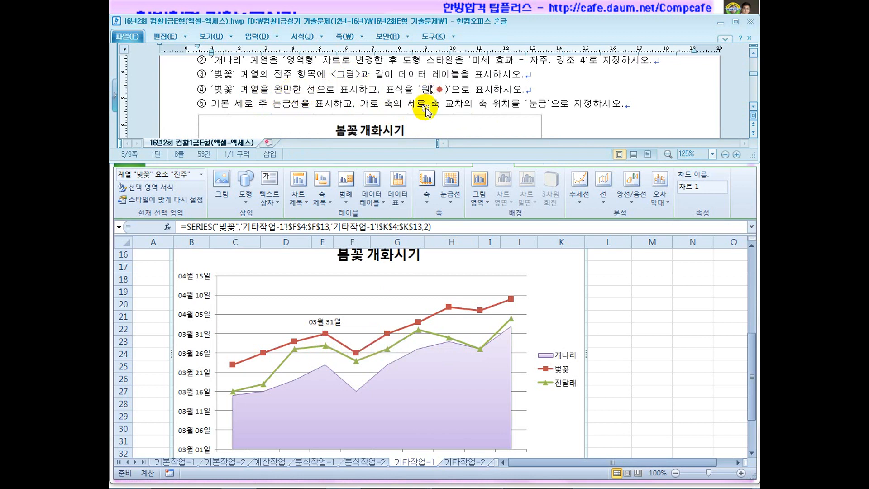
pyautogui.click(386, 333)
pyautogui.click(387, 334)
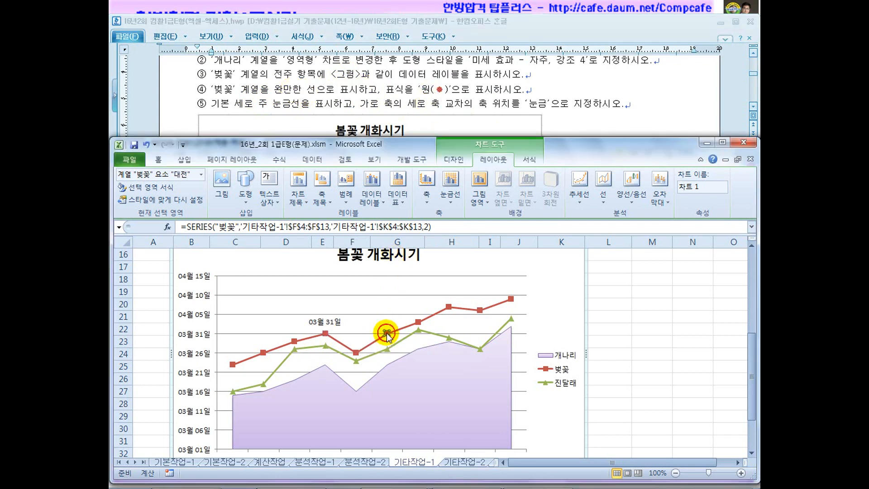
pyautogui.click(419, 325)
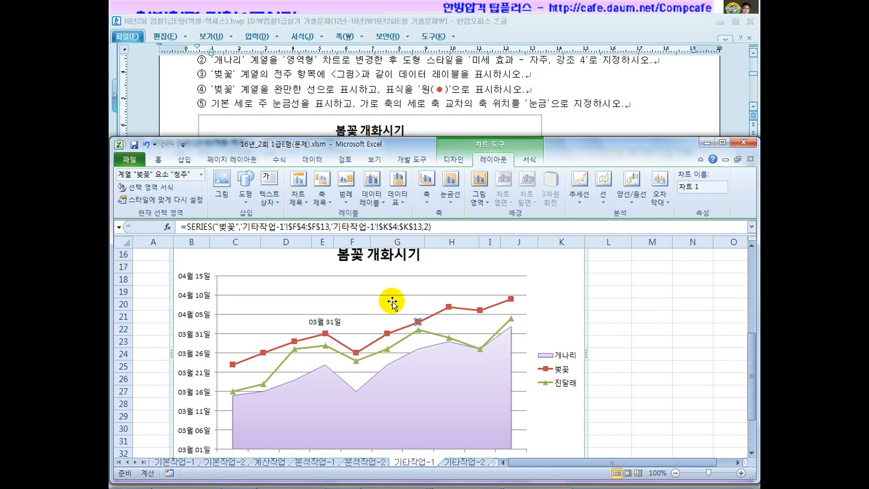
pyautogui.click(418, 322)
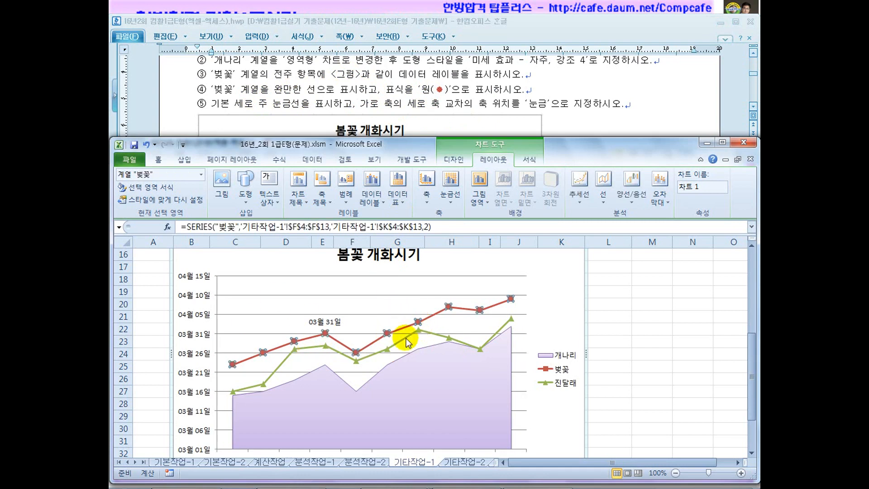
pyautogui.rightClick(420, 322)
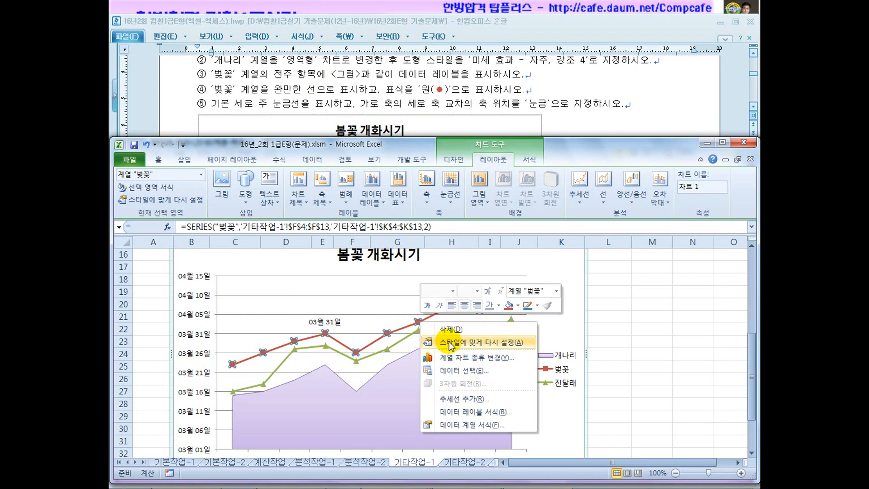
pyautogui.click(464, 427)
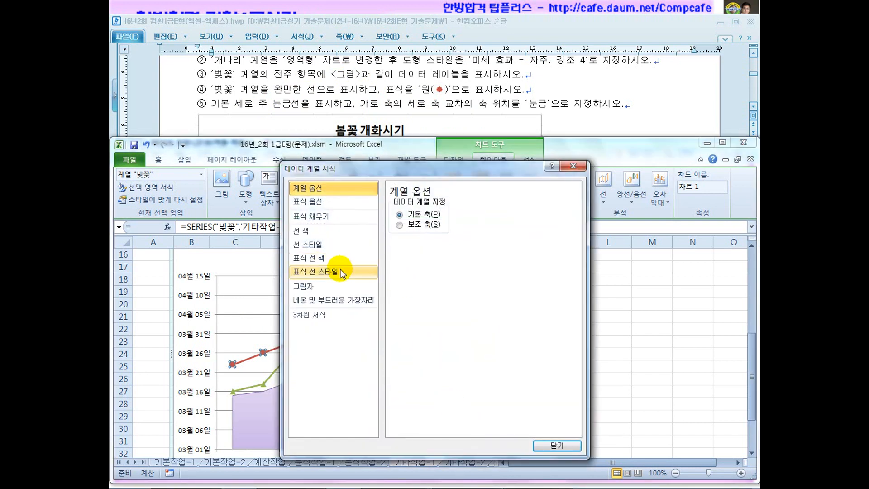
# Display the 벚꽃 series as a smoothed line (완만한 선) and set its markers to circles (원)
pyautogui.click(301, 245)
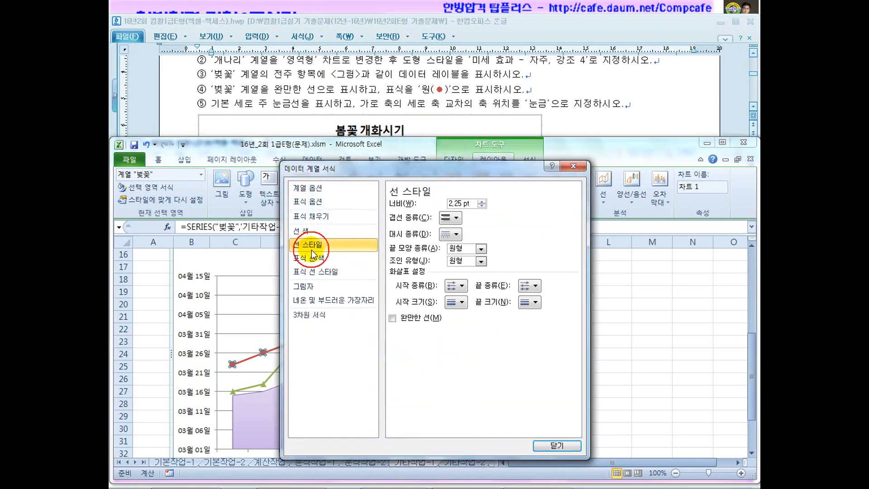
pyautogui.click(308, 202)
pyautogui.click(399, 237)
pyautogui.click(439, 250)
pyautogui.click(429, 336)
pyautogui.click(543, 445)
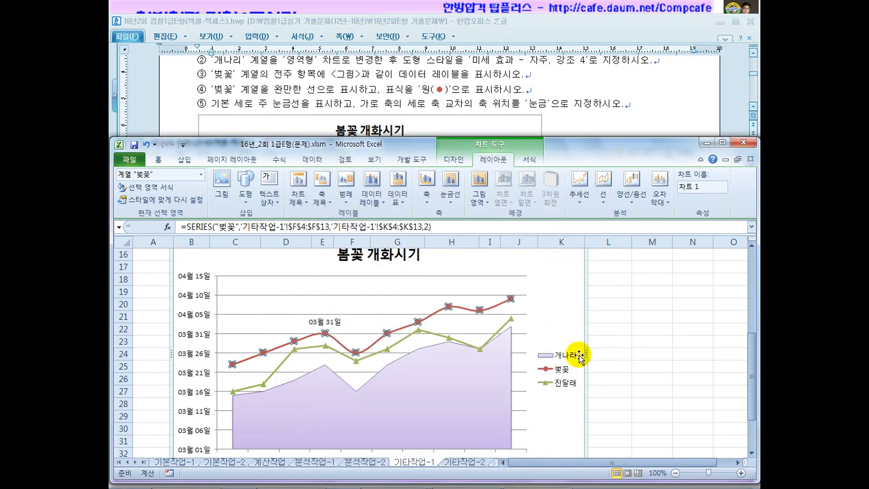
pyautogui.click(562, 356)
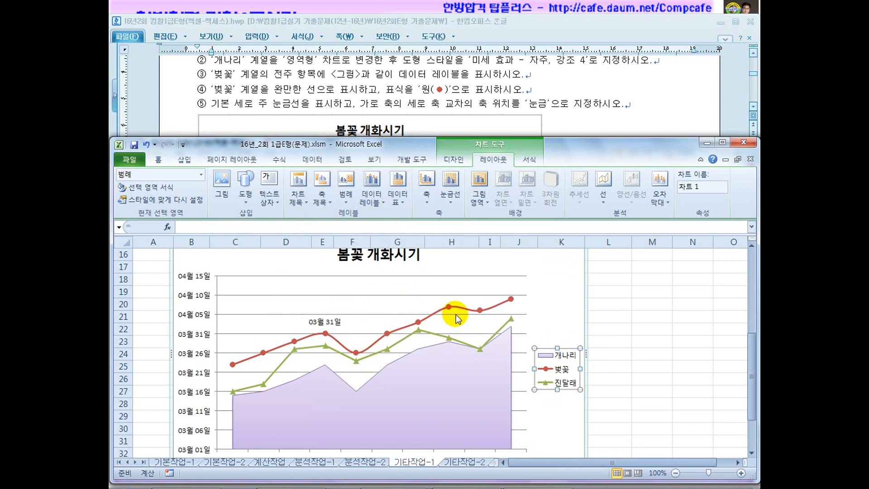
# Show the primary vertical major gridlines (주 눈금선) on the 봄꽃 개화시기 chart
pyautogui.click(232, 104)
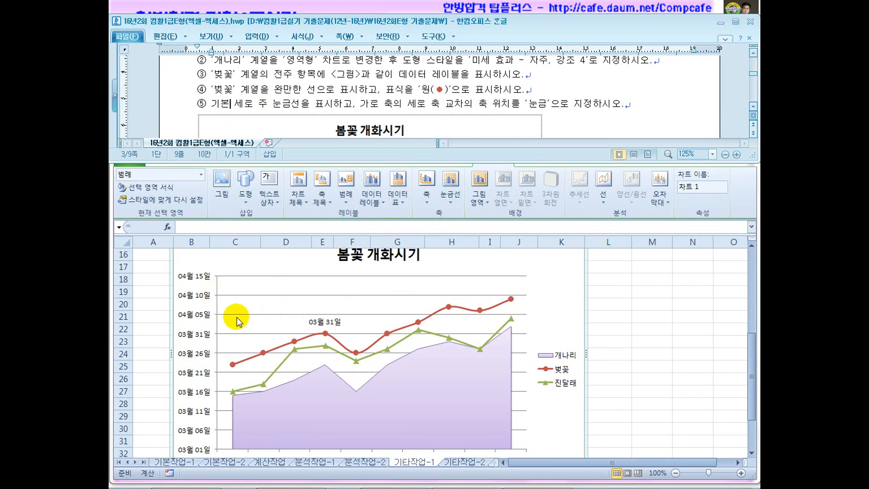
pyautogui.click(298, 74)
pyautogui.scroll(-3, 306, 105)
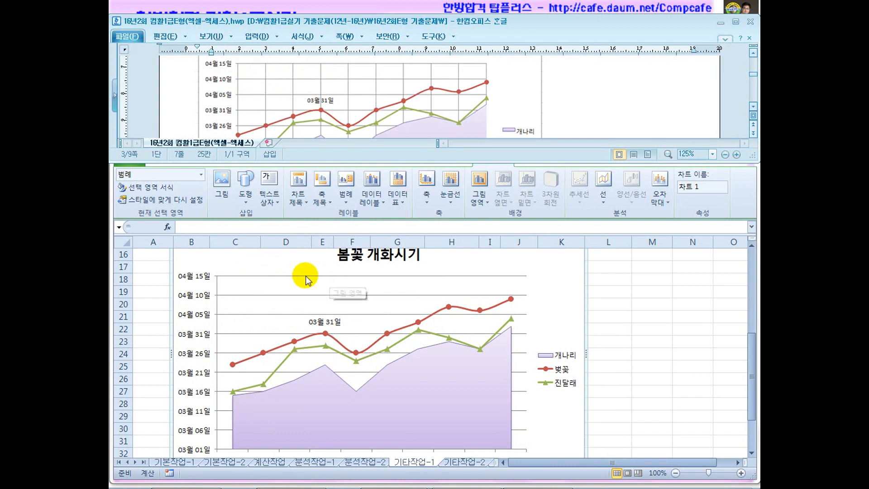
pyautogui.click(287, 267)
pyautogui.scroll(1, 287, 267)
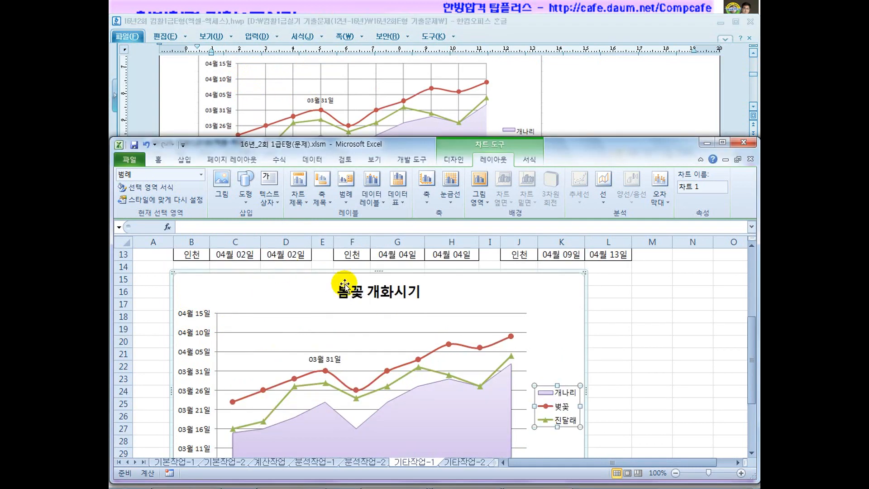
pyautogui.click(495, 290)
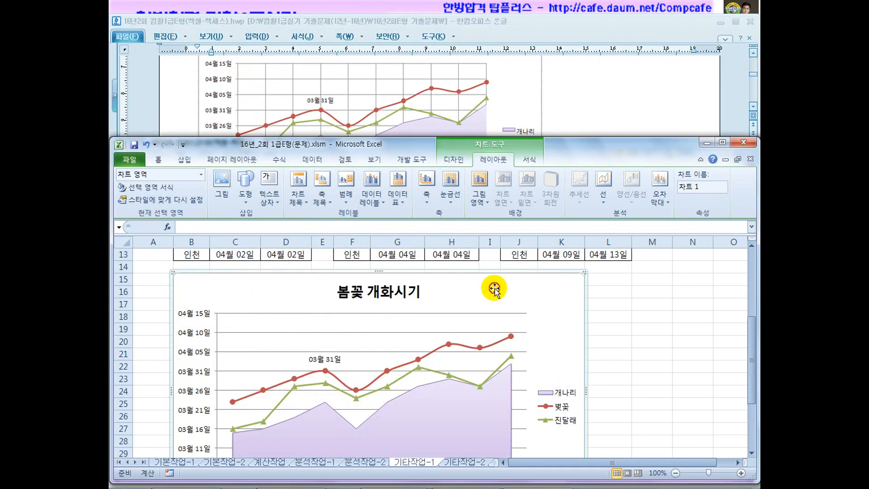
pyautogui.click(451, 200)
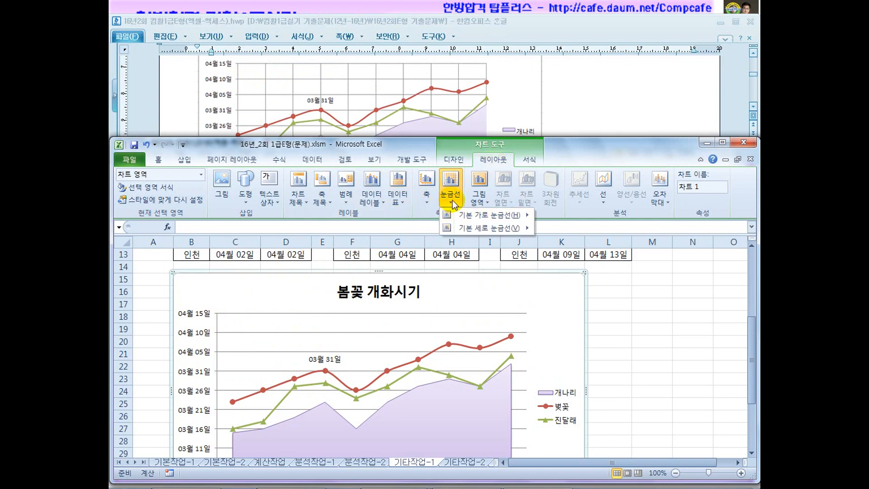
pyautogui.moveTo(459, 227)
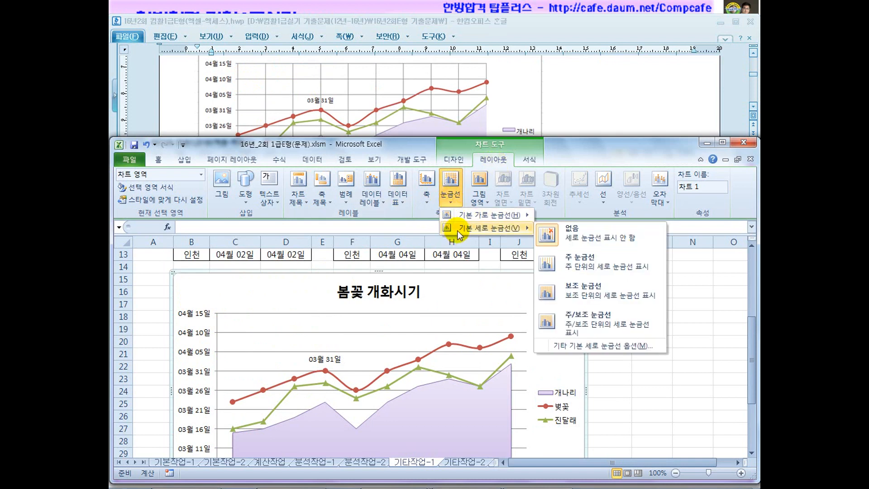
pyautogui.click(557, 262)
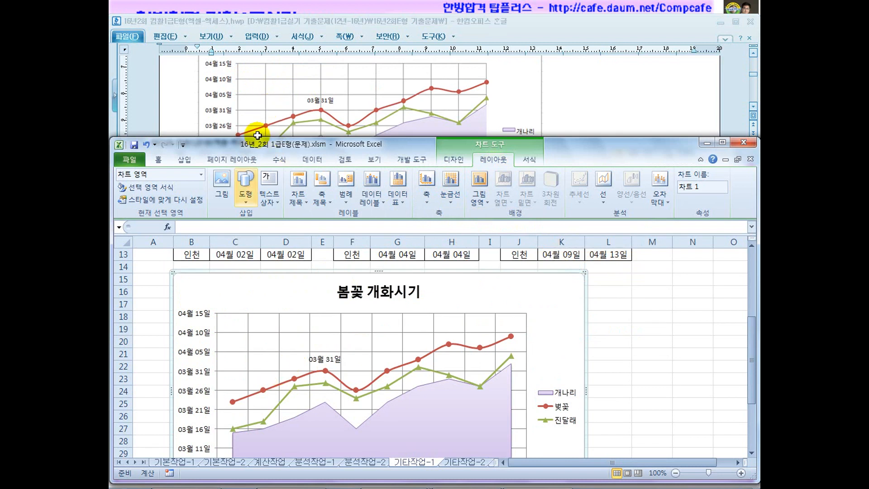
# Read the requirement on the horizontal axis's crossing position and compare the left edges of the reference and worksheet charts
pyautogui.scroll(2, 575, 124)
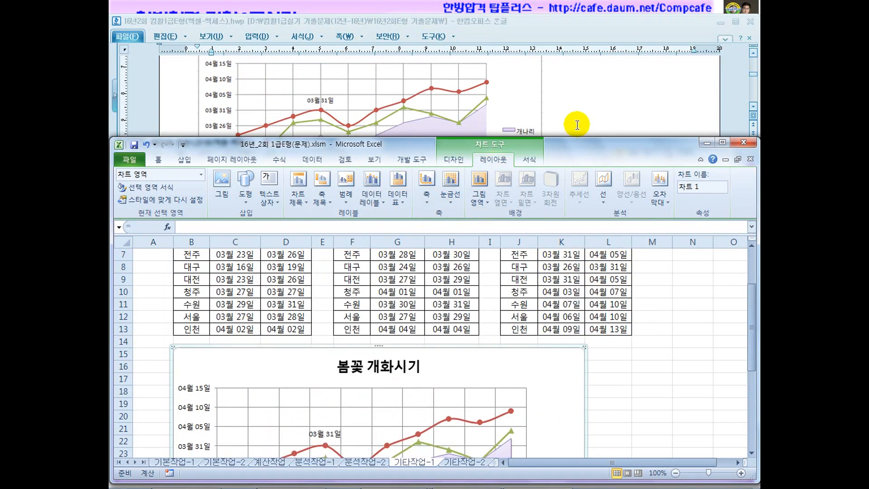
pyautogui.click(581, 103)
pyautogui.scroll(3, 574, 109)
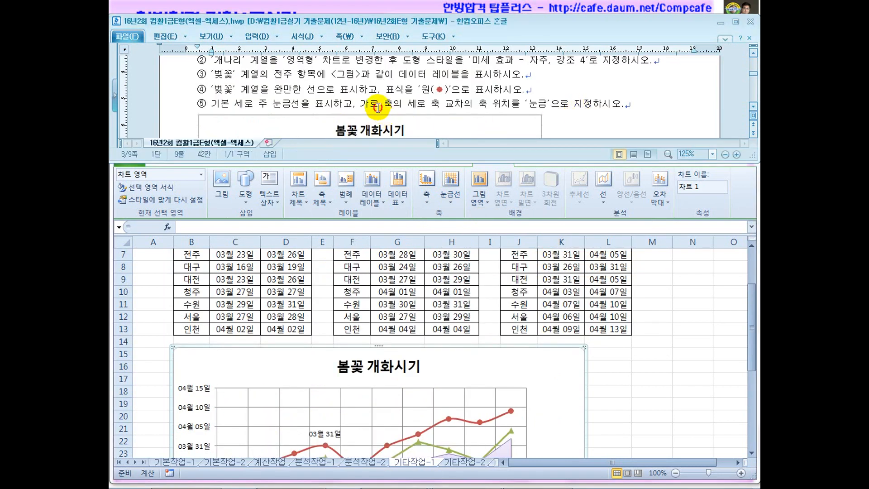
pyautogui.moveTo(379, 104); pyautogui.dragTo(473, 110)
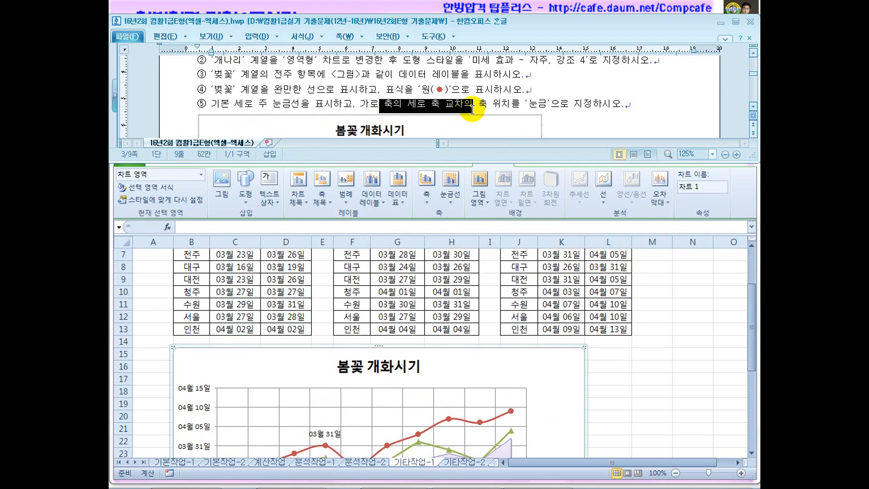
pyautogui.click(500, 107)
pyautogui.scroll(-8, 500, 107)
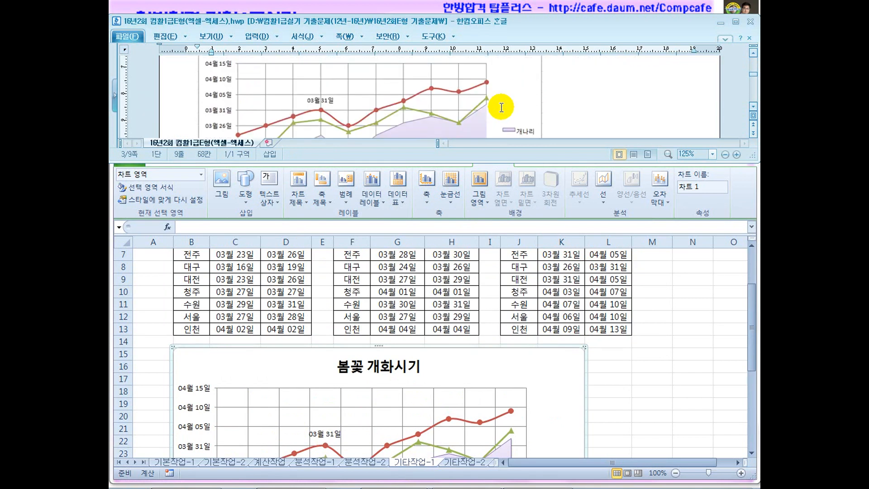
pyautogui.click(607, 353)
pyautogui.scroll(-5, 607, 353)
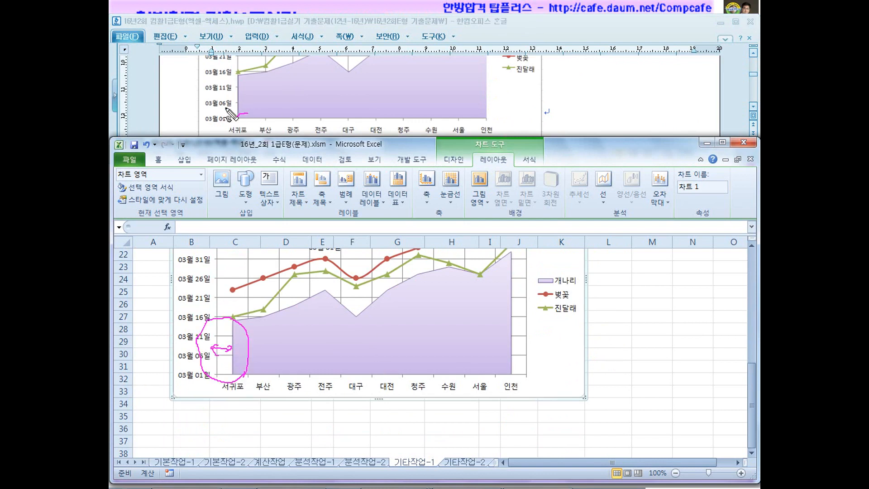
pyautogui.press('Escape')
pyautogui.click(571, 113)
pyautogui.scroll(3, 571, 112)
pyautogui.scroll(2, 572, 113)
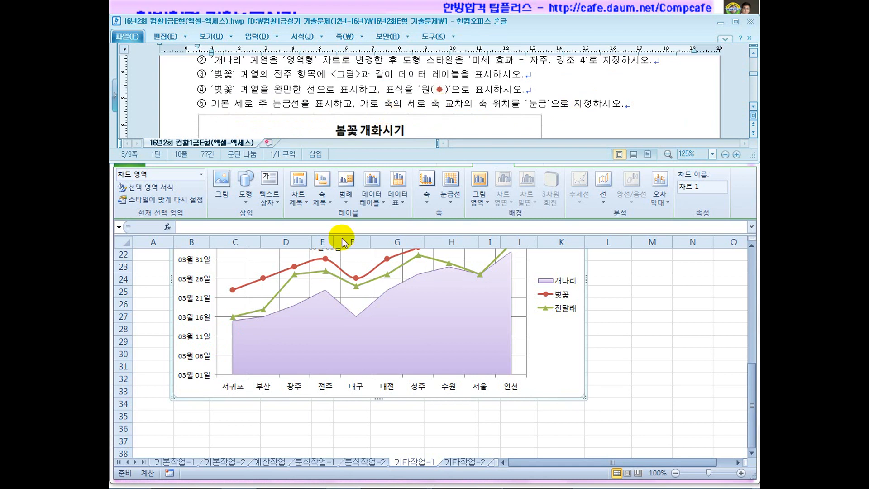
# Set the horizontal category axis's 축 위치 for the vertical axis crossing to 눈금
pyautogui.click(329, 392)
pyautogui.click(328, 392)
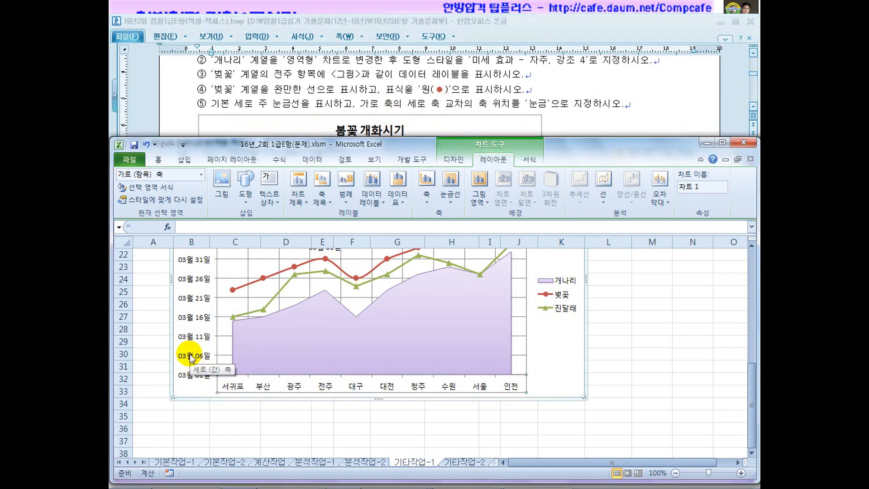
pyautogui.rightClick(327, 387)
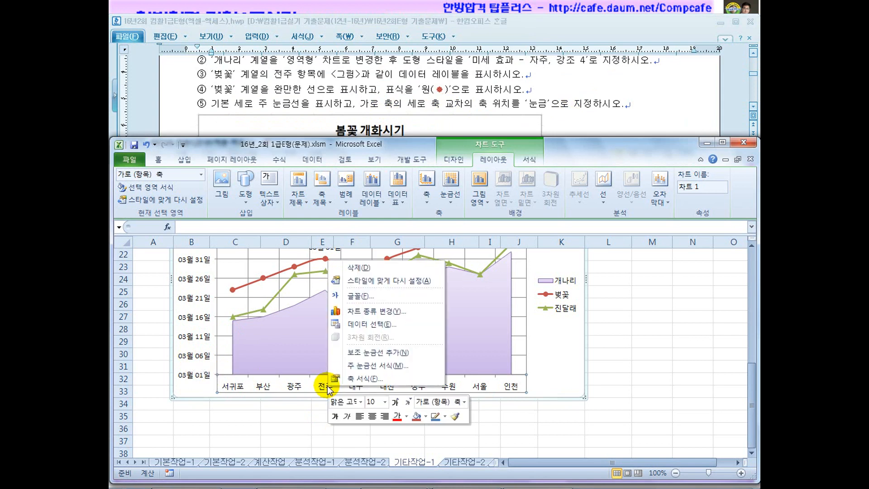
pyautogui.click(362, 380)
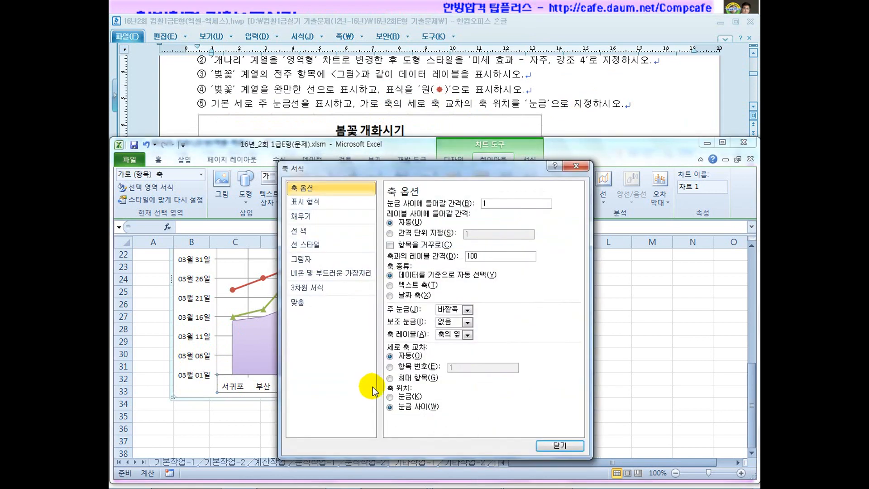
pyautogui.click(402, 397)
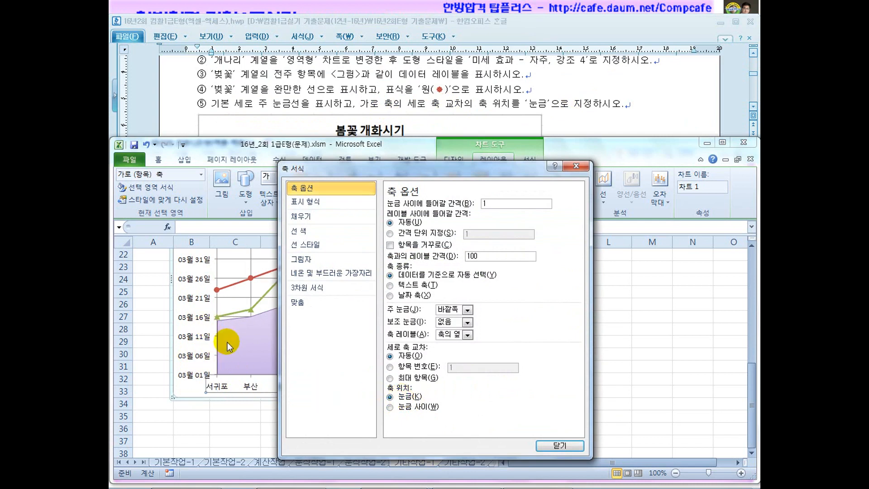
pyautogui.click(552, 445)
pyautogui.click(627, 352)
# Compare the worksheet's 봄꽃 개화시기 chart with the requirements and reference chart in the exam document
pyautogui.moveTo(535, 100); pyautogui.dragTo(593, 100)
pyautogui.click(590, 121)
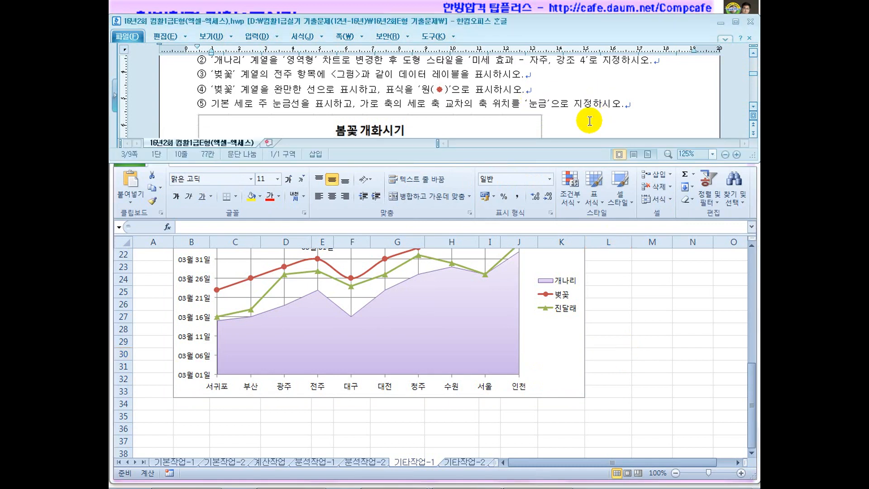
pyautogui.scroll(1, 542, 73)
pyautogui.scroll(-5, 545, 111)
pyautogui.scroll(3, 545, 114)
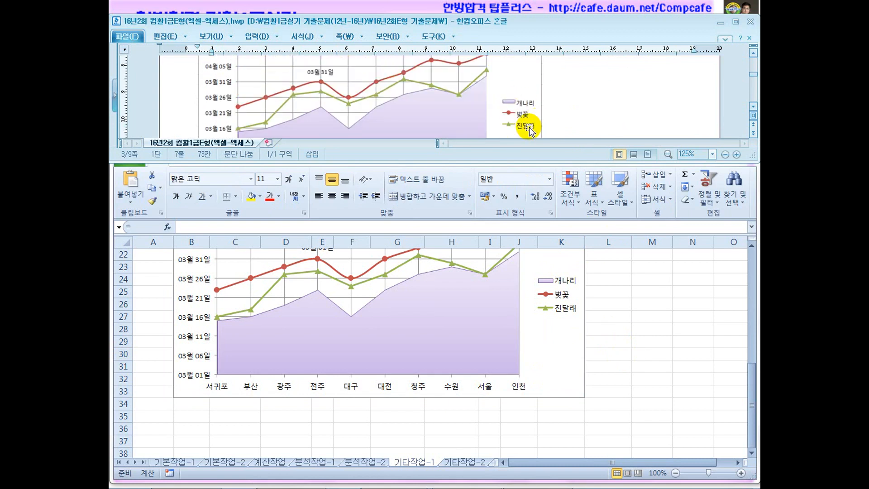
pyautogui.scroll(3, 530, 130)
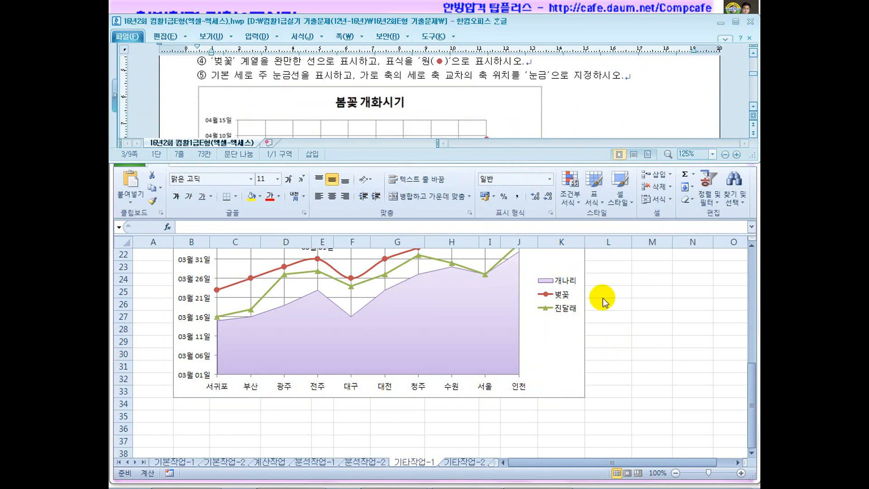
pyautogui.click(624, 323)
pyautogui.scroll(2, 624, 323)
pyautogui.scroll(-2, 624, 322)
pyautogui.scroll(1, 624, 323)
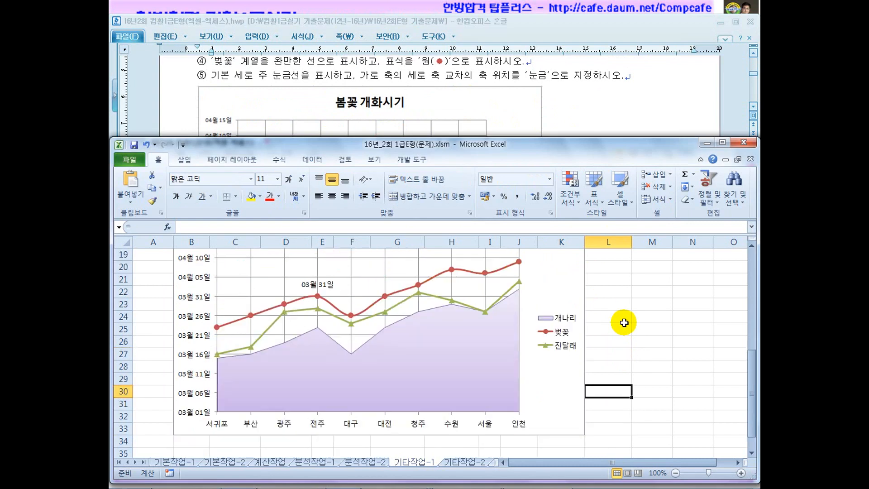
pyautogui.click(160, 321)
pyautogui.scroll(1, 159, 321)
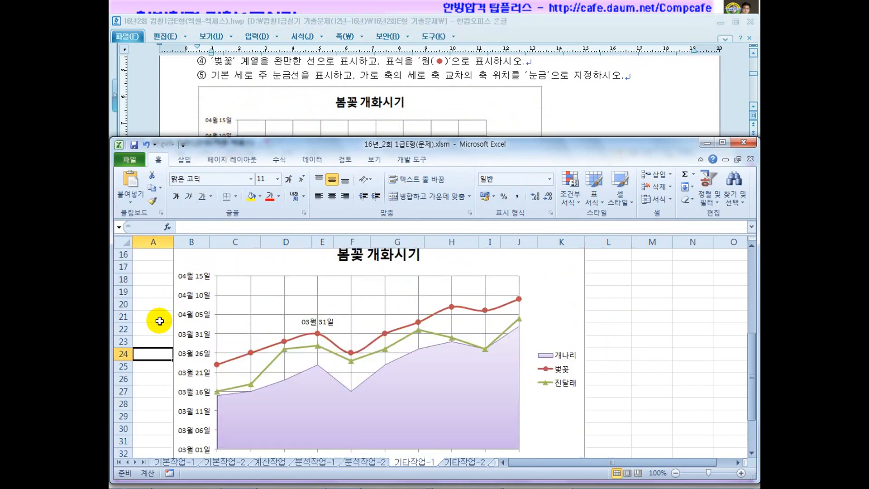
pyautogui.scroll(-2, 159, 321)
pyautogui.scroll(-1, 159, 321)
# Move past the reference chart in the exam document to the 기타작업-2 task instructions
pyautogui.click(191, 123)
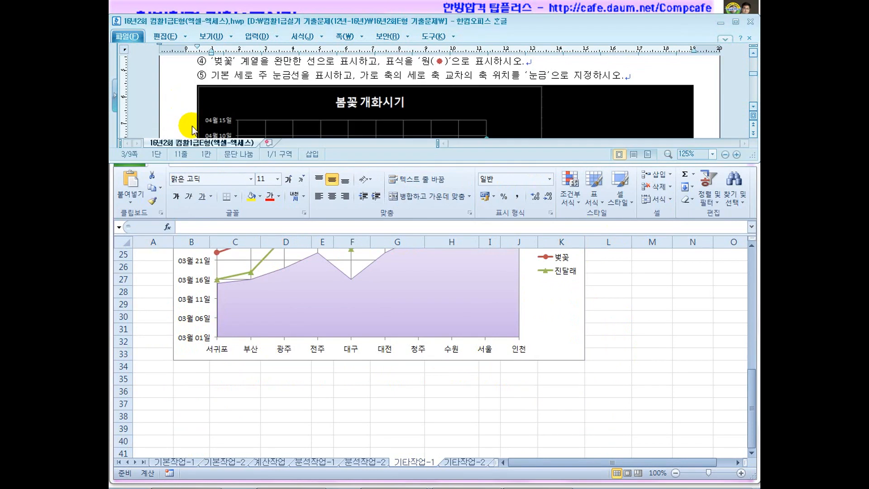
pyautogui.click(522, 81)
pyautogui.scroll(-7, 522, 128)
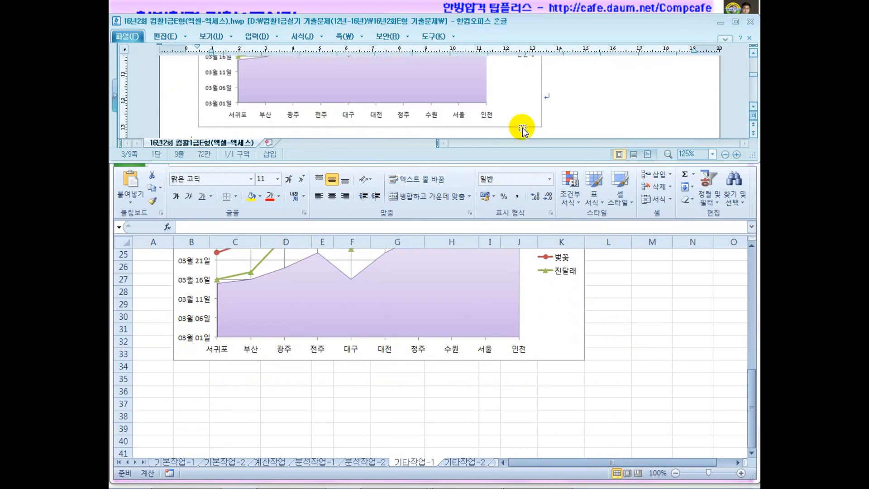
pyautogui.scroll(3, 522, 129)
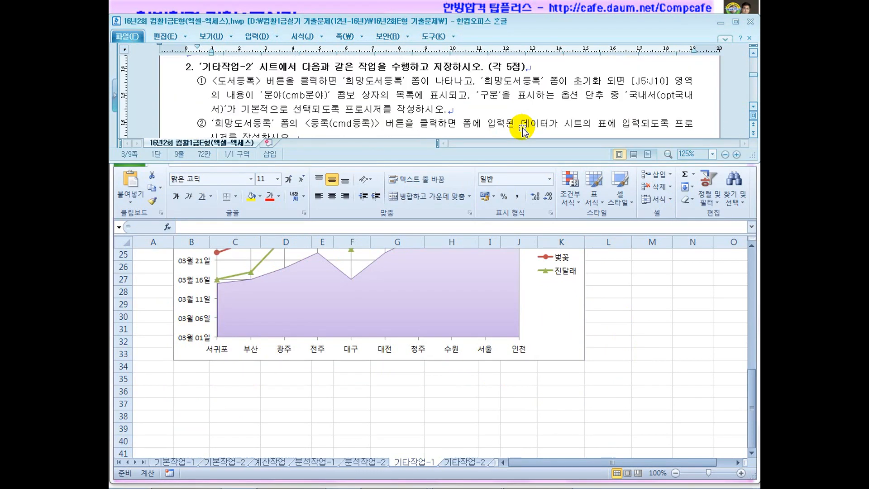
# Go to the 기타작업-2 sheet and try the 도서등록 button against the first requirement in the exam document
pyautogui.click(566, 394)
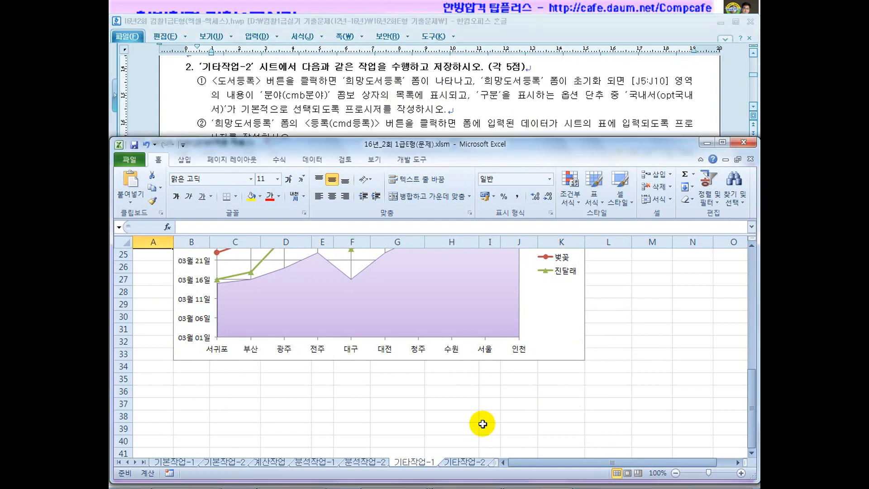
pyautogui.click(469, 462)
pyautogui.click(568, 391)
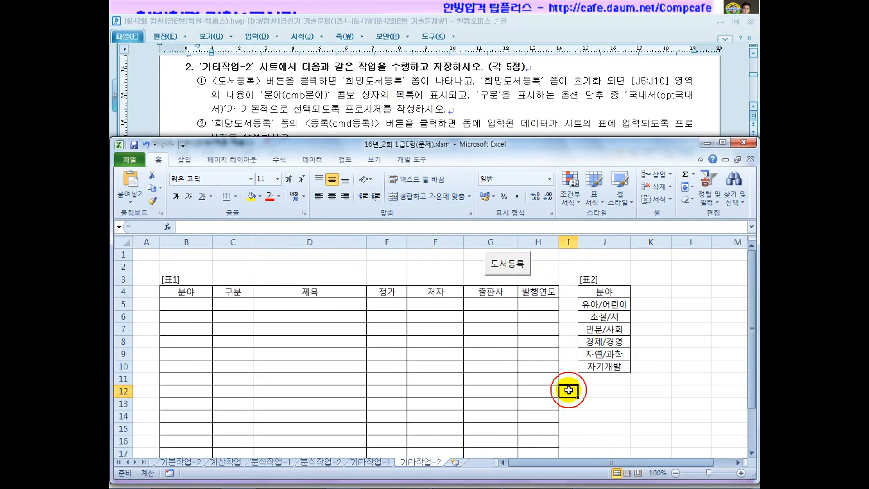
pyautogui.moveTo(280, 82); pyautogui.dragTo(359, 82)
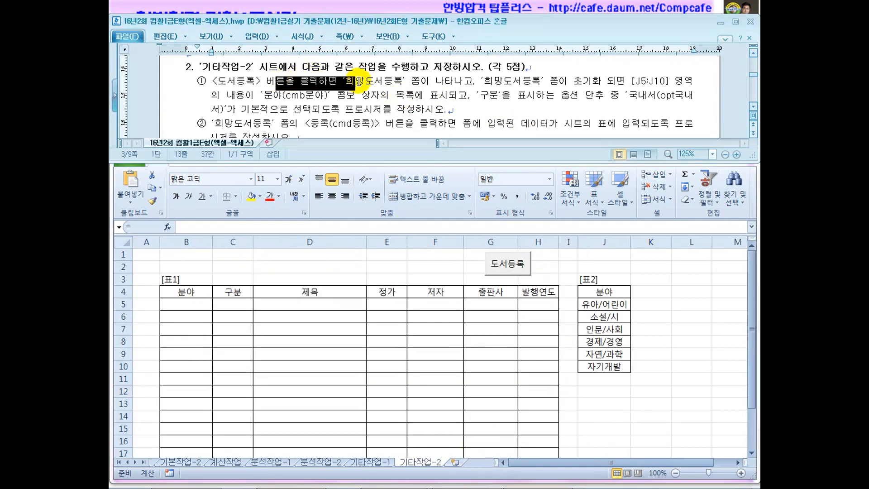
pyautogui.click(511, 267)
pyautogui.click(513, 269)
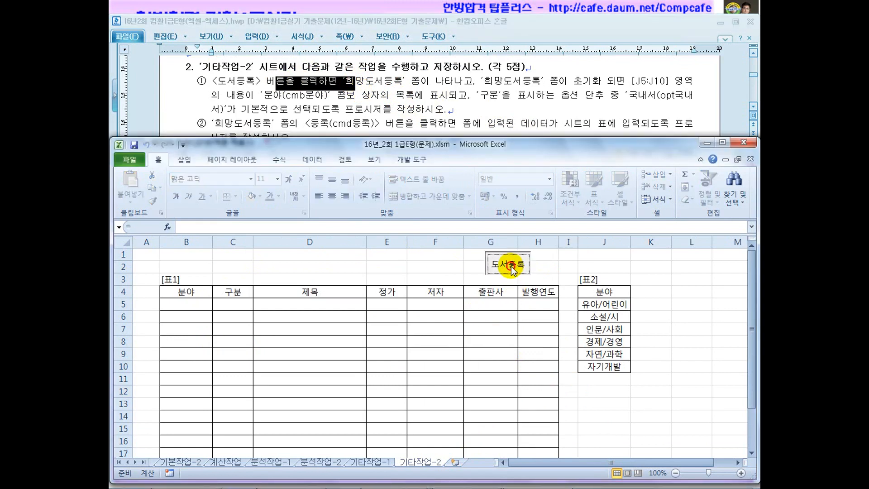
pyautogui.click(423, 84)
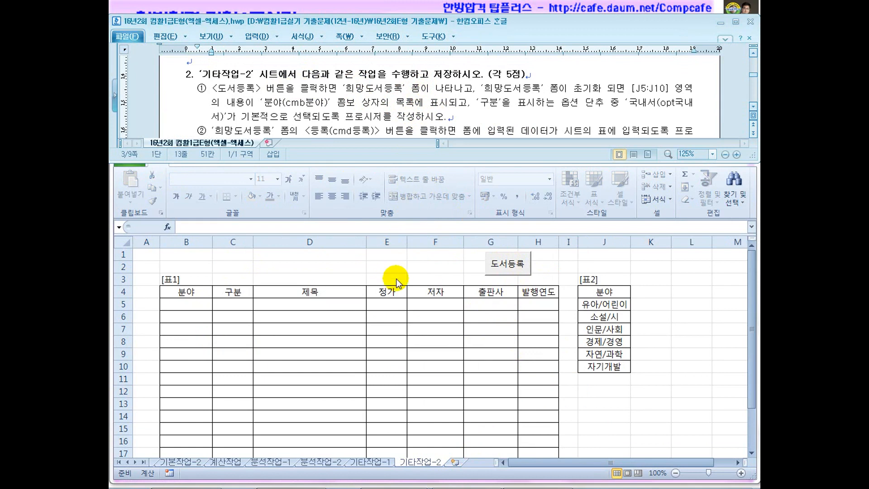
# Turn on design mode in the workbook and open the 도서등록 button's Click procedure
pyautogui.click(405, 249)
pyautogui.click(410, 160)
pyautogui.click(331, 188)
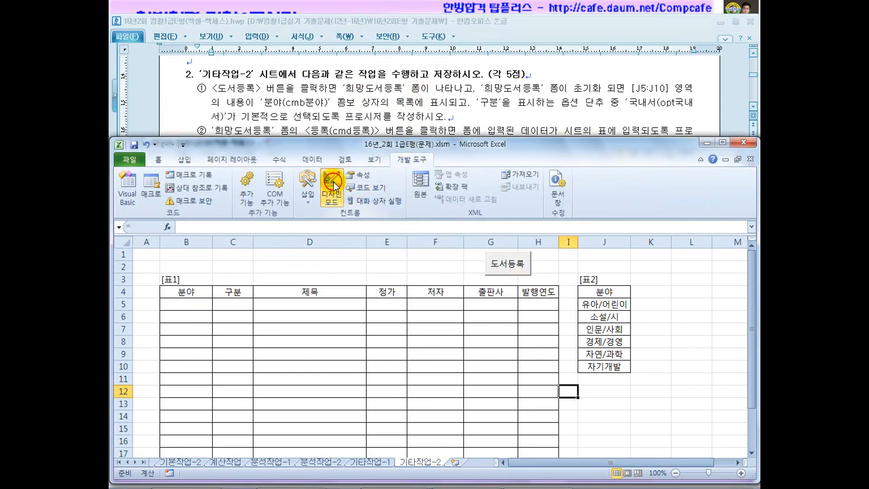
pyautogui.doubleClick(507, 264)
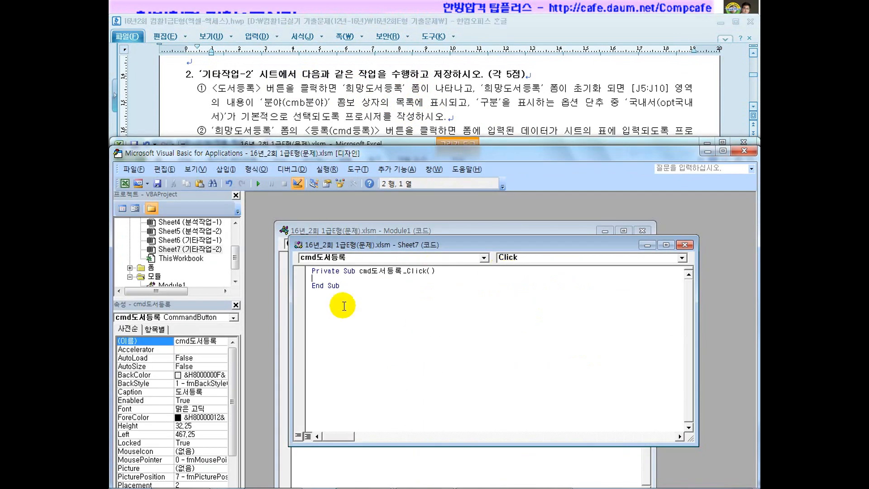
# Look up the form's name in the project and add 희망도서등록.Show to the cmd도서등록_Click procedure
pyautogui.click(130, 267)
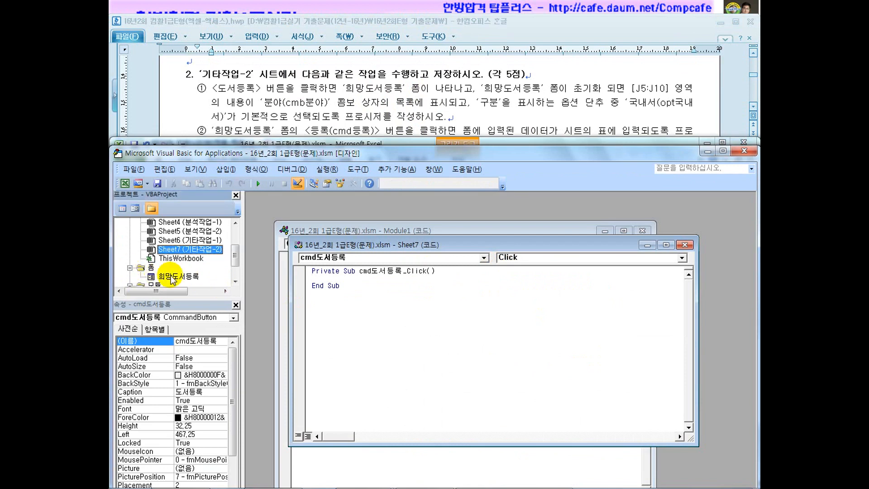
pyautogui.click(322, 279)
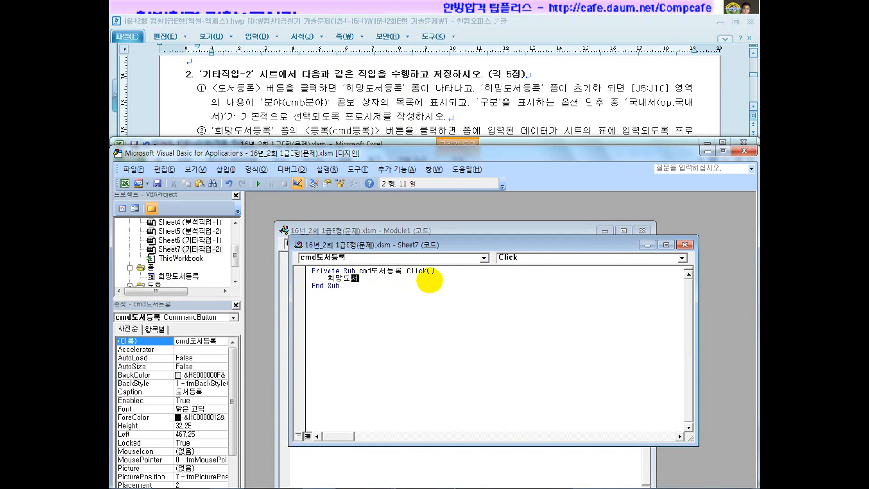
pyautogui.write('희망도서등록.shw')
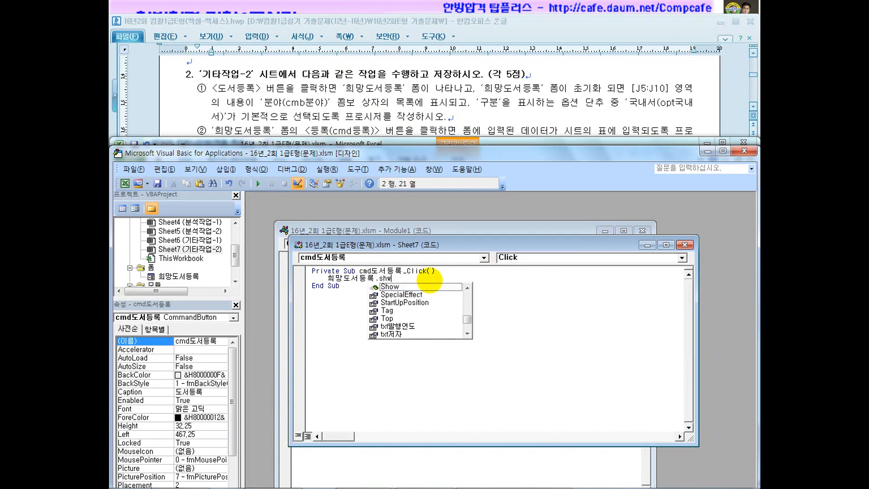
pyautogui.press('Tab')
pyautogui.click(440, 334)
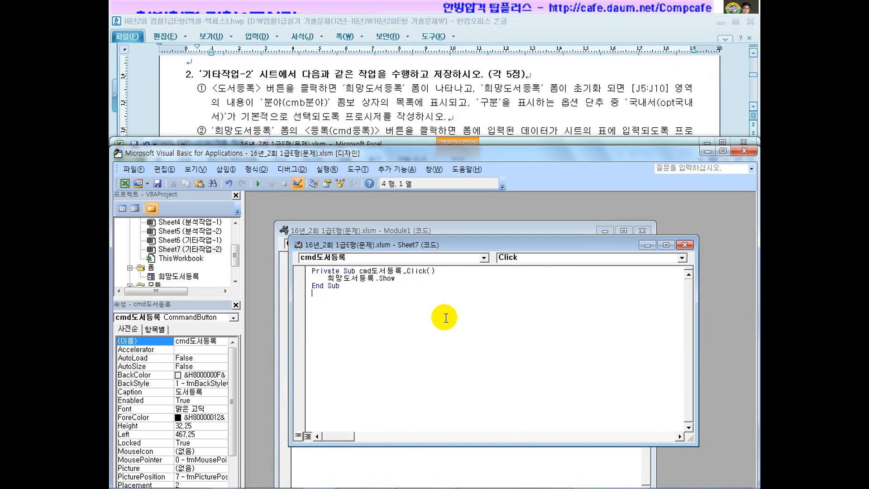
# Leave design mode, run the 도서등록 button, and check the form's 분야 list and 국내서 option against the initialization requirement
pyautogui.click(735, 153)
pyautogui.click(332, 189)
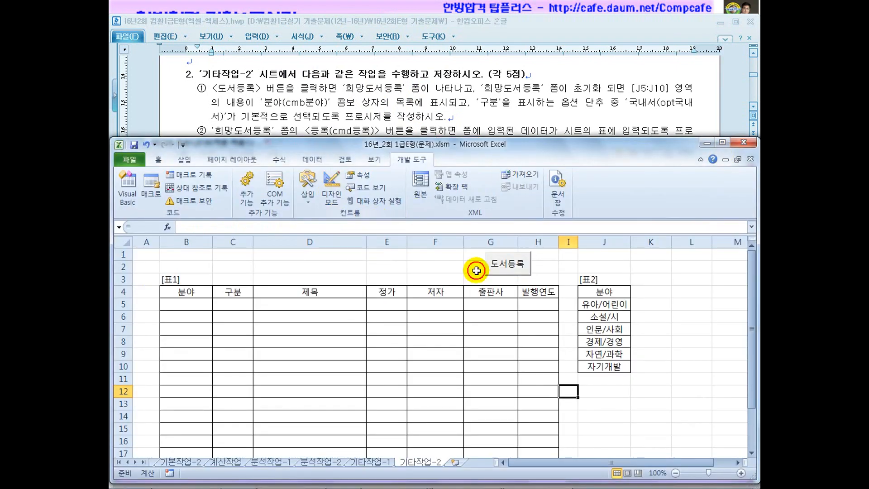
pyautogui.click(508, 263)
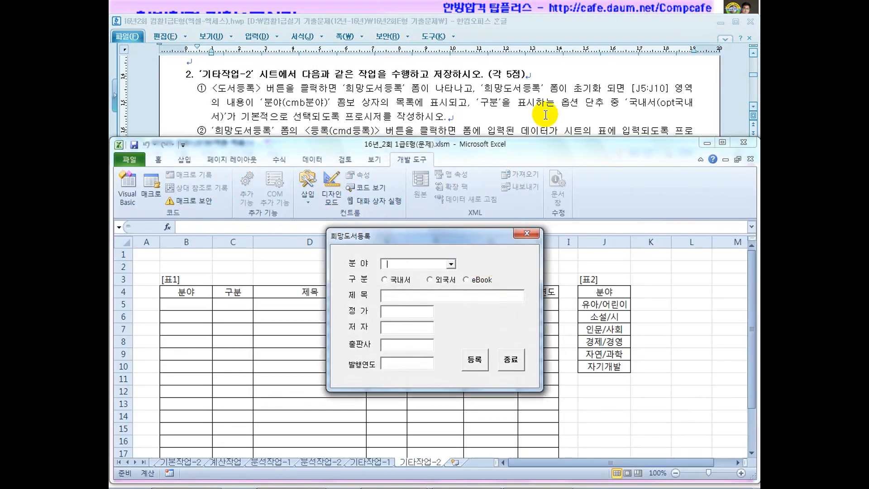
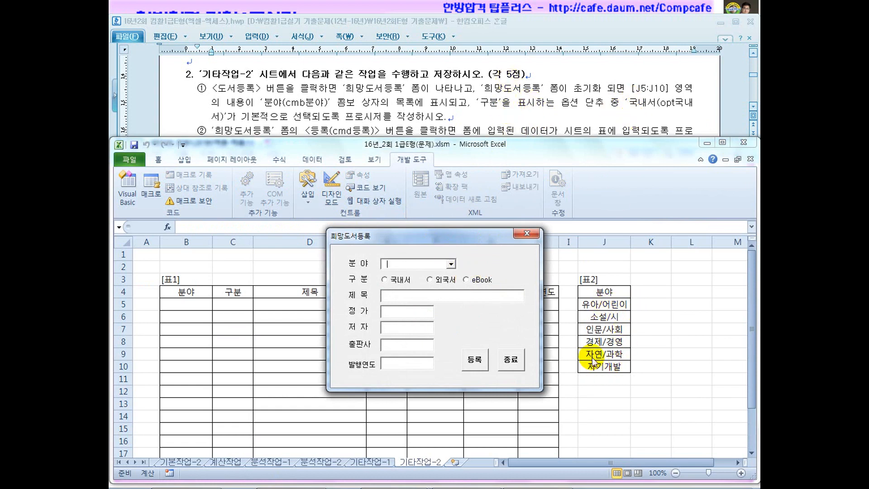
pyautogui.click(451, 264)
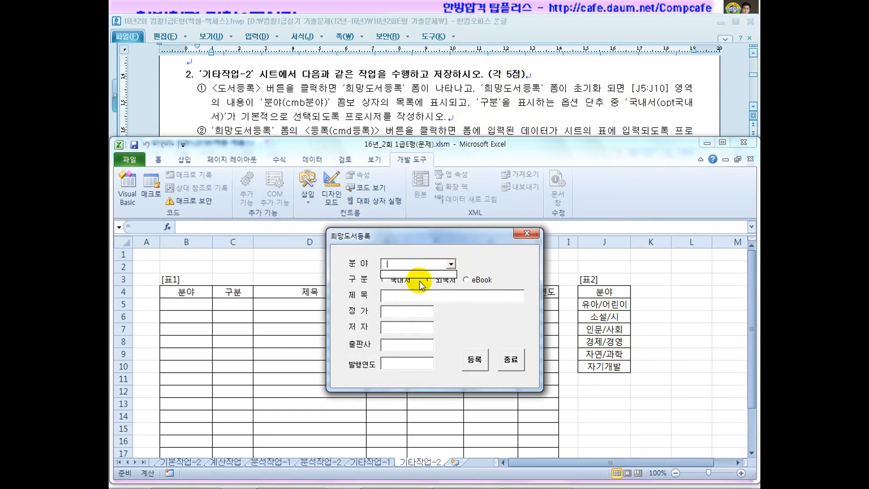
pyautogui.click(402, 116)
pyautogui.click(497, 102)
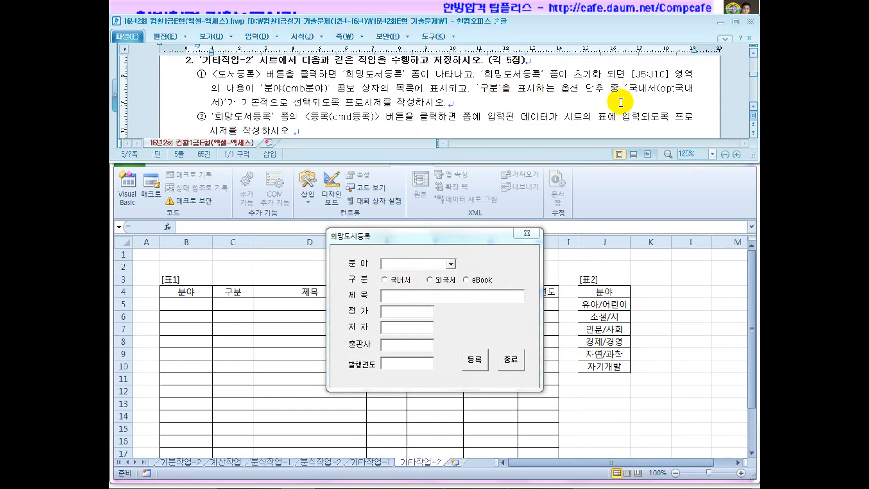
pyautogui.click(386, 281)
pyautogui.click(310, 105)
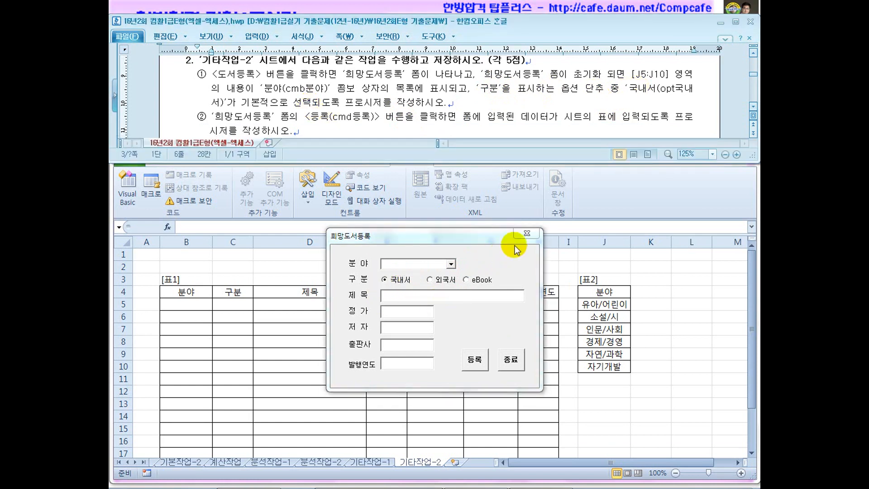
# Close the running form, return to design mode, and open the code of the 희망도서등록 form in the VBA project
pyautogui.click(527, 233)
pyautogui.click(332, 190)
pyautogui.doubleClick(502, 270)
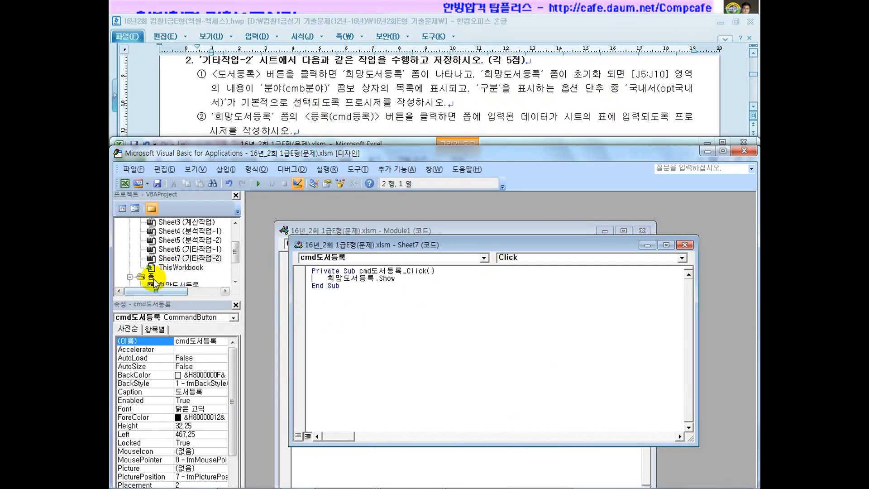
pyautogui.moveTo(235, 253); pyautogui.dragTo(235, 264)
pyautogui.doubleClick(189, 257)
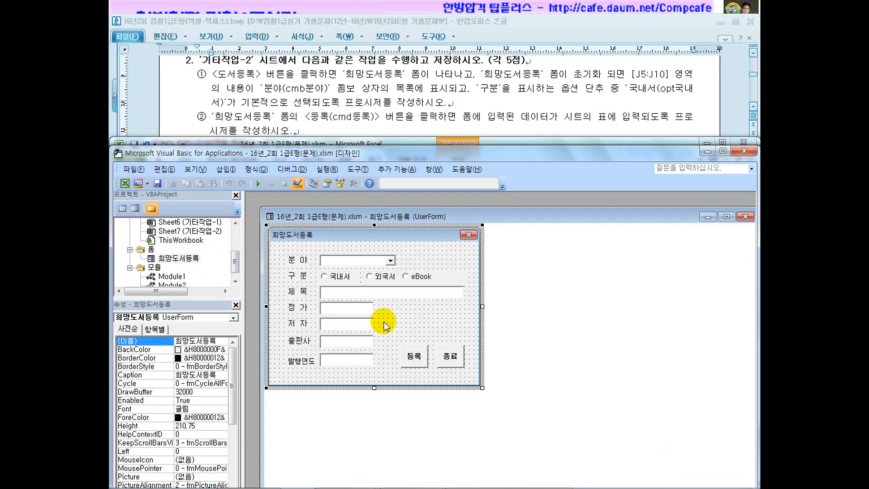
pyautogui.doubleClick(433, 317)
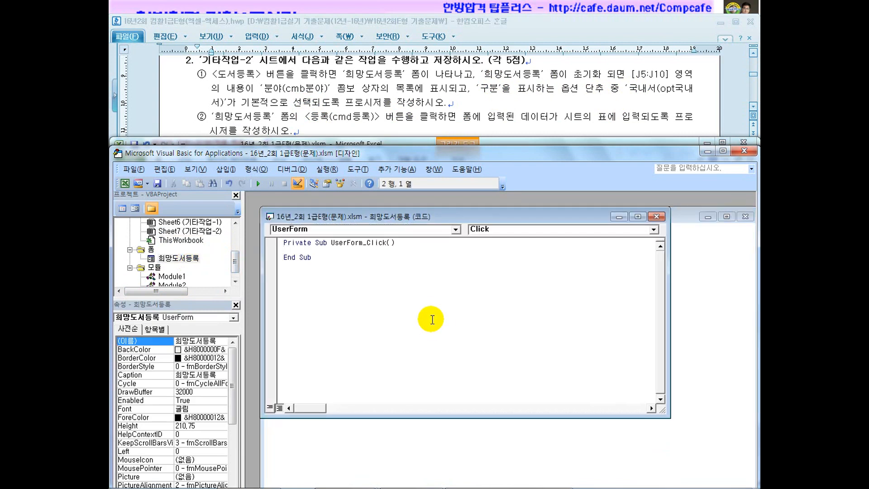
# Arrange the 희망도서등록 form design and its code window side by side
pyautogui.moveTo(262, 294); pyautogui.dragTo(531, 305)
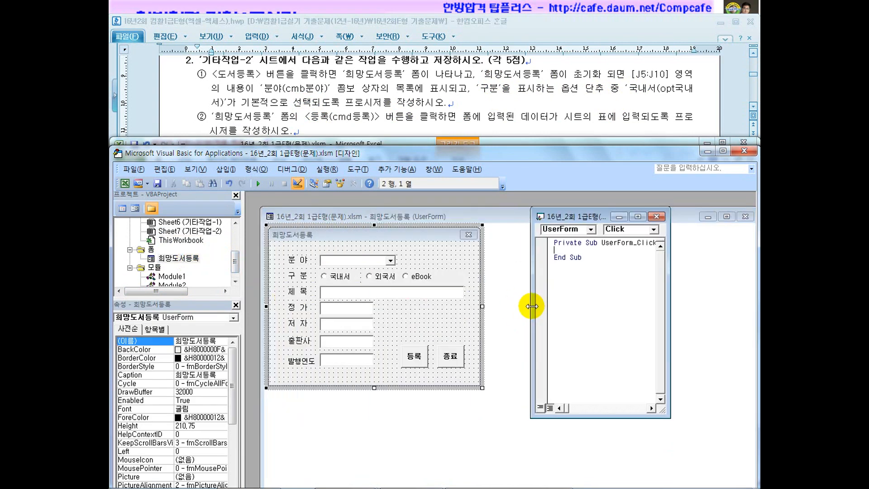
pyautogui.moveTo(261, 280); pyautogui.dragTo(528, 281)
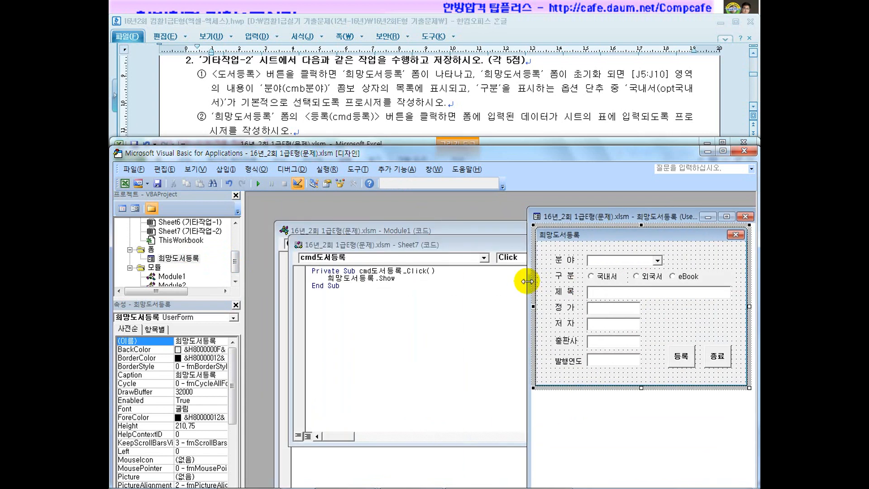
pyautogui.moveTo(597, 213); pyautogui.dragTo(312, 221)
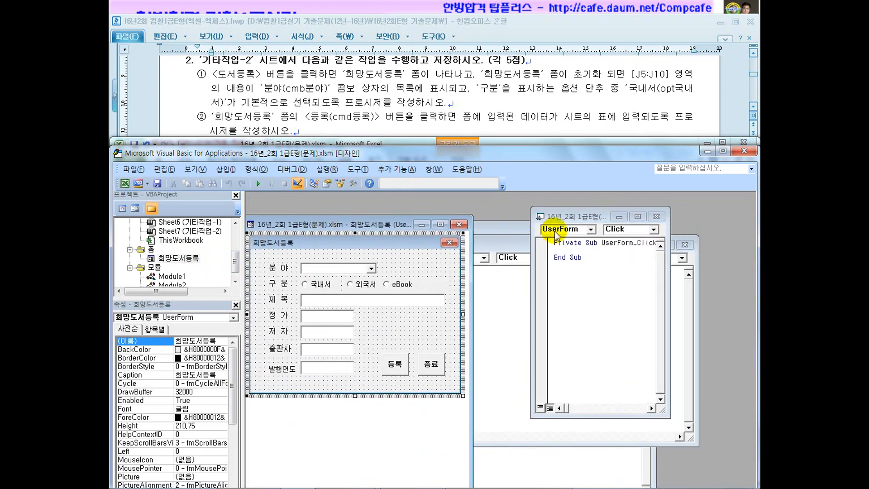
pyautogui.moveTo(531, 269); pyautogui.dragTo(474, 271)
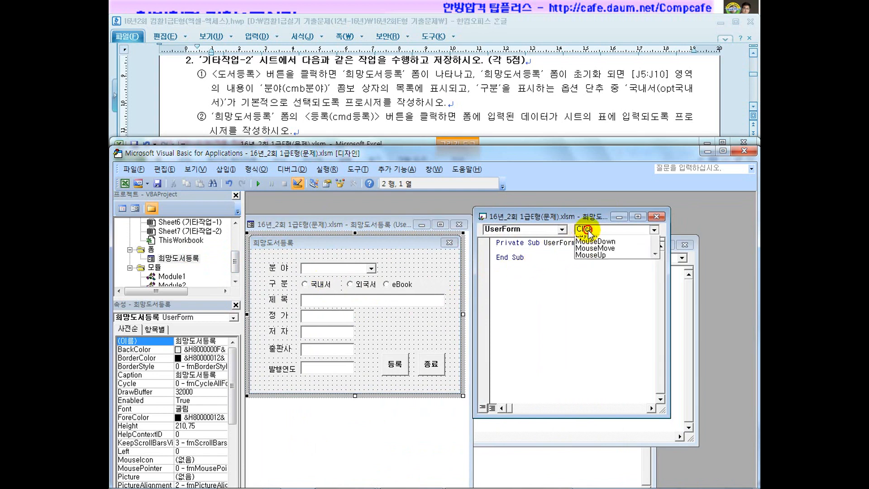
# Create the UserForm_Initialize procedure and delete the empty UserForm_Click procedure
pyautogui.click(589, 231)
pyautogui.click(594, 267)
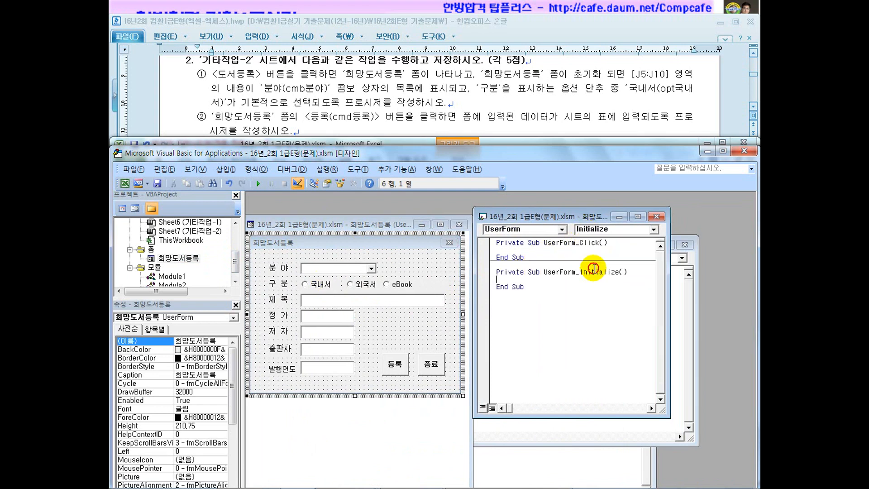
pyautogui.moveTo(527, 261); pyautogui.dragTo(469, 242)
pyautogui.press('Delete')
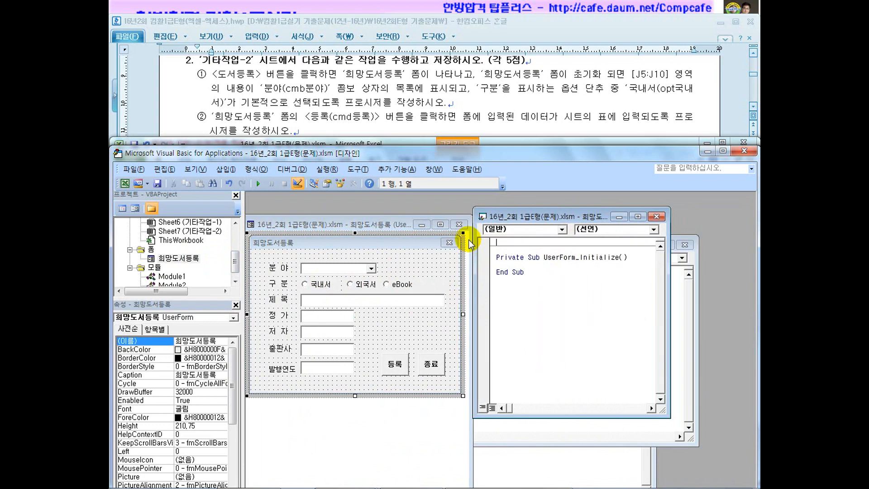
# Copy the 분야 combo box's name into UserForm_Initialize and write cmb분야.RowSource = ""
pyautogui.click(340, 267)
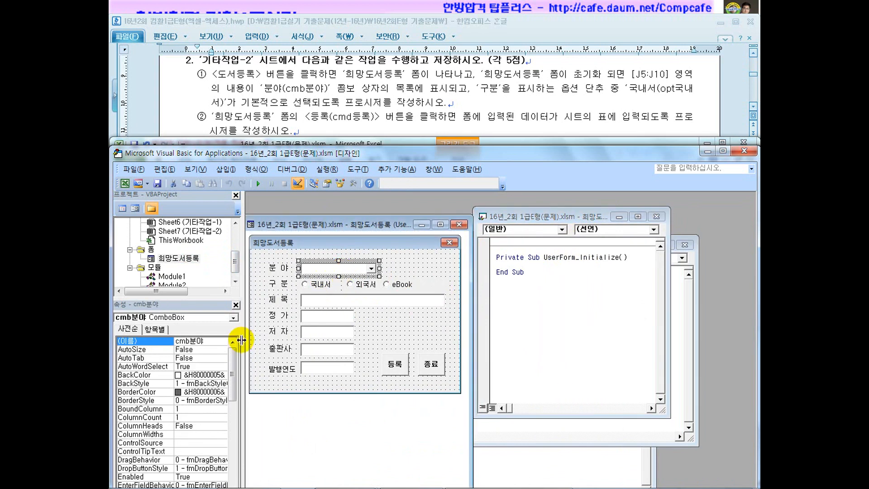
pyautogui.click(144, 339)
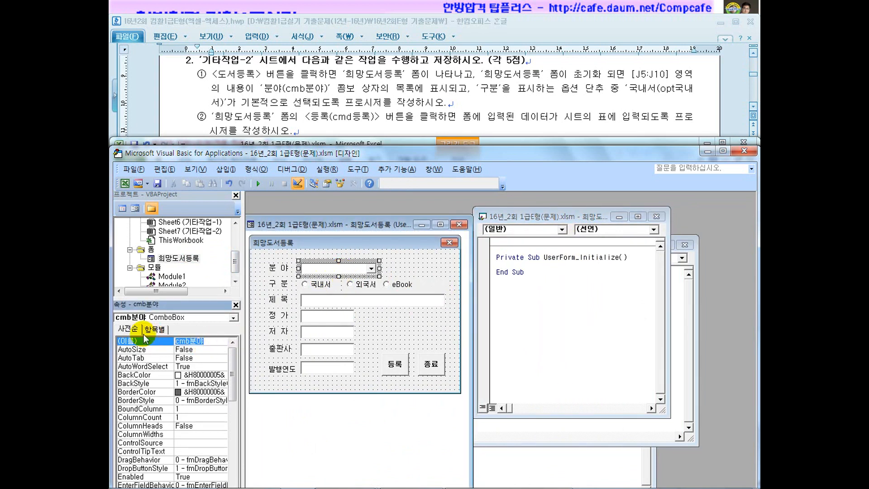
pyautogui.click(527, 267)
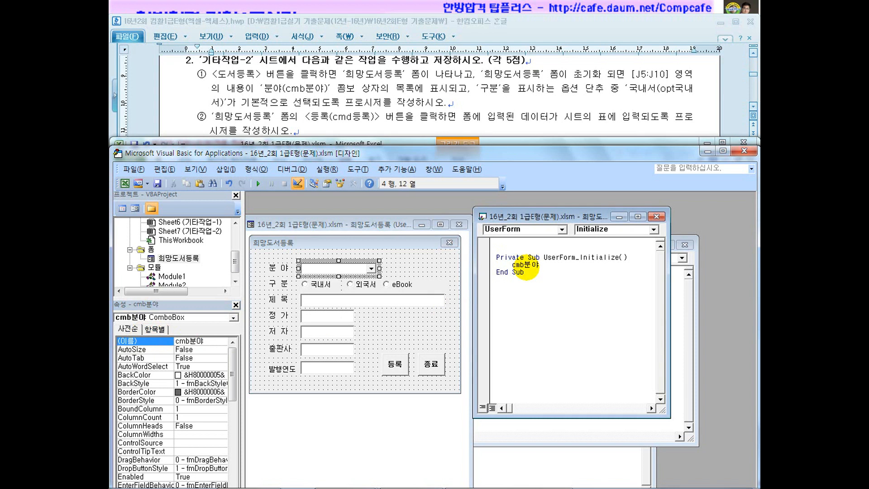
pyautogui.write('.row')
pyautogui.press('Tab')
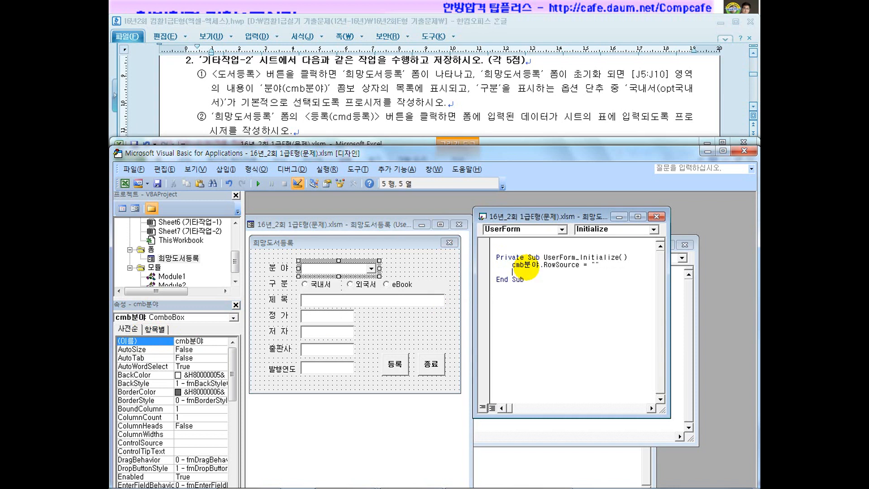
# Add opt국내서 = True to UserForm_Initialize using the option button's copied name, and set the cmb분야 RowSource to "J5:J10"
pyautogui.click(322, 291)
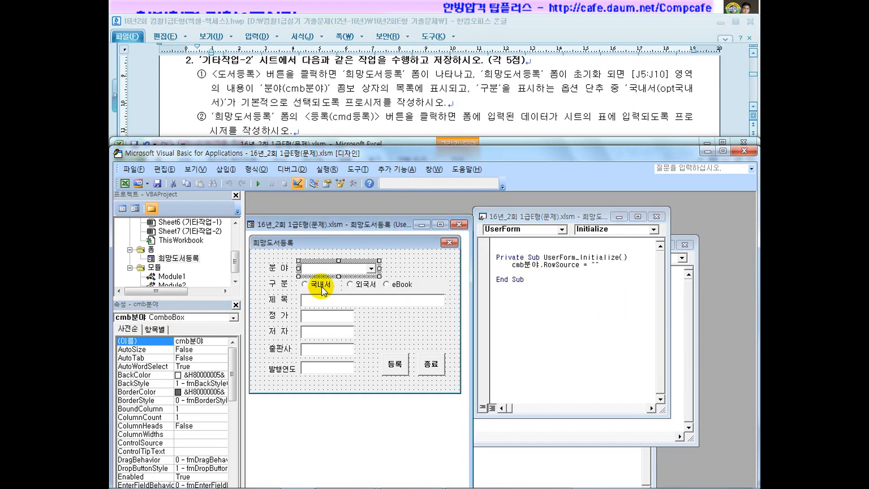
pyautogui.click(162, 343)
pyautogui.hotkey('ctrl', 'c')
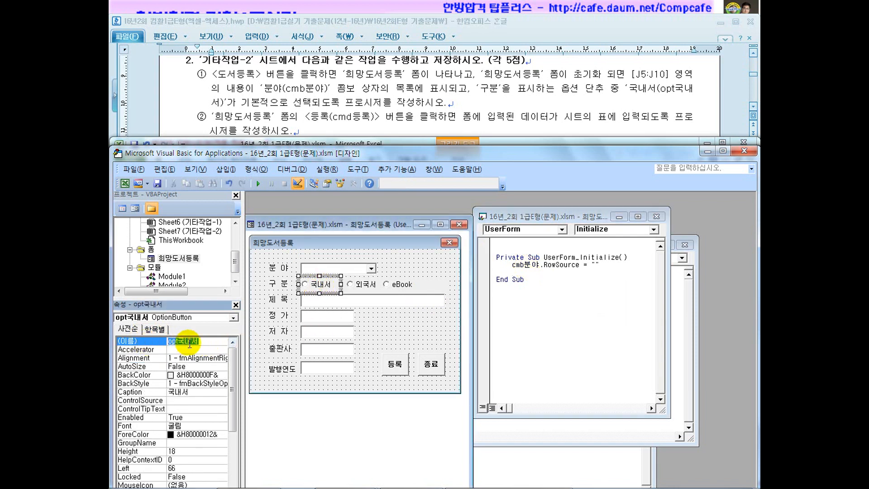
pyautogui.click(514, 273)
pyautogui.hotkey('ctrl', 'v')
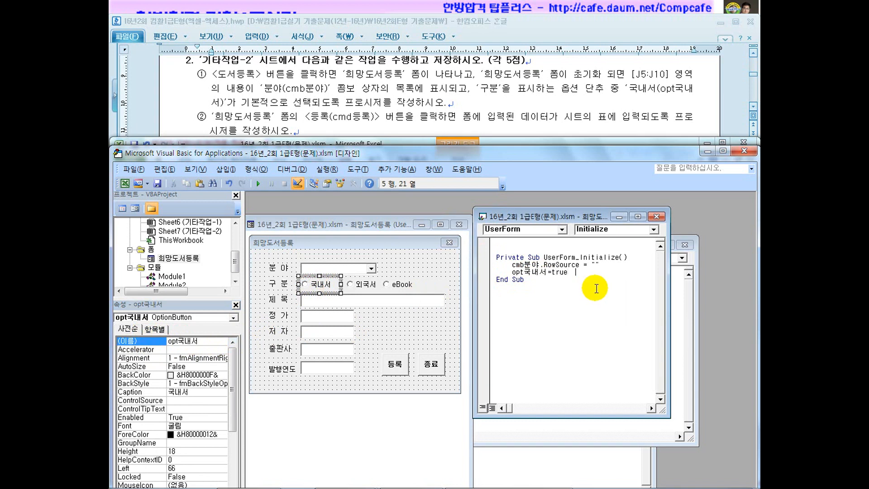
pyautogui.click(596, 265)
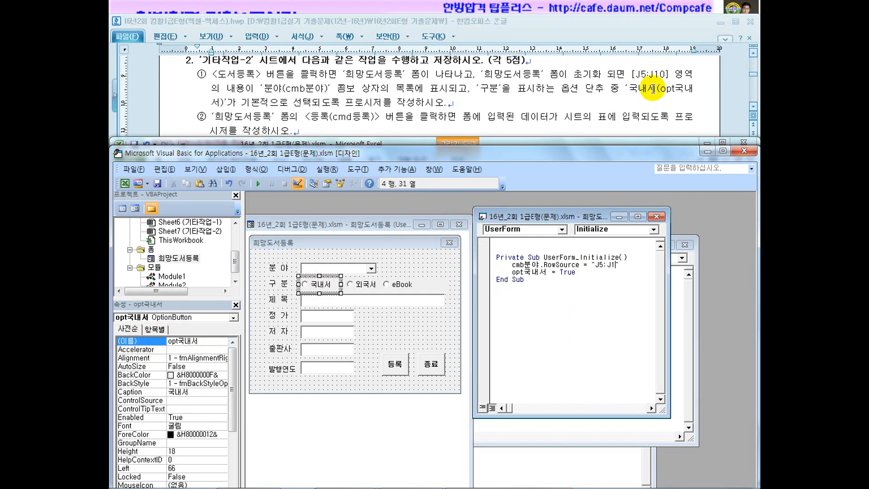
pyautogui.click(590, 317)
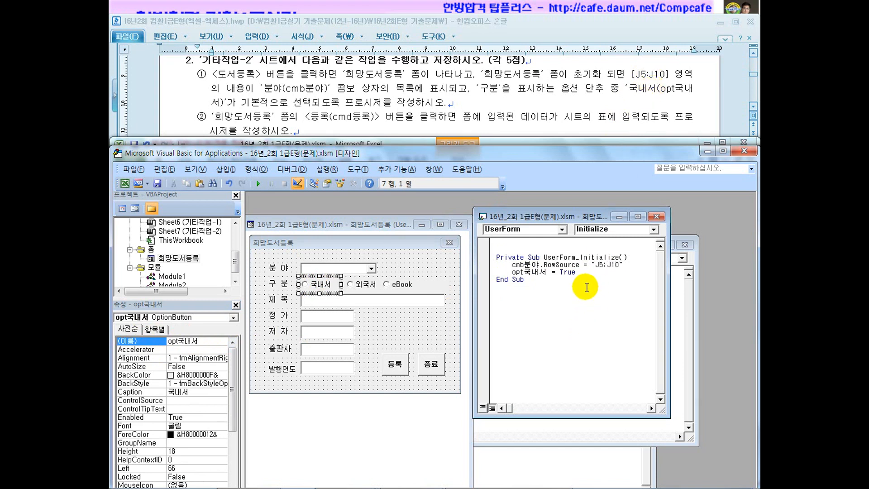
# Leave design mode, open the 희망도서등록 form from the sheet, and check its 분야 list and default 구분 option
pyautogui.click(746, 151)
pyautogui.click(332, 191)
pyautogui.click(497, 267)
pyautogui.click(451, 263)
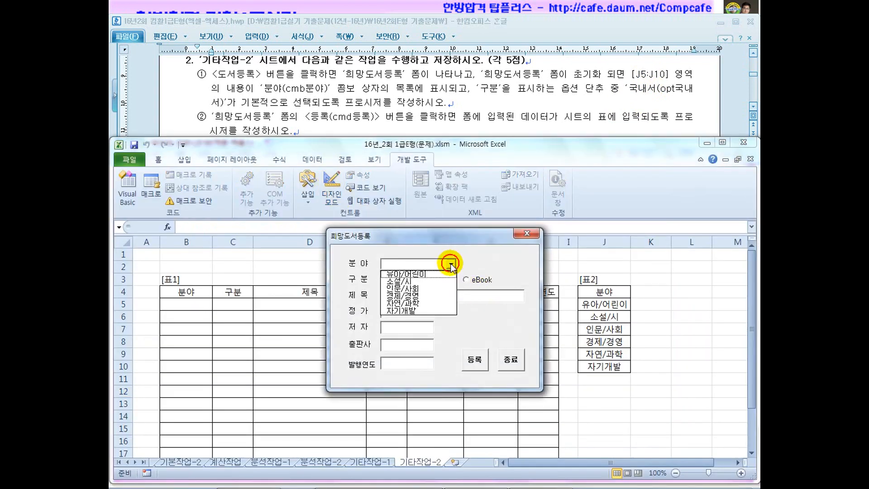
pyautogui.click(451, 264)
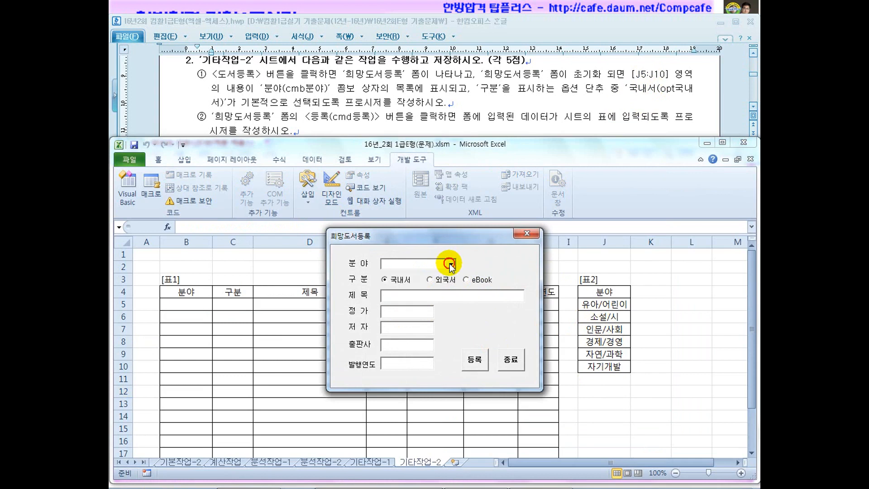
# Read the exam's instruction ② on registering form data and test the form's 등록 button
pyautogui.click(429, 102)
pyautogui.scroll(-1, 432, 123)
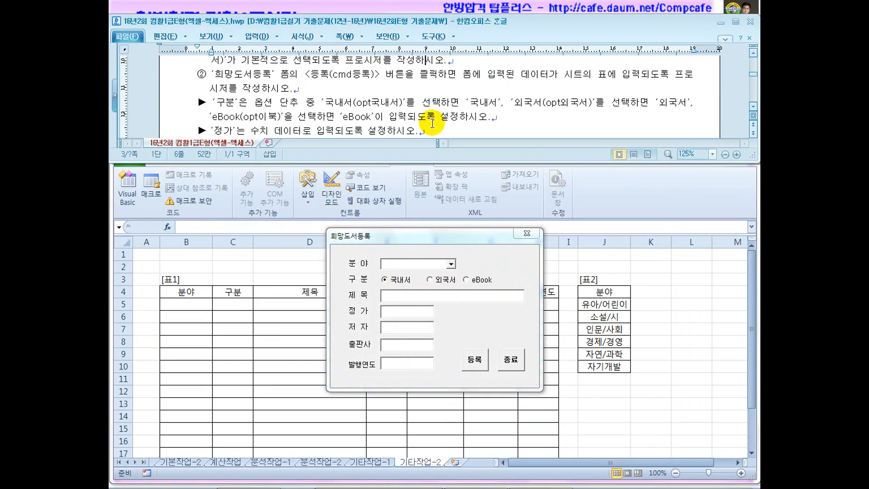
pyautogui.click(474, 359)
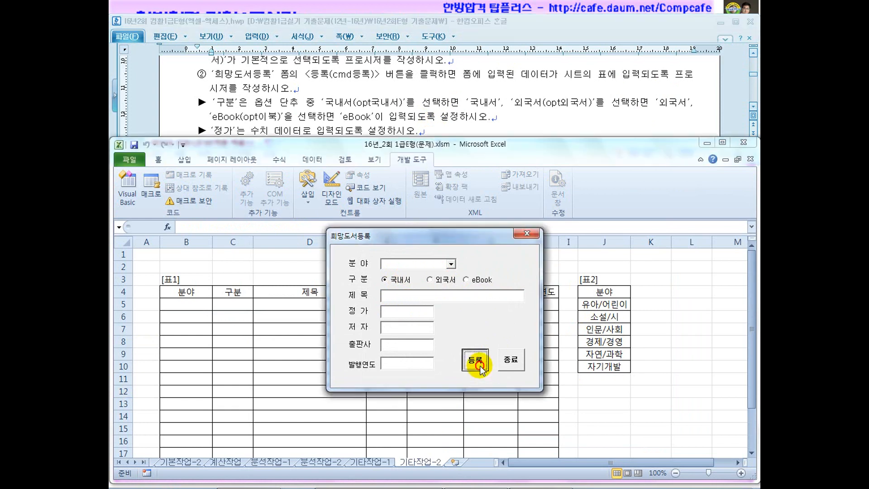
pyautogui.click(187, 306)
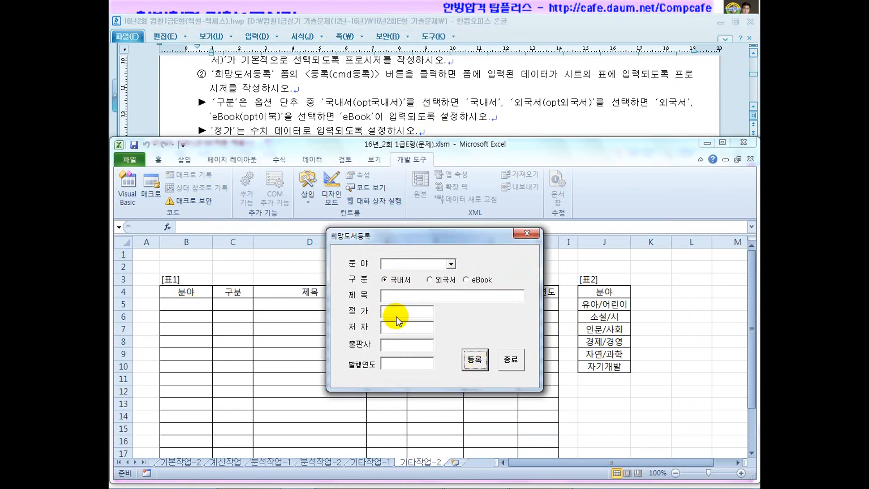
# Close the running form, return to its design, and create the cmd등록_Click procedure for the 등록 button
pyautogui.click(527, 233)
pyautogui.click(330, 187)
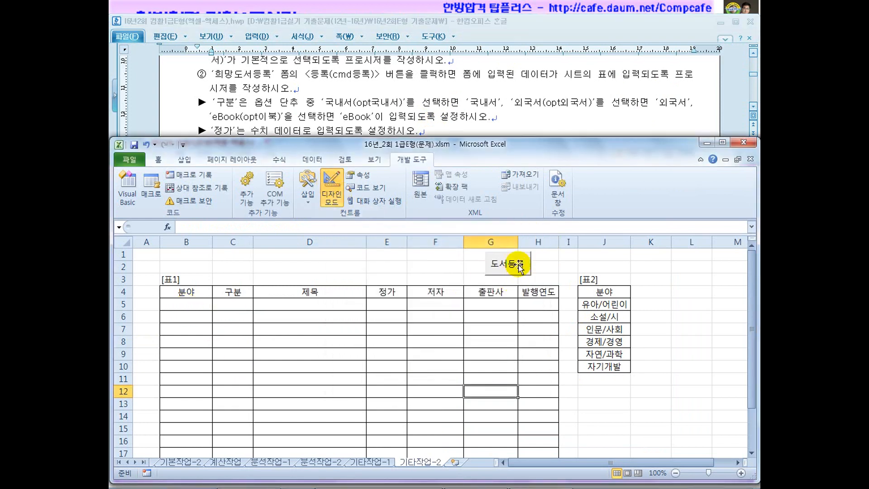
pyautogui.doubleClick(511, 264)
pyautogui.click(172, 259)
pyautogui.doubleClick(174, 260)
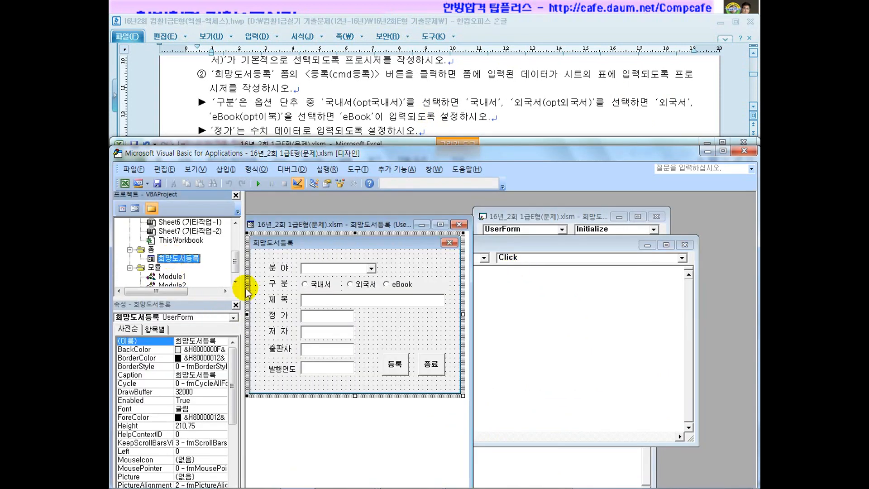
pyautogui.click(409, 339)
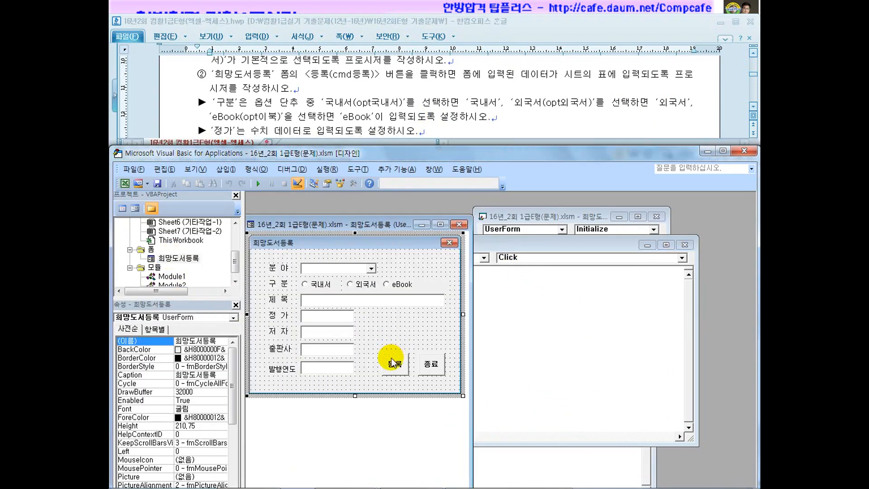
pyautogui.click(395, 371)
pyautogui.doubleClick(394, 371)
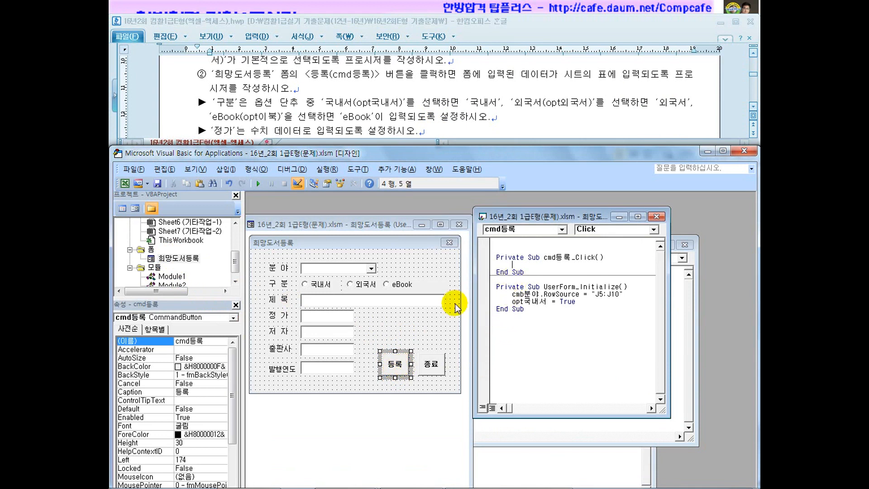
# Examine the [표1] table on the 기타작업-2 sheet and bring the code editor back to the front
pyautogui.moveTo(233, 153); pyautogui.dragTo(255, 185)
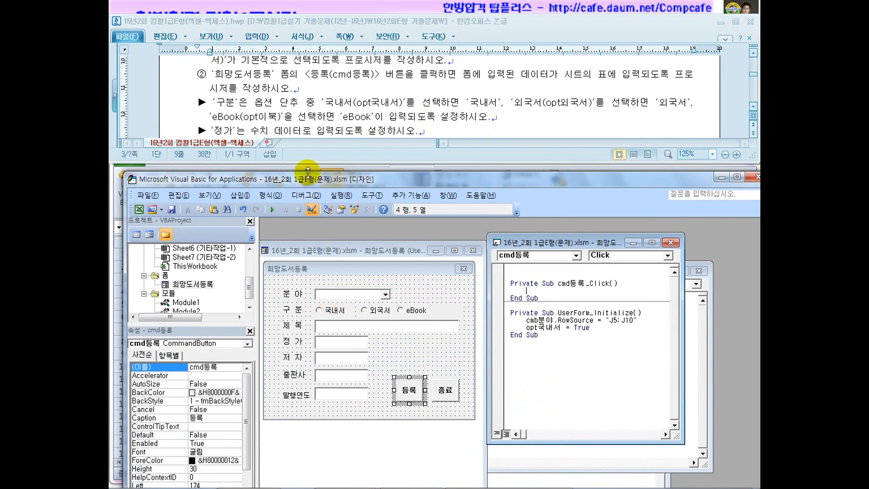
pyautogui.moveTo(308, 184); pyautogui.dragTo(382, 338)
pyautogui.click(180, 318)
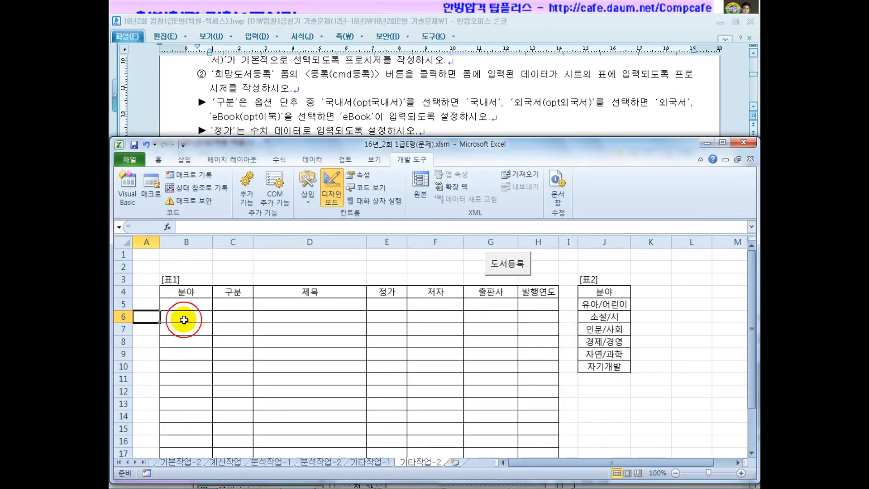
pyautogui.press('super')
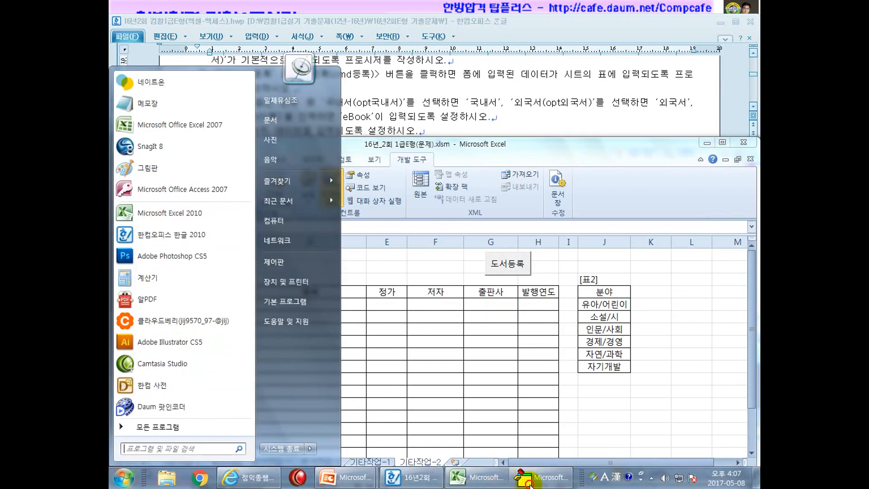
pyautogui.click(528, 479)
pyautogui.moveTo(456, 327); pyautogui.dragTo(357, 188)
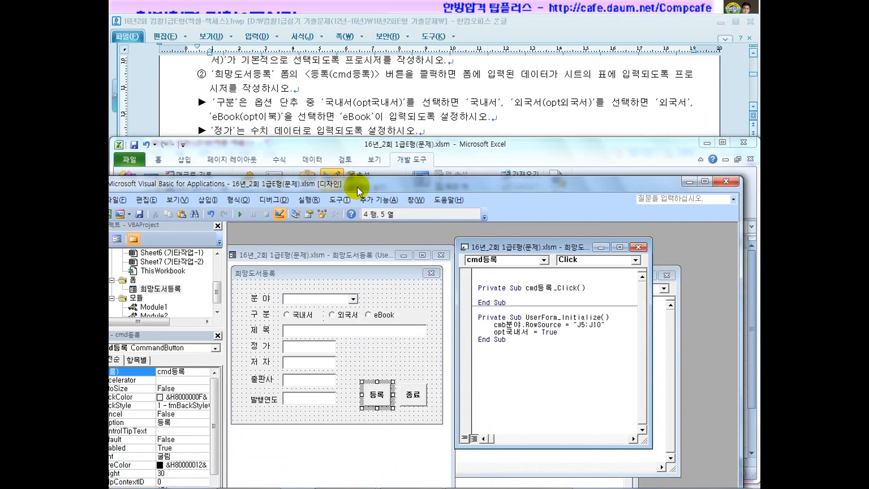
# Begin the row calculation in cmd등록_Click with i=range("").CurrentRegion.Rows.Count+, leaving the cell reference empty
pyautogui.write('i=range(""')
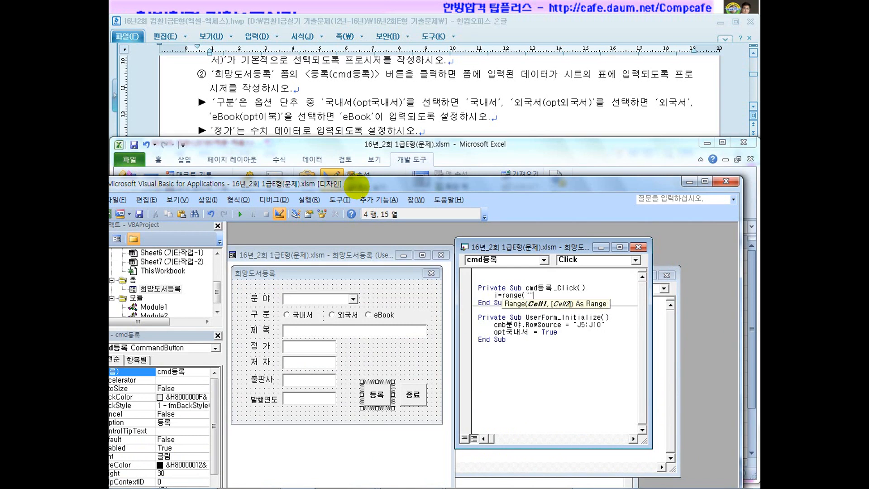
pyautogui.write(').ci')
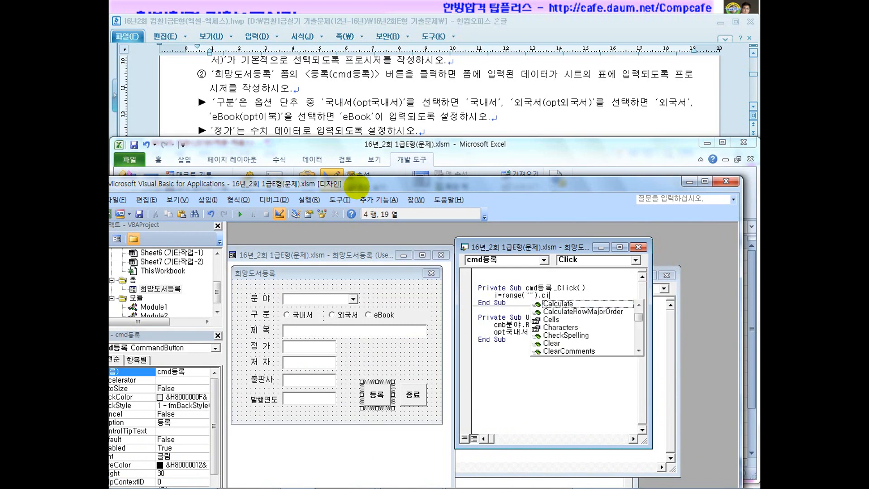
pyautogui.press('BackSpace')
pyautogui.write('uu')
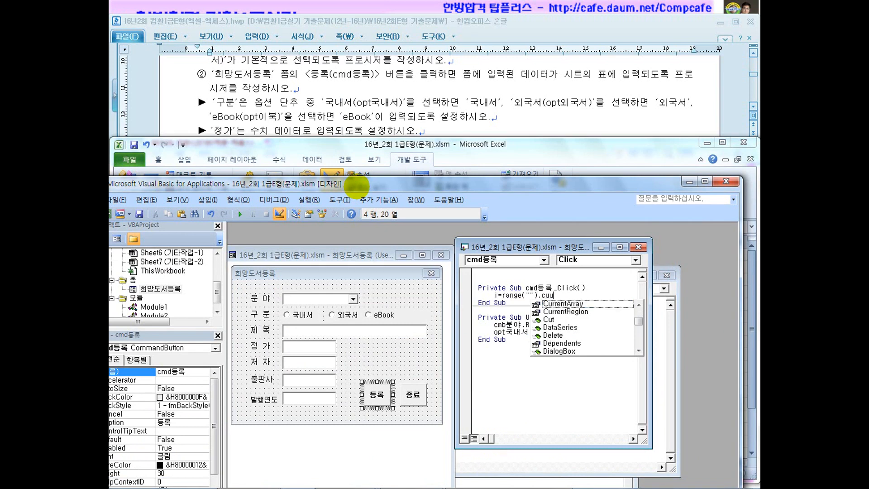
pyautogui.press('BackSpace')
pyautogui.write('rr')
pyautogui.press('Down')
pyautogui.press('Tab')
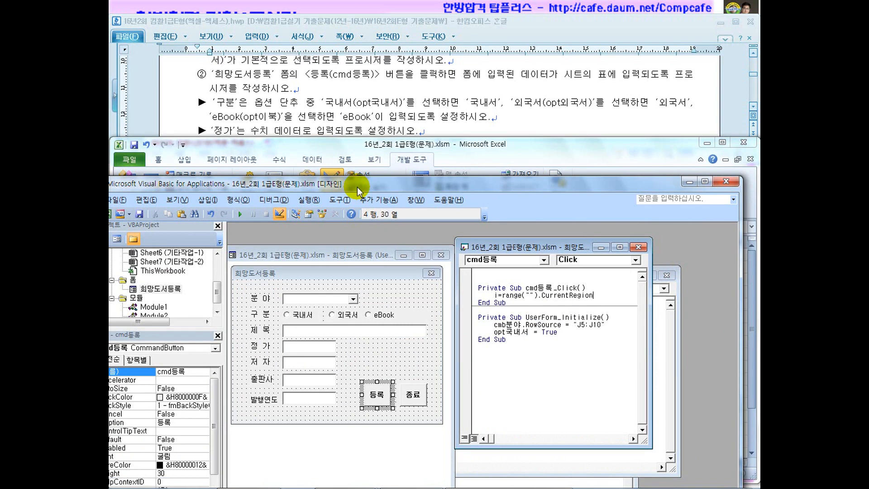
pyautogui.write('.rows.')
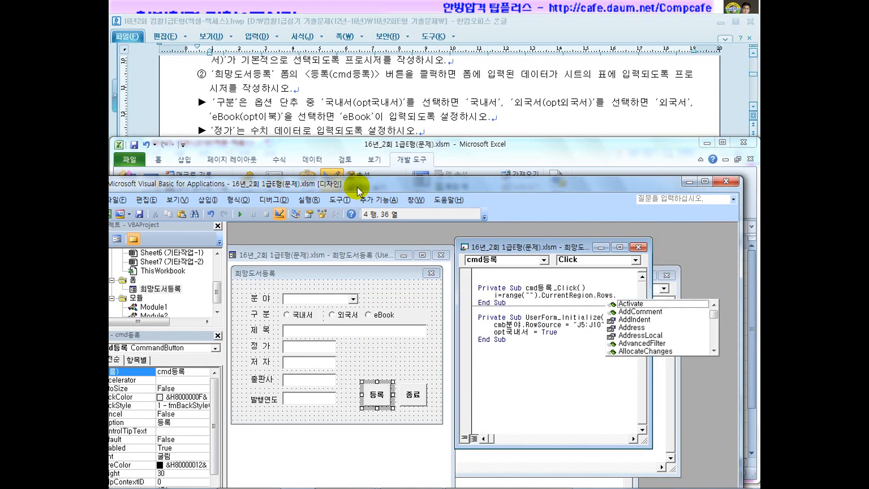
pyautogui.write('count+')
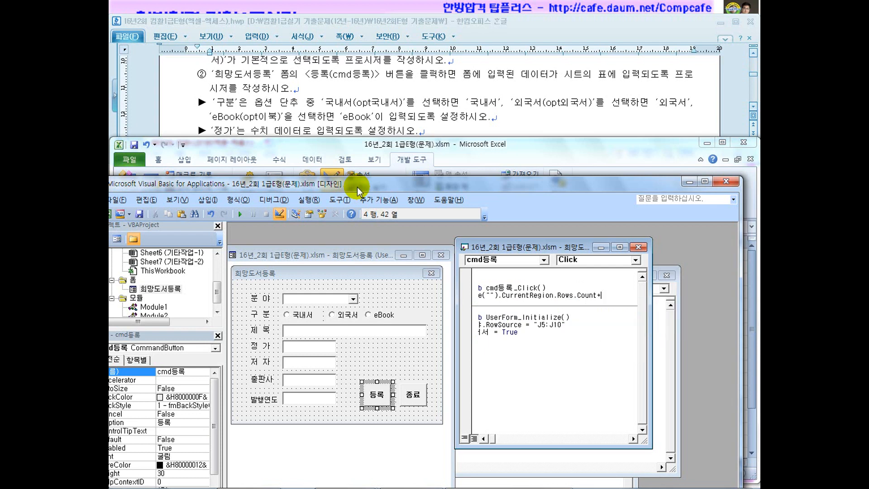
# Check the table's position, complete the row calculation with + 3 and the reference "b4", and widen the code window
pyautogui.moveTo(324, 187); pyautogui.dragTo(414, 353)
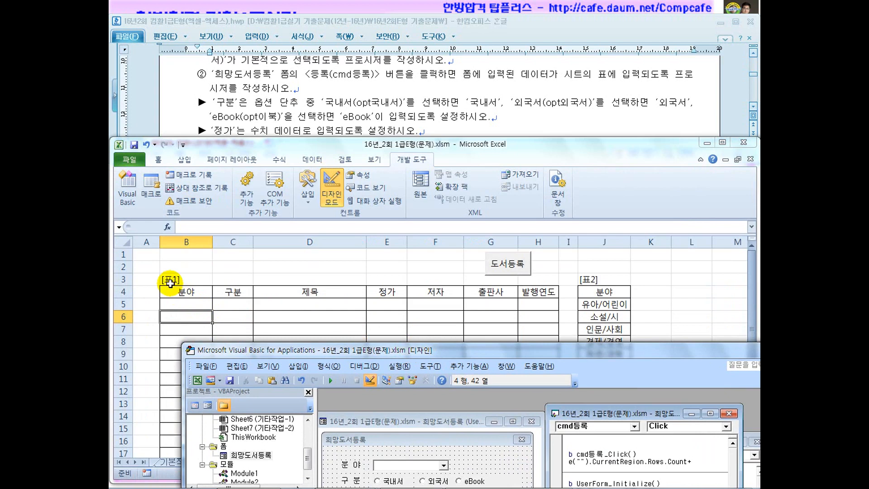
pyautogui.moveTo(322, 355); pyautogui.dragTo(248, 187)
pyautogui.press('Return')
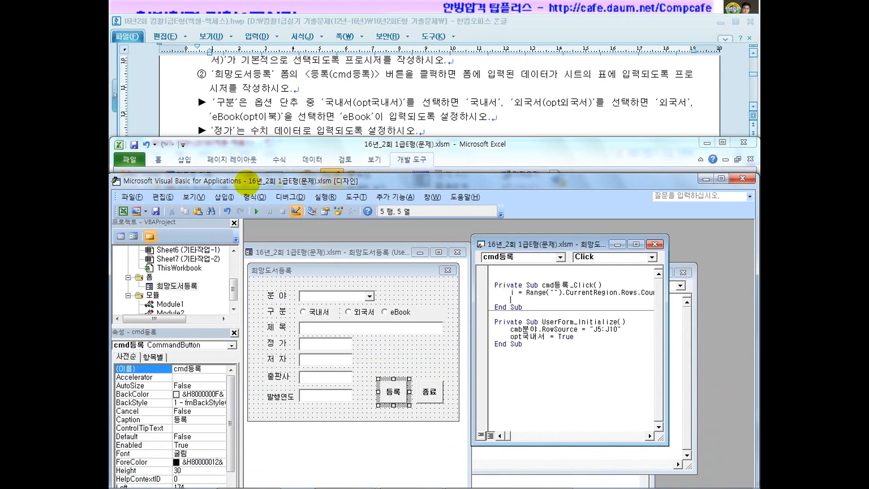
pyautogui.press('Return')
pyautogui.moveTo(278, 181); pyautogui.dragTo(300, 171)
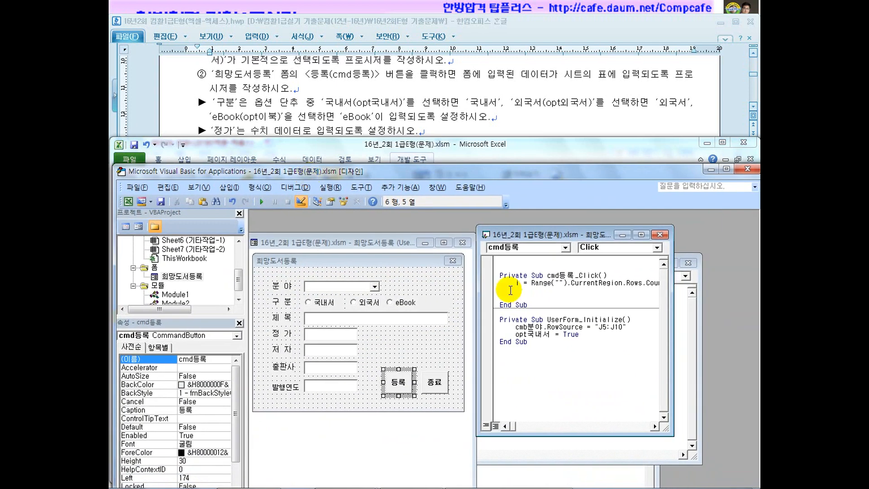
pyautogui.click(559, 290)
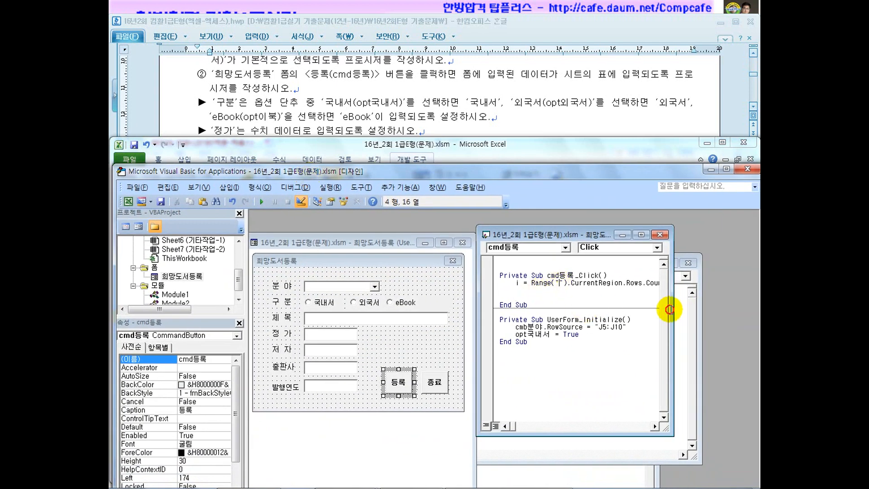
pyautogui.moveTo(670, 330); pyautogui.dragTo(757, 330)
pyautogui.write('b4')
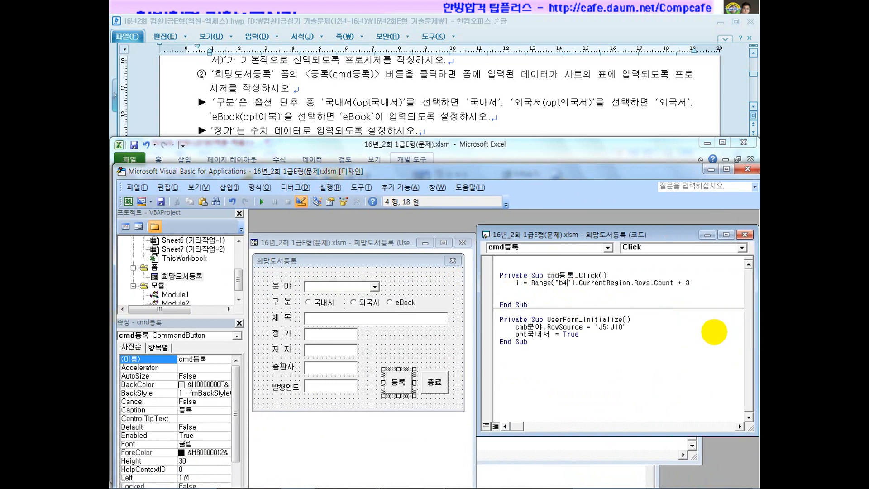
# Add the line Cells(i, 2) = cmb분야 below the row calculation, using the combo box's copied name
pyautogui.press('Return')
pyautogui.write('c')
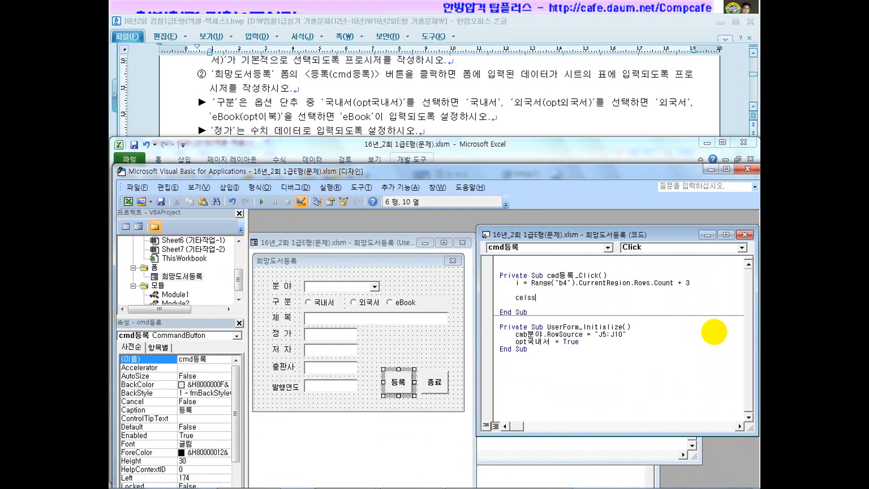
pyautogui.write('ells(i,2)')
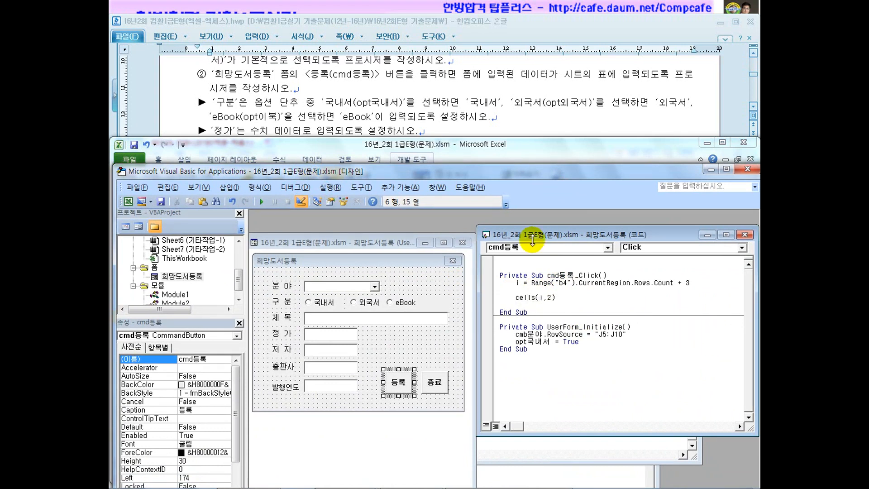
pyautogui.moveTo(436, 176); pyautogui.dragTo(458, 357)
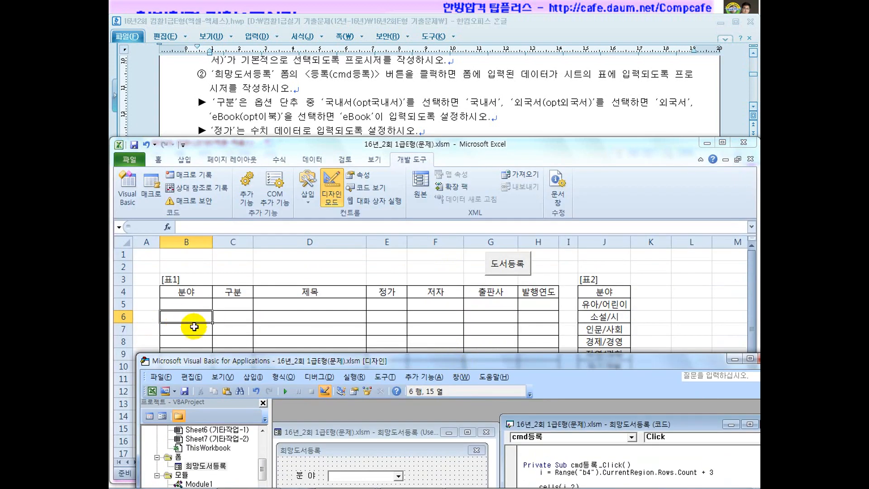
pyautogui.moveTo(321, 365); pyautogui.dragTo(302, 150)
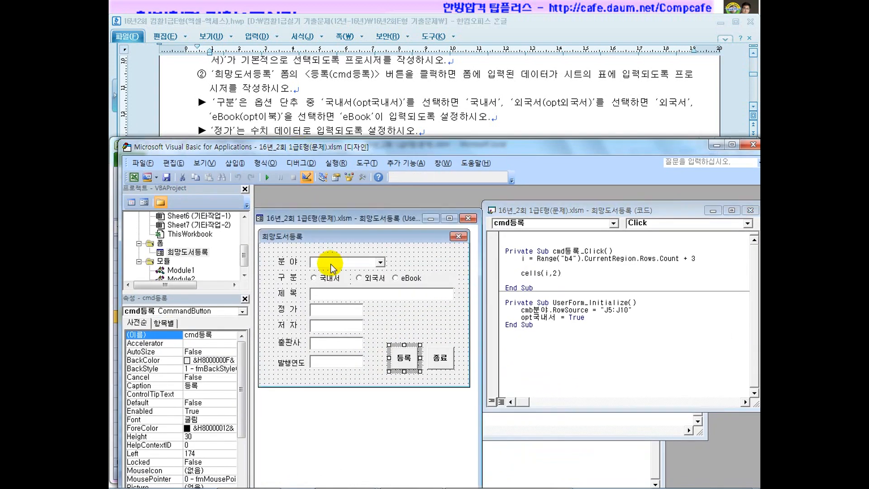
pyautogui.click(331, 264)
pyautogui.click(159, 335)
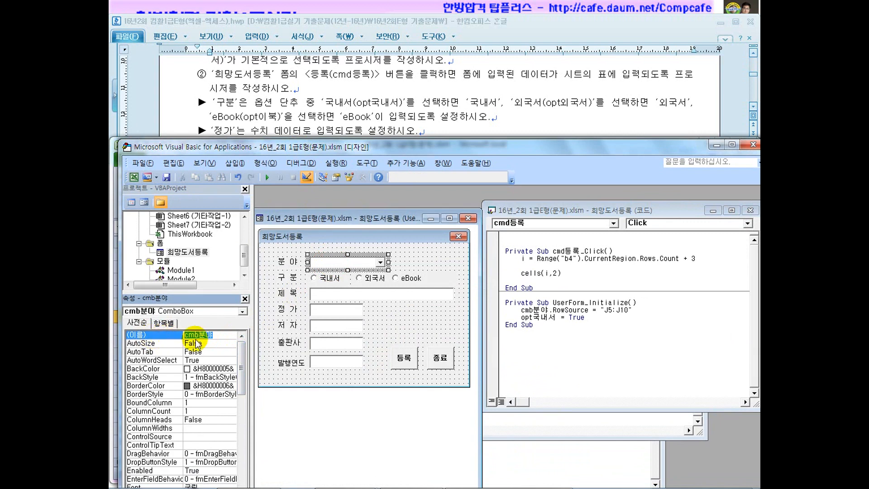
pyautogui.click(573, 275)
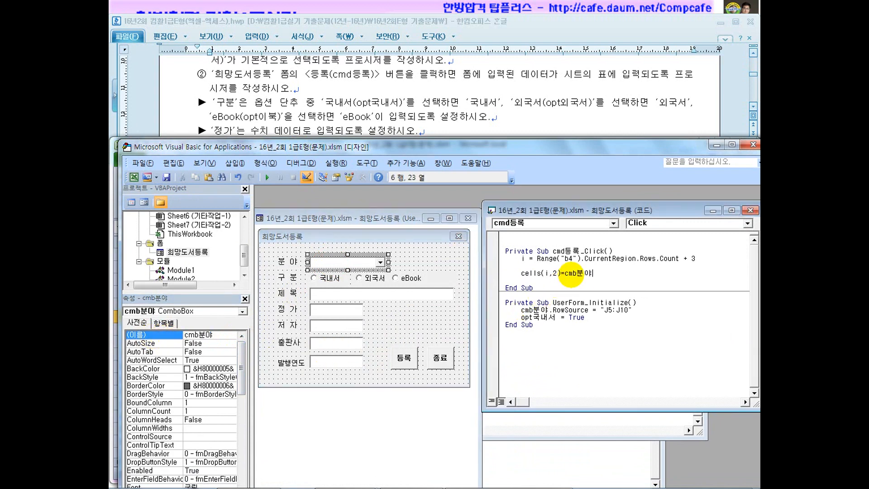
pyautogui.press('Return')
# Check the table's columns and duplicate the Cells(i, 2) = cmb분야 line until it appears eight times
pyautogui.hotkey('shift', 'End')
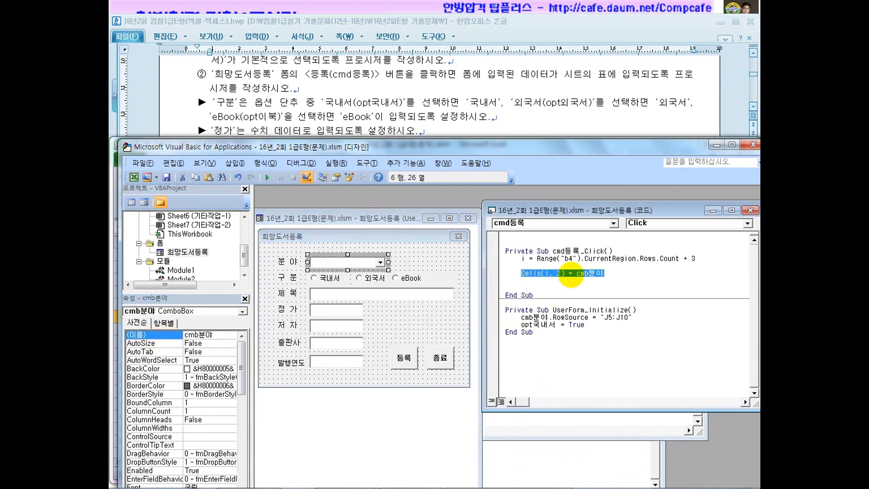
pyautogui.moveTo(450, 148); pyautogui.dragTo(436, 330)
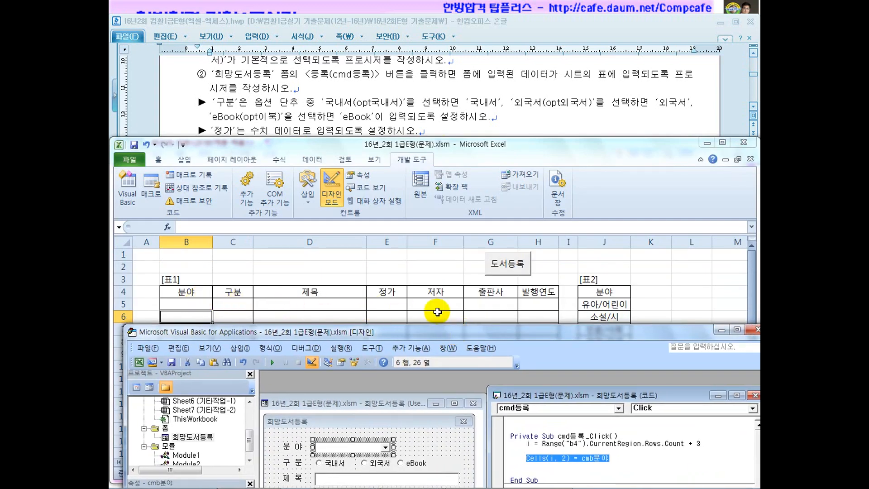
pyautogui.moveTo(531, 333); pyautogui.dragTo(511, 159)
pyautogui.hotkey('ctrl', 'c')
pyautogui.hotkey('ctrl', 'v')
pyautogui.press('Return')
pyautogui.hotkey('ctrl', 'v')
pyautogui.press('Return')
pyautogui.hotkey('ctrl', 'v')
pyautogui.press('Return')
pyautogui.hotkey('ctrl', 'v')
pyautogui.press('Return')
pyautogui.hotkey('ctrl', 'v')
pyautogui.press('Return')
pyautogui.hotkey('ctrl', 'v')
pyautogui.press('Return')
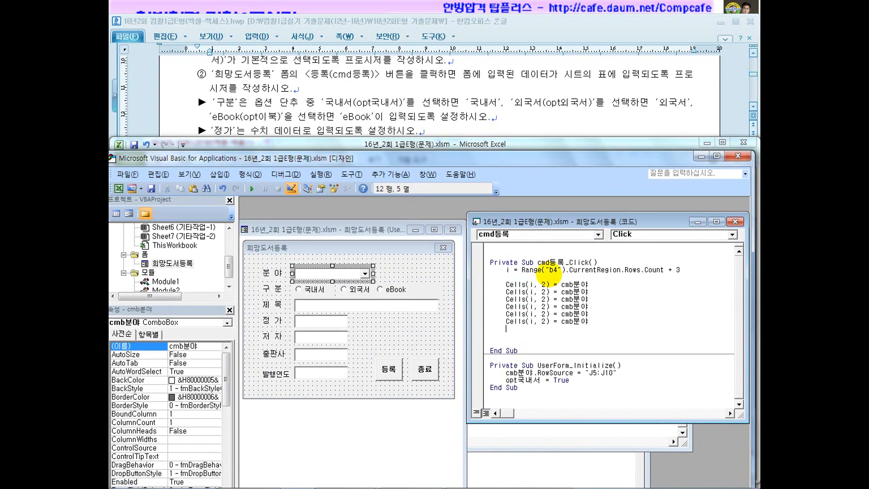
pyautogui.hotkey('ctrl', 'v')
pyautogui.press('Return')
pyautogui.hotkey('ctrl', 'v')
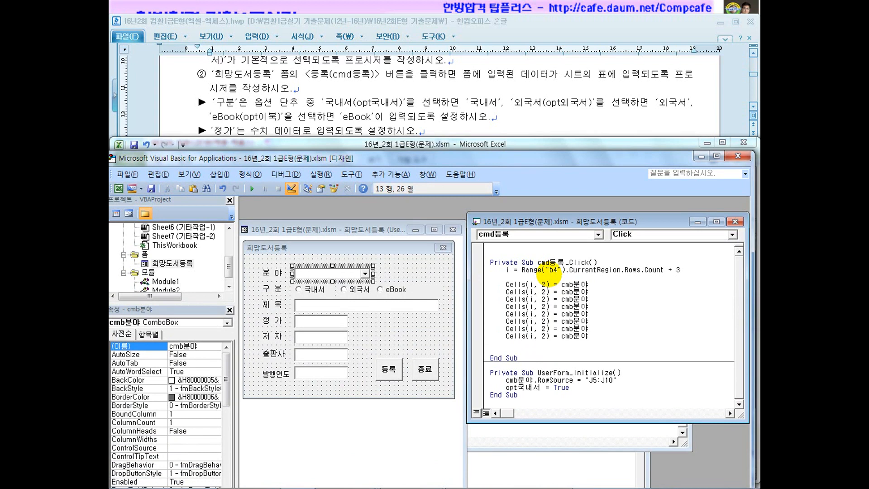
# Renumber the columns of the duplicated Cells(i, 2) lines as 3 through 8 and delete the surplus last line
pyautogui.click(542, 299)
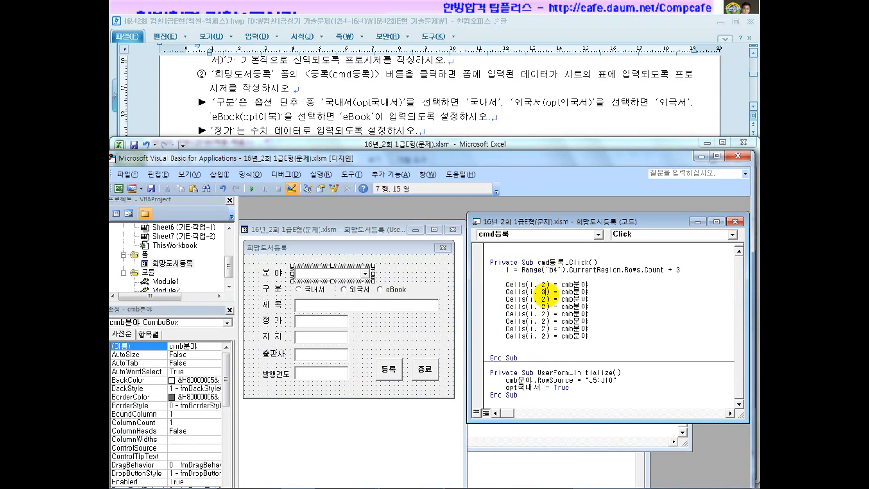
pyautogui.press('Delete')
pyautogui.write('4')
pyautogui.press('Down')
pyautogui.write('6')
pyautogui.press('Down')
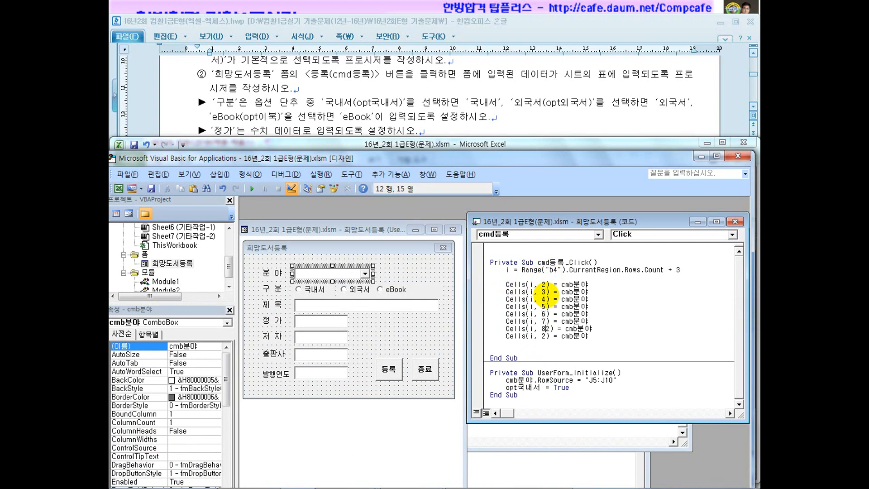
pyautogui.press('End')
pyautogui.hotkey('shift', 'Home')
pyautogui.press('Delete')
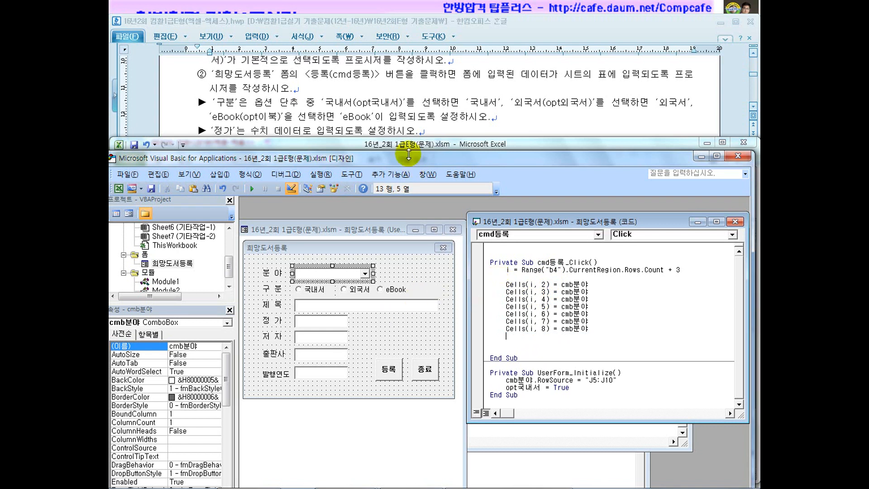
# Check the names of the form's option buttons and insert If opt국내서 = True Then below the Cells(i, 2) line
pyautogui.moveTo(410, 162); pyautogui.dragTo(411, 198)
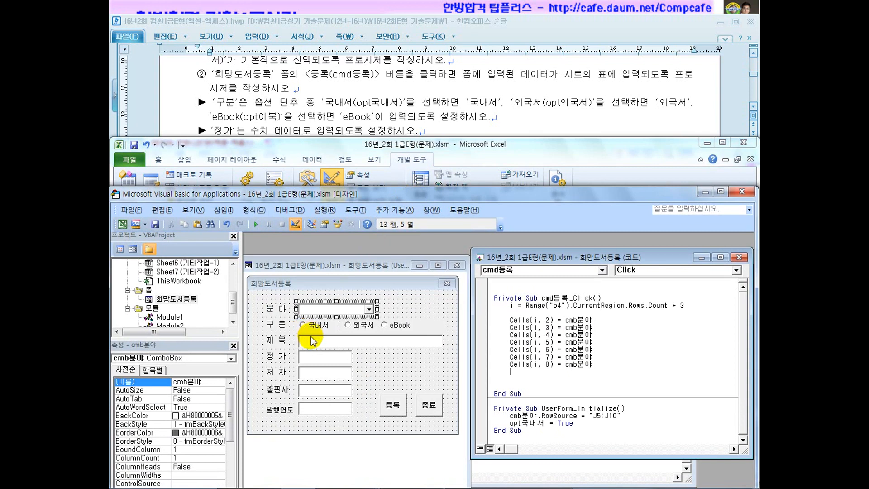
pyautogui.click(313, 325)
pyautogui.click(357, 326)
pyautogui.click(397, 325)
pyautogui.click(318, 328)
pyautogui.click(146, 384)
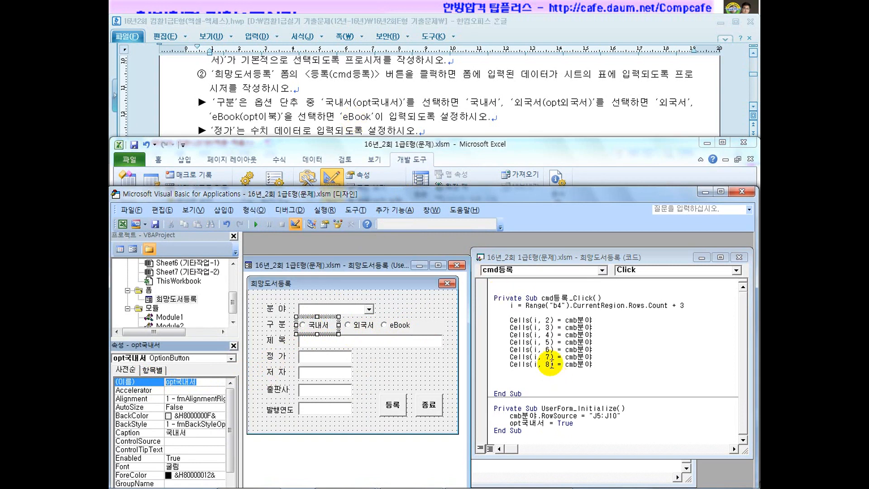
pyautogui.click(598, 320)
pyautogui.press('Return')
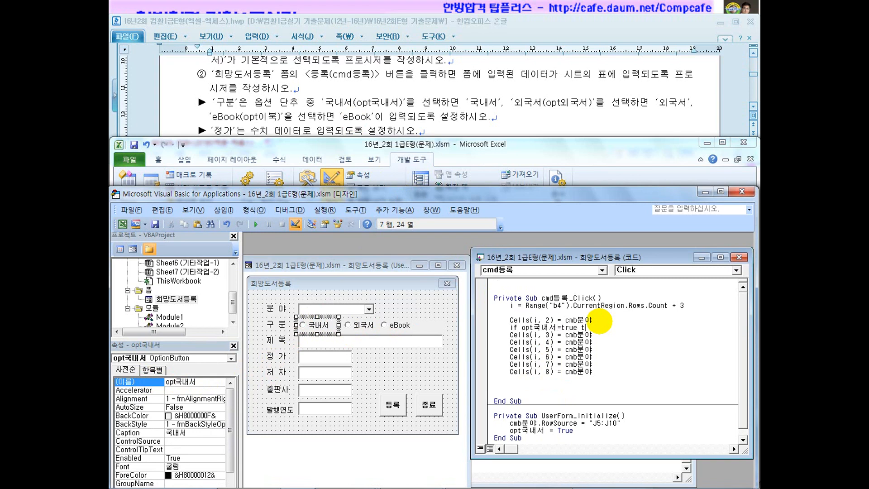
pyautogui.press('Return')
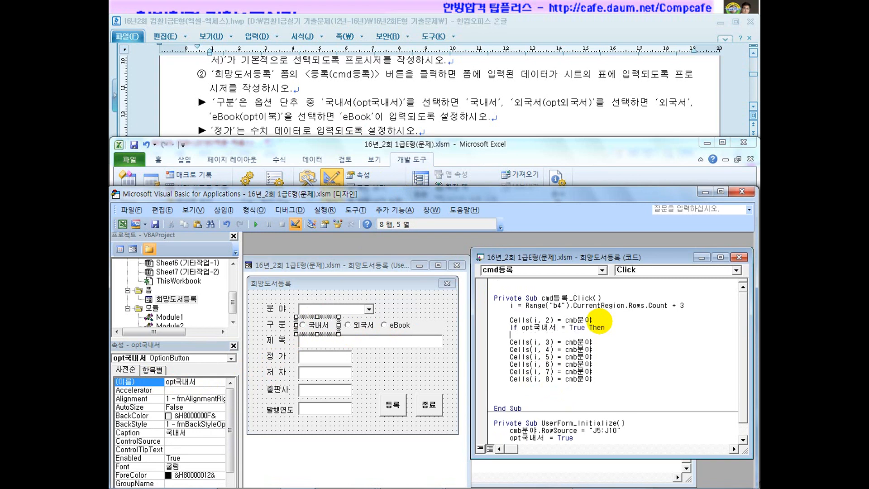
# Indent the Cells(i, 3) line under the If condition and make it assign "국내서"
pyautogui.press('Delete')
pyautogui.press('Delete')
pyautogui.press('Delete')
pyautogui.press('Delete')
pyautogui.press('Delete')
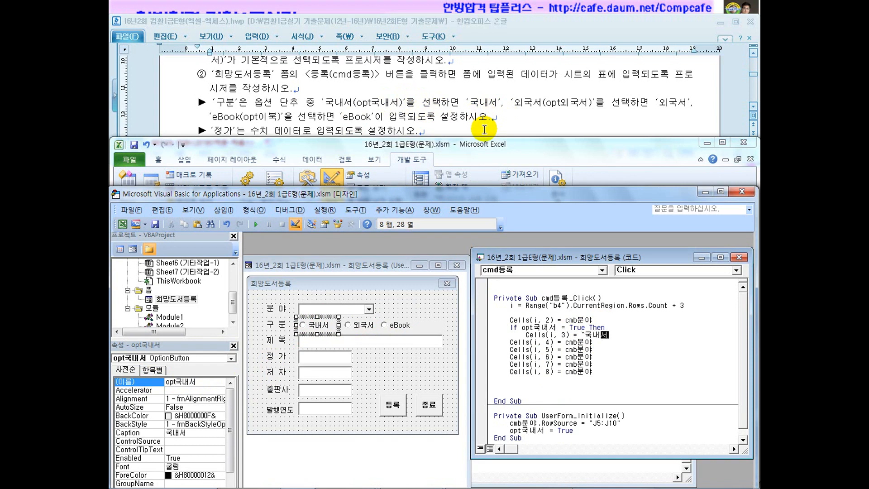
# Add an ElseIf branch by duplicating the opt국내서 condition and its Cells(i, 3) = "국내서" assignment
pyautogui.press('Return')
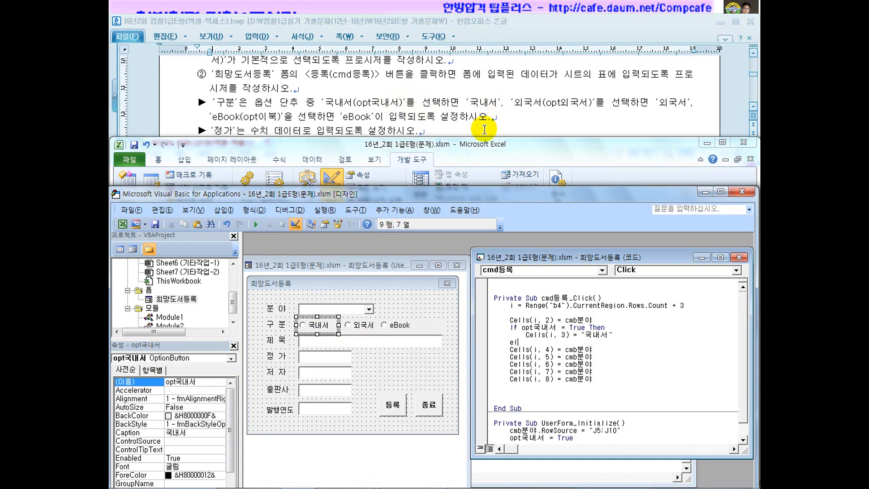
pyautogui.press('Return')
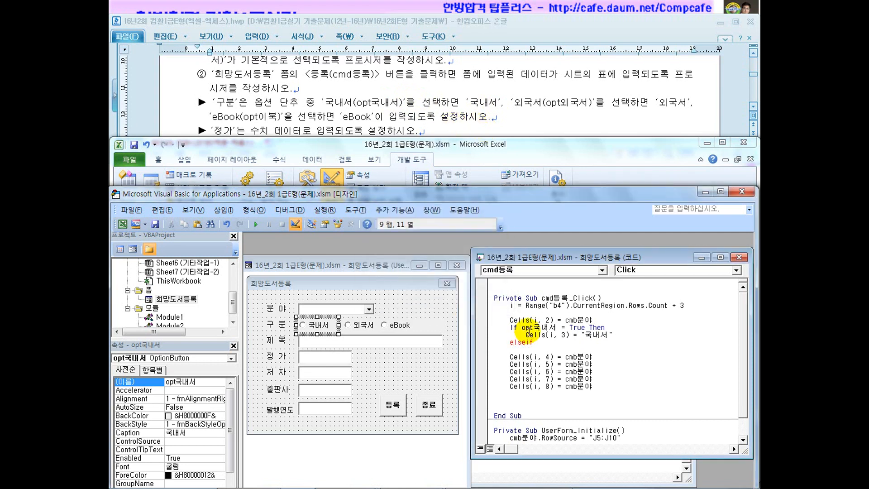
pyautogui.moveTo(522, 327); pyautogui.dragTo(612, 335)
pyautogui.hotkey('ctrl', 'c')
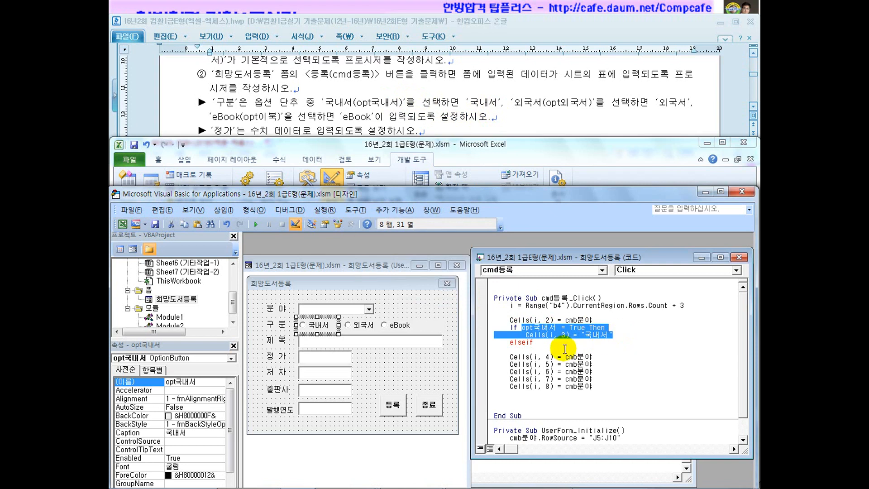
pyautogui.click(555, 342)
pyautogui.hotkey('ctrl', 'v')
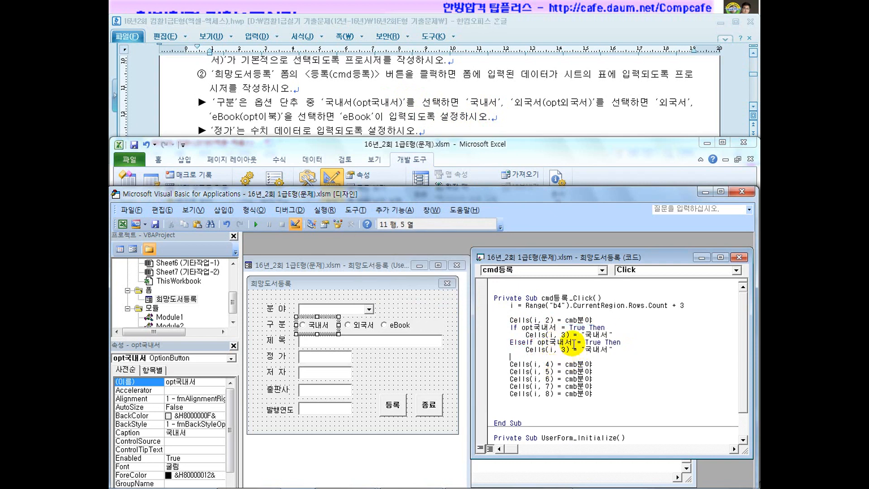
# Change the ElseIf condition to opt외국서, using the option button's copied name, and its assigned value to "외국서"
pyautogui.click(355, 326)
pyautogui.click(362, 325)
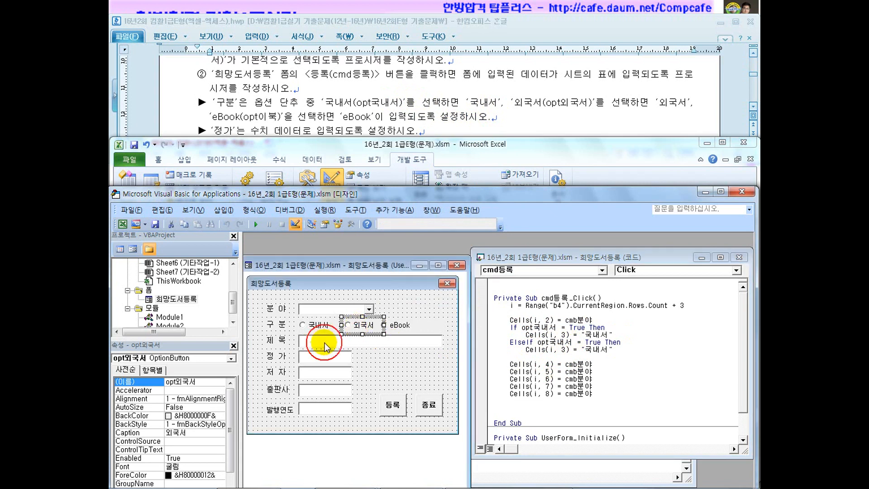
pyautogui.doubleClick(205, 382)
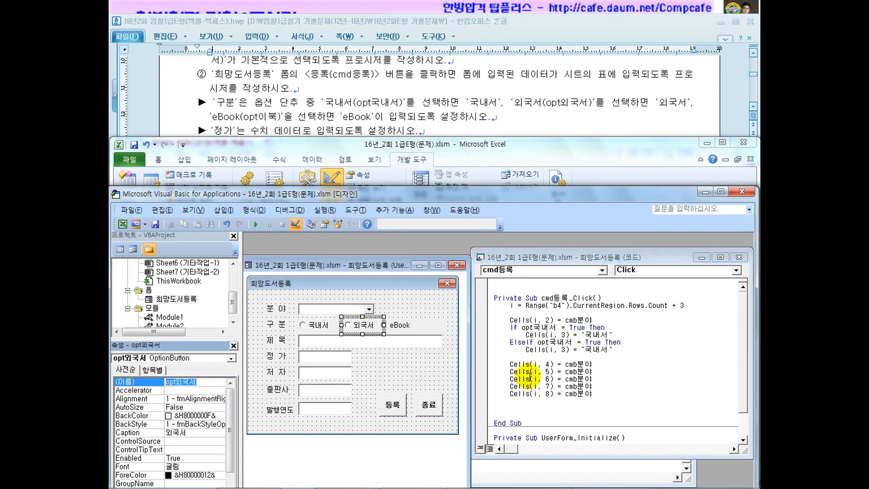
pyautogui.doubleClick(562, 343)
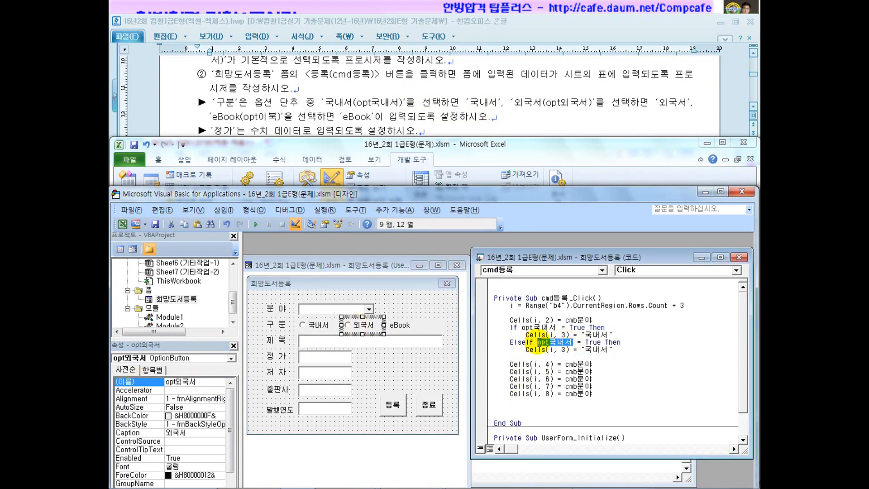
pyautogui.hotkey('ctrl', 'v')
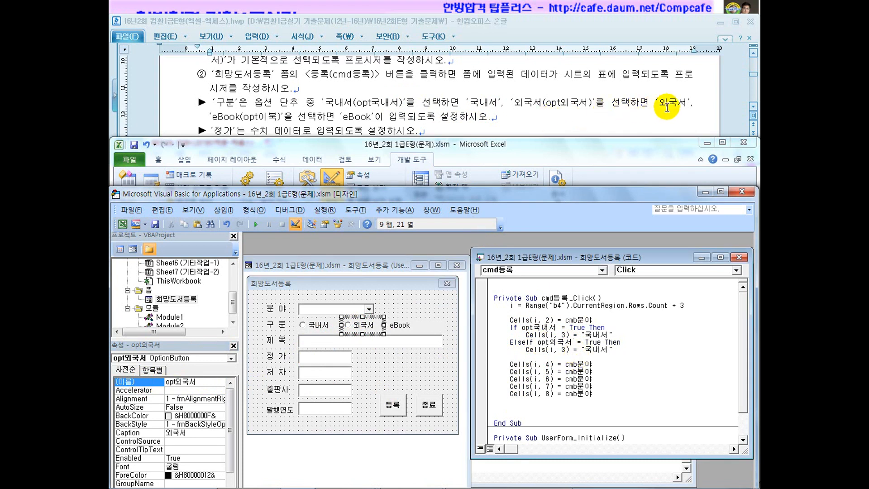
pyautogui.click(612, 349)
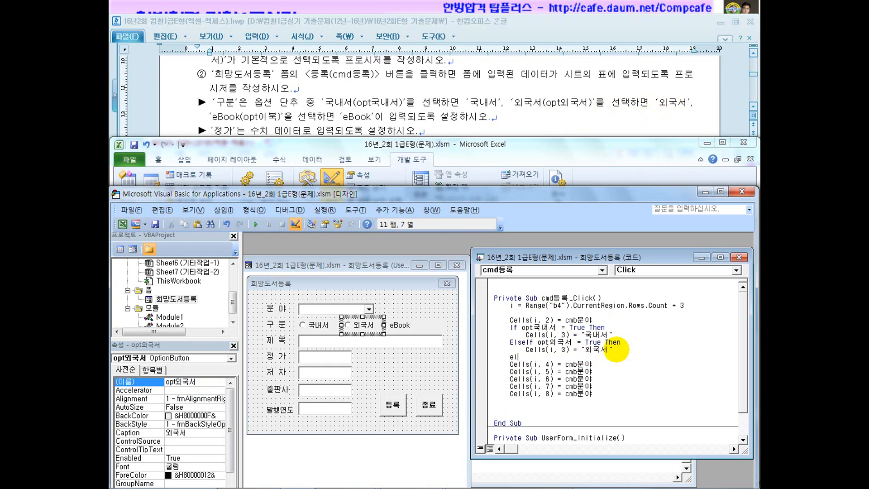
# Add an Else branch with a copy of the Cells(i, 3) = "외국서" line, close it with End If and leave a blank line
pyautogui.write('else')
pyautogui.press('Return')
pyautogui.press('Up')
pyautogui.hotkey('shift', 'End')
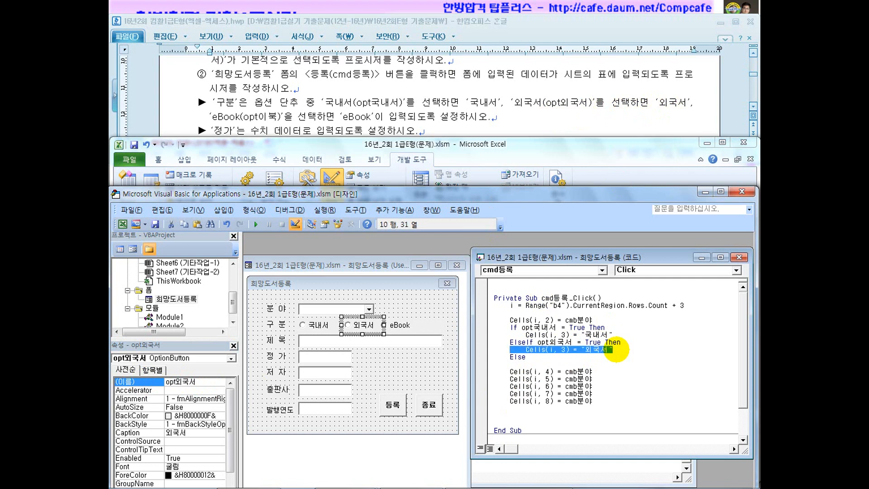
pyautogui.press('Down')
pyautogui.hotkey('ctrl', 'v')
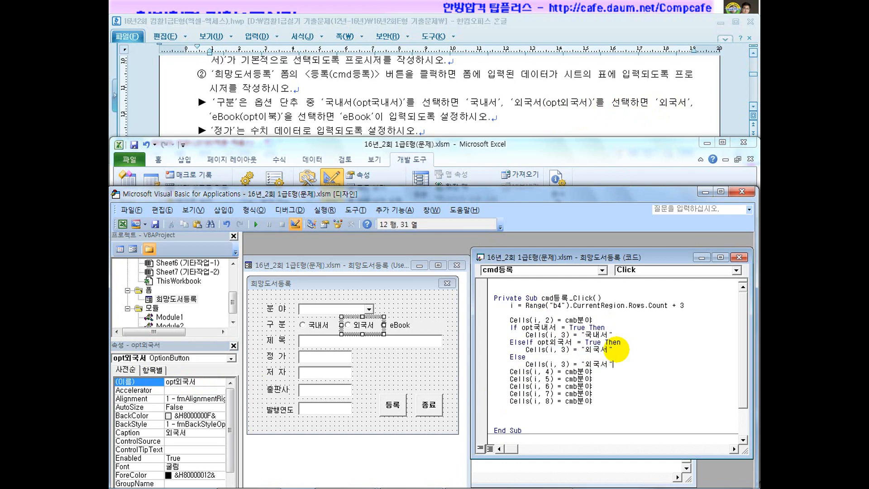
pyautogui.press('Return')
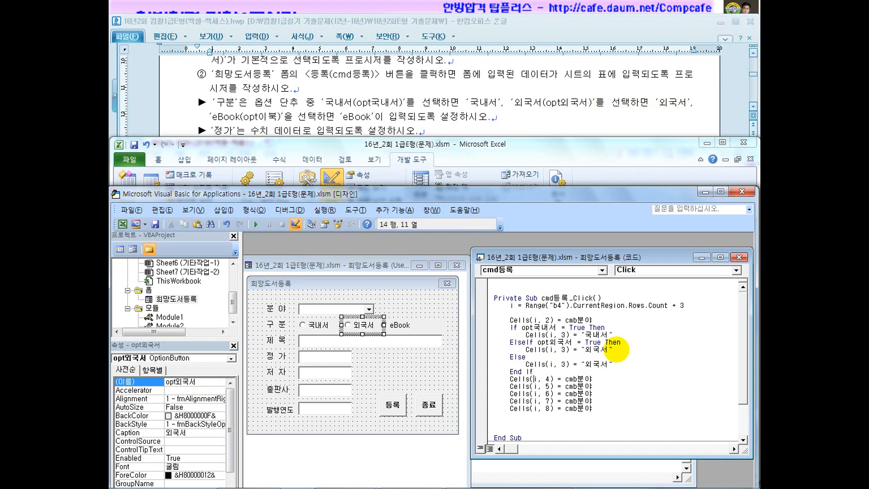
pyautogui.press('Up')
pyautogui.press('Return')
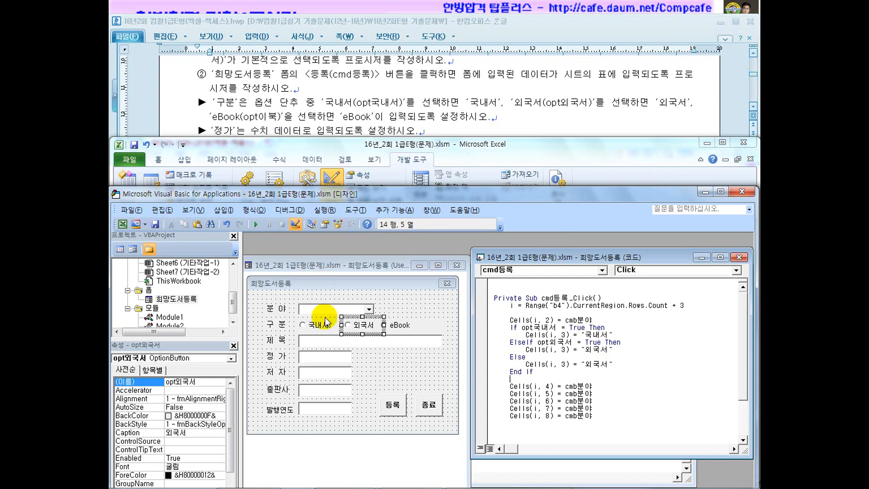
# Change the value assigned in the Else branch to "eBook"
pyautogui.click(534, 358)
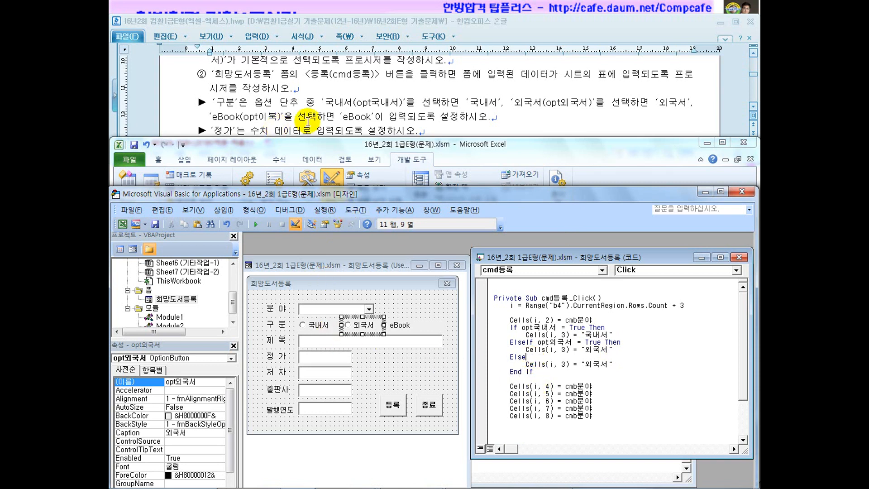
pyautogui.moveTo(609, 365); pyautogui.dragTo(589, 367)
pyautogui.write('ㄷ')
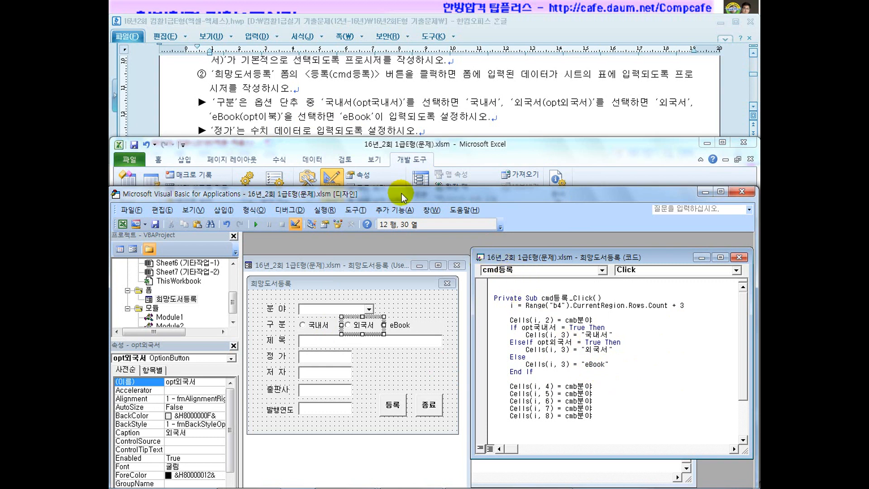
# Make the Cells(i, 4) line assign txt제목, using the title text box's copied name
pyautogui.moveTo(373, 198); pyautogui.dragTo(381, 182)
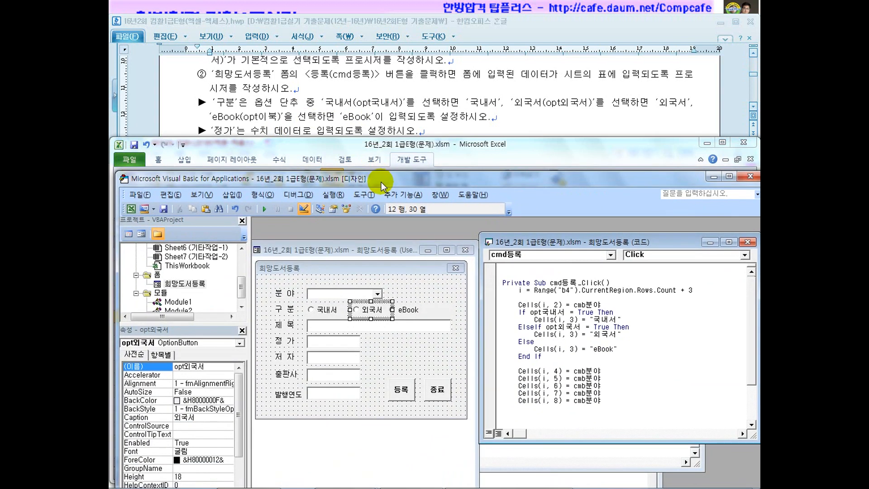
pyautogui.click(373, 326)
pyautogui.click(373, 326)
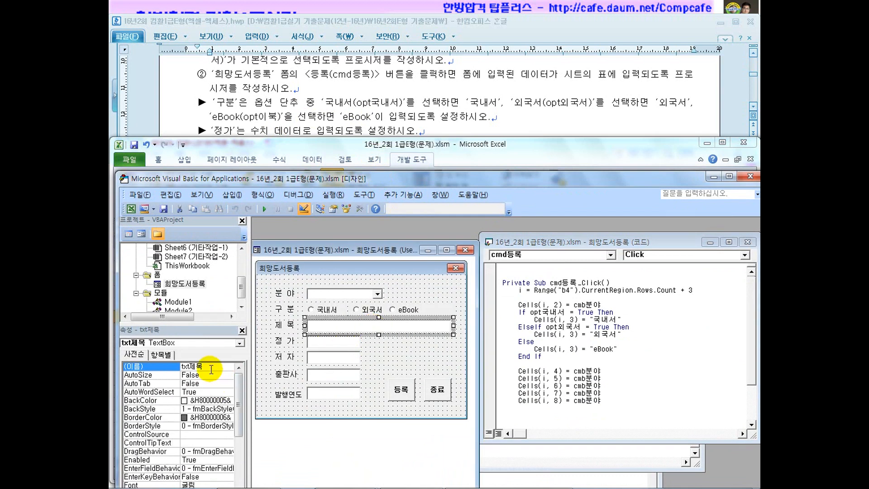
pyautogui.click(168, 367)
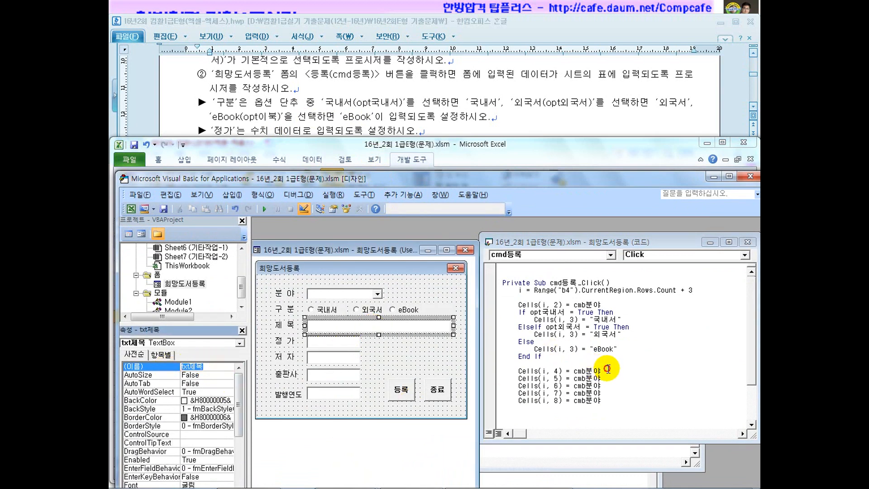
pyautogui.moveTo(607, 371); pyautogui.dragTo(576, 371)
# Check the names of the form's text boxes and make the Cells(i, 5) line assign txt정가, copied from the price box
pyautogui.moveTo(465, 177)
pyautogui.mouseDown()
pyautogui.moveTo(466, 351)
pyautogui.moveTo(464, 170)
pyautogui.mouseUp()
pyautogui.click(340, 350)
pyautogui.click(340, 350)
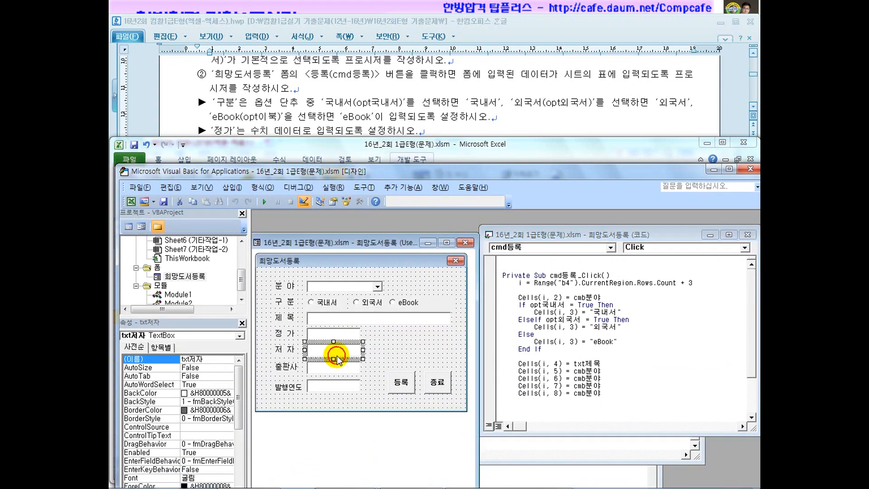
pyautogui.click(334, 367)
pyautogui.moveTo(454, 175); pyautogui.dragTo(474, 137)
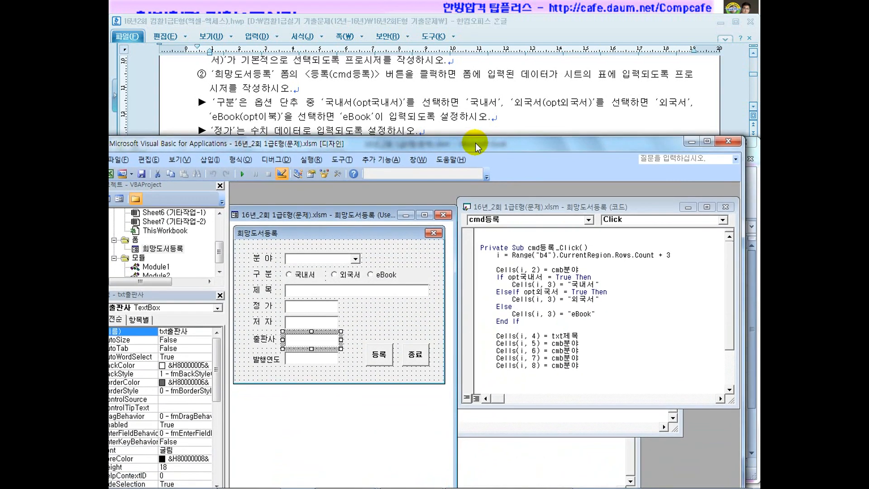
pyautogui.click(307, 306)
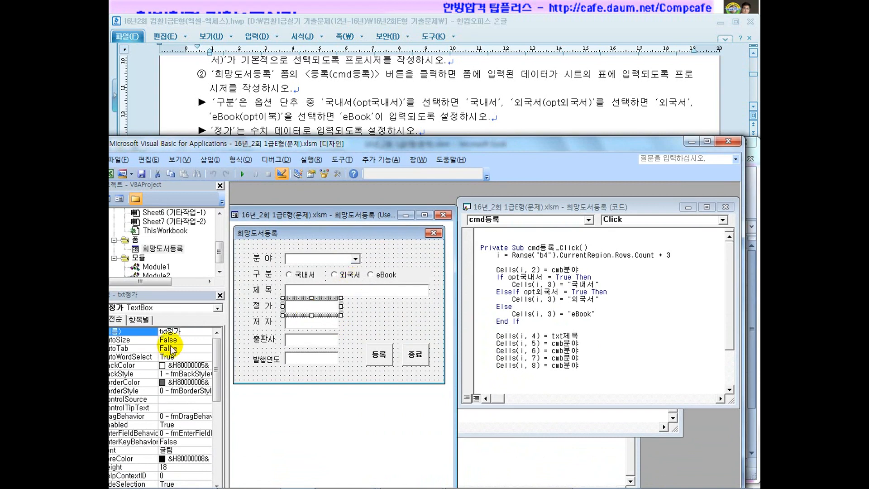
pyautogui.doubleClick(169, 331)
pyautogui.hotkey('ctrl', 'c')
pyautogui.moveTo(581, 336); pyautogui.dragTo(551, 343)
pyautogui.hotkey('ctrl', 'v')
# Check the numeric-data requirement for 정가 in the exam document and wrap txt정가 in Val() on the Cells(i, 5) line
pyautogui.click(389, 124)
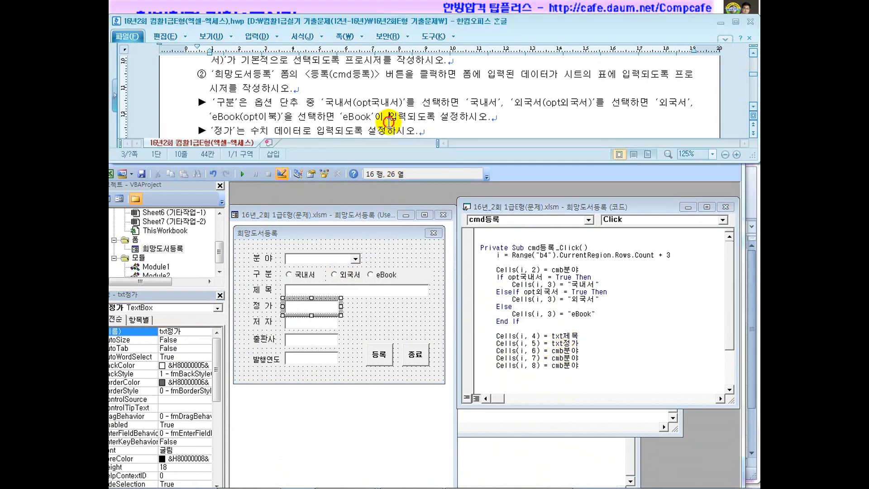
pyautogui.moveTo(233, 131); pyautogui.dragTo(328, 133)
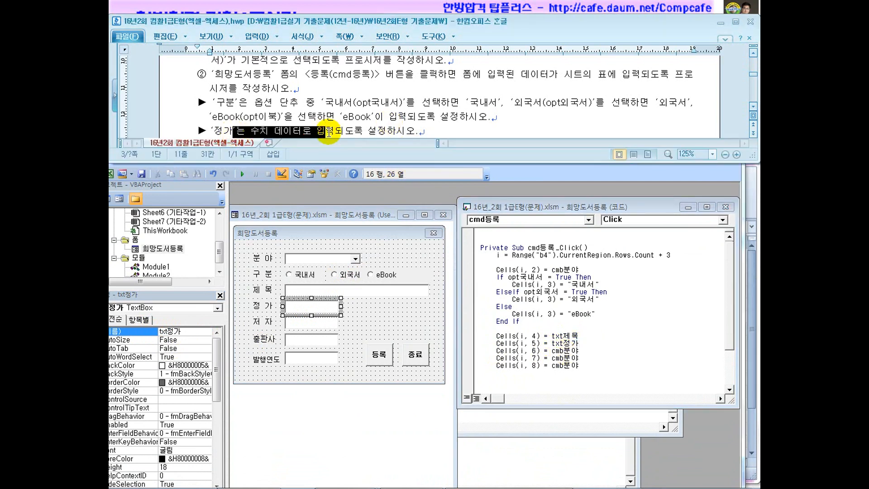
pyautogui.click(552, 343)
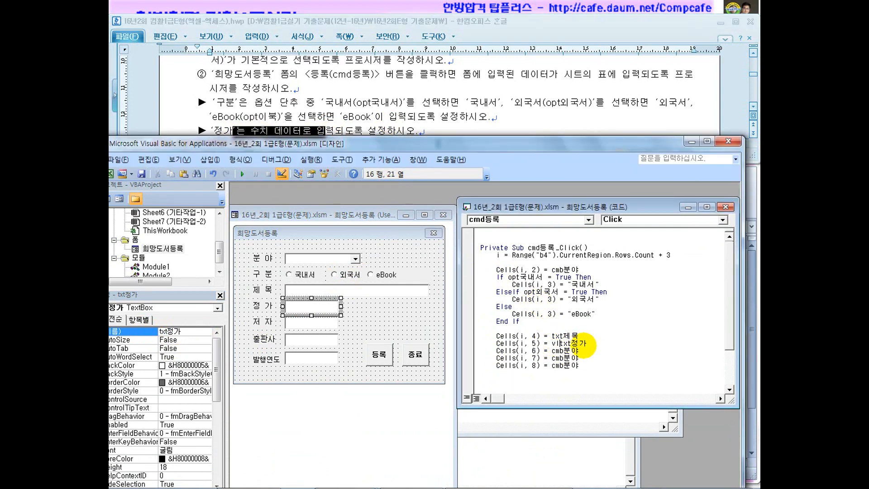
pyautogui.write('val(')
pyautogui.press('End')
pyautogui.write(')')
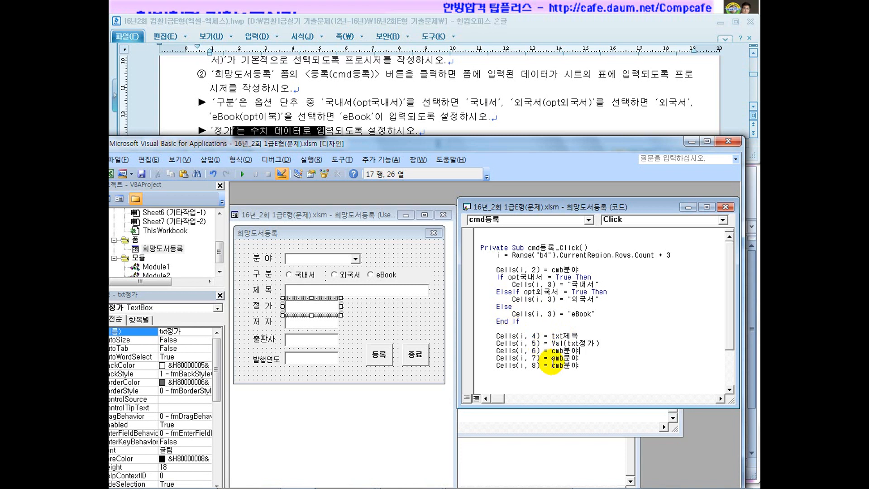
pyautogui.moveTo(564, 343); pyautogui.dragTo(549, 343)
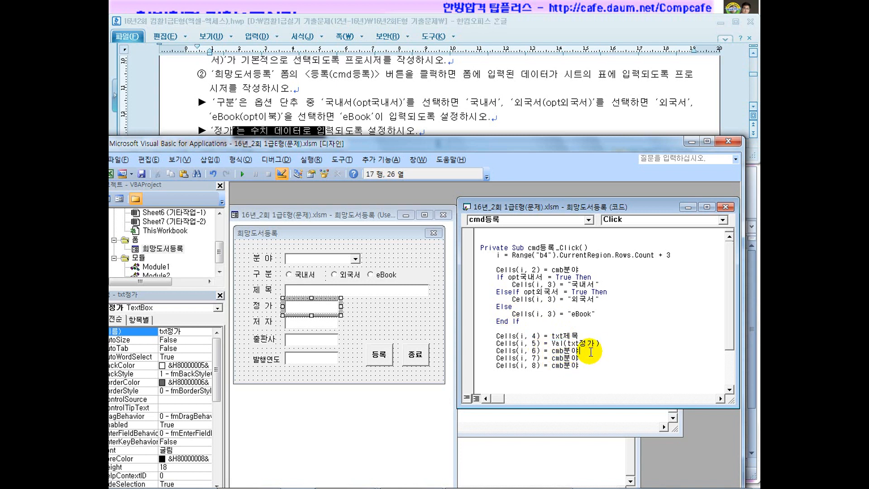
# Make the Cells(i, 6) line assign txt저자, using the copied name of the author text box
pyautogui.click(319, 330)
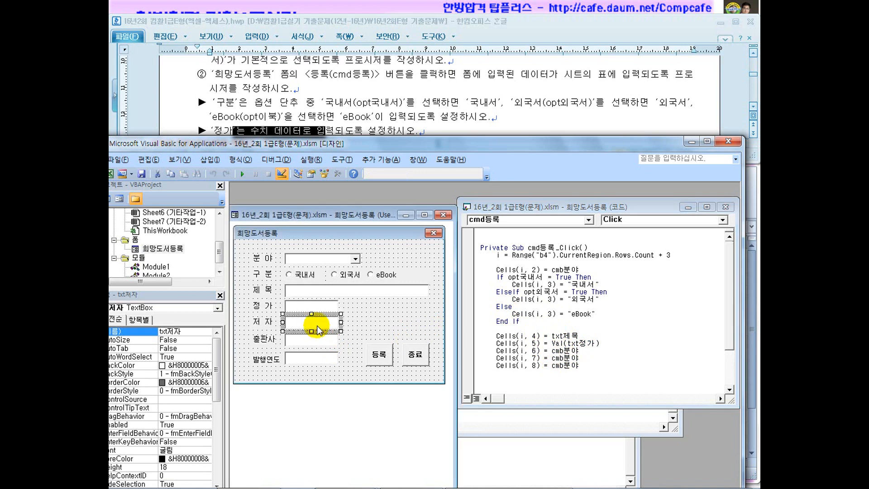
pyautogui.click(193, 332)
pyautogui.hotkey('ctrl', 'c')
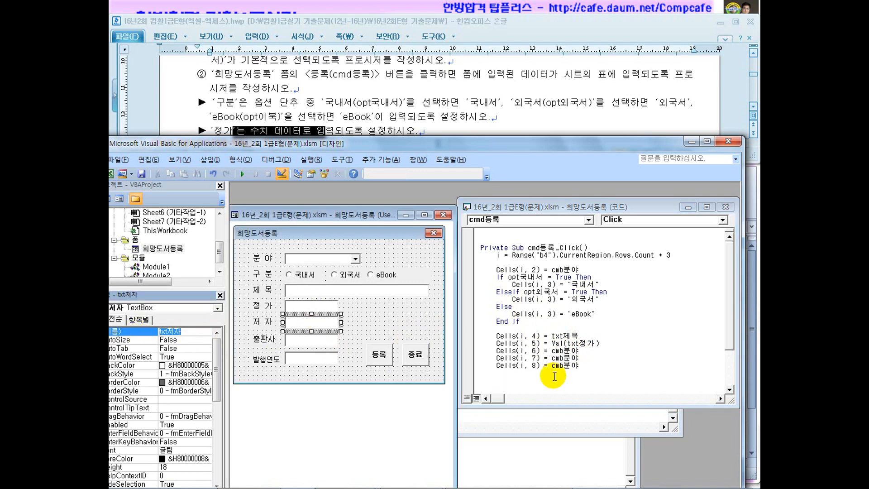
pyautogui.click(584, 355)
pyautogui.moveTo(582, 351); pyautogui.dragTo(551, 351)
pyautogui.hotkey('ctrl', 'v')
# Make the Cells(i, 7) line assign txt출판사, copied from the publisher text box, and delete the stray empty txt저자_Change procedure
pyautogui.doubleClick(307, 344)
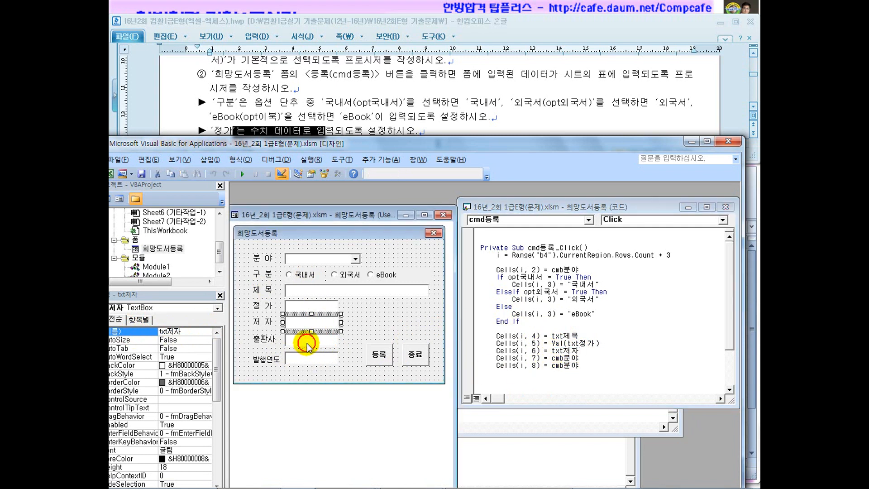
pyautogui.click(303, 347)
pyautogui.click(302, 347)
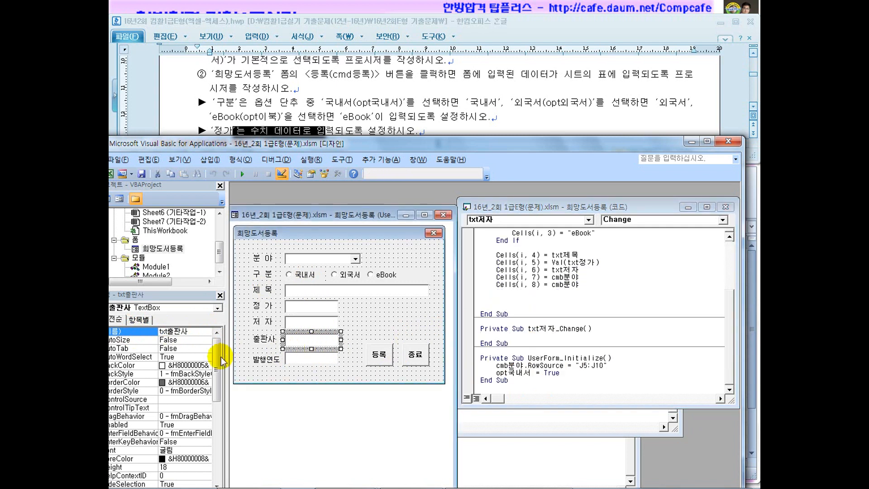
pyautogui.click(198, 334)
pyautogui.moveTo(199, 334); pyautogui.dragTo(131, 333)
pyautogui.hotkey('ctrl', 'c')
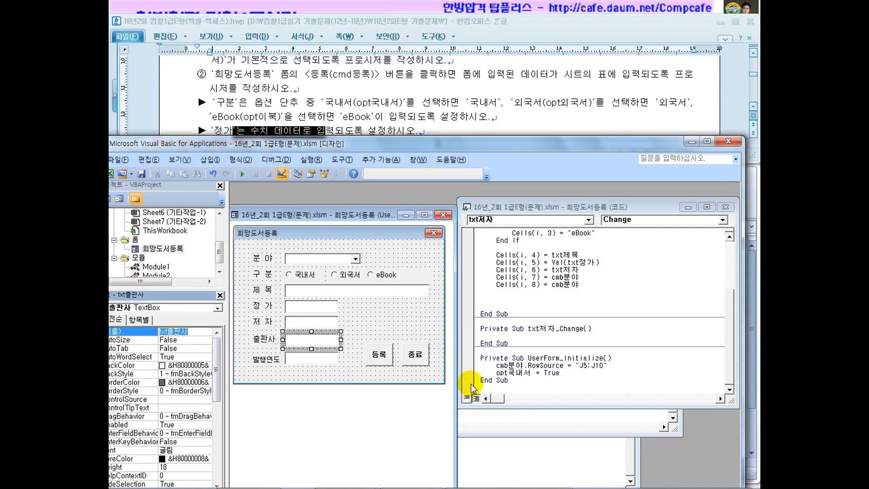
pyautogui.moveTo(580, 277); pyautogui.dragTo(552, 277)
pyautogui.hotkey('ctrl', 'v')
pyautogui.moveTo(526, 343); pyautogui.dragTo(477, 327)
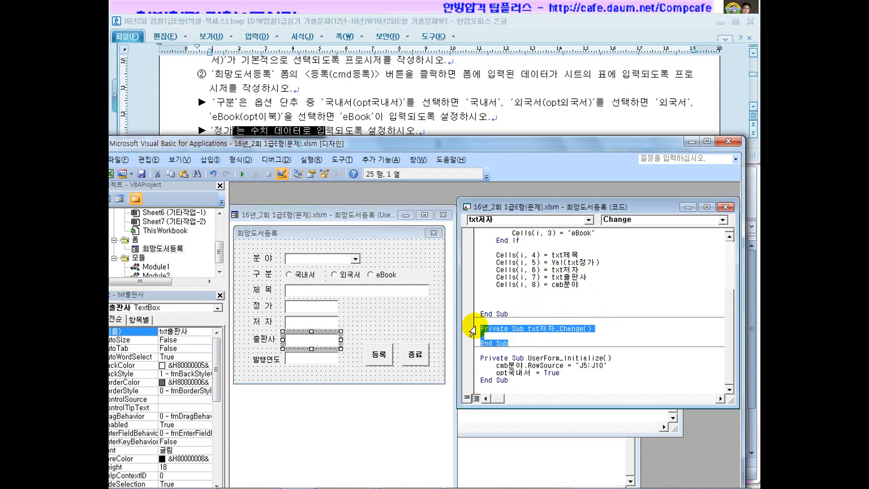
pyautogui.press('Delete')
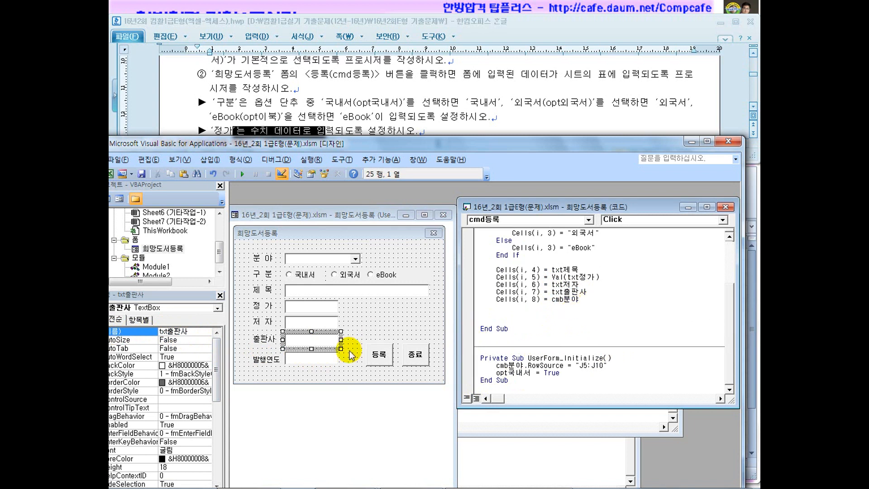
# Make the Cells(i, 8) line assign txt발행연도, using the copied name of the publication year text box
pyautogui.click(315, 360)
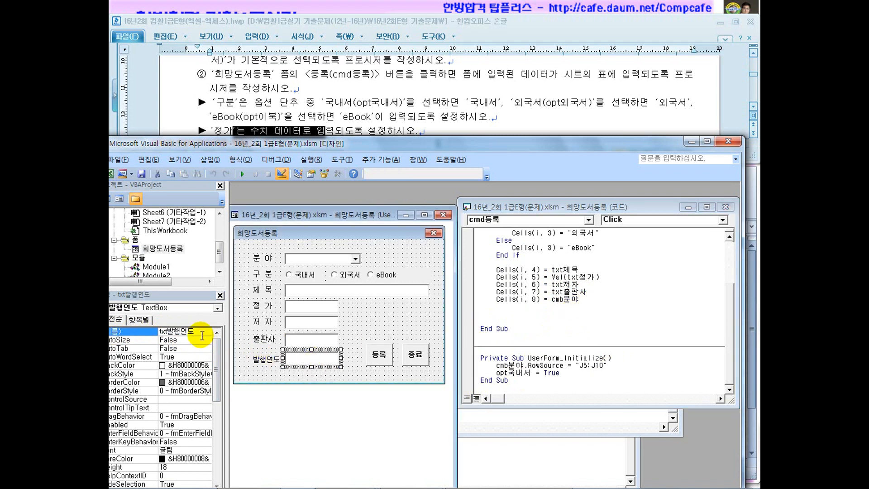
pyautogui.click(130, 331)
pyautogui.hotkey('ctrl', 'c')
pyautogui.click(584, 301)
pyautogui.doubleClick(565, 298)
pyautogui.hotkey('ctrl', 'v')
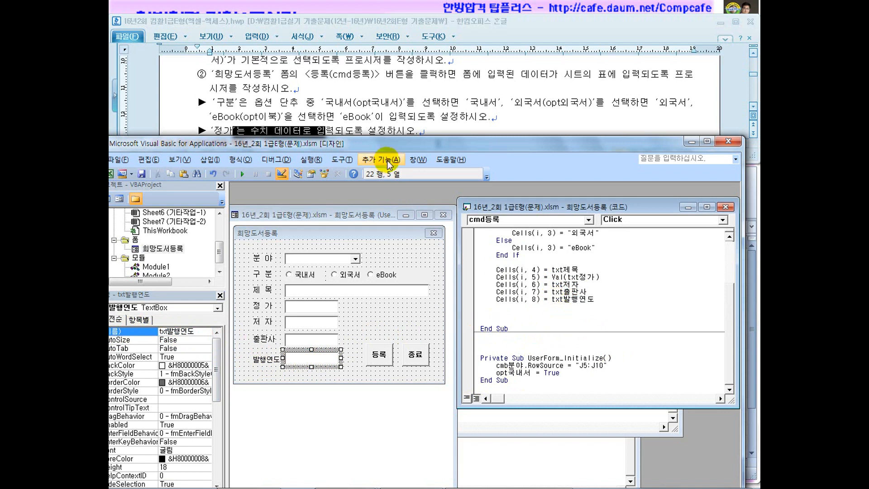
# Check the 발행연도 column in the exam document's sample table and append .Value to txt발행연도 on the Cells(i, 8) line
pyautogui.click(385, 108)
pyautogui.scroll(-5, 385, 109)
pyautogui.scroll(3, 385, 109)
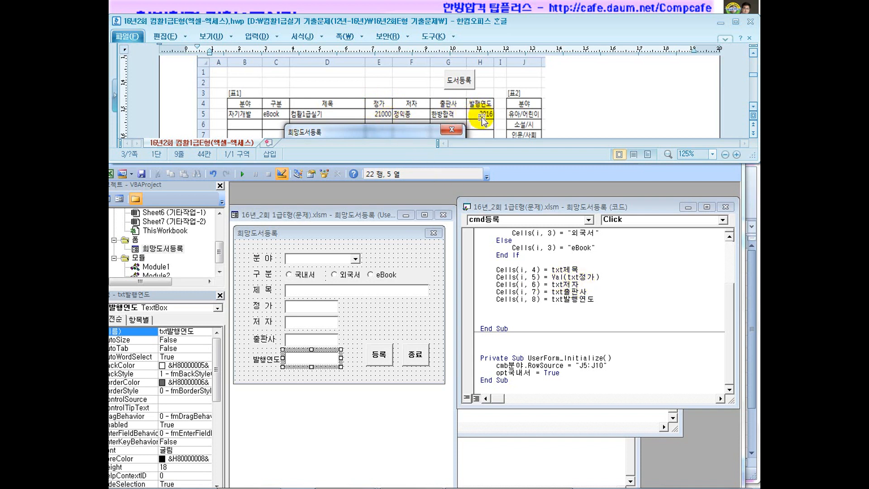
pyautogui.click(602, 298)
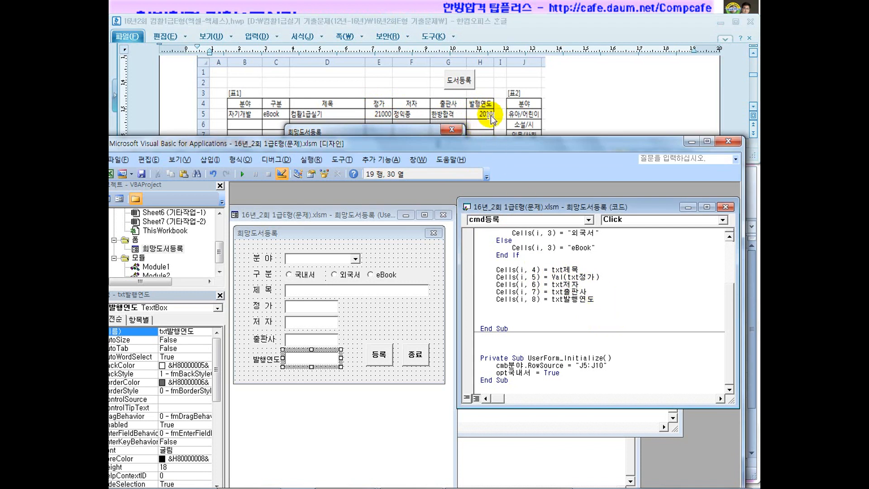
pyautogui.moveTo(490, 150); pyautogui.dragTo(543, 196)
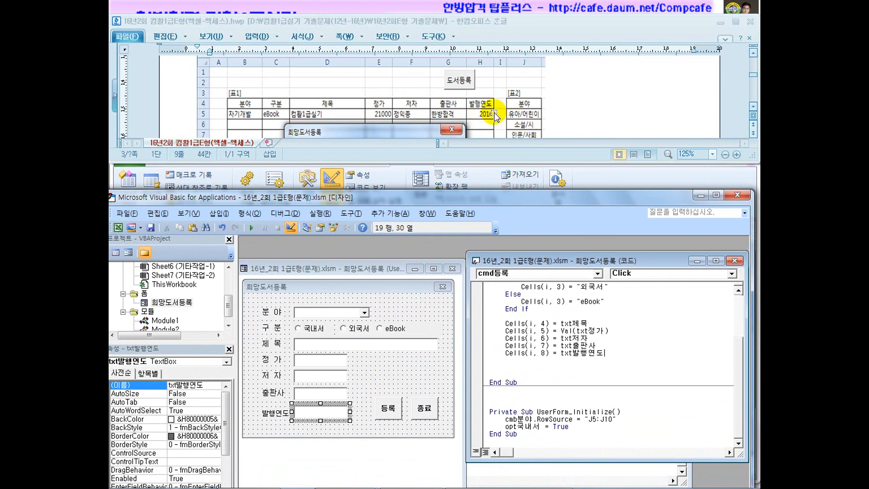
pyautogui.write('.')
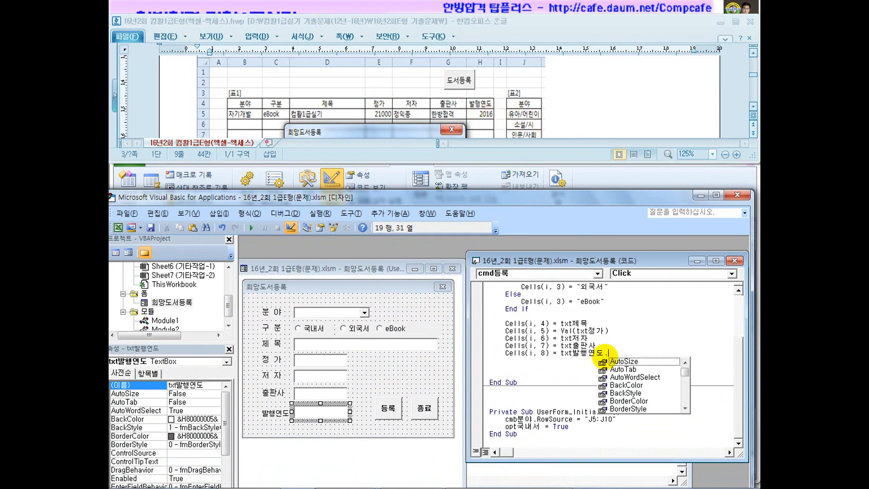
pyautogui.write('vla')
pyautogui.press('BackSpace')
pyautogui.press('BackSpace')
pyautogui.write('al')
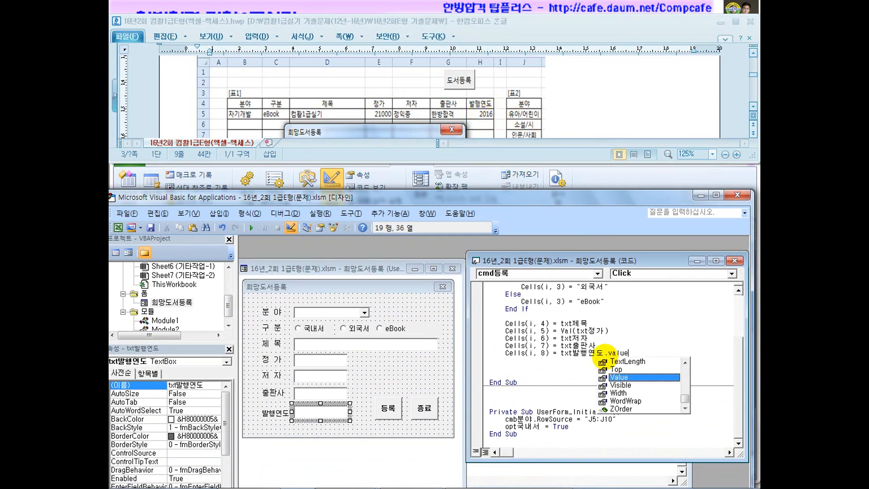
pyautogui.write('ue')
pyautogui.click(562, 388)
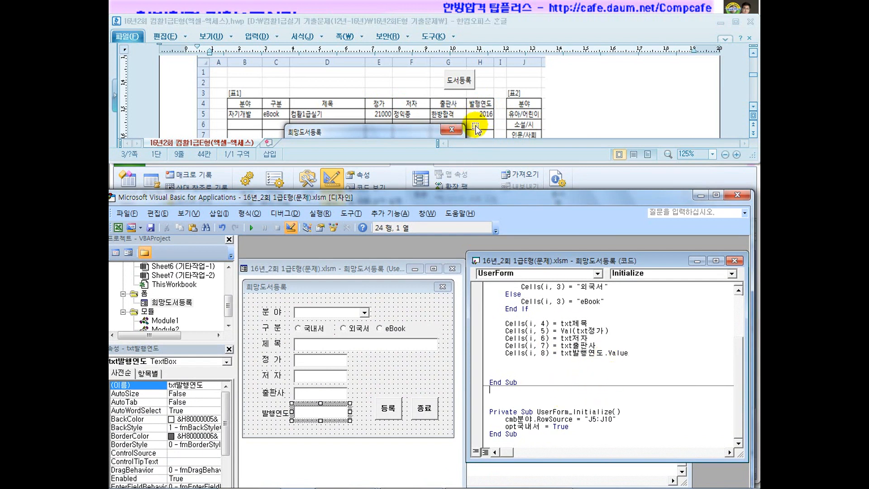
pyautogui.click(647, 356)
pyautogui.press('Delete')
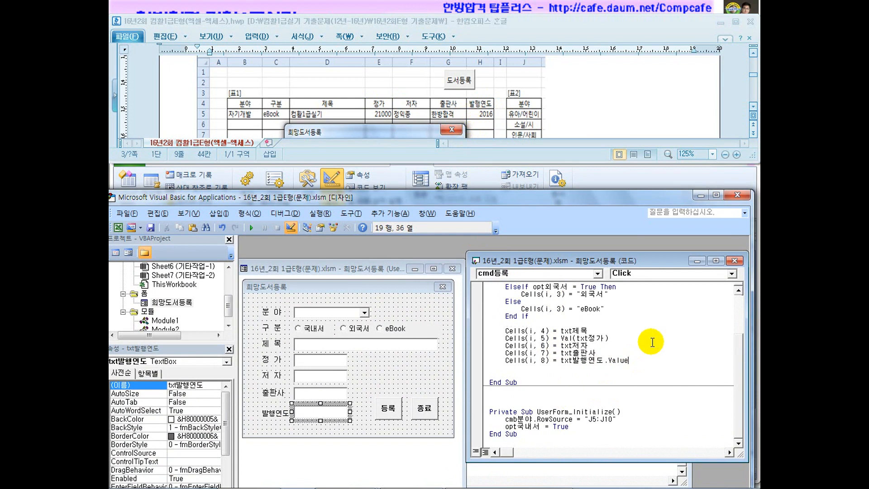
# Return to the 기타작업-2 sheet, leave design mode and open the 희망도서등록 form with the 도서등록 button
pyautogui.click(734, 194)
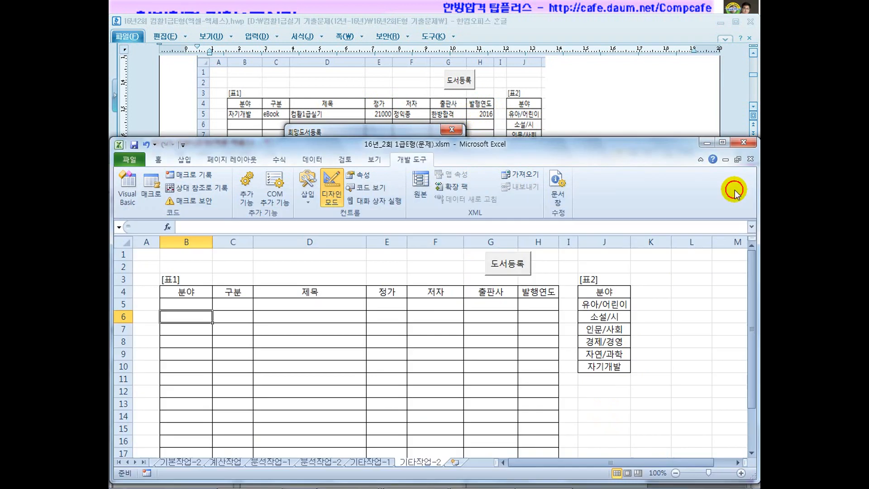
pyautogui.click(332, 195)
pyautogui.click(507, 265)
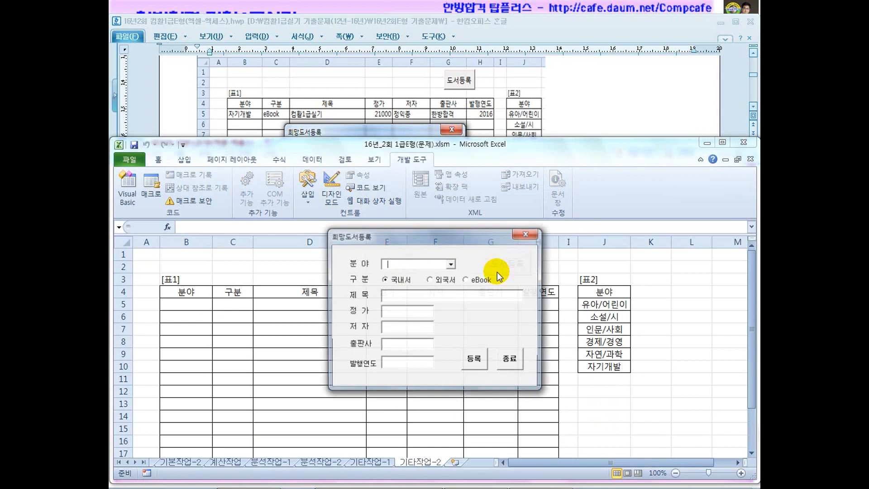
# Choose 자기개발 as the 분야 and eBook as the 구분 in the form, moving it below the sheet's button
pyautogui.click(451, 265)
pyautogui.click(423, 309)
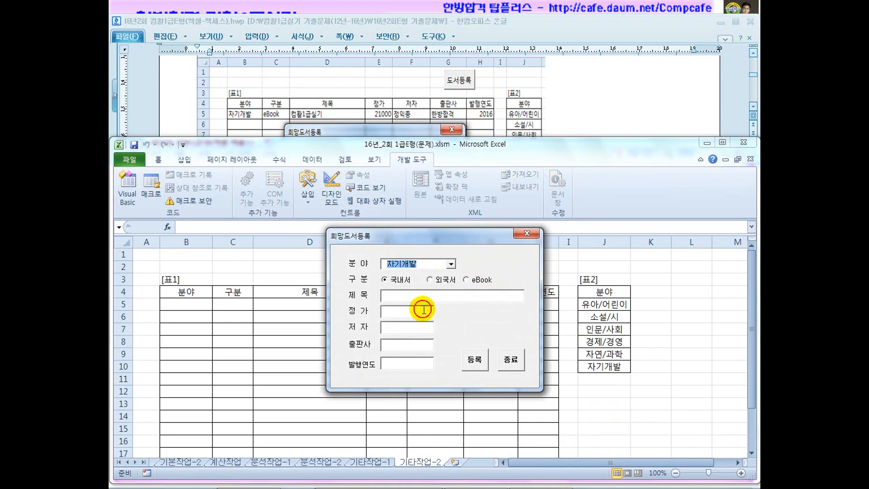
pyautogui.moveTo(421, 236); pyautogui.dragTo(418, 281)
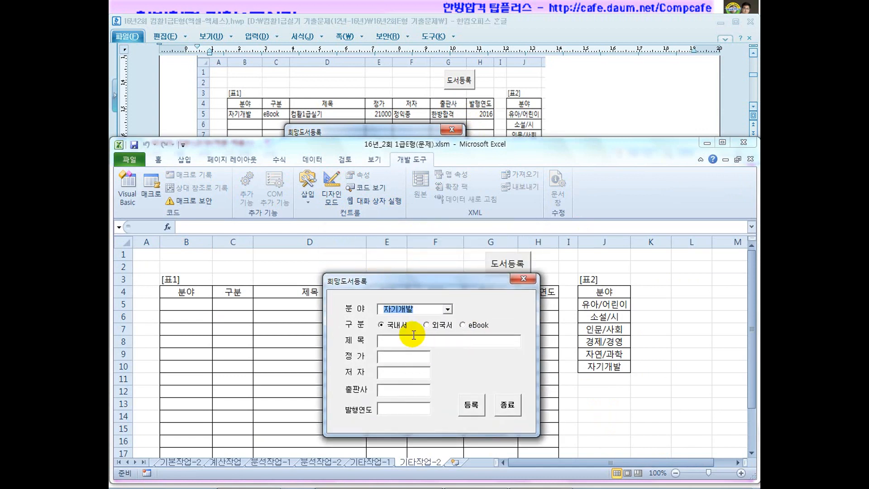
pyautogui.click(462, 326)
# Enter title 컴활1급실기, price 21000, the author's name, publisher 한방합격 and year 2016, and register the entry
pyautogui.click(426, 342)
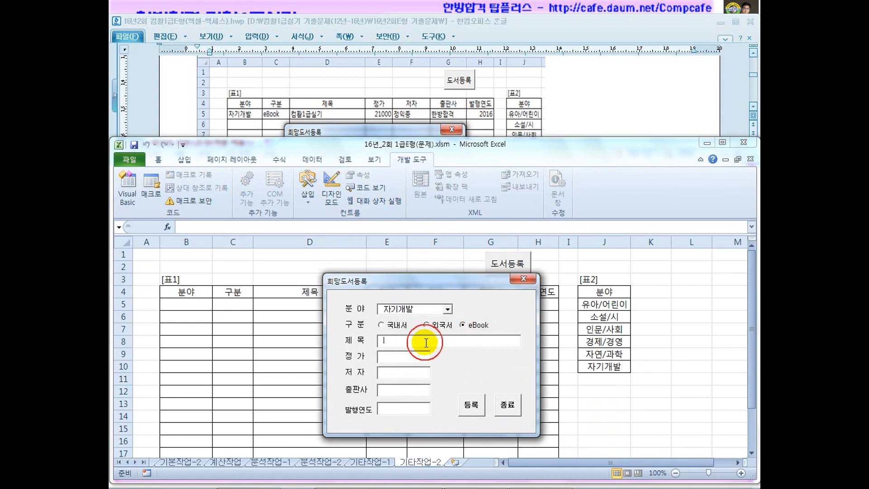
pyautogui.write('컴활1급실기')
pyautogui.click(395, 358)
pyautogui.write('2')
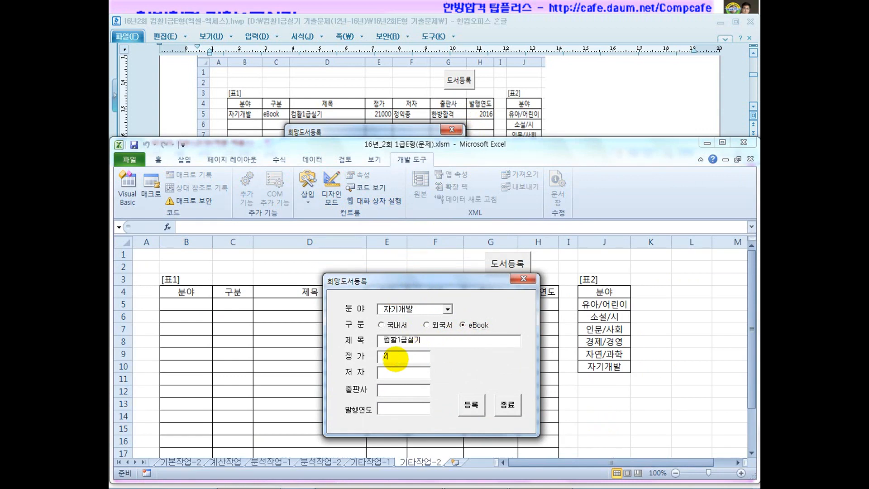
pyautogui.write('1000')
pyautogui.click(395, 370)
pyautogui.write('w')
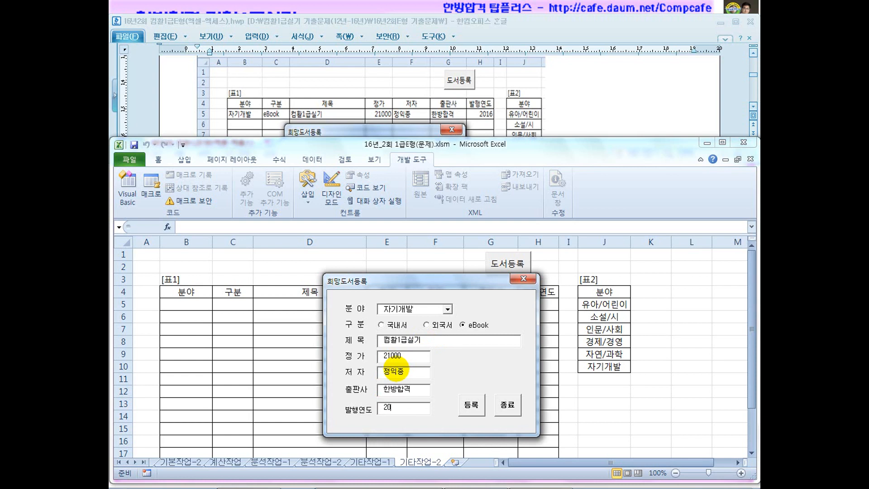
pyautogui.click(471, 404)
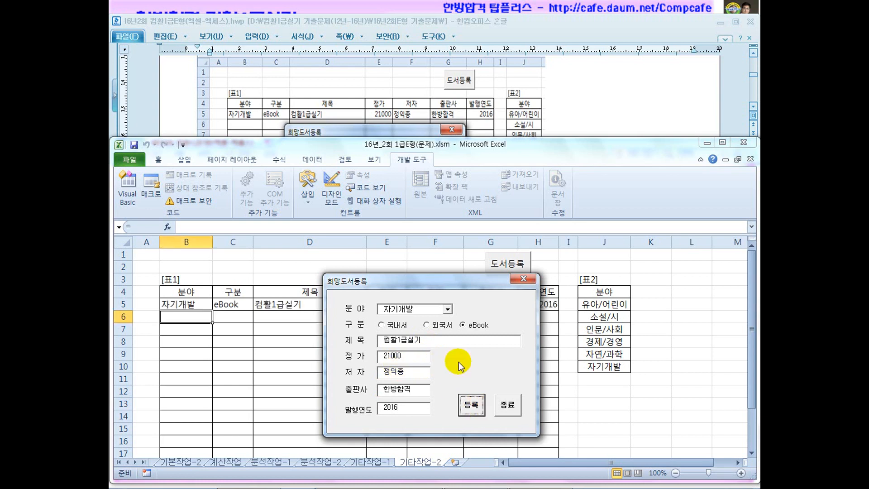
# Move the form aside to check the registered row in 표1, and close the form
pyautogui.moveTo(451, 285); pyautogui.dragTo(274, 377)
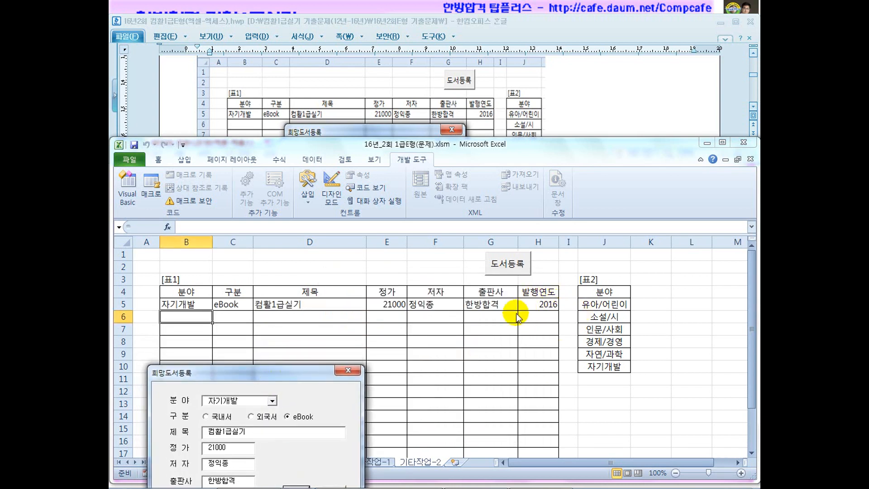
pyautogui.moveTo(274, 376); pyautogui.dragTo(423, 281)
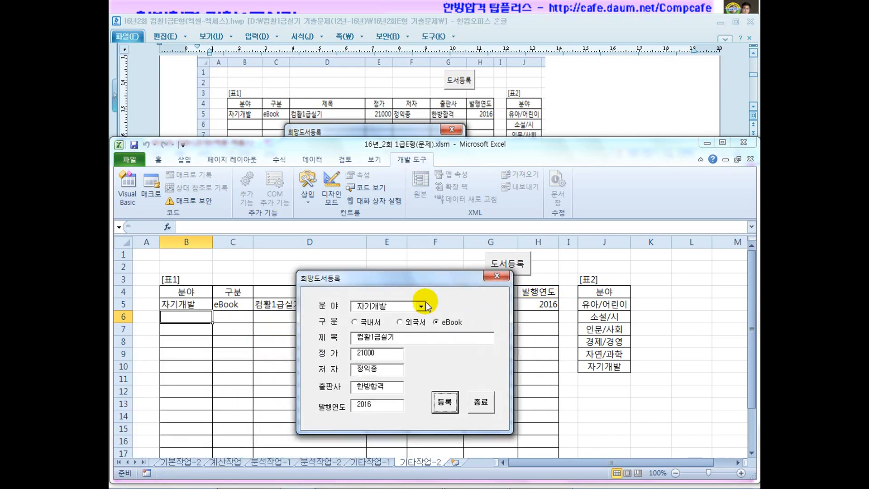
pyautogui.click(497, 275)
# Read task ③ in the exam document on the cmd종료 button and examine the title and content of the sample message box
pyautogui.click(601, 105)
pyautogui.scroll(-6, 599, 117)
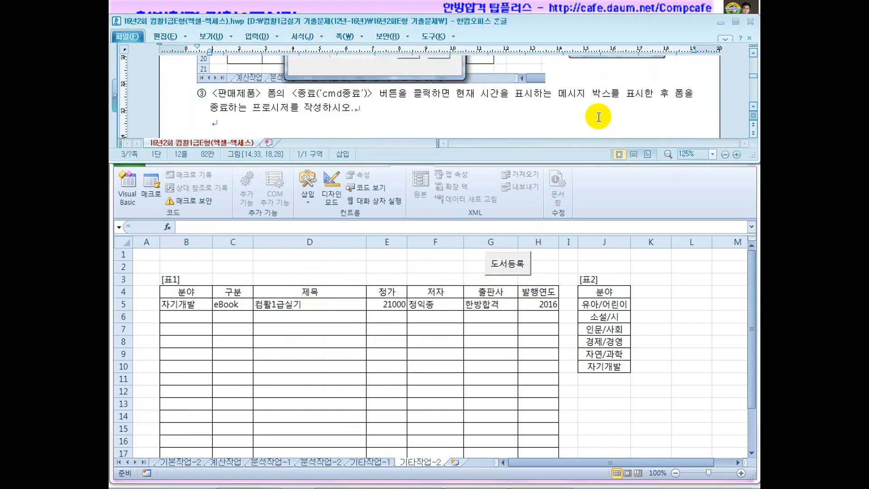
pyautogui.scroll(3, 598, 117)
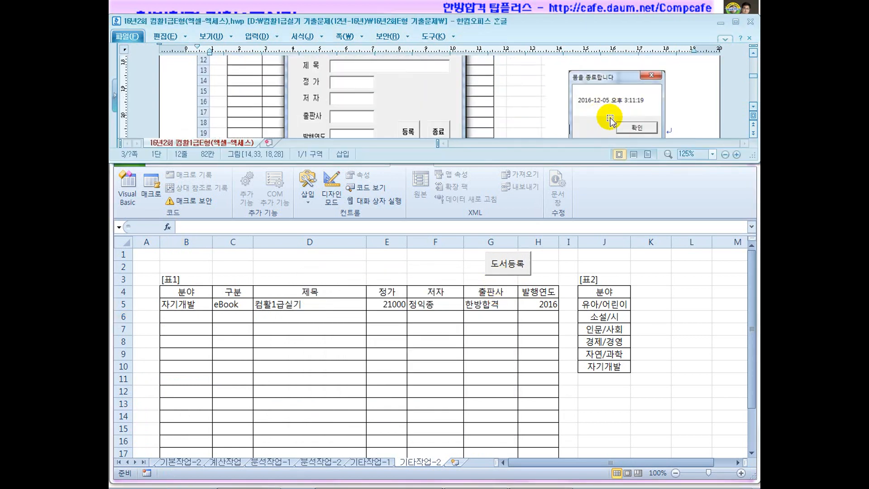
pyautogui.scroll(-2, 610, 119)
pyautogui.moveTo(424, 97); pyautogui.dragTo(526, 103)
pyautogui.scroll(2, 526, 104)
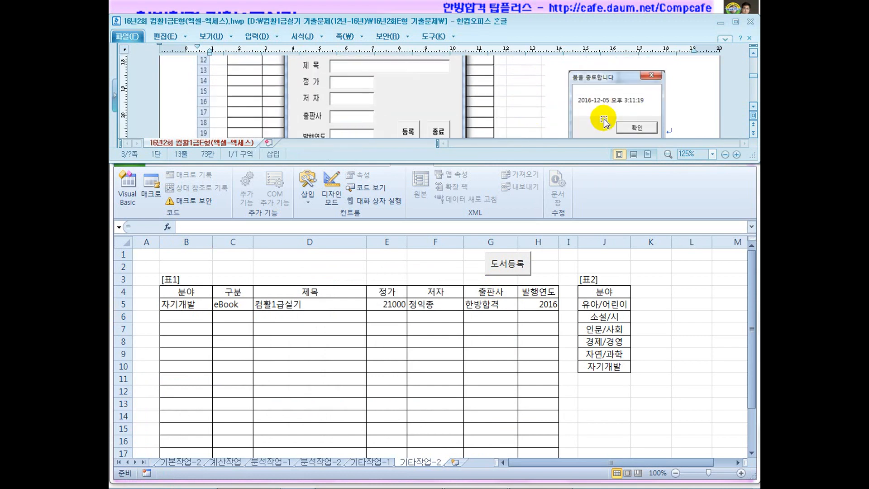
pyautogui.scroll(-3, 607, 113)
pyautogui.click(472, 103)
pyautogui.moveTo(542, 91); pyautogui.dragTo(452, 90)
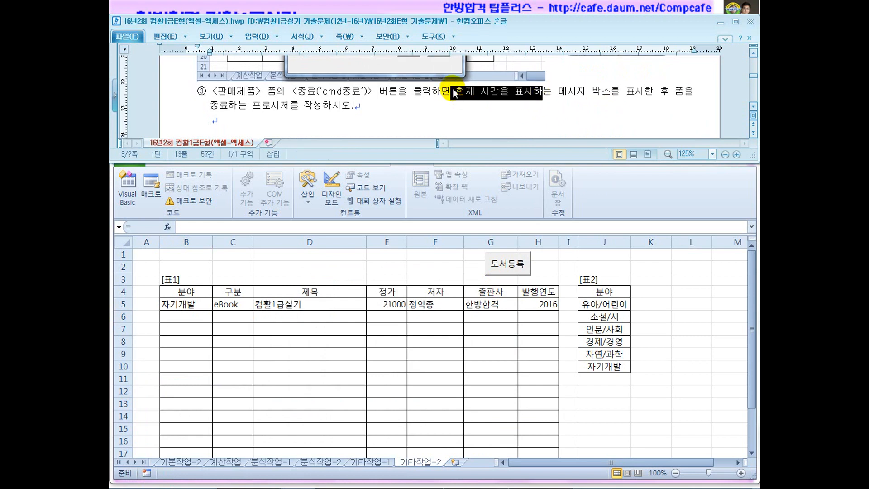
pyautogui.click(498, 90)
pyautogui.scroll(3, 500, 107)
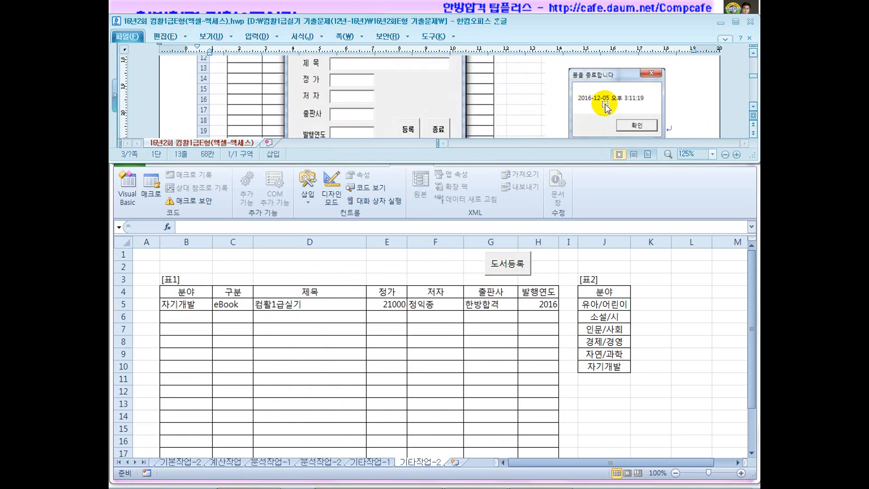
pyautogui.scroll(-3, 608, 115)
pyautogui.scroll(3, 608, 115)
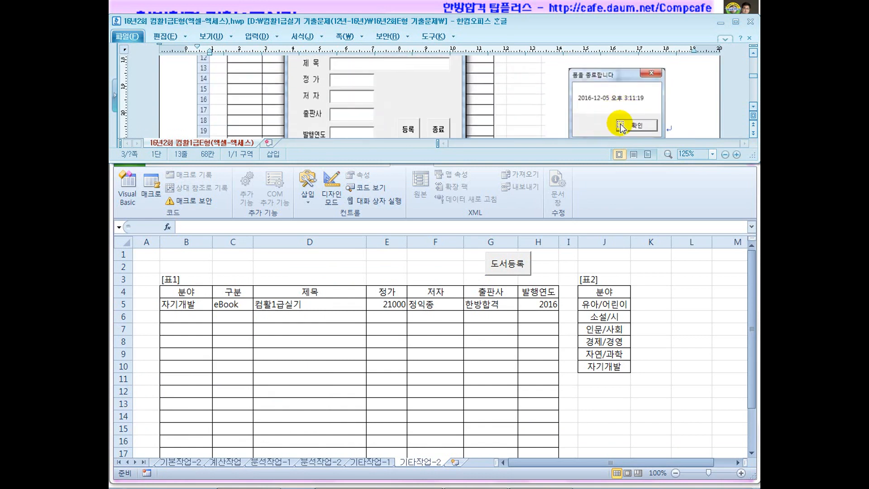
pyautogui.scroll(-3, 621, 128)
pyautogui.scroll(3, 620, 127)
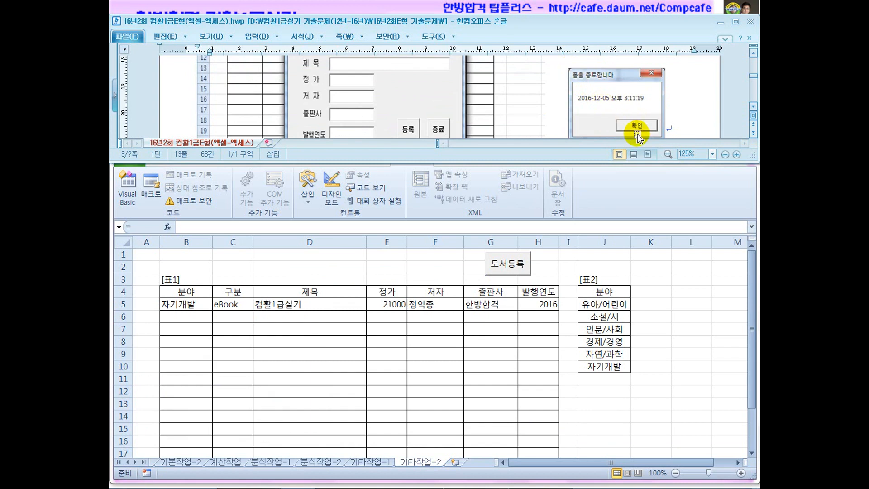
# Turn on design mode and open the click procedure of the 종료 button on the 희망도서등록 form
pyautogui.click(433, 354)
pyautogui.click(327, 186)
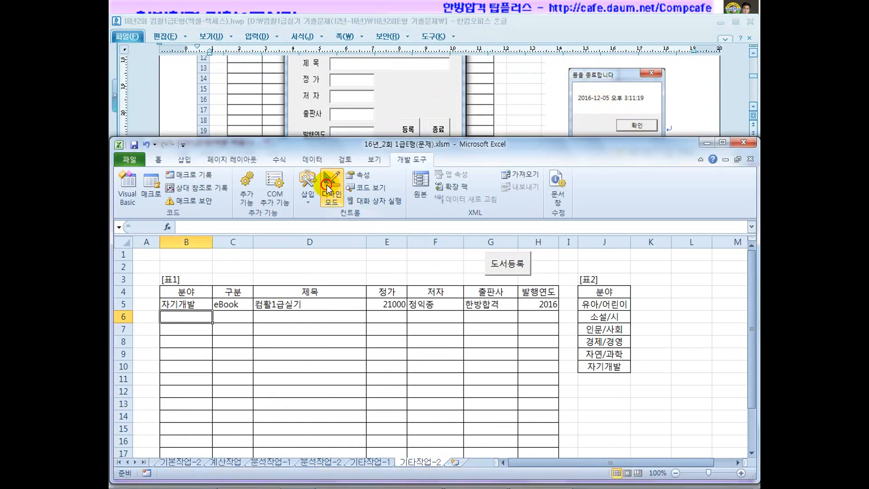
pyautogui.doubleClick(508, 263)
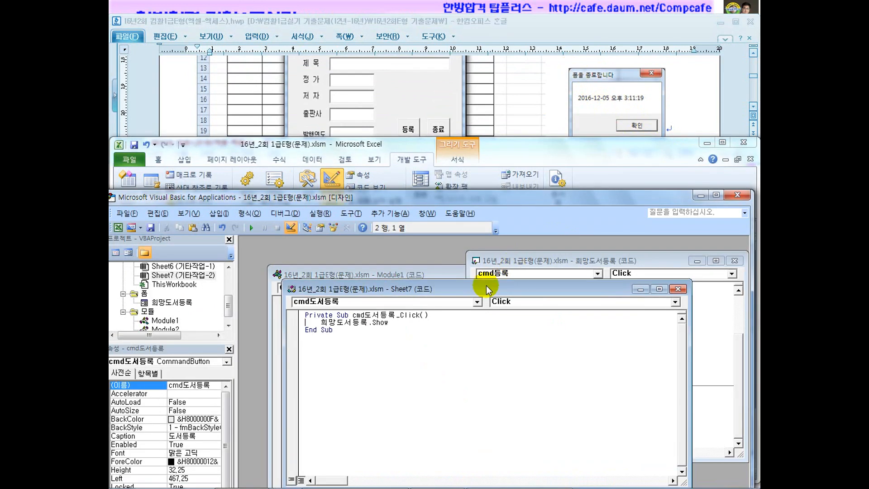
pyautogui.doubleClick(181, 303)
pyautogui.doubleClick(425, 408)
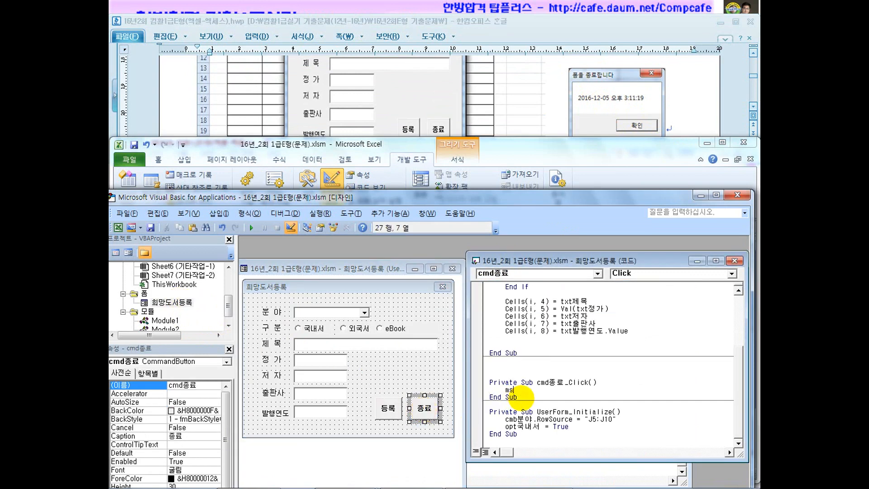
# In cmd종료_Click, write a MsgBox statement with Now as the prompt, vbOKOnly as the buttons and "폼을 종료합니다" as the title
pyautogui.write('msgbox now')
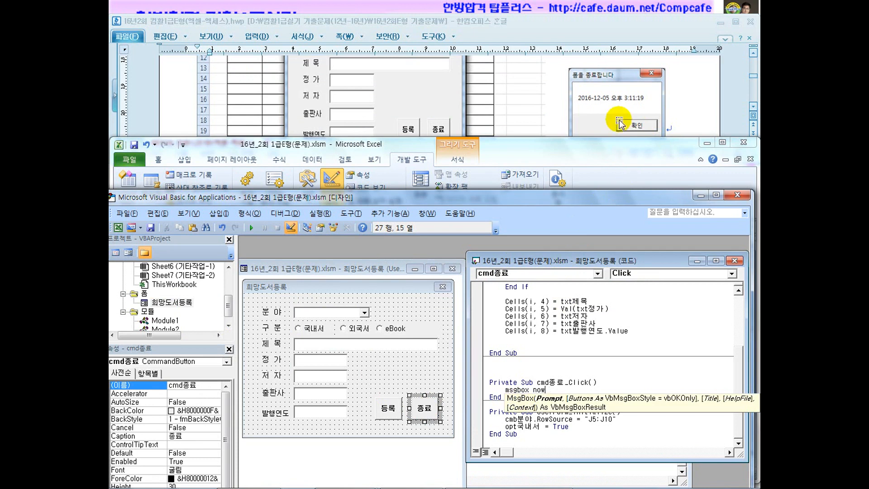
pyautogui.write(',v')
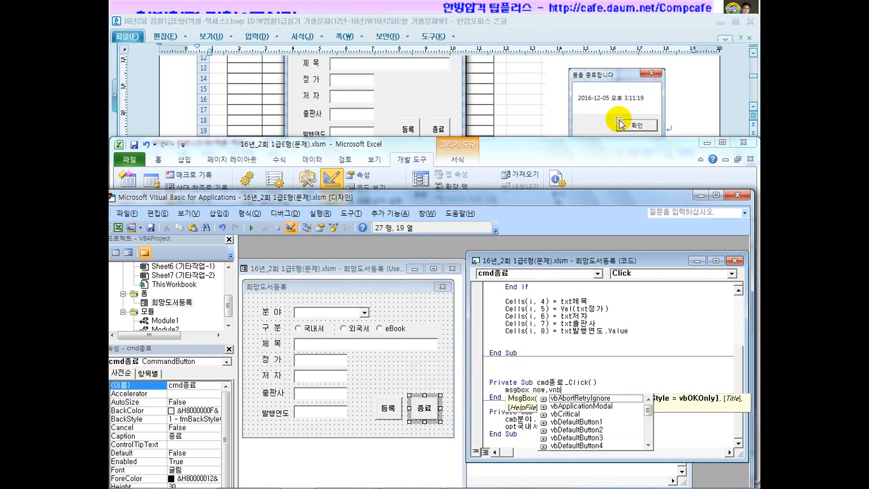
pyautogui.write('bok')
pyautogui.press('Down')
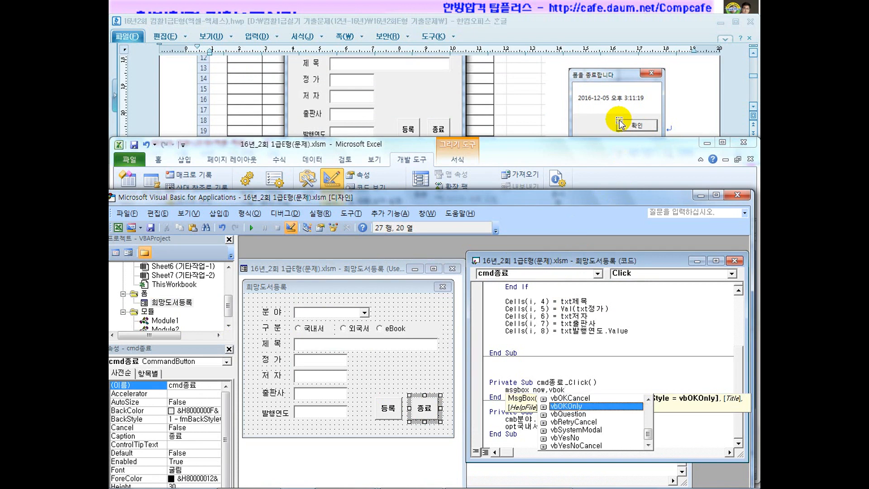
pyautogui.press('Tab')
pyautogui.write(',')
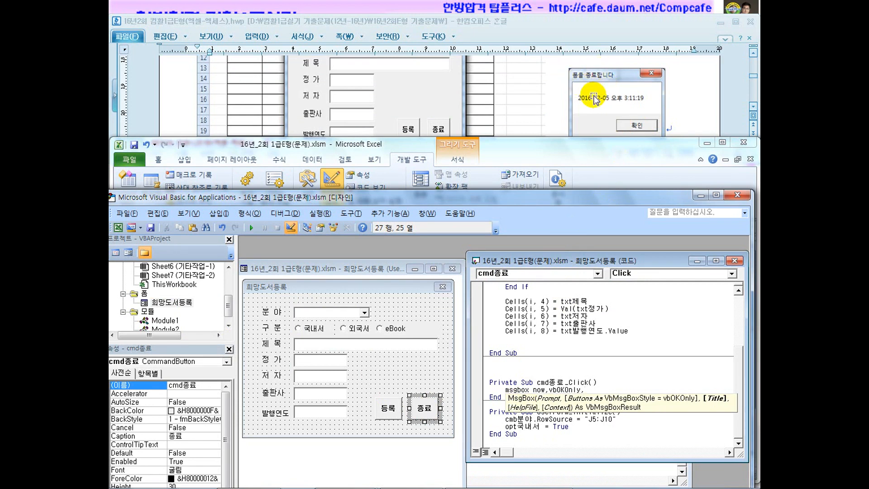
pyautogui.press('BackSpace')
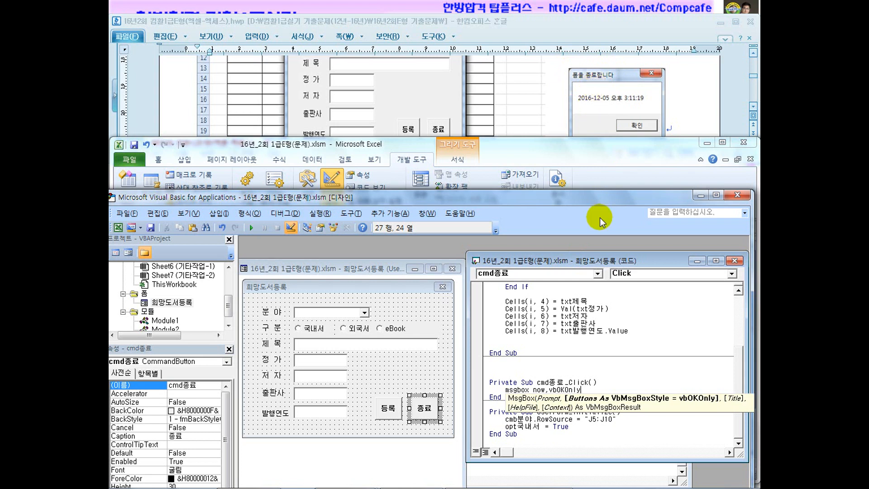
pyautogui.write(',')
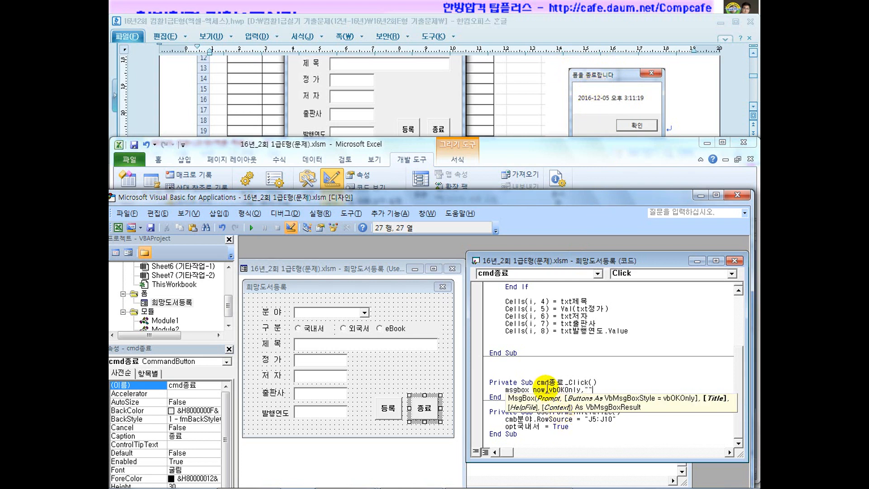
pyautogui.click(537, 383)
pyautogui.click(599, 391)
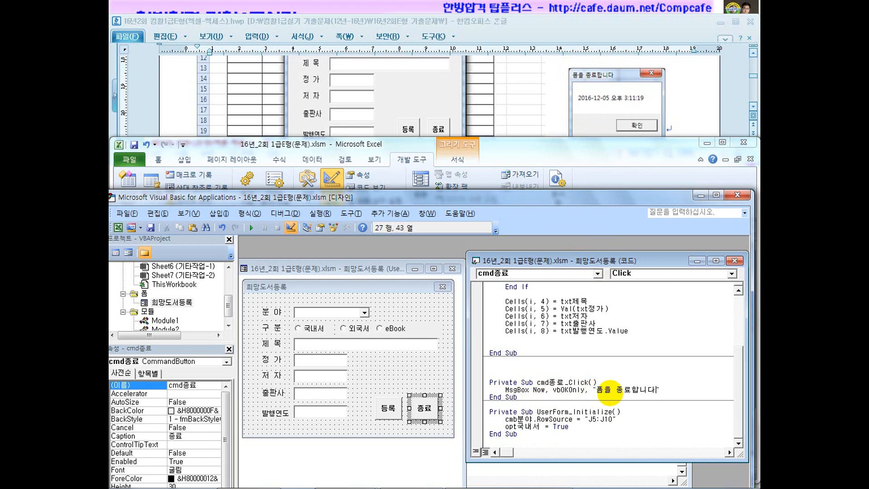
pyautogui.click(669, 394)
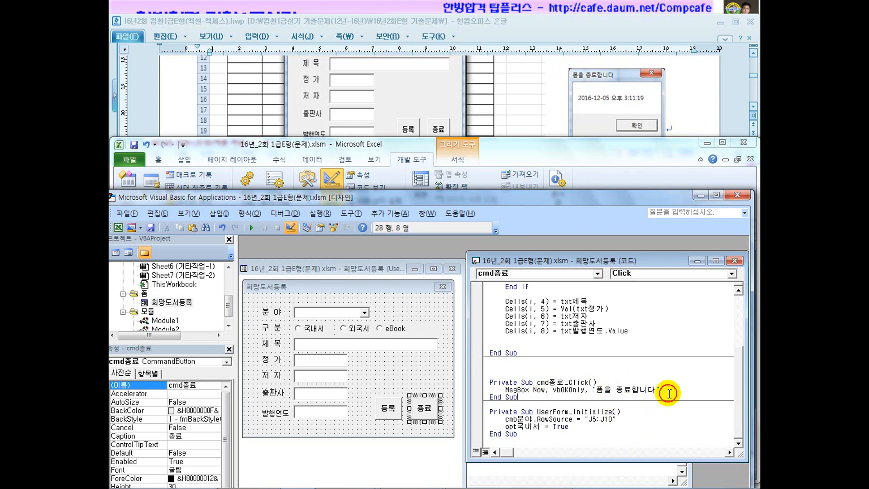
# Delete the vbOKOnly argument from the MsgBox statement, keeping its place empty between the two commas
pyautogui.moveTo(585, 390); pyautogui.dragTo(553, 391)
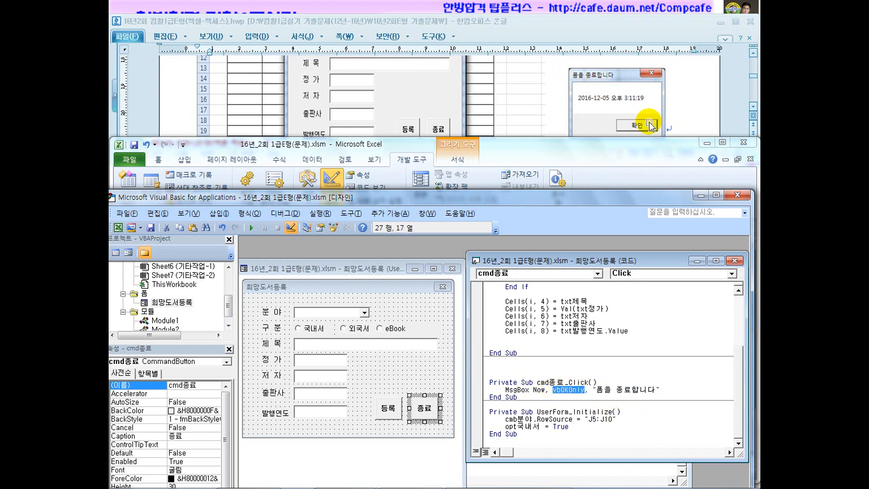
pyautogui.press('Delete')
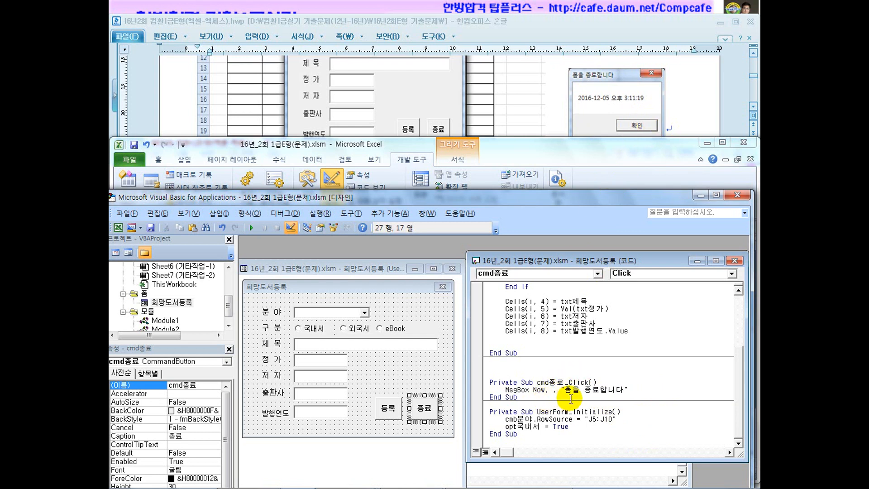
pyautogui.write('txt발행연도')
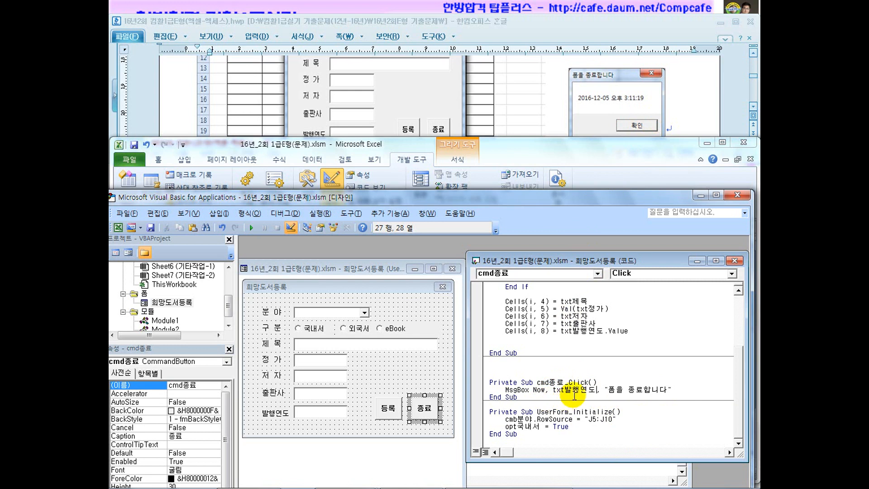
pyautogui.press('BackSpace')
pyautogui.press('BackSpace')
pyautogui.press('BackSpace')
pyautogui.press('BackSpace')
pyautogui.press('BackSpace')
pyautogui.press('BackSpace')
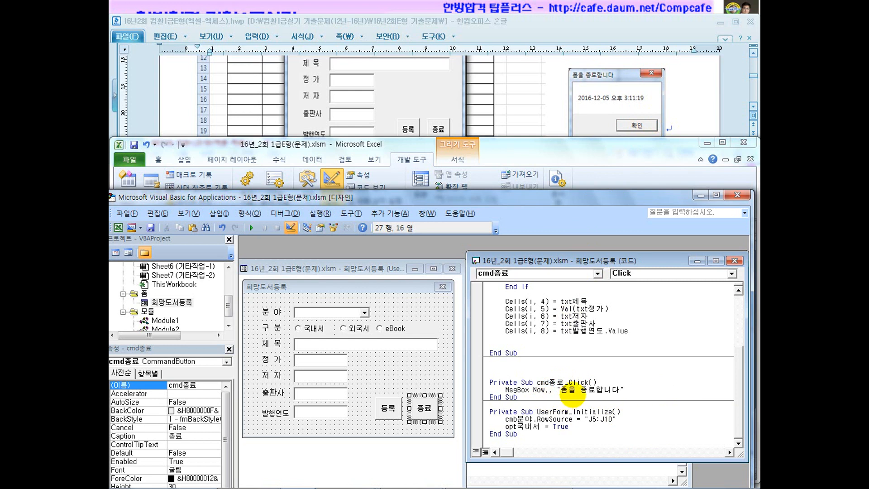
pyautogui.write('tx')
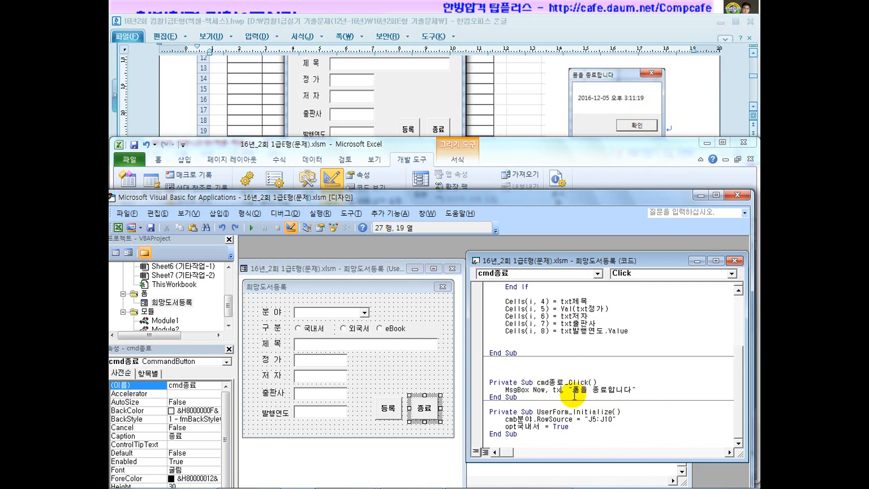
pyautogui.press('BackSpace')
pyautogui.press('BackSpace')
pyautogui.press('BackSpace')
pyautogui.press('BackSpace')
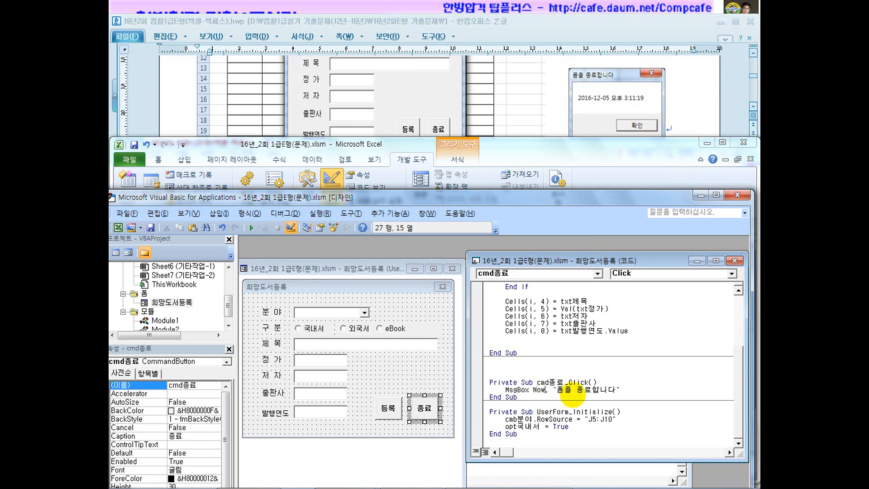
pyautogui.write(',')
pyautogui.press('BackSpace')
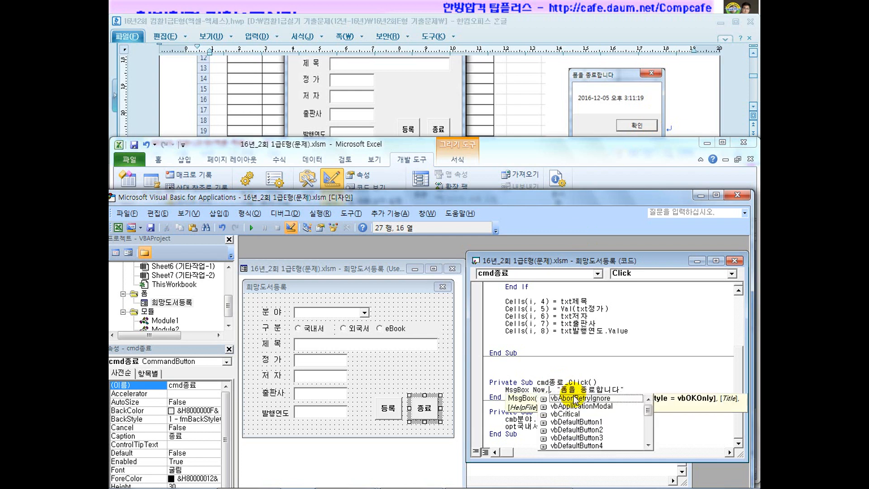
pyautogui.write(',')
pyautogui.click(579, 374)
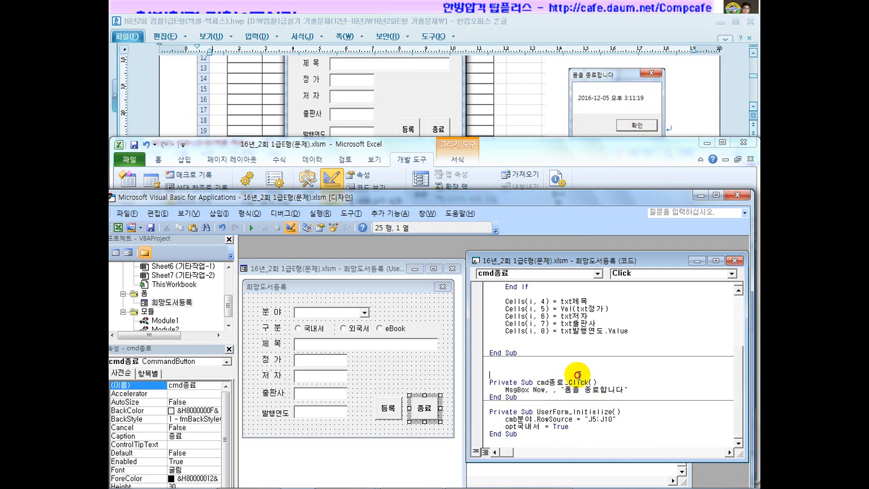
# Add the line Unload Me below the MsgBox statement in cmd종료_Click
pyautogui.click(639, 394)
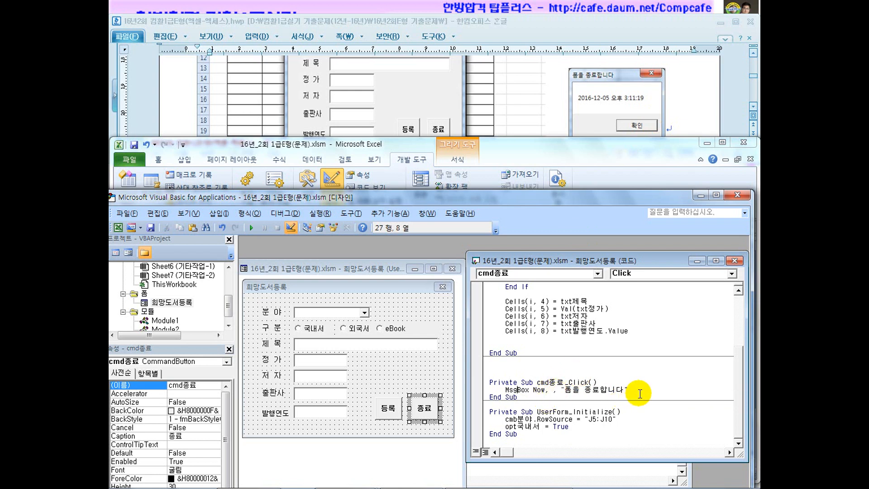
pyautogui.press('Return')
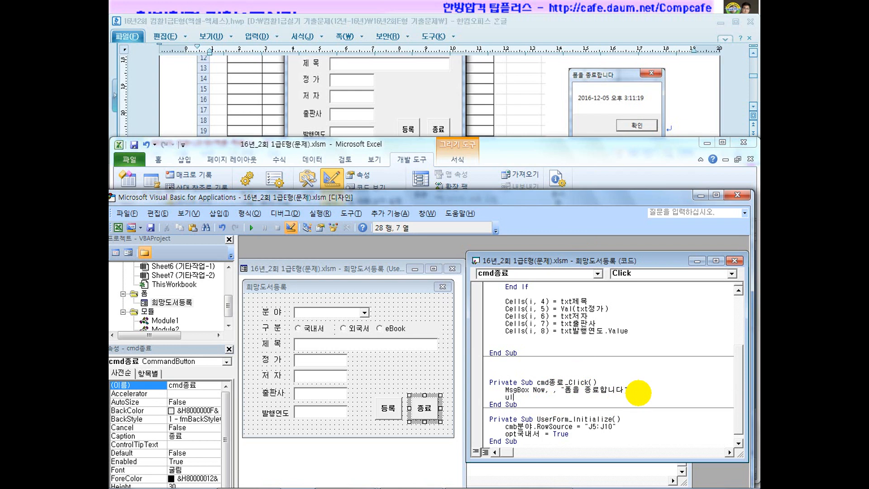
pyautogui.write('unload m')
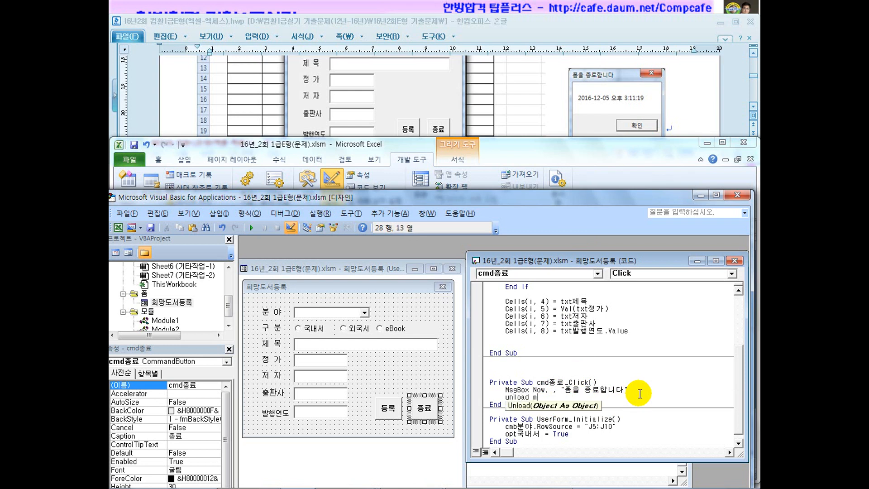
pyautogui.write('e')
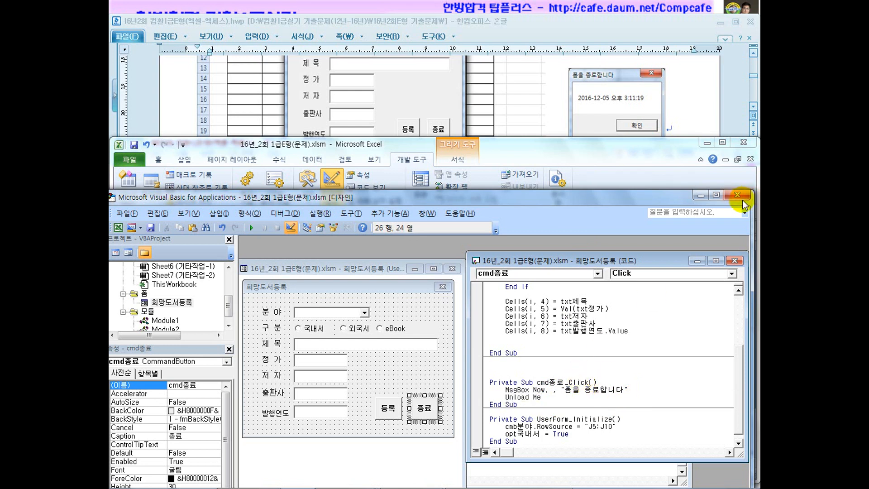
# Close the VBA editor, turn off design mode and open the 희망도서등록 form with the sheet's 도서등록 button
pyautogui.click(737, 195)
pyautogui.click(330, 187)
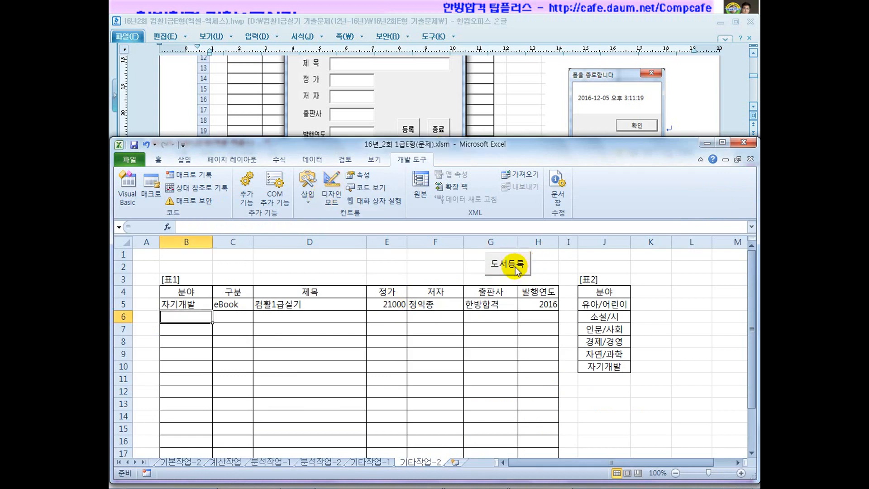
pyautogui.click(509, 265)
# Choose 인문/사회 as the 분야 and 외국서 as the 구분 in the form
pyautogui.click(450, 264)
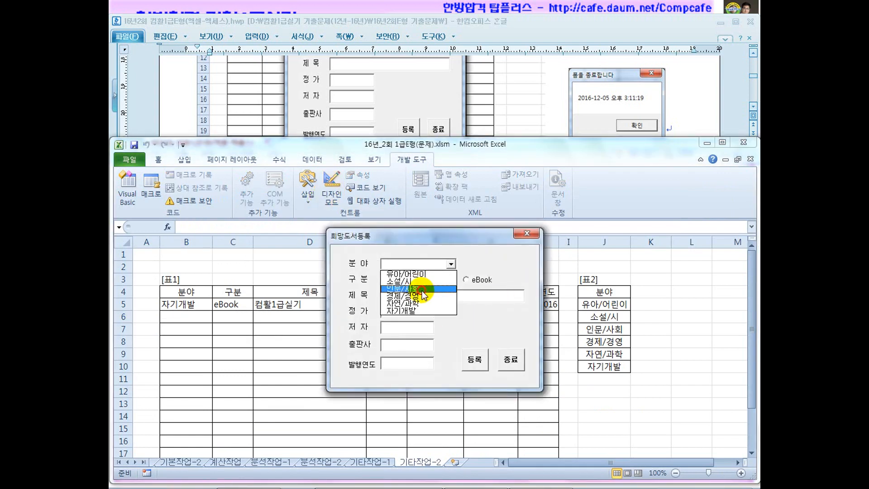
pyautogui.click(404, 288)
pyautogui.click(429, 280)
# Enter title fdfsf, price 20000, author fdfas, publisher fsaf and year 2017, and register the entry
pyautogui.click(412, 295)
pyautogui.write('fdfsf')
pyautogui.click(399, 313)
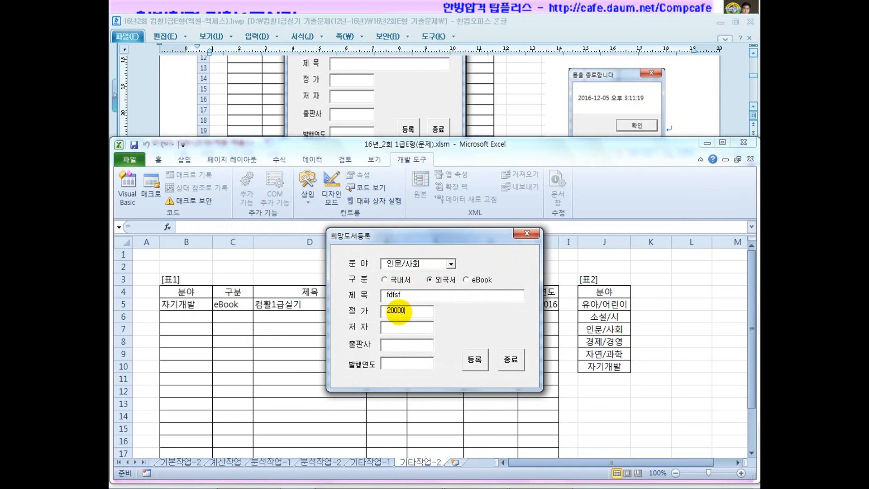
pyautogui.click(401, 329)
pyautogui.write('fdfas')
pyautogui.click(398, 345)
pyautogui.write('fsaf')
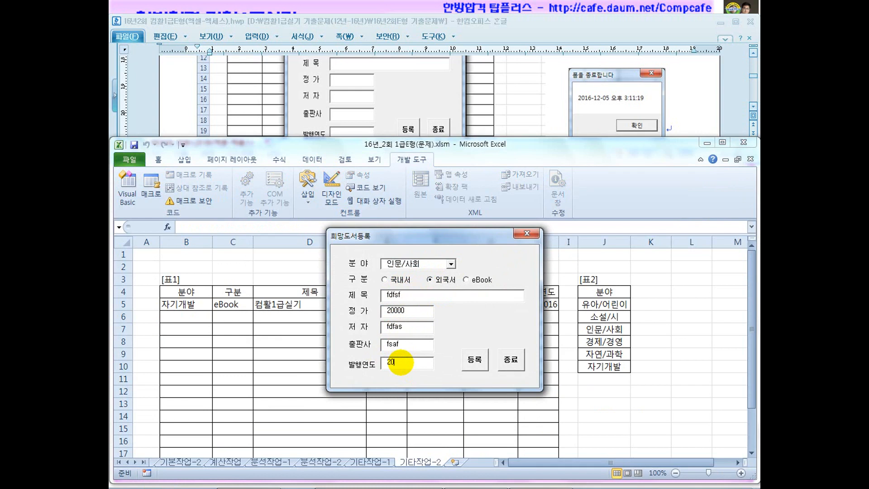
pyautogui.click(403, 363)
pyautogui.write('2017')
pyautogui.click(473, 359)
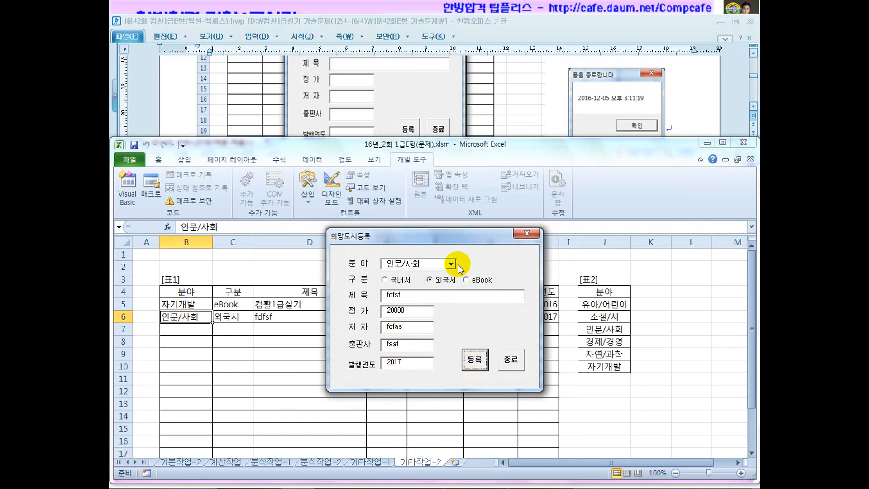
# Move the form aside, test its 종료 button and confirm the message box to end the form
pyautogui.moveTo(460, 242); pyautogui.dragTo(409, 196)
pyautogui.click(473, 319)
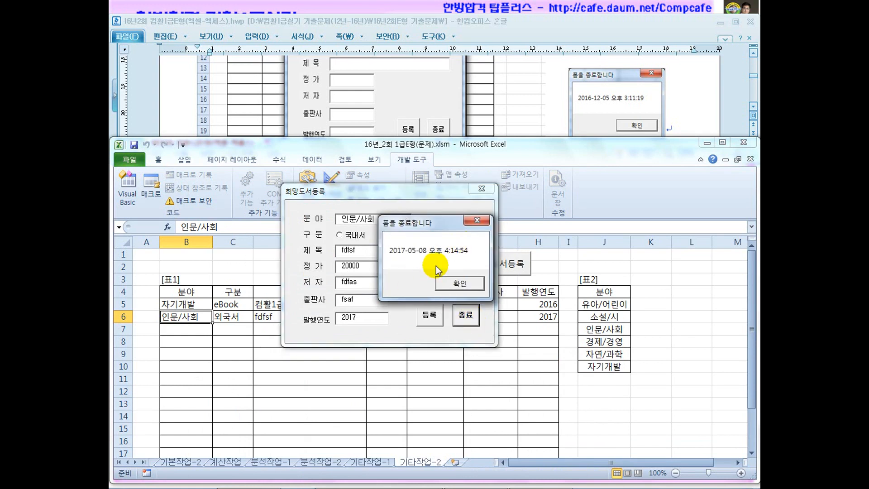
pyautogui.click(455, 283)
pyautogui.click(450, 337)
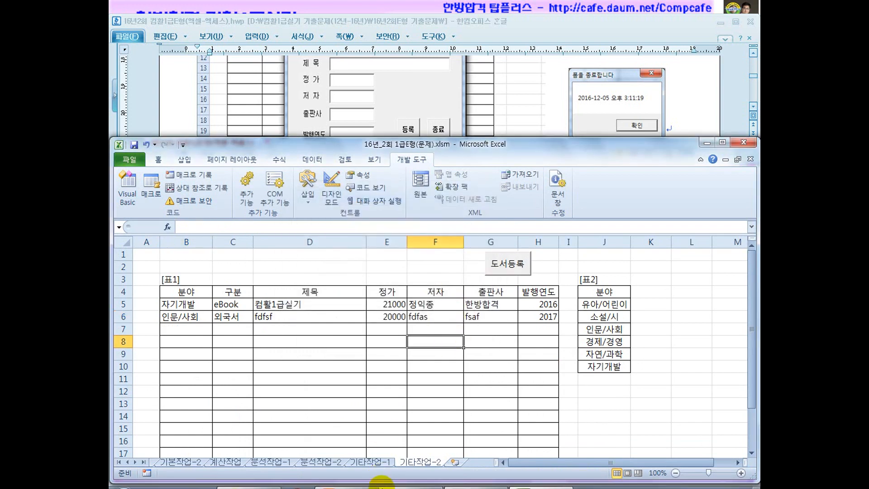
# Switch to the 2016년 2회 solution slide show and page forward to the 기타작업 chart slides
pyautogui.moveTo(409, 483)
pyautogui.scroll(-4, 468, 312)
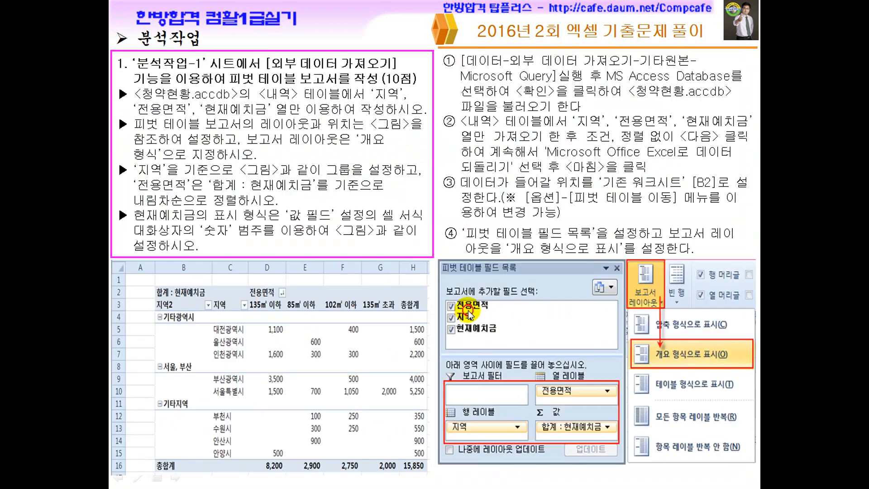
pyautogui.scroll(-3, 469, 312)
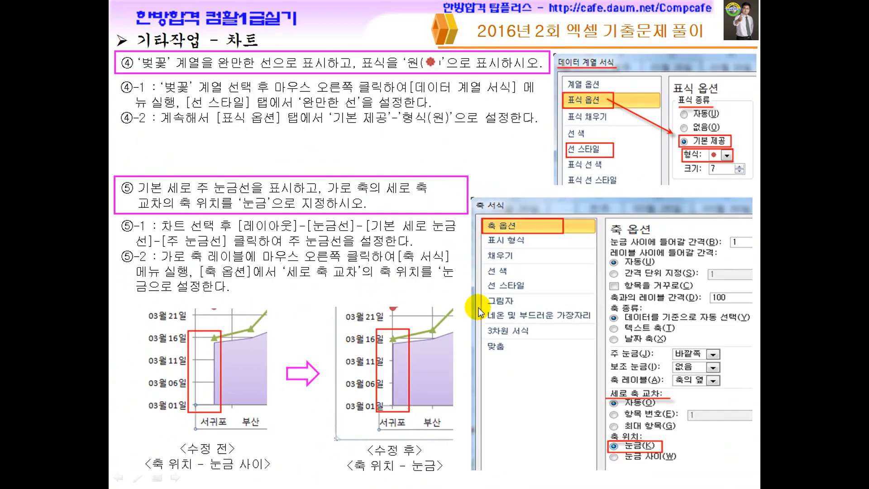